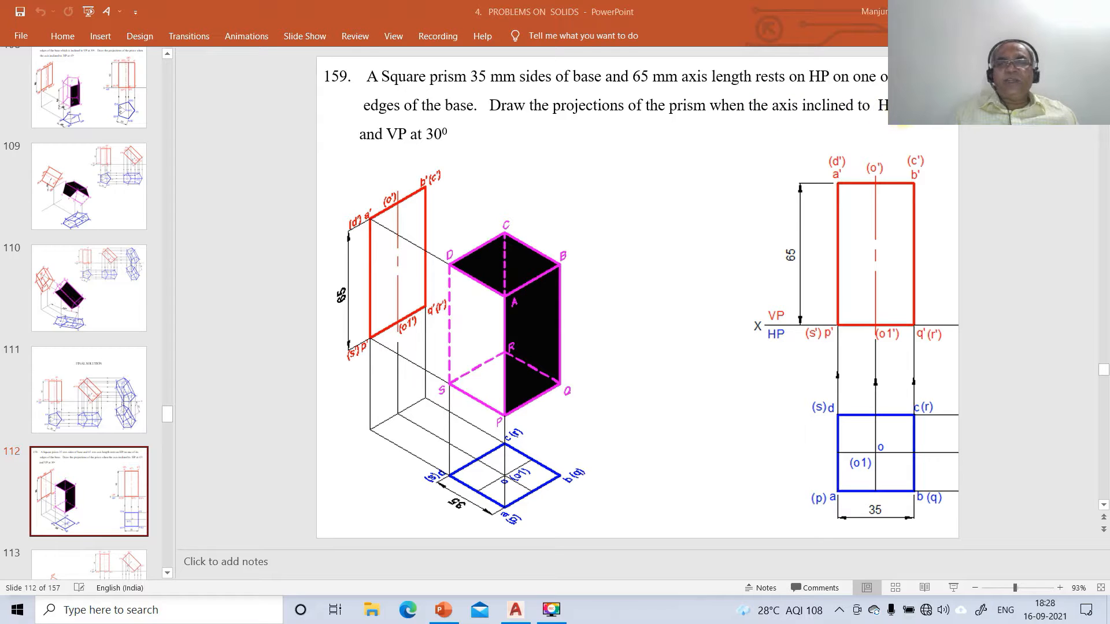
Display the final solution slide for the square prism problem 159
scroll(151, 463, down, 3)
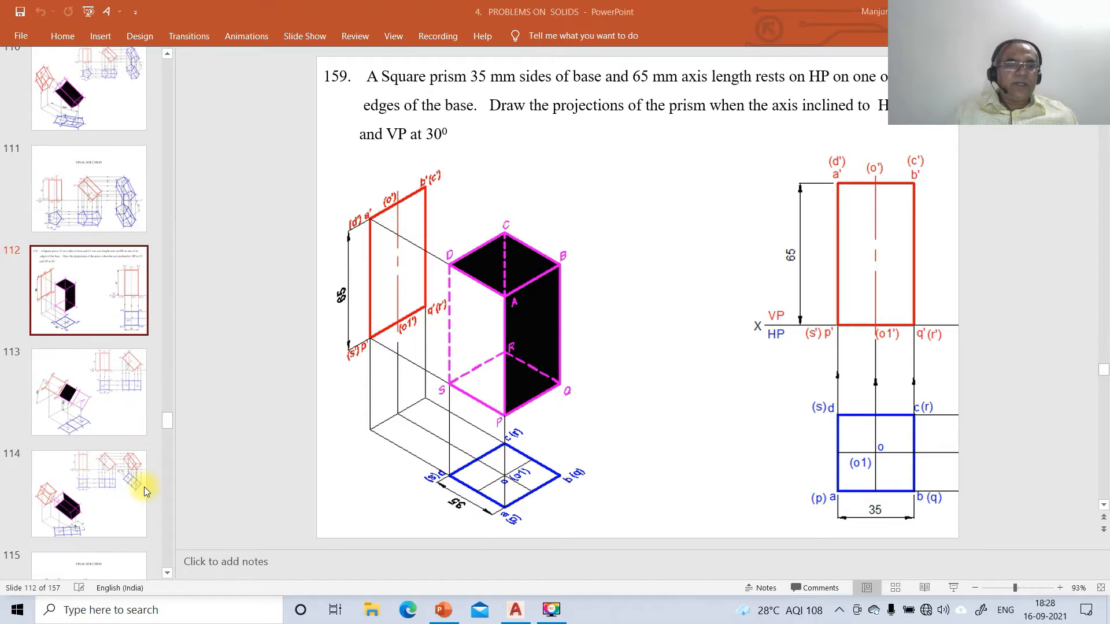
scroll(144, 488, down, 2)
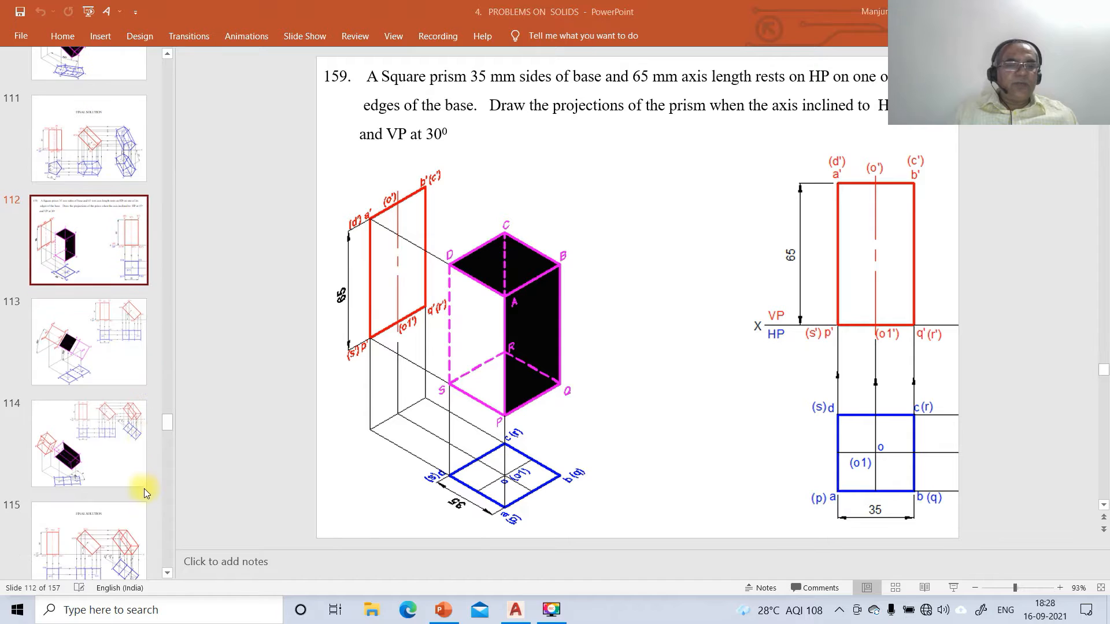
click(111, 535)
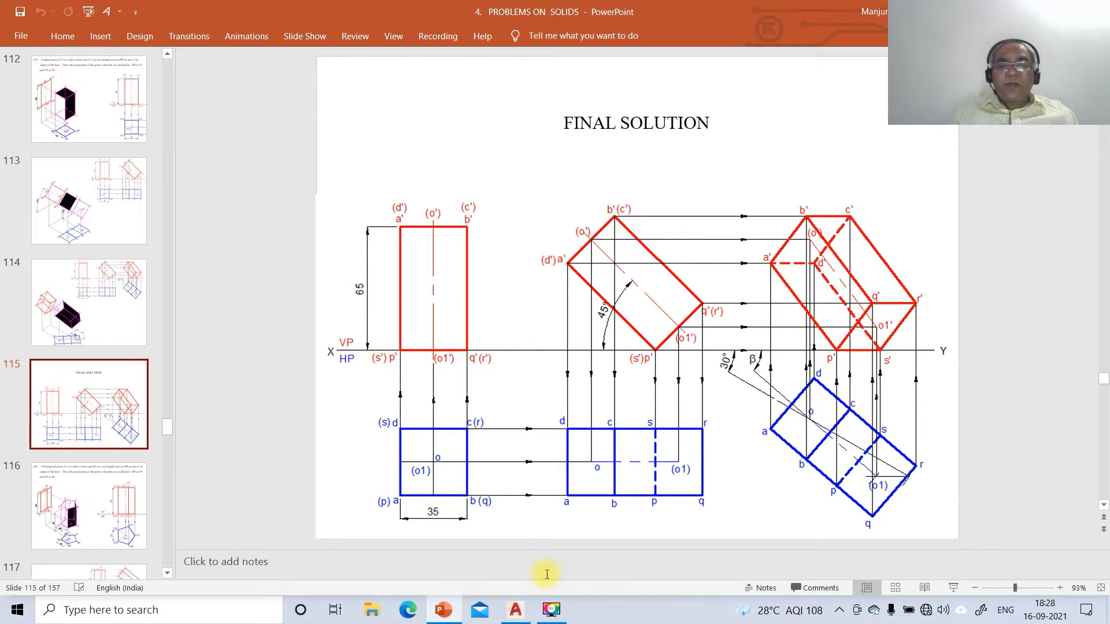
Switch to AutoCAD, then turn the grid display off and ortho mode on in Drawing1
click(514, 613)
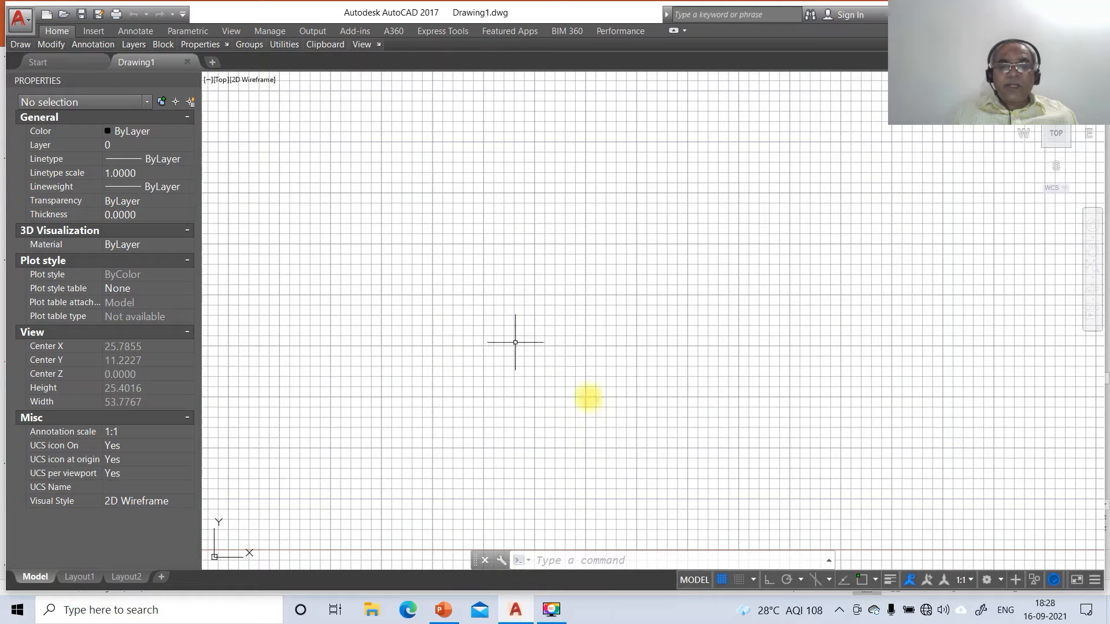
click(724, 580)
click(767, 580)
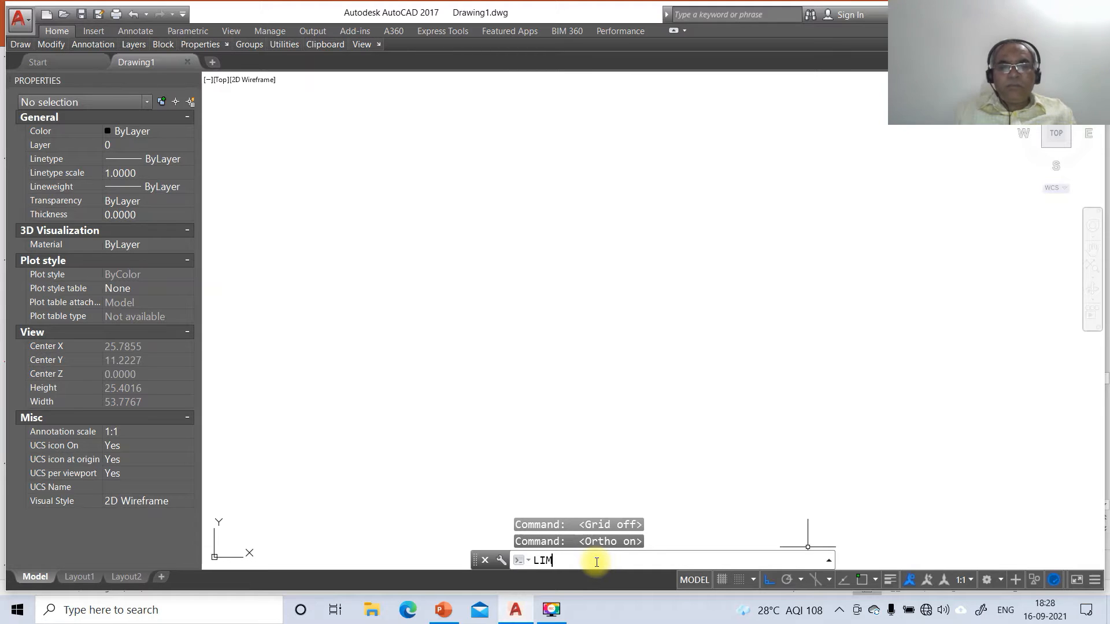
Set the model space limits from 0,0 to 297,210 and zoom to all of the drawing area
text(ITS)
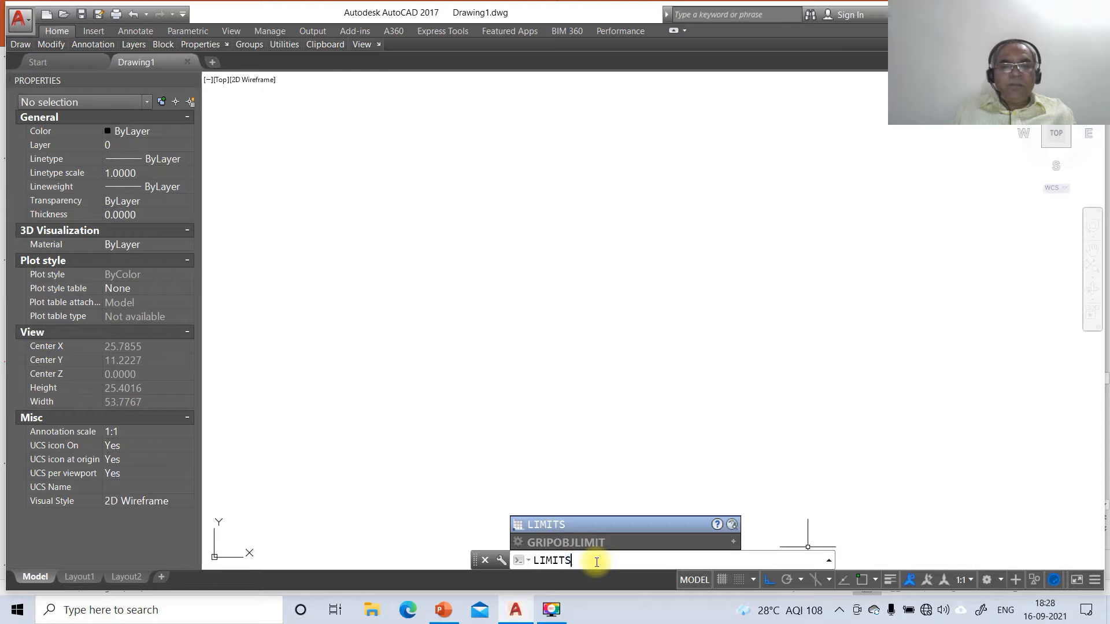
key(Return)
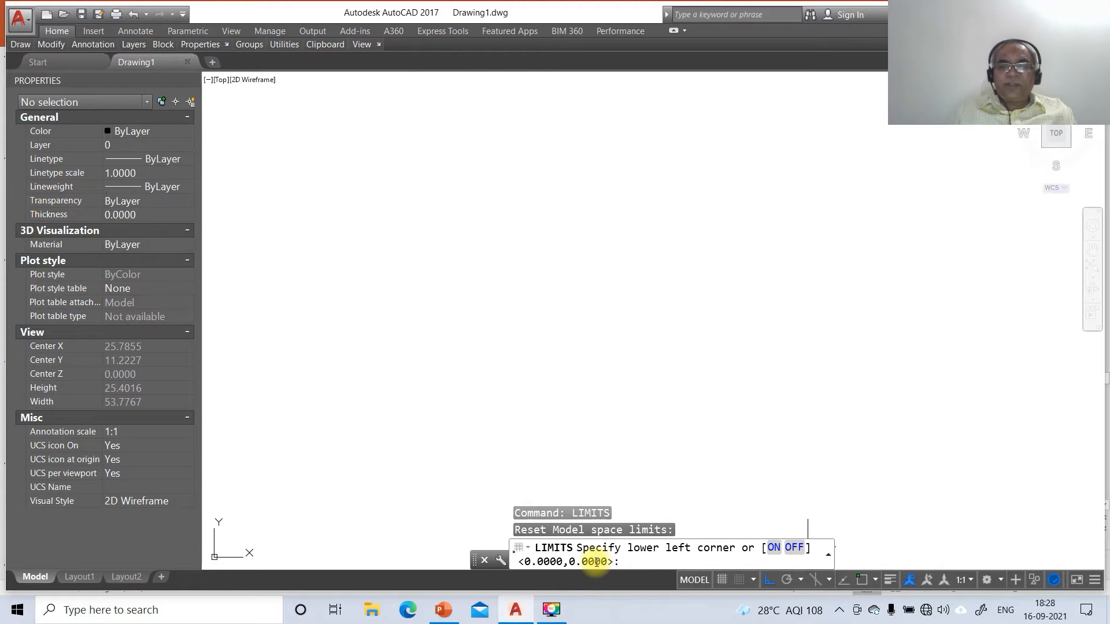
key(Return)
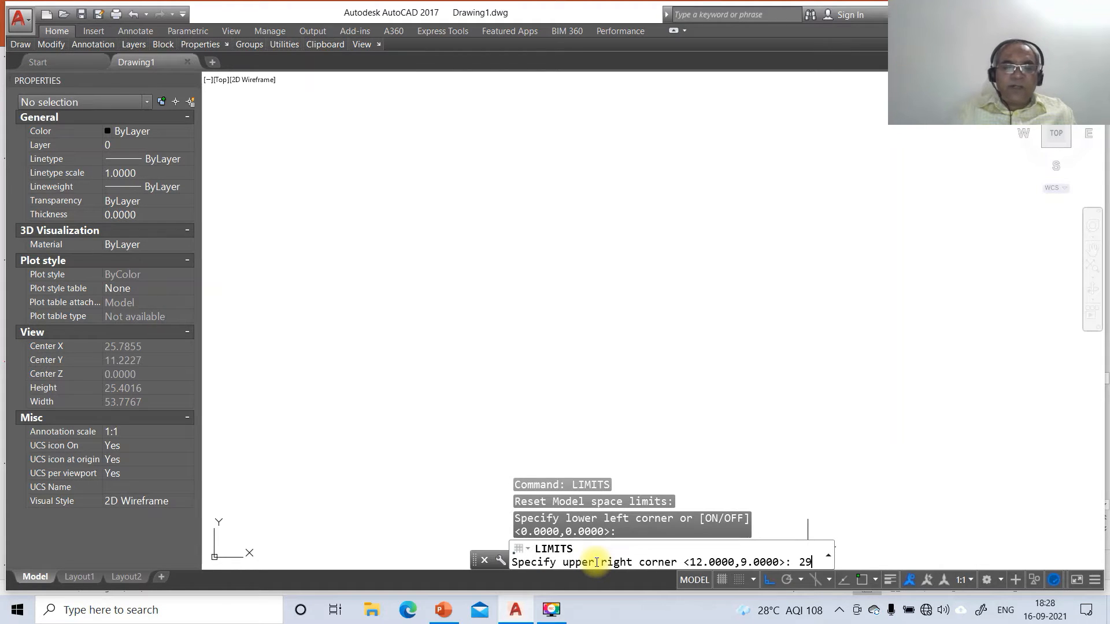
text(297,210)
key(Return)
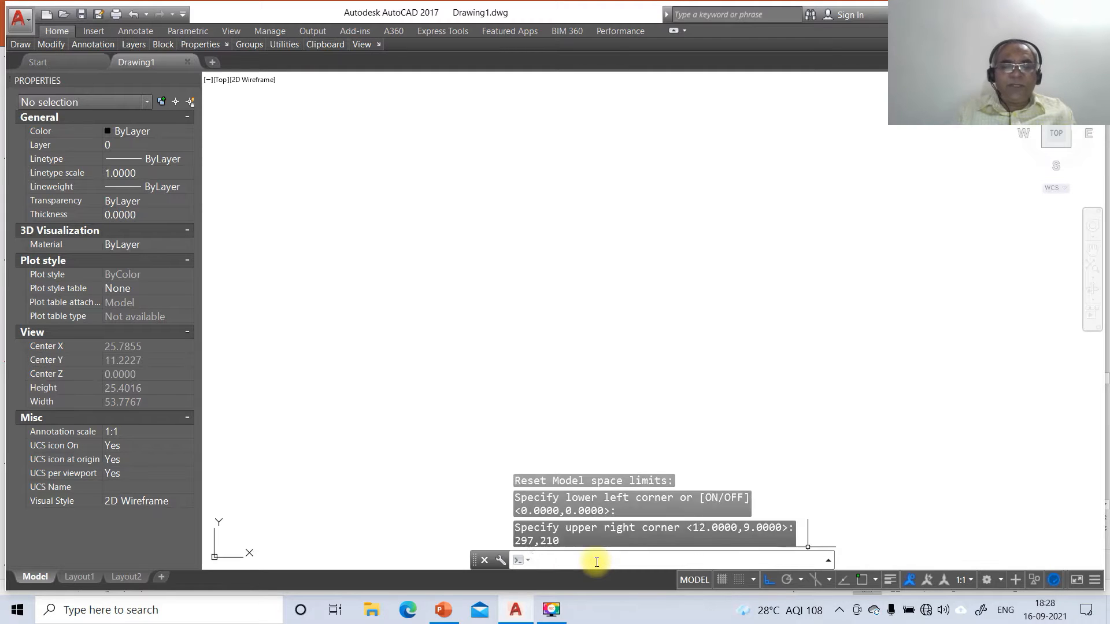
text(Z)
key(Return)
text(A)
key(Return)
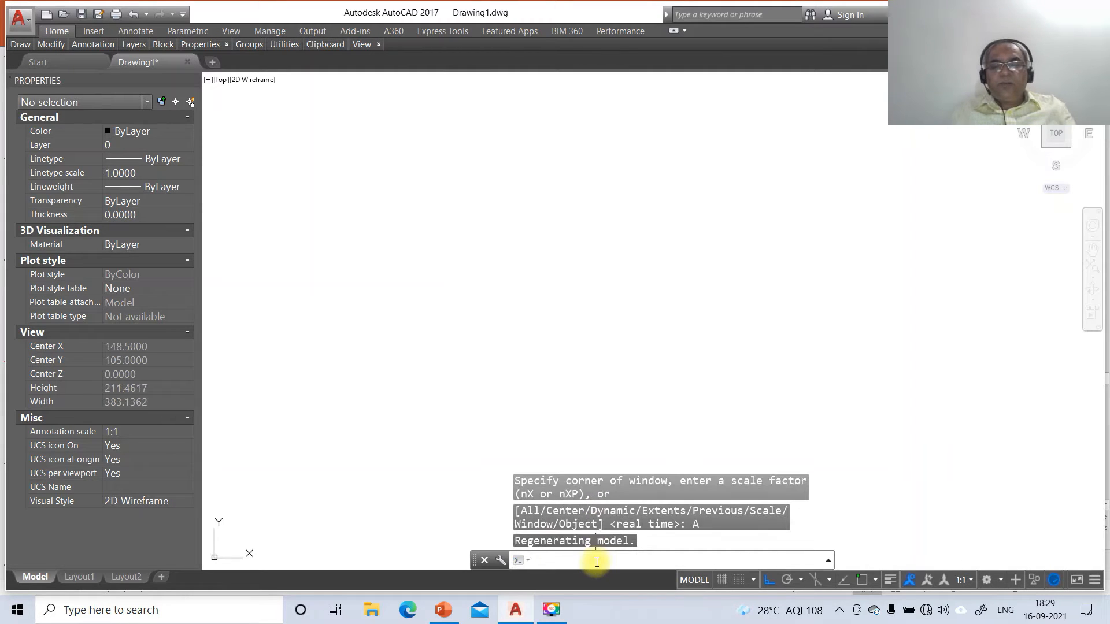
Draw a closed rectangular sheet border 297 by 210 using the Line command
key(Return)
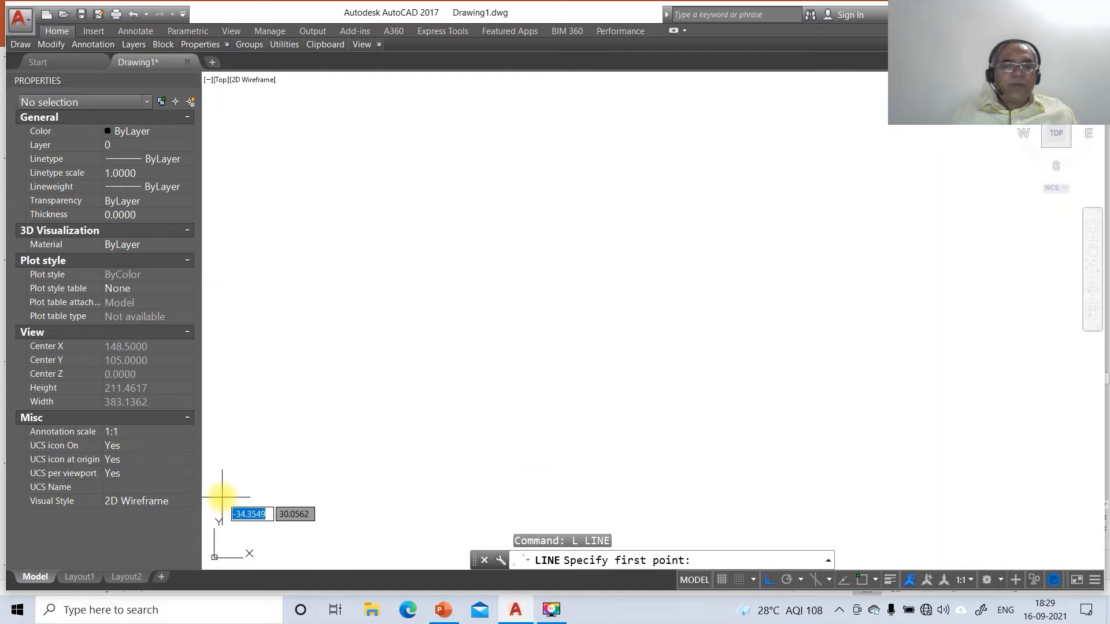
click(211, 497)
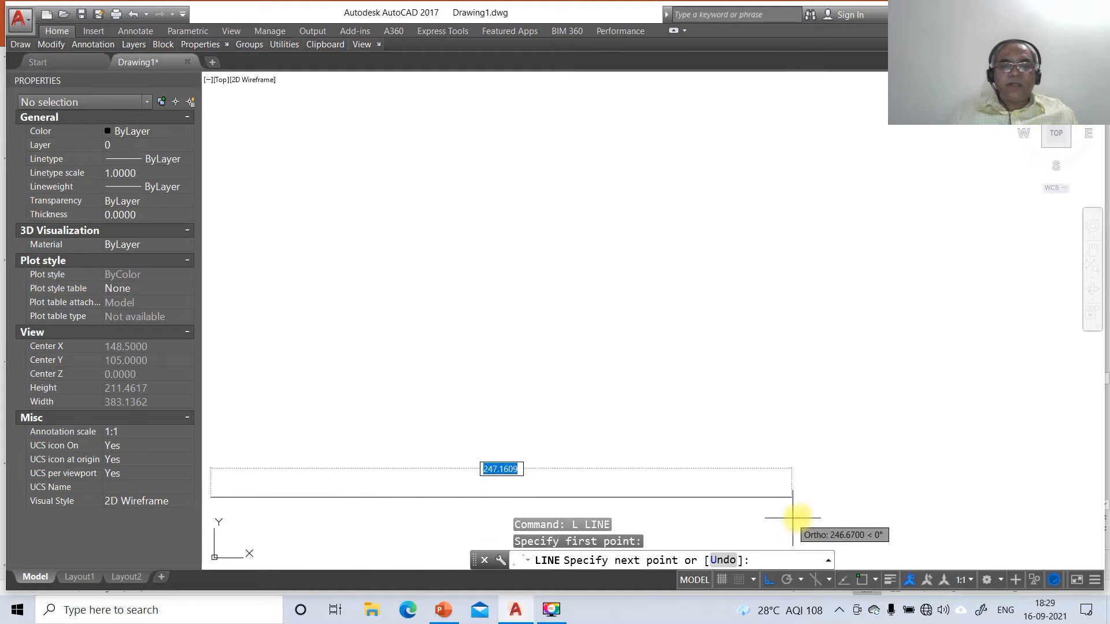
text(297)
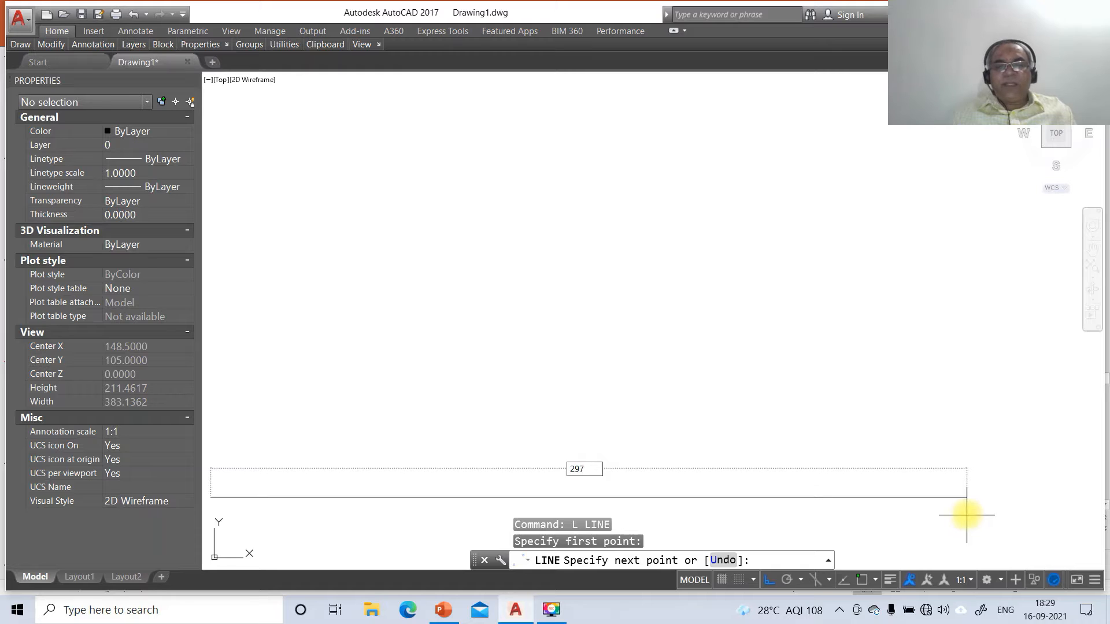
key(Return)
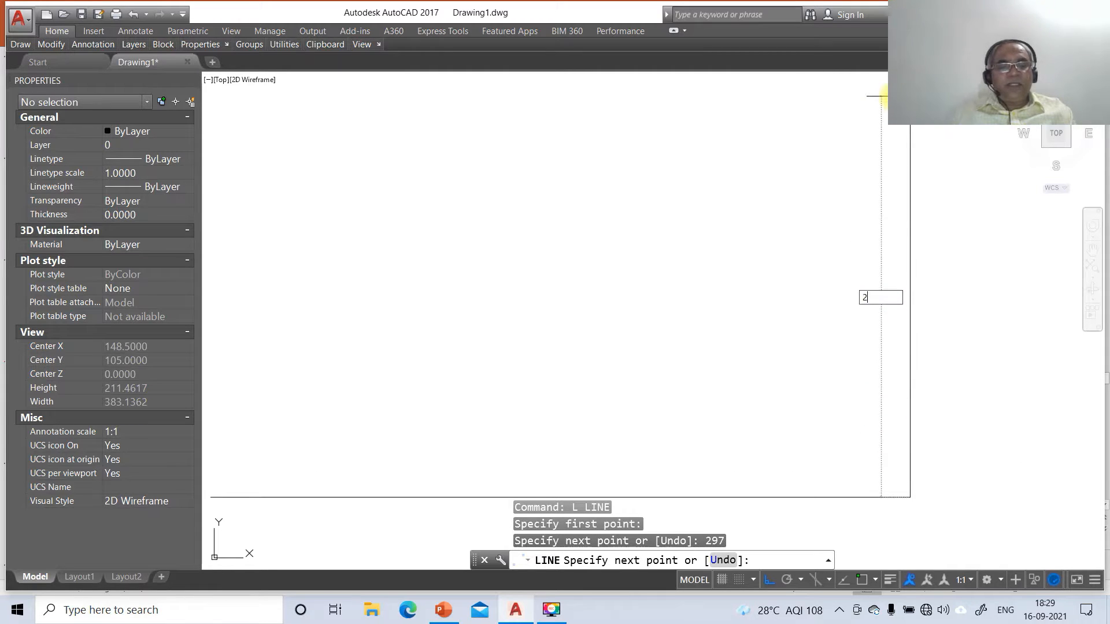
key(Return)
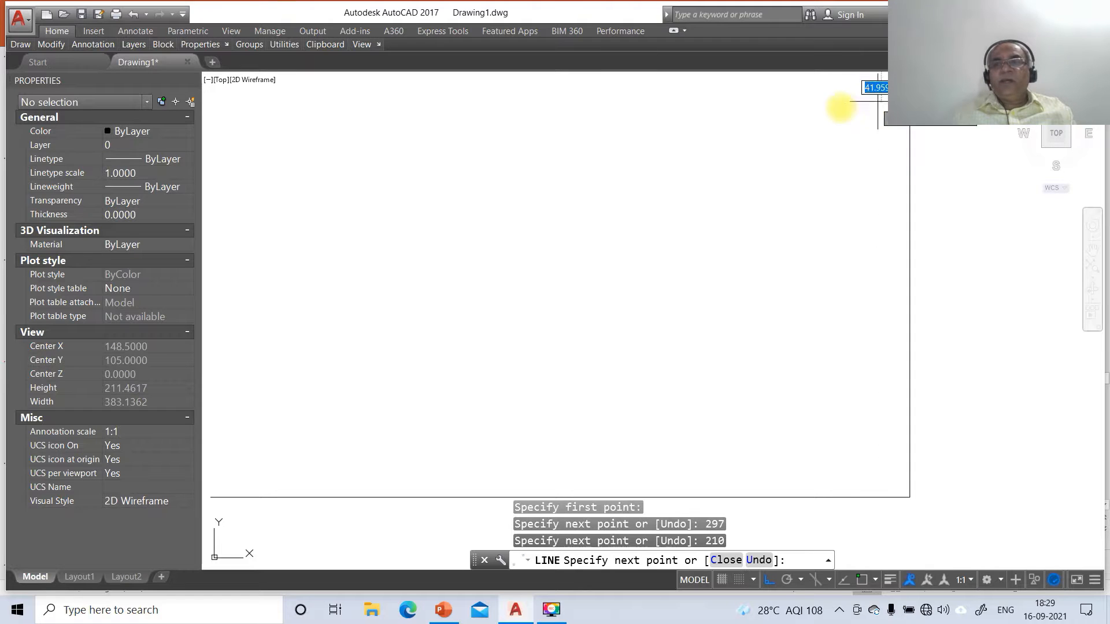
text(297)
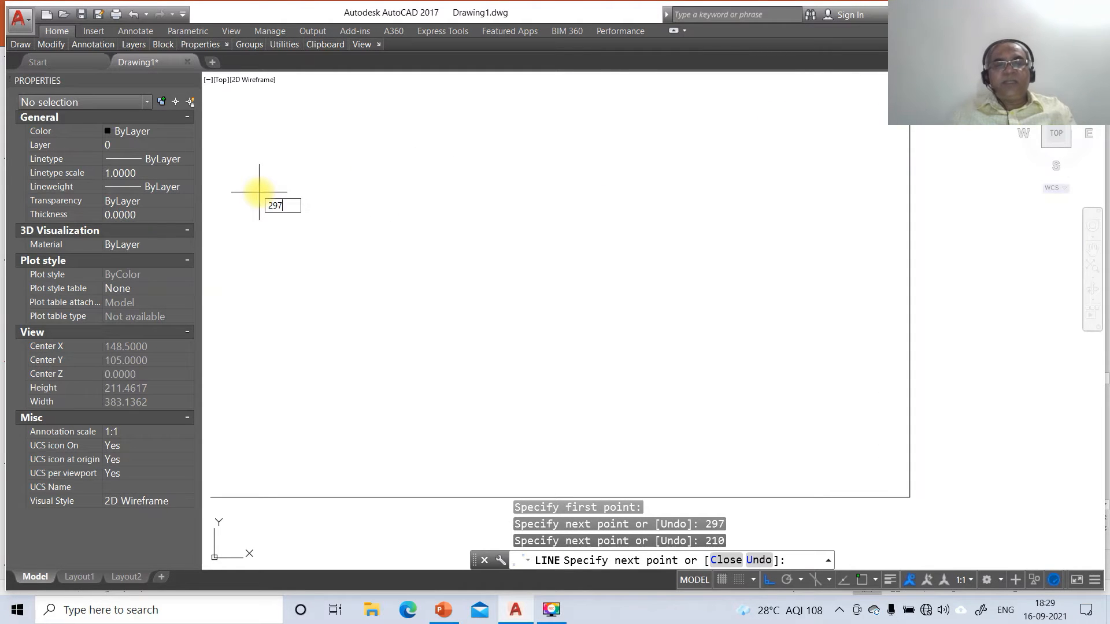
key(Return)
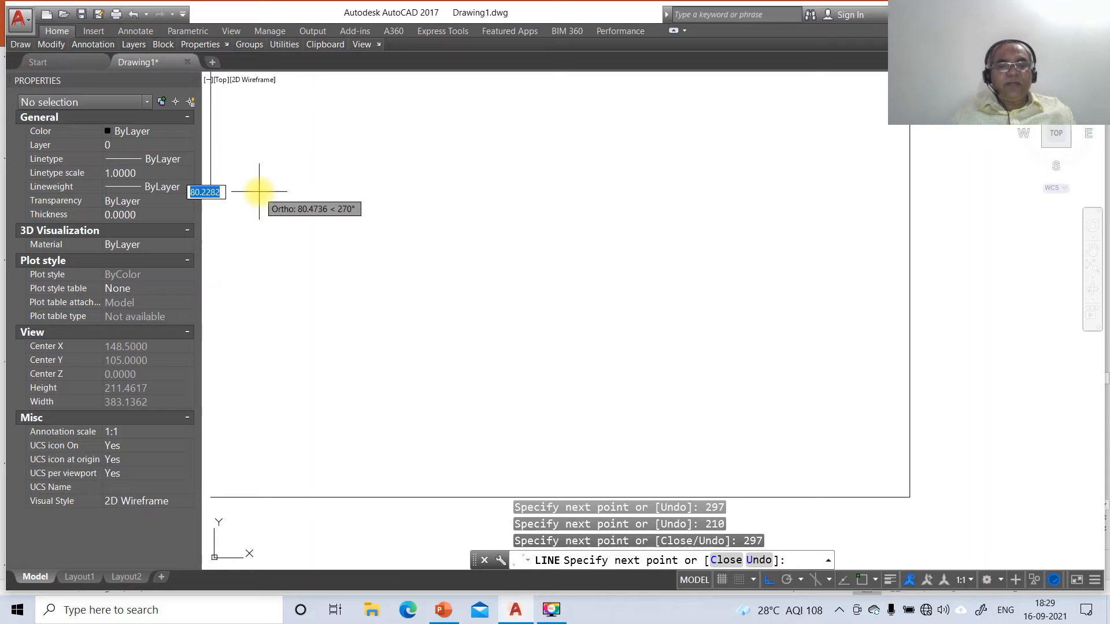
text(C)
key(Return)
Zoom to the extents of the border and scale the view by .6X
text(z)
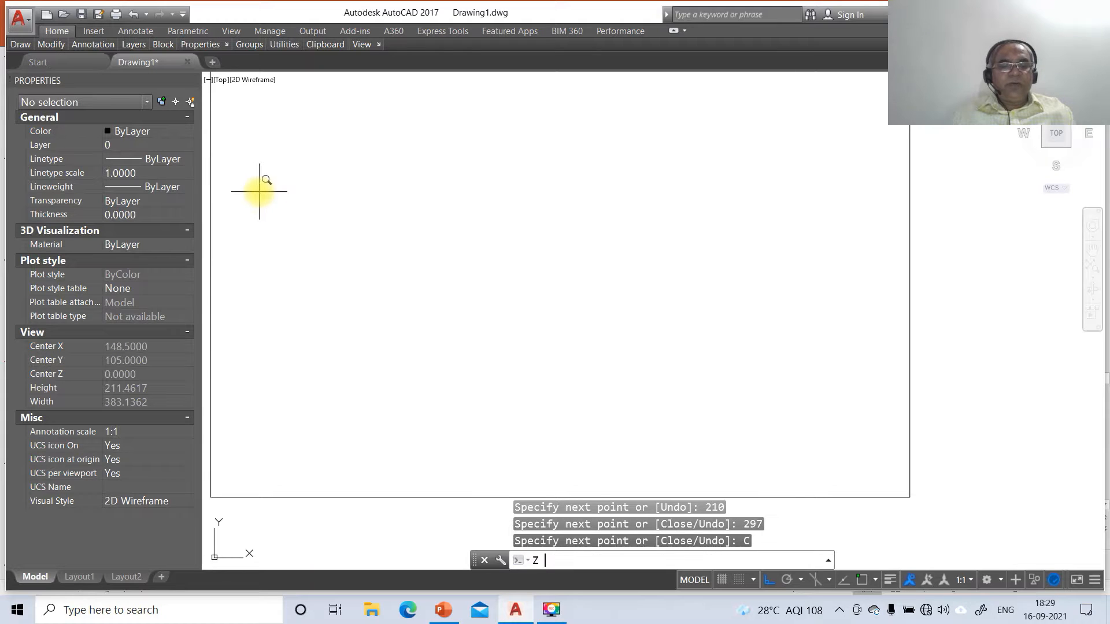
key(Return)
text(e)
key(Return)
key(Return)
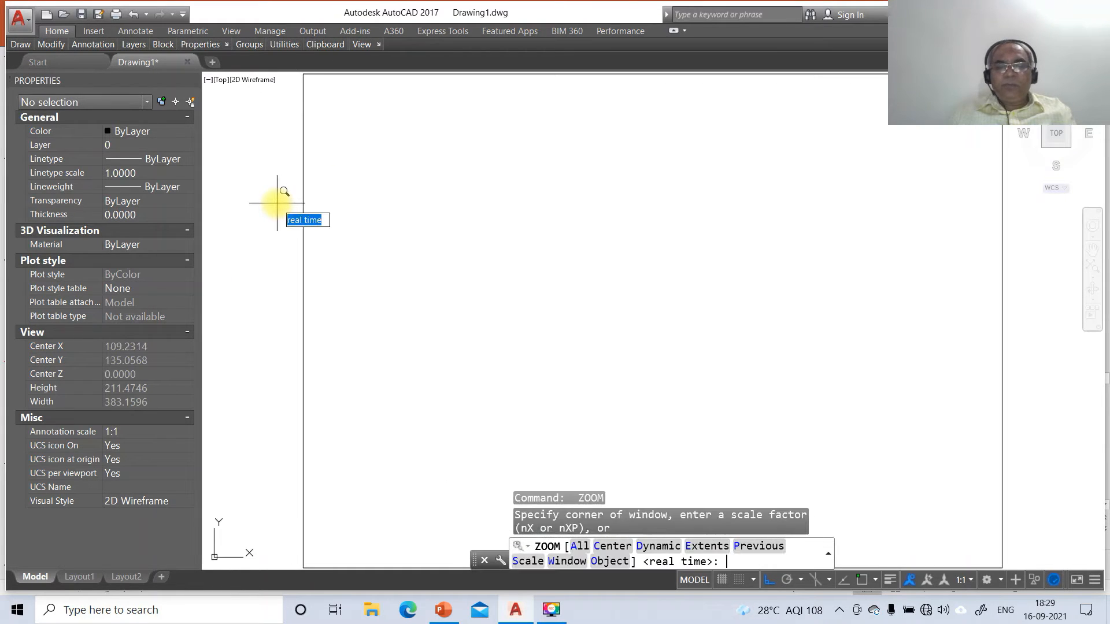
text(.6)
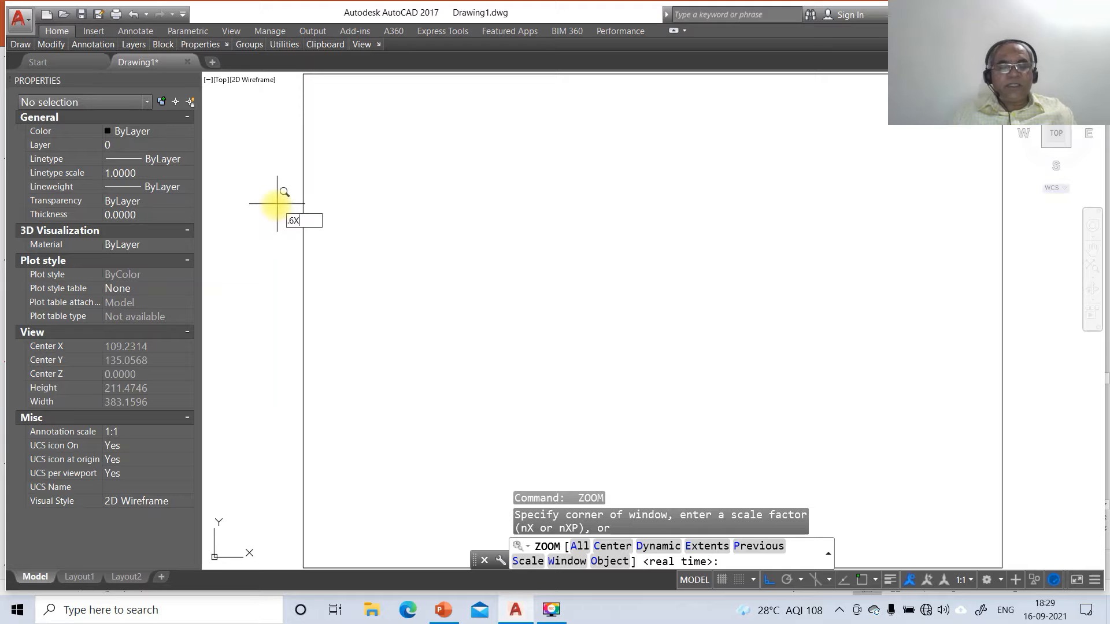
text(X)
key(Return)
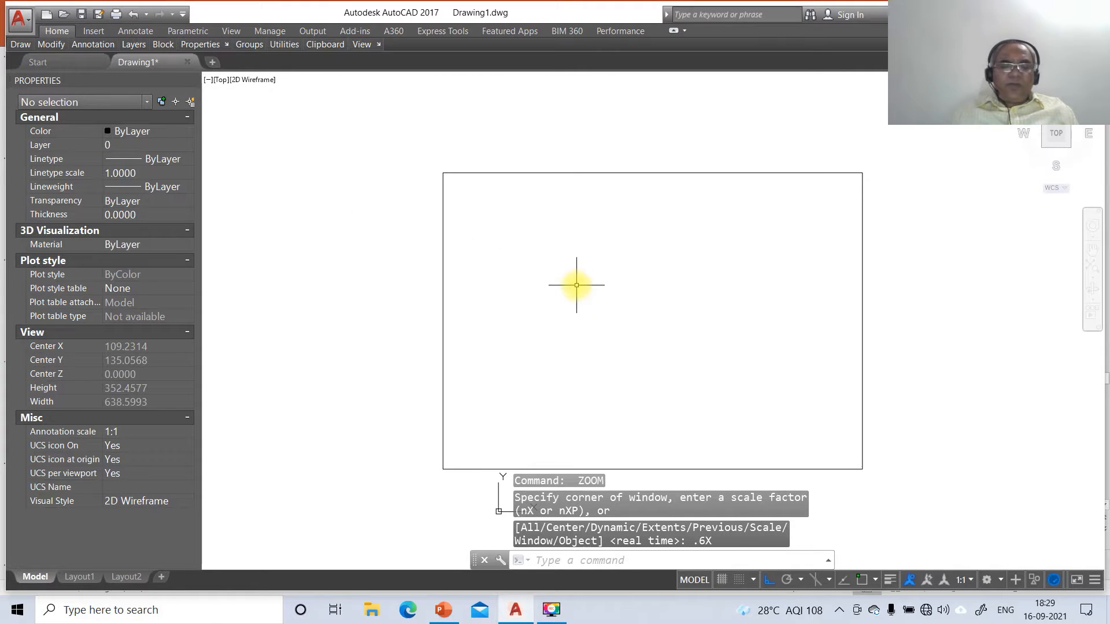
Open the layer manager and create two new layers named XY and AXIS
text(LA)
key(Return)
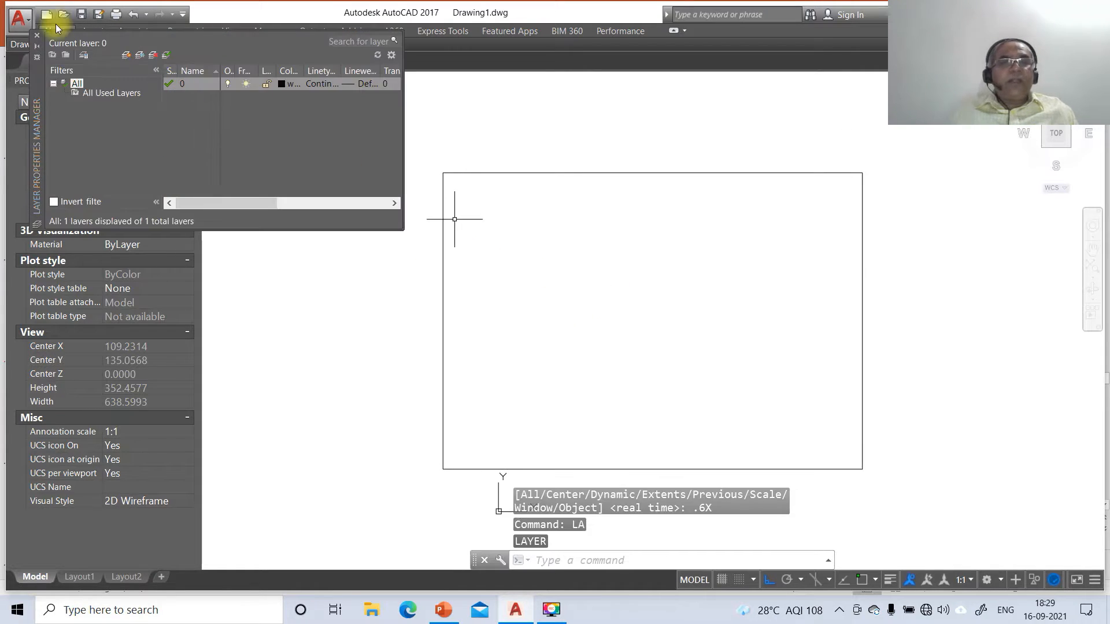
click(127, 55)
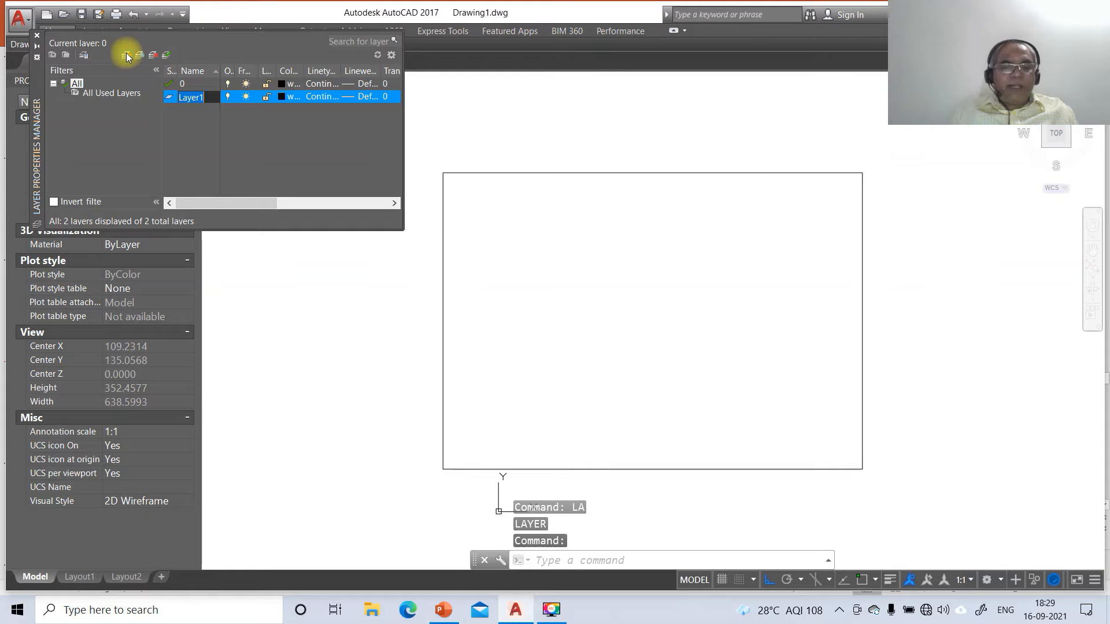
key(Return)
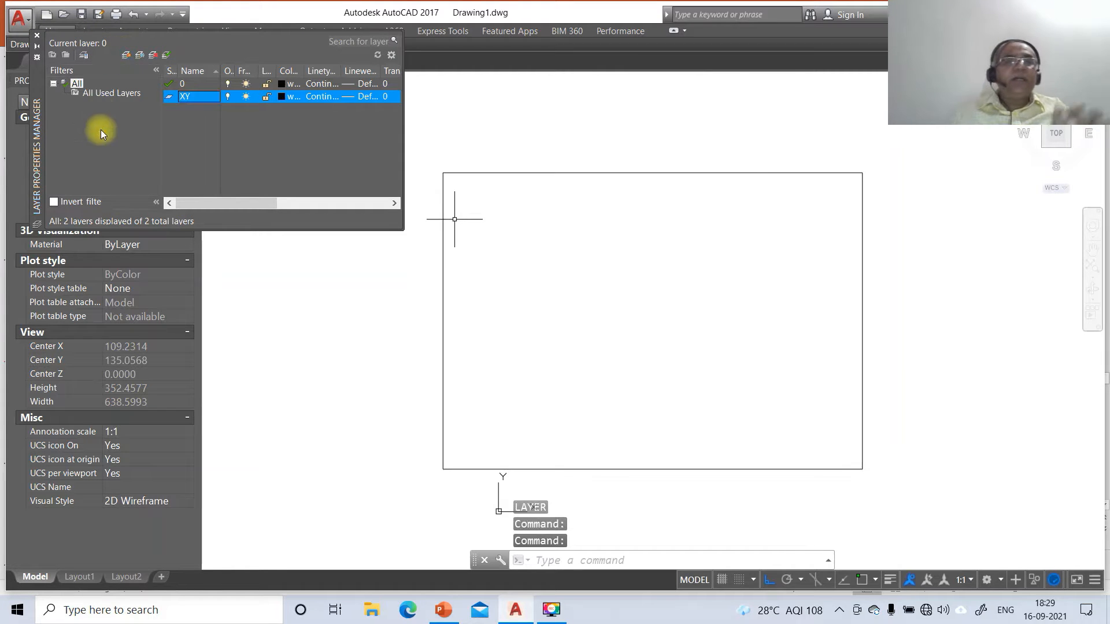
click(126, 55)
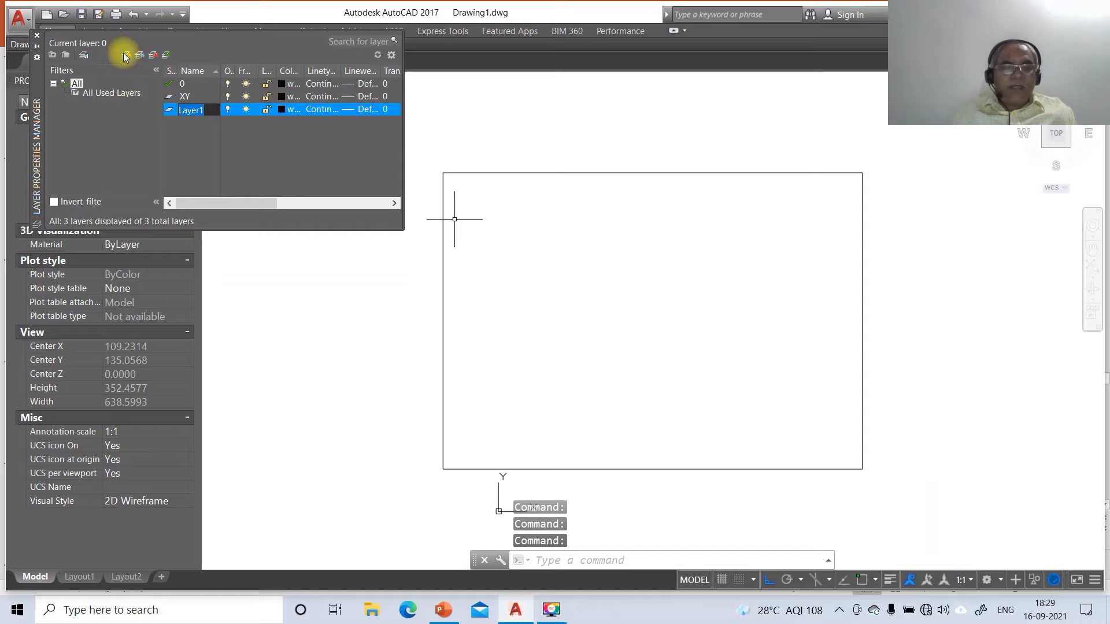
text(AXI)
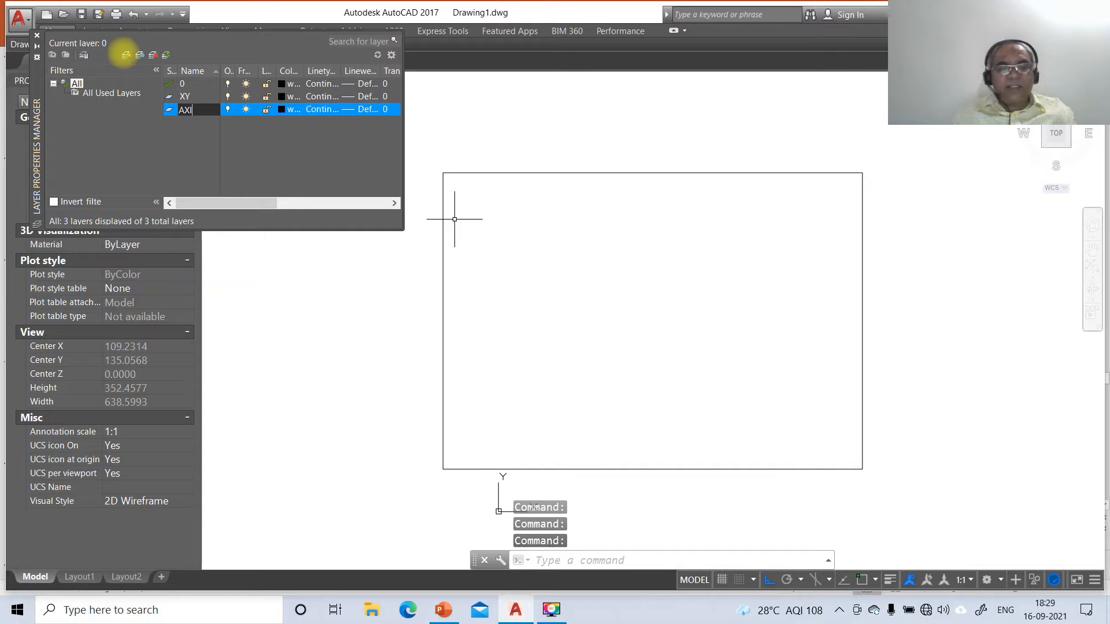
text(S)
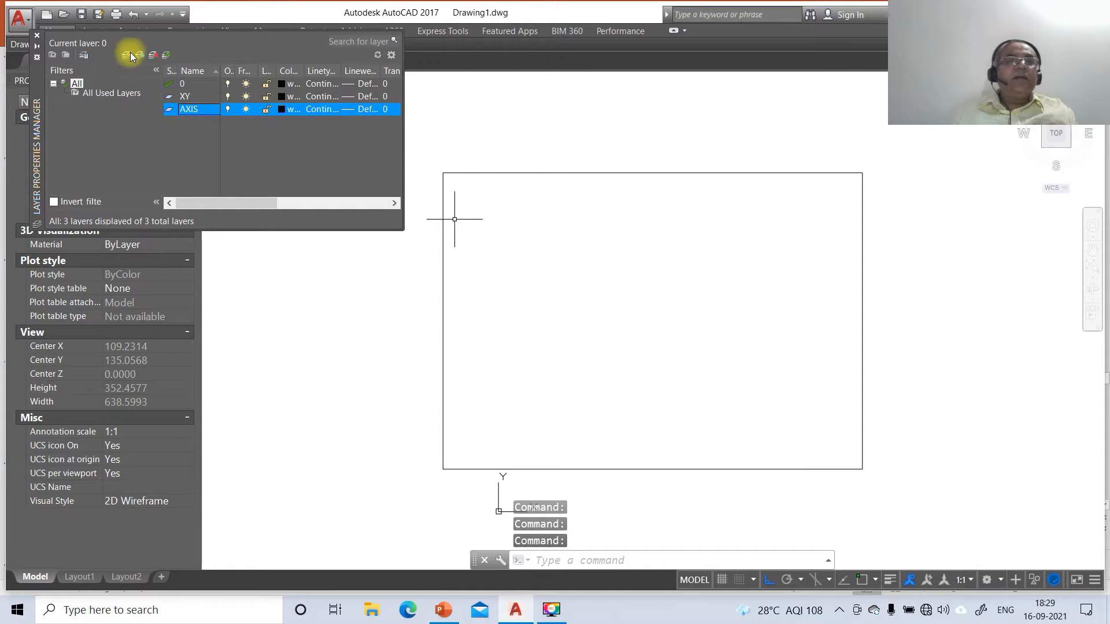
Add three more layers named LOCUS, FV and FV HIDDEN
click(126, 55)
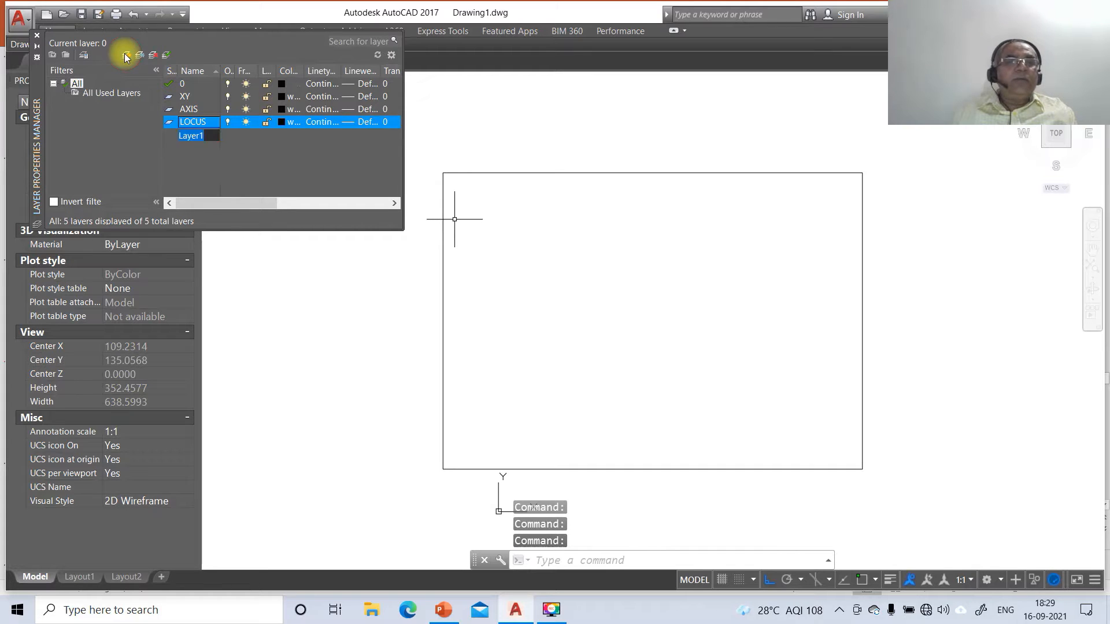
text(FV)
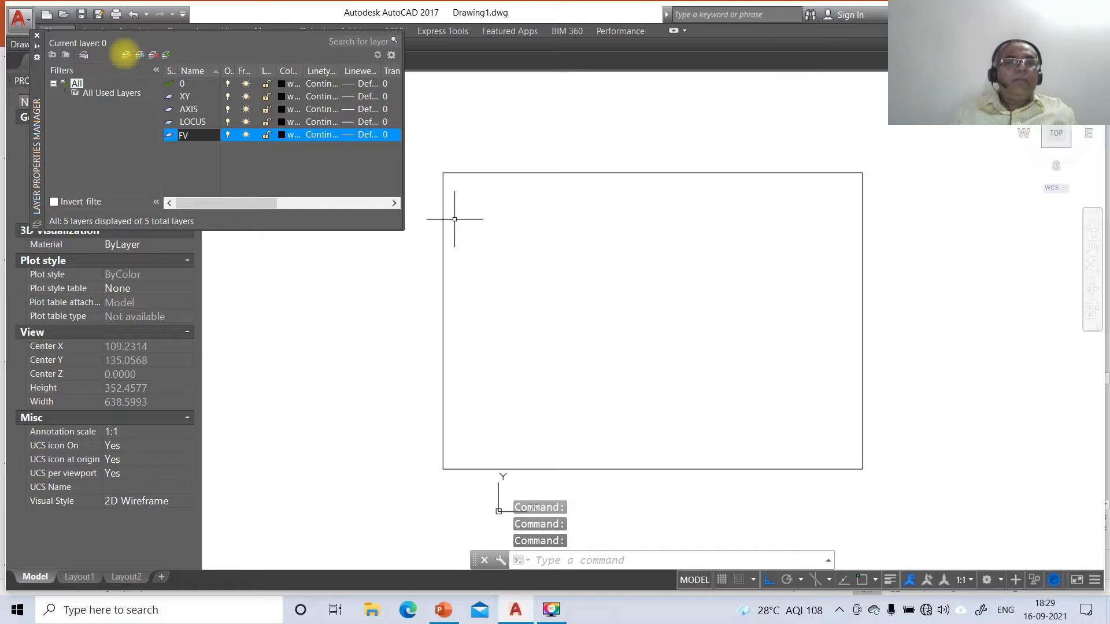
key(Return)
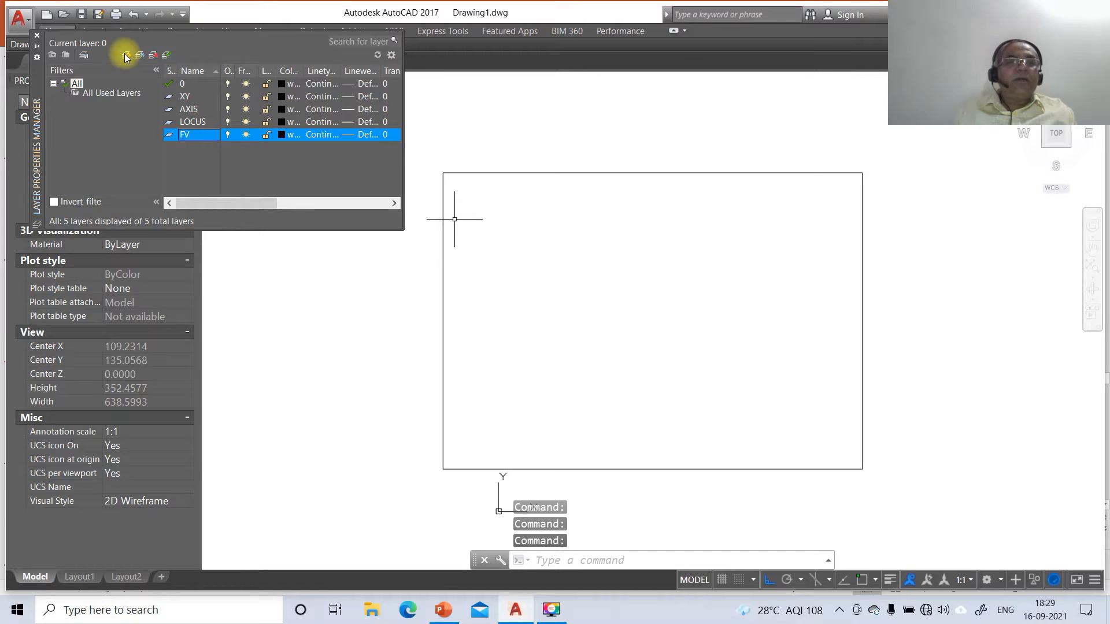
click(125, 55)
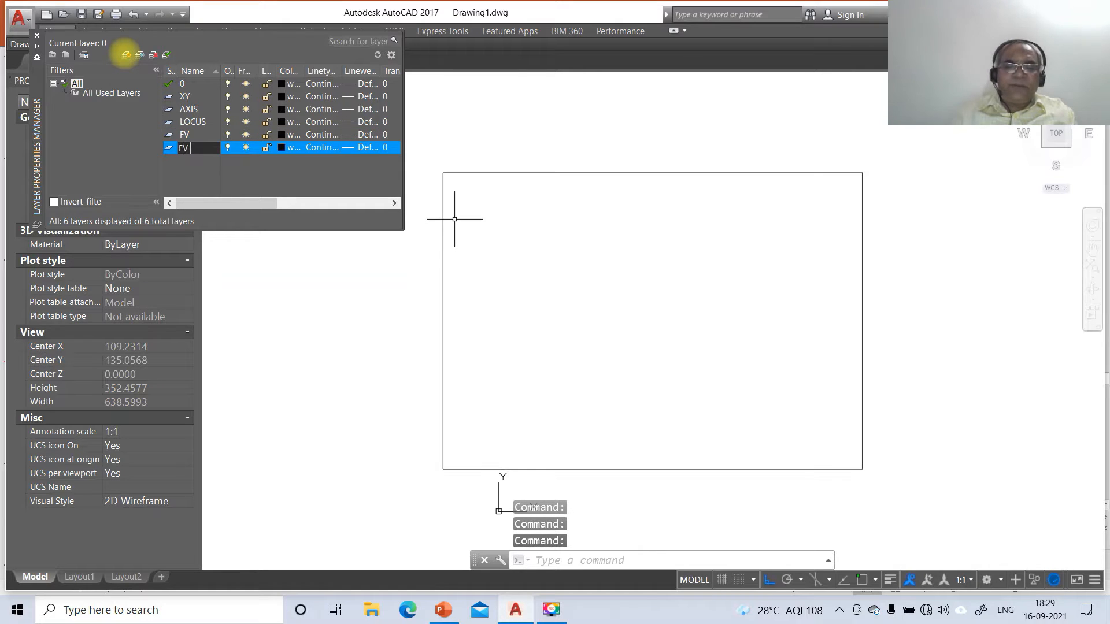
text(FV HIDDEN)
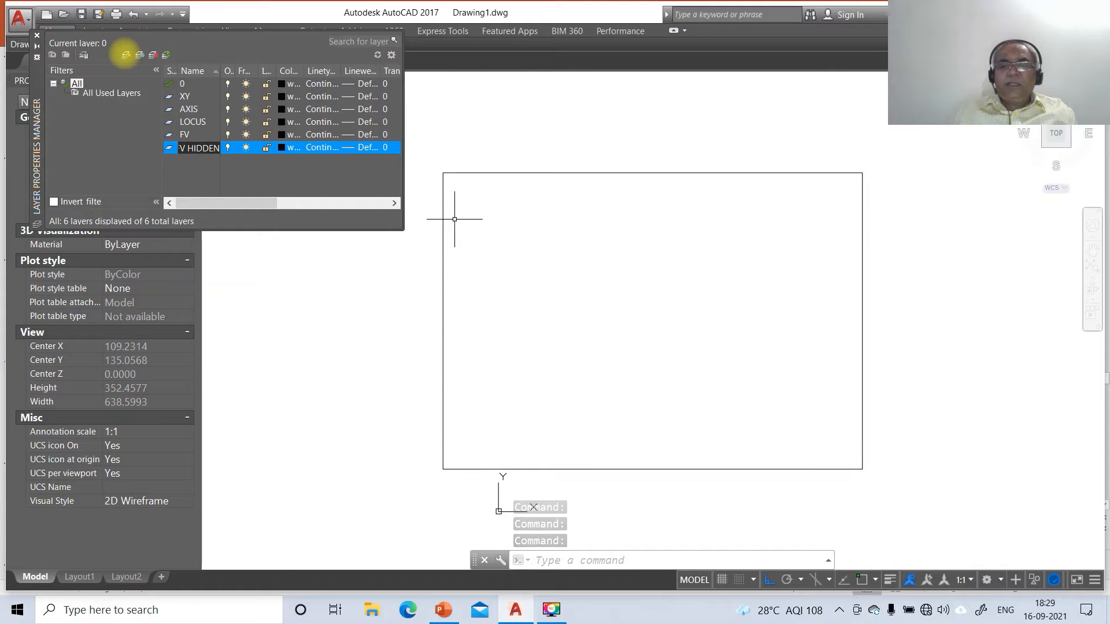
key(Return)
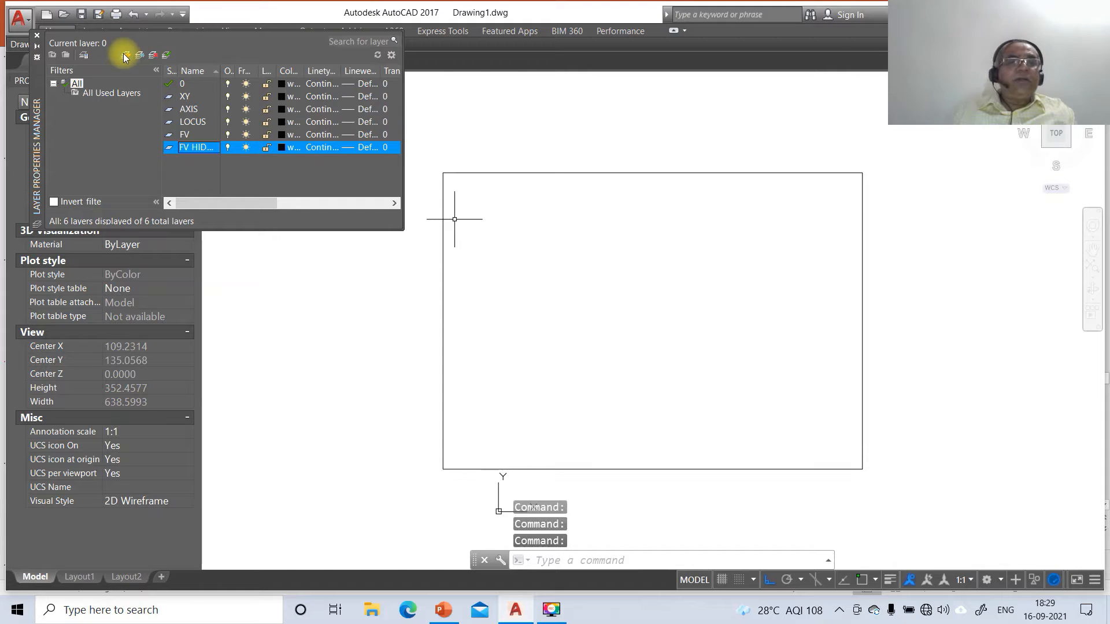
Add two more layers named TV and TV HIDDEN
click(126, 55)
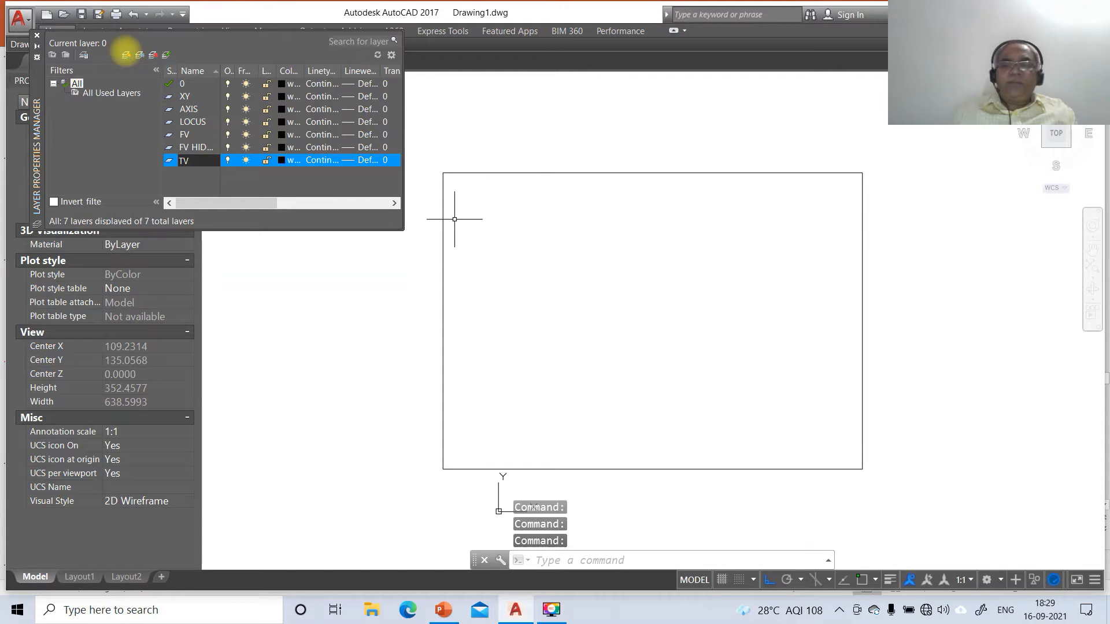
click(126, 55)
text(TV)
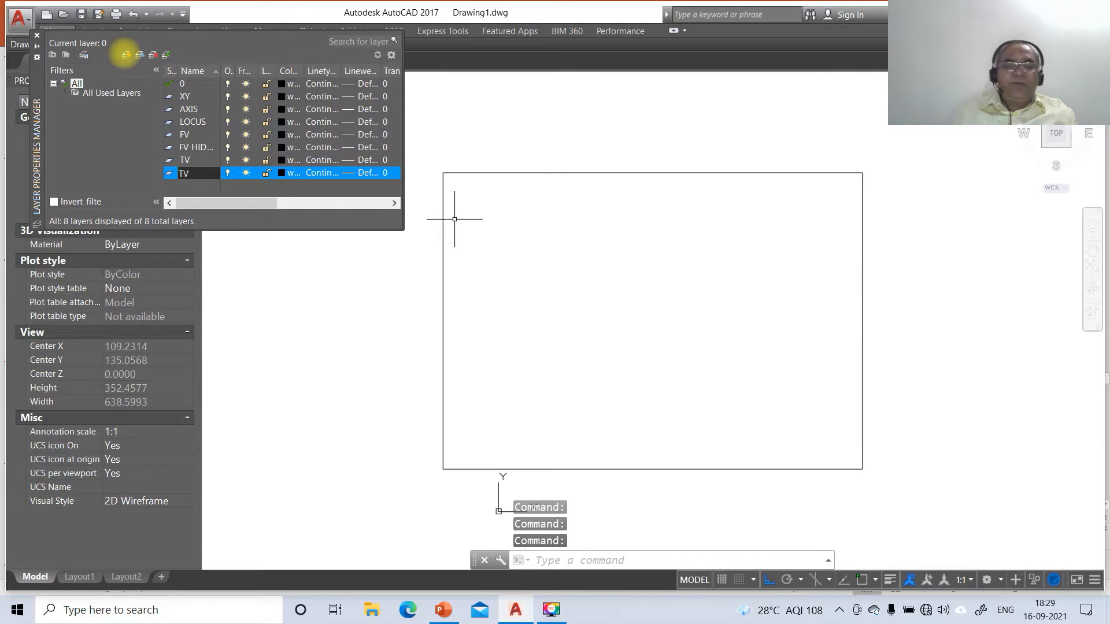
text( HIDDEN)
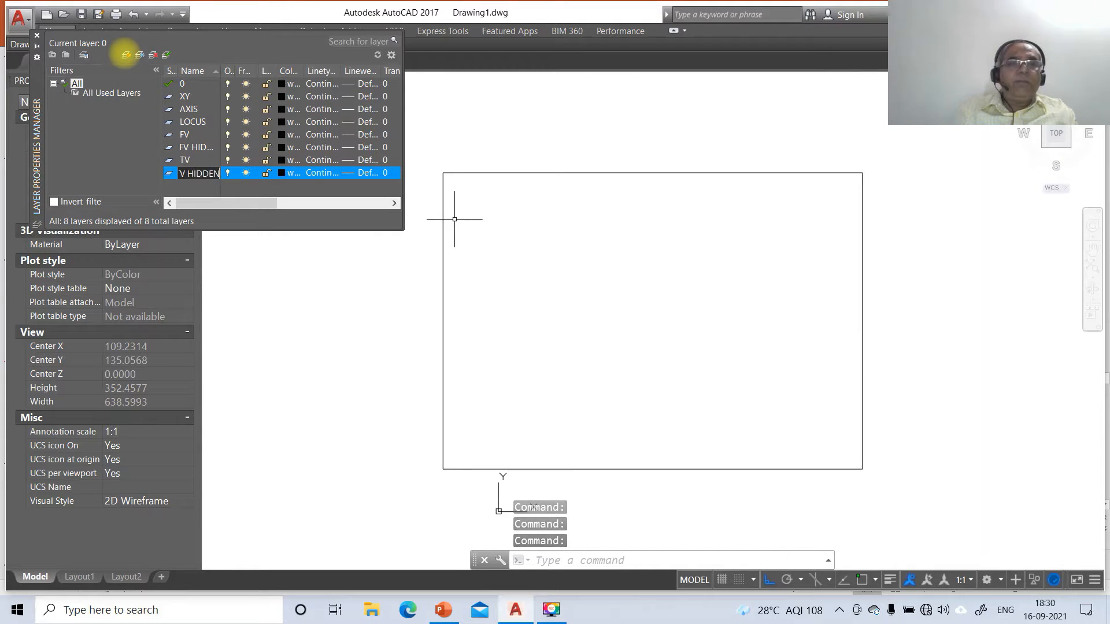
key(Return)
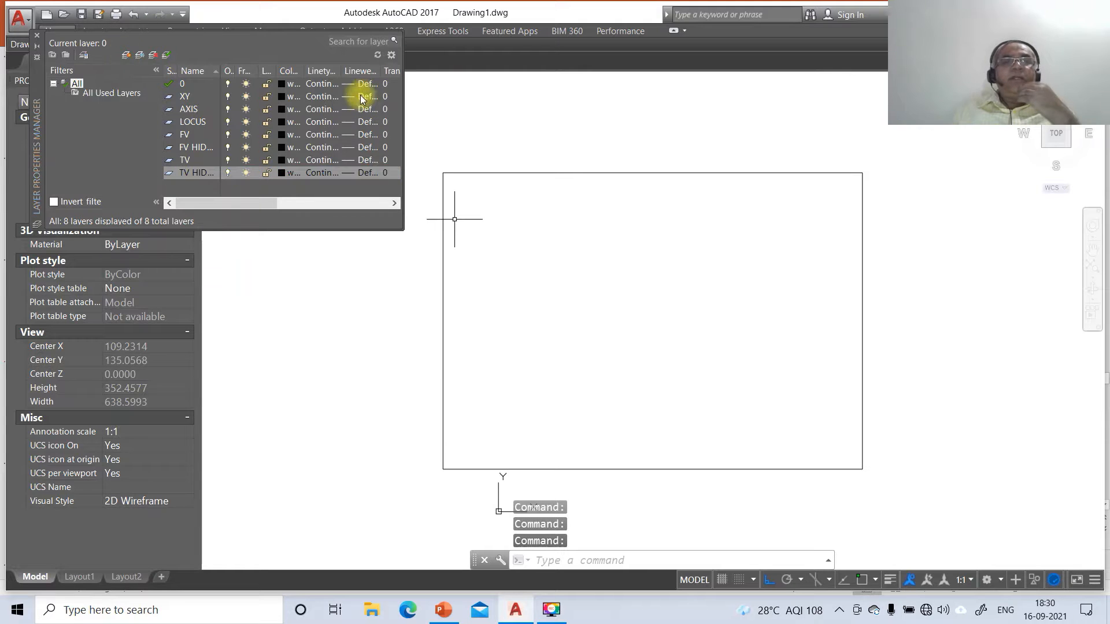
Set the lineweight of layer 0 to 0.05 mm and of layer XY to 0.13 mm
click(359, 84)
click(539, 245)
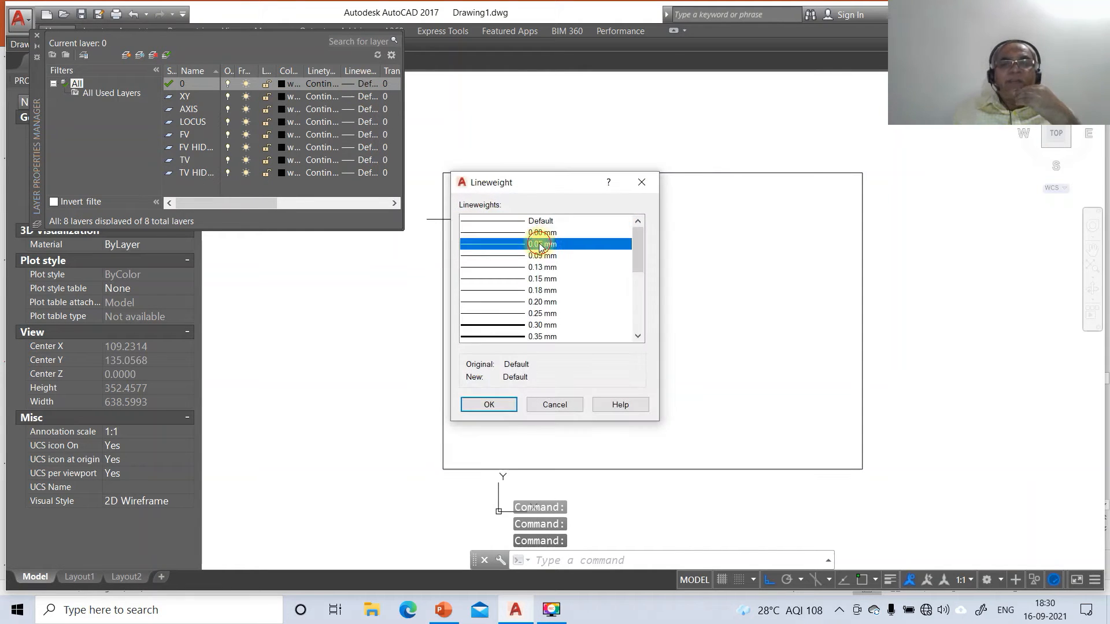
click(467, 407)
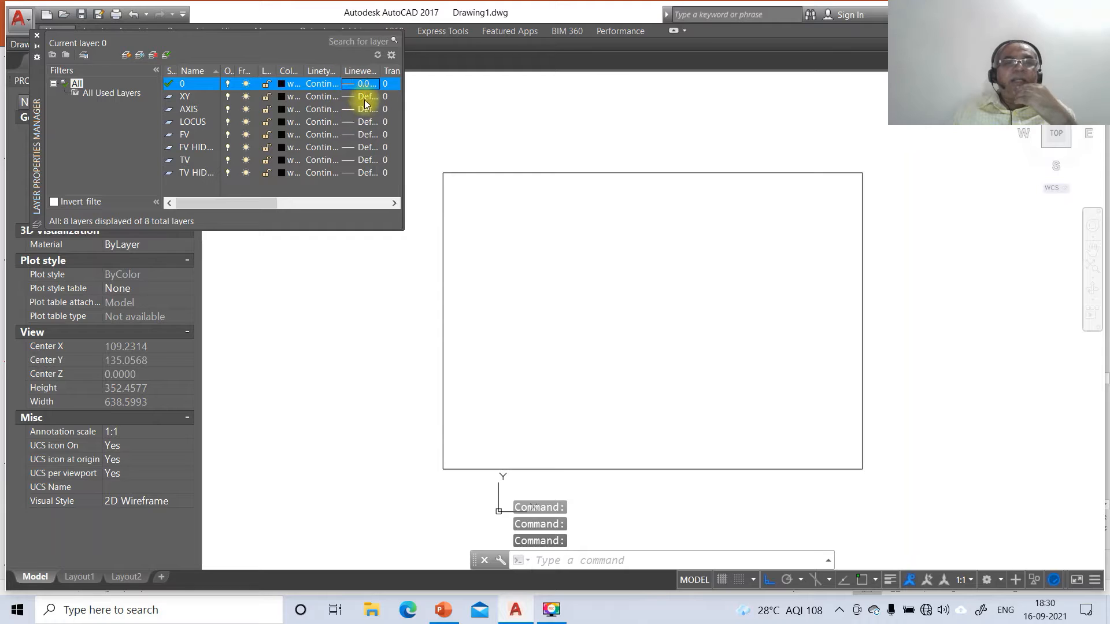
click(363, 97)
click(530, 267)
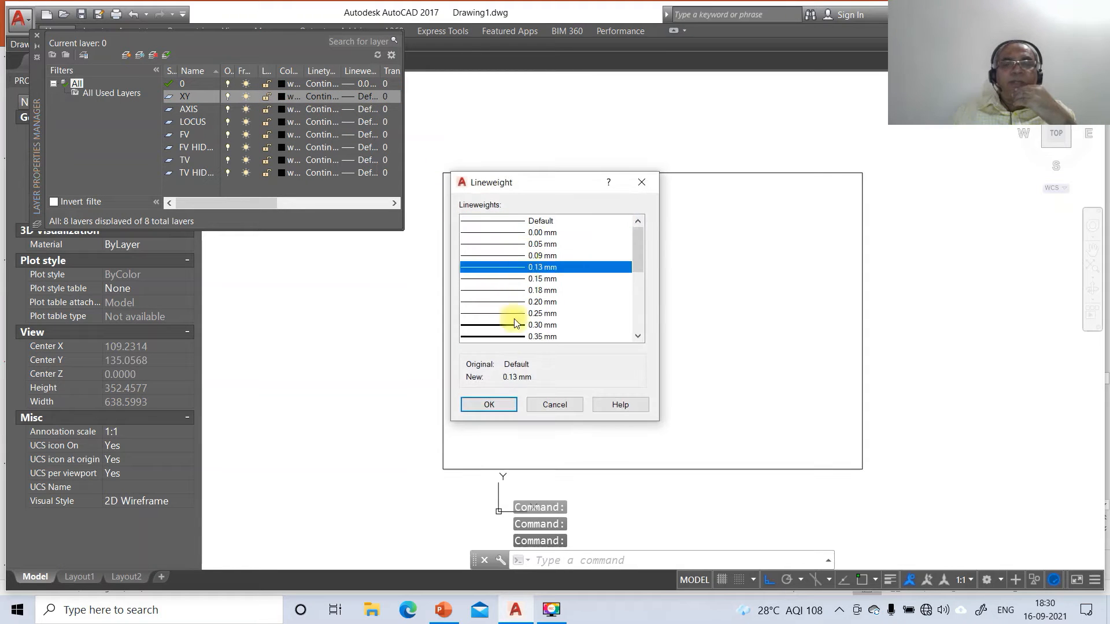
click(485, 407)
Set the lineweight of the AXIS and LOCUS layers to 0.05 mm
click(363, 109)
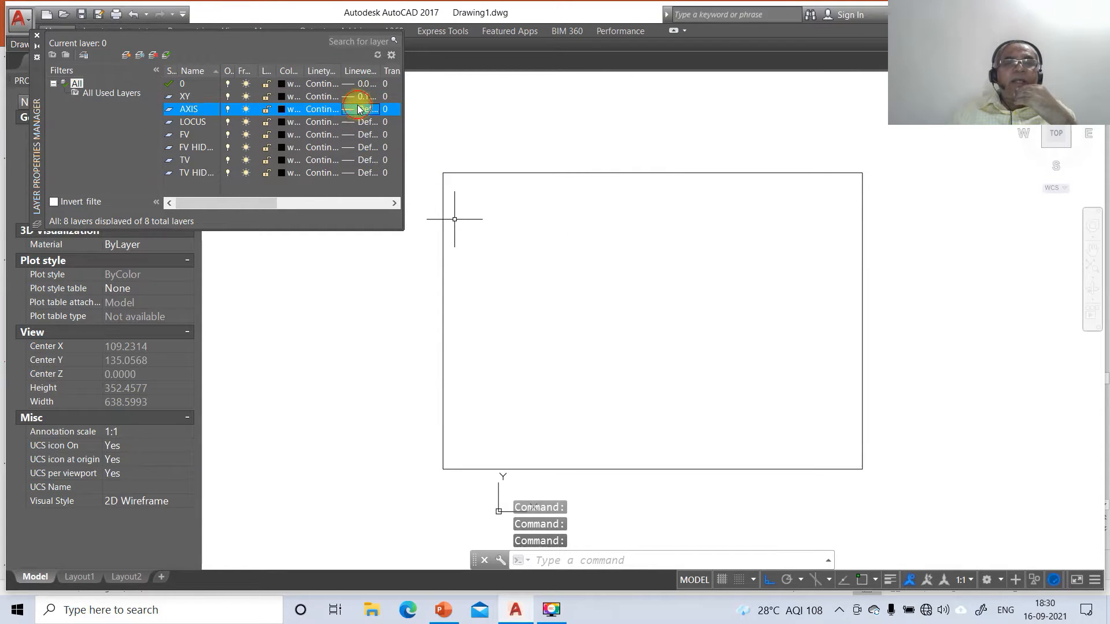
click(538, 245)
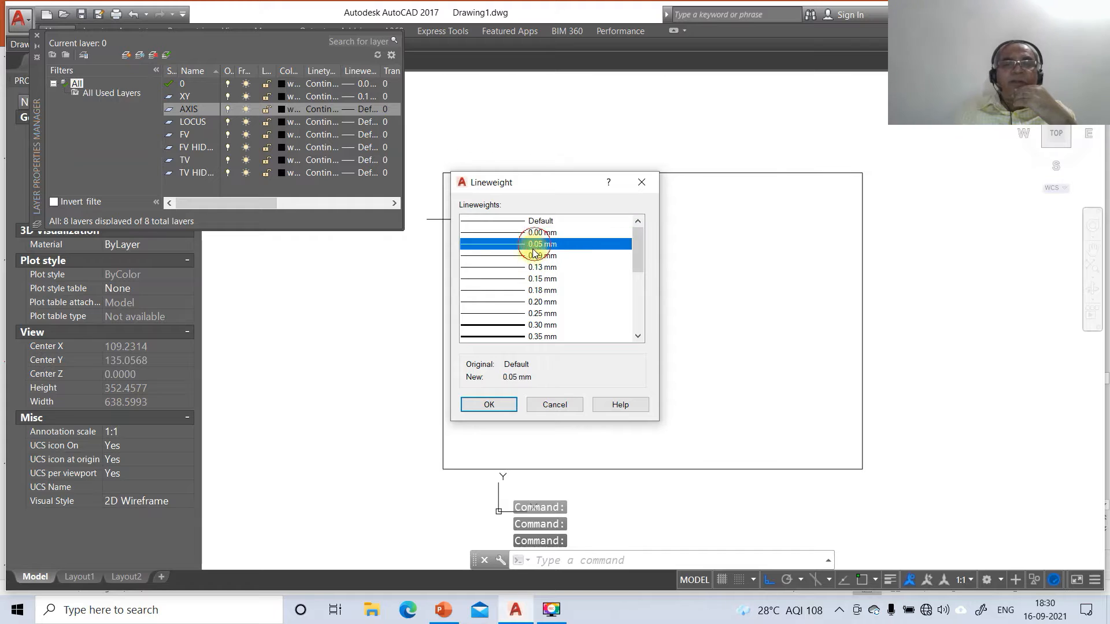
click(489, 405)
click(363, 122)
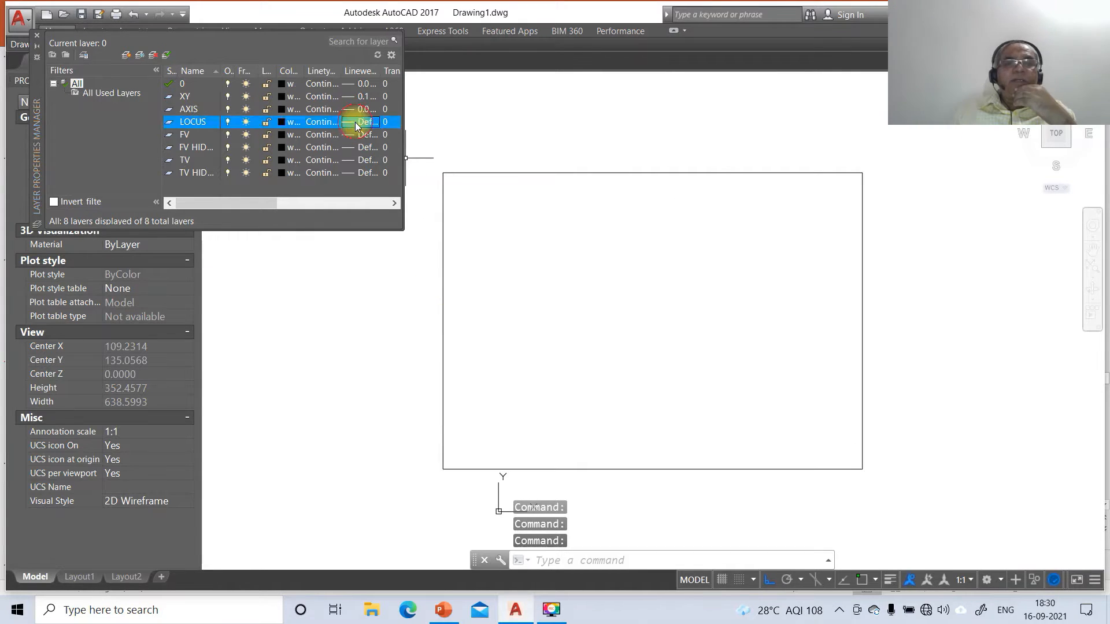
click(532, 256)
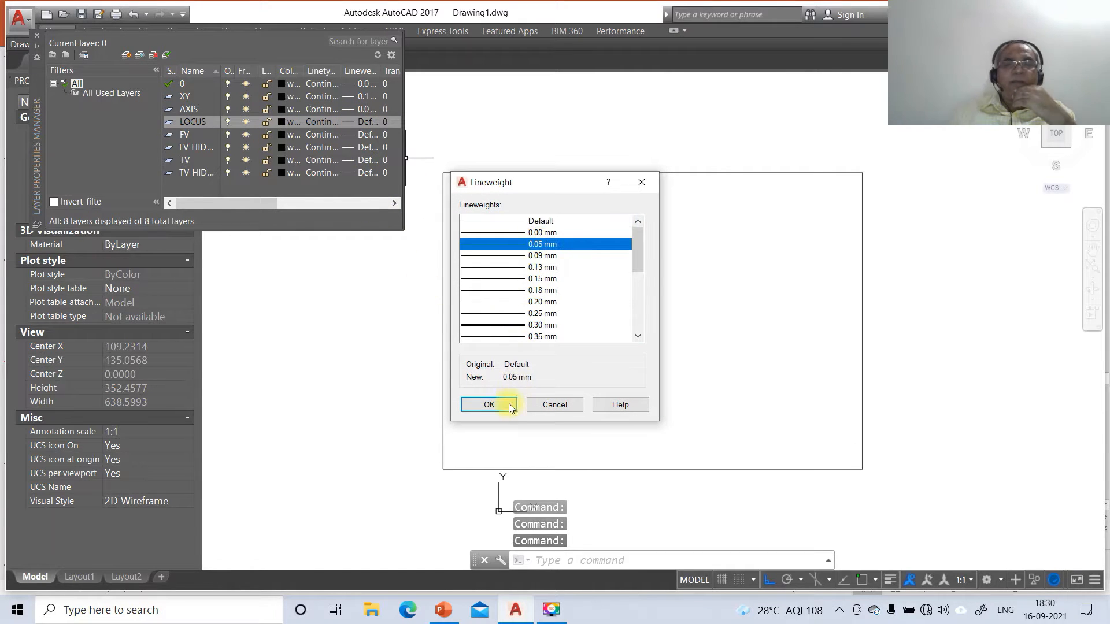
click(489, 404)
Set the lineweight of the FV layer to 0.50 mm and of the FV HIDDEN layer to 0.30 mm
click(363, 135)
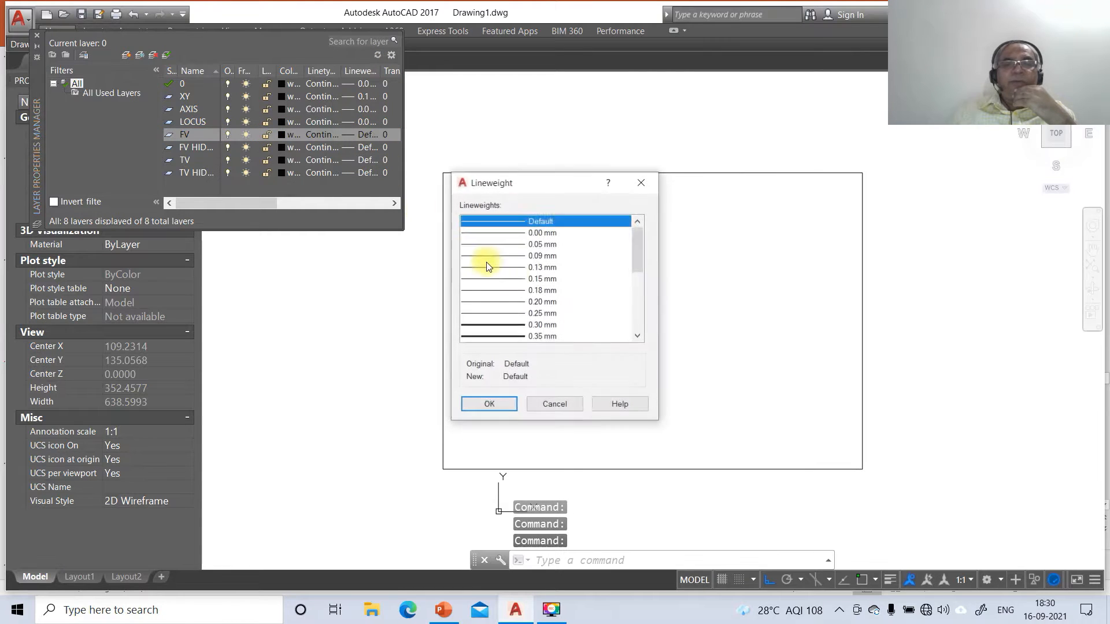
scroll(531, 272, down, 4)
click(536, 256)
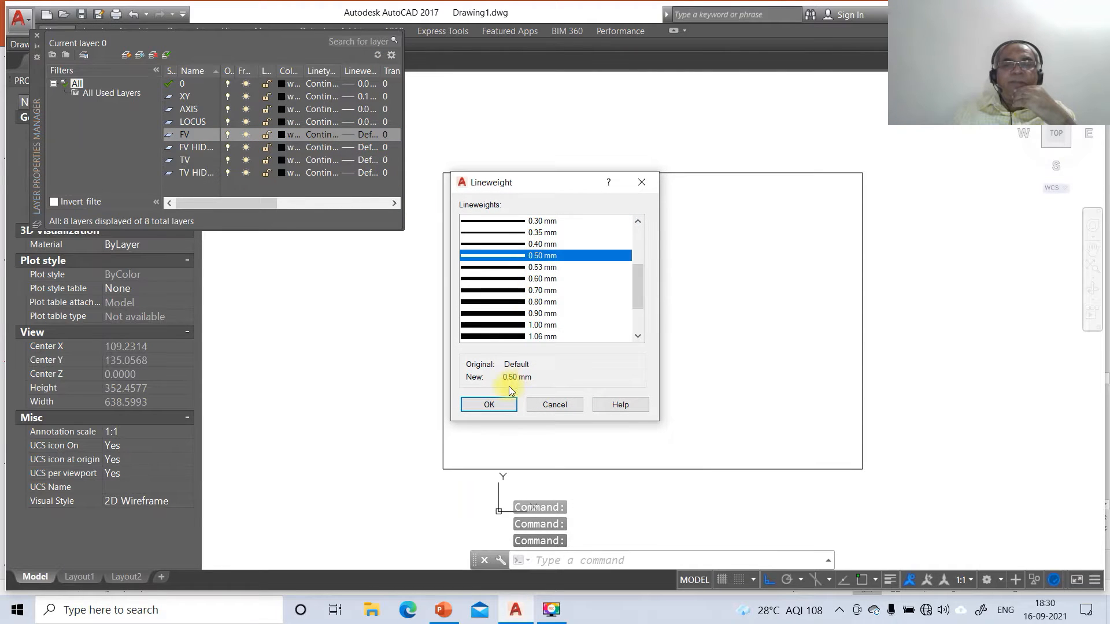
click(489, 405)
click(364, 148)
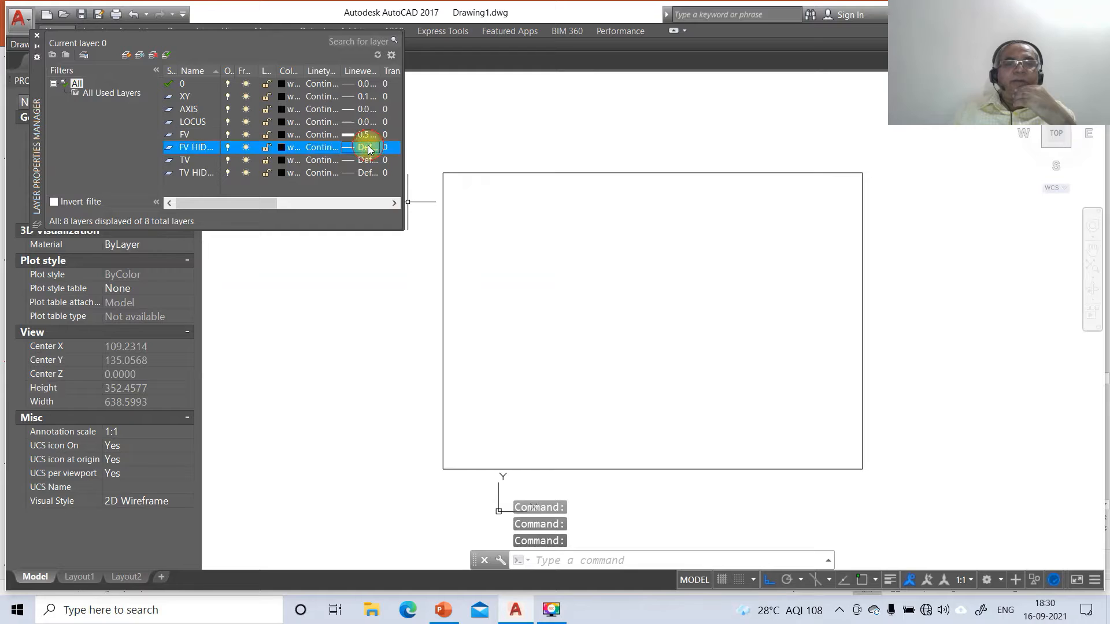
click(542, 325)
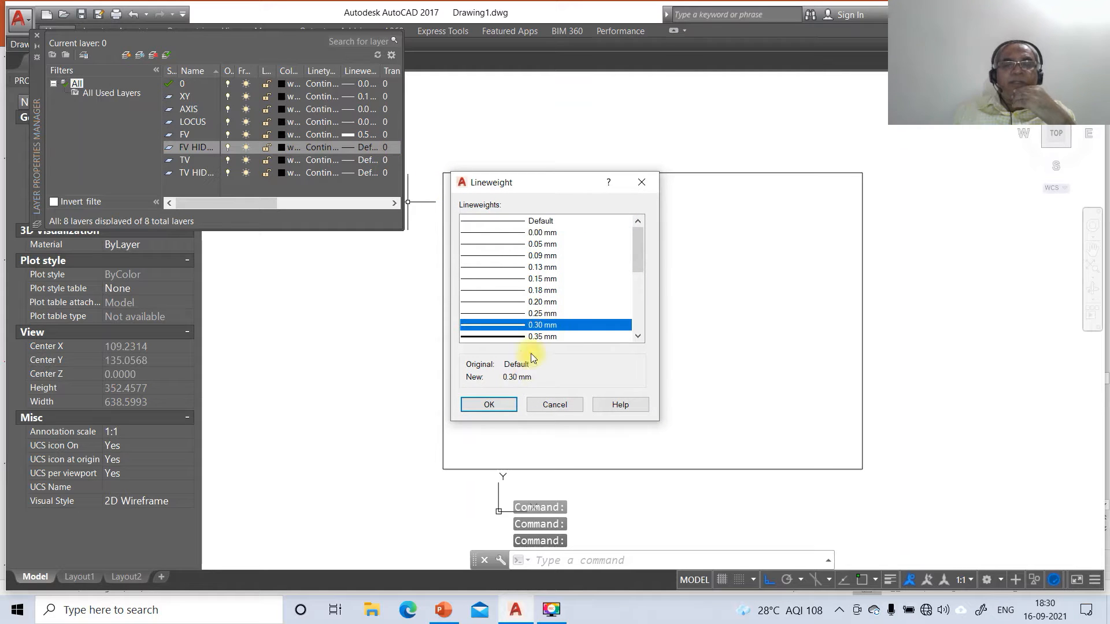
click(489, 405)
Set the lineweight of the TV layer to 0.50 mm and of the TV HIDDEN layer to 0.30 mm
click(358, 160)
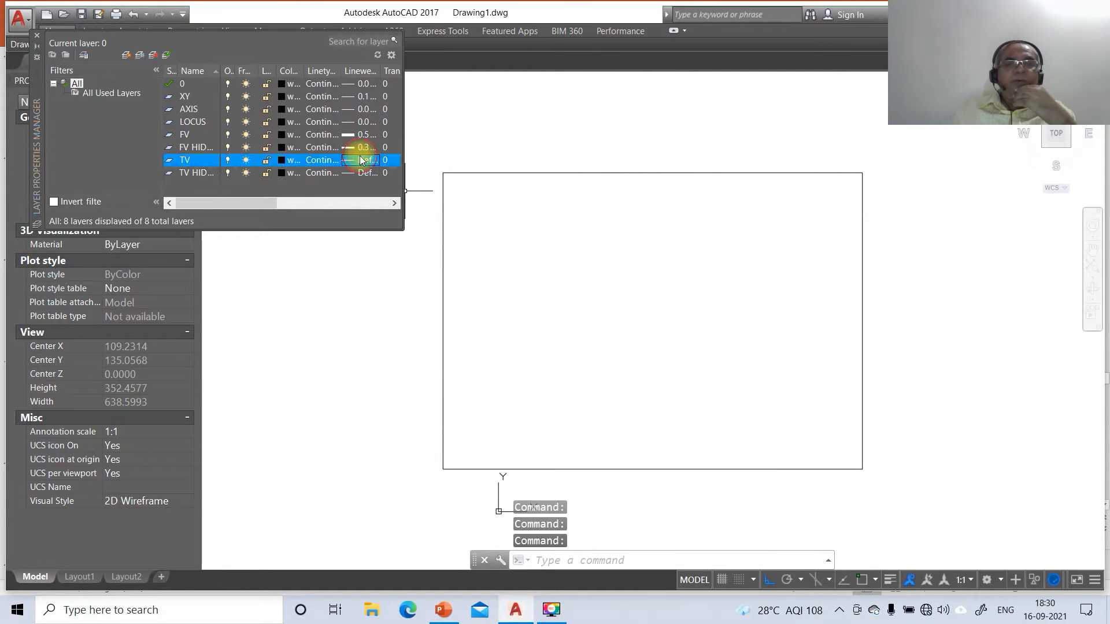
scroll(545, 317, down, 3)
click(542, 255)
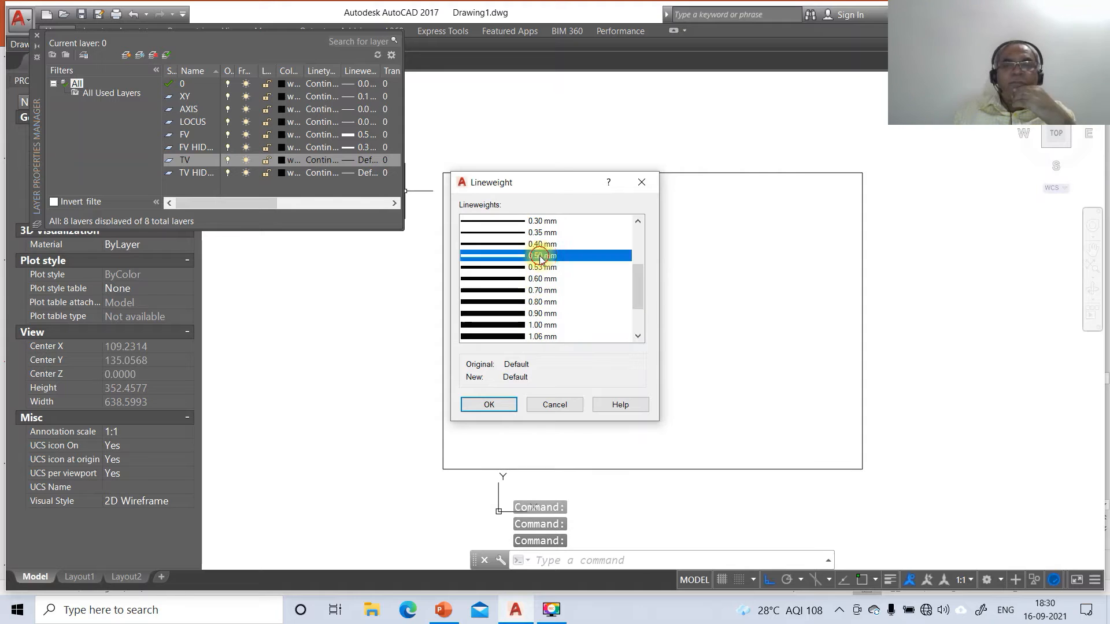
click(489, 405)
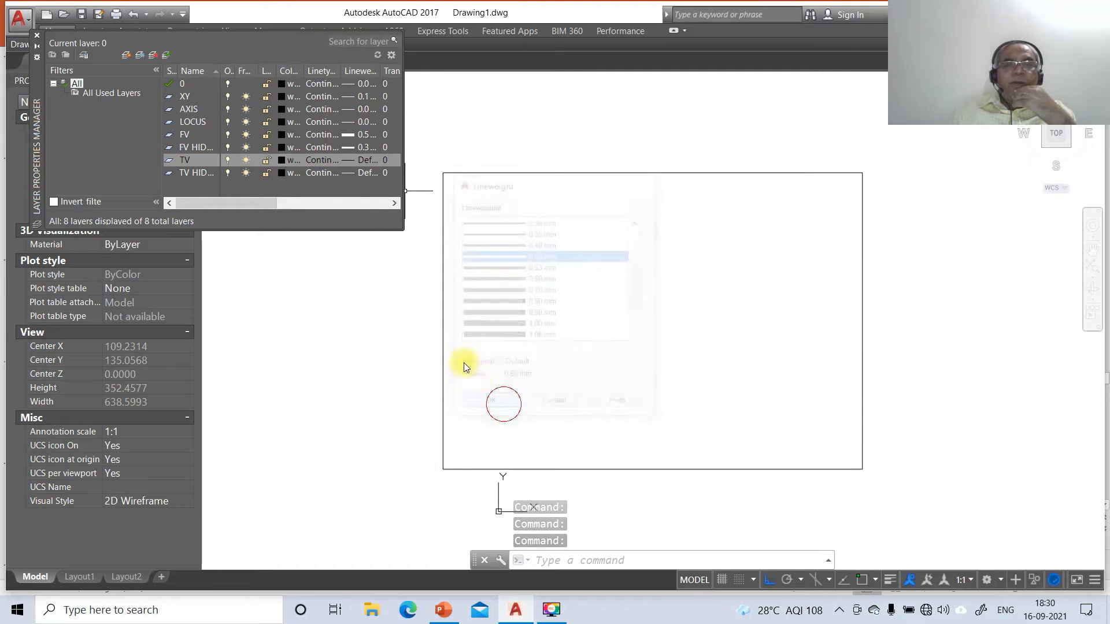
click(365, 172)
click(546, 326)
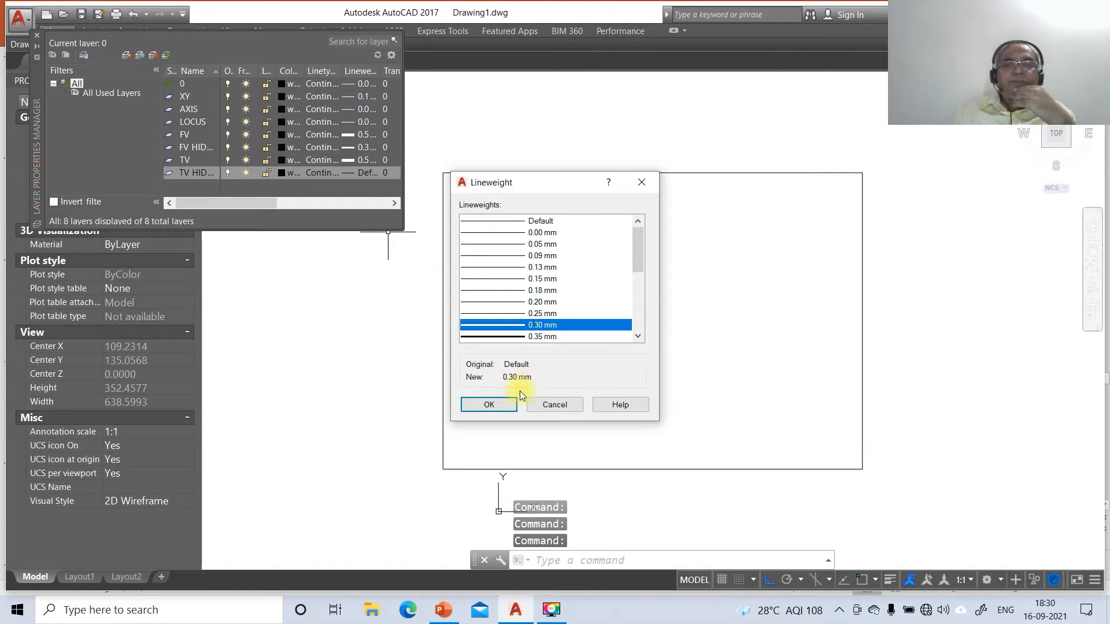
click(489, 405)
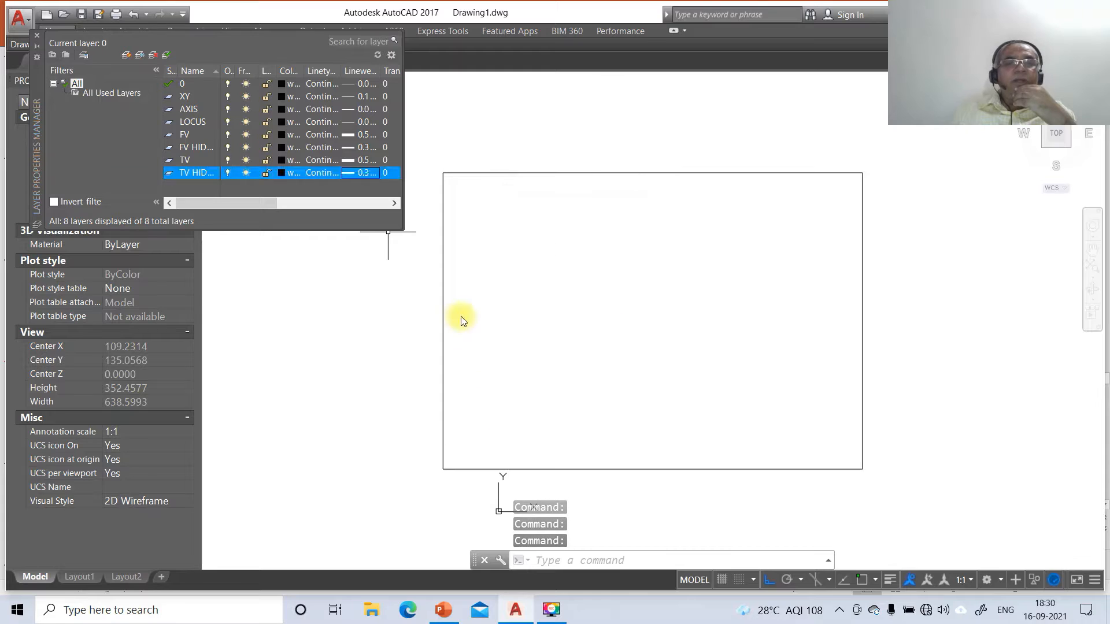
Set the colour of the TV HIDDEN and TV layers to blue
click(279, 176)
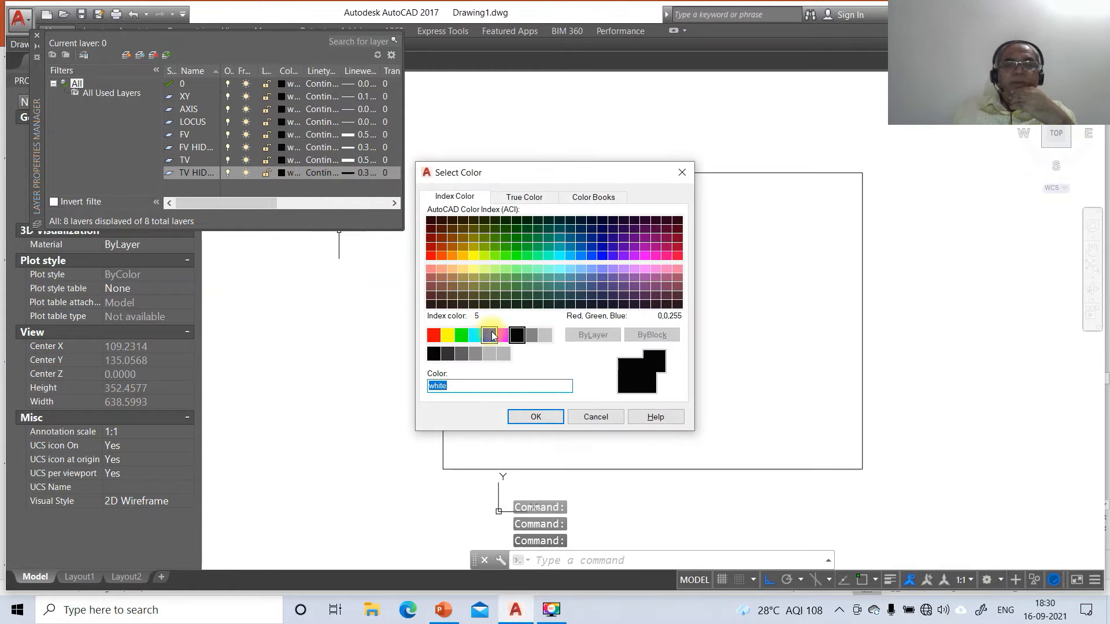
click(490, 335)
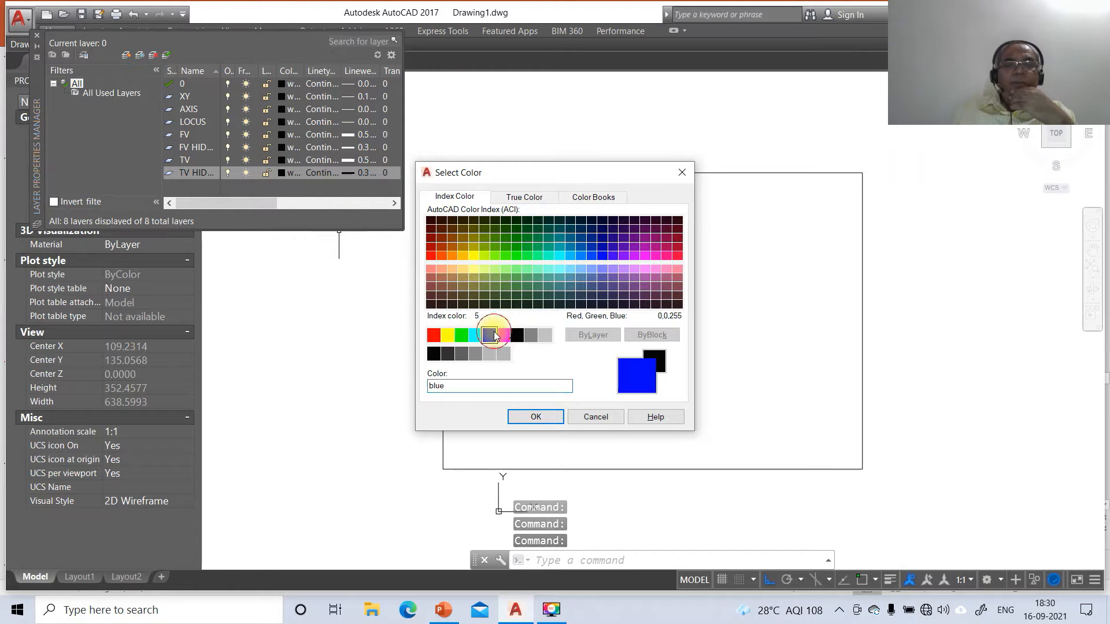
click(527, 419)
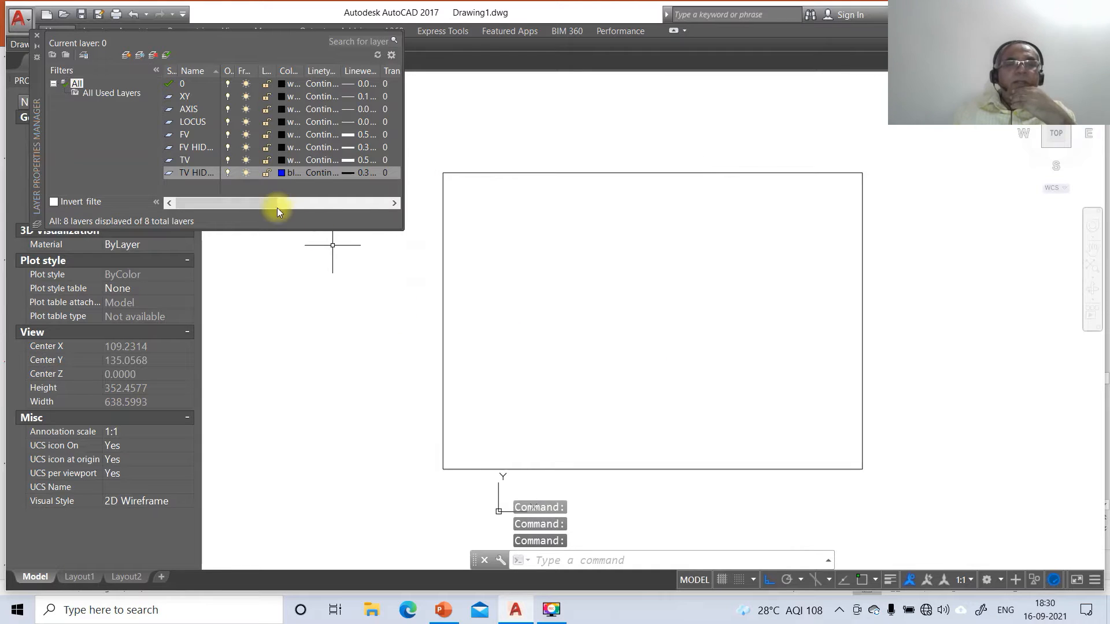
click(281, 160)
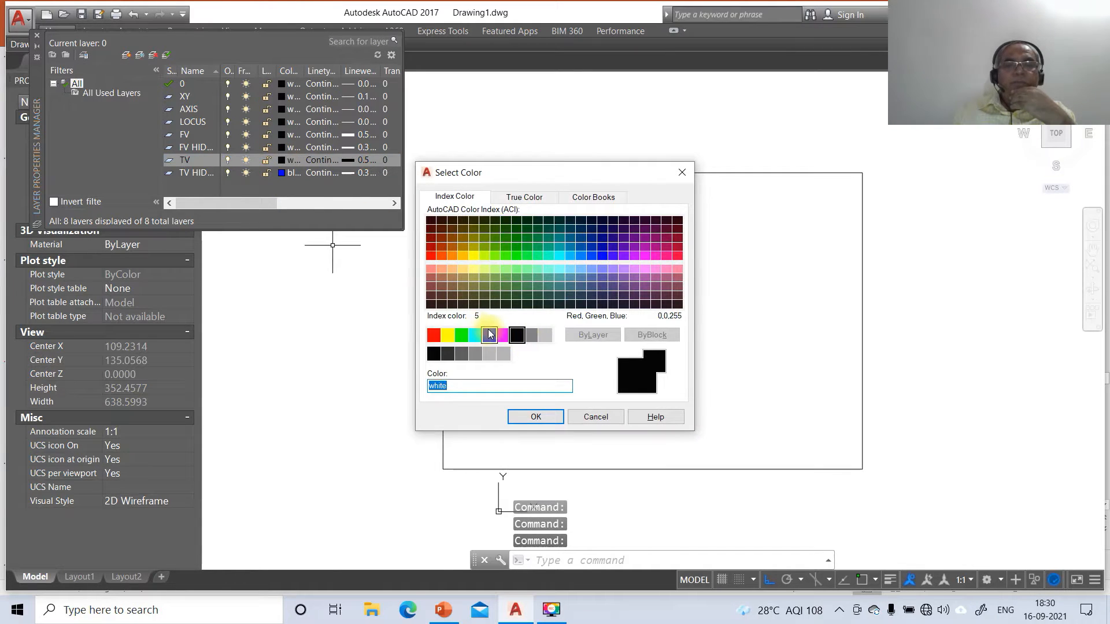
click(489, 334)
click(529, 416)
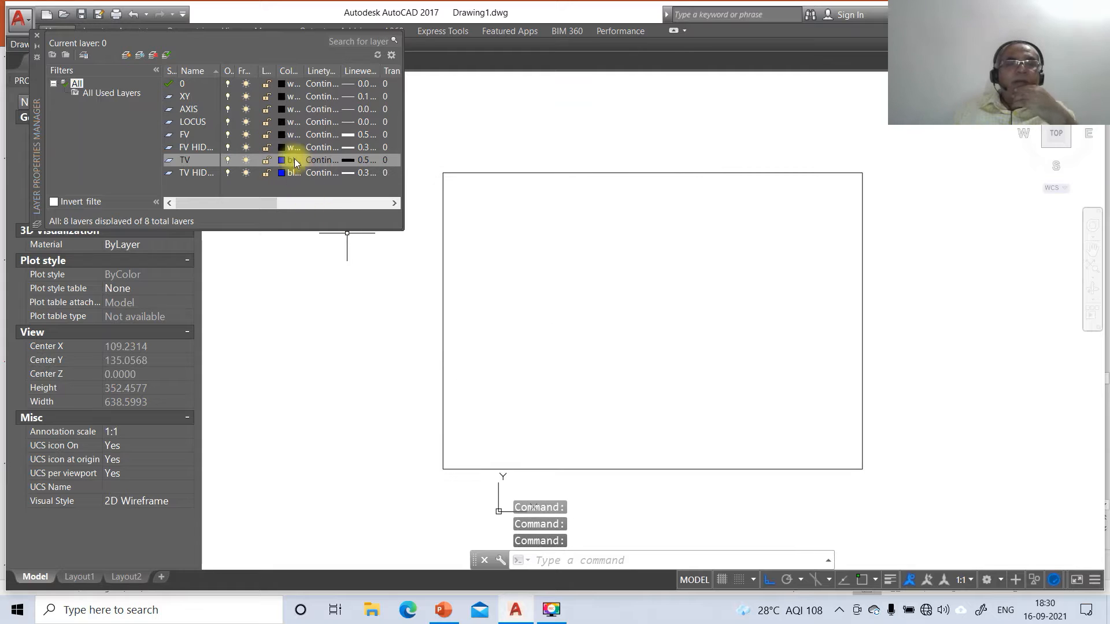
Set the colour of the FV HIDDEN and FV layers to red
click(282, 148)
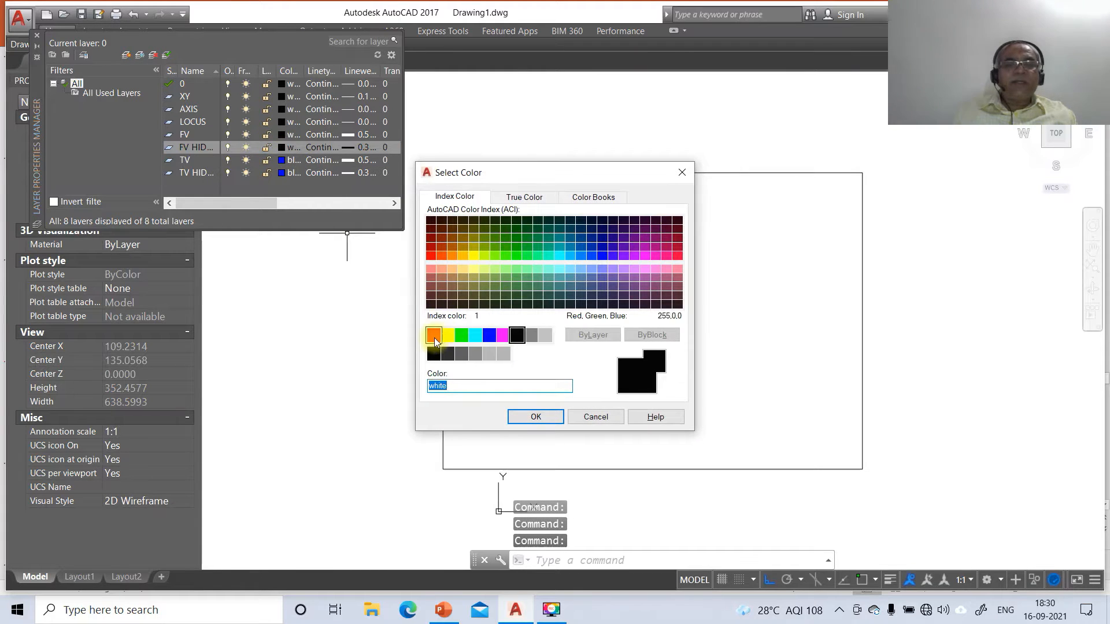
click(433, 335)
click(534, 417)
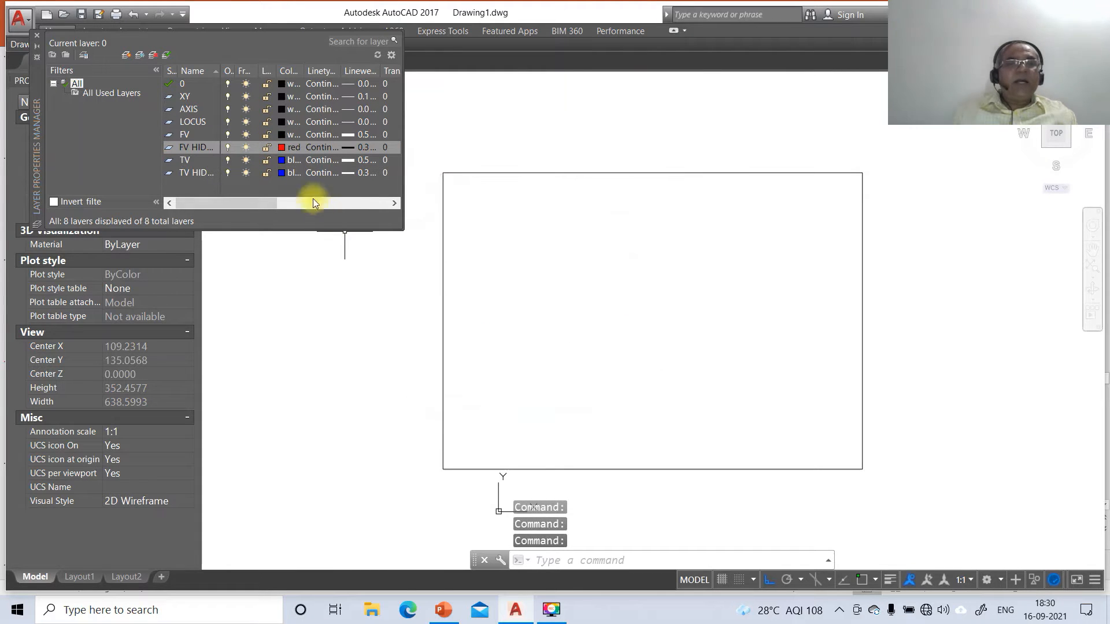
click(280, 135)
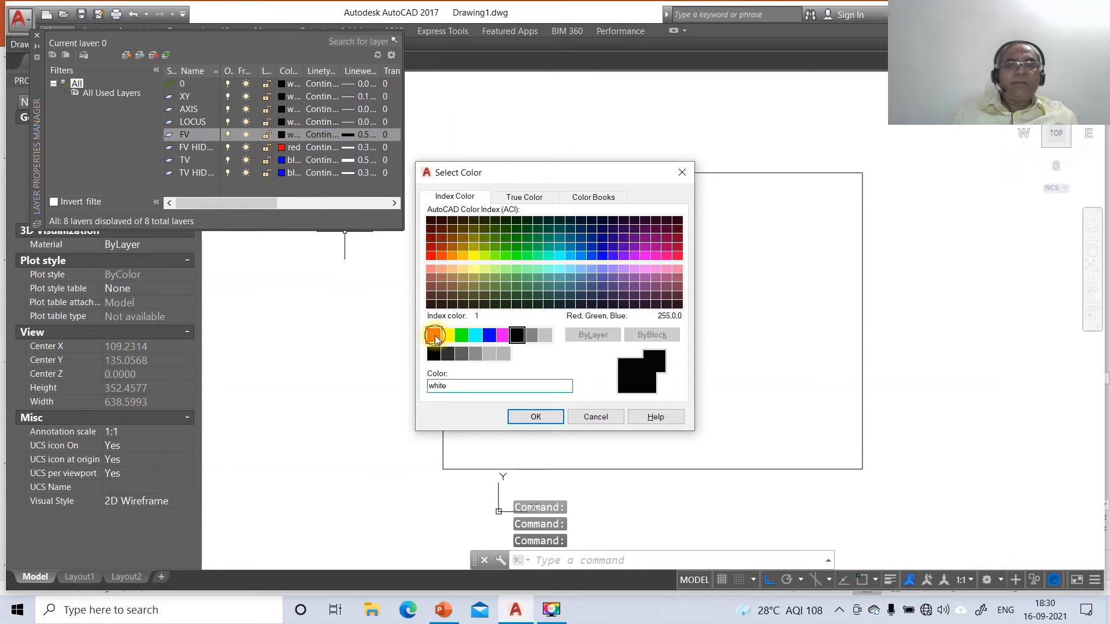
click(434, 335)
click(519, 417)
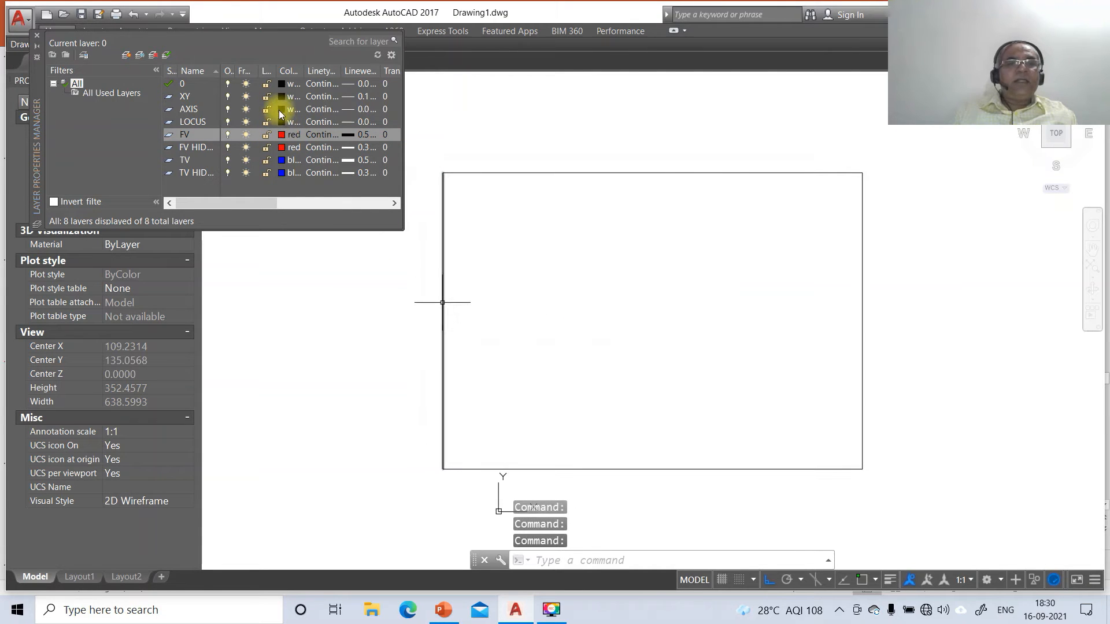
Set the colour of the AXIS layer to magenta
click(281, 110)
click(503, 336)
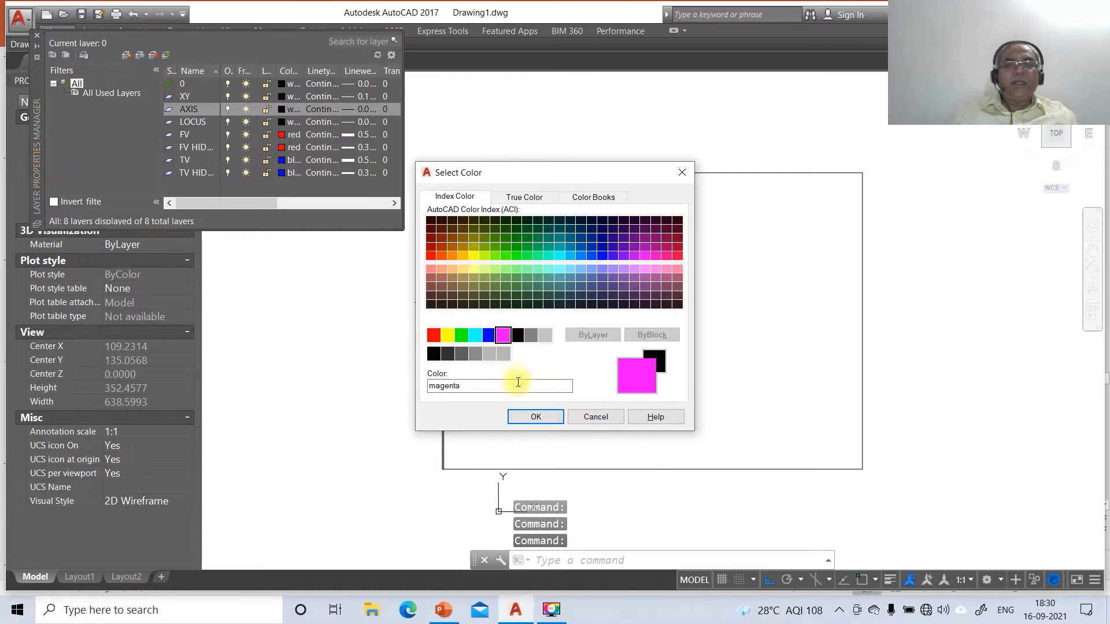
click(533, 417)
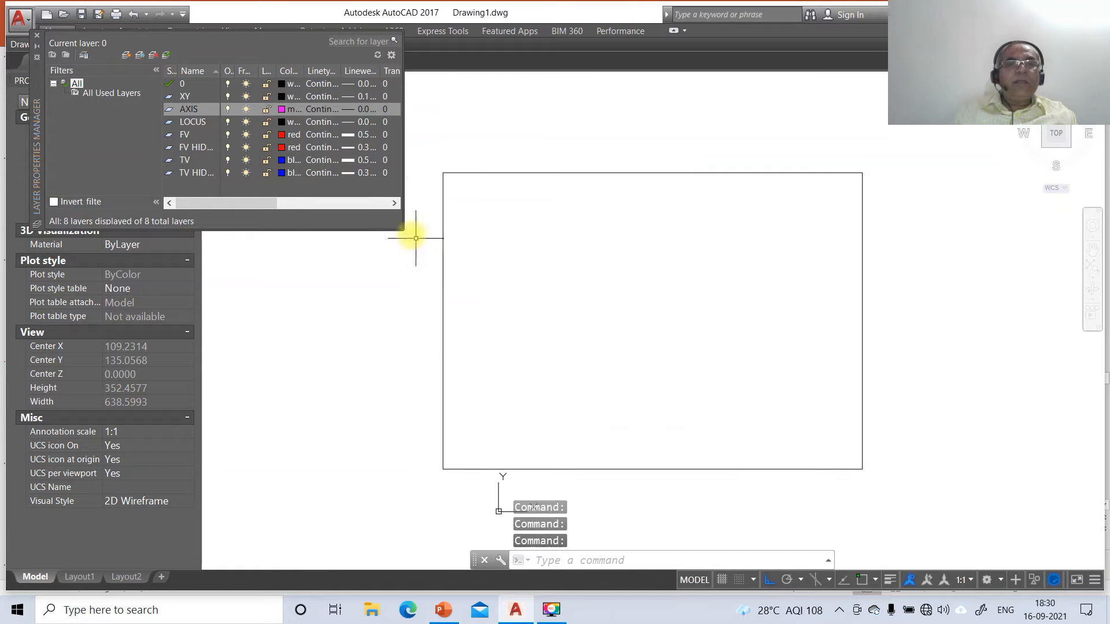
Load the CENTER linetype from acad.lin while choosing the linetype of the AXIS layer
click(322, 113)
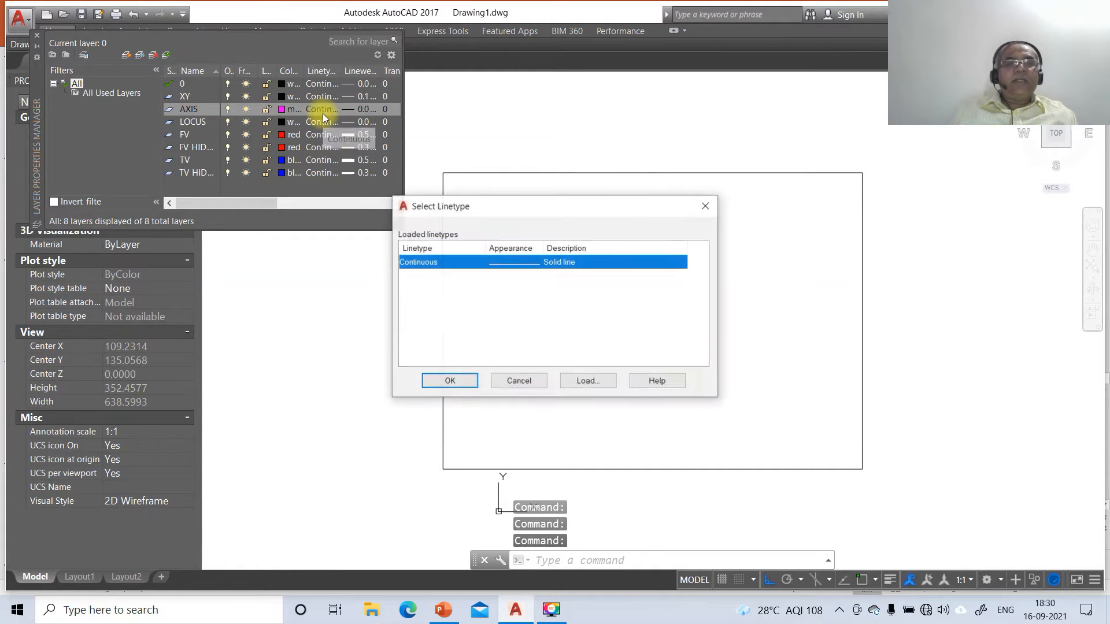
click(587, 380)
click(432, 288)
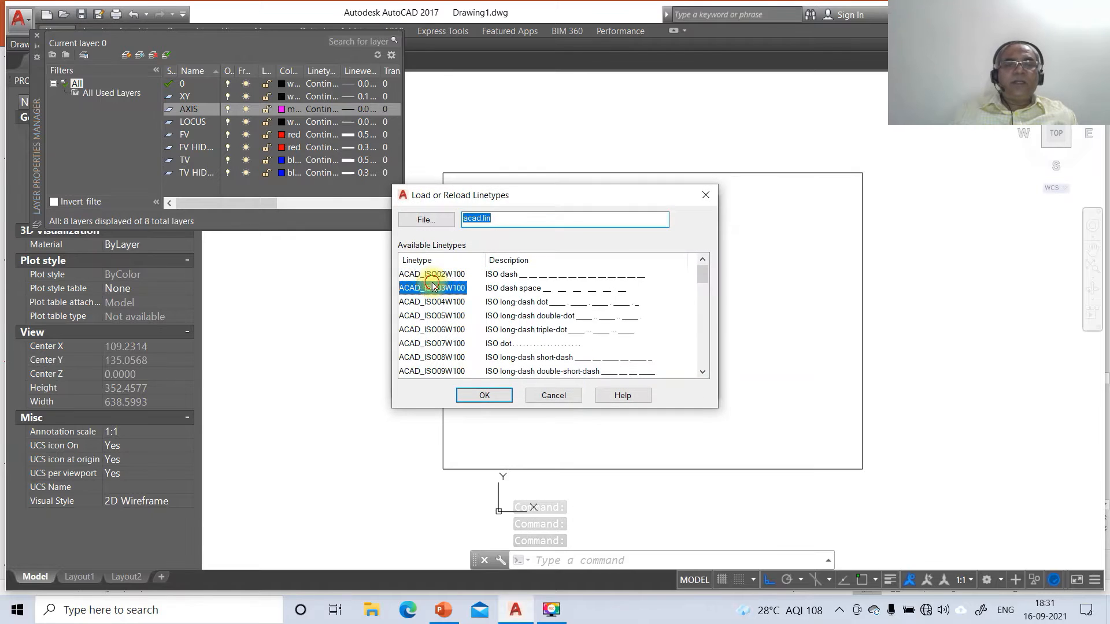
scroll(432, 287, down, 6)
click(416, 274)
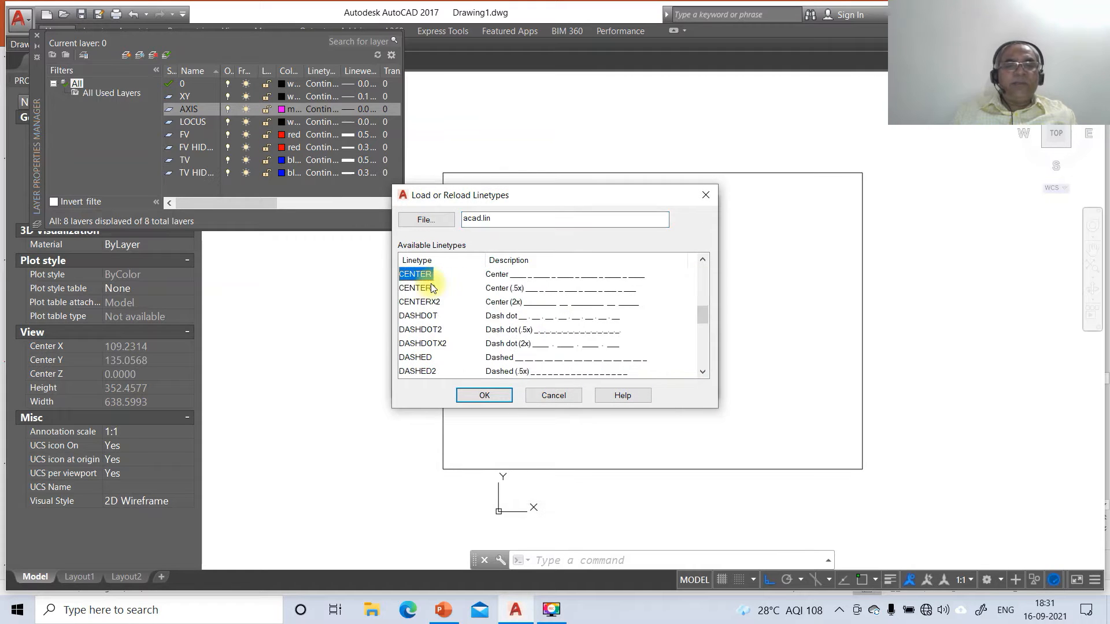
click(482, 394)
Load the HIDDEN linetype from acad.lin into the drawing
click(584, 381)
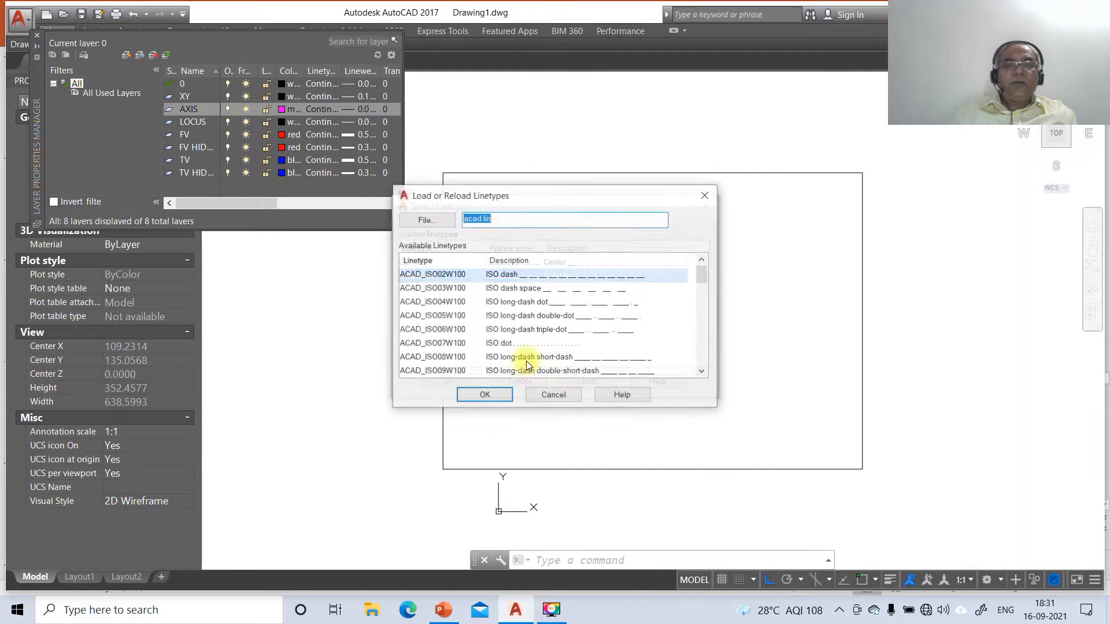
click(435, 280)
scroll(434, 283, down, 12)
click(422, 275)
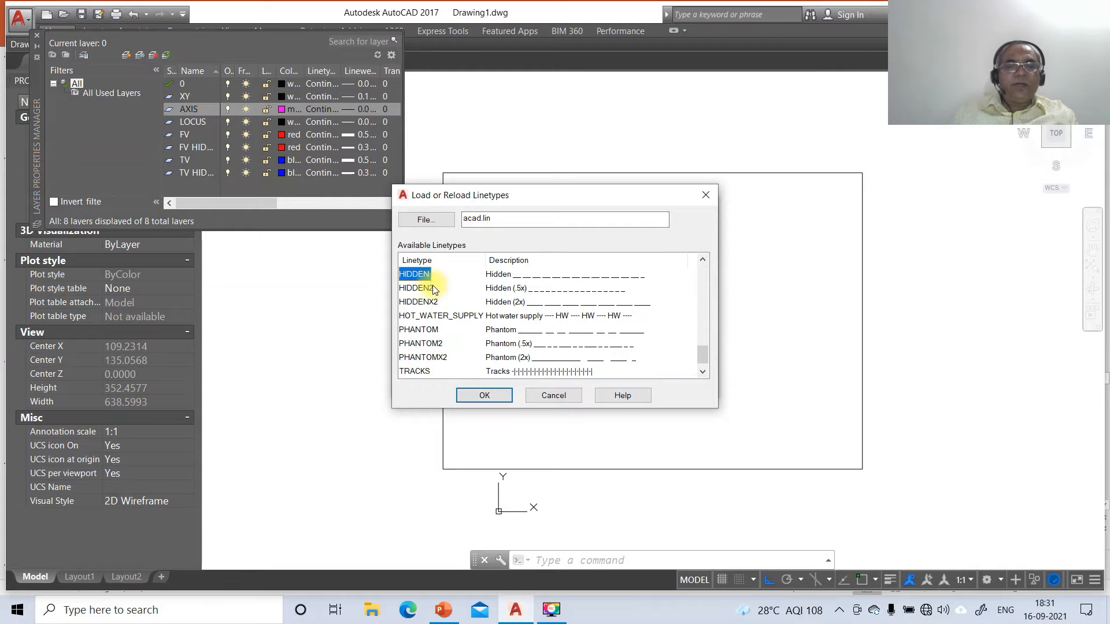
click(471, 395)
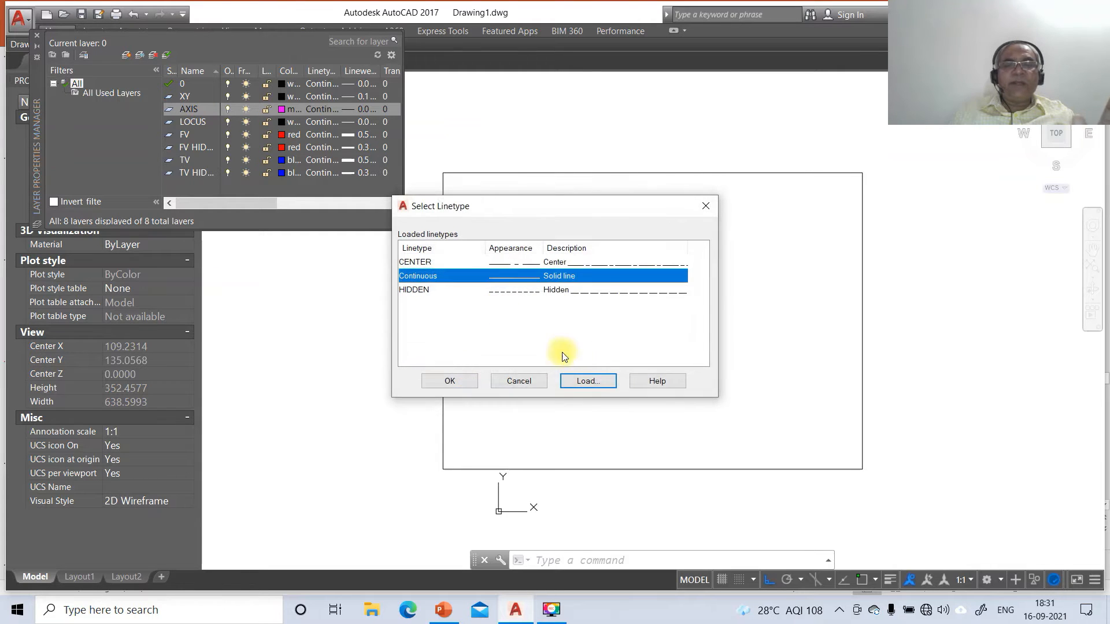
Load the DASHDOT linetype from acad.lin into the drawing
click(587, 381)
click(458, 289)
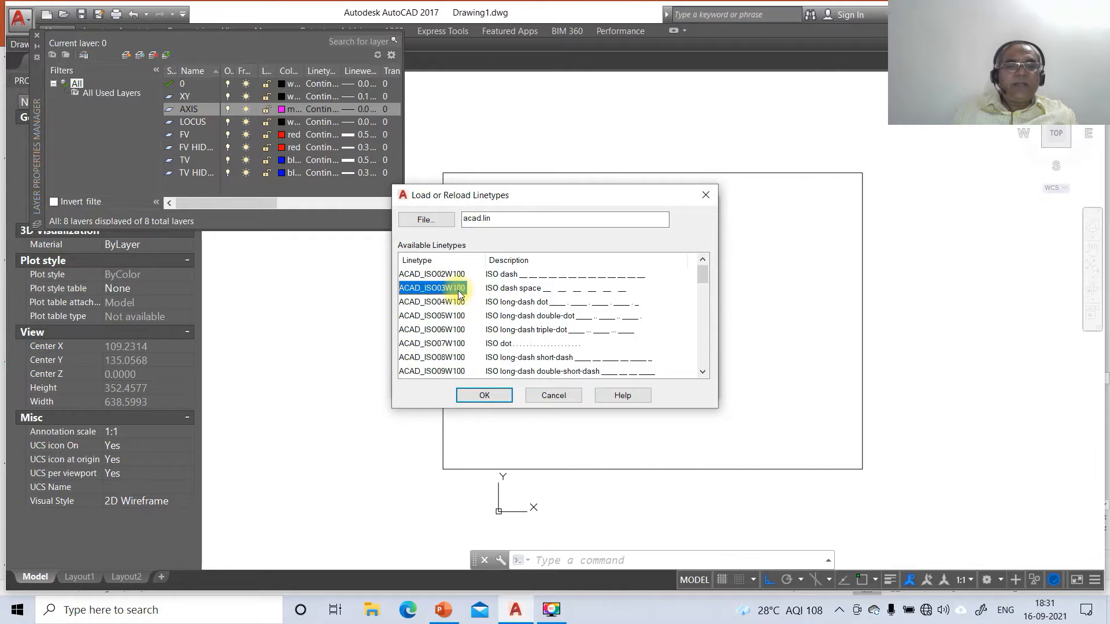
key(d)
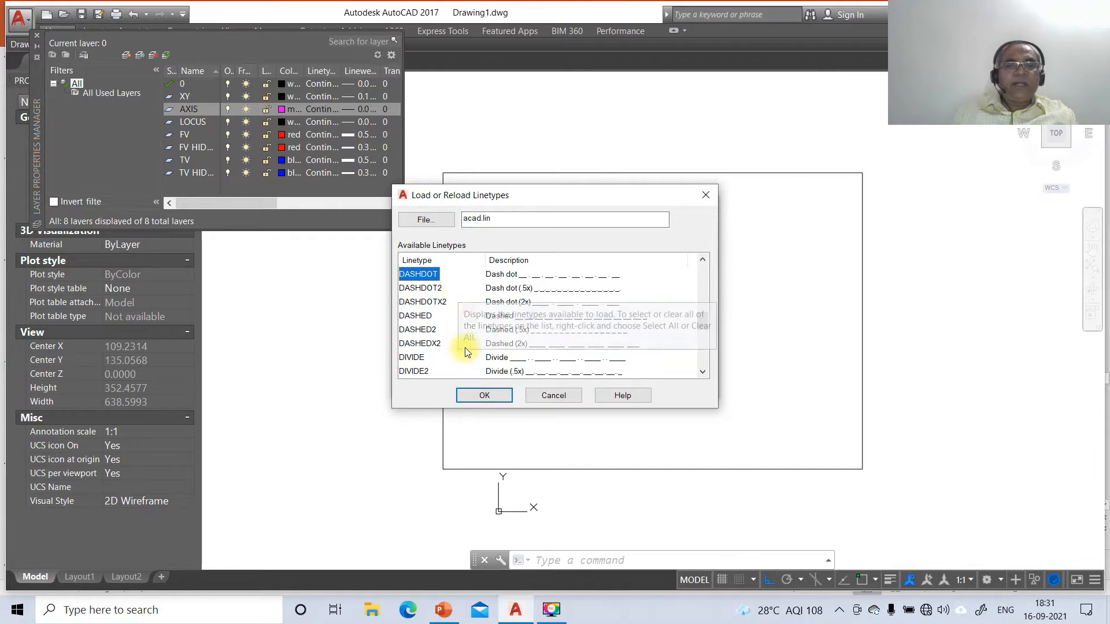
click(468, 394)
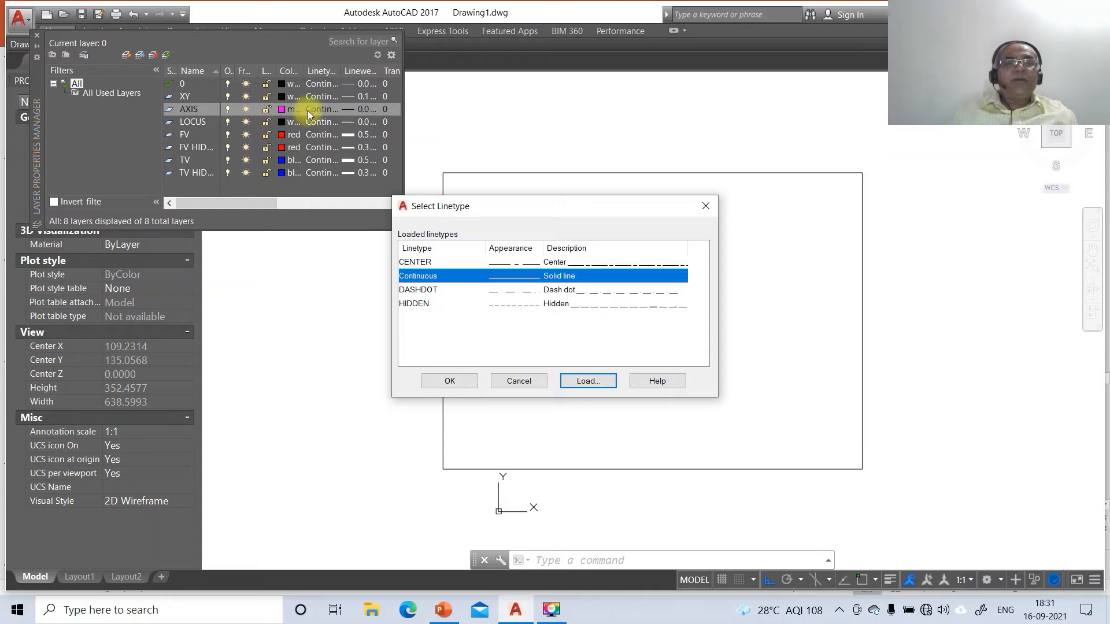
Assign the CENTER linetype to the AXIS layer and the DASHDOT linetype to the LOCUS layer
click(417, 264)
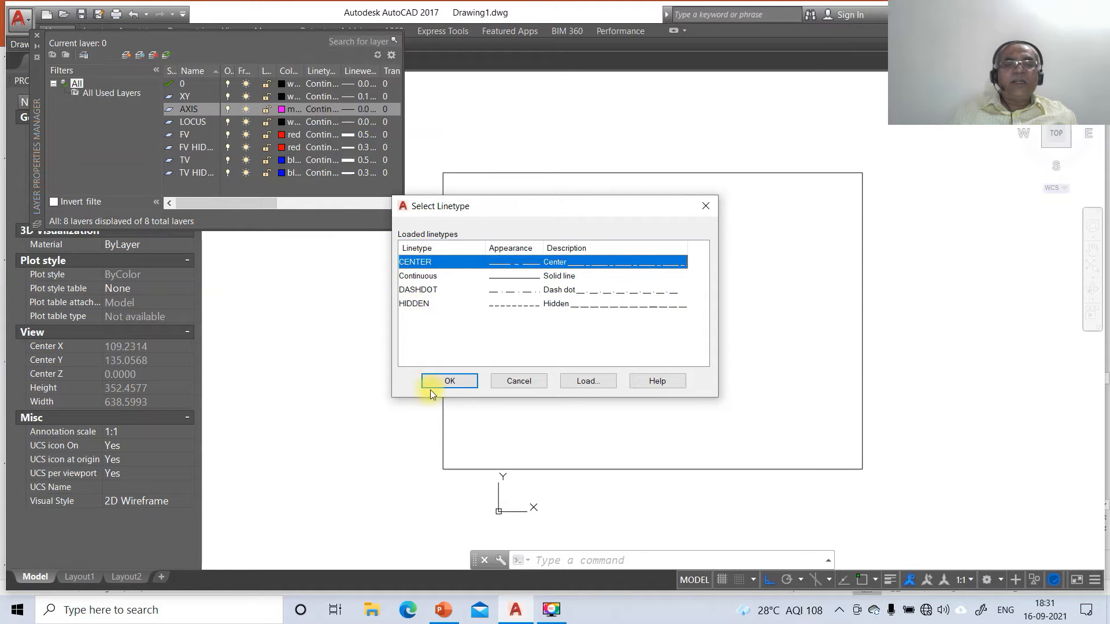
click(442, 383)
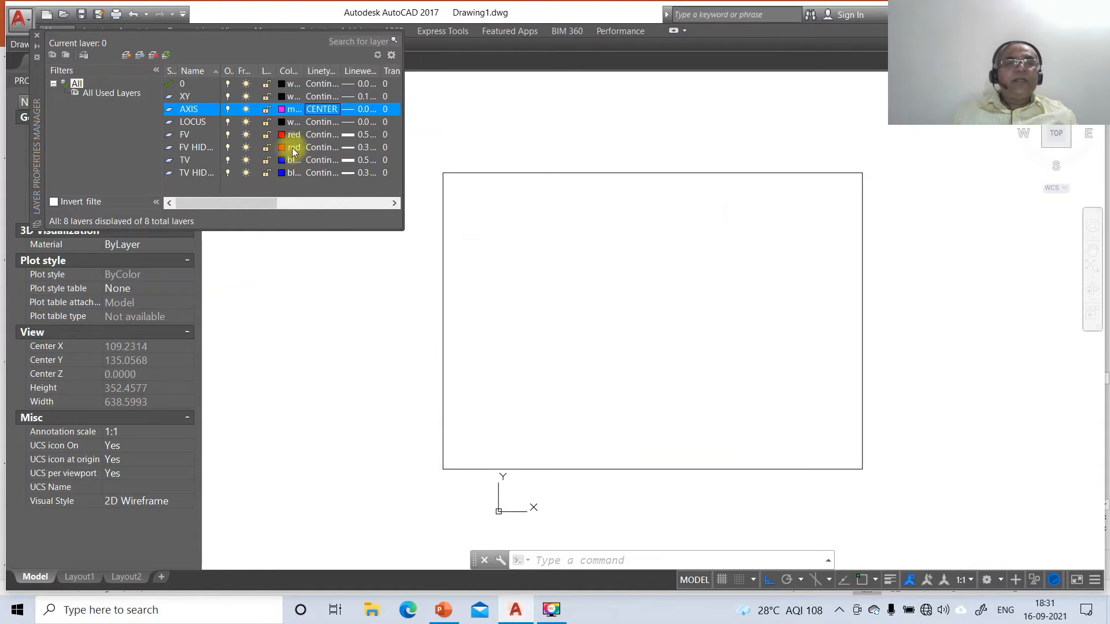
click(310, 122)
click(427, 305)
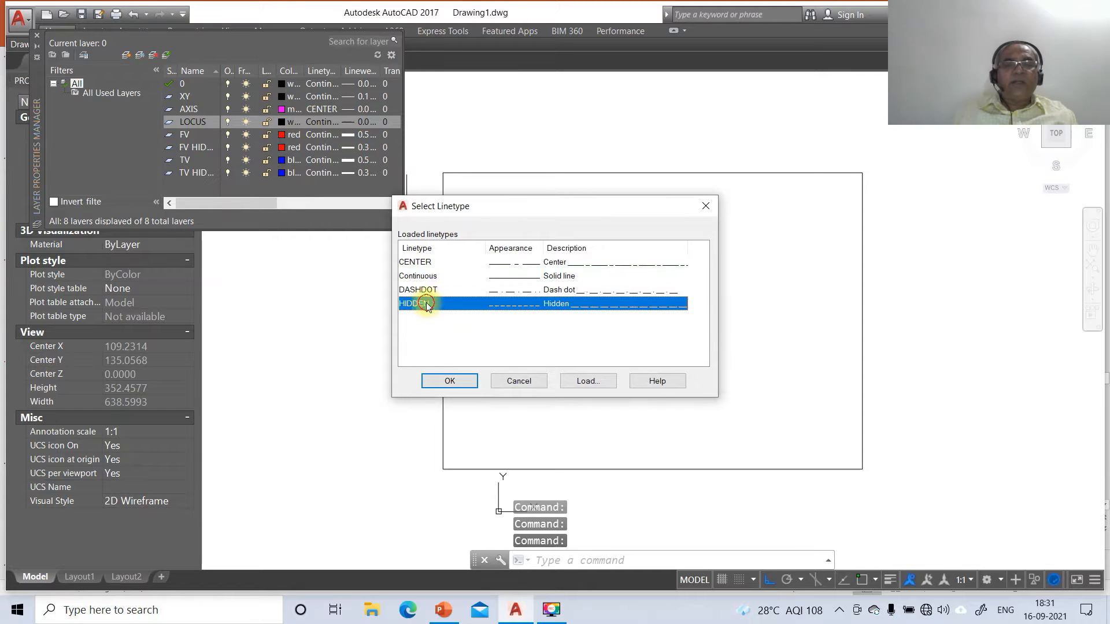
click(426, 291)
click(449, 381)
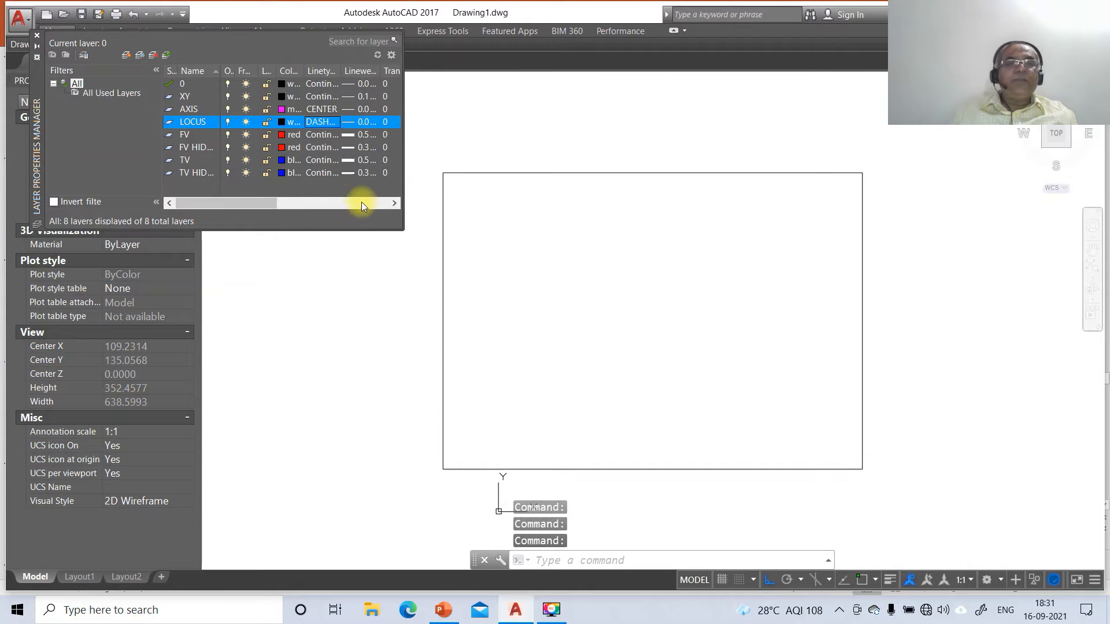
Assign the HIDDEN linetype to the FV HIDDEN and TV HIDDEN layers, and close the layer manager
click(321, 147)
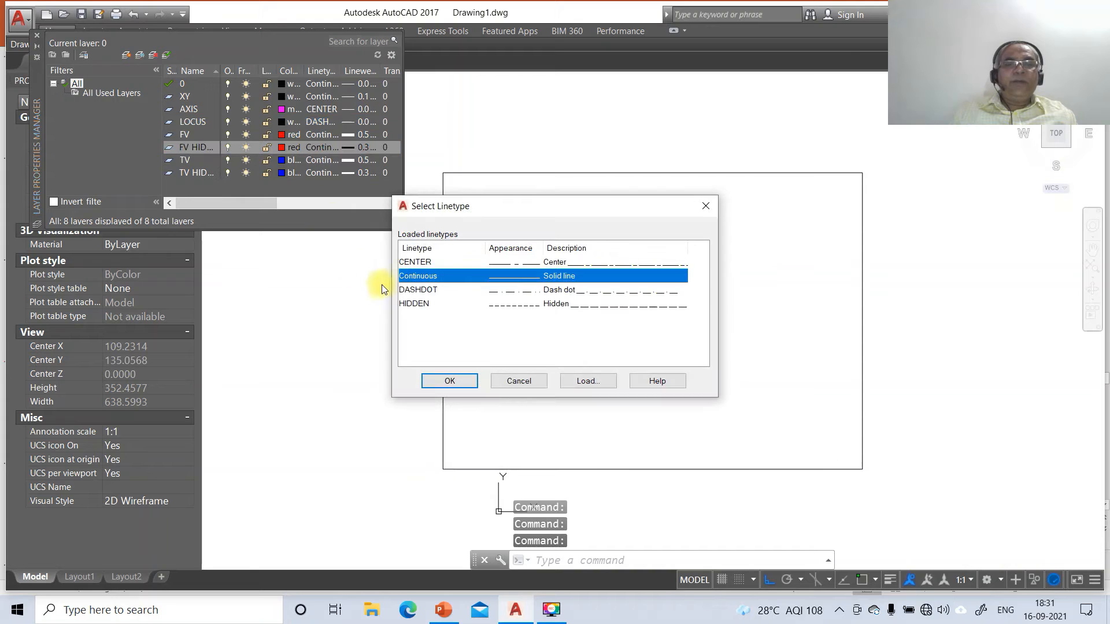
click(408, 304)
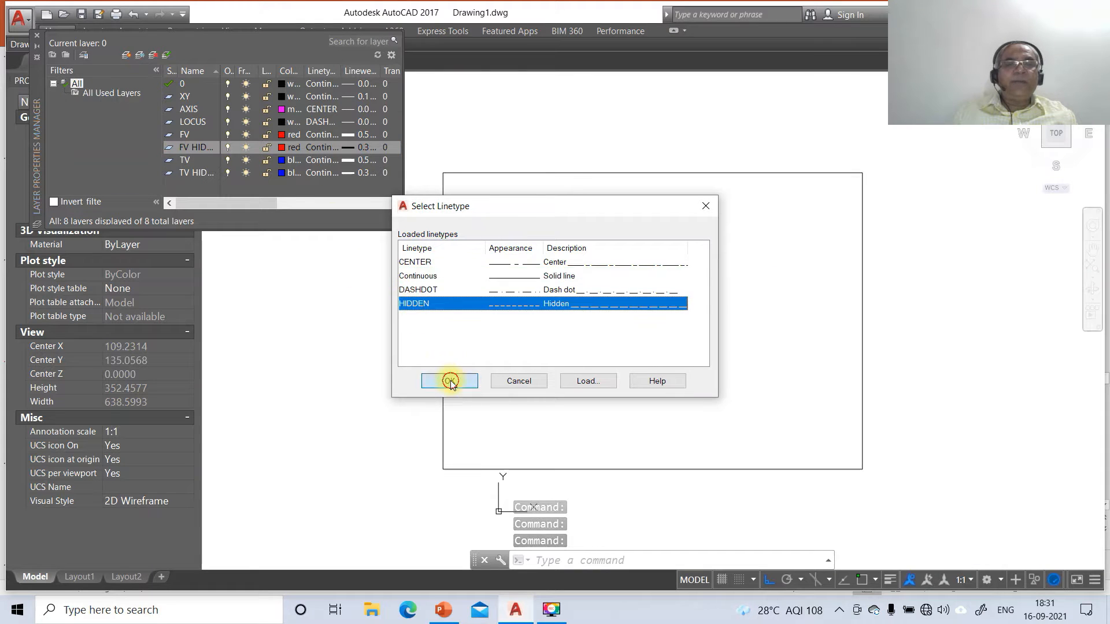
click(449, 380)
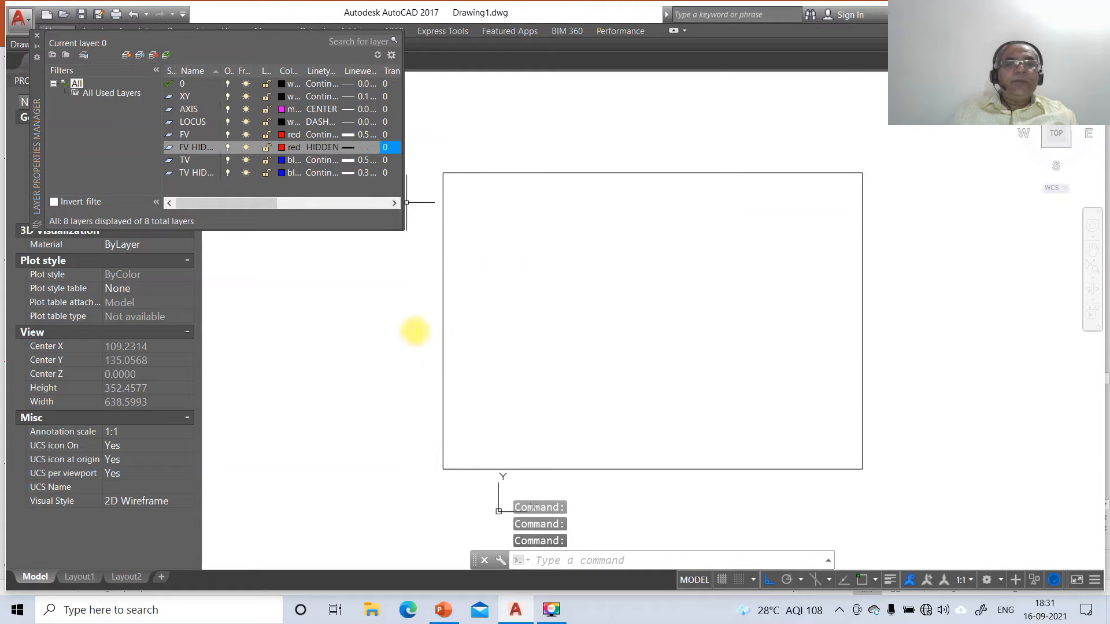
click(317, 172)
click(421, 304)
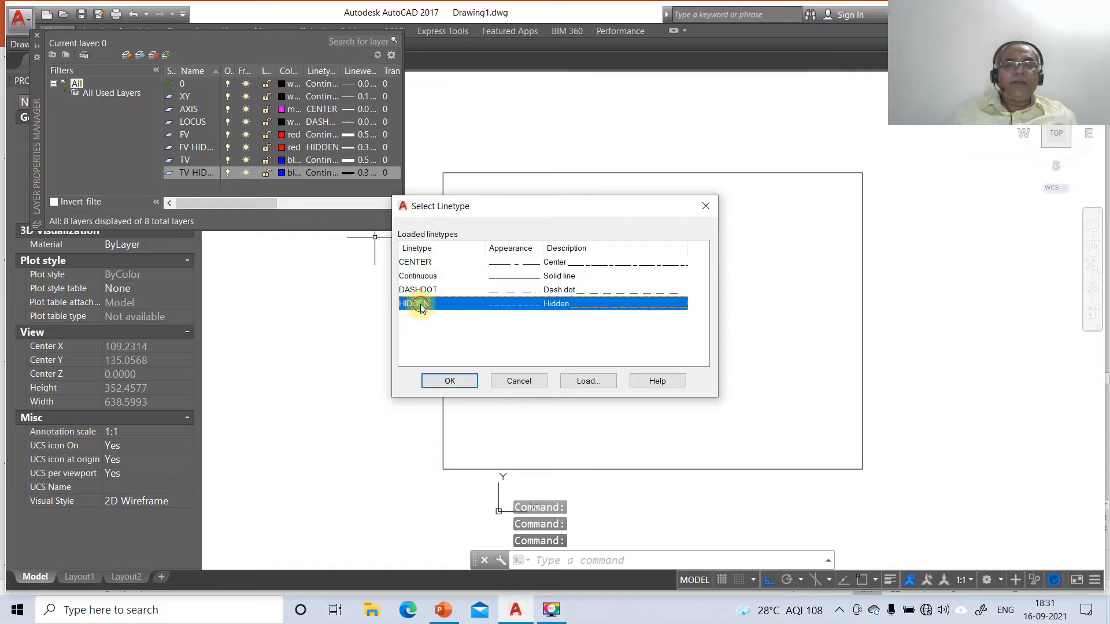
click(449, 381)
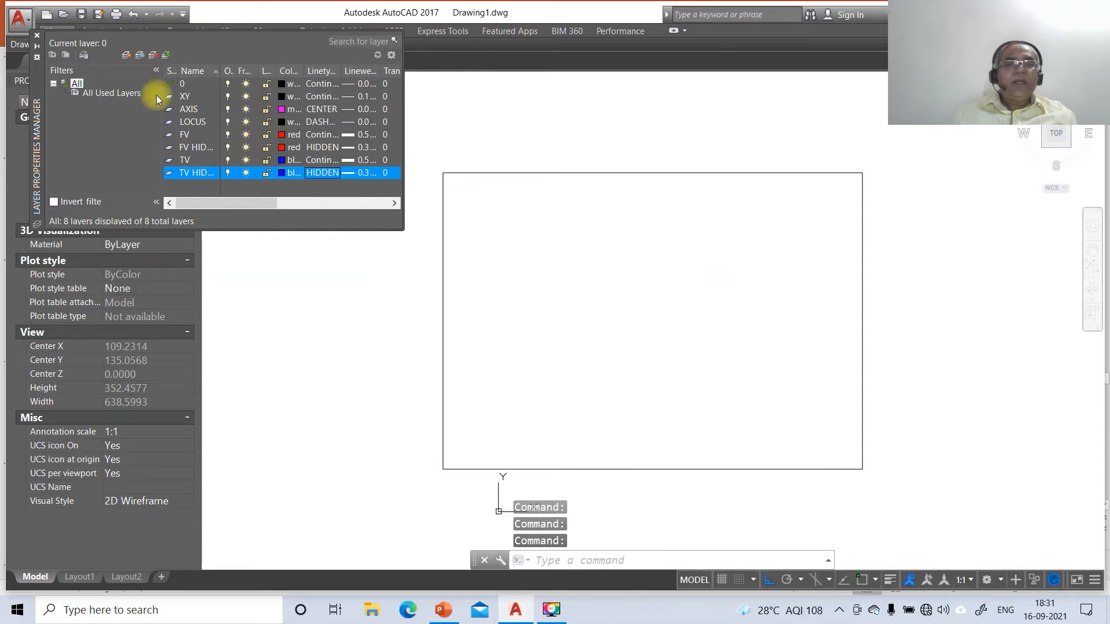
click(37, 37)
Check the final solution slide in PowerPoint, and in AutoCAD draw a four-sided polygon by edge, 35 mm long, in the lower-left part of the sheet
click(445, 613)
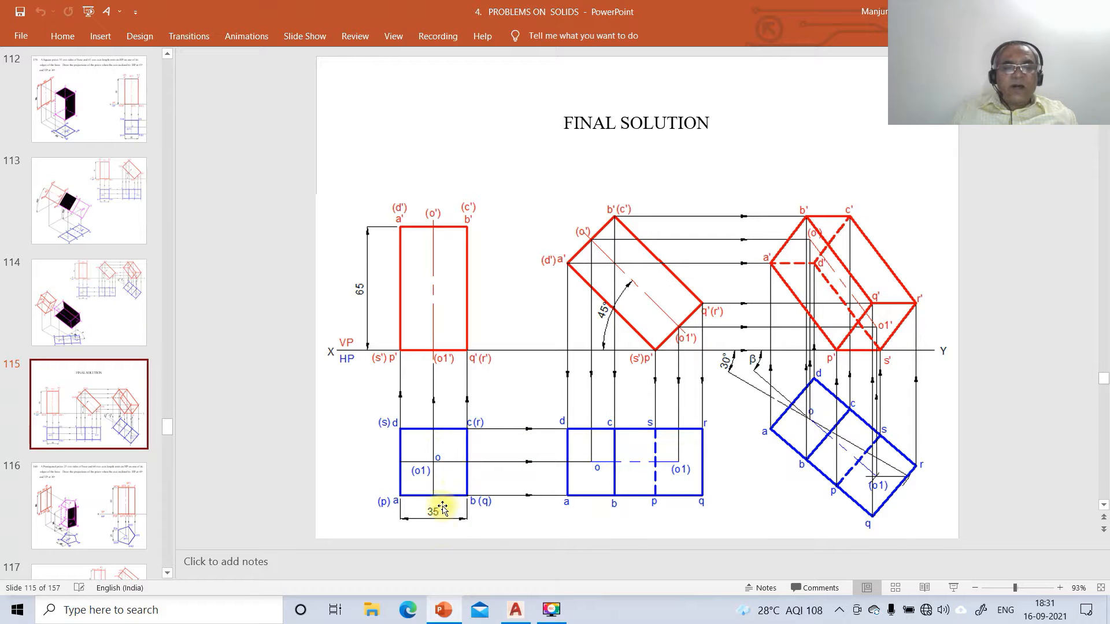
click(514, 610)
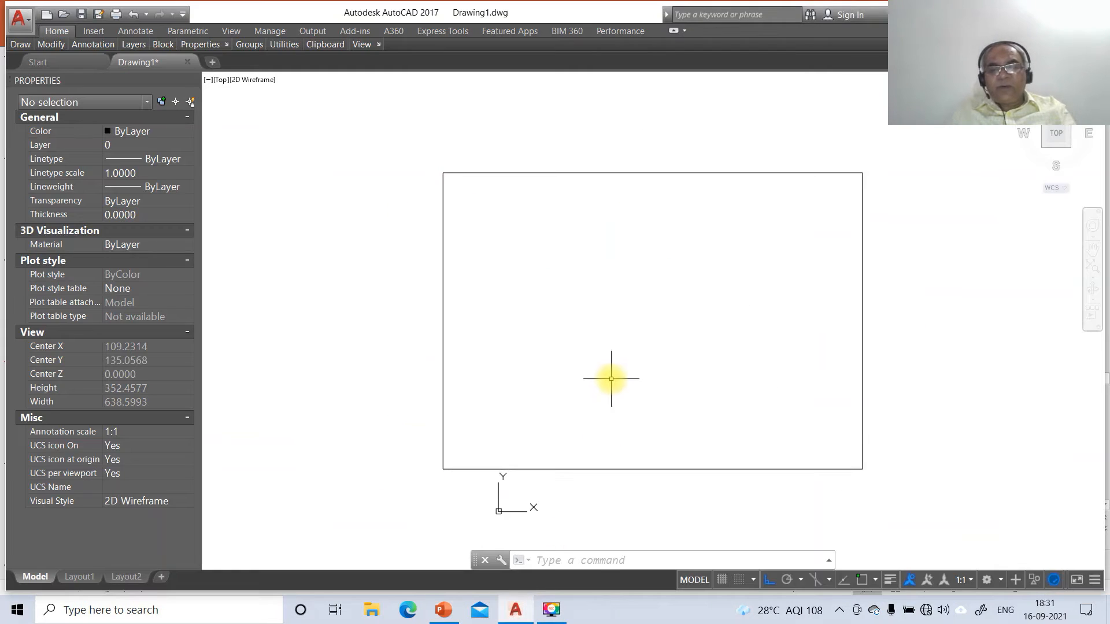
text(POL)
key(Return)
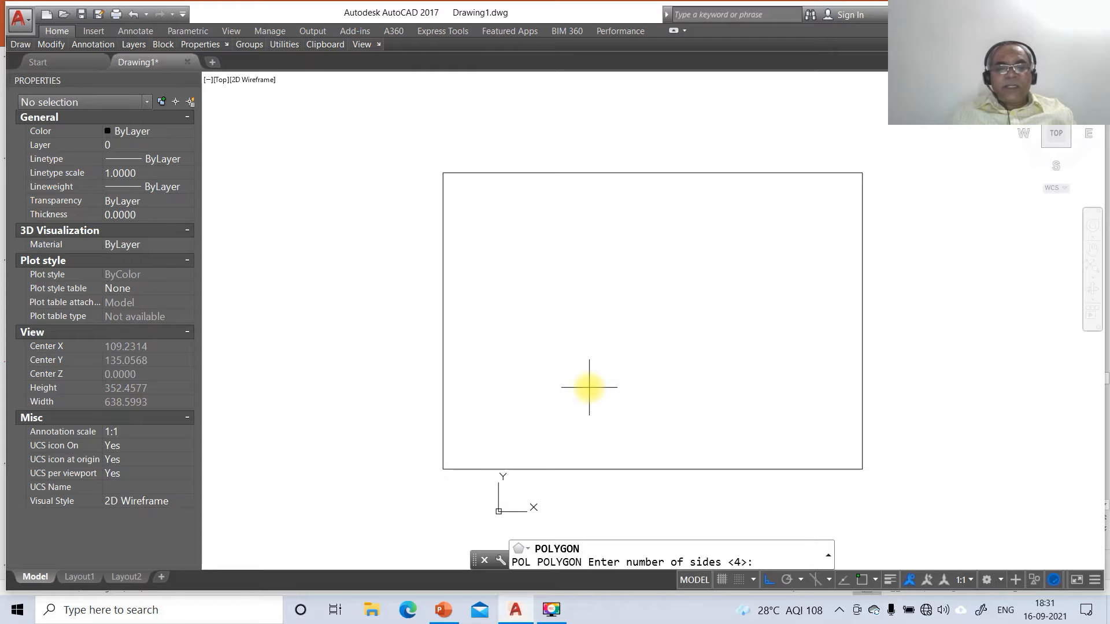
key(Return)
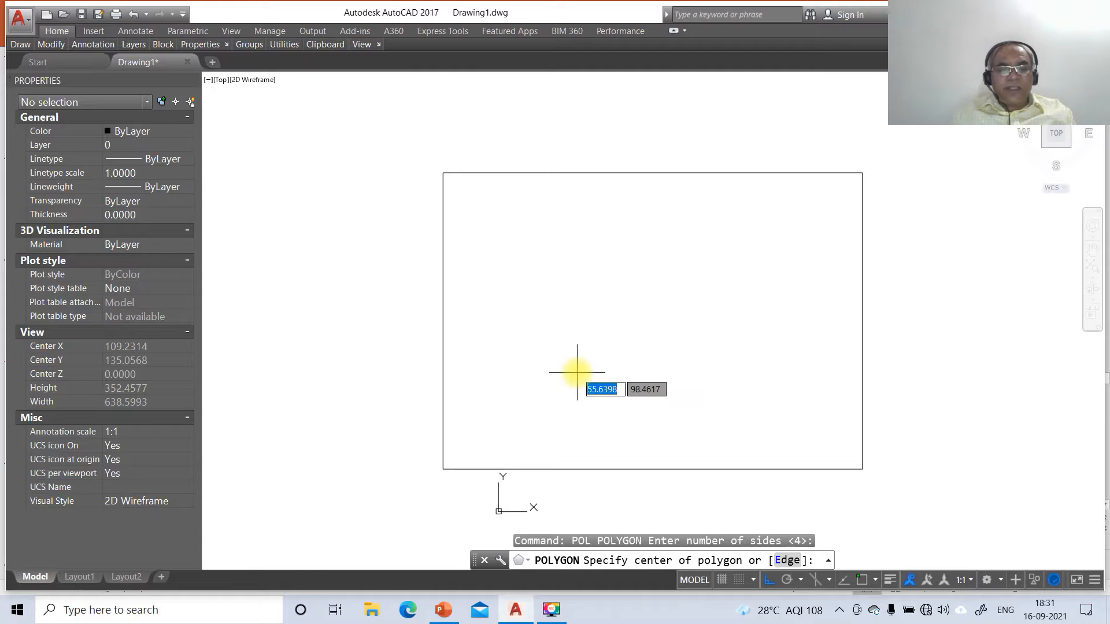
text(E)
key(Return)
click(498, 387)
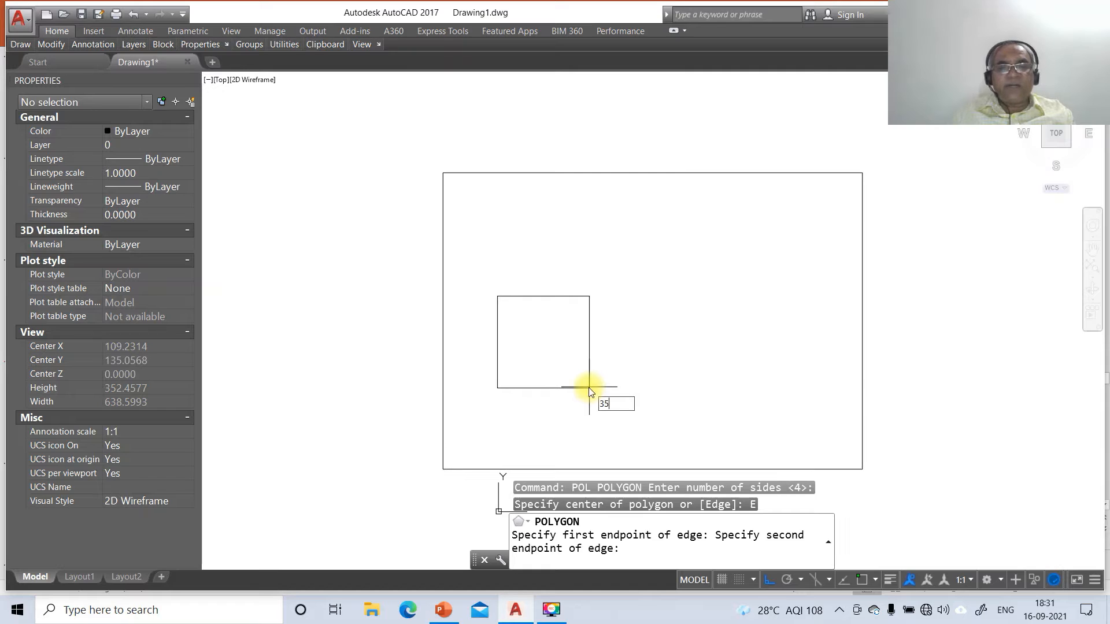
text(35)
key(Return)
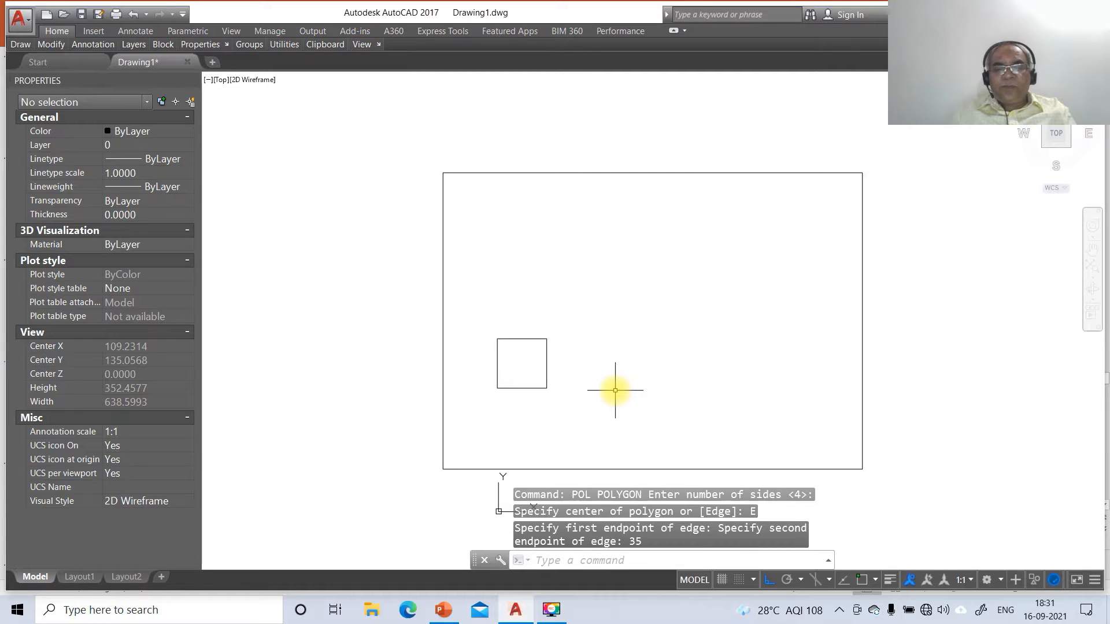
Try to offset the square inward by 17.5 mm
text(O)
key(Return)
text(1)
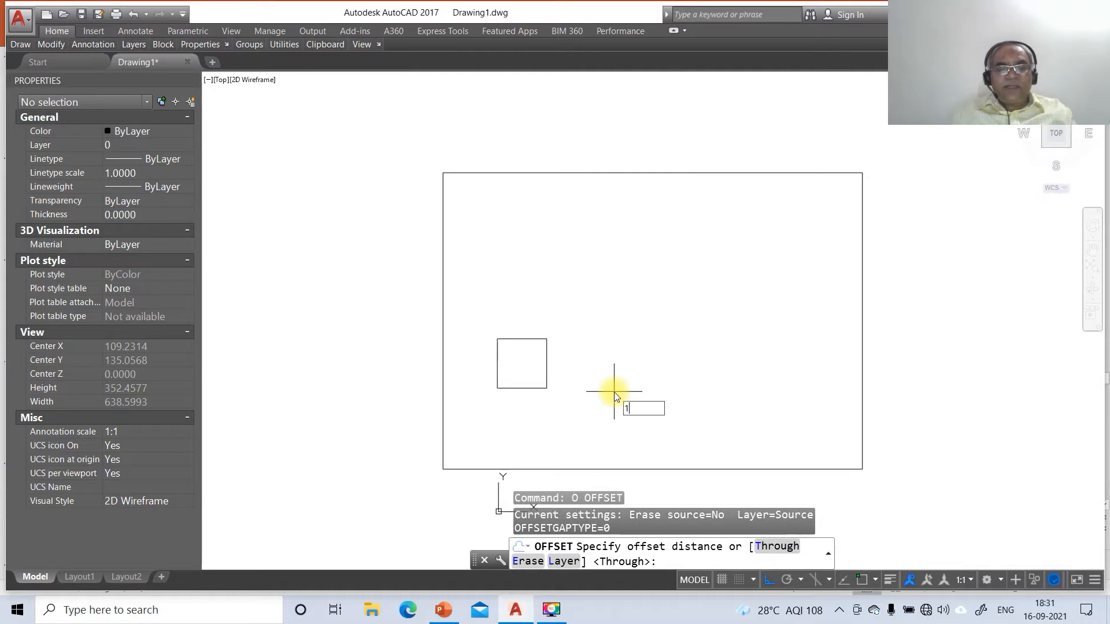
text(7.5)
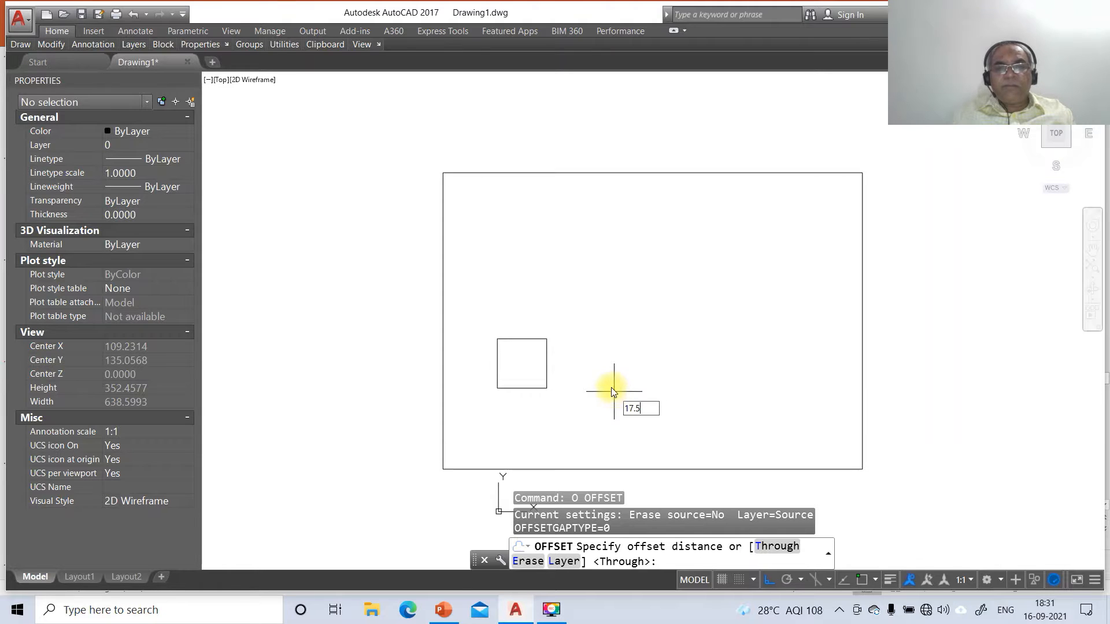
key(Return)
click(546, 375)
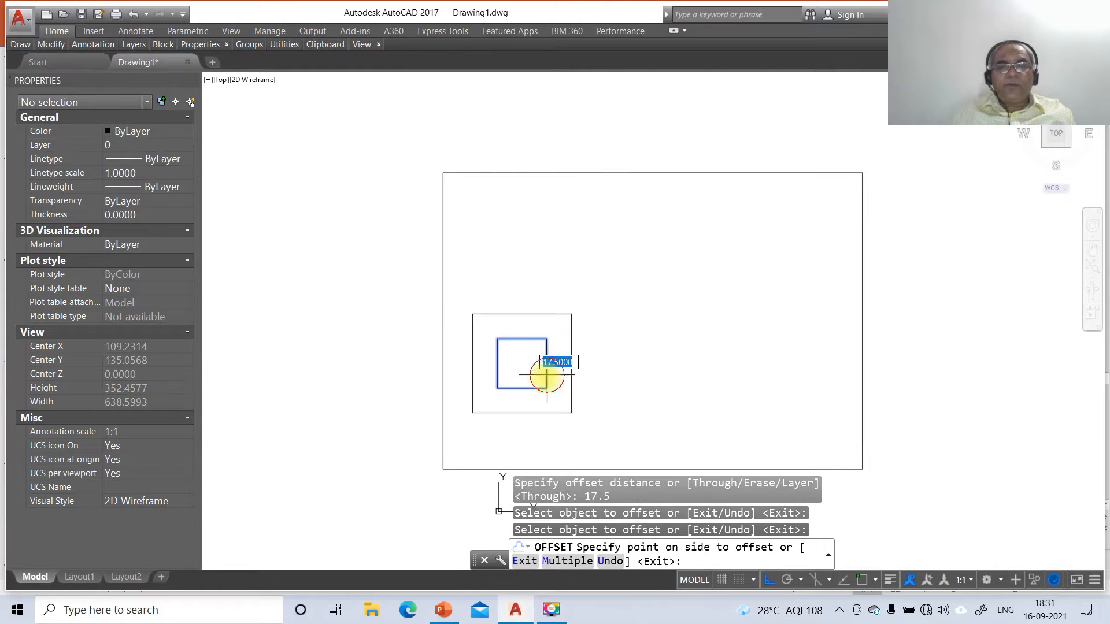
click(528, 375)
key(Escape)
key(Escape)
key(Escape)
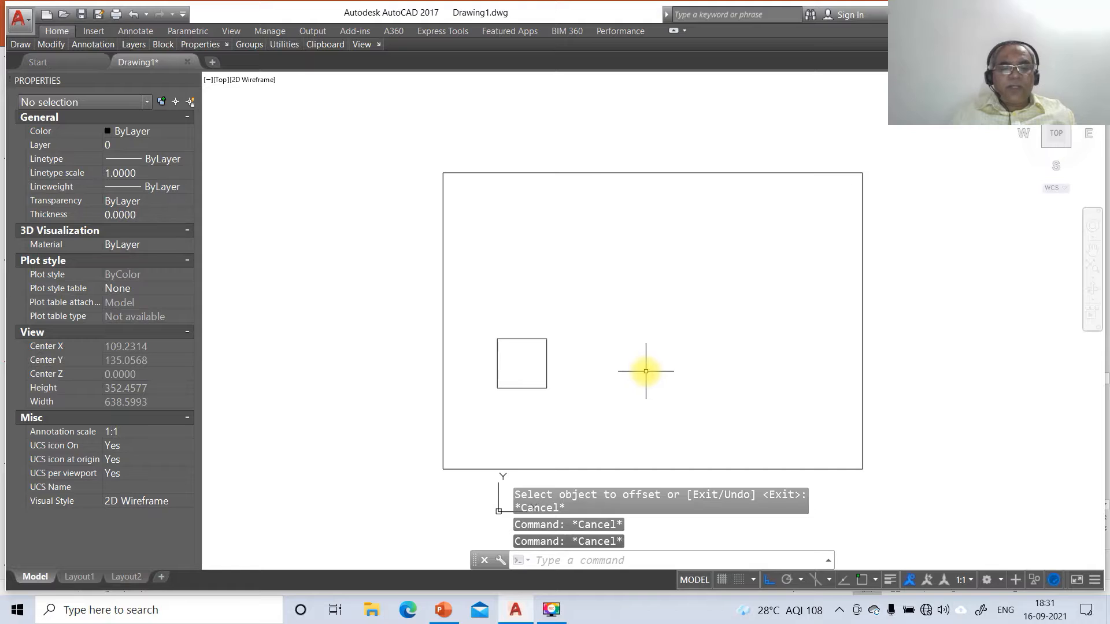
Explode the 35 mm square into separate lines
text(x)
key(Return)
click(529, 389)
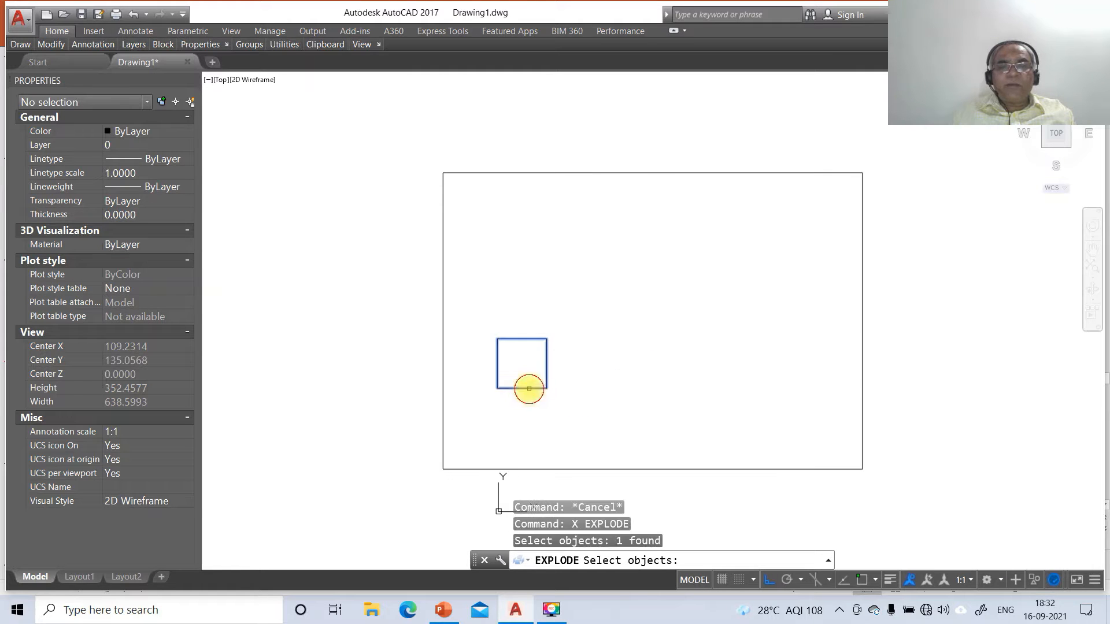
key(Return)
text(o)
key(Return)
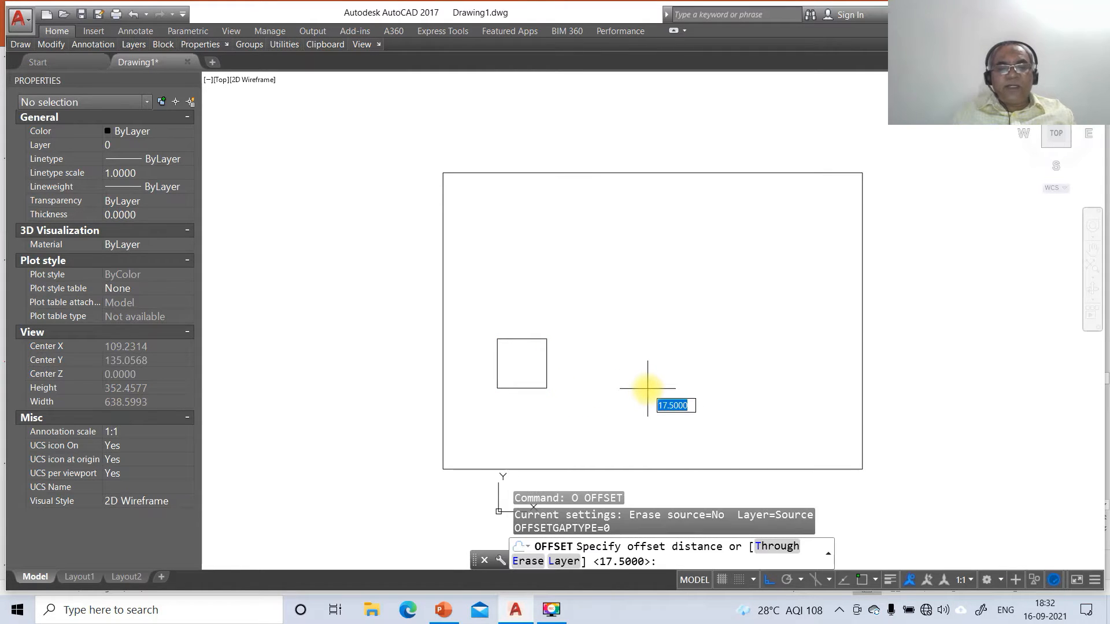
key(Return)
key(Escape)
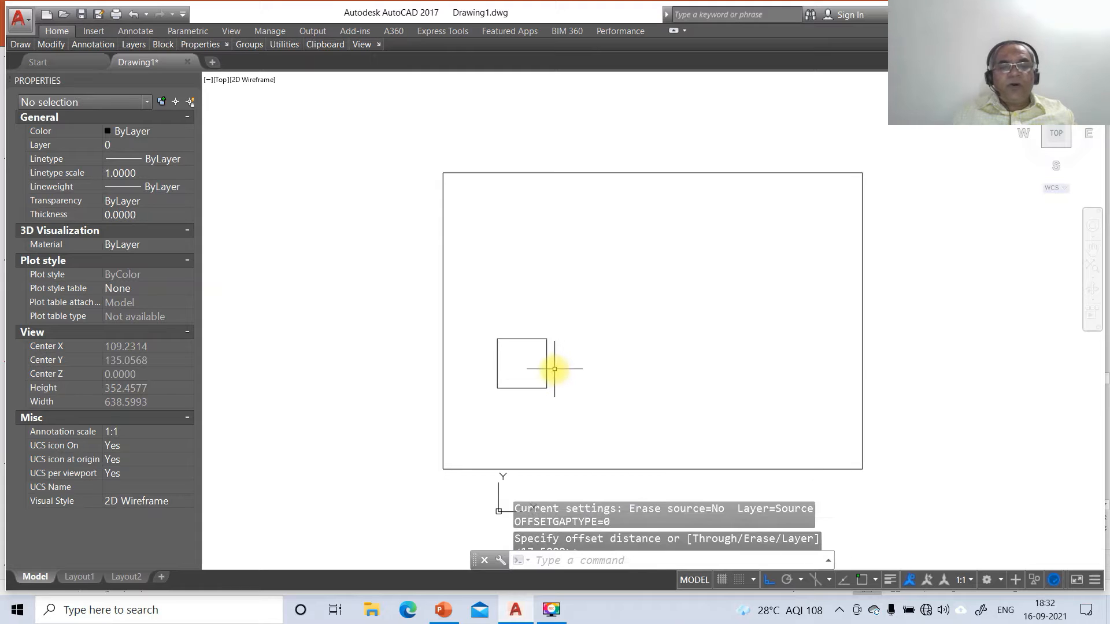
Draw a diagonal line from the square's upper-left corner to its lower-right corner, using intersection snaps
text(l)
key(Return)
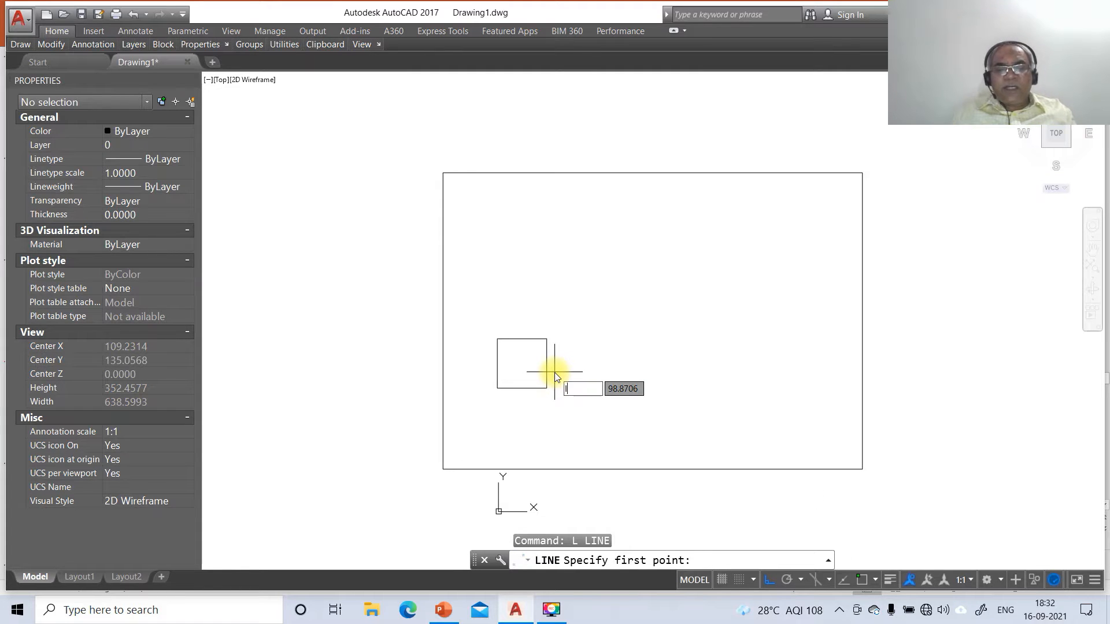
text(int)
key(Return)
click(497, 340)
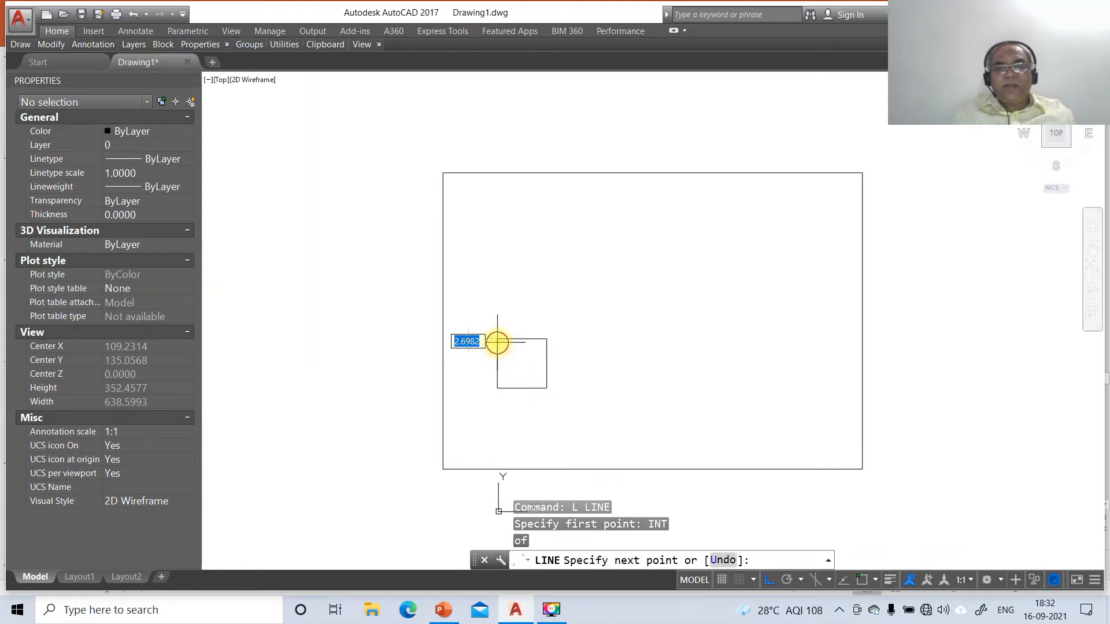
text(int)
key(Return)
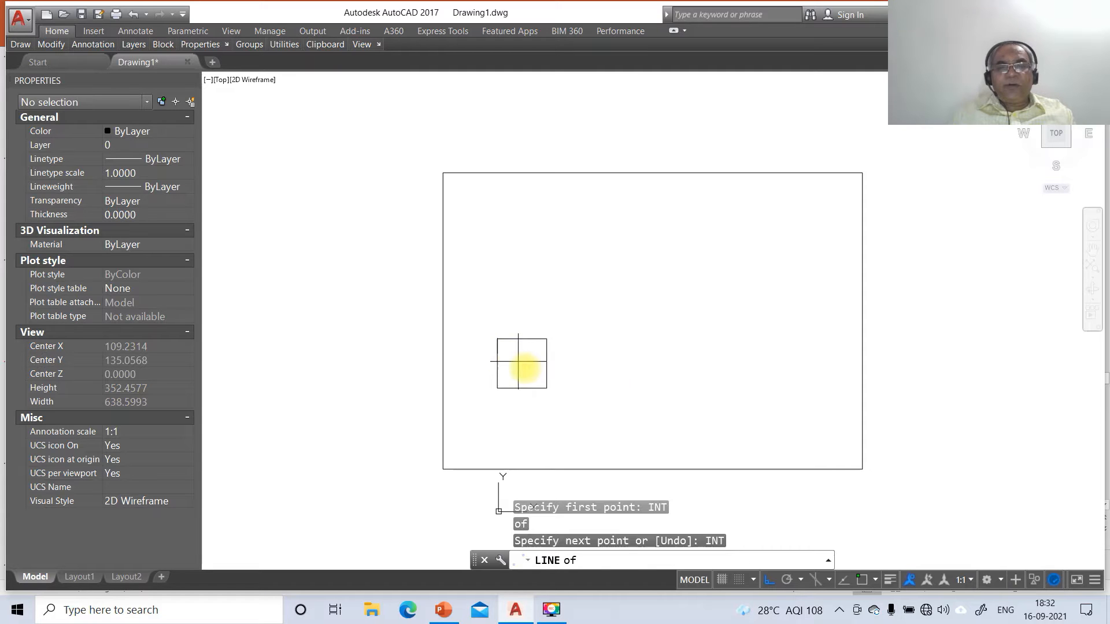
click(546, 388)
key(Return)
Draw the square's second diagonal from its upper-right corner to its lower-left corner, using intersection snaps
key(Return)
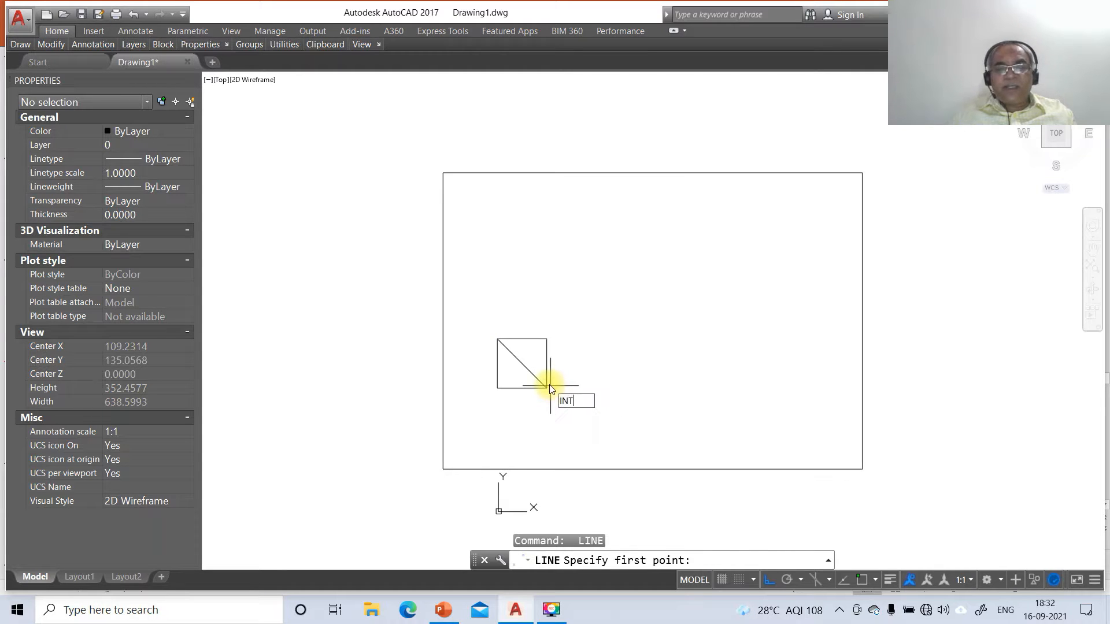
text(INT)
key(Return)
click(547, 338)
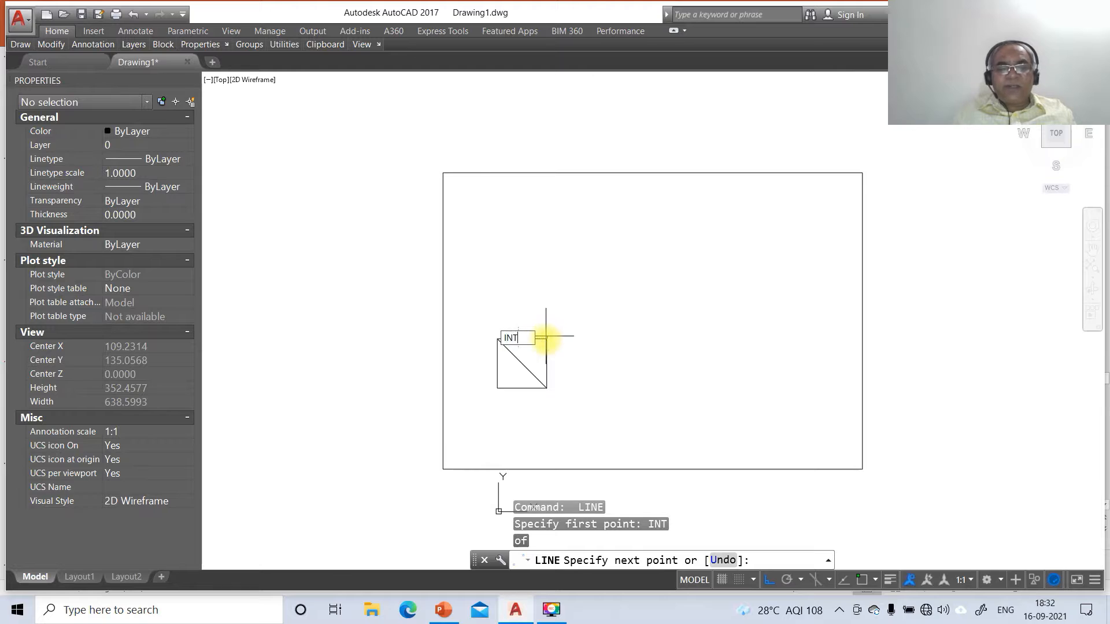
text(INT)
key(Return)
click(497, 388)
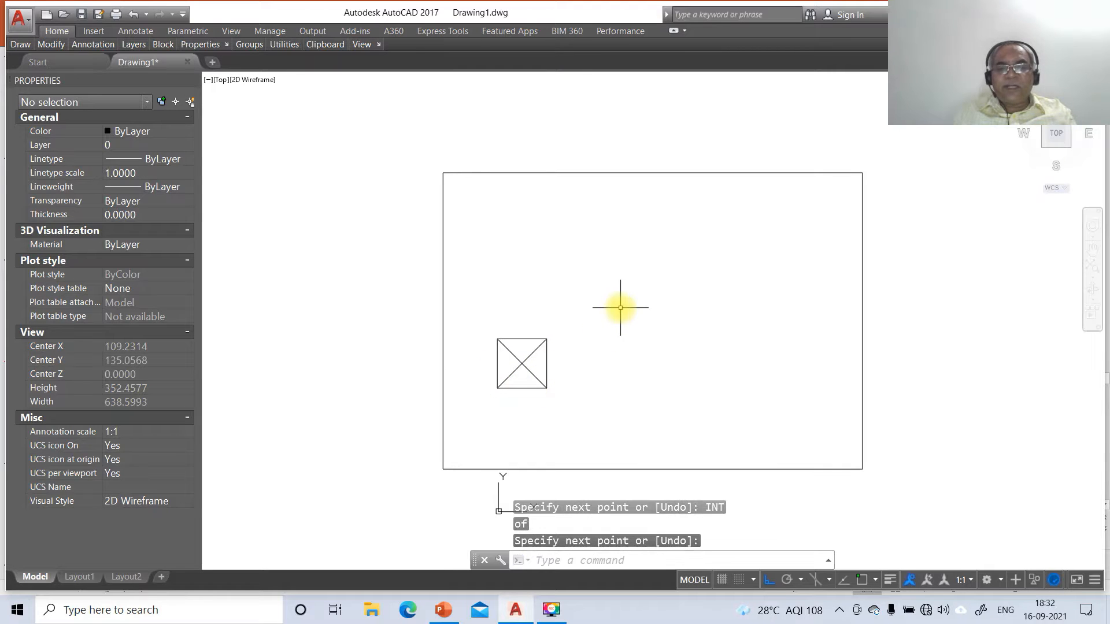
key(Return)
Draw a horizontal line above the square, extending past both of its vertical sides
text(l)
key(Return)
click(477, 292)
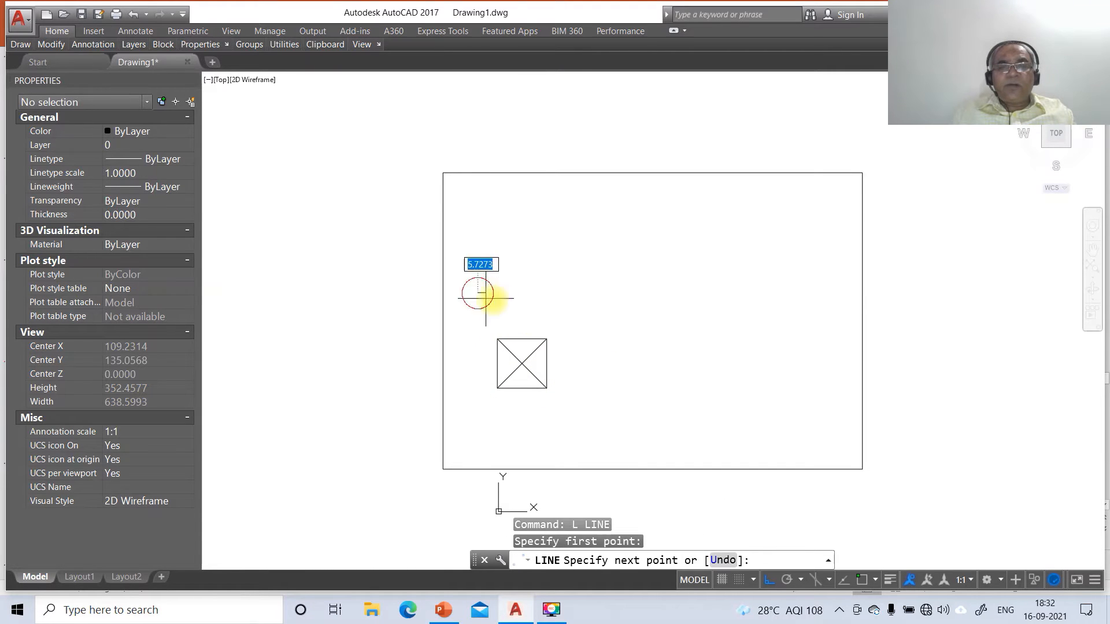
click(582, 307)
key(Return)
Check the prism height on the PowerPoint solution slide, and in AutoCAD offset the horizontal line upward by 65 mm
click(444, 610)
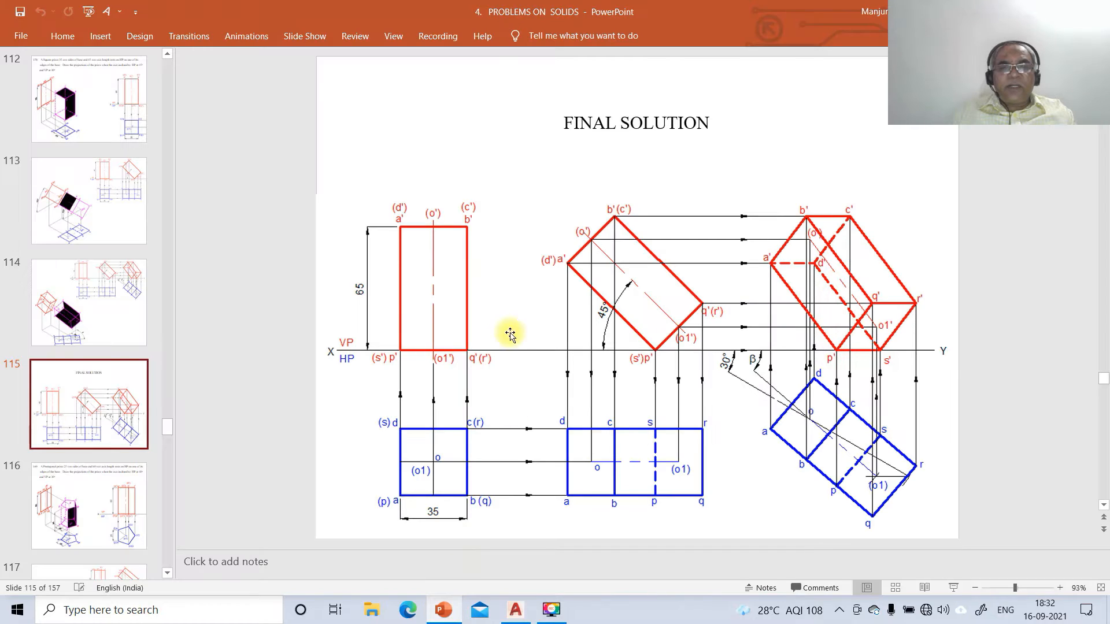
click(515, 610)
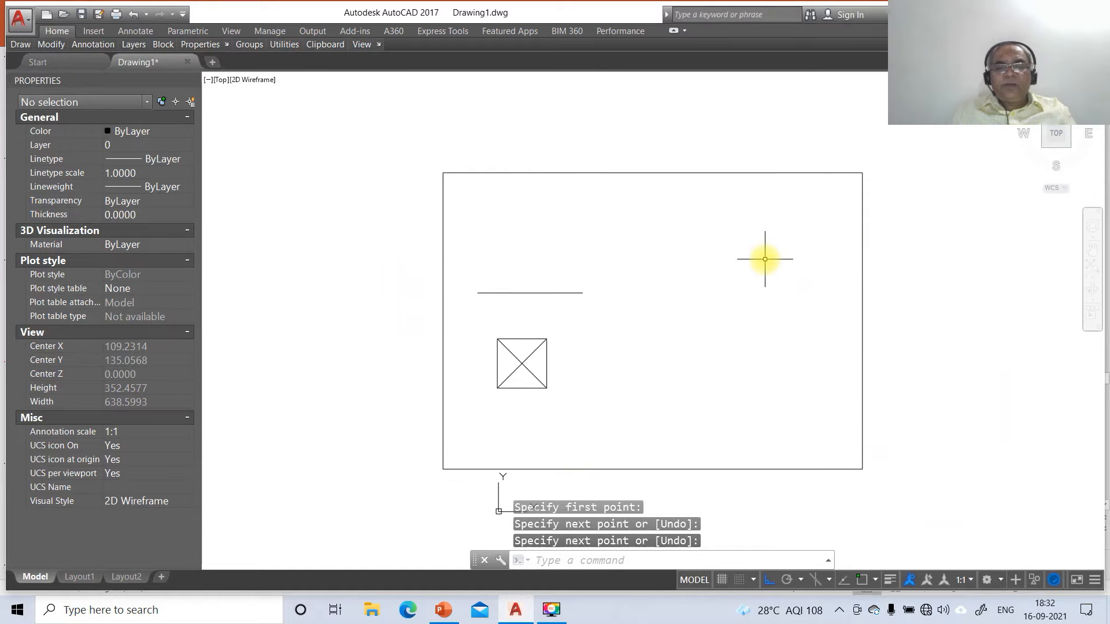
text(o)
key(Return)
text(65)
key(Return)
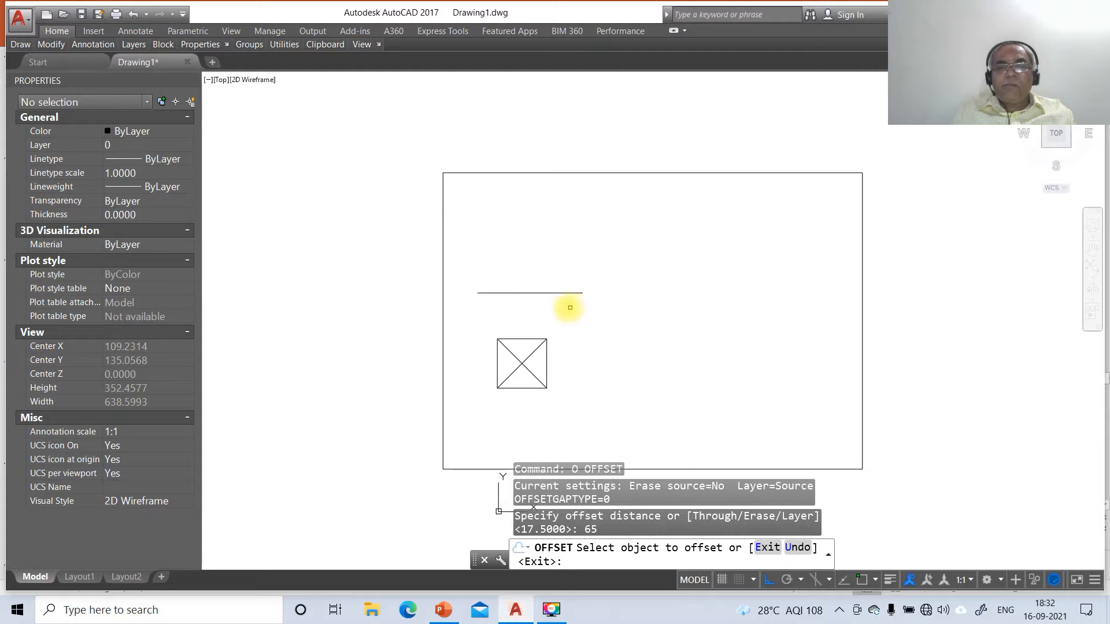
click(553, 293)
click(602, 258)
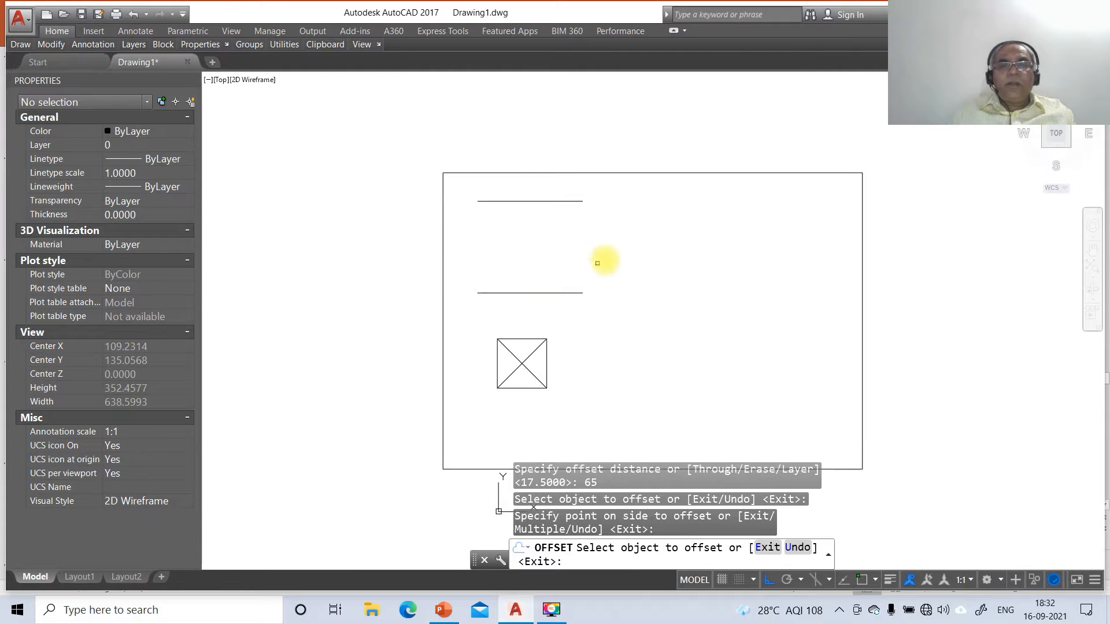
key(Return)
Draw a vertical line from the intersection of the square's diagonals up to just past the upper horizontal line
text(l)
key(Return)
text(int)
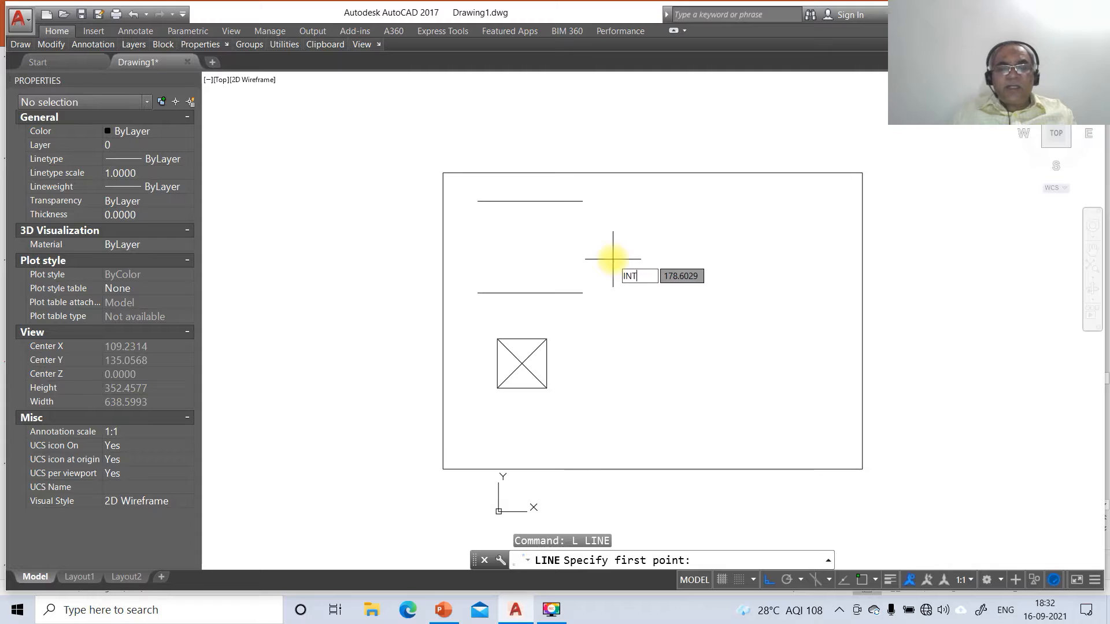
key(Return)
click(522, 363)
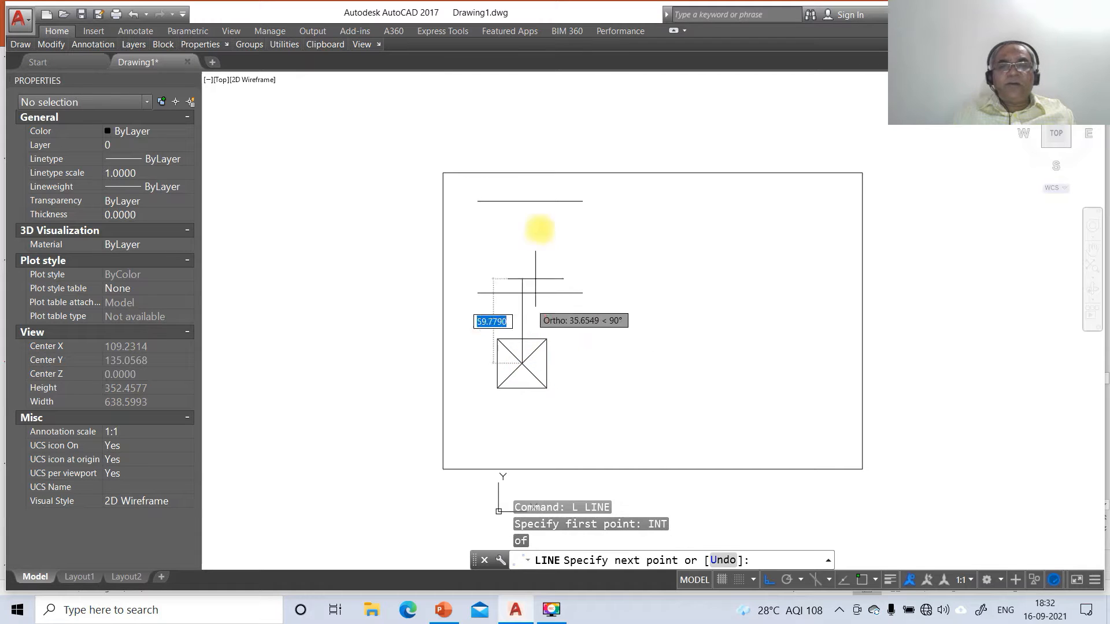
click(547, 195)
key(Return)
Draw a projector from the square's upper-left corner perpendicular to the upper horizontal line
key(Return)
text(int)
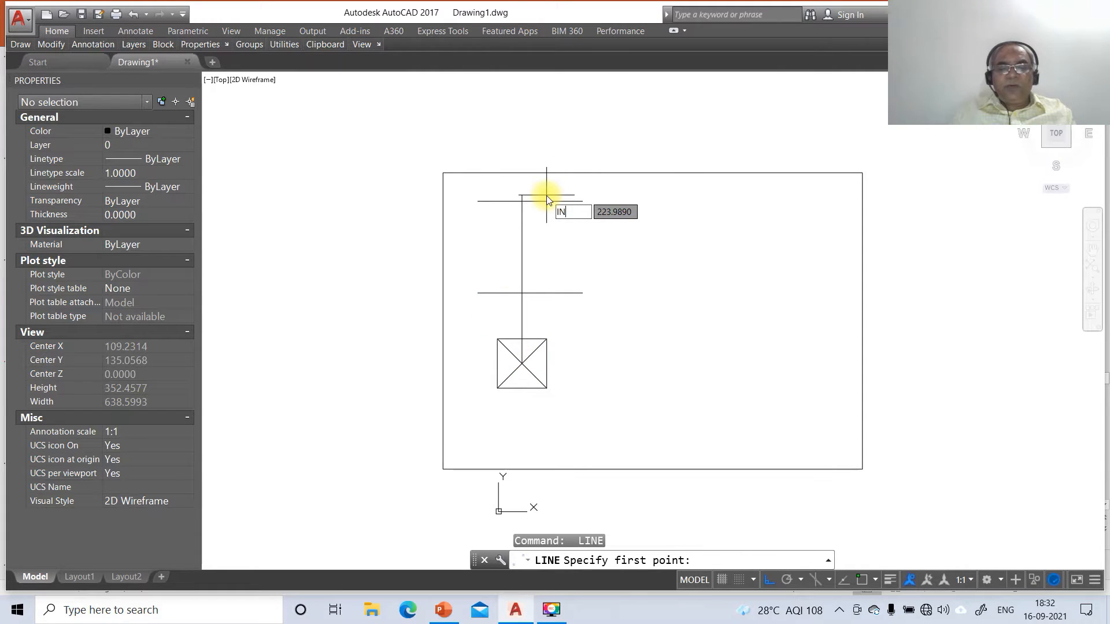
key(Return)
click(495, 335)
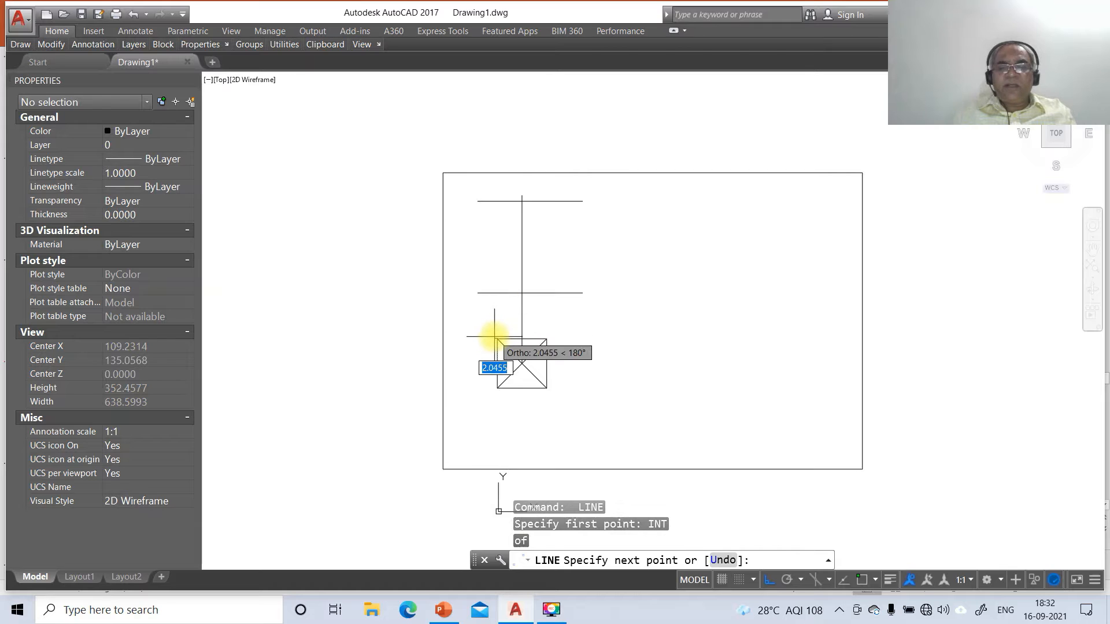
text(PER)
key(Return)
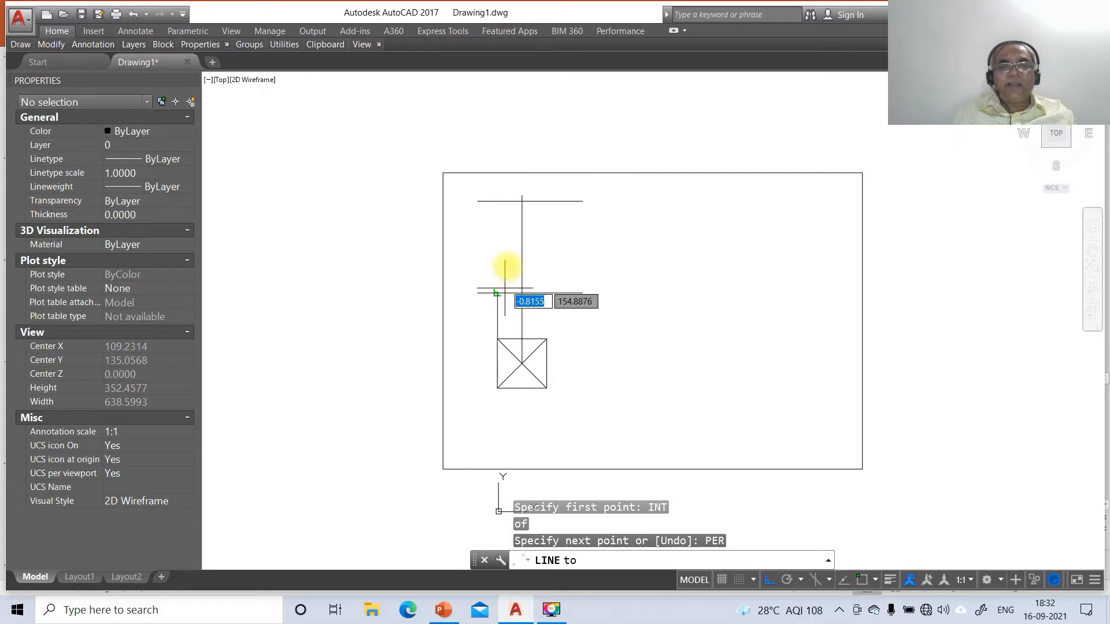
click(522, 204)
key(Return)
Draw a projector from the square's upper-right corner perpendicular to the upper horizontal line
key(Return)
text(int)
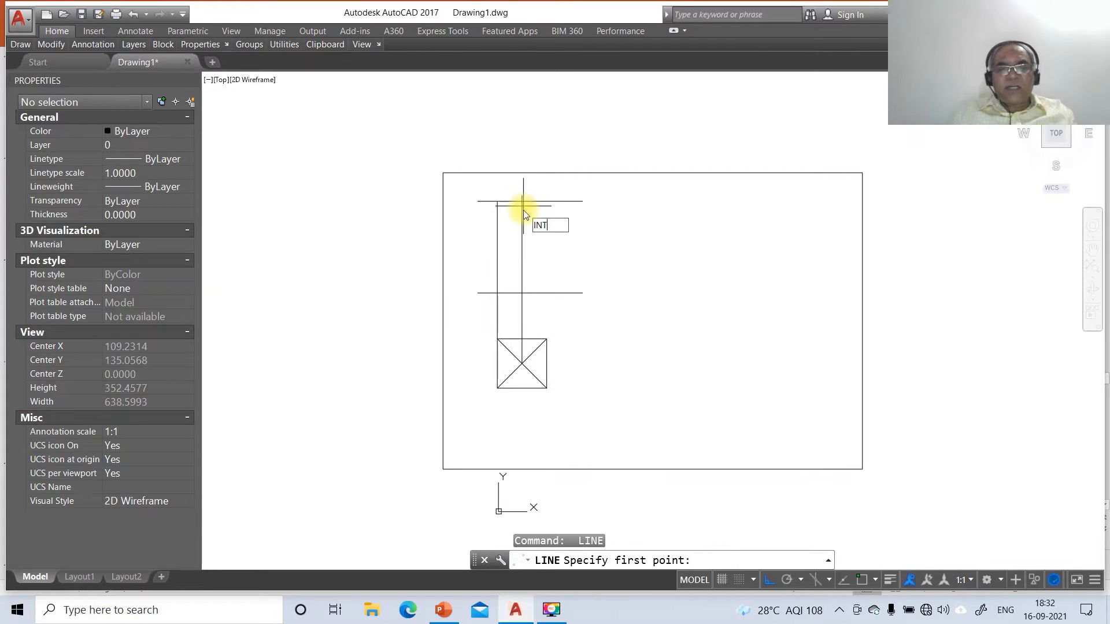
key(Return)
click(546, 338)
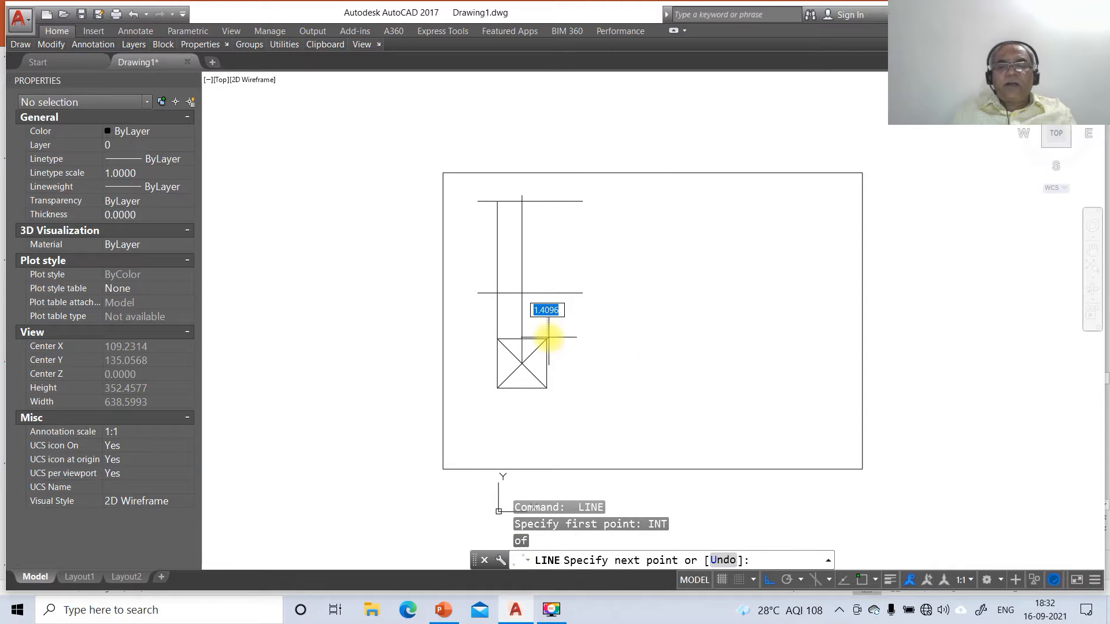
text(PER)
key(Return)
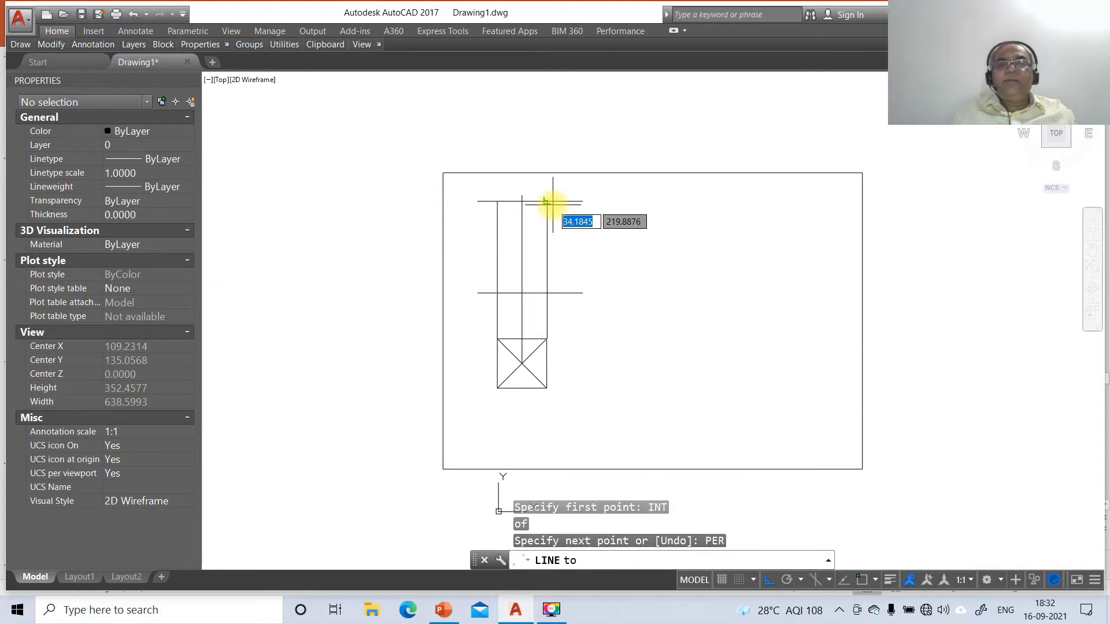
click(551, 204)
Trim both horizontal lines back to the two outer projectors, removing the overhanging ends on both sides
text(TR)
key(Return)
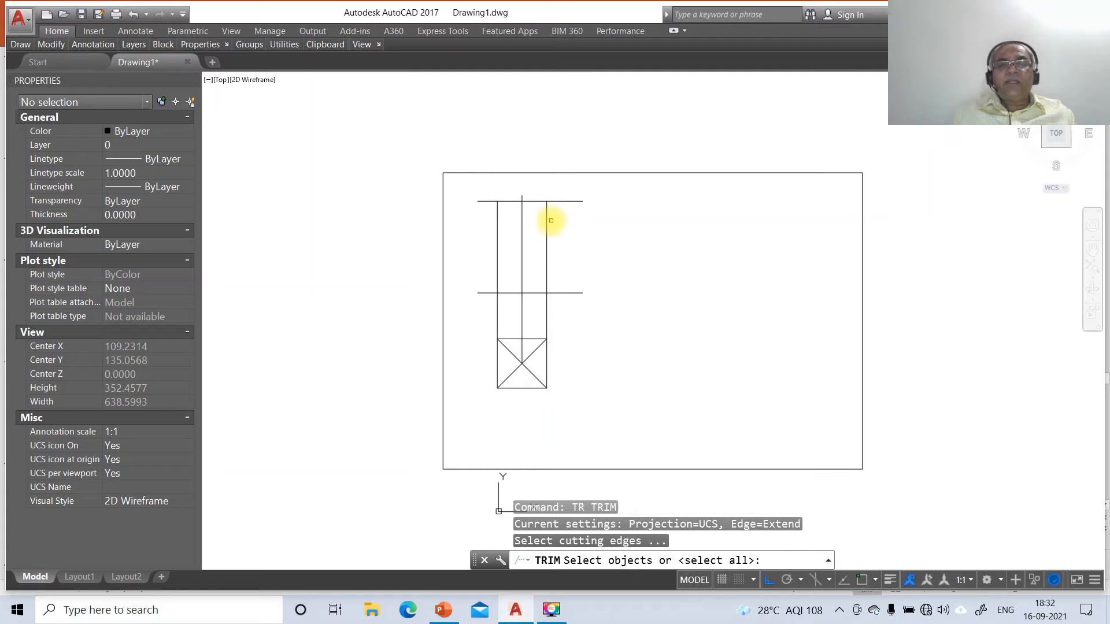
click(546, 219)
click(497, 261)
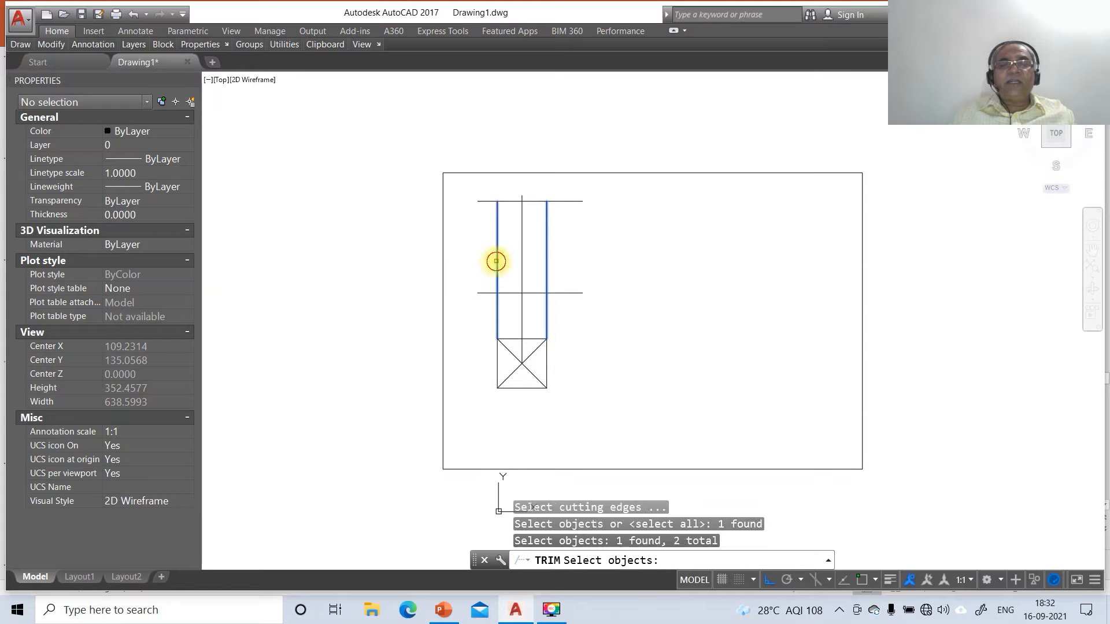
key(Return)
click(494, 187)
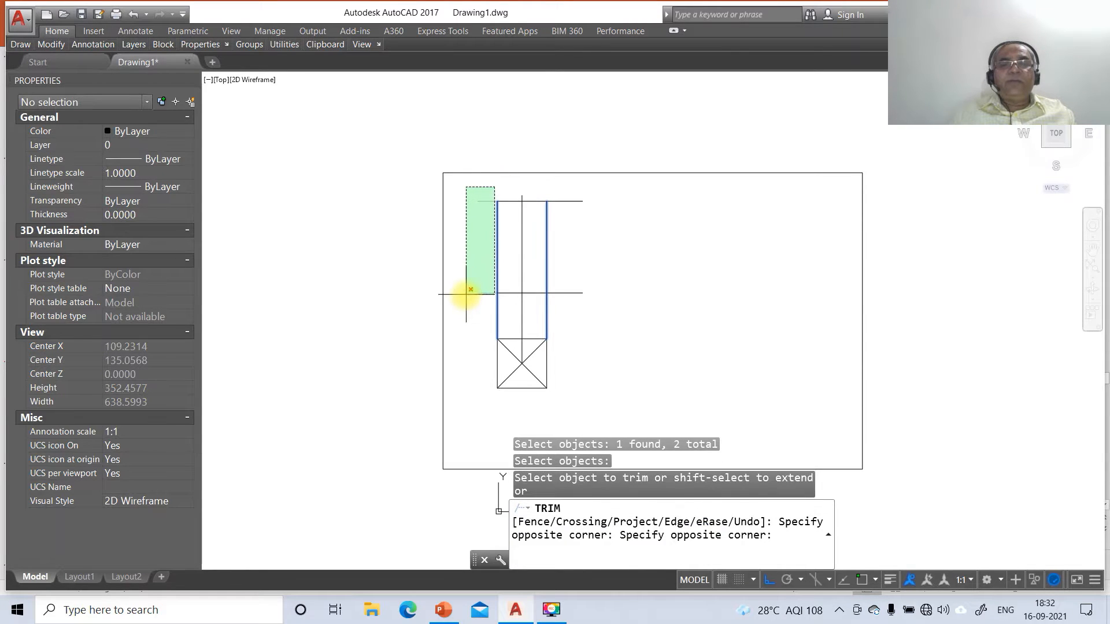
click(453, 315)
click(636, 191)
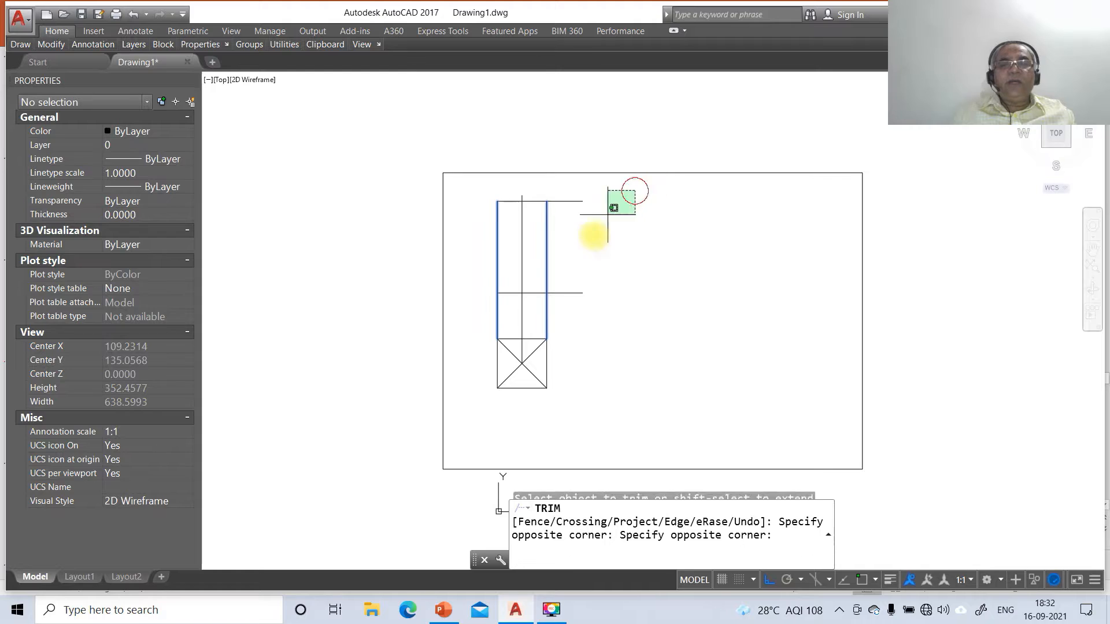
click(574, 315)
key(Return)
Break the left projector at its intersection with the lower horizontal line, without leaving a gap
text(B)
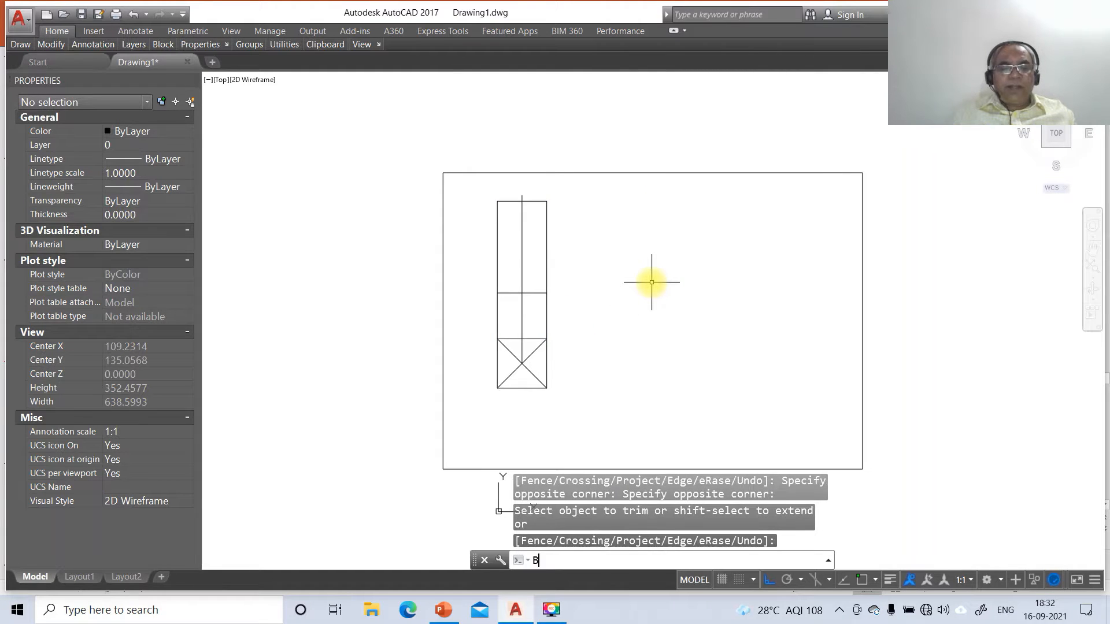
text(R)
key(Return)
click(497, 282)
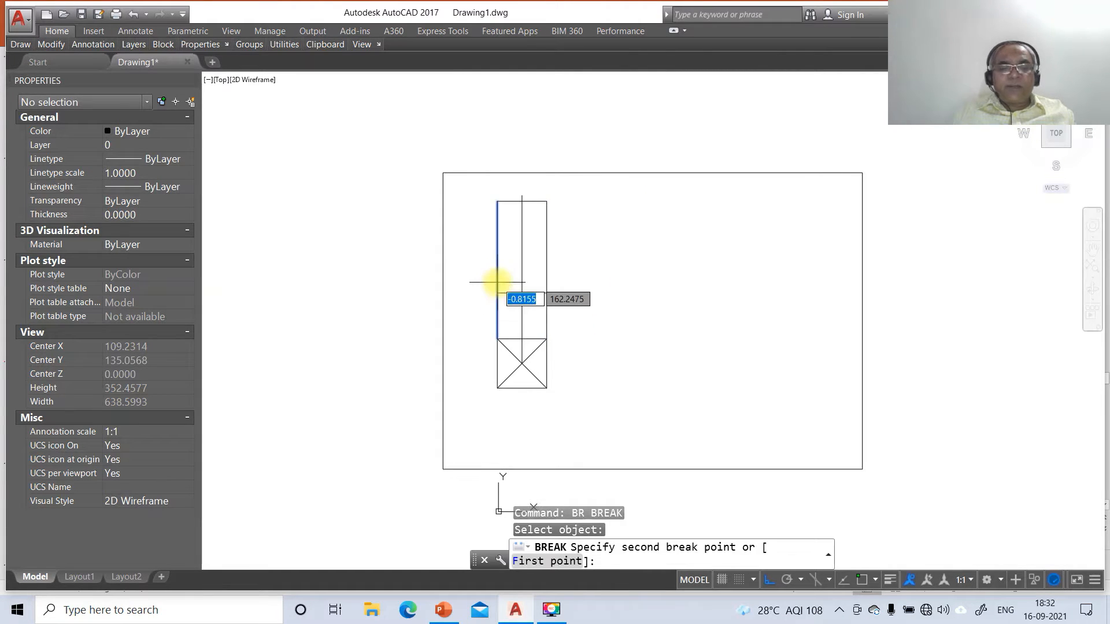
text(F)
key(Return)
text(INT)
key(Return)
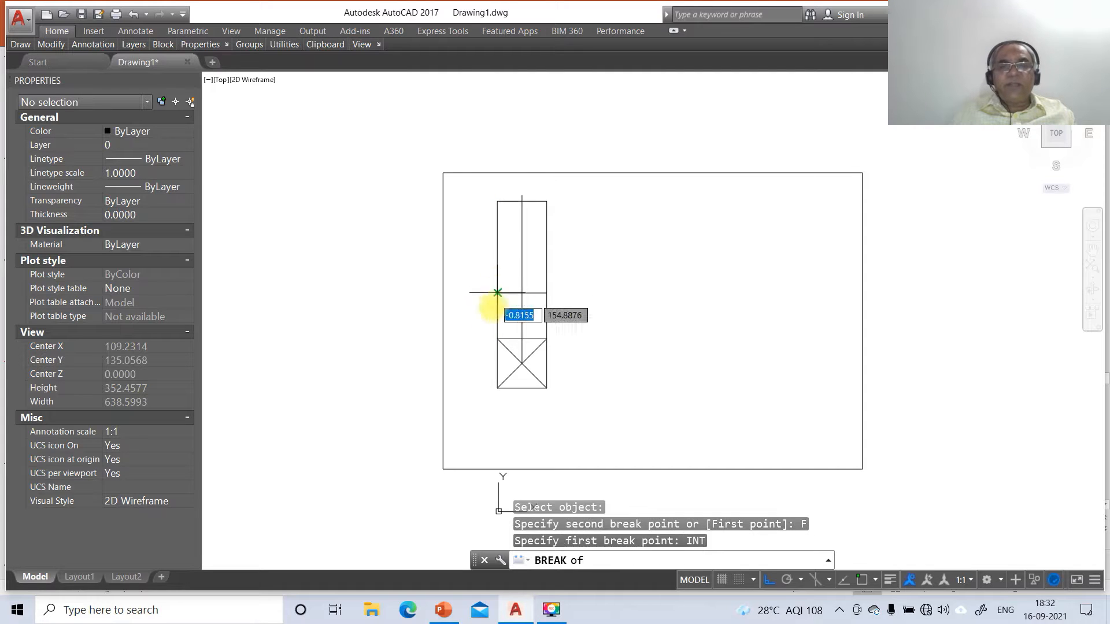
click(497, 294)
text(@)
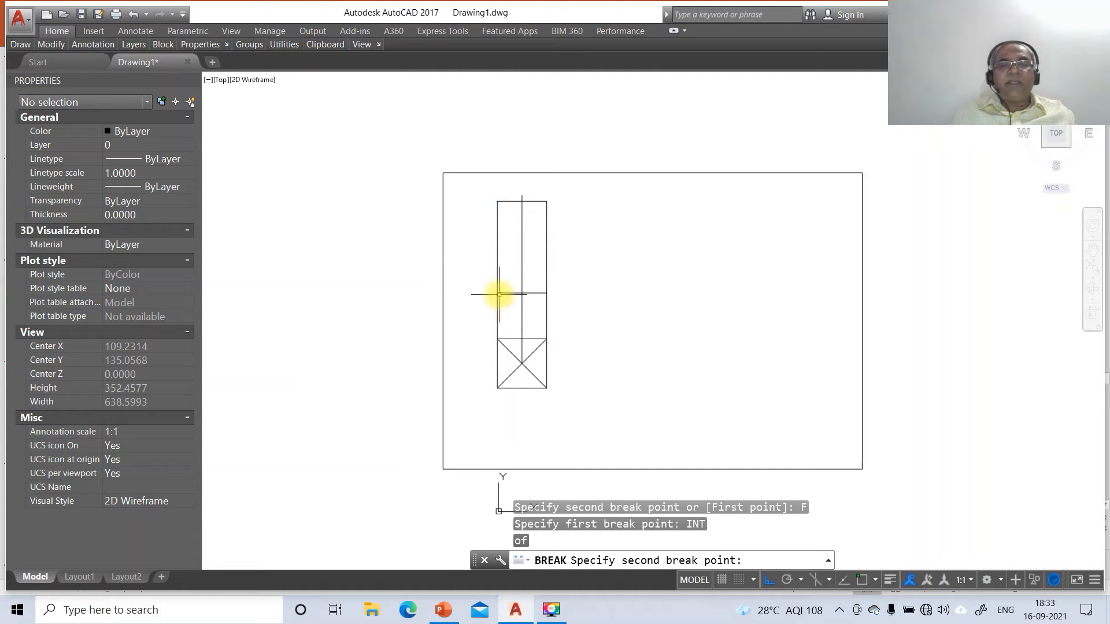
key(Return)
Break the right projector at its intersection with the lower horizontal line, without leaving a gap
key(Return)
click(547, 299)
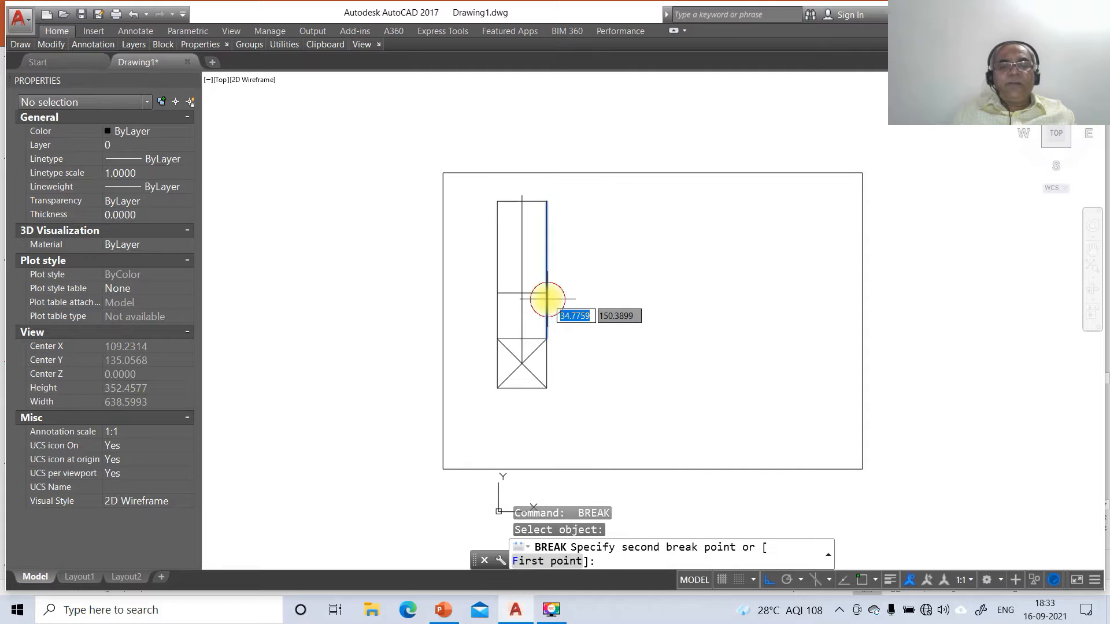
text(F)
key(Return)
text(INT)
key(Return)
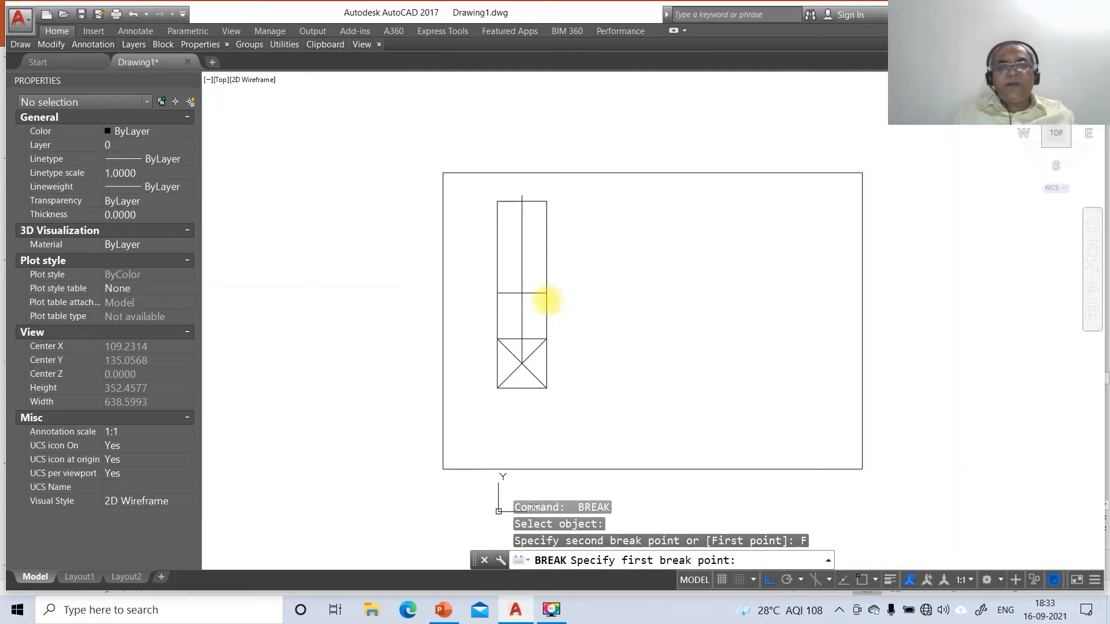
click(547, 293)
text(@)
key(Return)
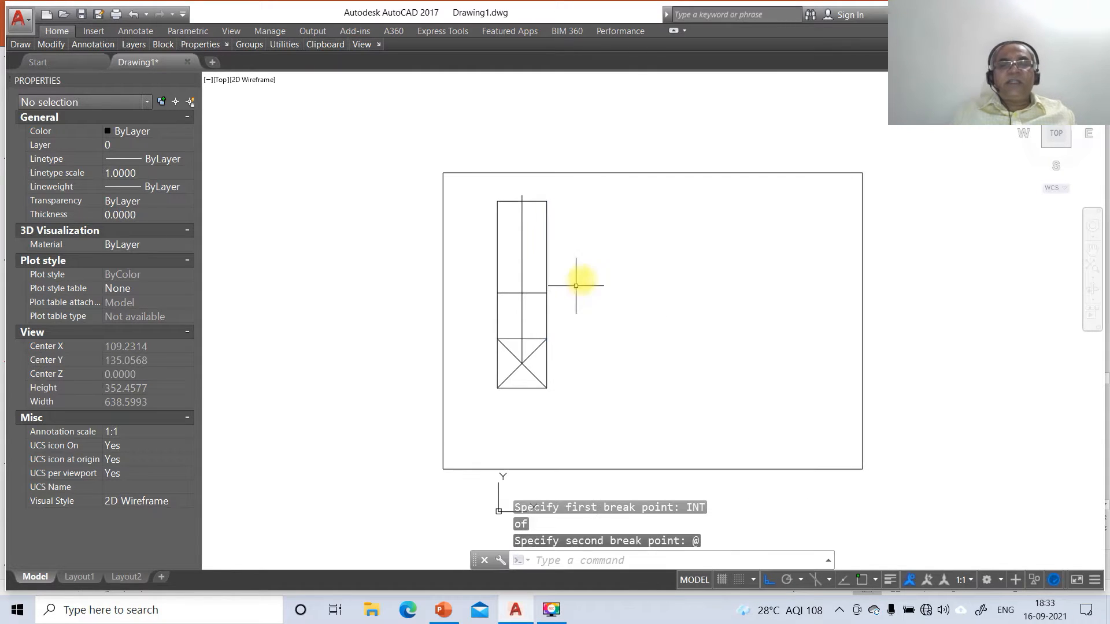
Break the vertical centre line just below the lower horizontal line, leaving a small gap
text(BR)
key(Return)
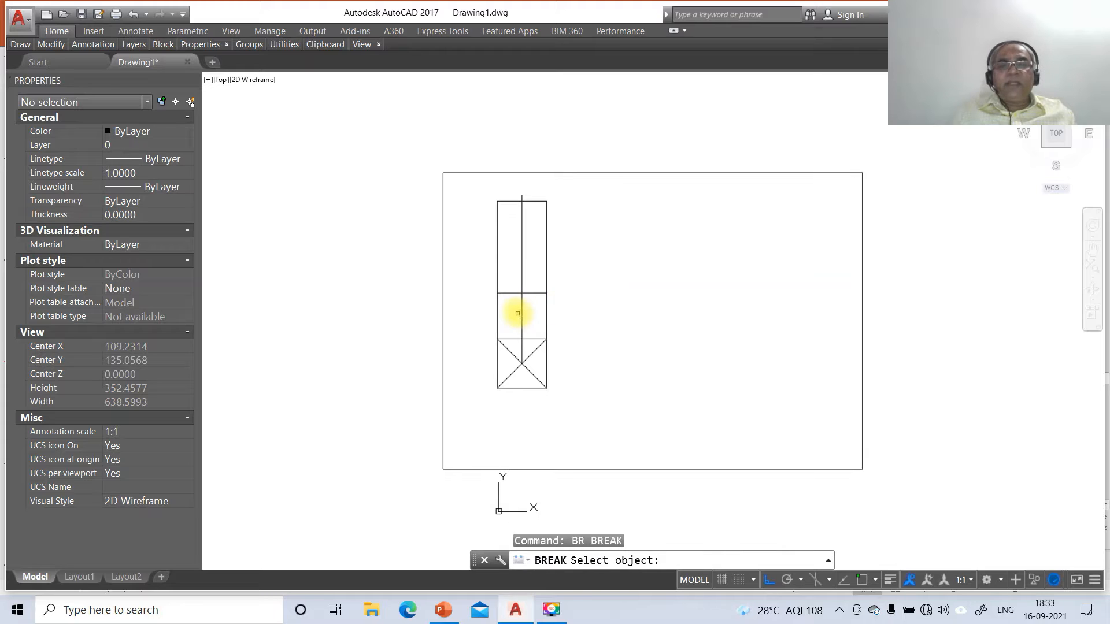
click(521, 305)
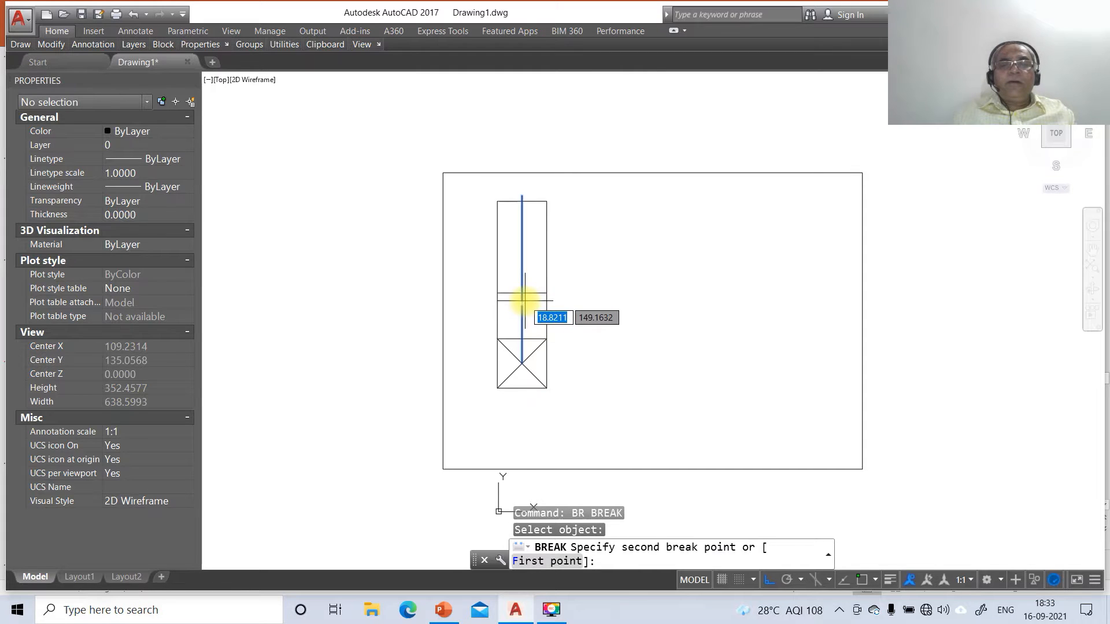
click(524, 300)
Move the upper segment of the vertical centre line to the AXIS layer
click(521, 284)
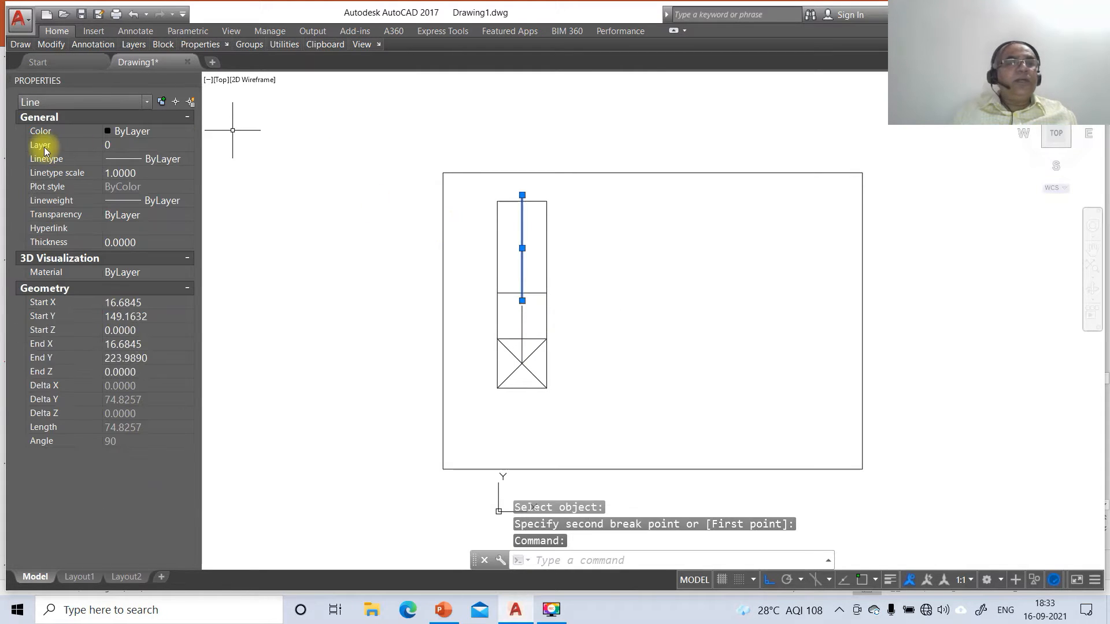
click(178, 145)
click(188, 144)
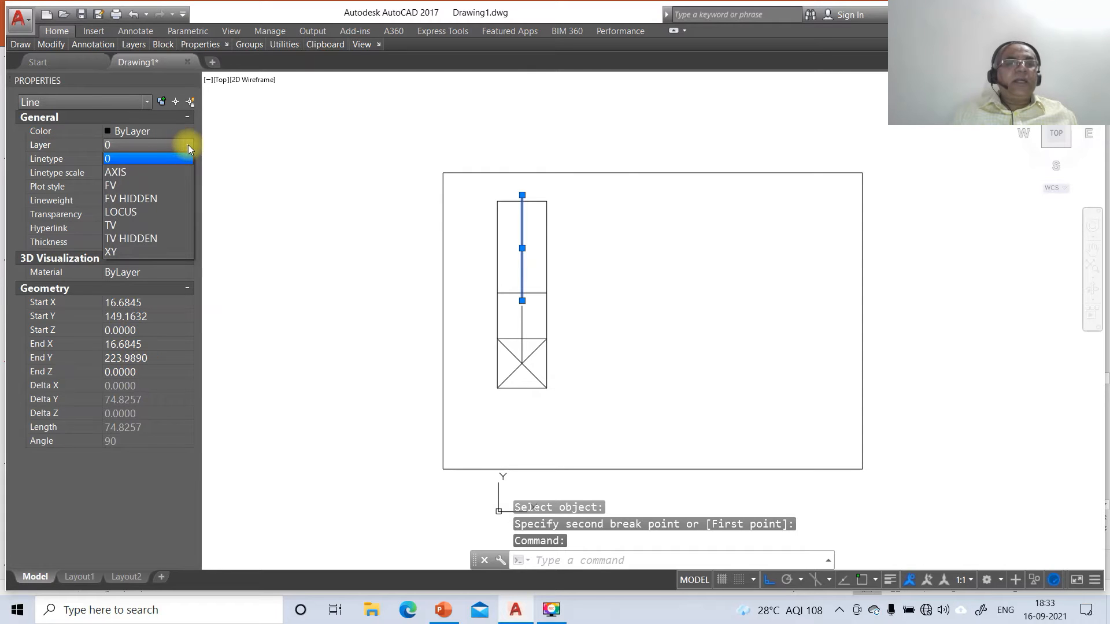
click(148, 172)
click(122, 174)
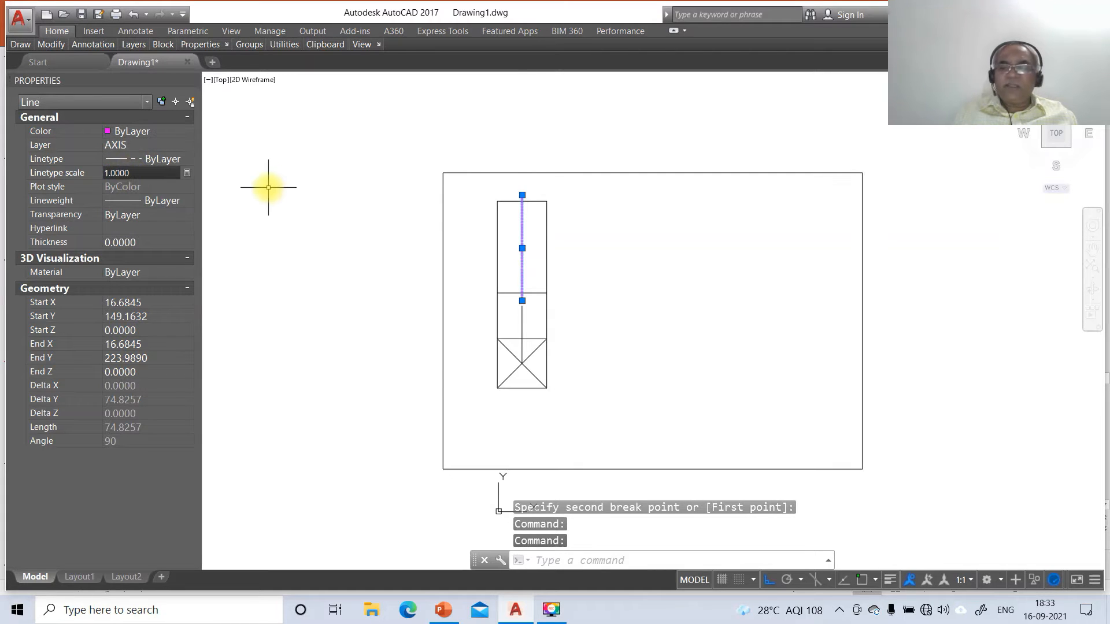
key(Escape)
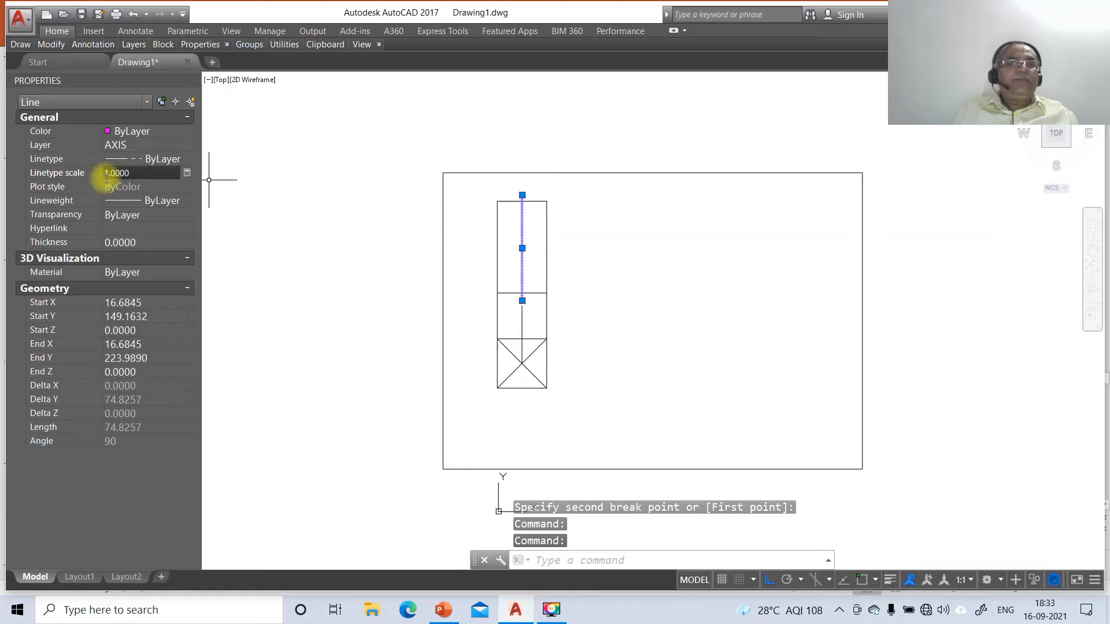
Set the linetype scale of the upper centre line segment to 10
click(125, 173)
key(Right)
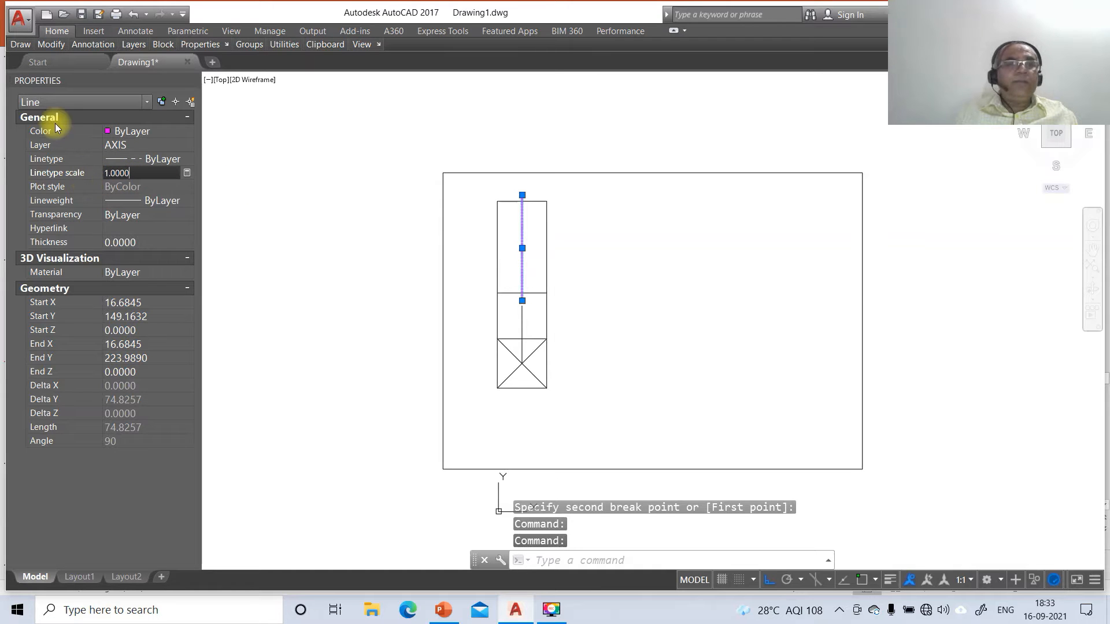
key(BackSpace)
key(BackSpace)
key(BackSpace)
key(BackSpace)
key(BackSpace)
key(BackSpace)
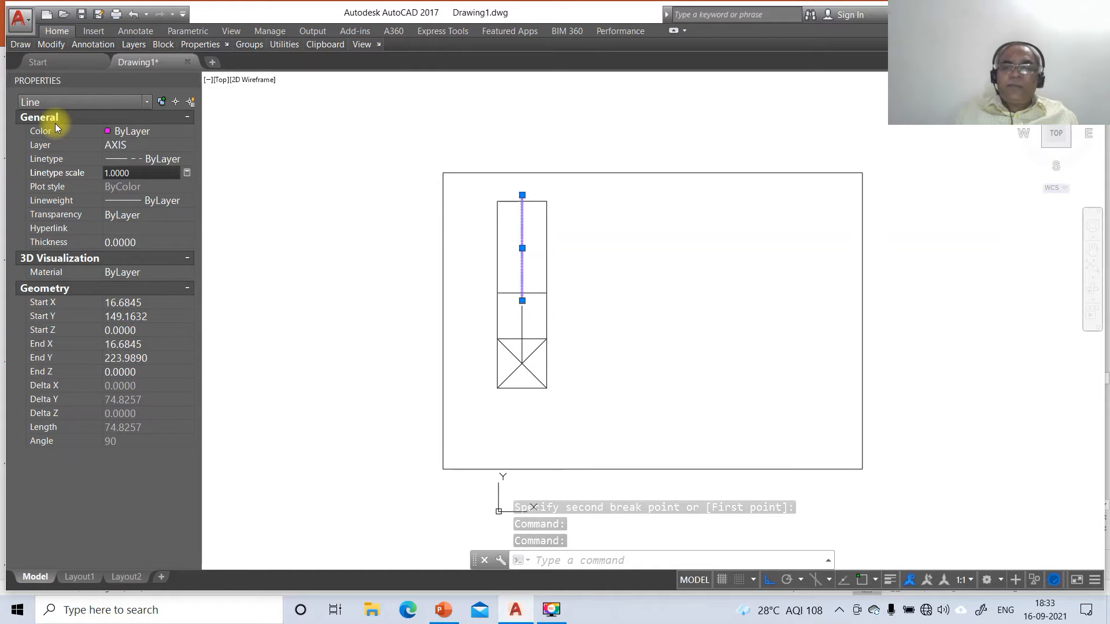
text(10)
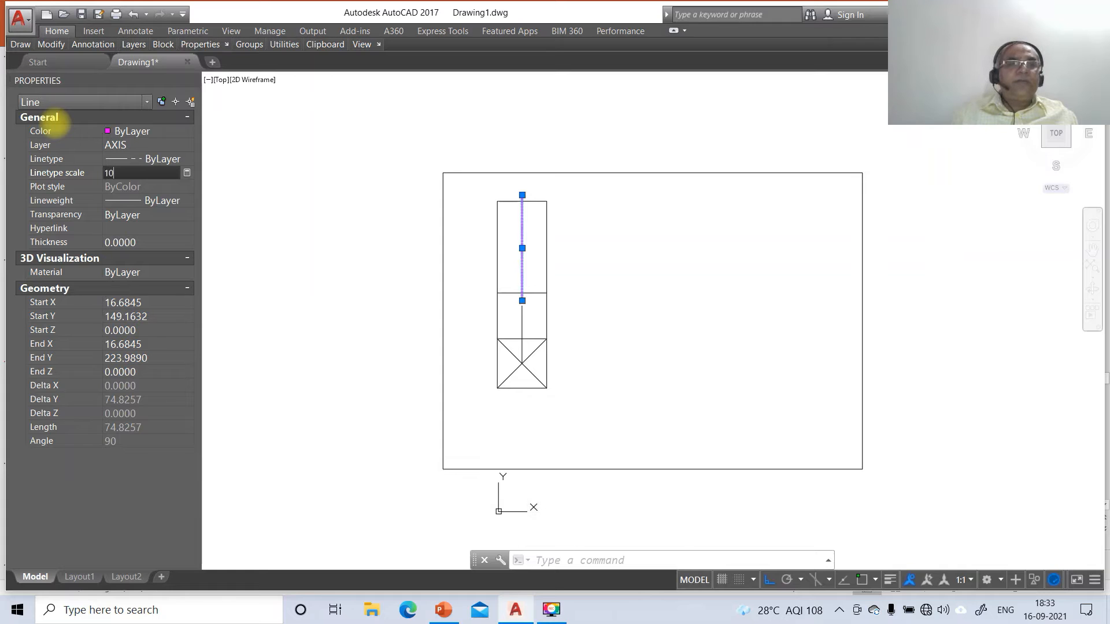
key(Return)
key(Escape)
key(Escape)
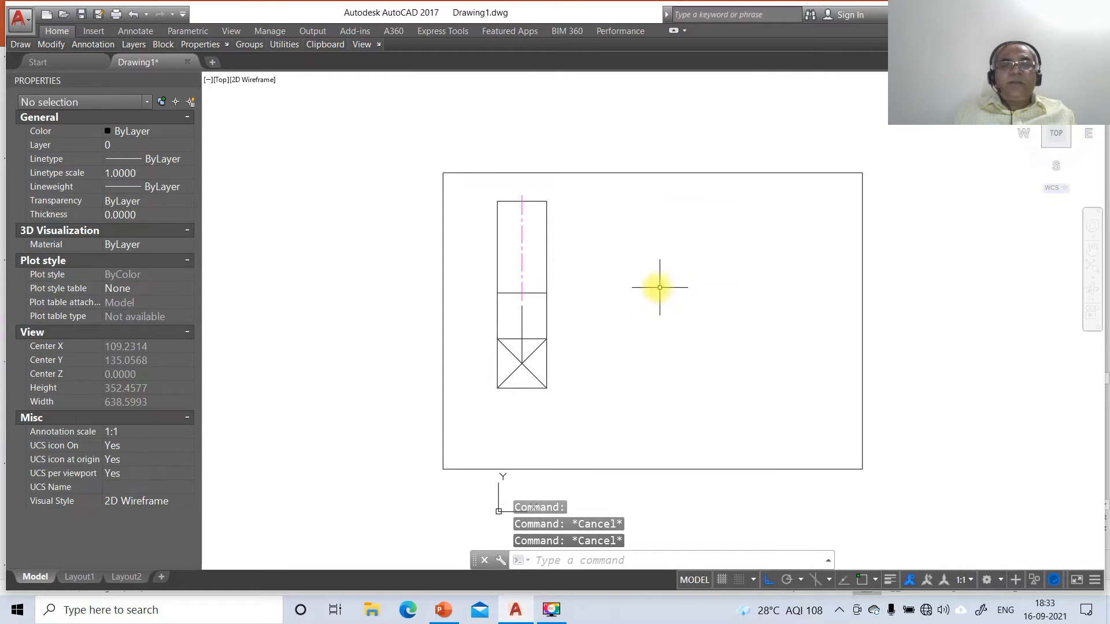
Move the four edges of the upper rectangle, the front view, to the FV layer
click(584, 192)
click(546, 220)
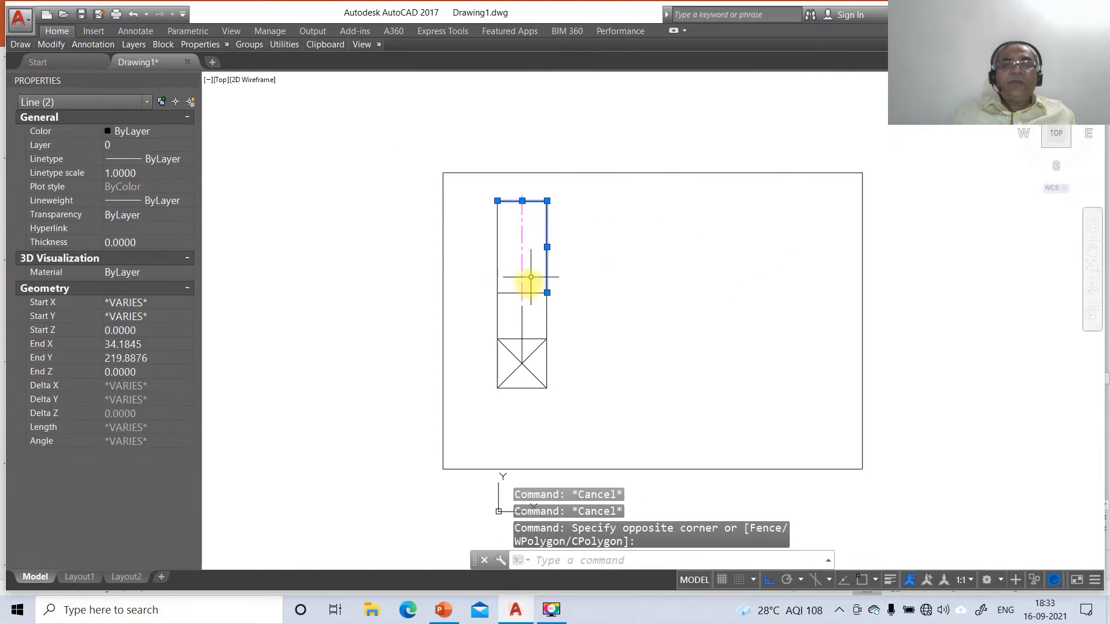
click(498, 280)
click(507, 292)
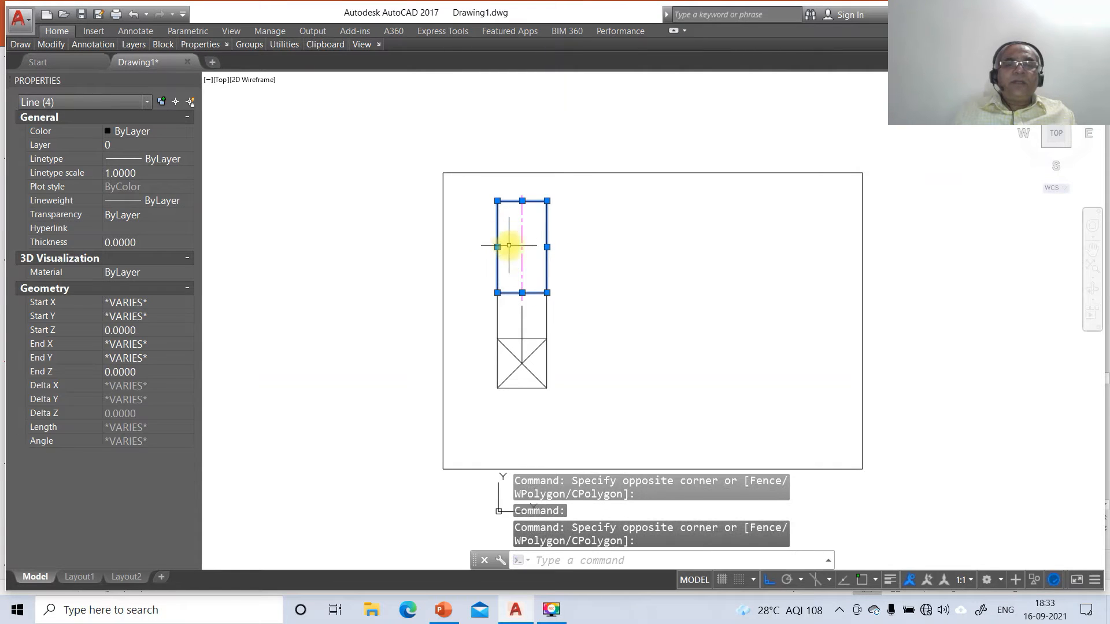
click(47, 144)
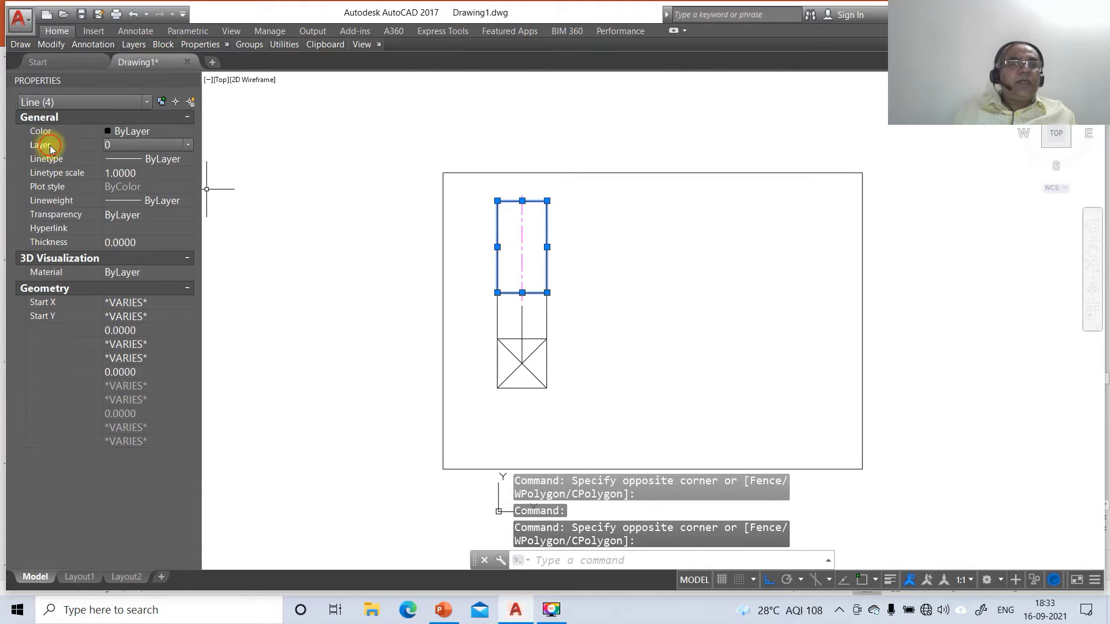
click(188, 145)
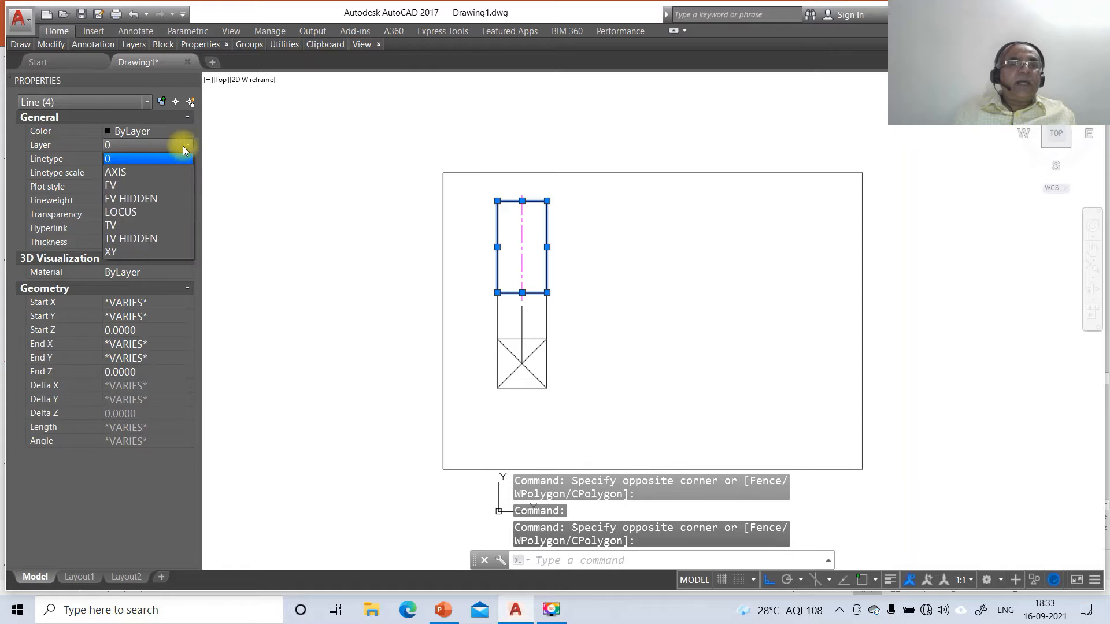
click(144, 185)
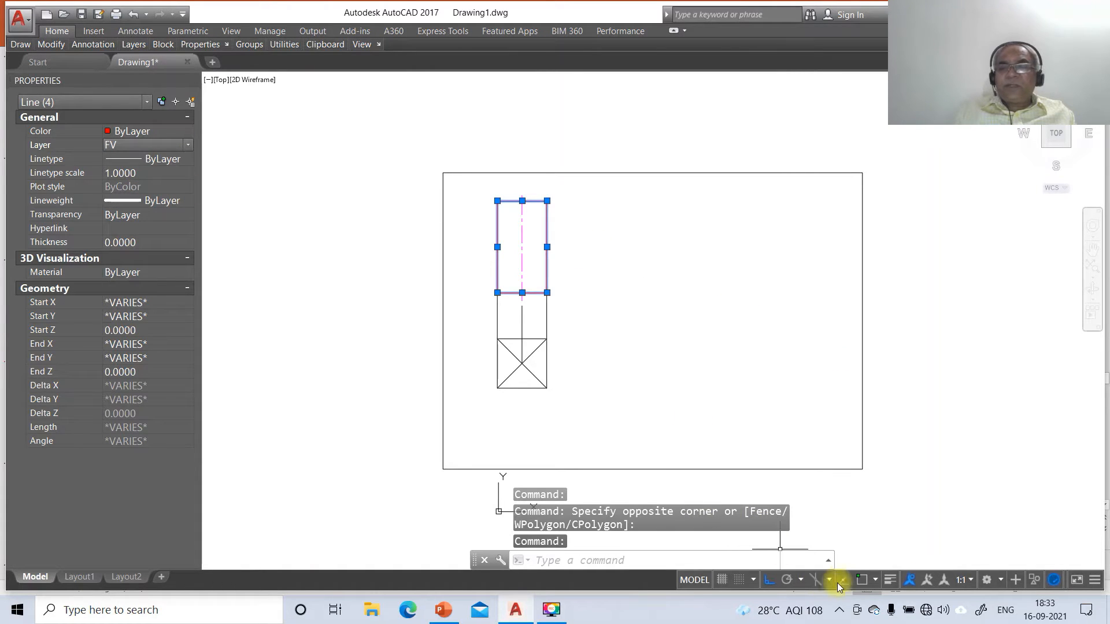
Turn on lineweight display for the drawing and clear the selection
click(889, 580)
key(Escape)
key(Escape)
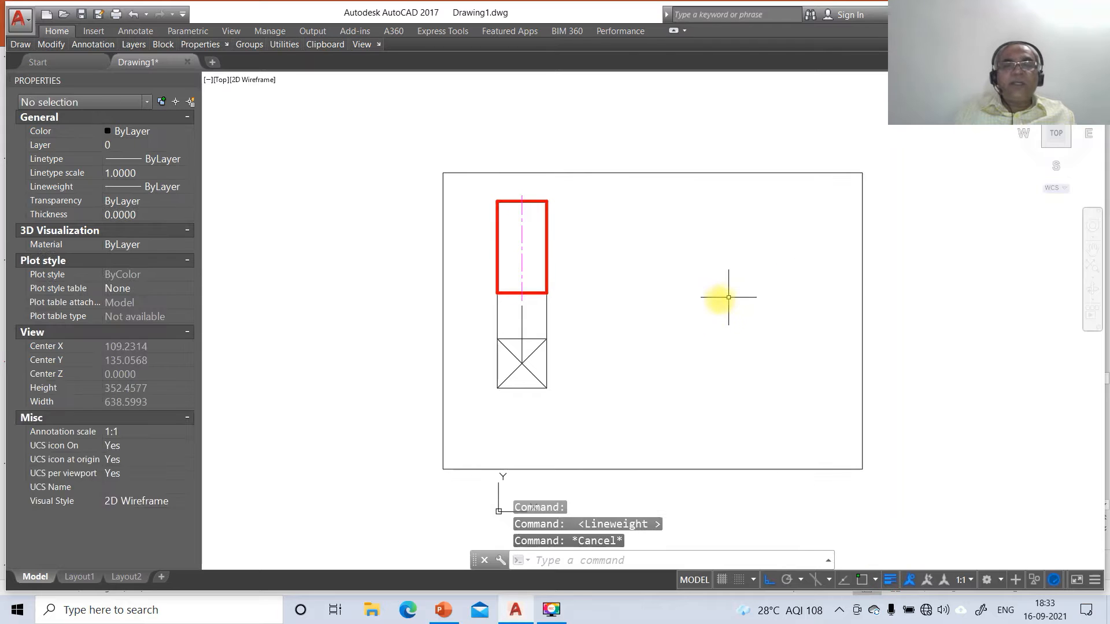
click(462, 323)
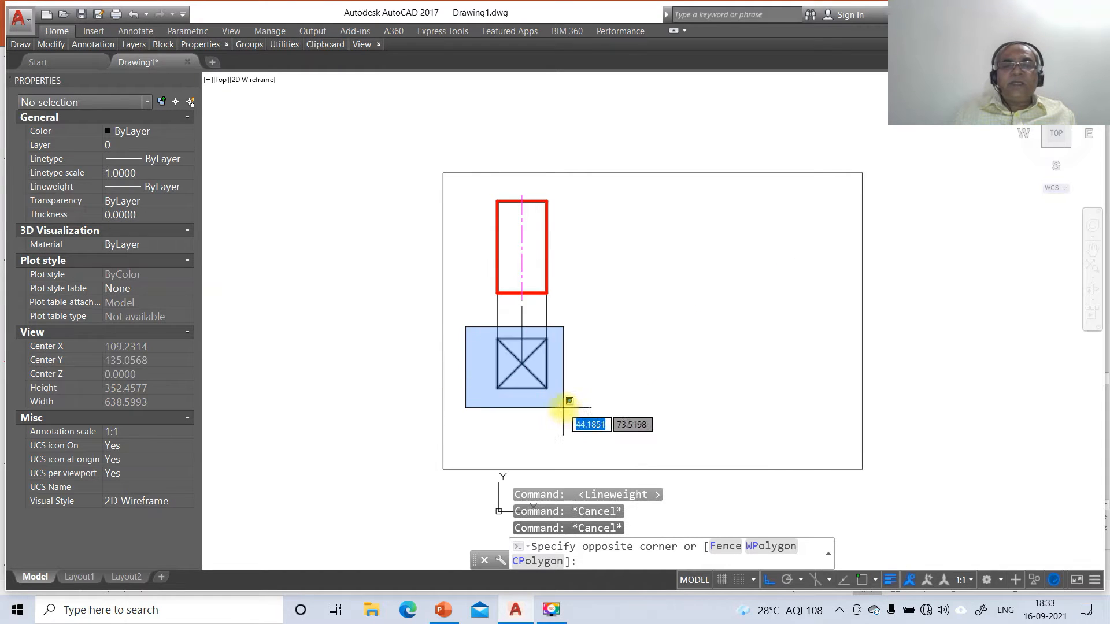
click(580, 416)
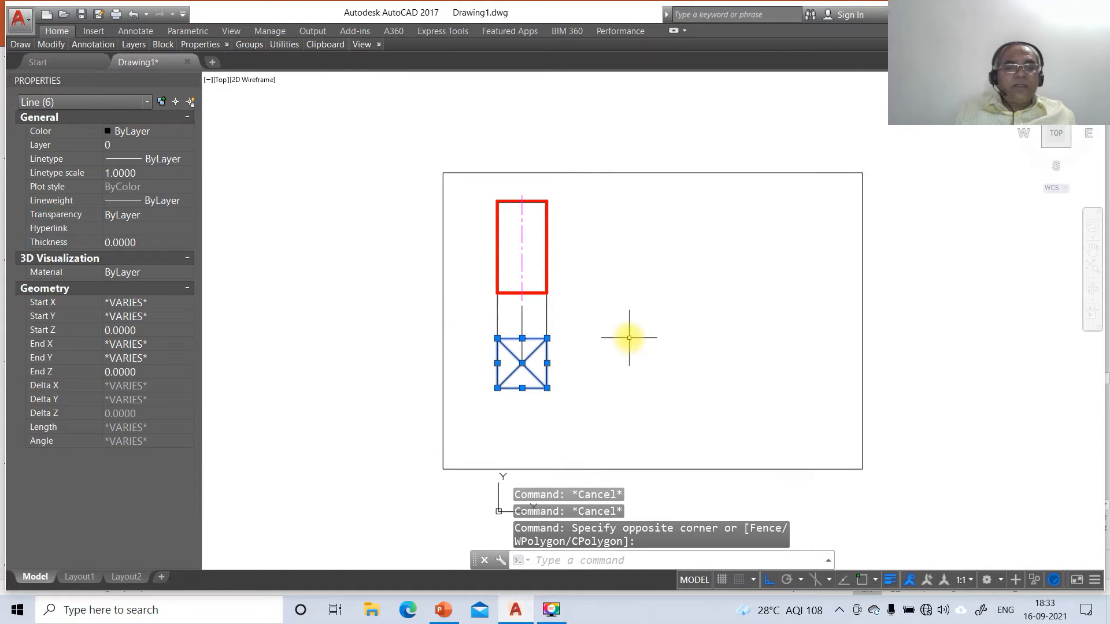
key(Escape)
key(Escape)
key(Escape)
Move the four sides of the lower square, the top view, to the TV layer, leaving out its diagonals
click(544, 357)
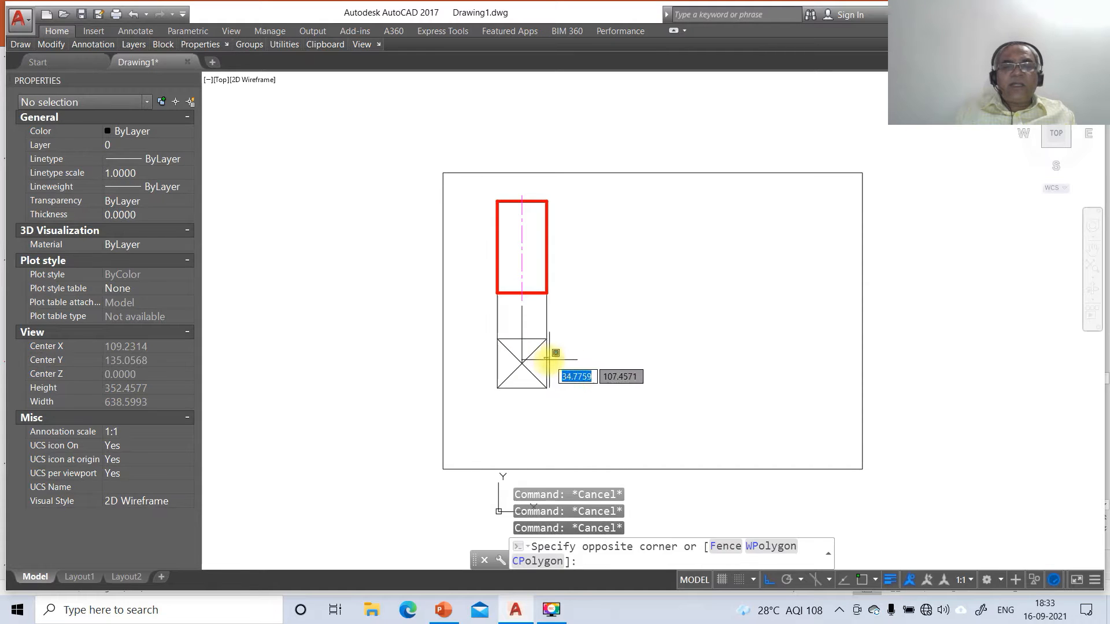
click(543, 361)
click(536, 338)
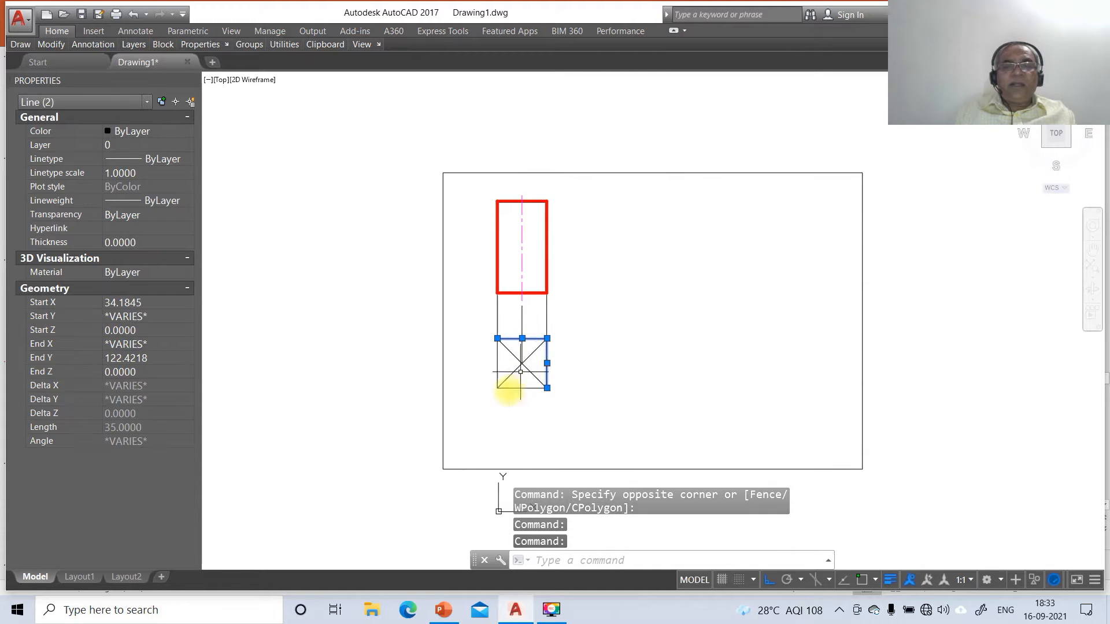
click(515, 383)
click(502, 401)
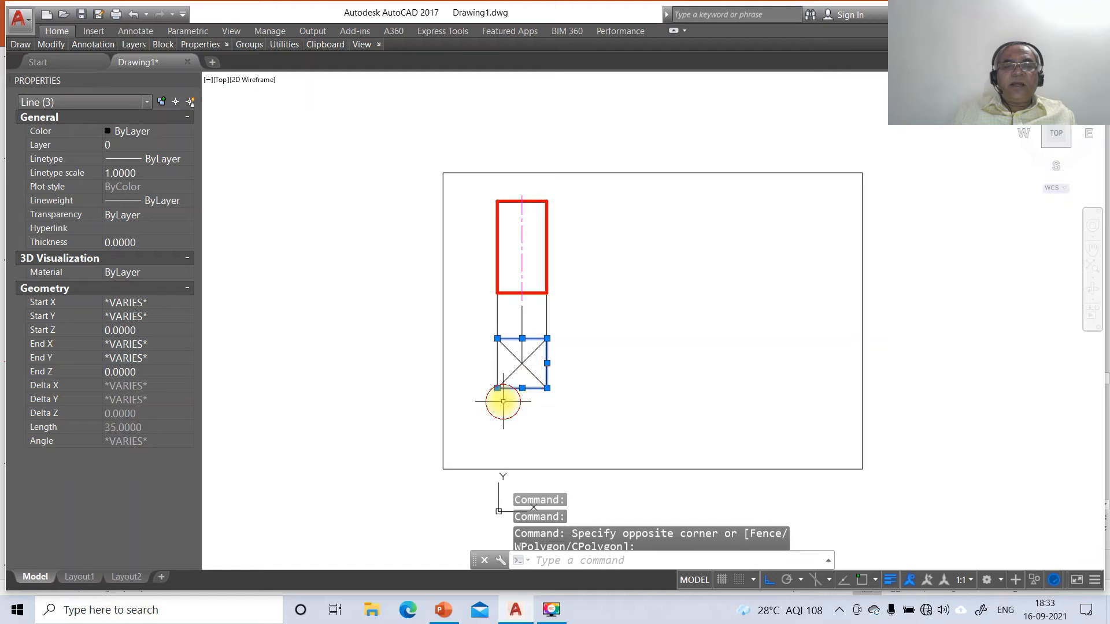
click(498, 367)
click(44, 145)
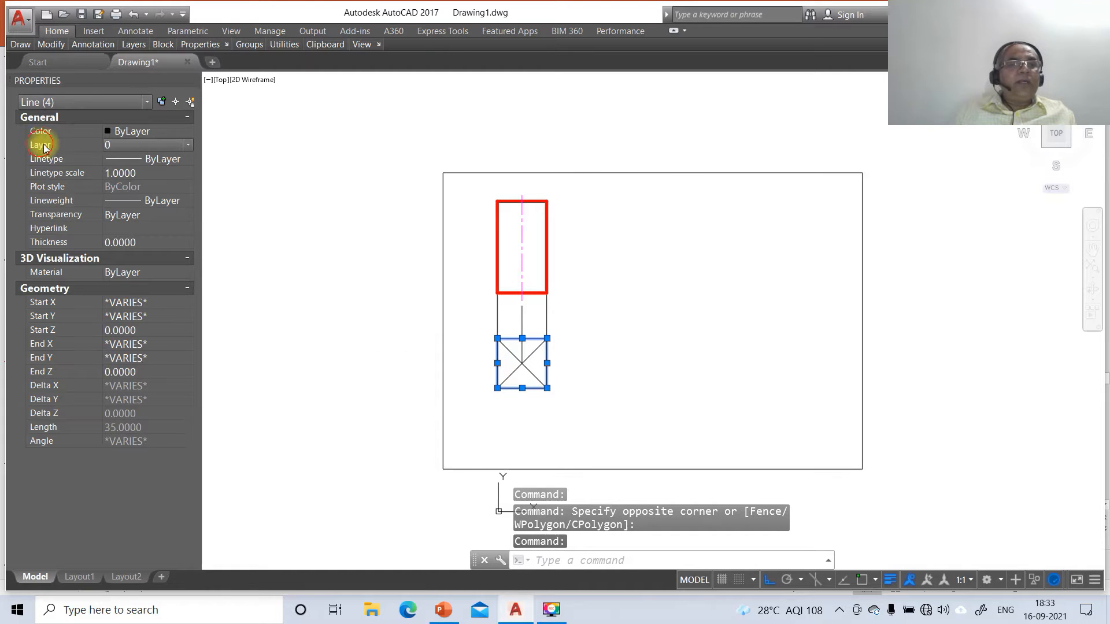
click(181, 145)
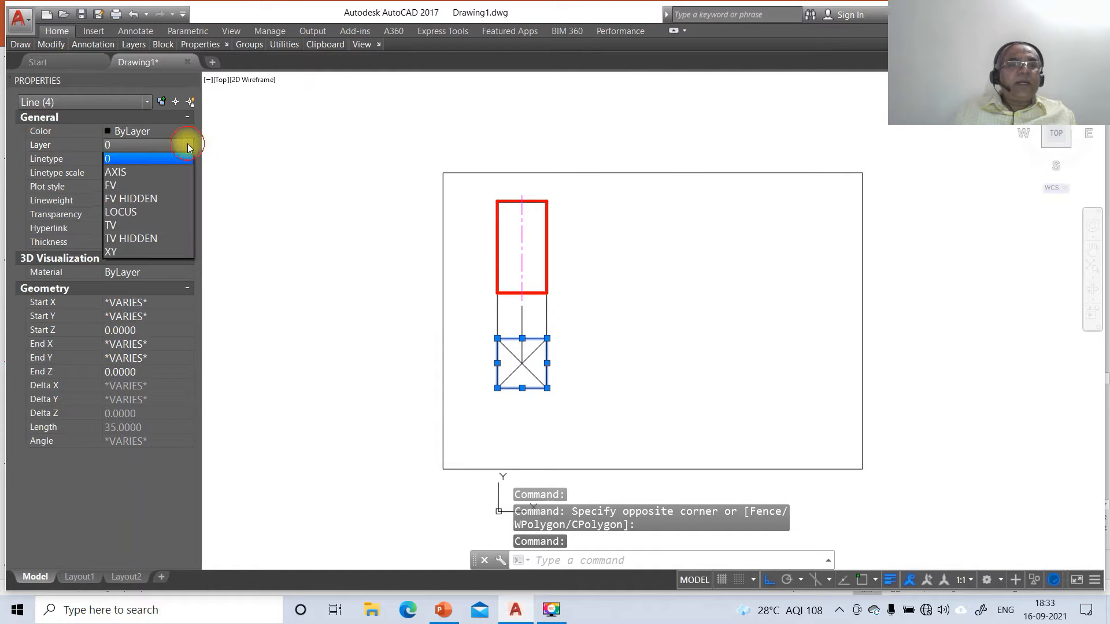
click(122, 217)
key(Escape)
key(Escape)
key(Escape)
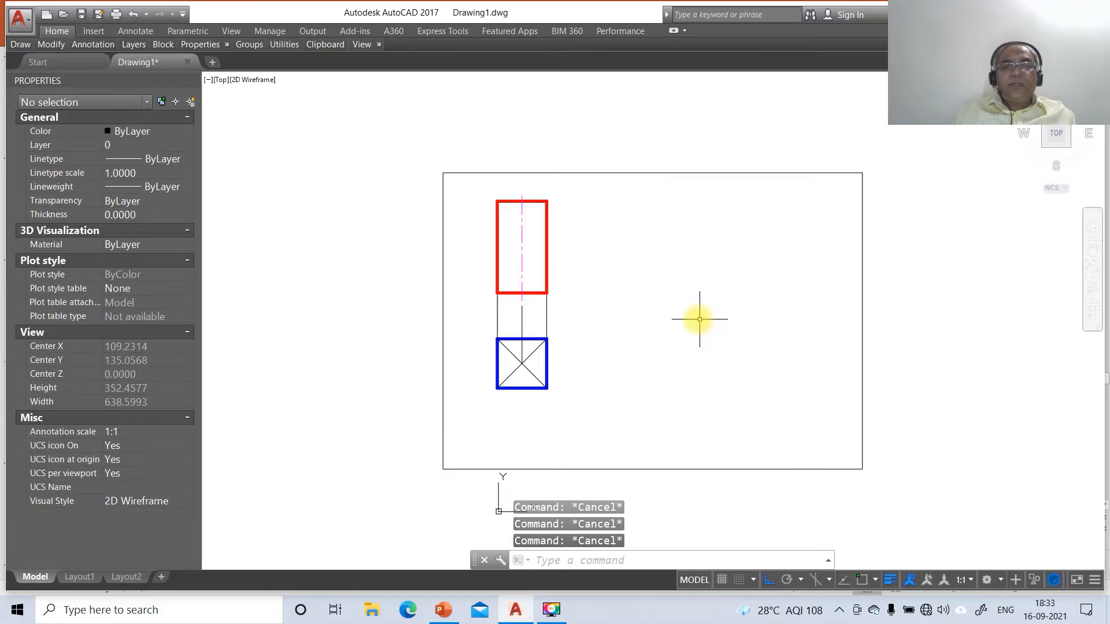
Check the final solution slide in PowerPoint, return to AutoCAD and copy the front view with its axis horizontally into the space beside it
click(443, 609)
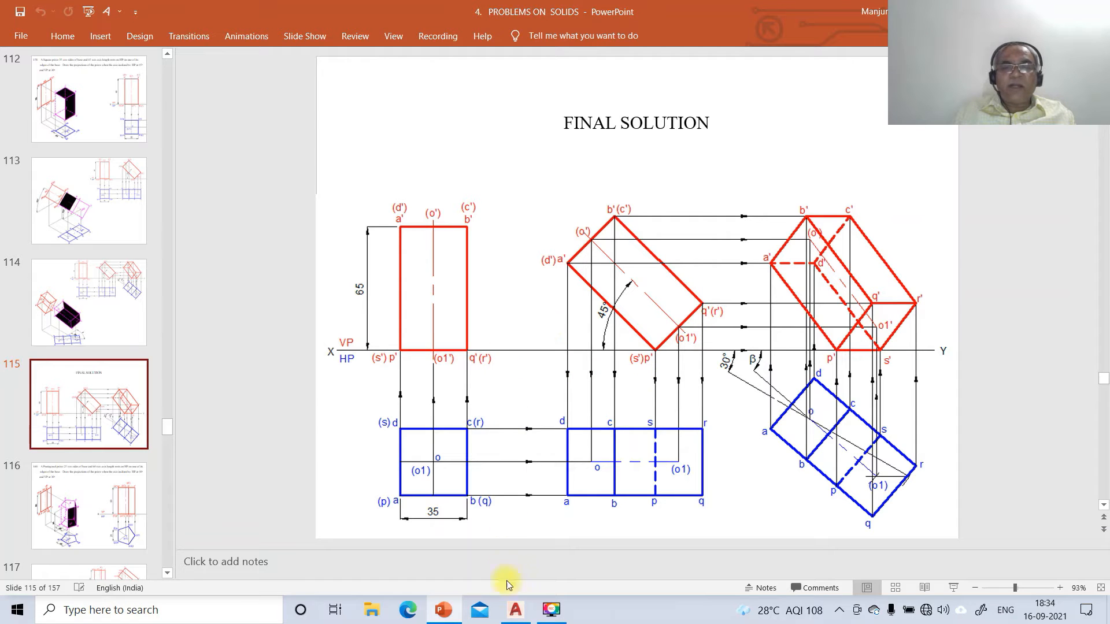
click(515, 609)
text(CO)
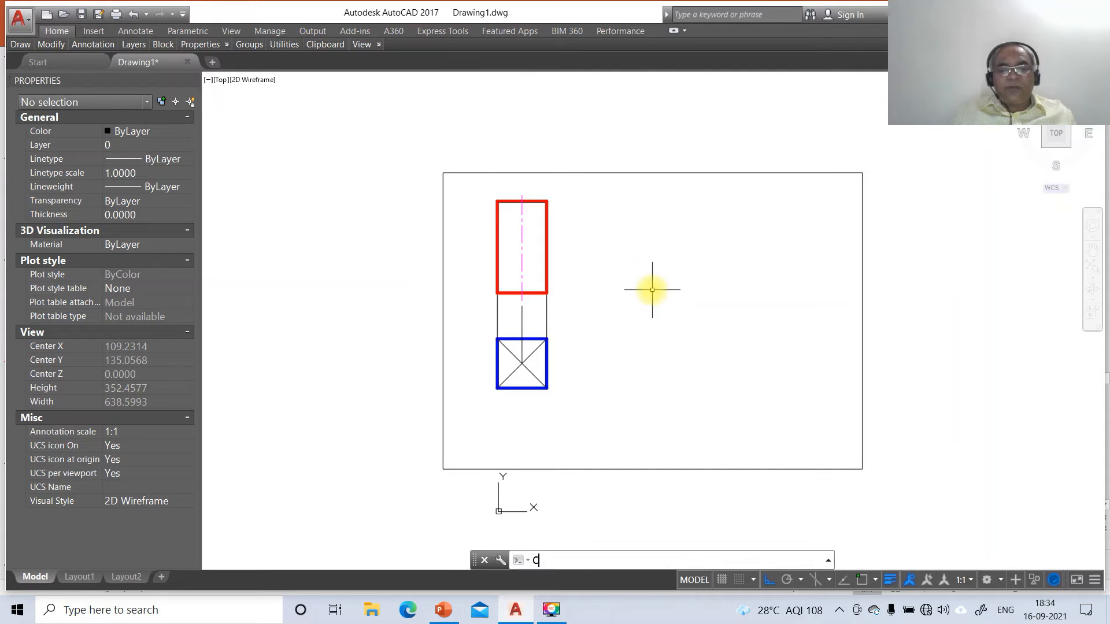
key(Return)
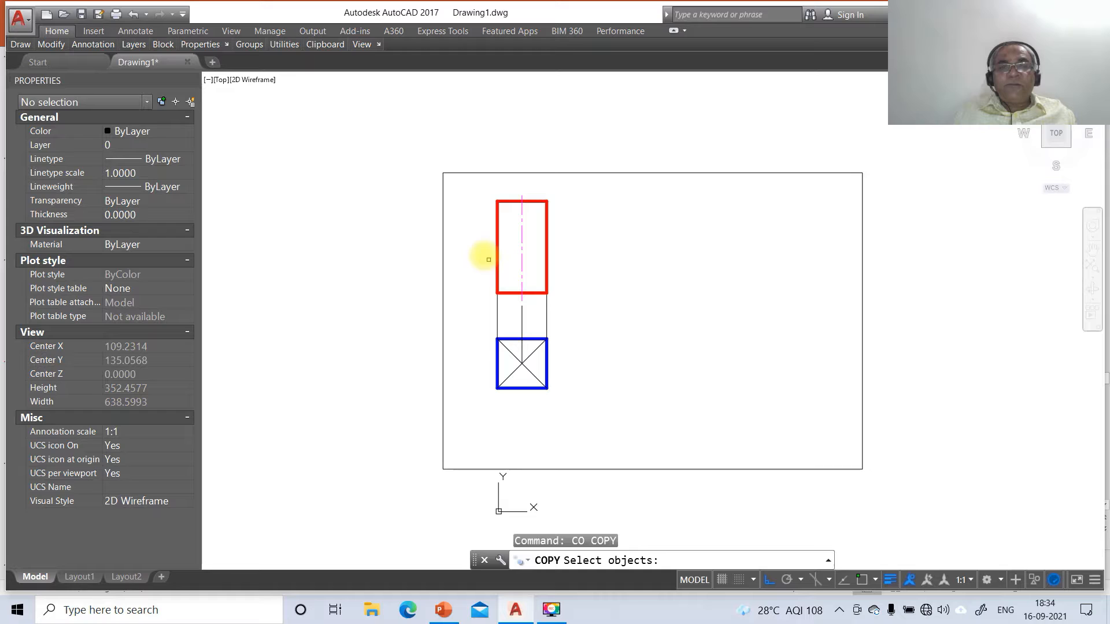
click(479, 183)
click(604, 322)
key(Return)
click(580, 318)
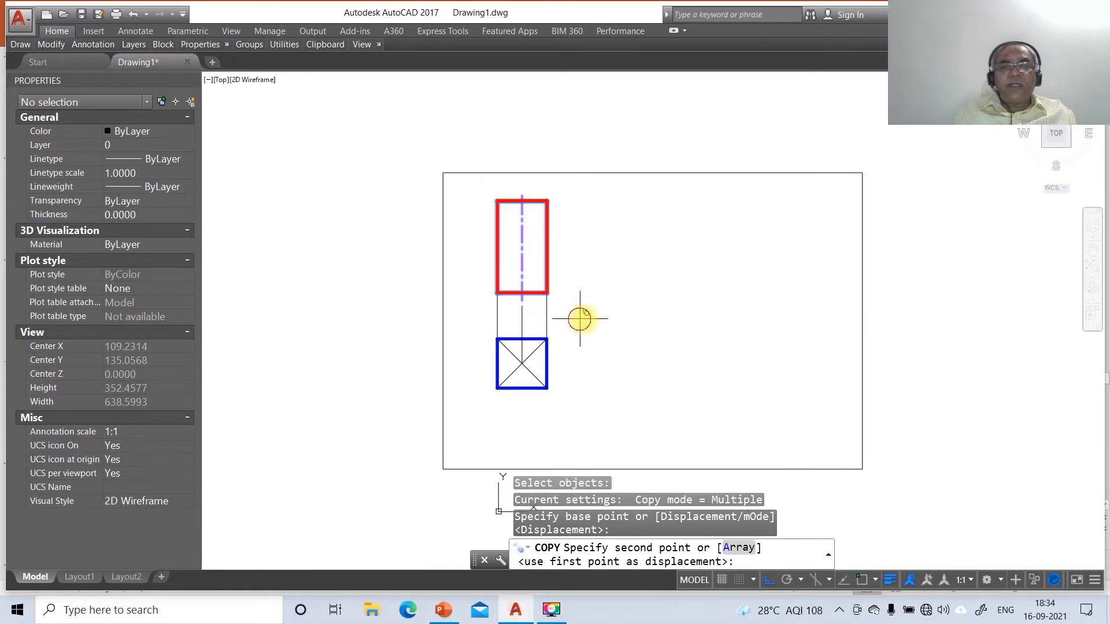
key(Return)
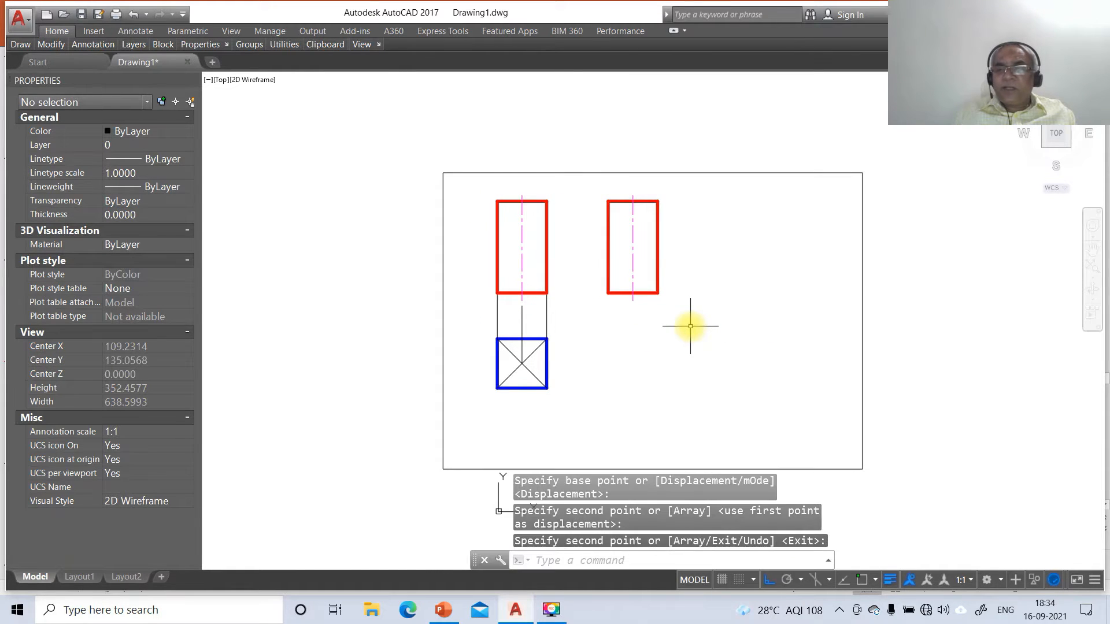
Rotate the copied front view and its axis by 45° about the rectangle's lower-left corner
text(ro)
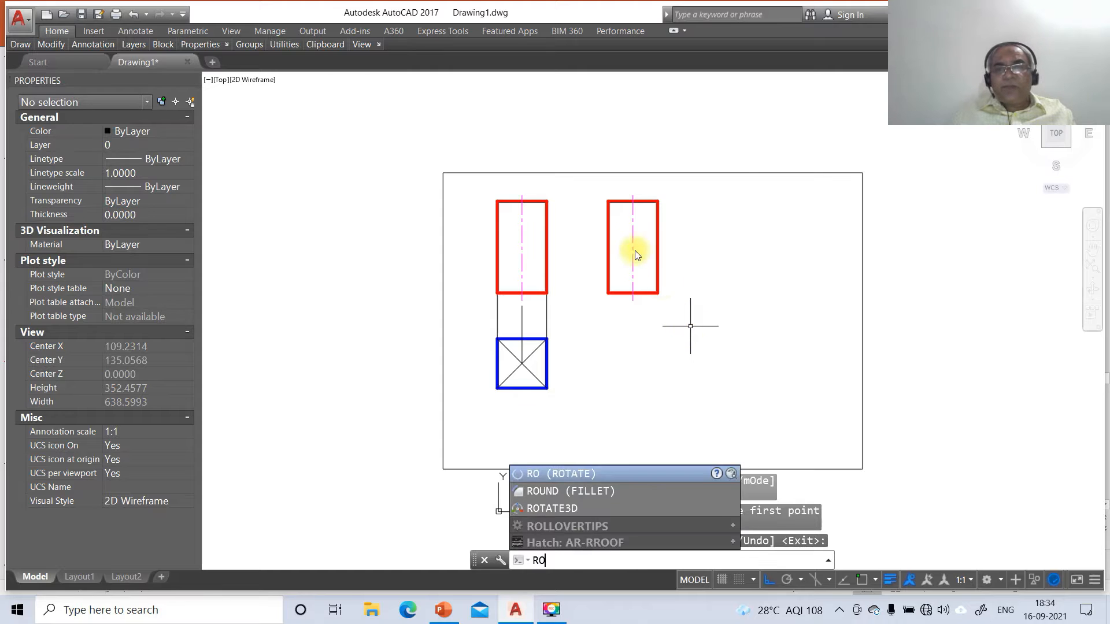
key(Return)
click(596, 175)
click(689, 285)
key(Return)
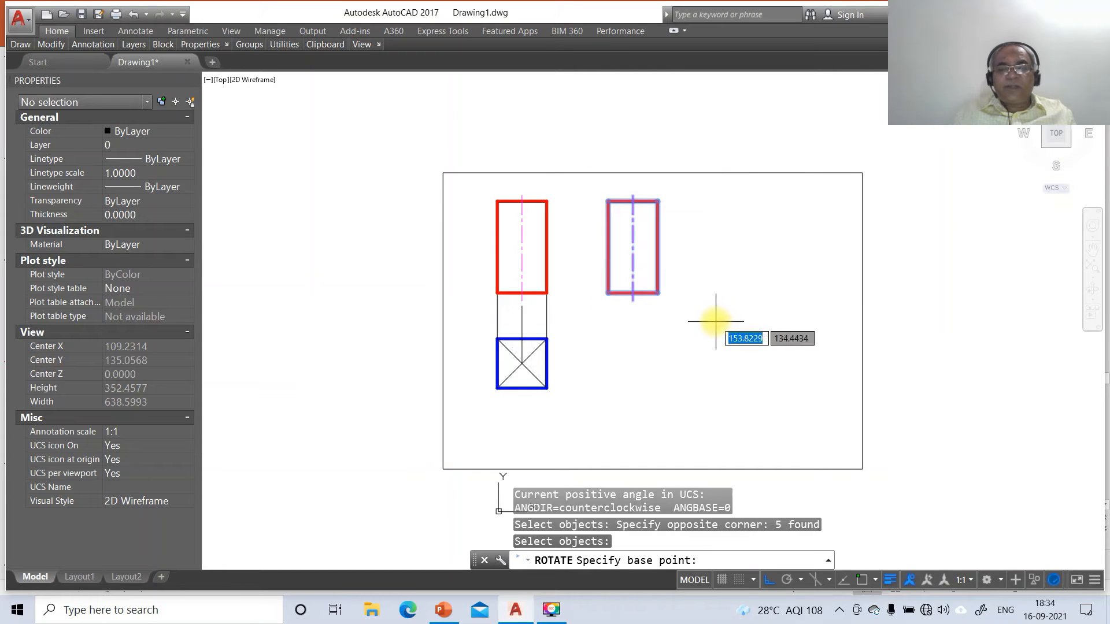
text(INT)
key(Return)
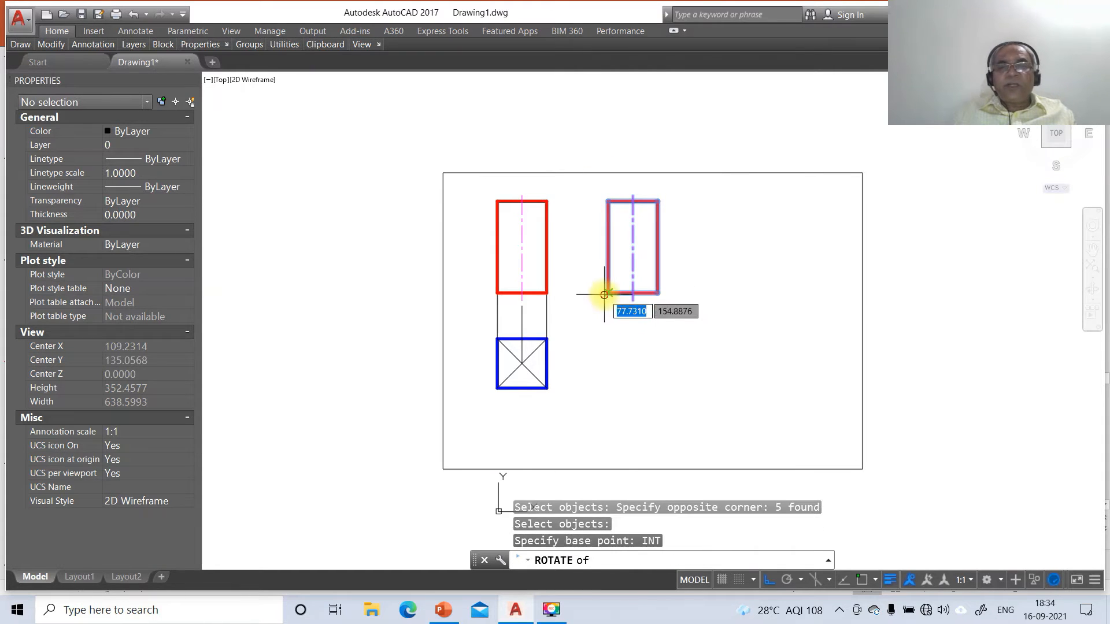
click(607, 293)
key(Return)
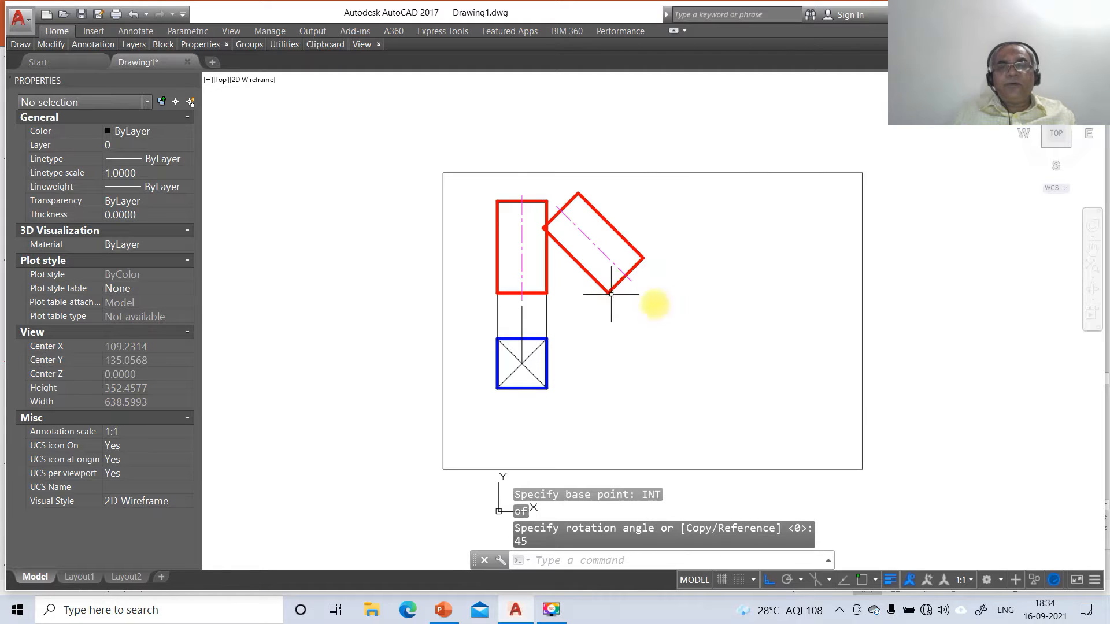
Move the tilted front view horizontally away from the upright one so that the two no longer touch
text(m)
key(Return)
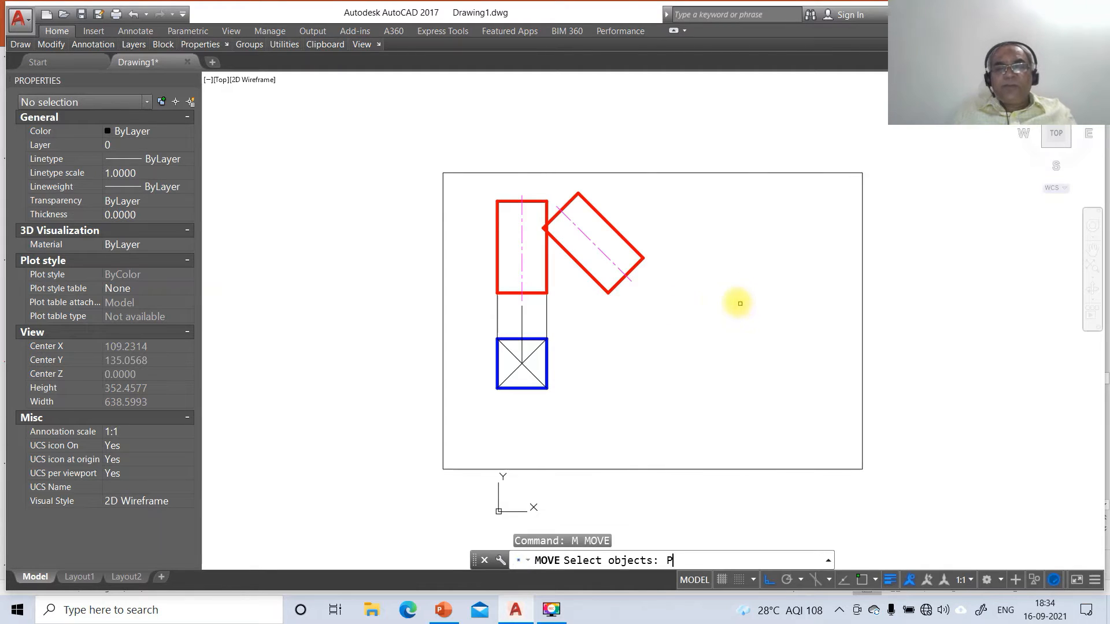
text(P)
key(Return)
key(Return)
click(696, 330)
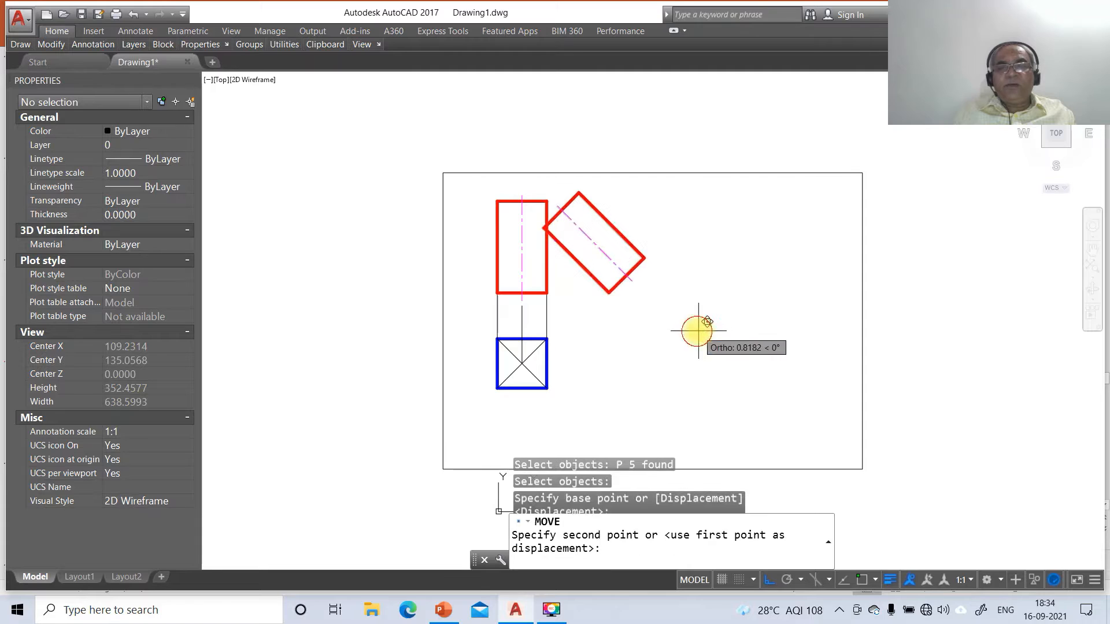
click(744, 336)
Draw a horizontal reference line from the upright front view's lower-right corner past the tilted view, ending just inside the sheet's right border
text(l)
key(Return)
text(IN)
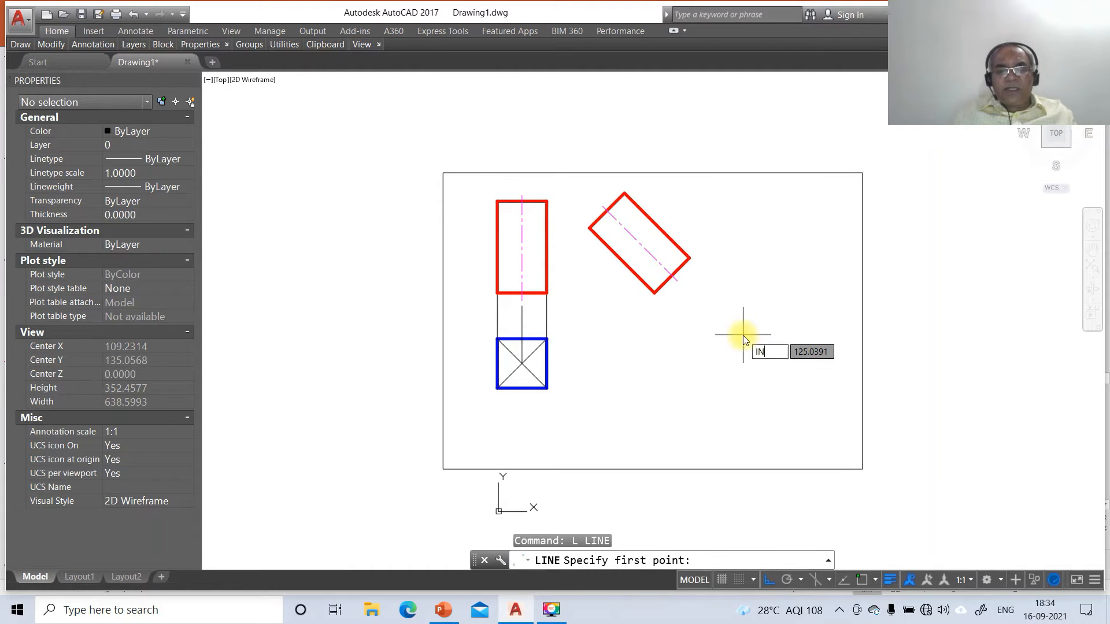
text(T)
key(Return)
click(543, 293)
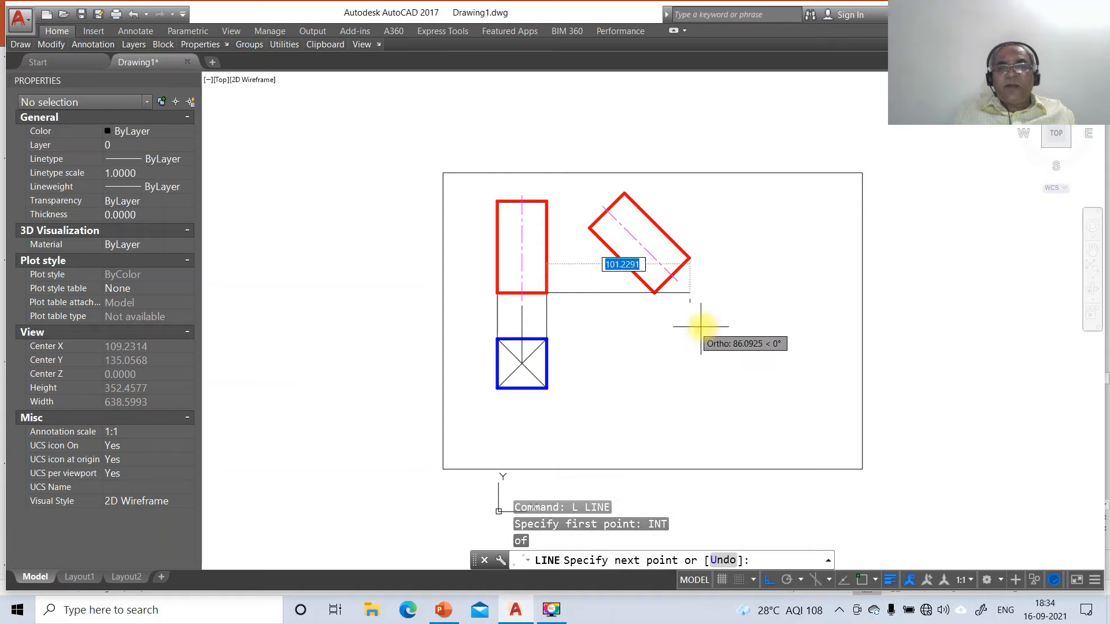
click(832, 318)
key(Return)
Draw a horizontal line from the upright front view's lower-left corner to just inside the sheet's left border
key(Return)
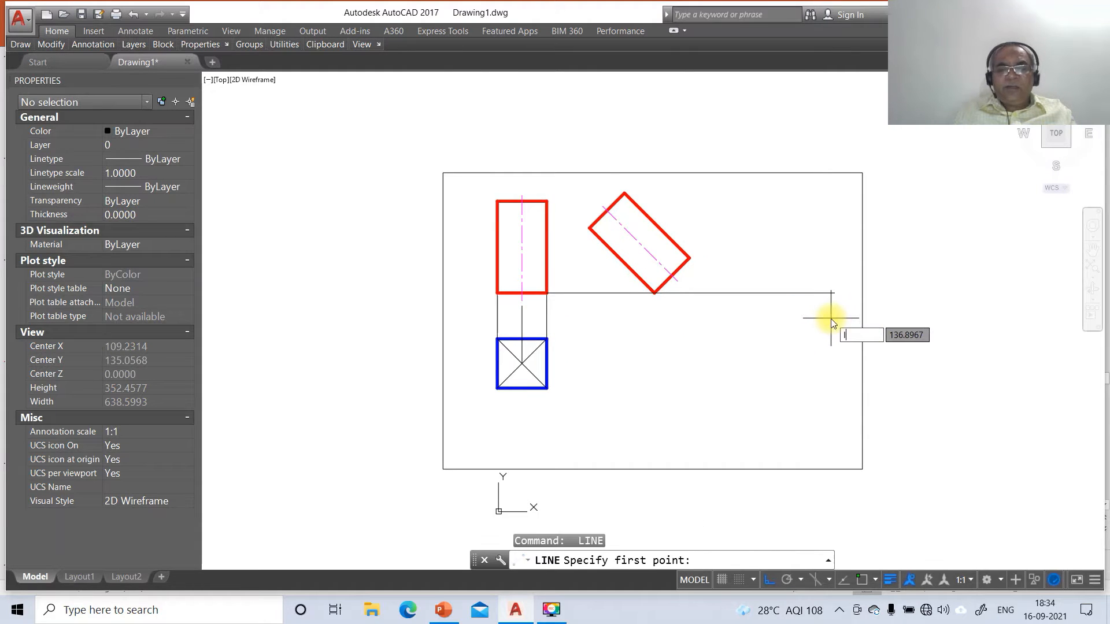
text(INT)
key(Return)
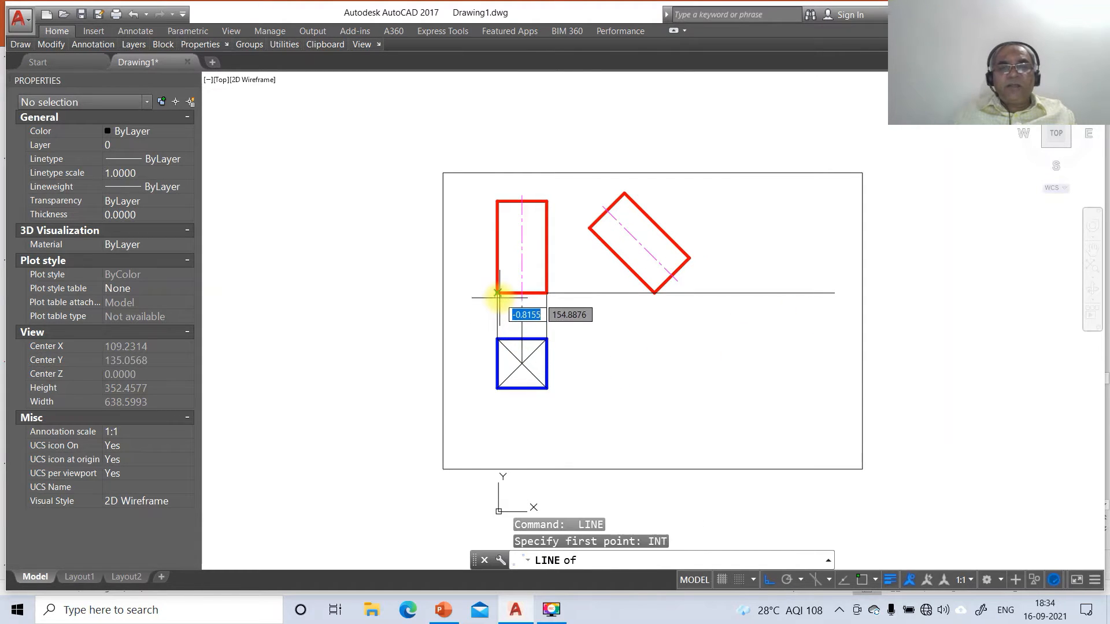
click(498, 294)
click(454, 297)
key(Return)
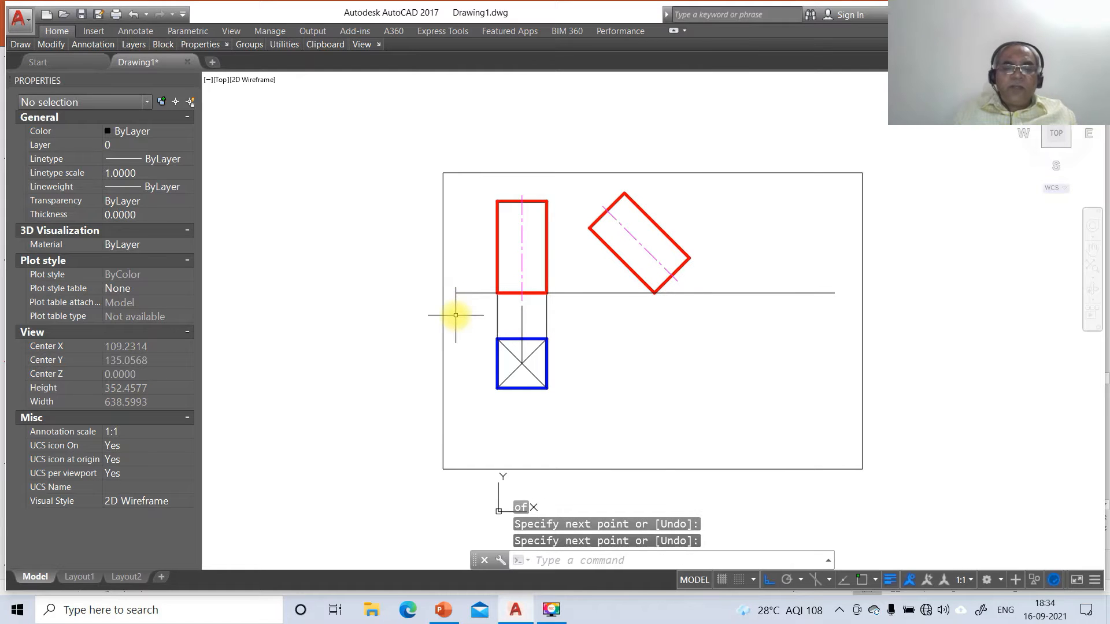
Enable the Endpoint, Intersection and Perpendicular running object snaps
text(osna)
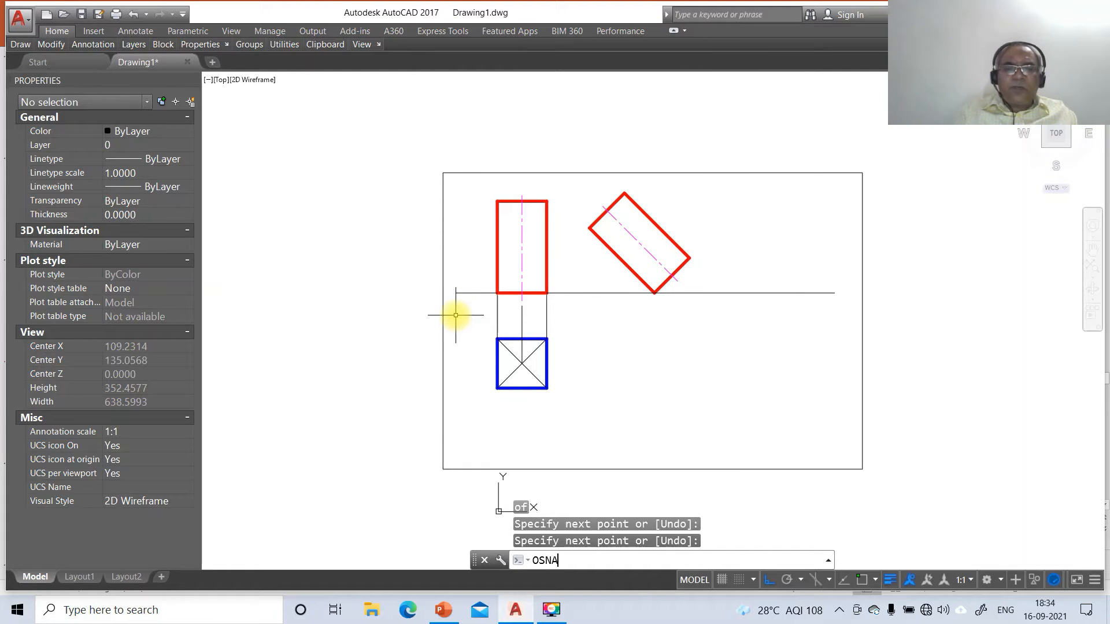
text(p)
key(Return)
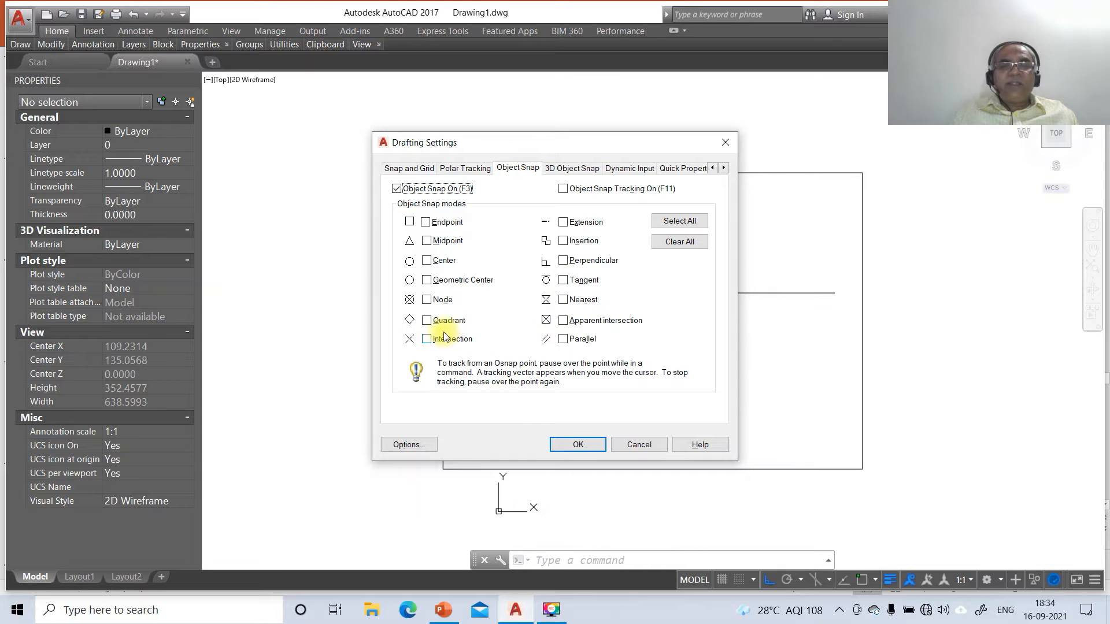
click(426, 340)
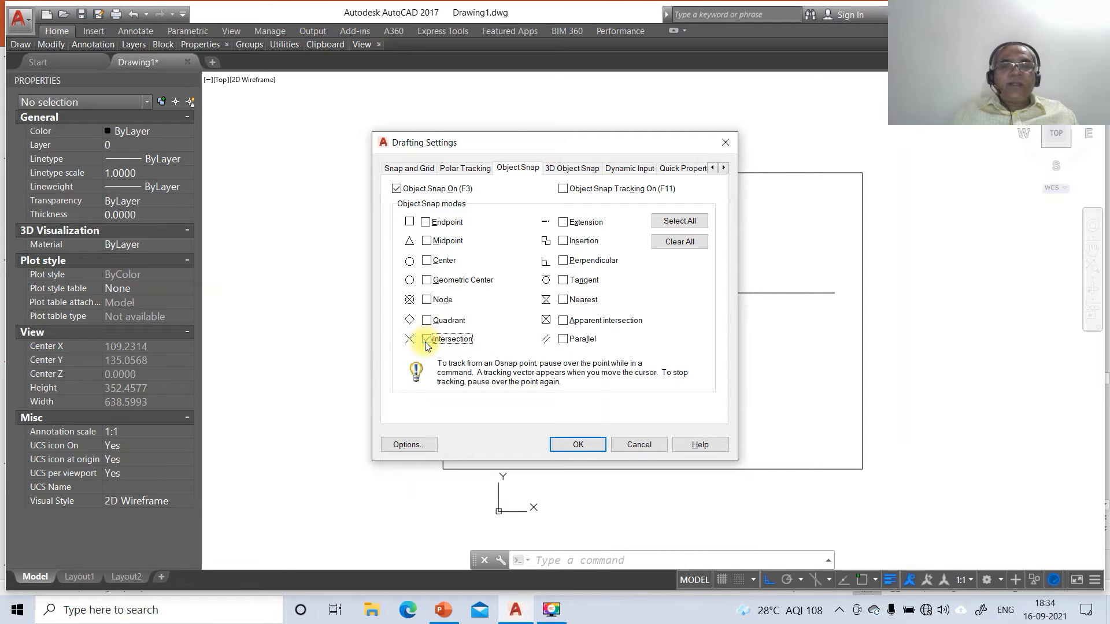
click(427, 224)
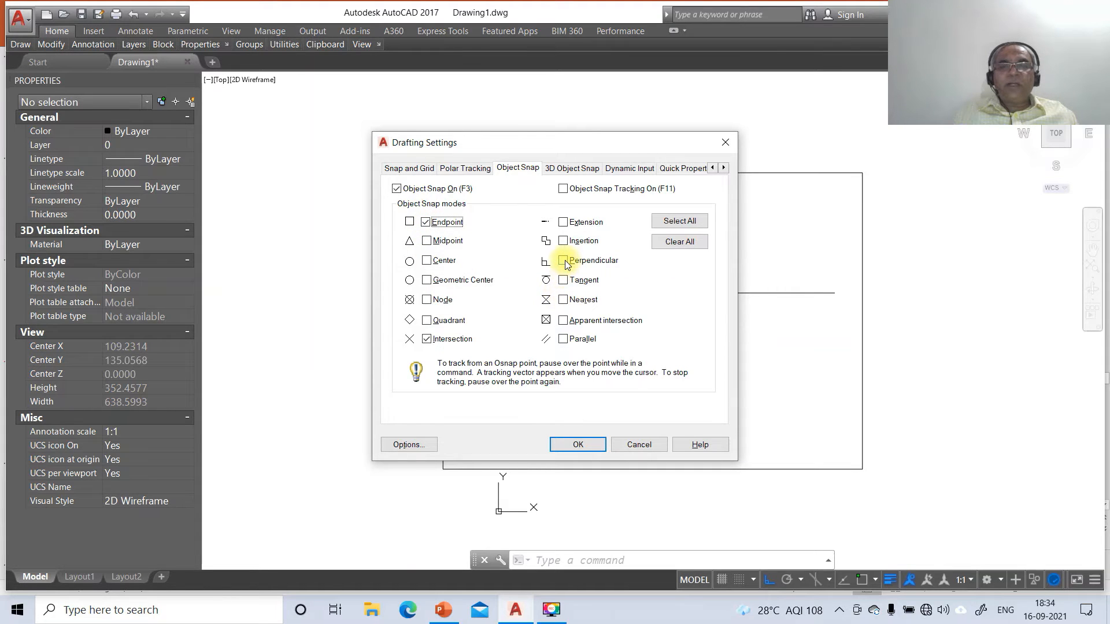
click(564, 261)
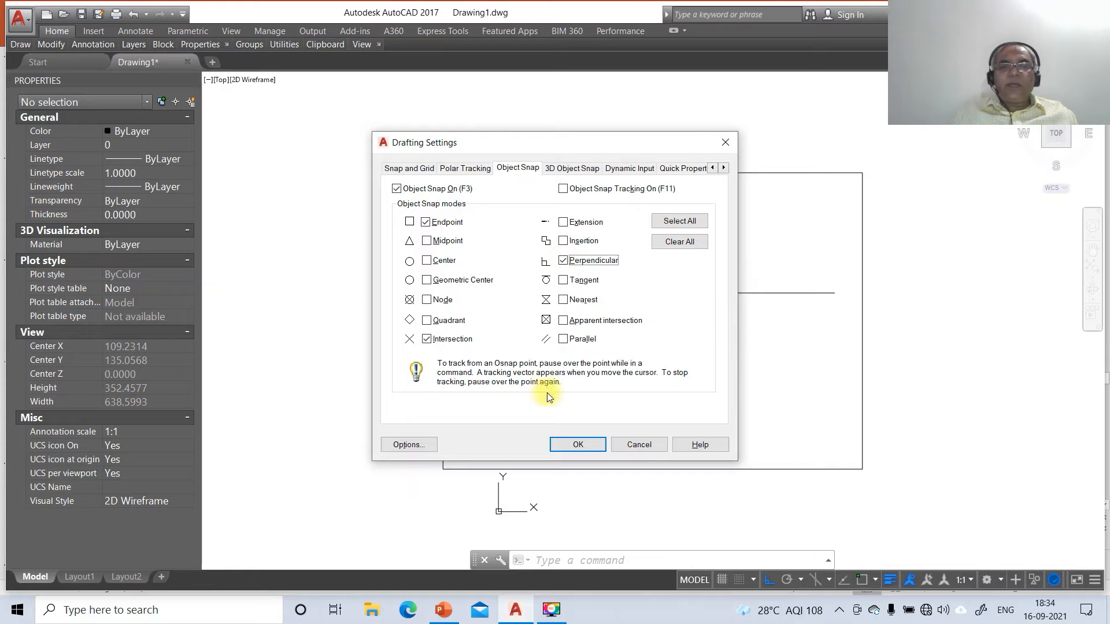
click(577, 445)
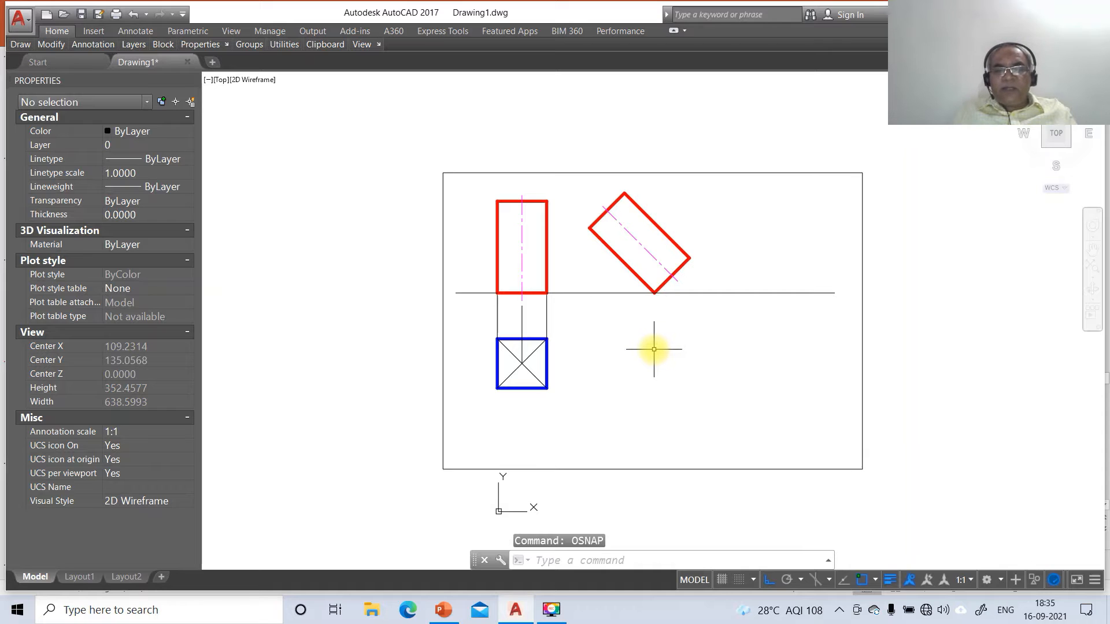
text(L)
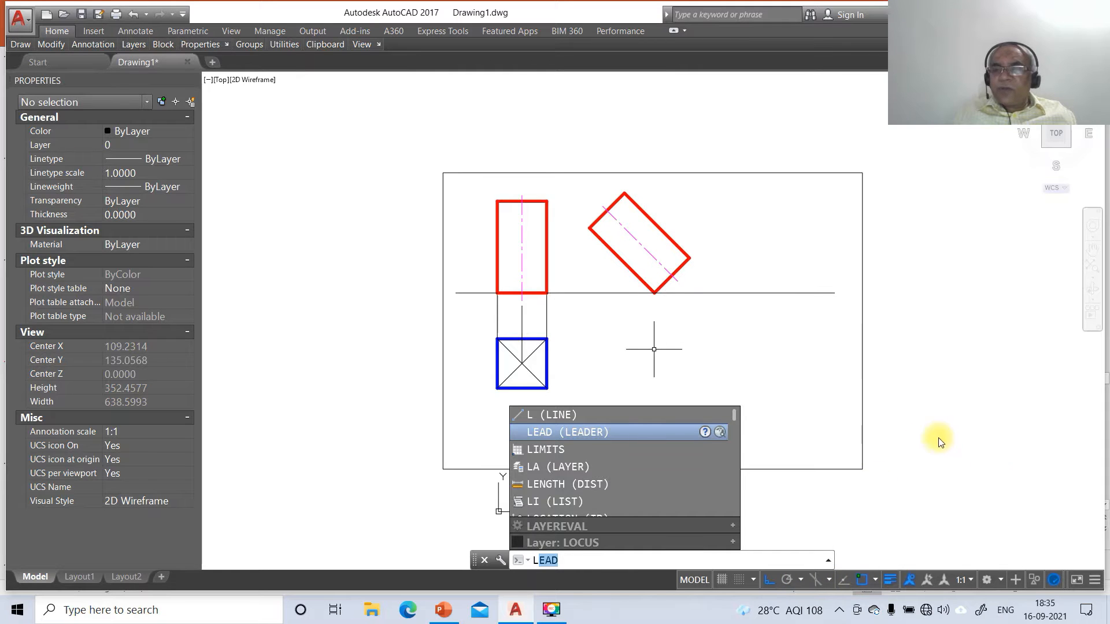
click(1056, 578)
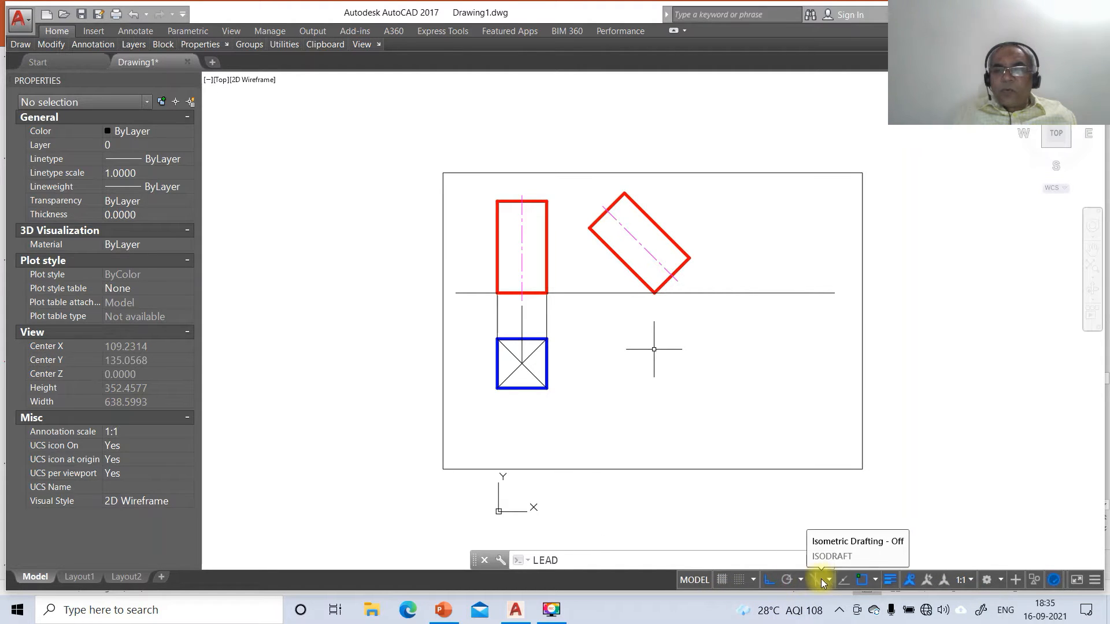
click(872, 579)
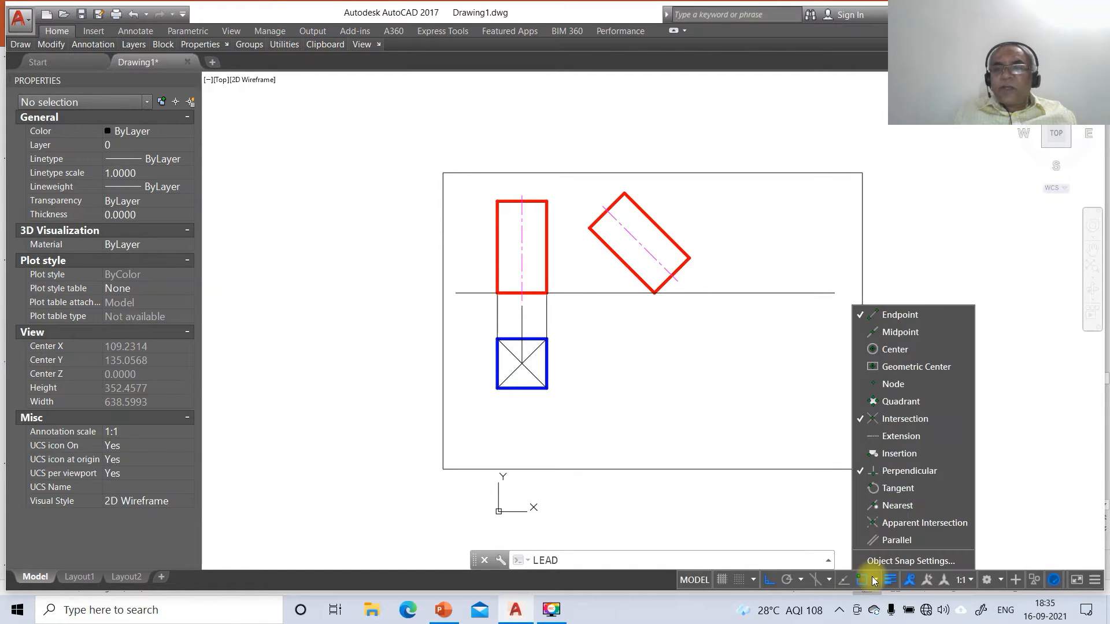
click(862, 578)
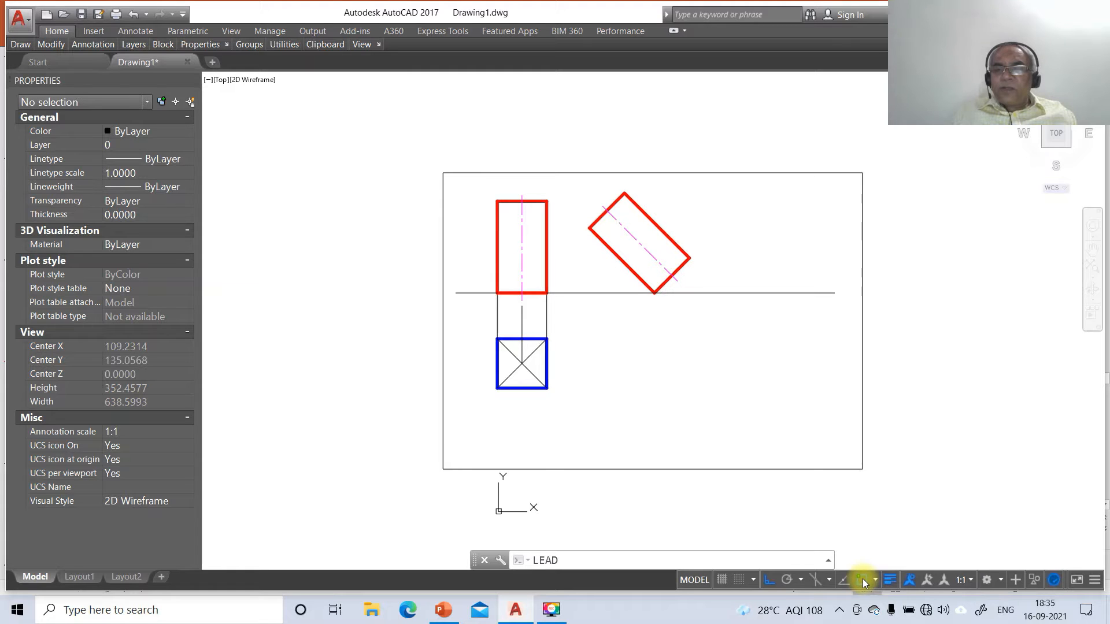
click(862, 578)
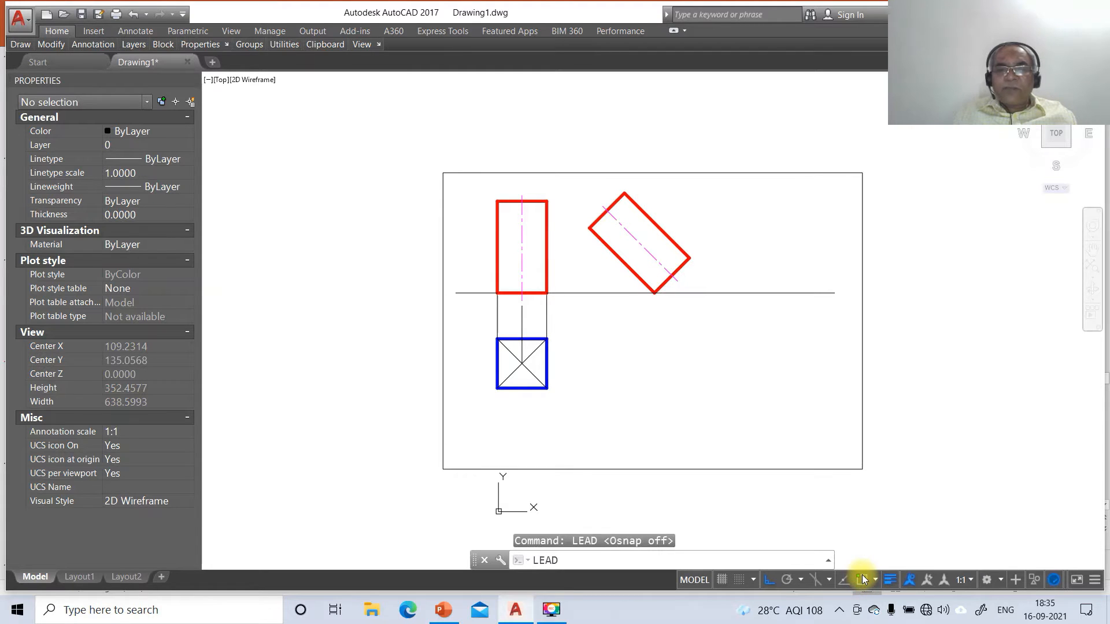
click(861, 575)
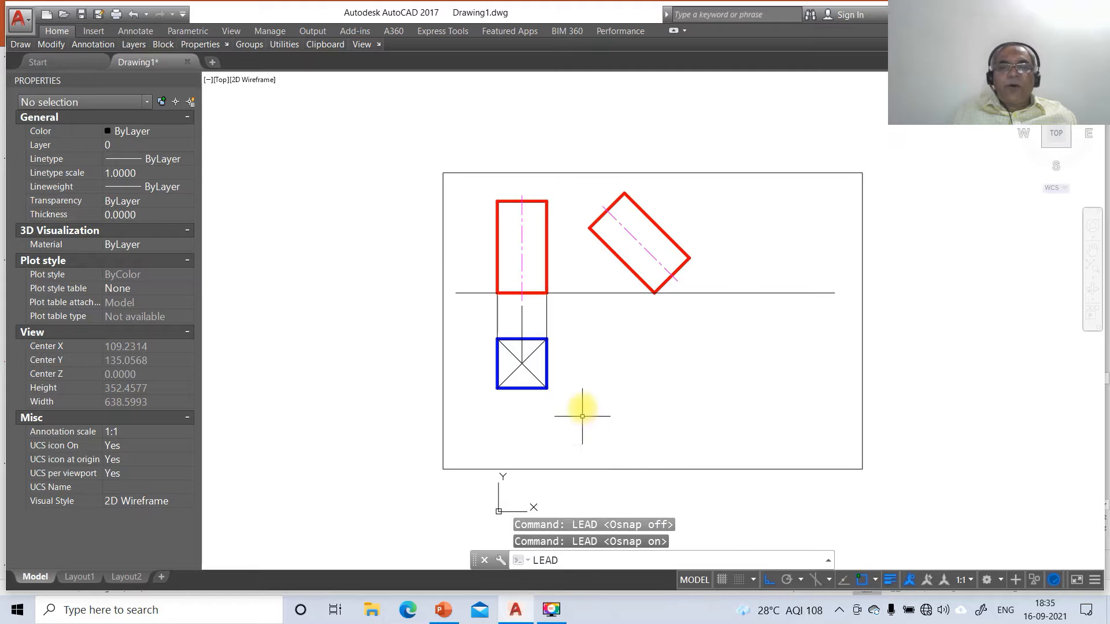
text(LL)
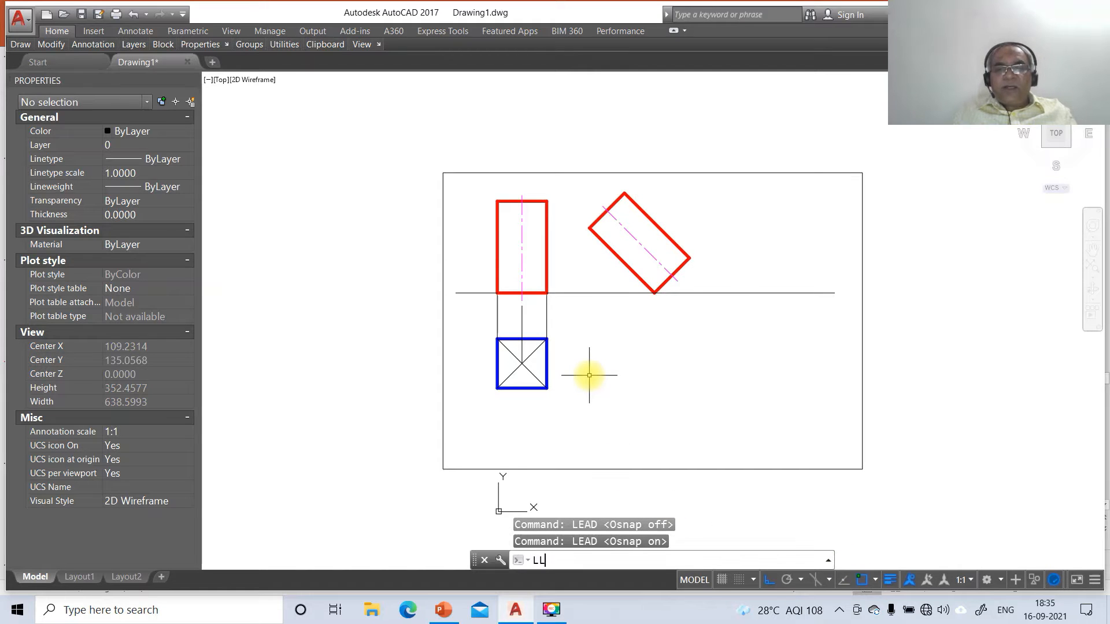
key(Return)
key(Escape)
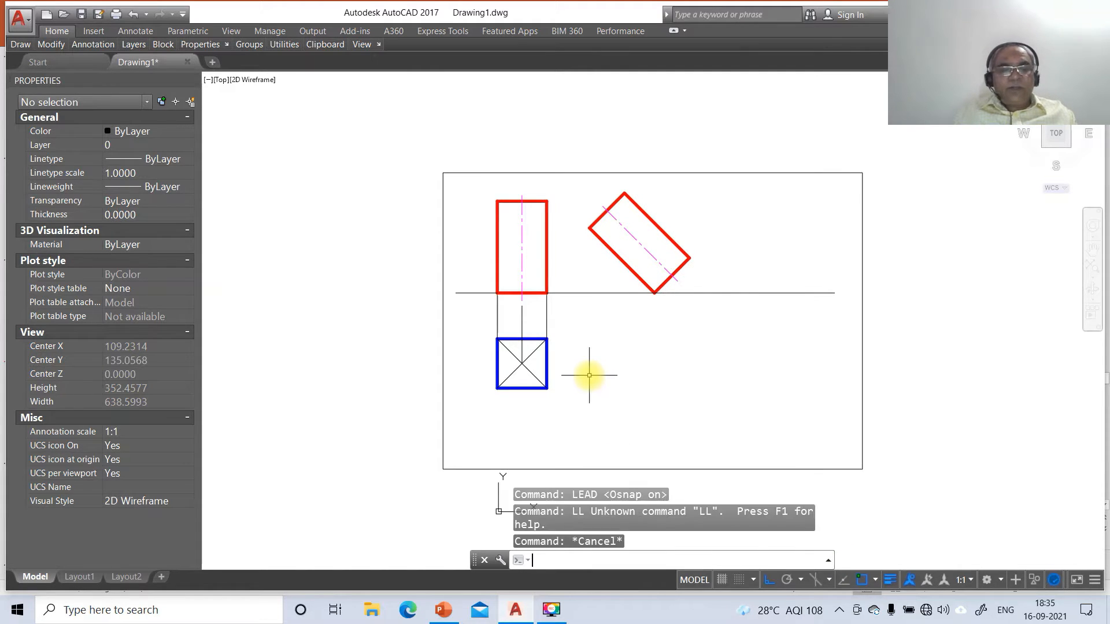
key(Escape)
Draw vertical projectors from the tilted view's leftmost corner and from its axis's crossing with the upper end edge, down alongside the square plan
text(L)
key(Return)
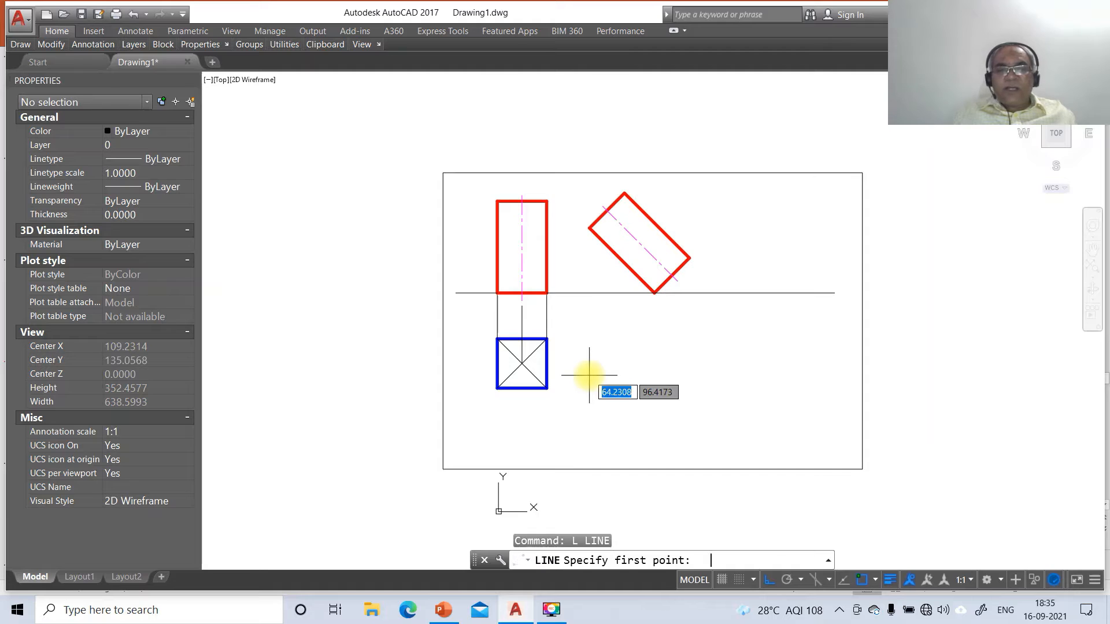
click(591, 229)
click(625, 415)
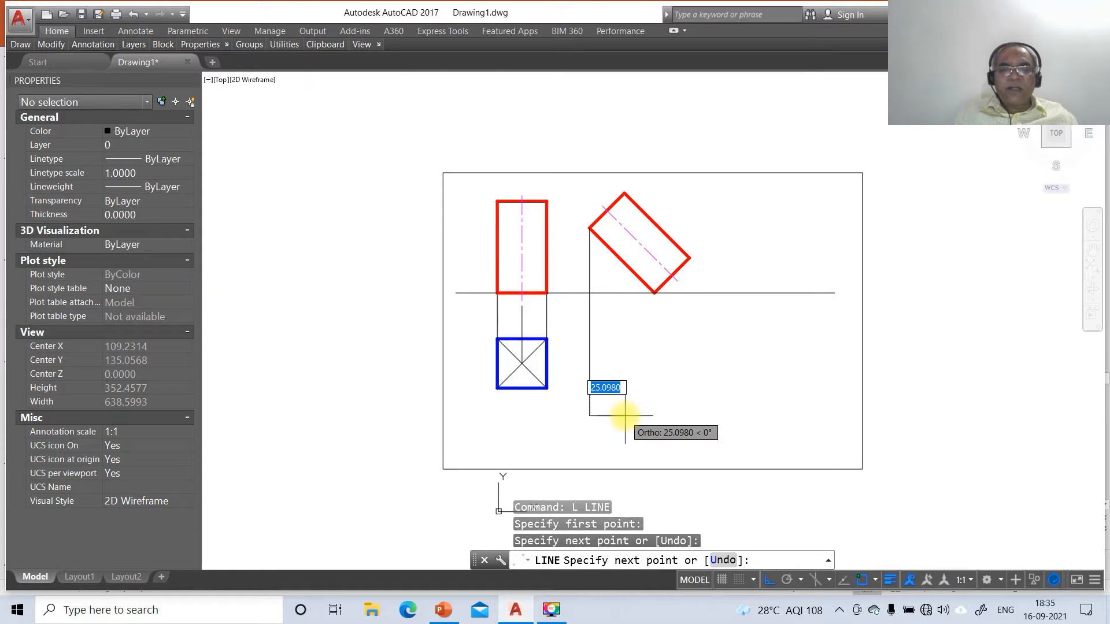
key(Return)
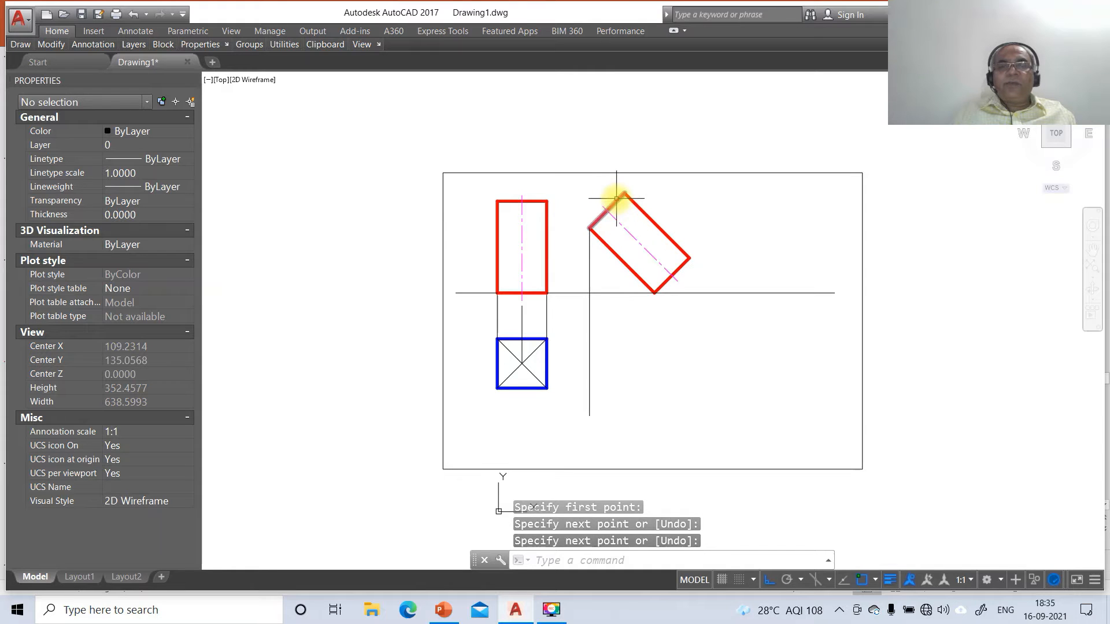
key(Return)
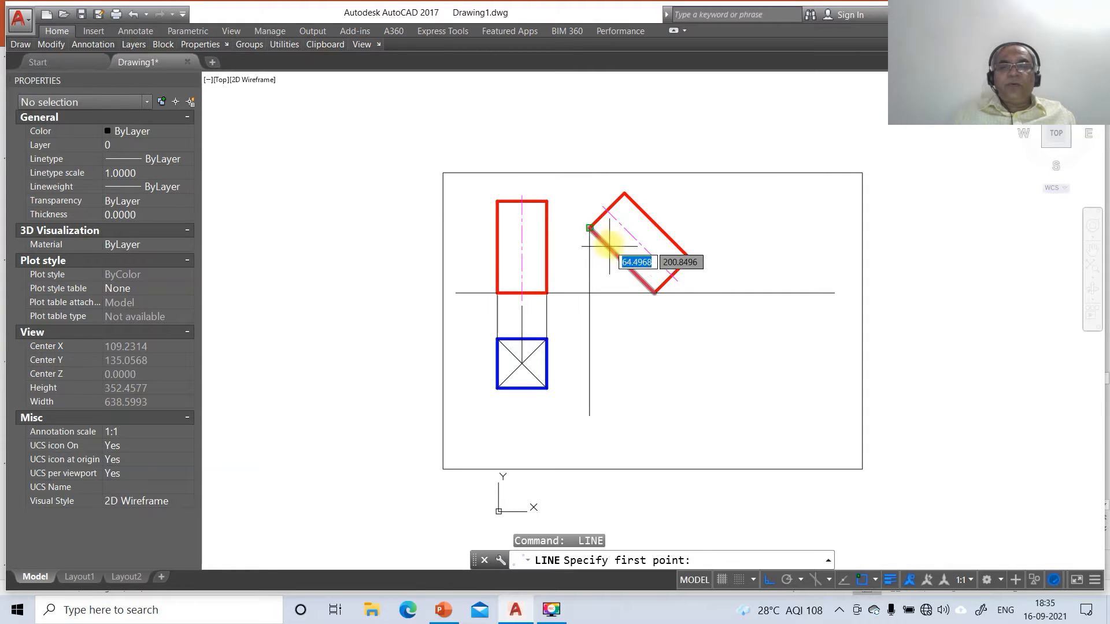
click(604, 216)
click(623, 383)
key(Return)
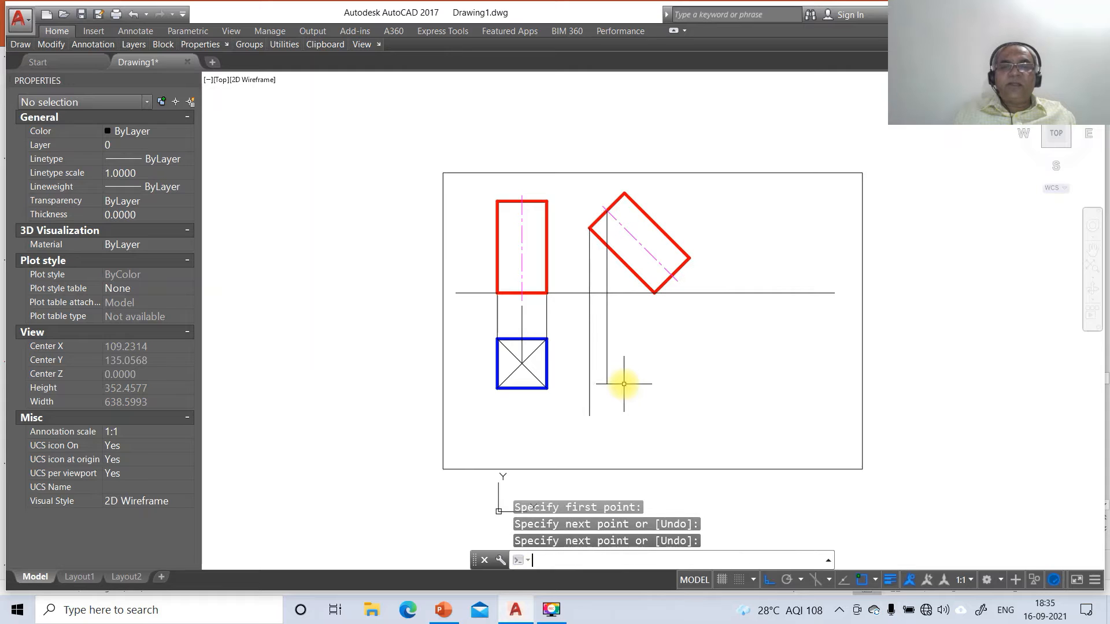
Draw vertical projectors from the tilted view's topmost and bottommost corners to just below the level of the square plan
key(Return)
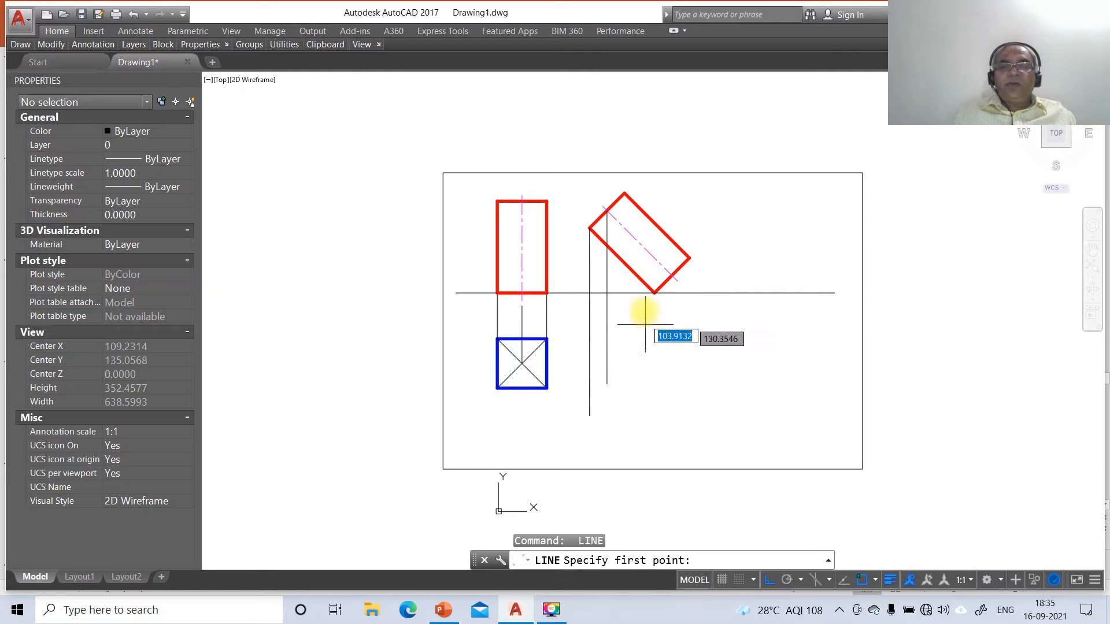
click(625, 192)
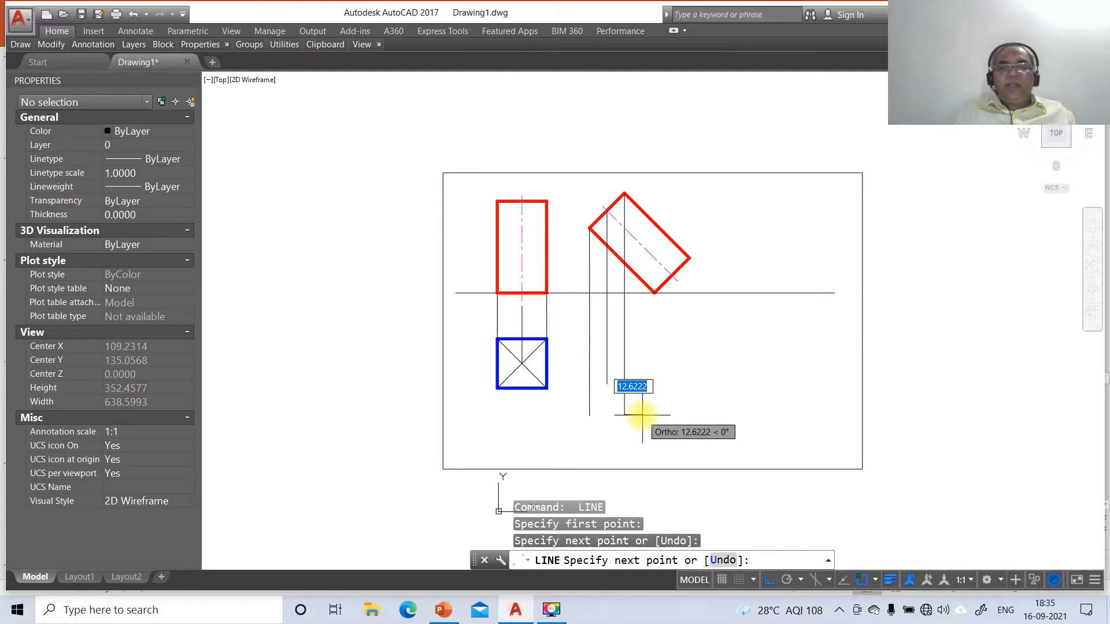
key(Return)
key(Return)
click(653, 293)
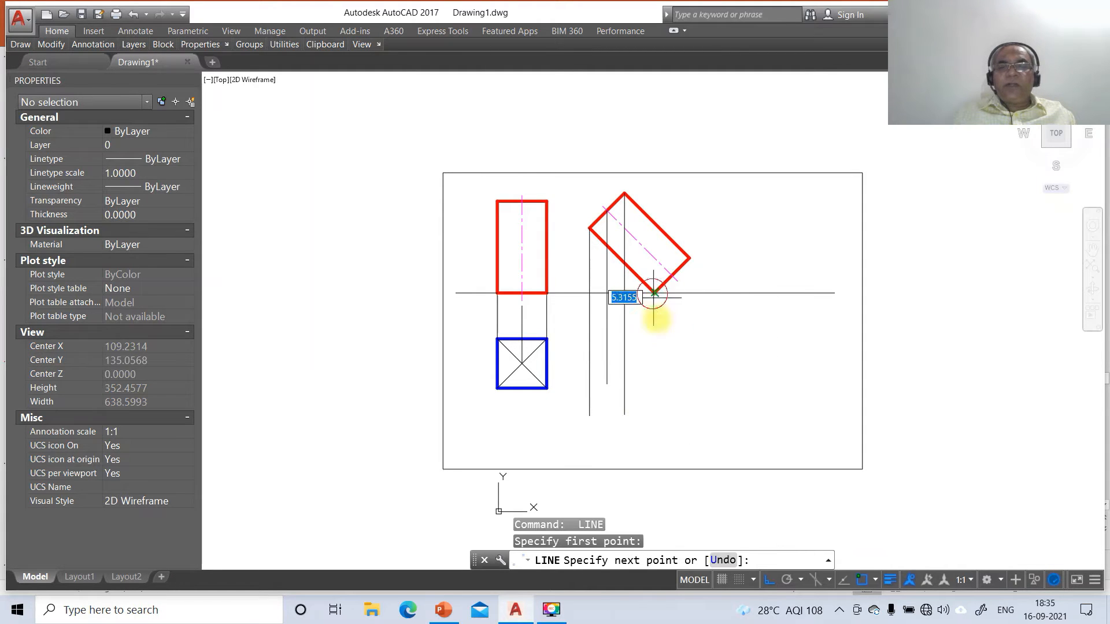
click(654, 417)
key(Return)
Draw vertical projectors from the axis's crossing with the tilted view's lower end edge and from its rightmost corner, past the square plan's lower level
key(Return)
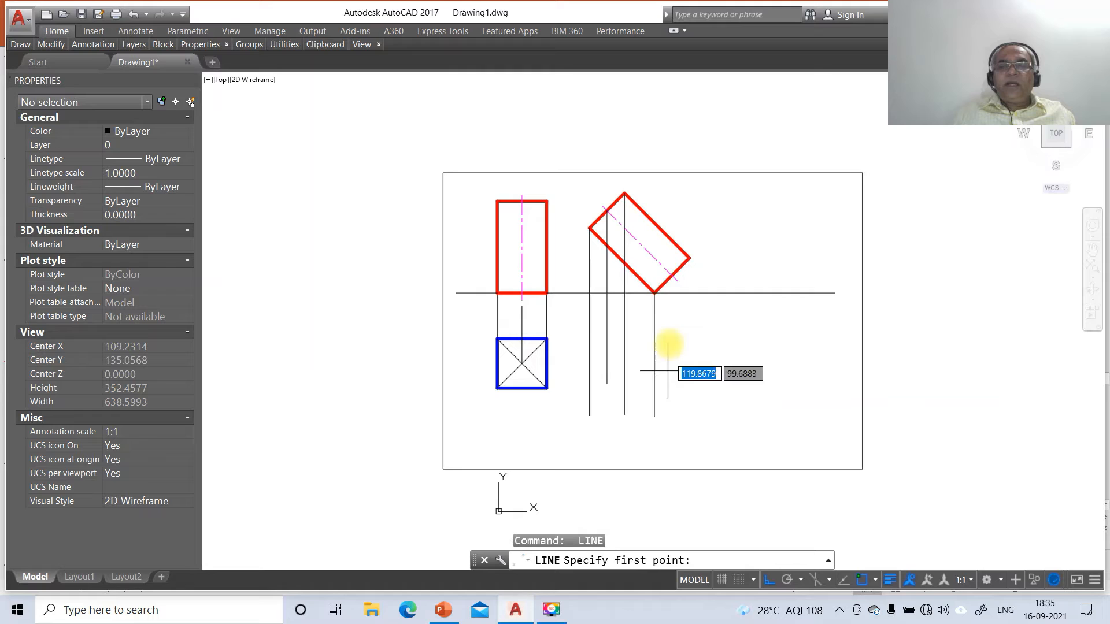
click(669, 276)
click(673, 397)
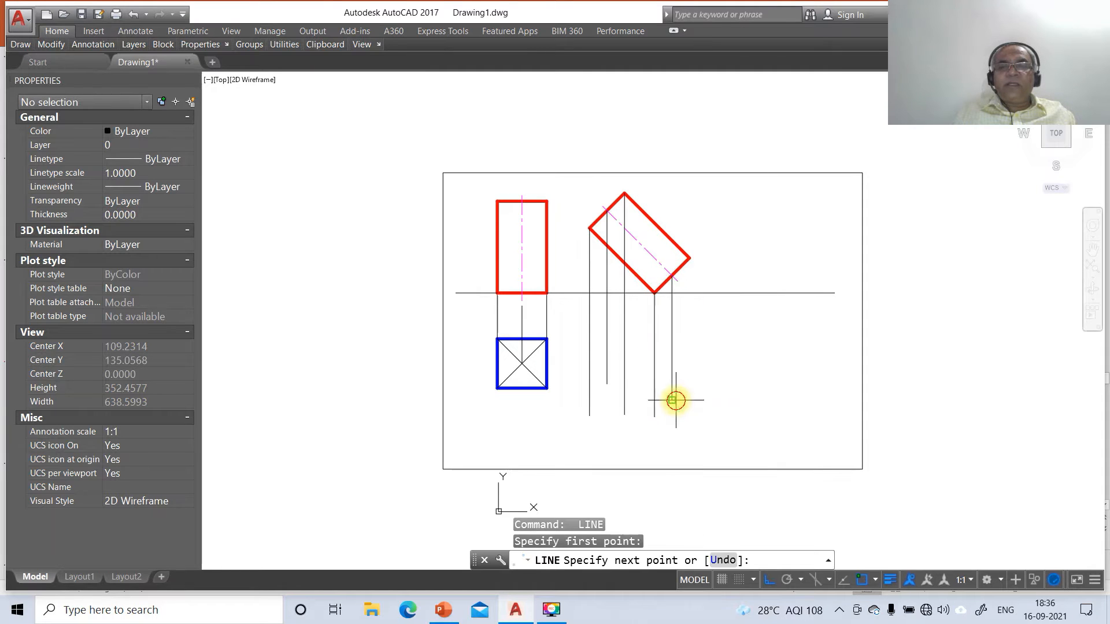
key(Return)
key(Return)
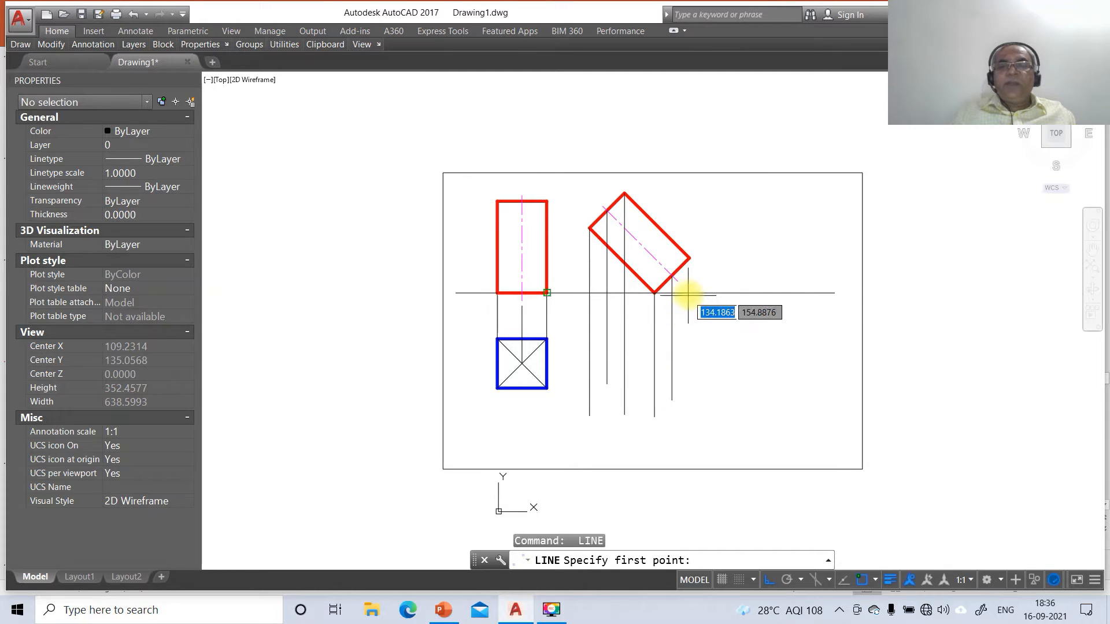
click(690, 258)
click(704, 413)
key(Return)
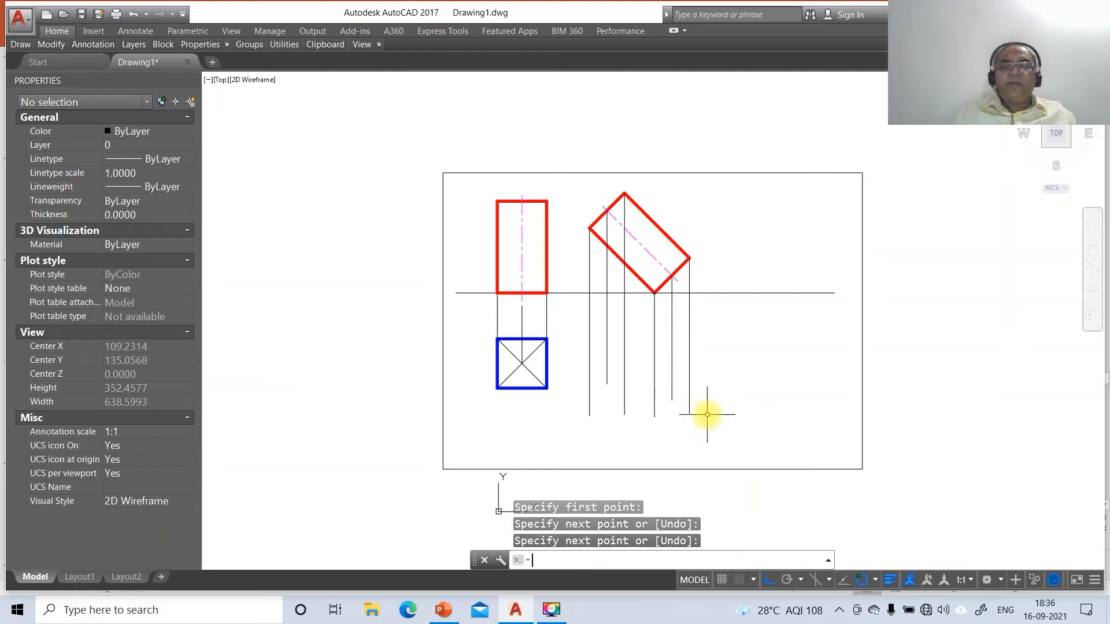
Draw horizontal projectors from the square's upper-right corner to the rightmost vertical projector and from its centre to the lower axis projector
key(Return)
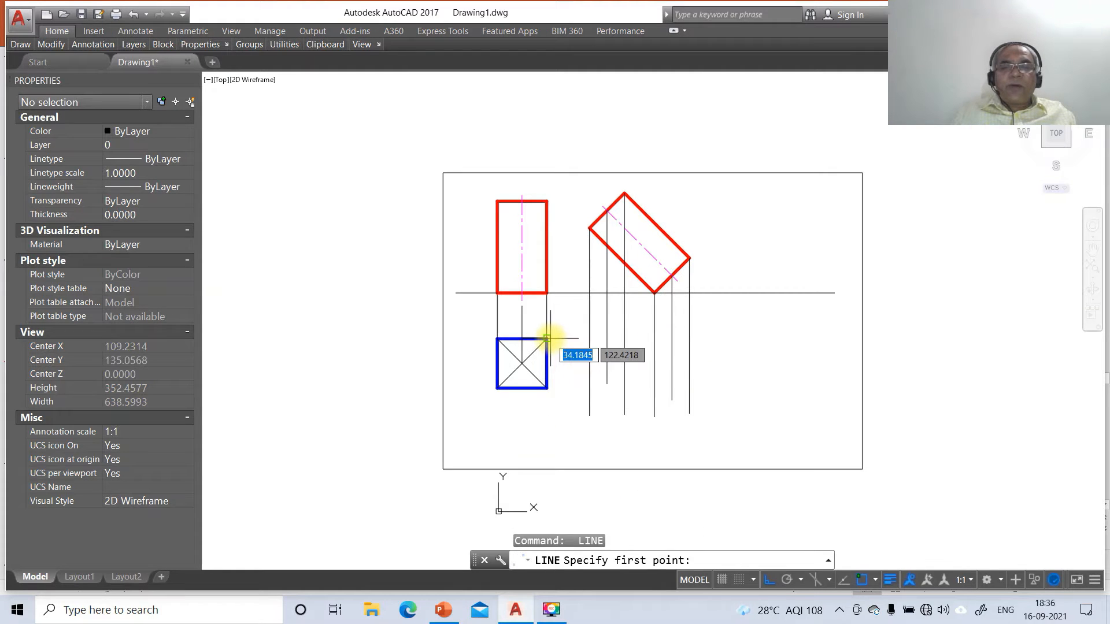
click(547, 338)
click(689, 339)
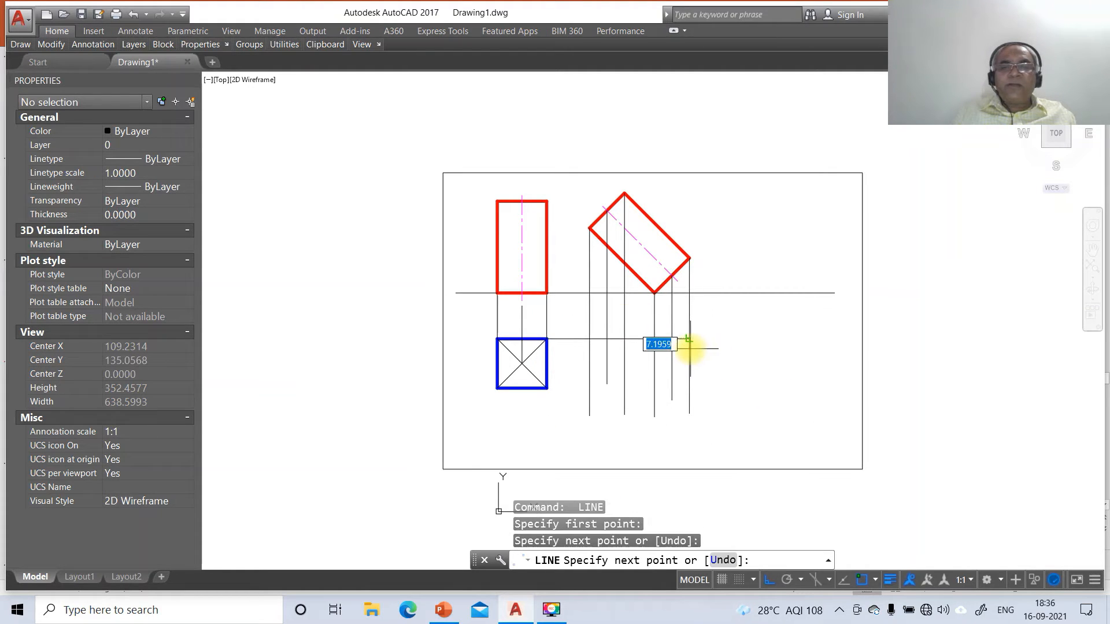
key(Return)
key(Return)
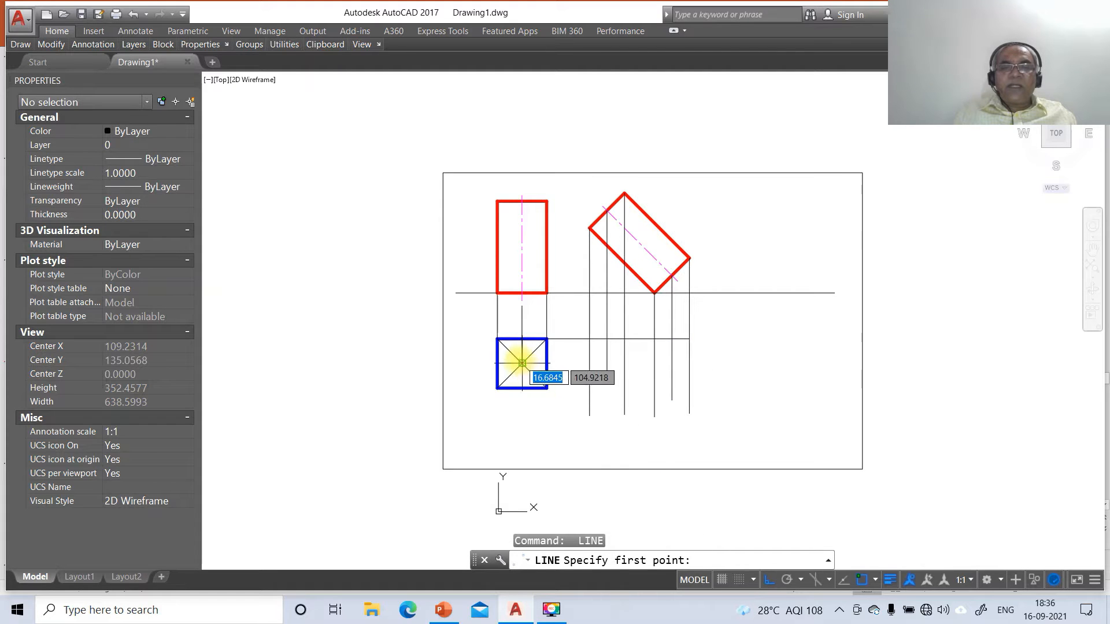
click(522, 363)
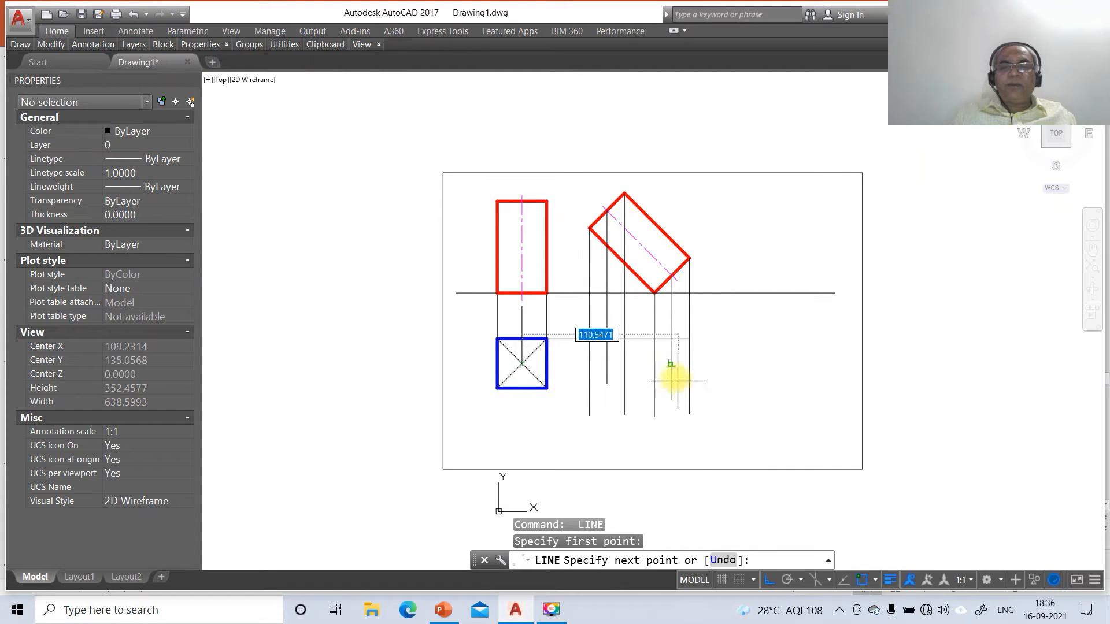
click(669, 373)
key(Return)
Draw a horizontal projector from the square's lower-right corner to the rightmost vertical projector
key(Return)
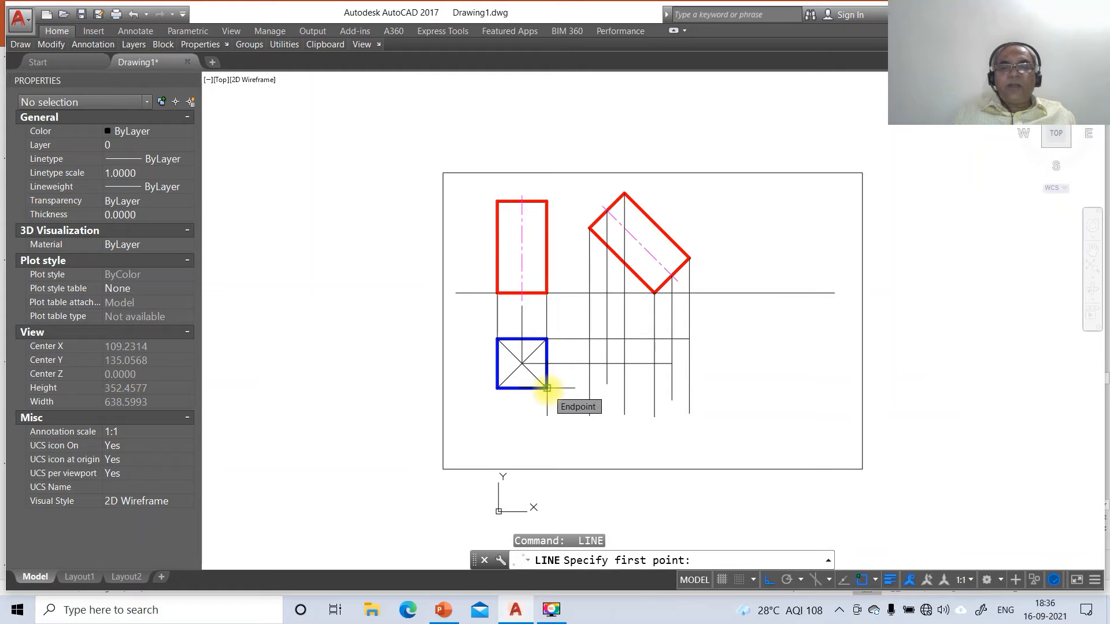
click(546, 388)
click(688, 388)
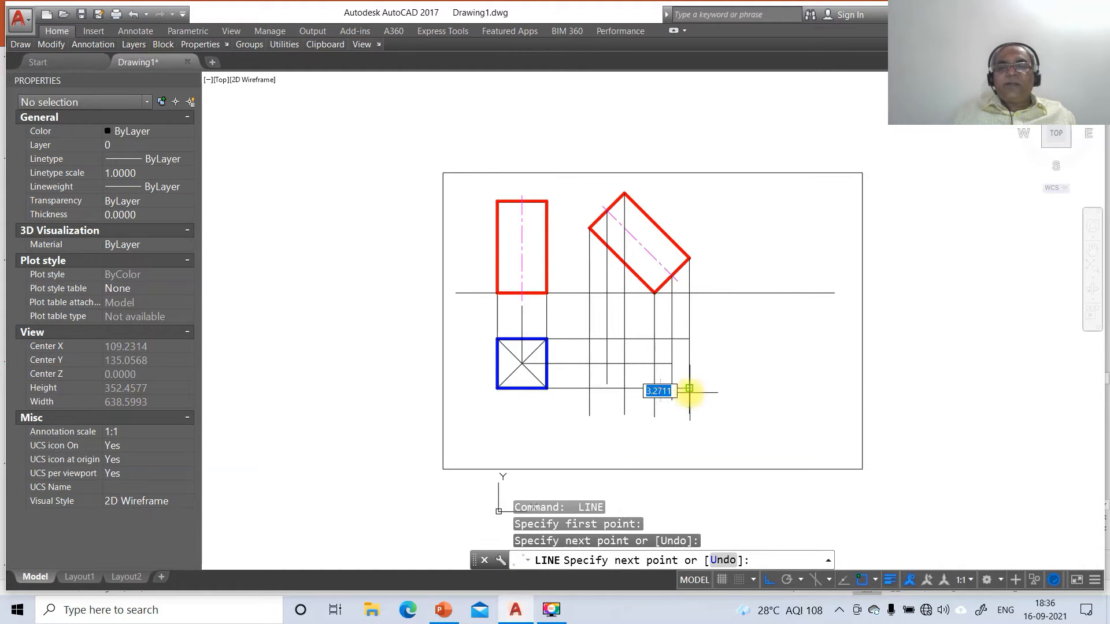
key(Return)
Trim the two vertical axis projectors below the horizontal projector from the square's centre
text(T)
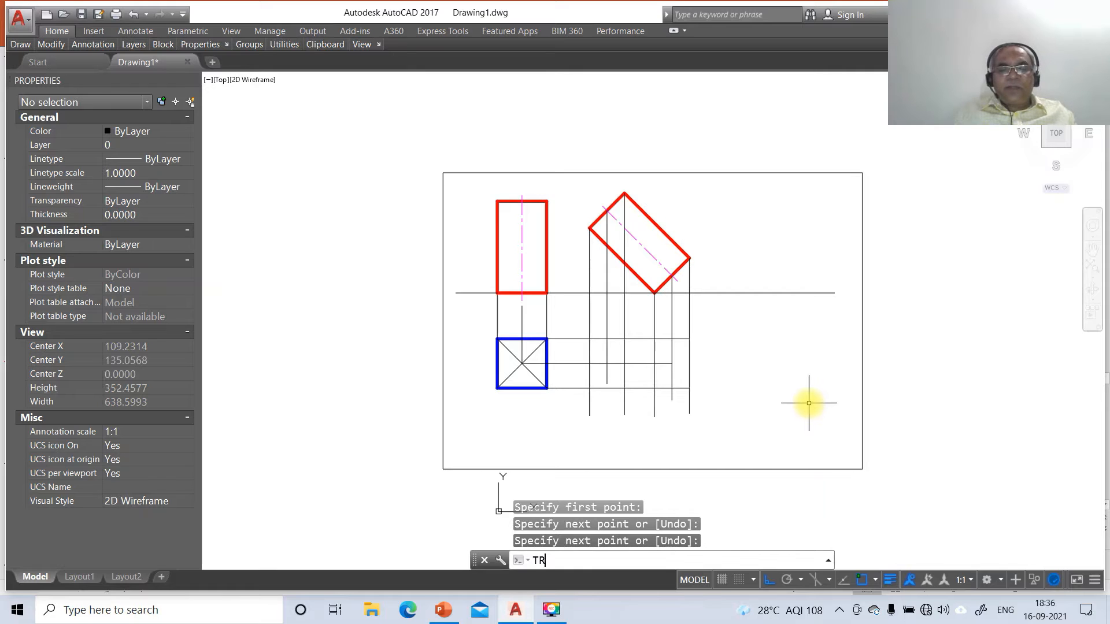
text(R)
key(Return)
click(640, 364)
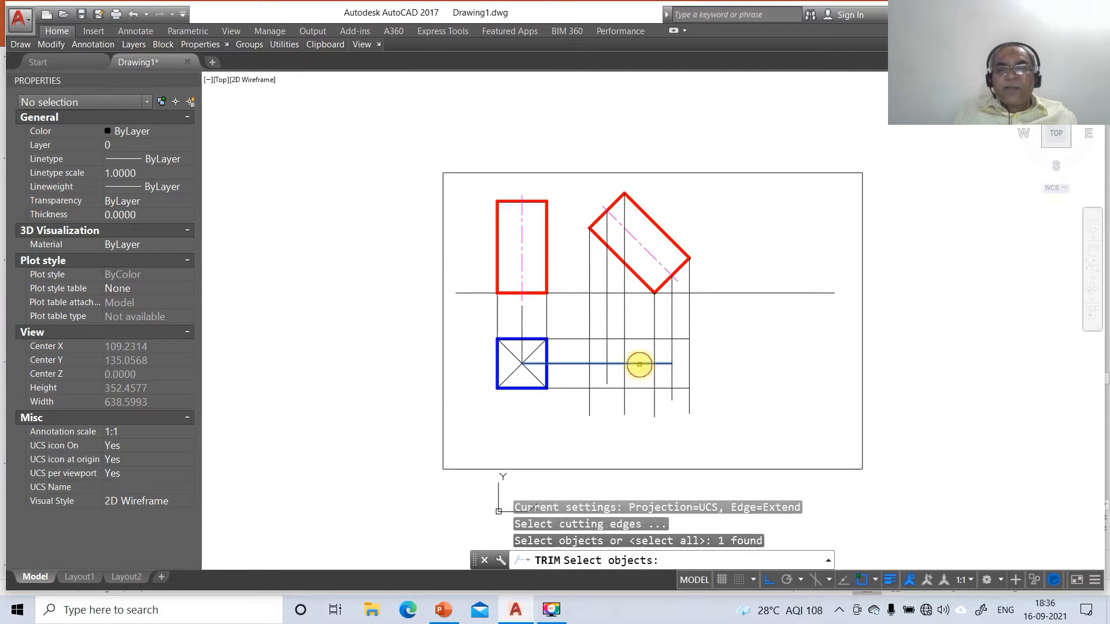
key(Return)
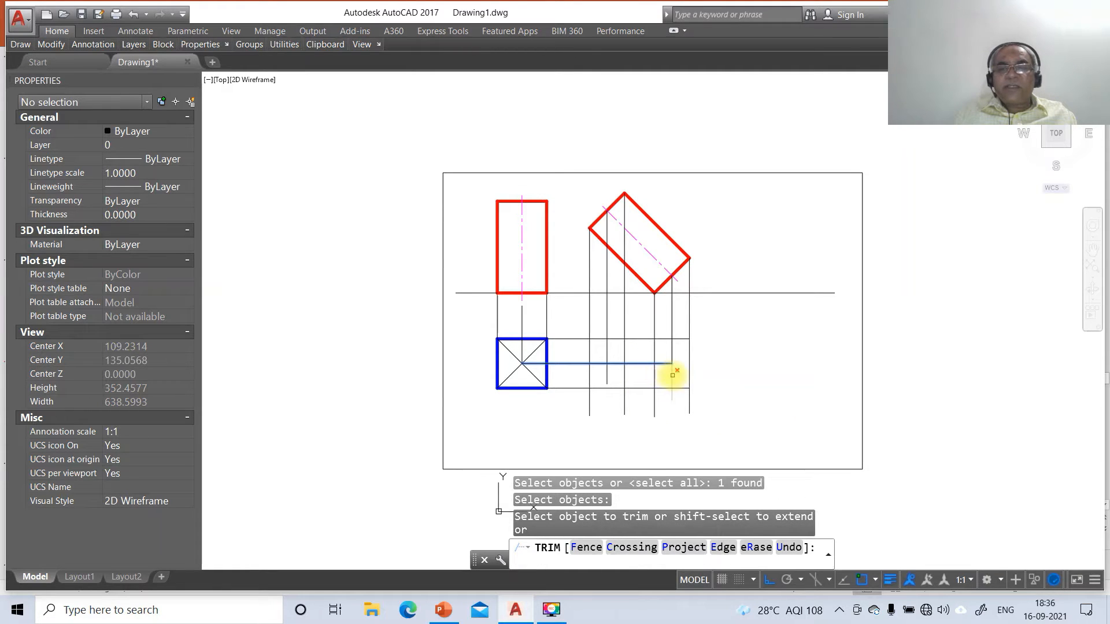
click(672, 374)
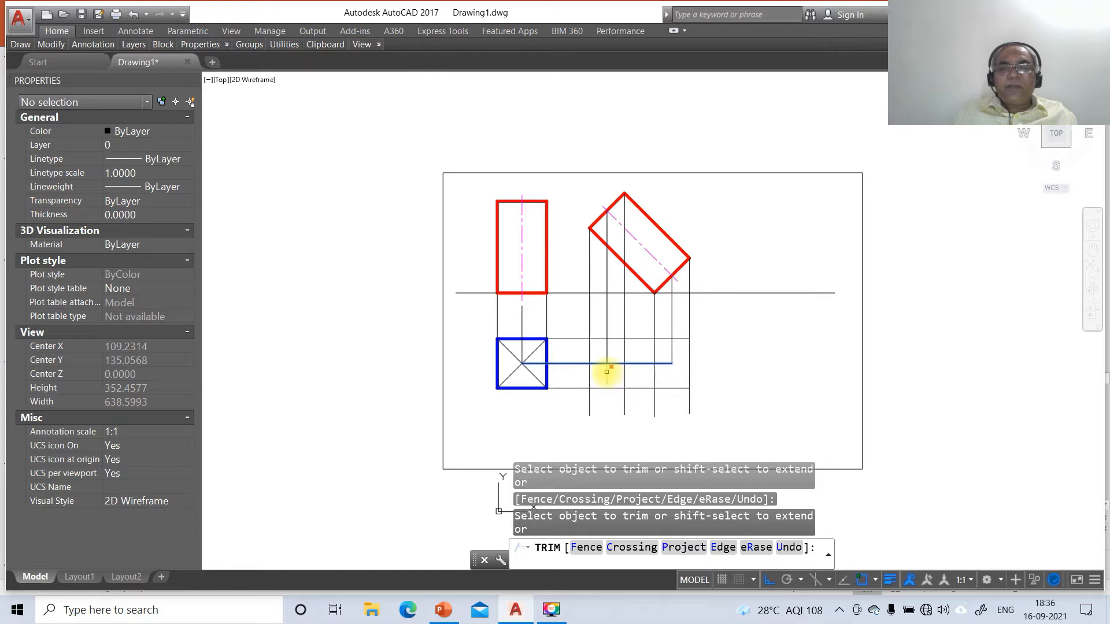
click(606, 372)
key(Return)
Trim the four longer vertical projectors below the horizontal projector from the square's lower-right corner
key(Return)
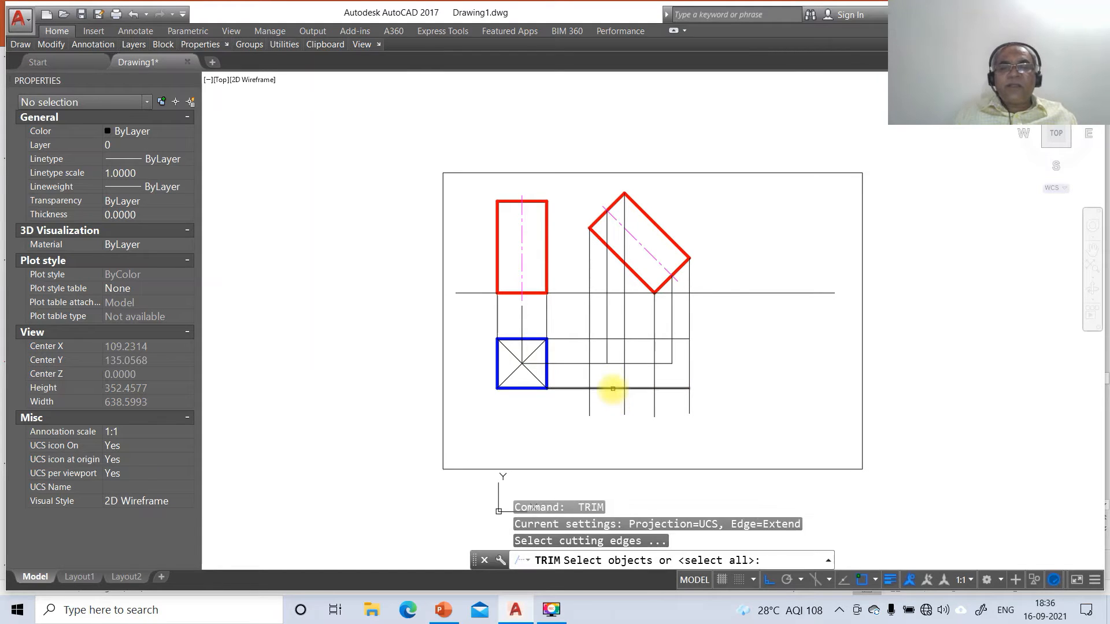
click(613, 388)
key(Return)
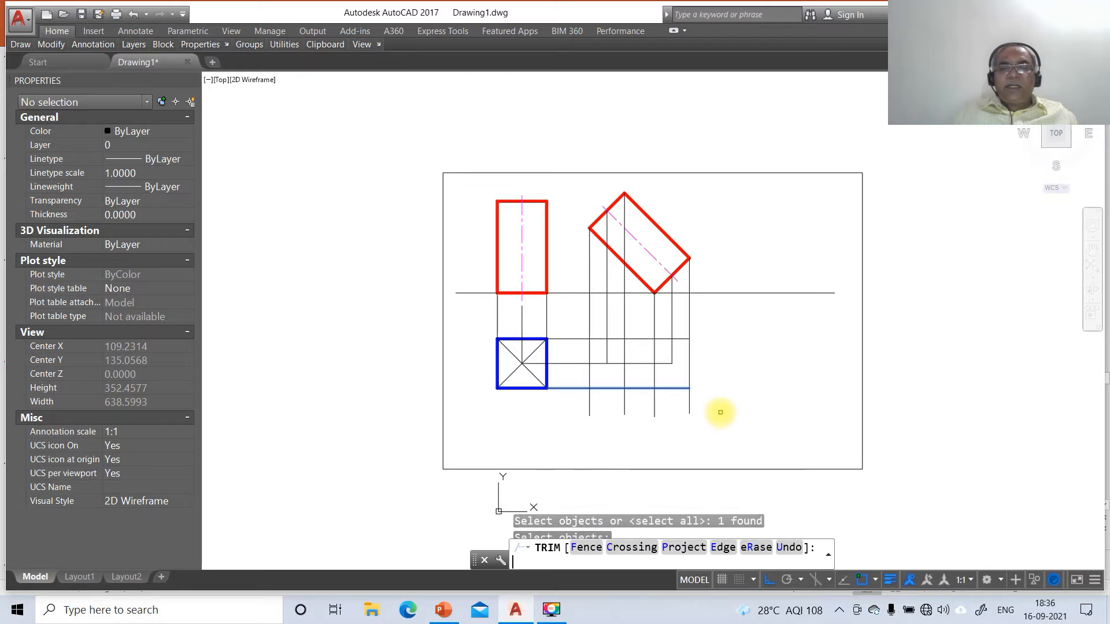
click(731, 397)
click(562, 420)
key(Return)
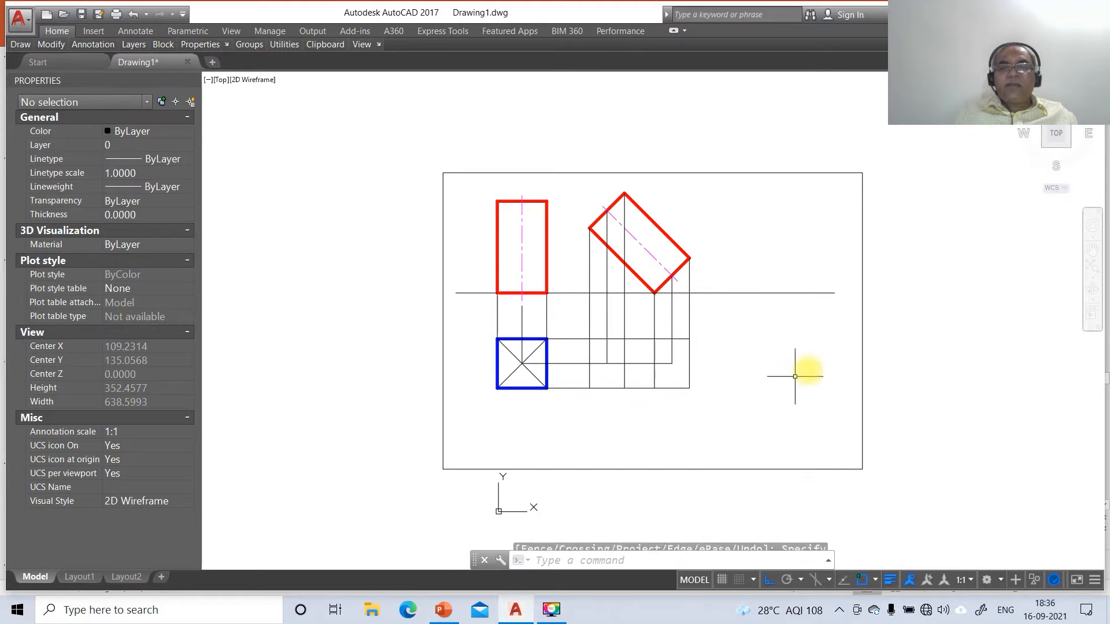
Break the upper horizontal projector at a single point, where it crosses the leftmost vertical projector
text(br)
key(Return)
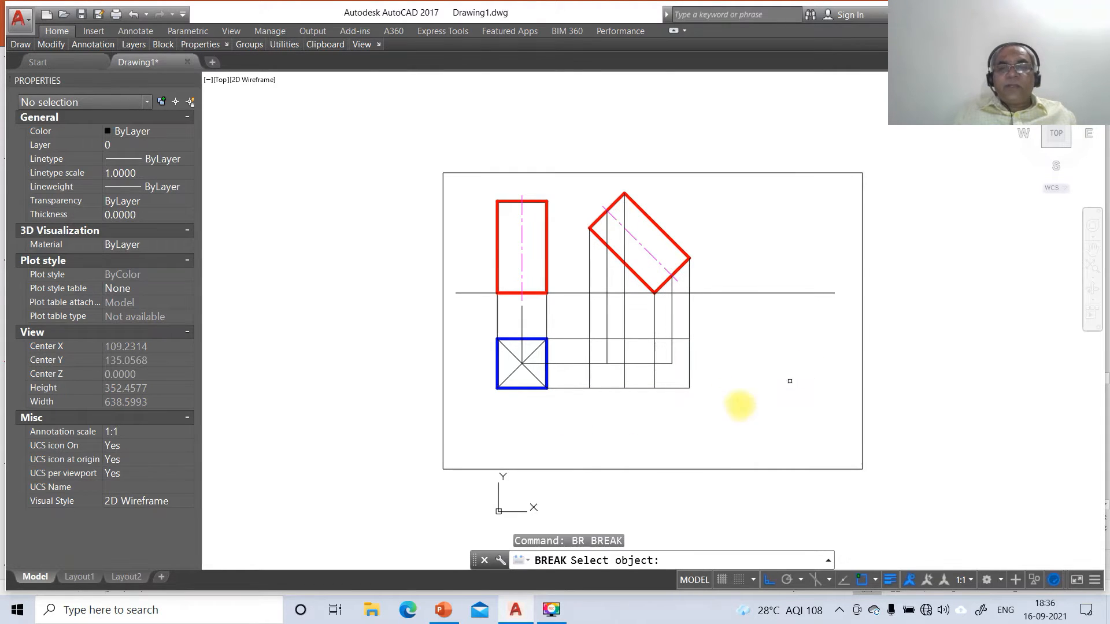
click(594, 339)
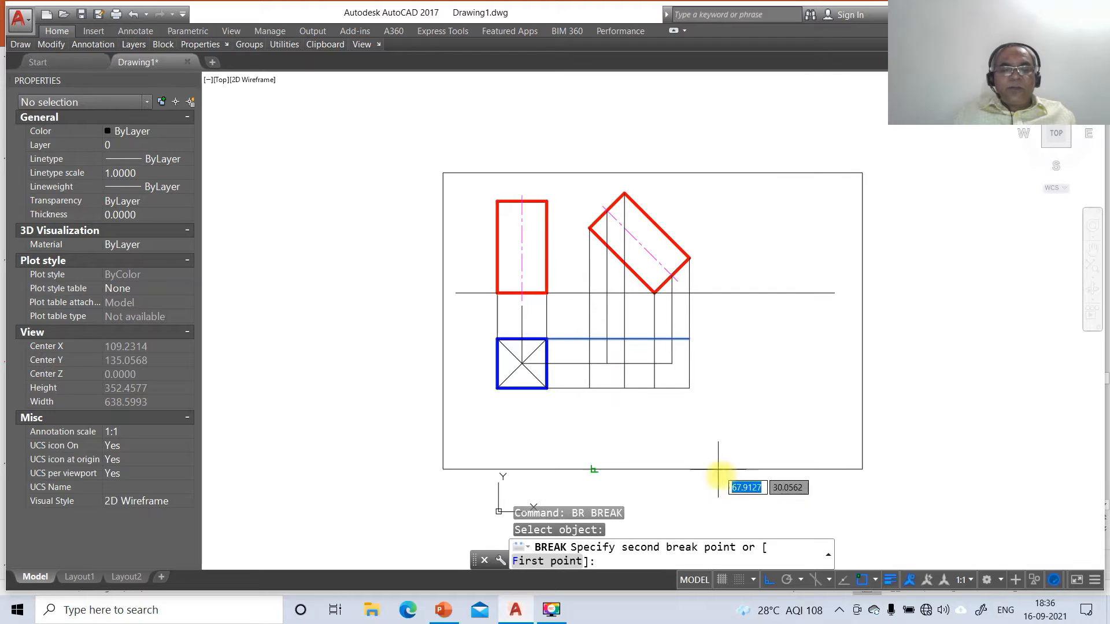
text(f)
key(Return)
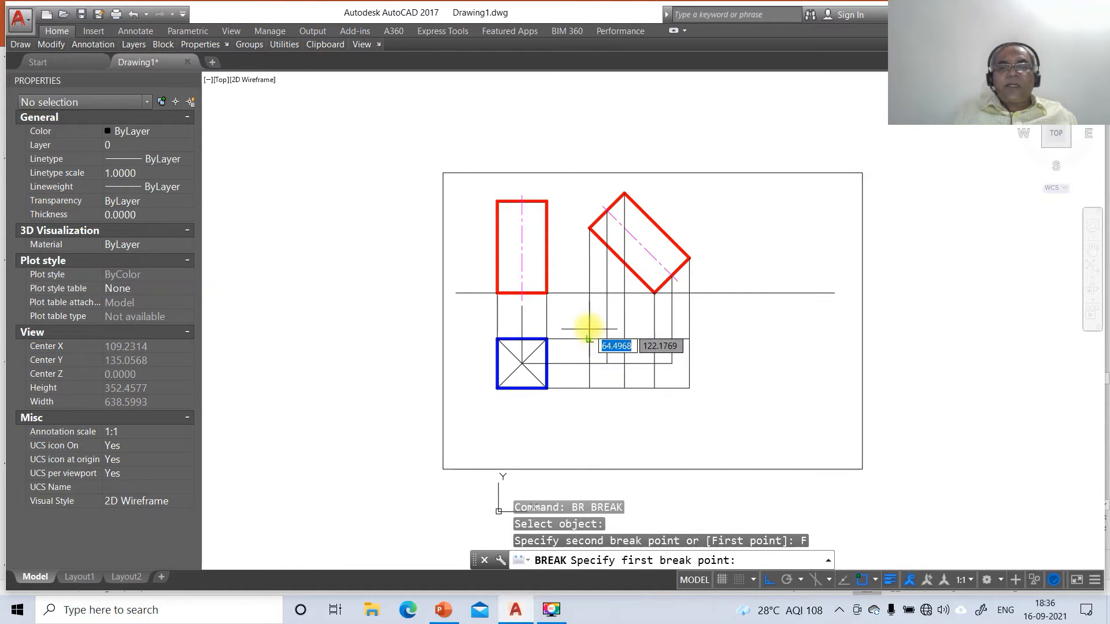
click(590, 339)
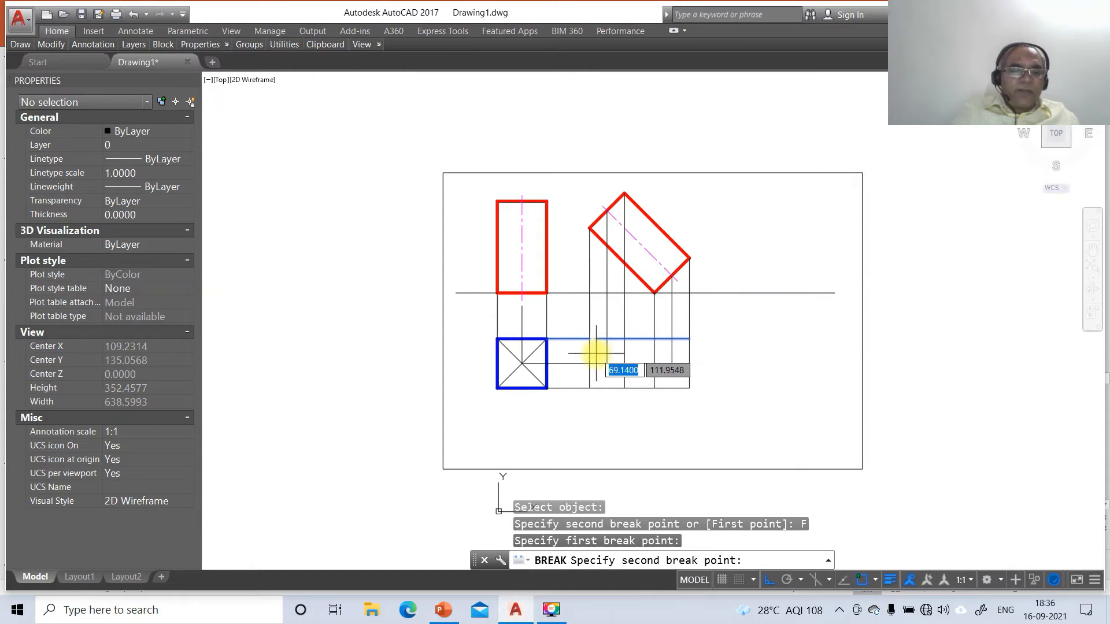
text(@)
key(Return)
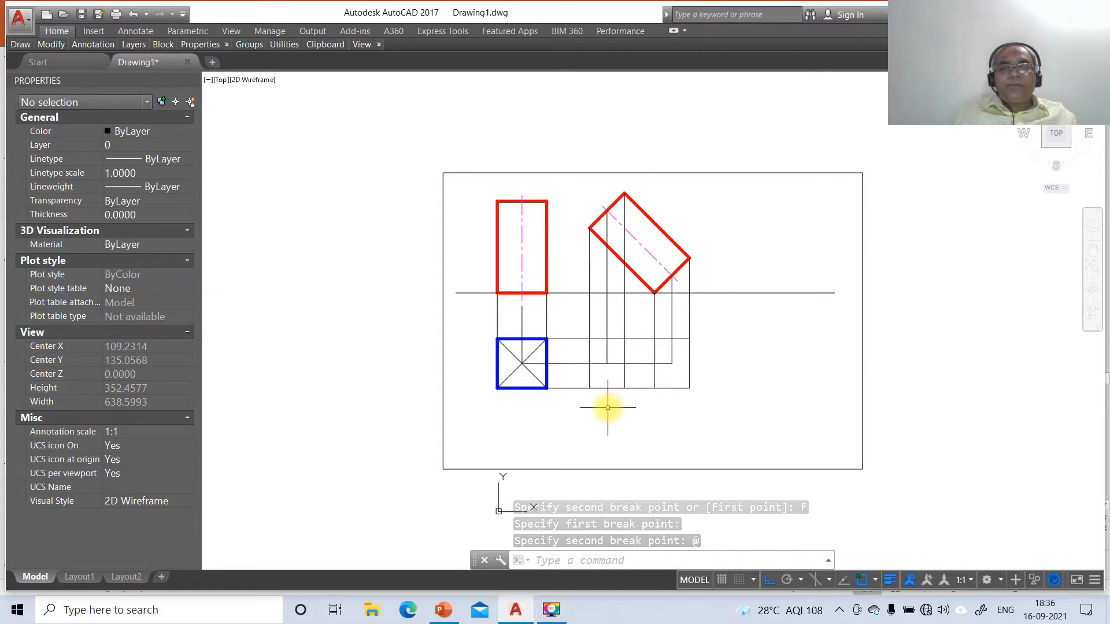
key(Escape)
key(Escape)
Break the centre horizontal projector at a single point, where it meets the left axis projector
key(Return)
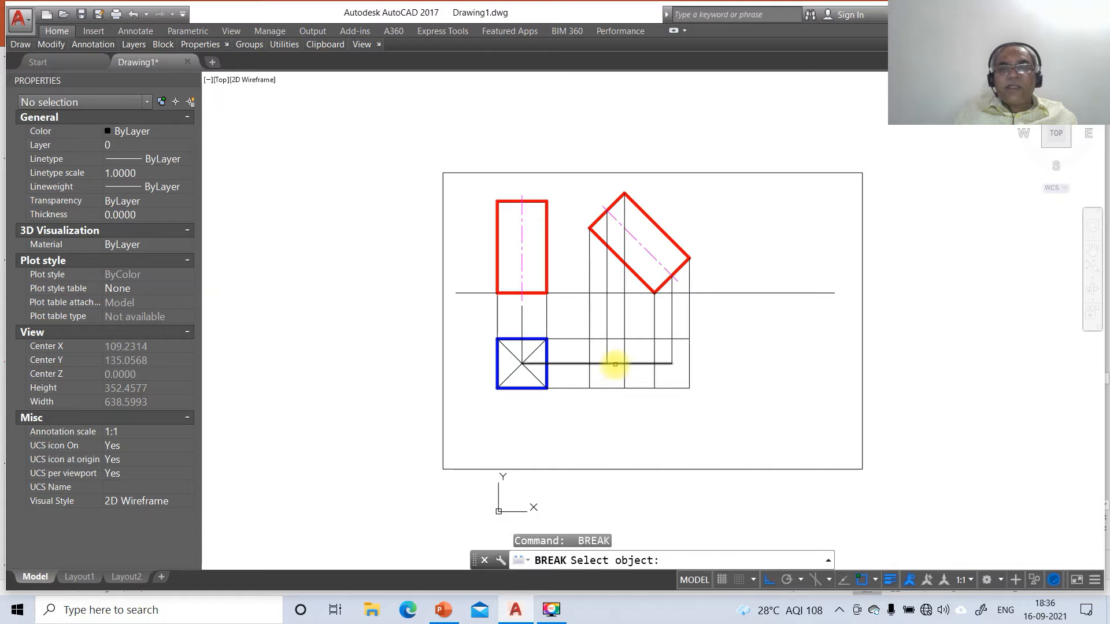
click(615, 364)
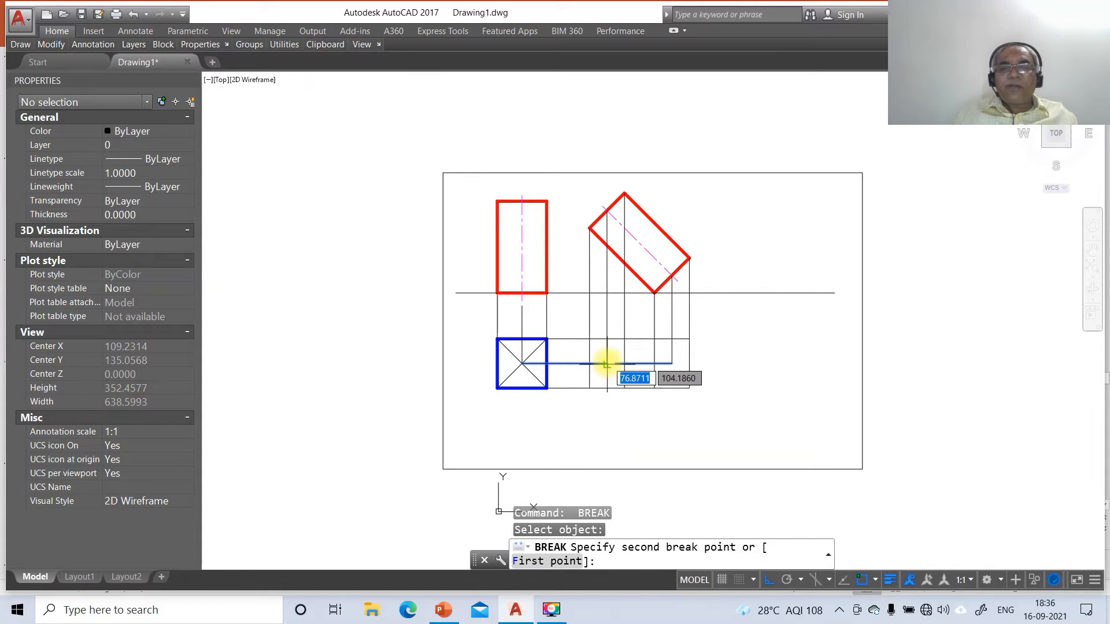
text(F)
key(Return)
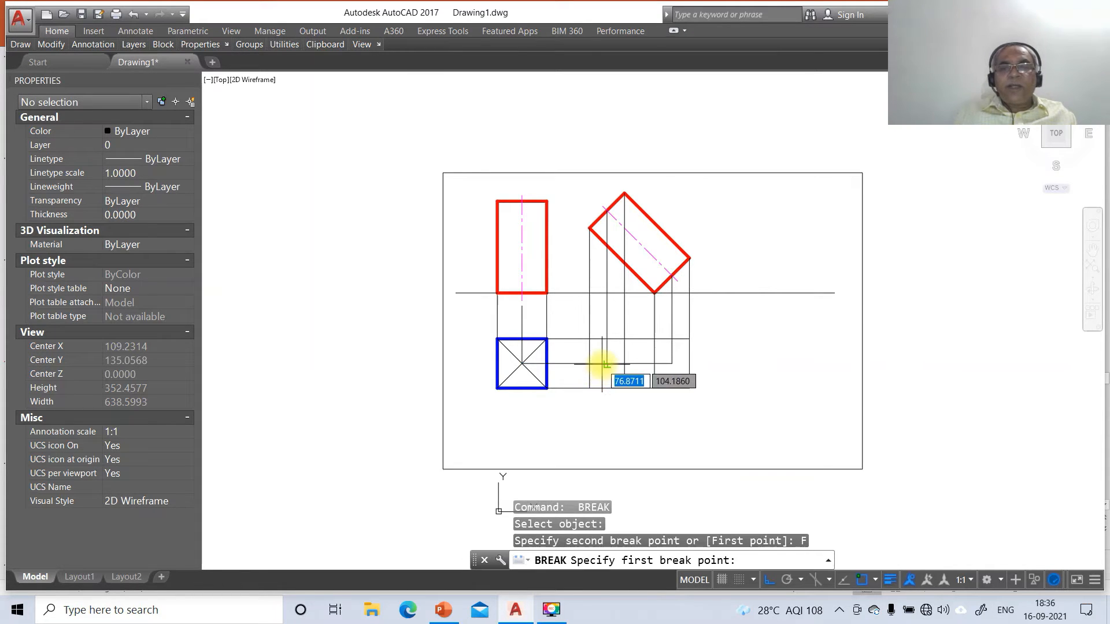
click(605, 364)
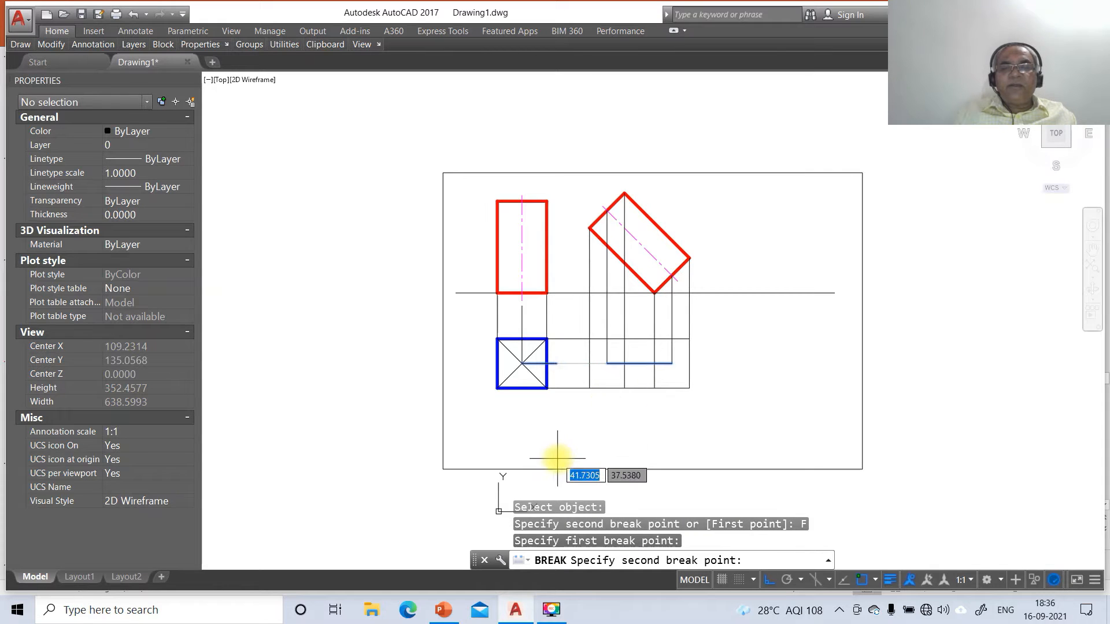
text(@)
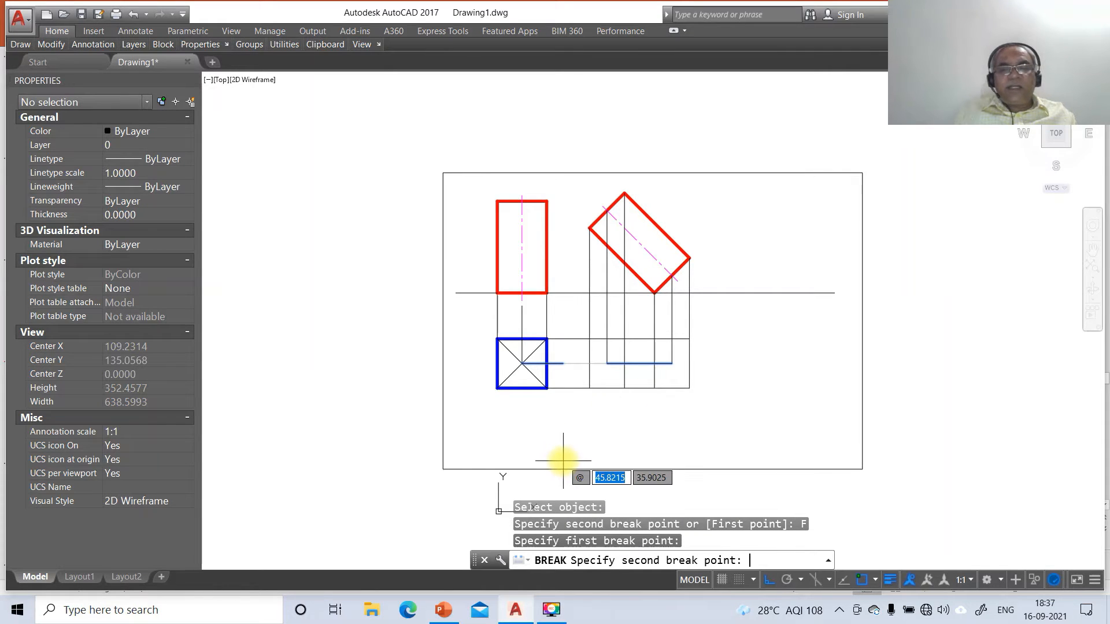
key(Return)
Break the lower horizontal projector at a single point, where it meets the leftmost vertical projector
key(Return)
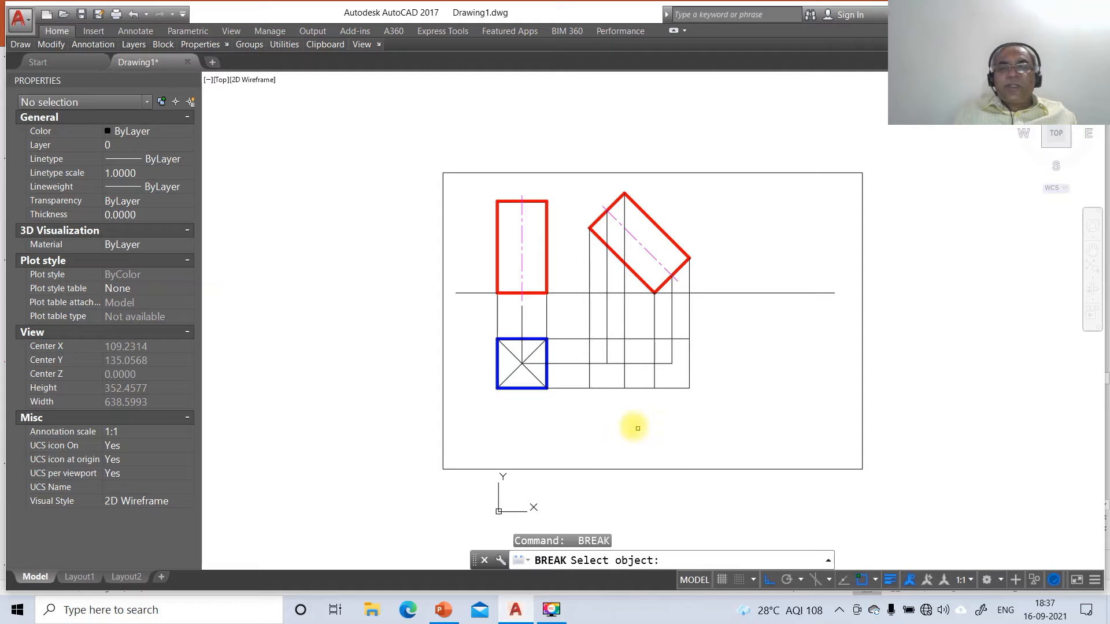
click(602, 387)
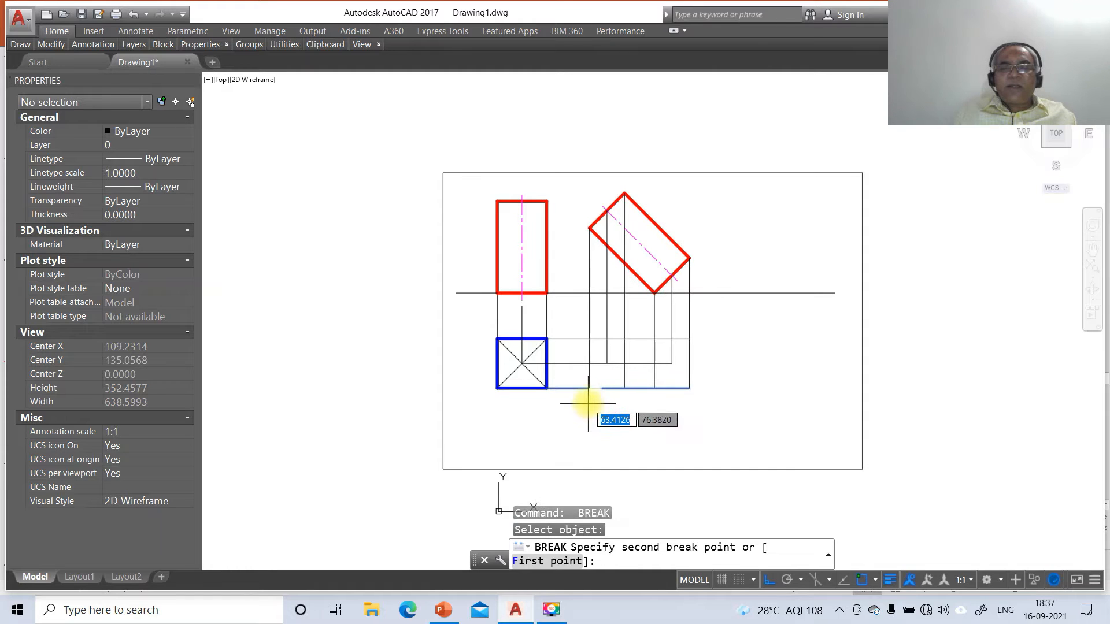
text(f)
key(Return)
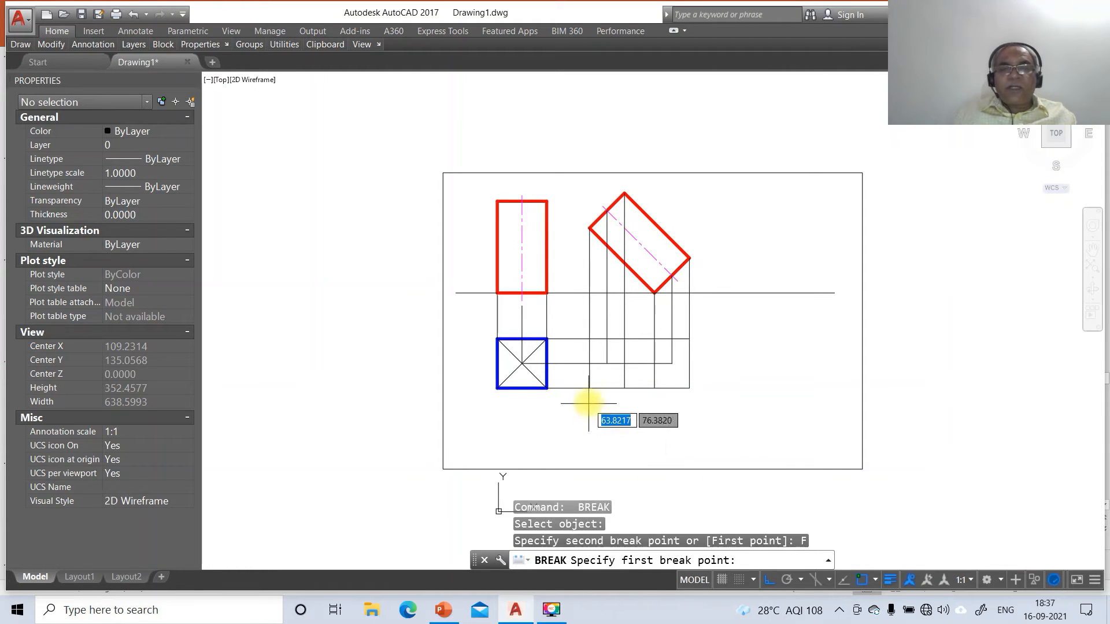
click(589, 387)
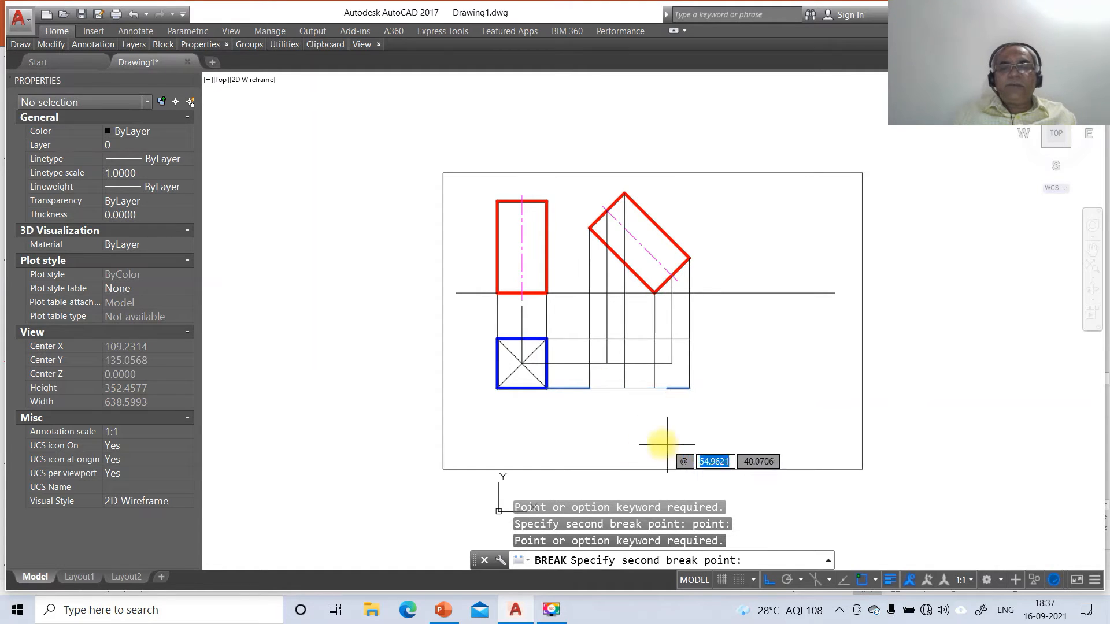
click(619, 432)
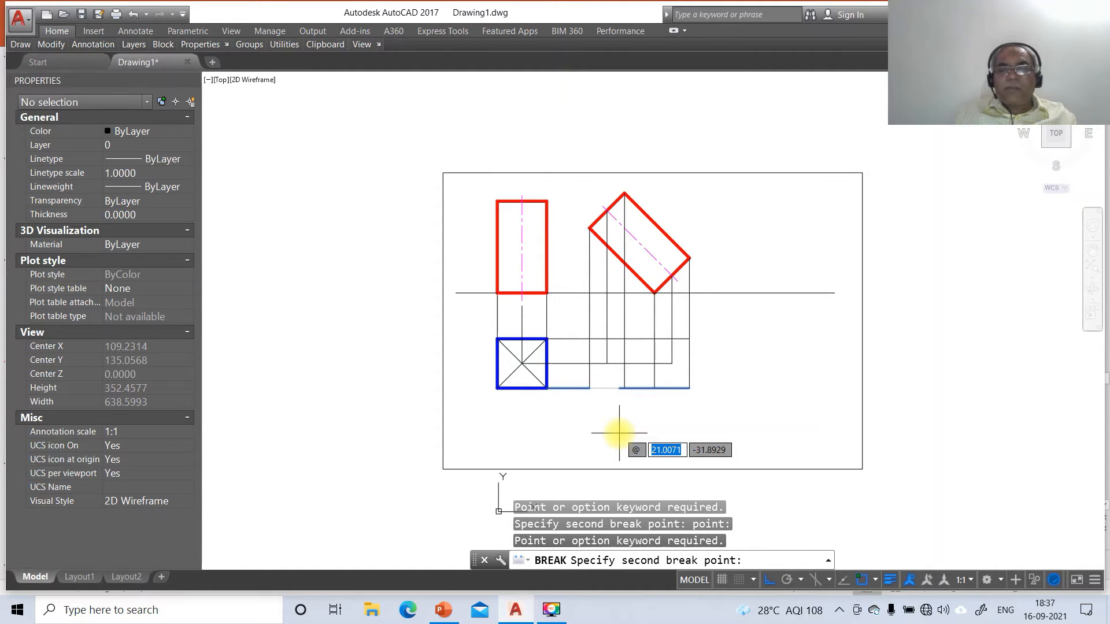
key(Escape)
Break the leftmost vertical projector at a single point on the upper horizontal projector
key(Return)
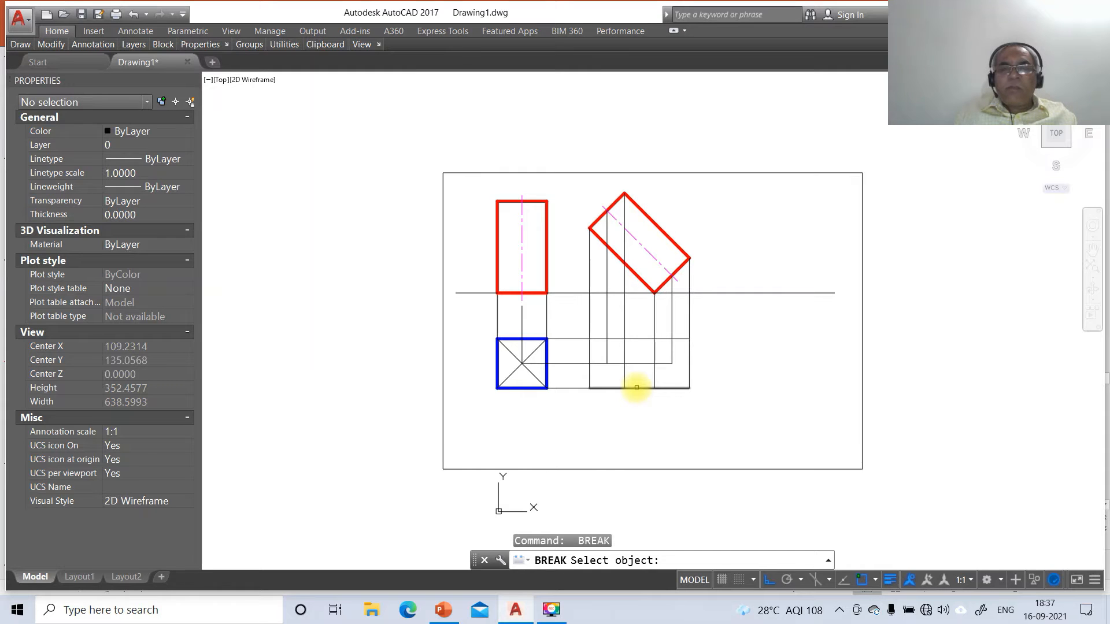
click(590, 352)
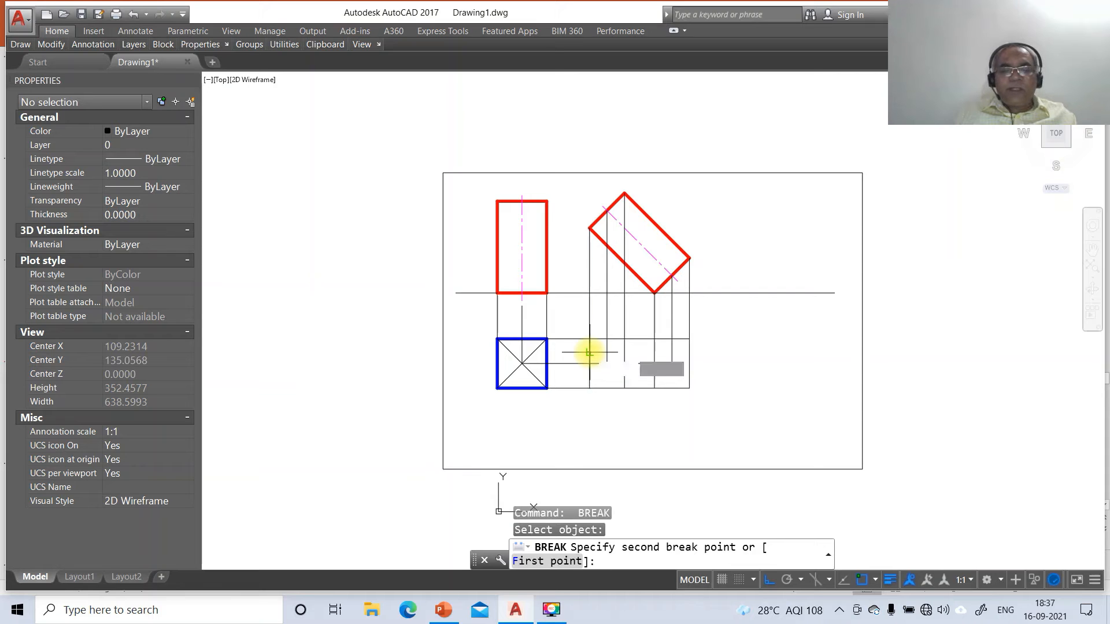
text(F)
key(Return)
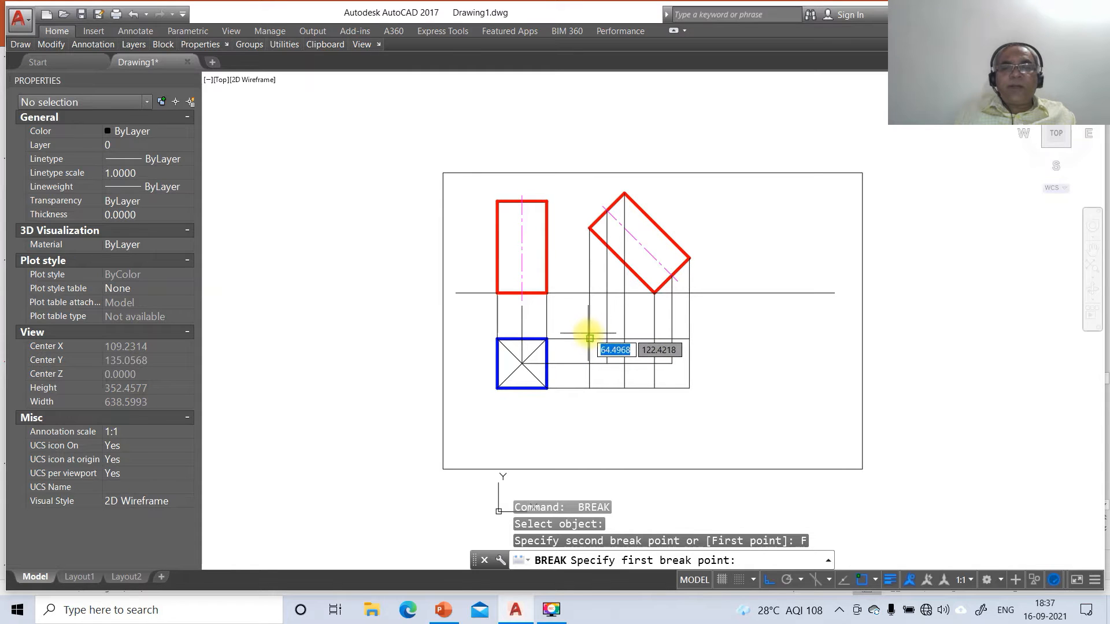
click(589, 338)
click(589, 338)
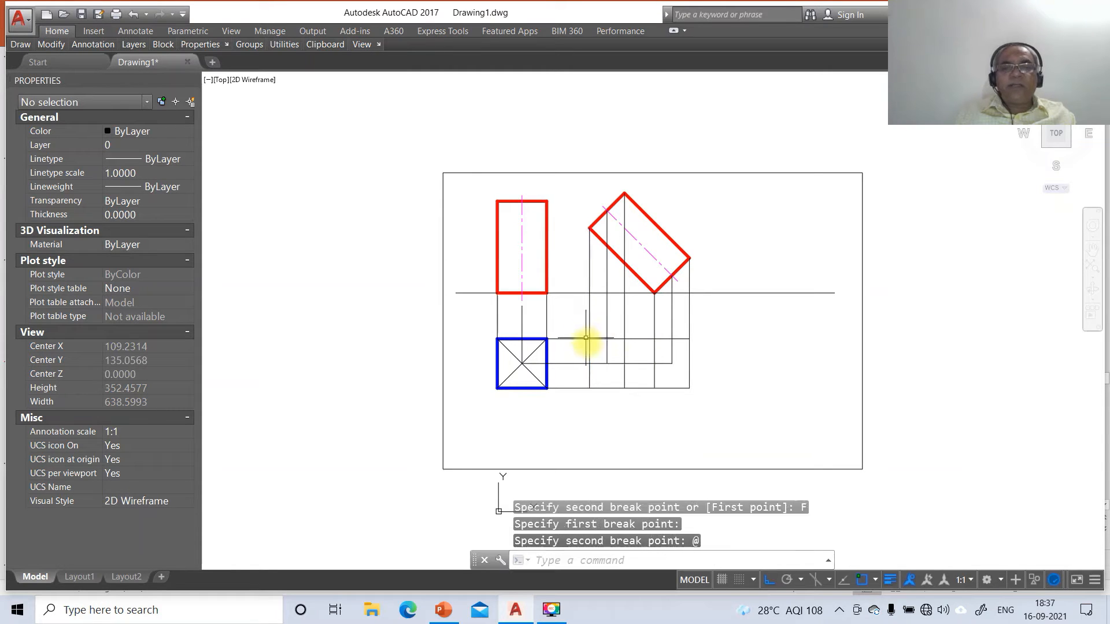
Break the vertical projector from the tilted view's topmost corner at a single point on the upper horizontal projector
key(Return)
click(625, 350)
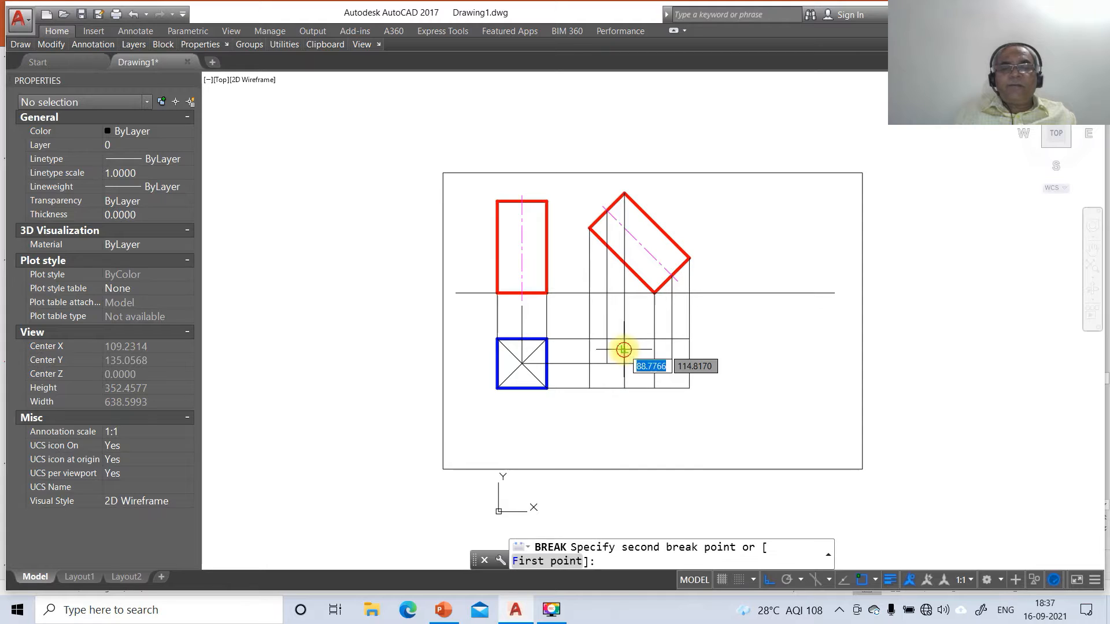
text(F)
key(Return)
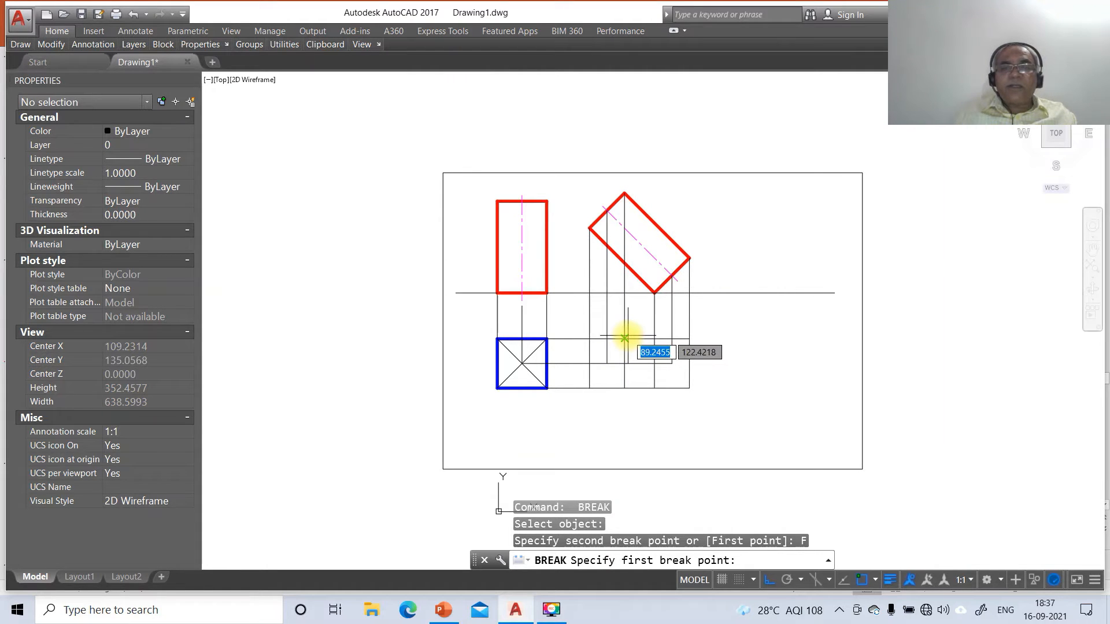
click(625, 337)
key(Return)
key(Return)
text(@)
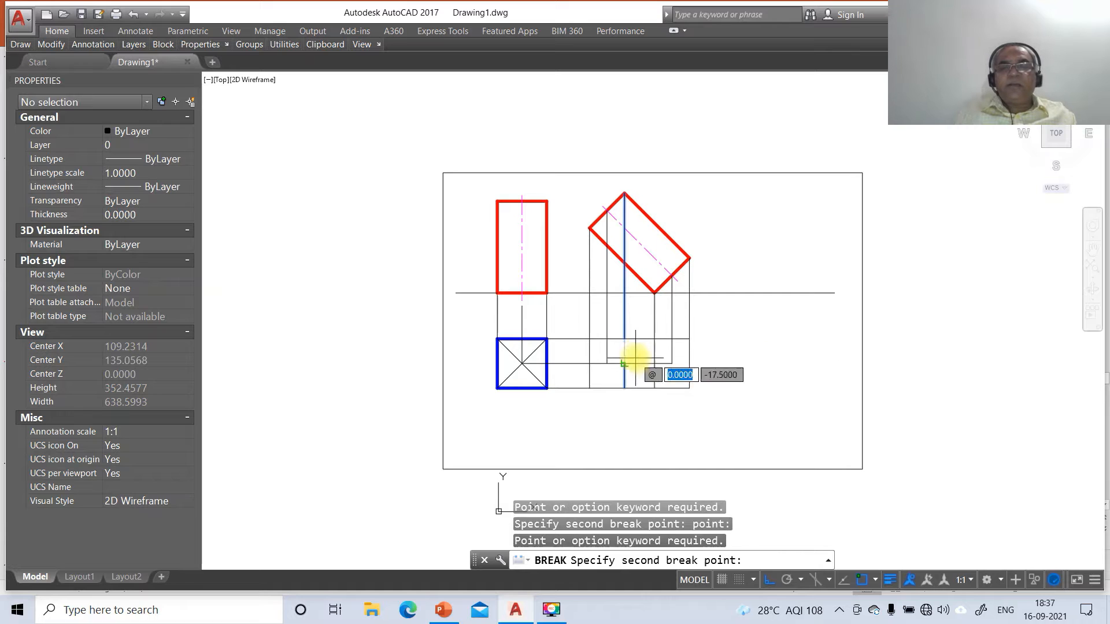
key(Return)
Break the vertical projector from the tilted view's bottommost corner at a single point on the upper horizontal projector
key(Return)
click(652, 347)
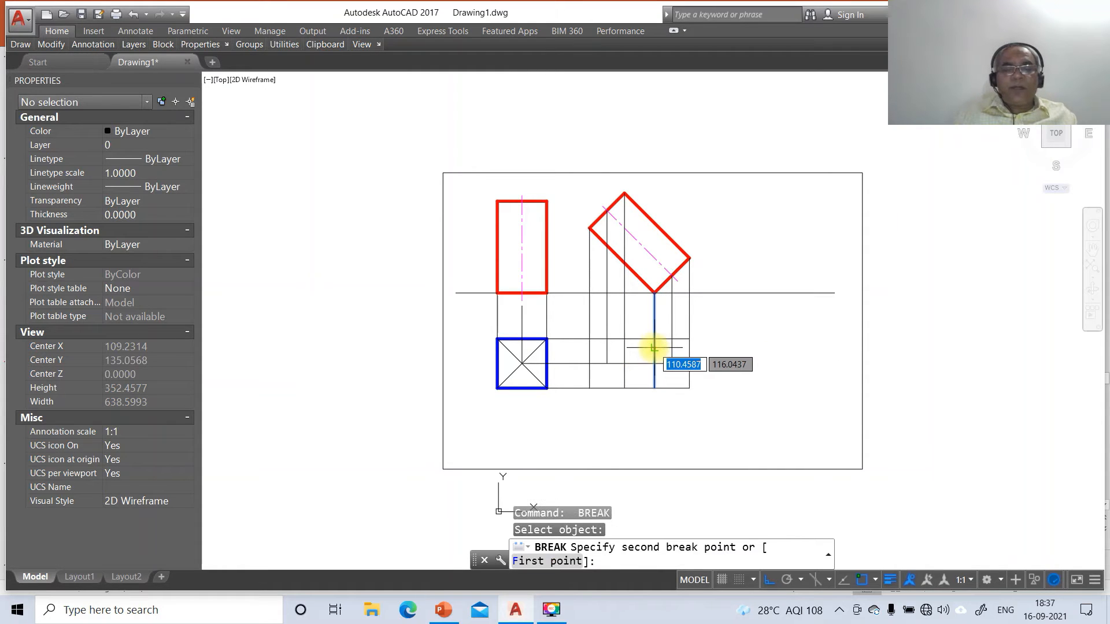
text(F)
key(Return)
click(654, 338)
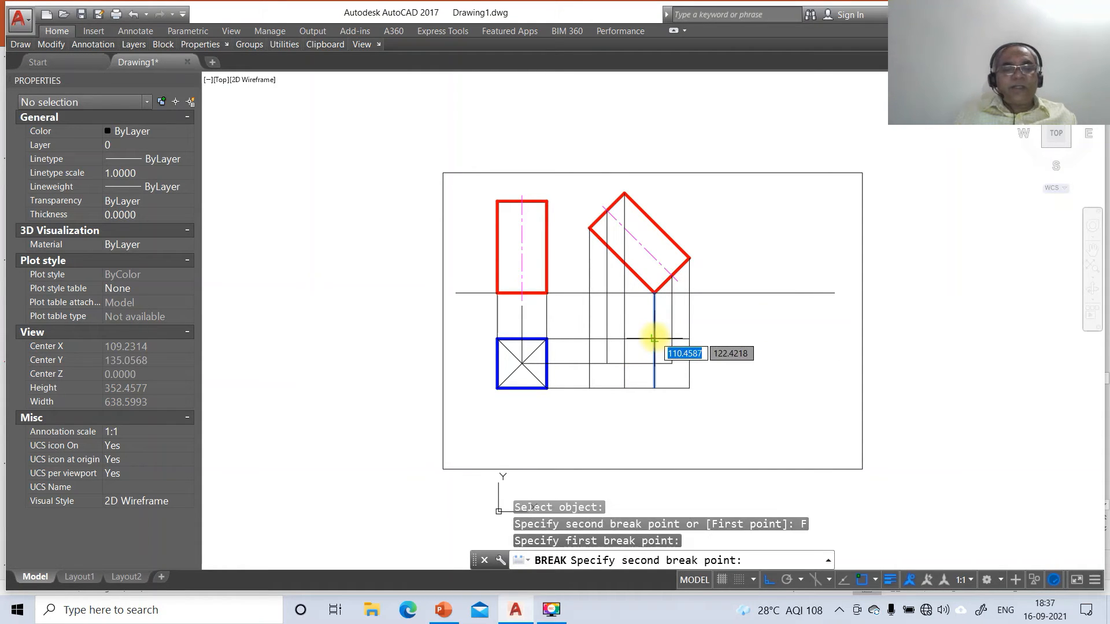
key(Return)
text(@)
key(Return)
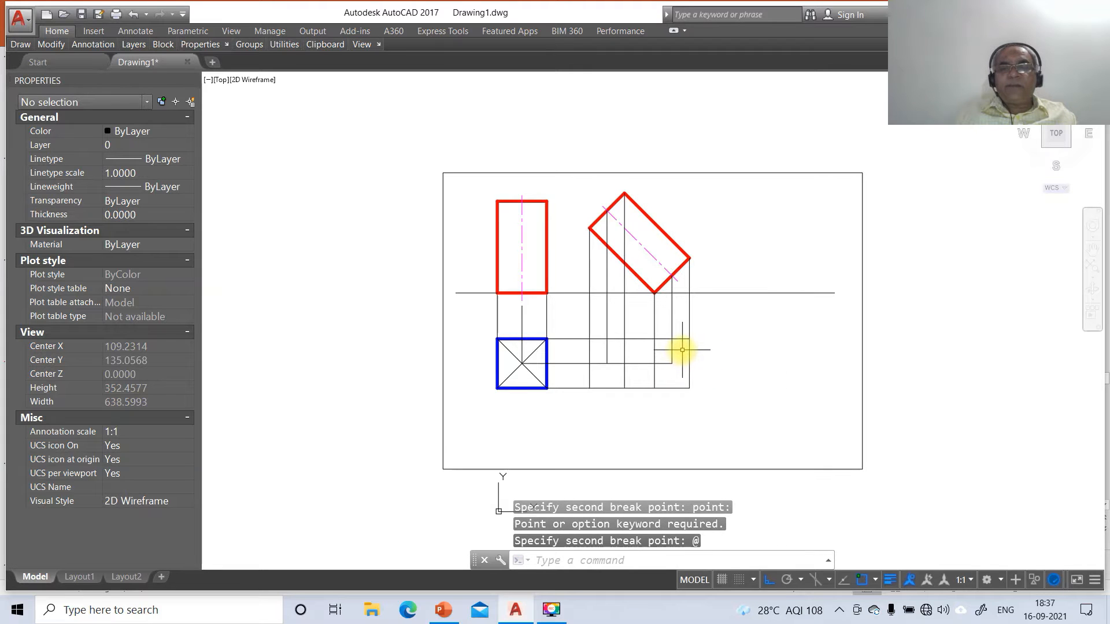
Break the rightmost vertical projector at a single point, where it meets the upper horizontal projector
key(Return)
click(688, 355)
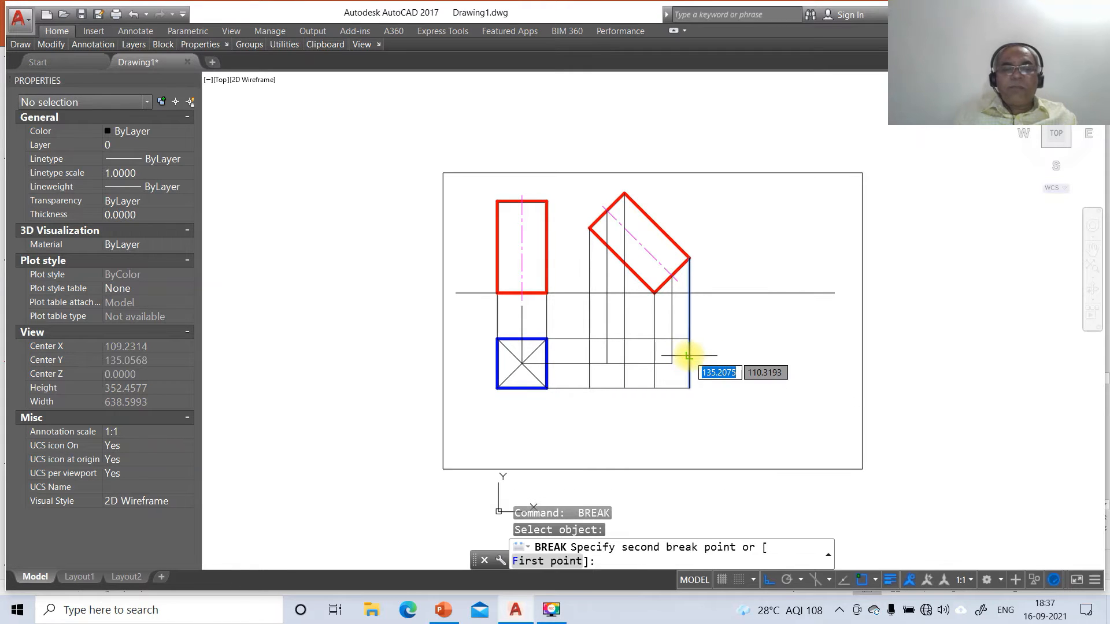
text(F)
key(Return)
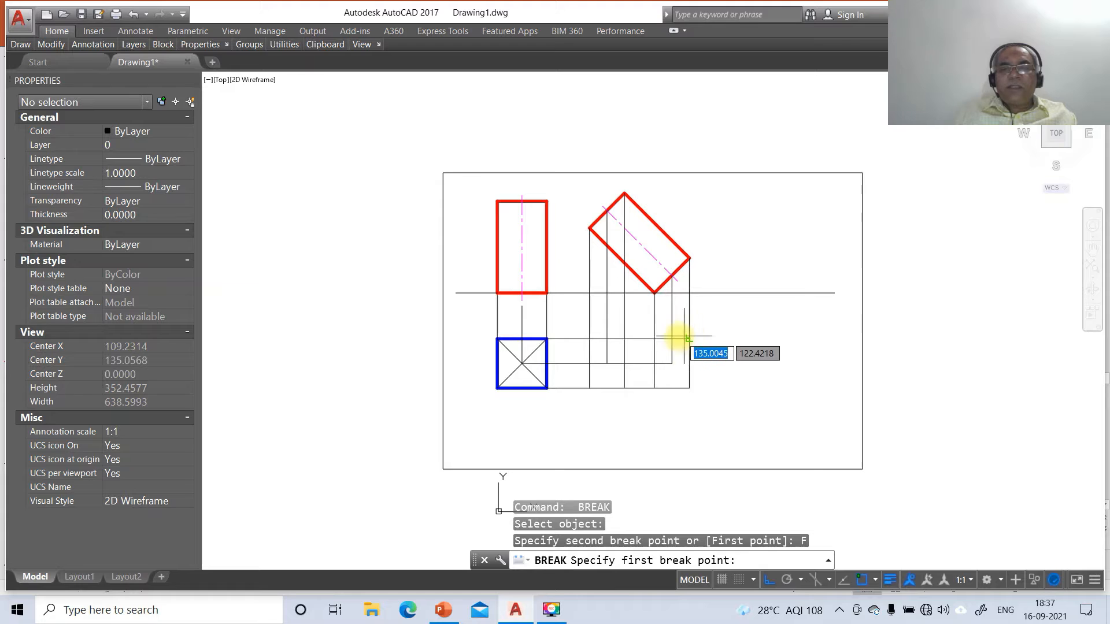
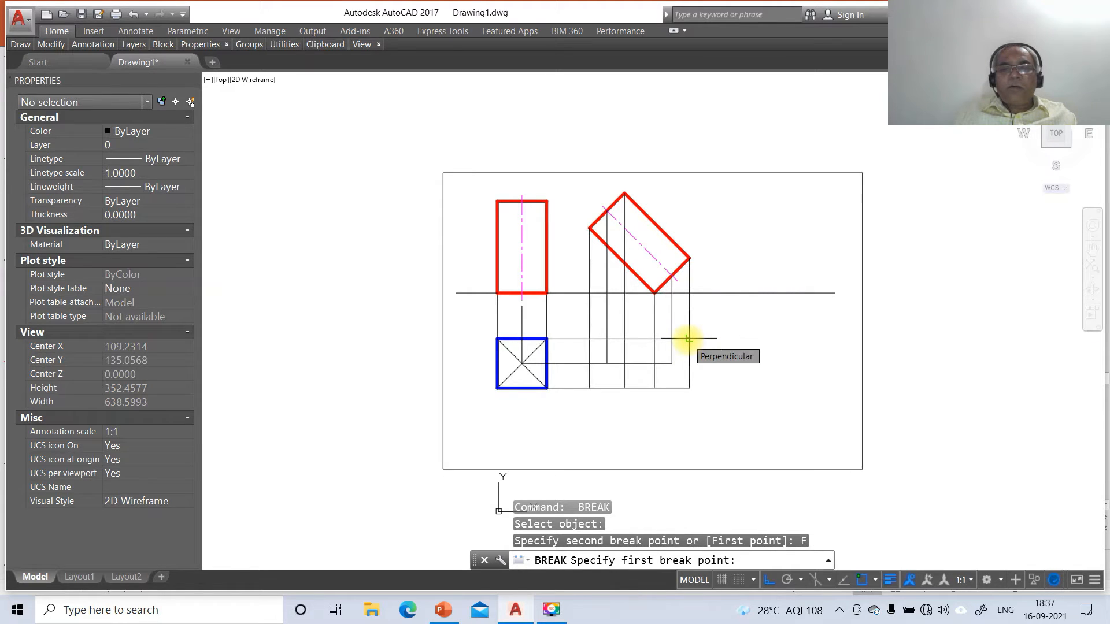
click(688, 339)
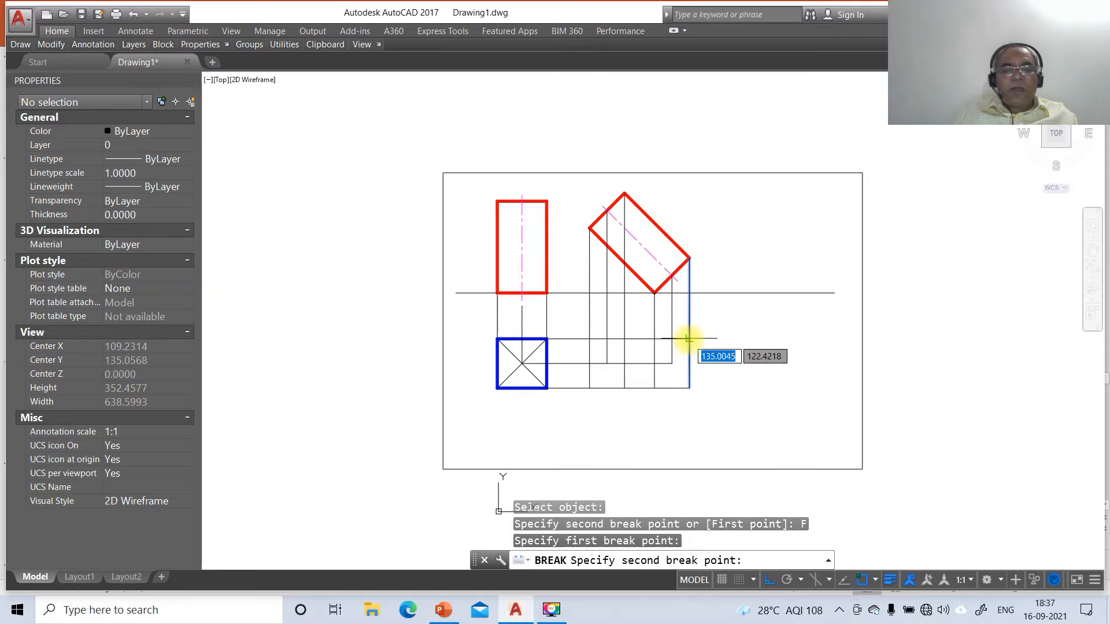
key(F8)
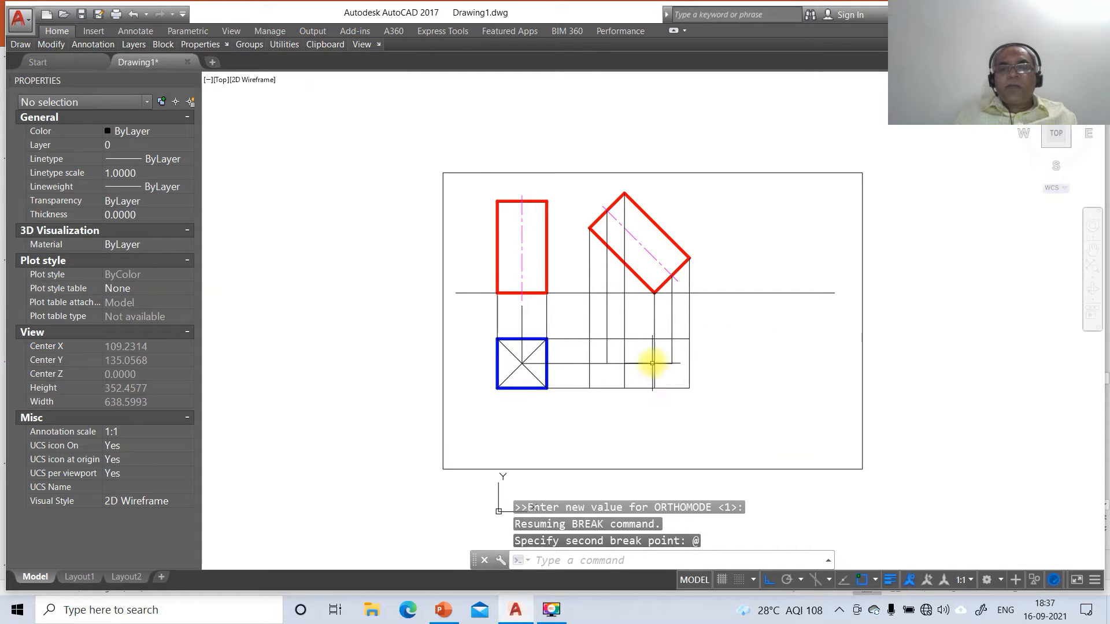
Assign the tilted view's plan outline and the vertical edge projected from its topmost corner to the TV layer
click(688, 346)
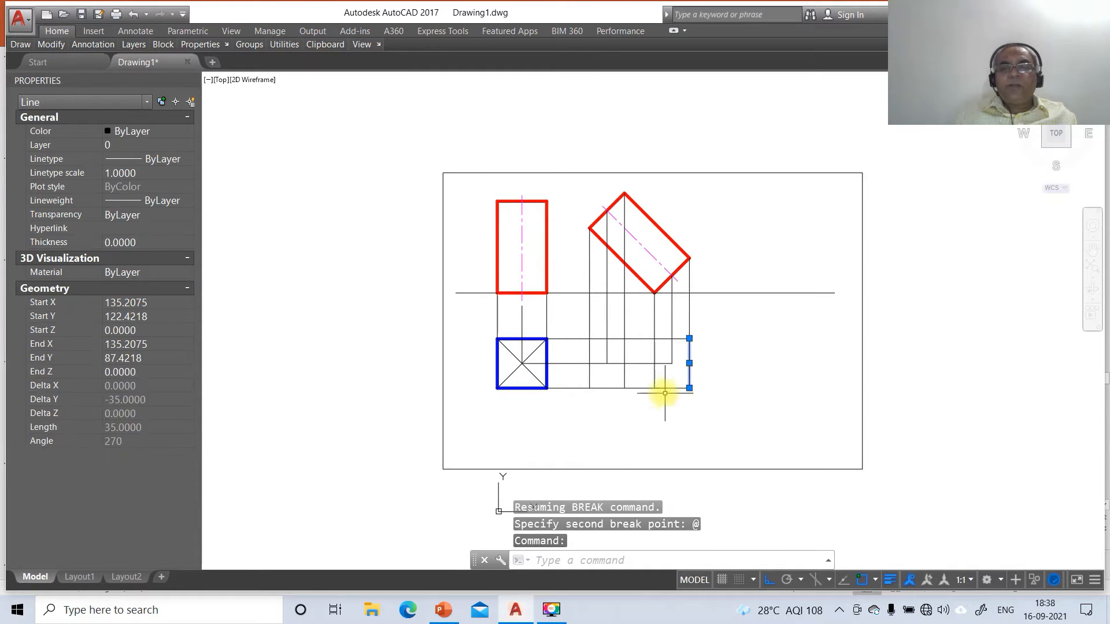
click(643, 339)
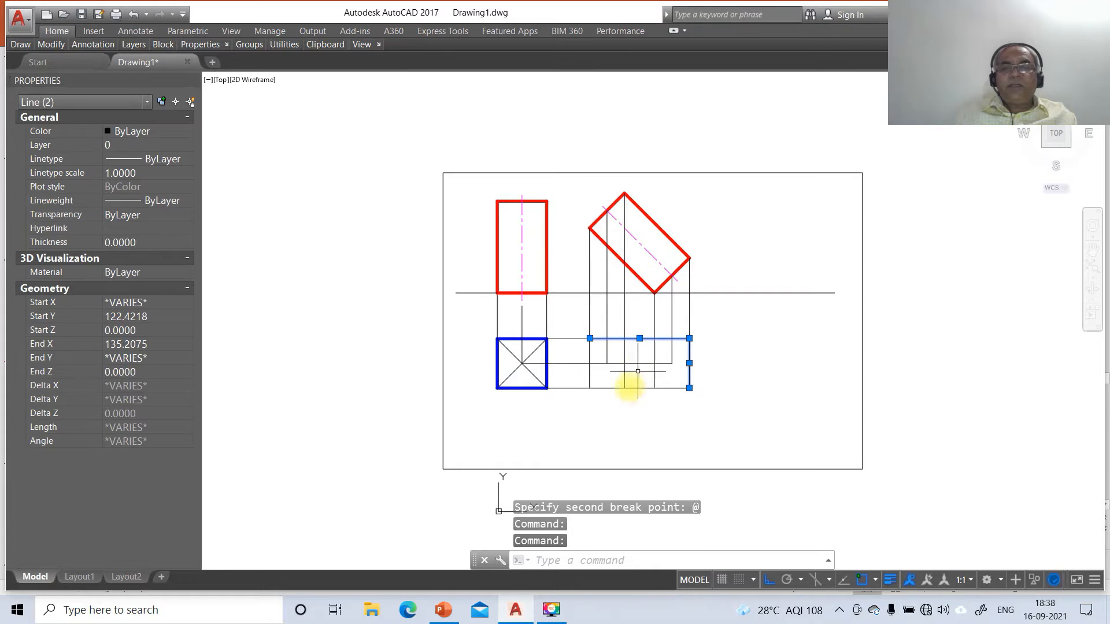
click(590, 355)
click(612, 387)
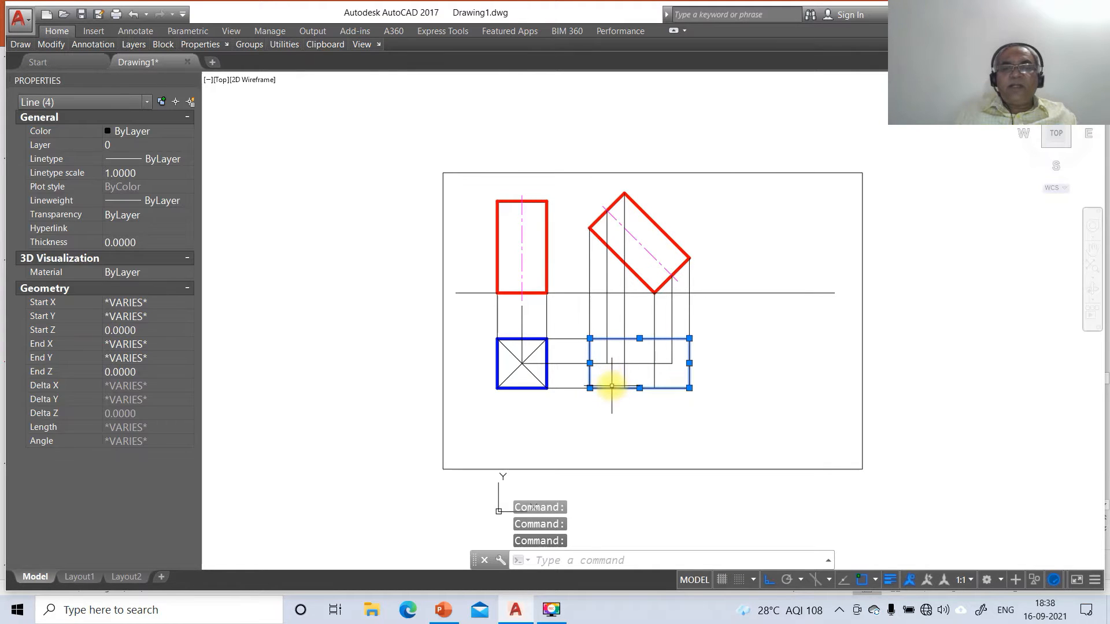
click(625, 371)
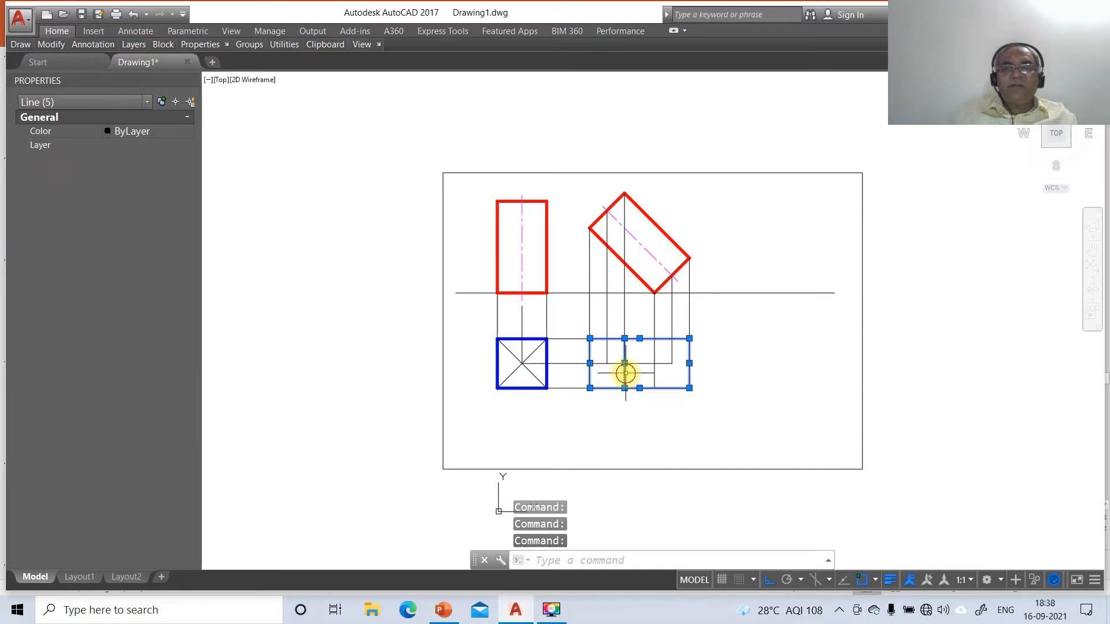
click(53, 147)
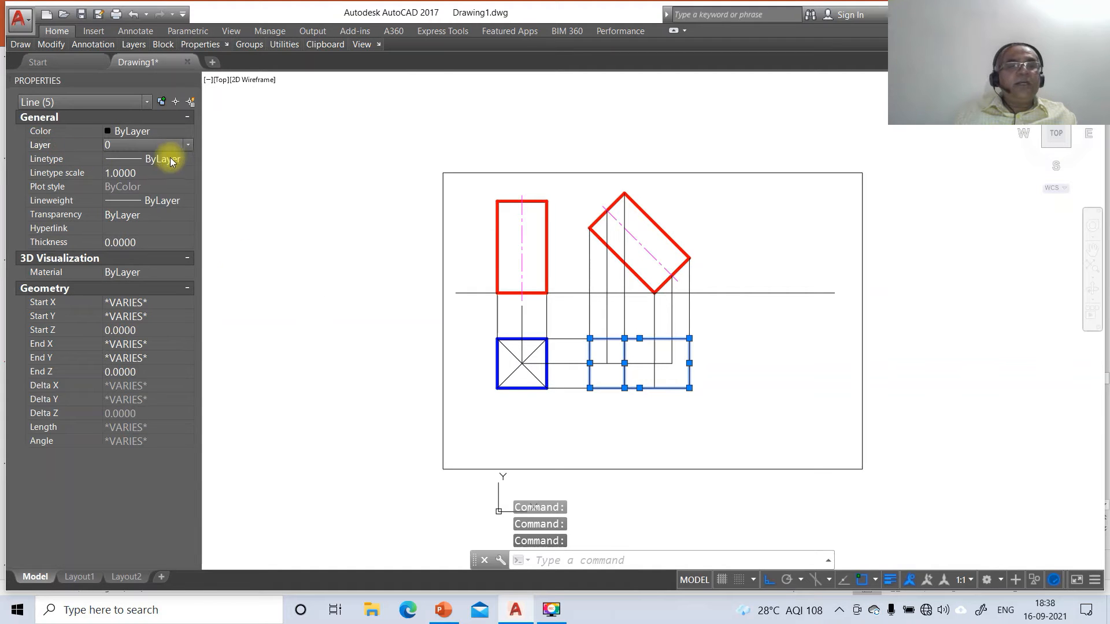
click(186, 145)
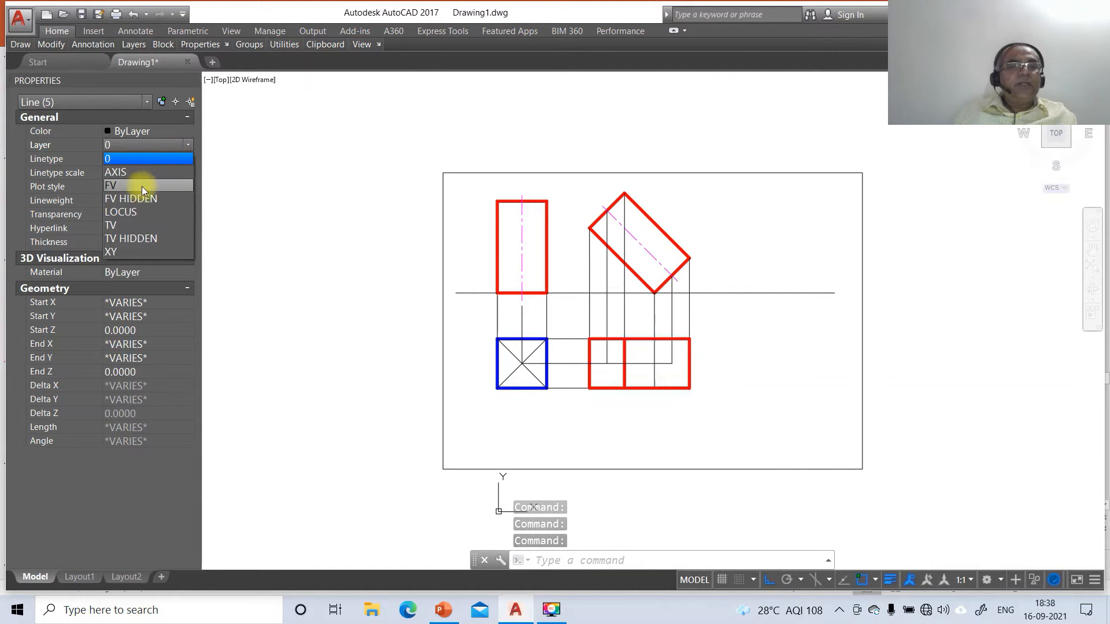
click(128, 225)
key(Escape)
key(Escape)
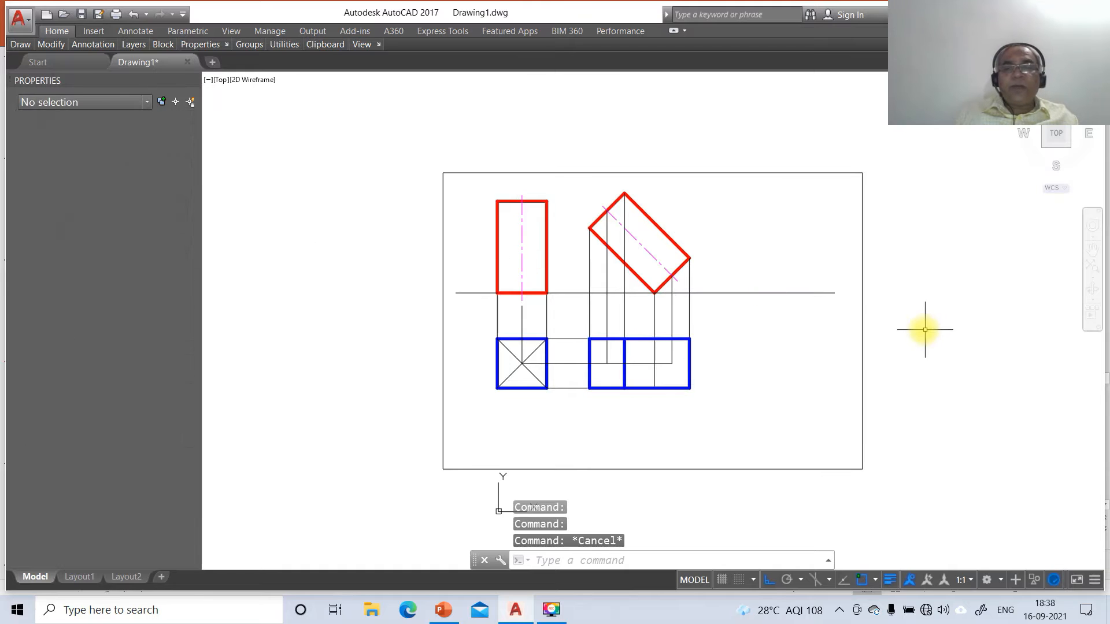
Assign the plan edge projected from the tilted view's bottommost corner to the TV HIDDEN layer with linetype scale 15
click(655, 369)
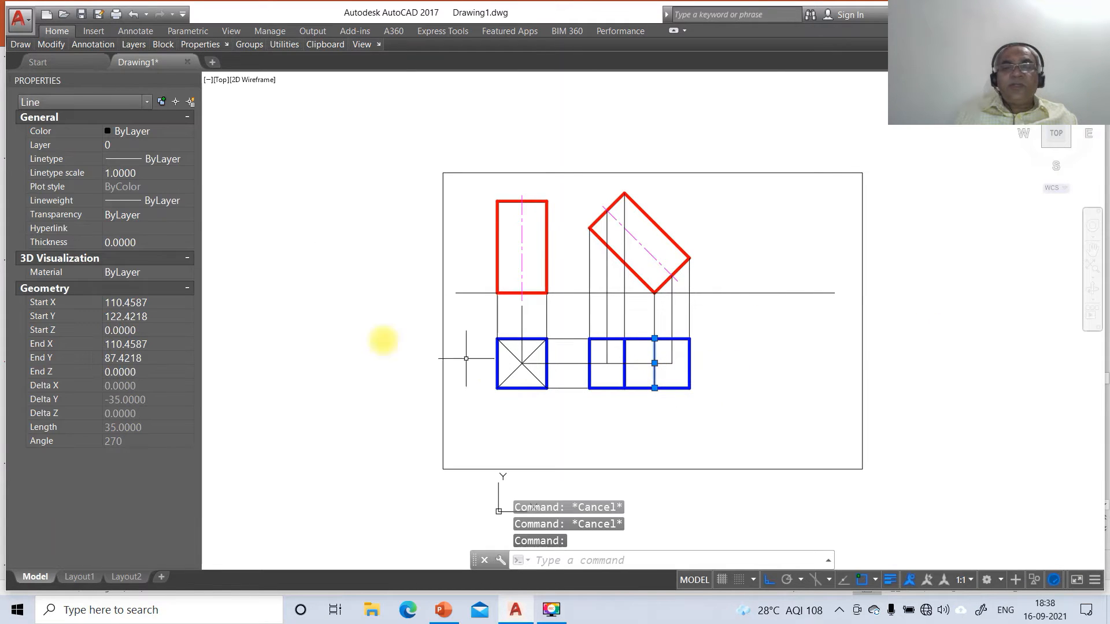
click(58, 149)
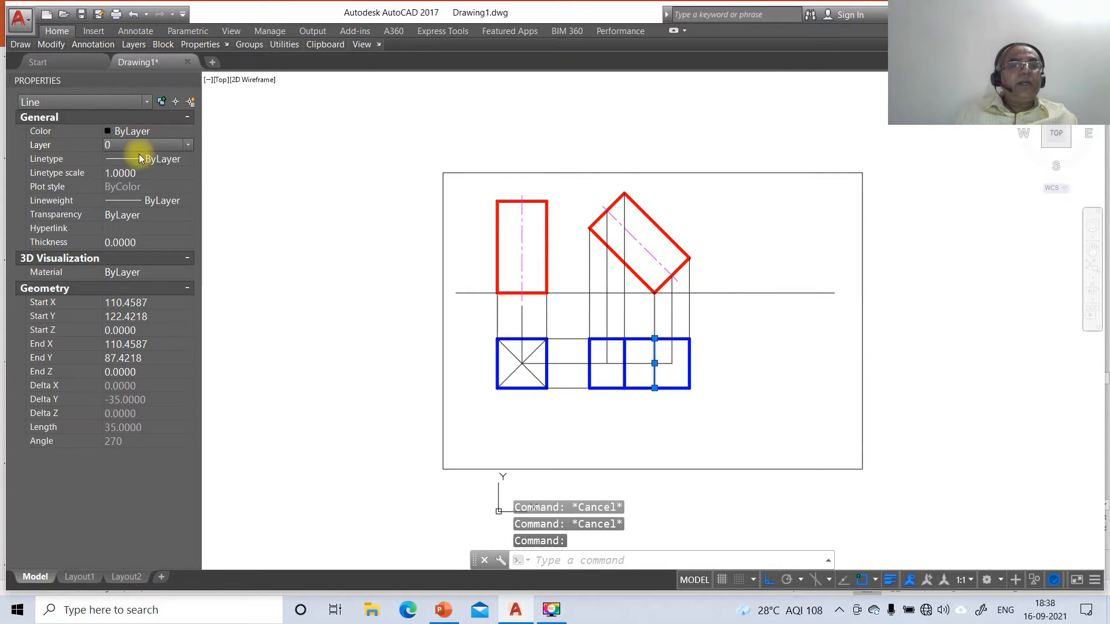
click(186, 145)
click(141, 241)
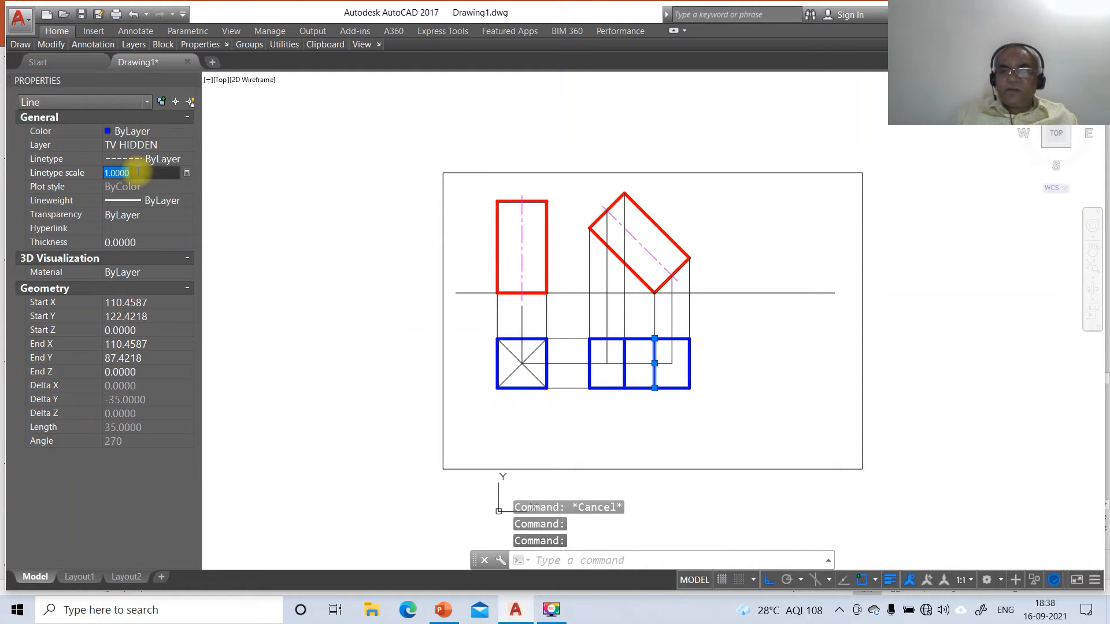
text(15)
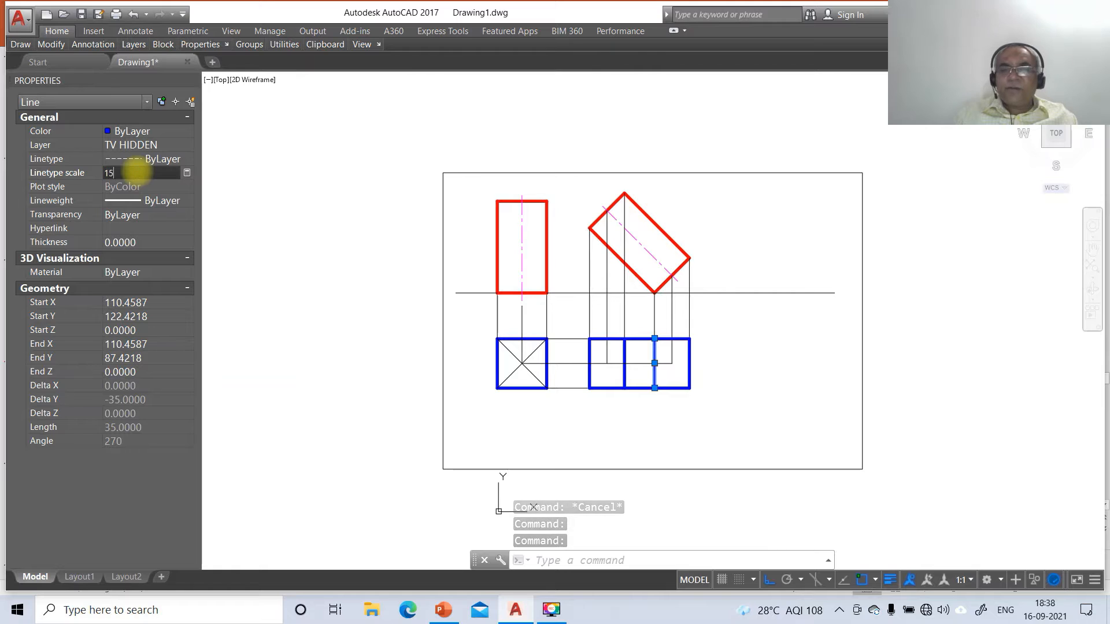
key(Return)
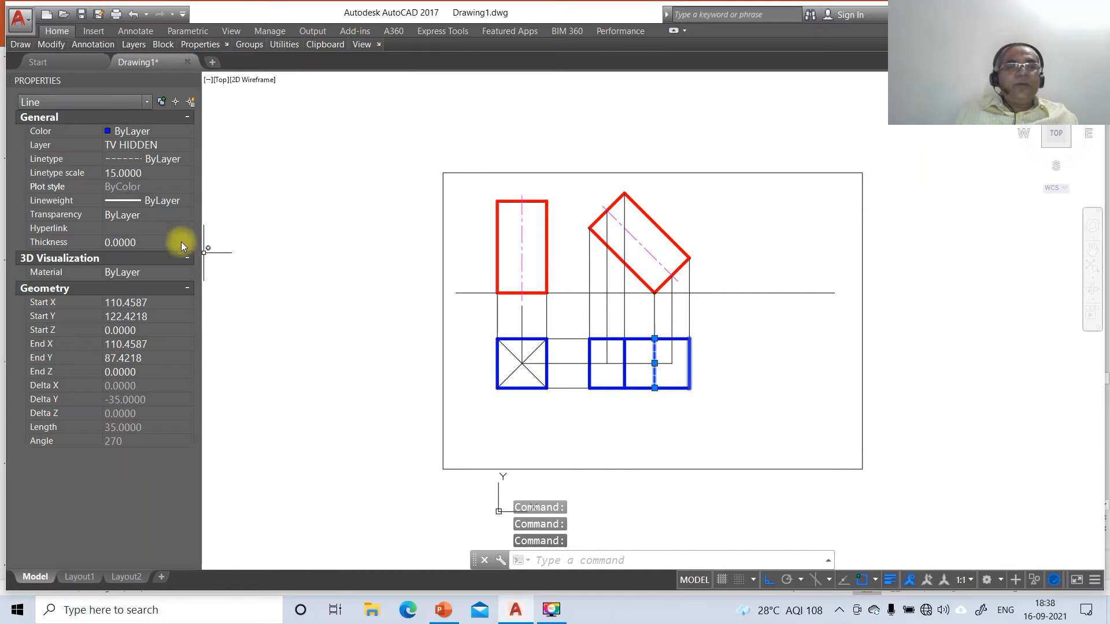
Set the plan's hidden edge to linetype scale 20 and clear the selection
click(126, 180)
text(20)
key(Return)
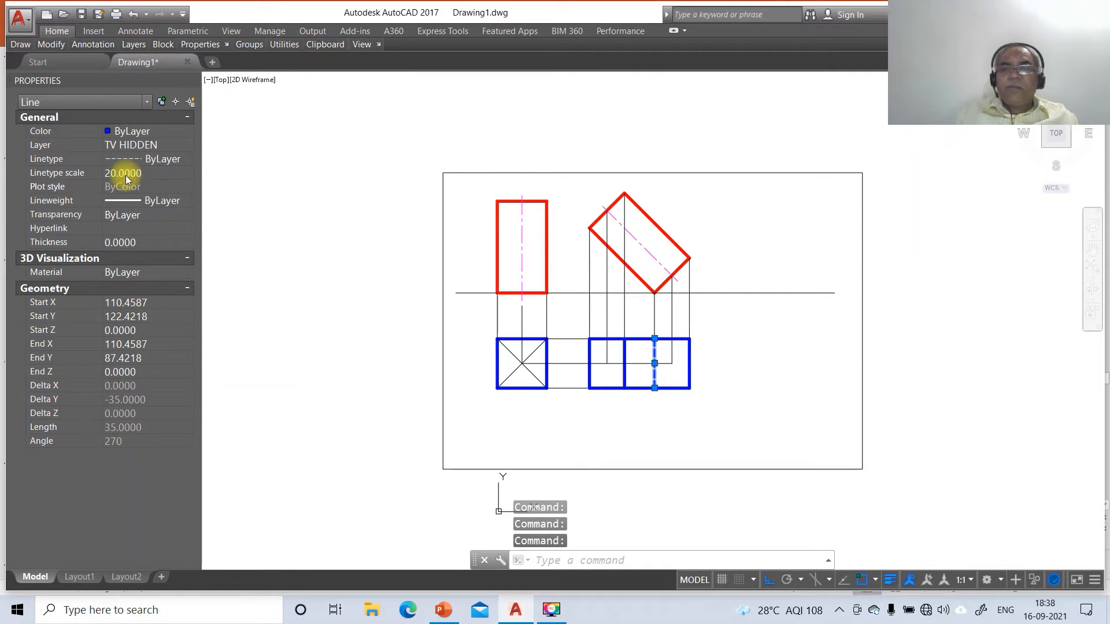
key(Escape)
key(Escape)
key(Escape)
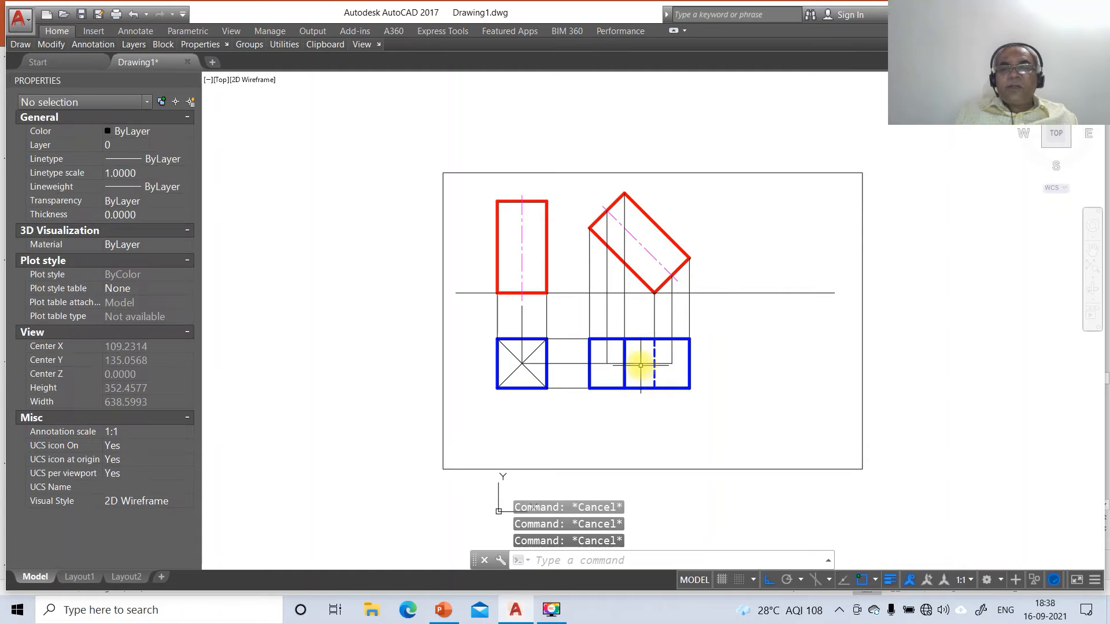
Assign the horizontal centre line inside the tilted view's plan to the AXIS layer with linetype scale 10
click(639, 362)
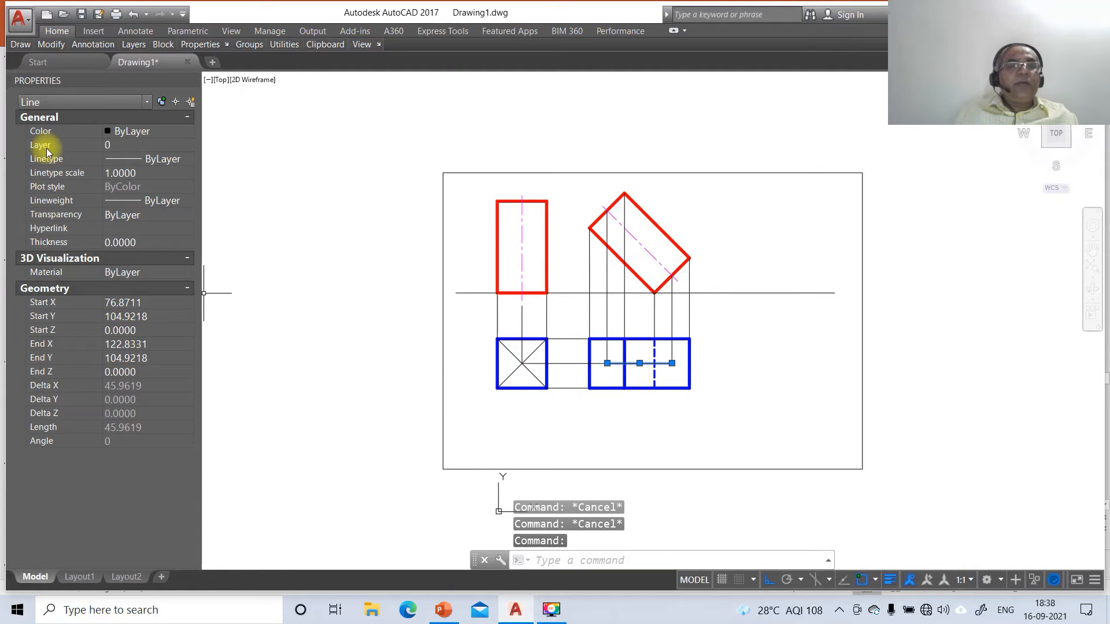
click(189, 144)
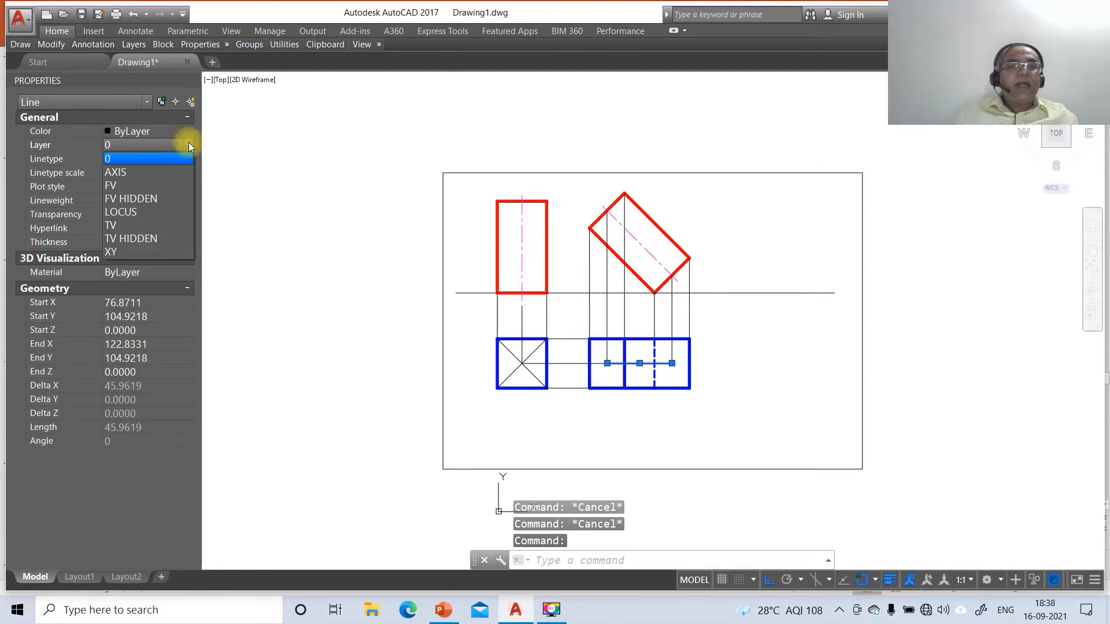
click(134, 172)
click(134, 173)
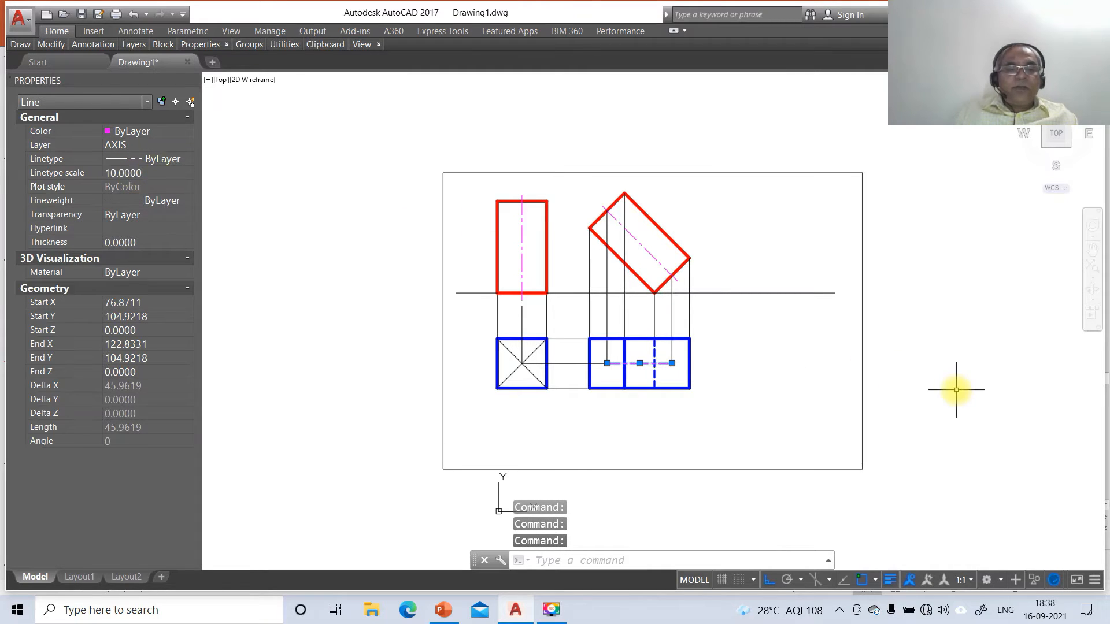
key(Escape)
key(Escape)
key(Escape)
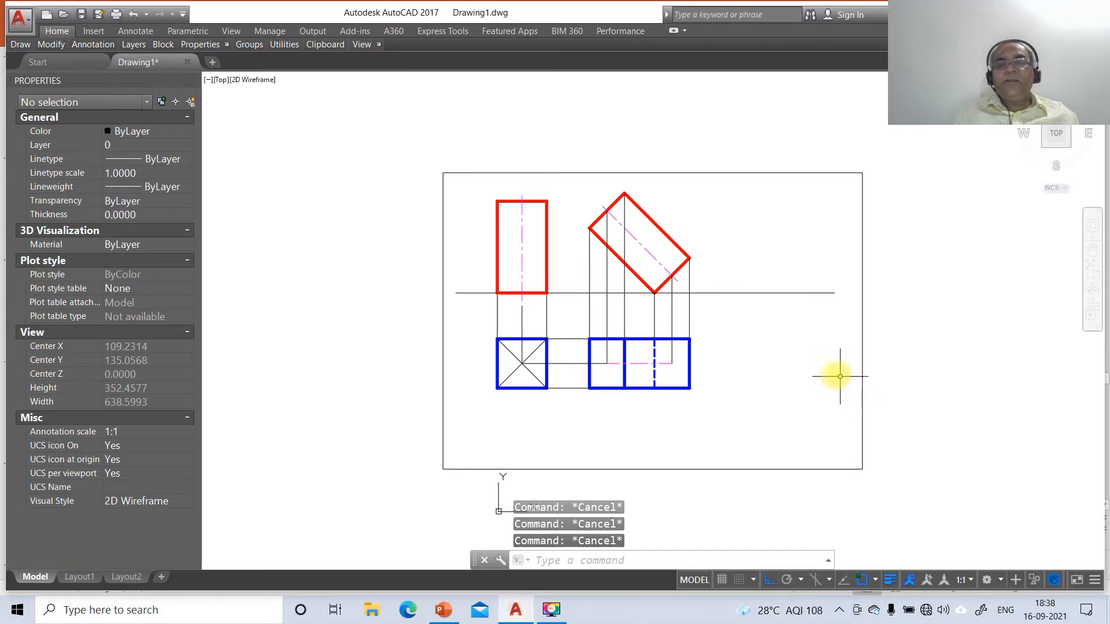
Check the final solution slide in PowerPoint and return to the AutoCAD drawing
click(443, 609)
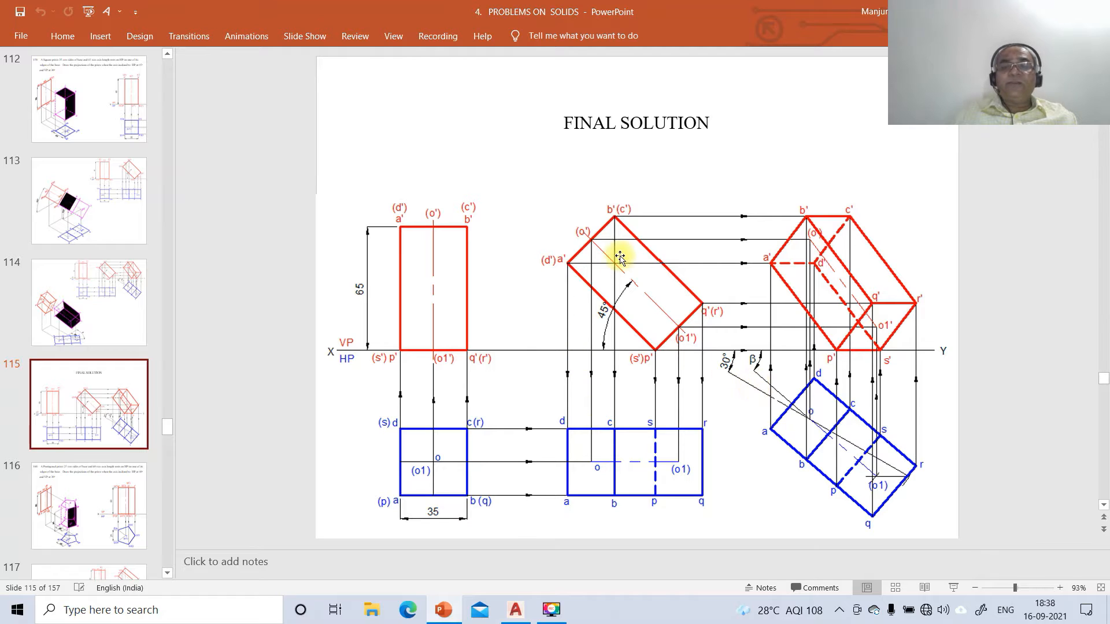
click(515, 611)
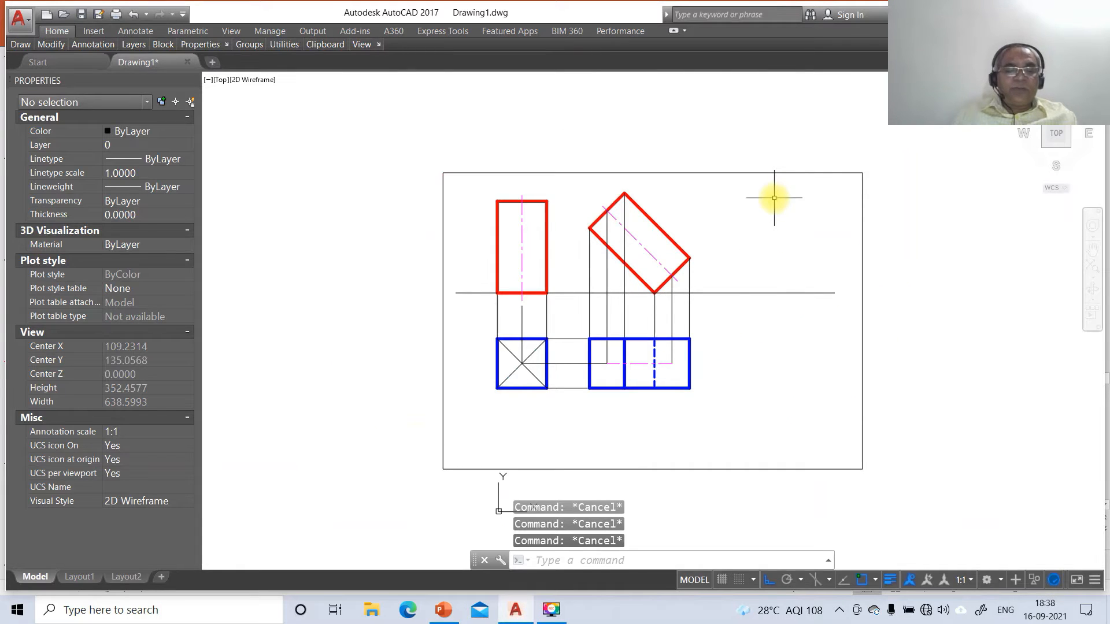
Modify the Standard dimension style so its linear dimensions use a precision of 0.00
text(DDIM)
key(Return)
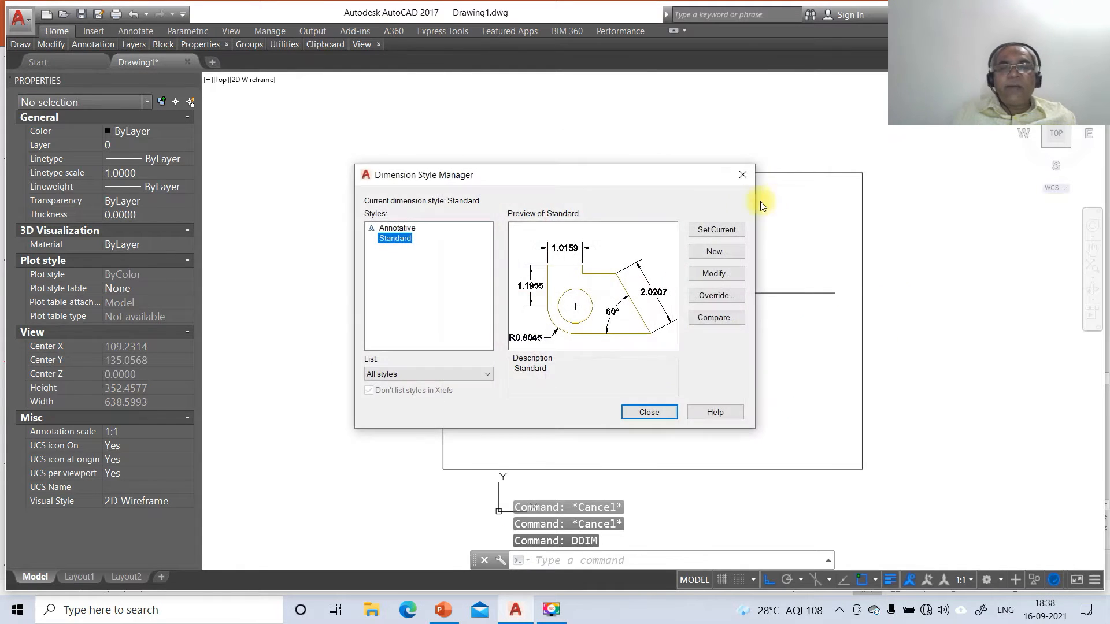
click(722, 274)
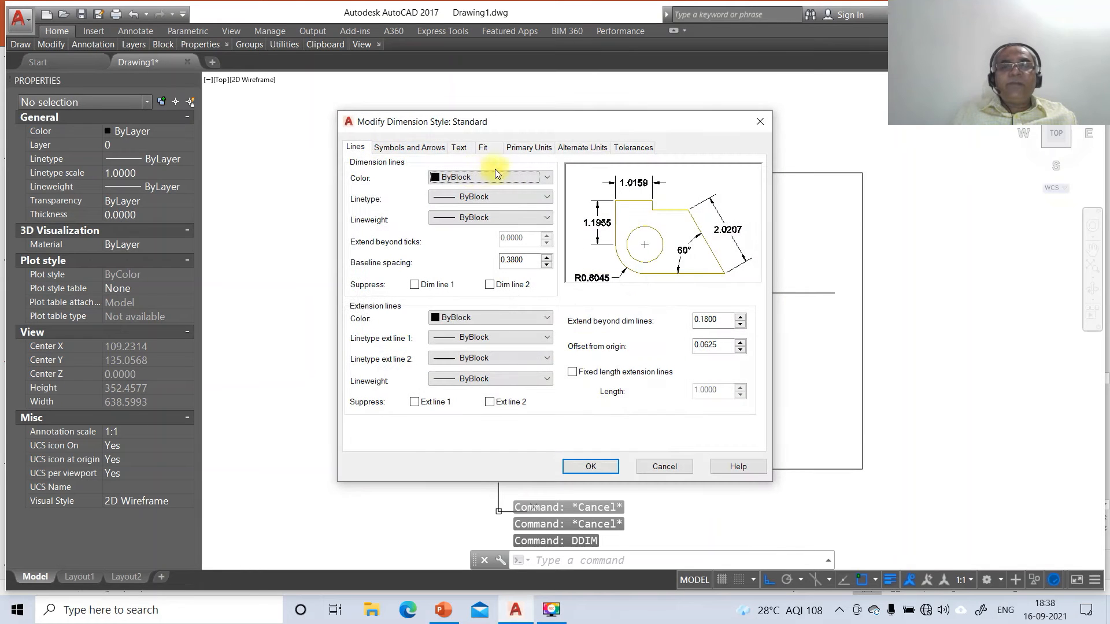
click(527, 148)
click(474, 196)
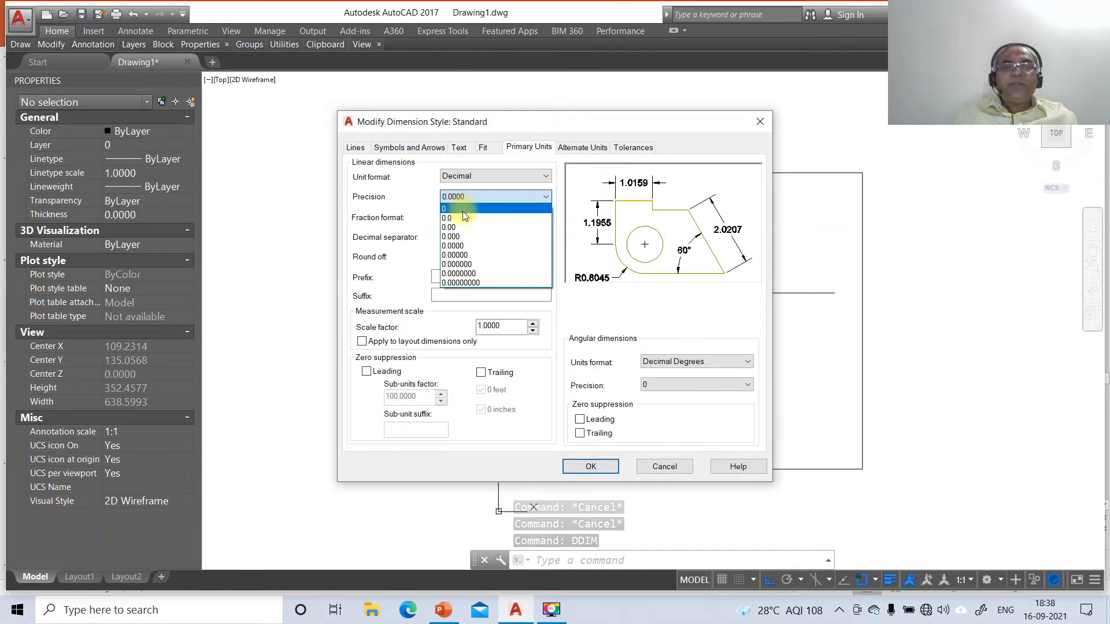
click(463, 209)
click(463, 198)
click(463, 225)
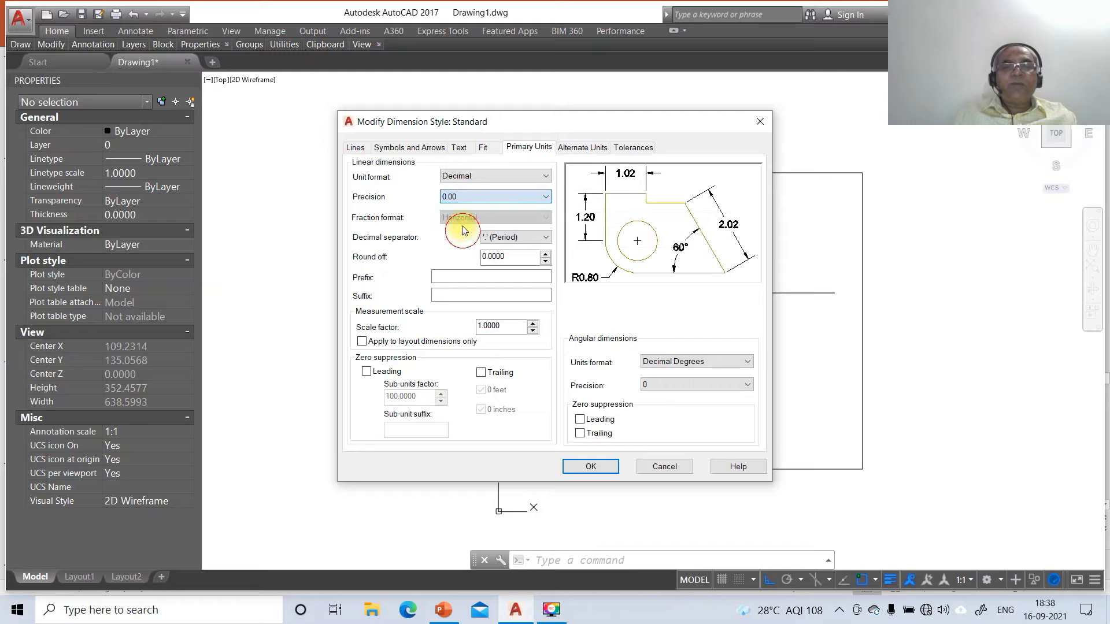
Set the dimension text to height 3, aligned with the dimension line, placed above it with an offset of 3
click(459, 149)
drag(522, 249, 456, 249)
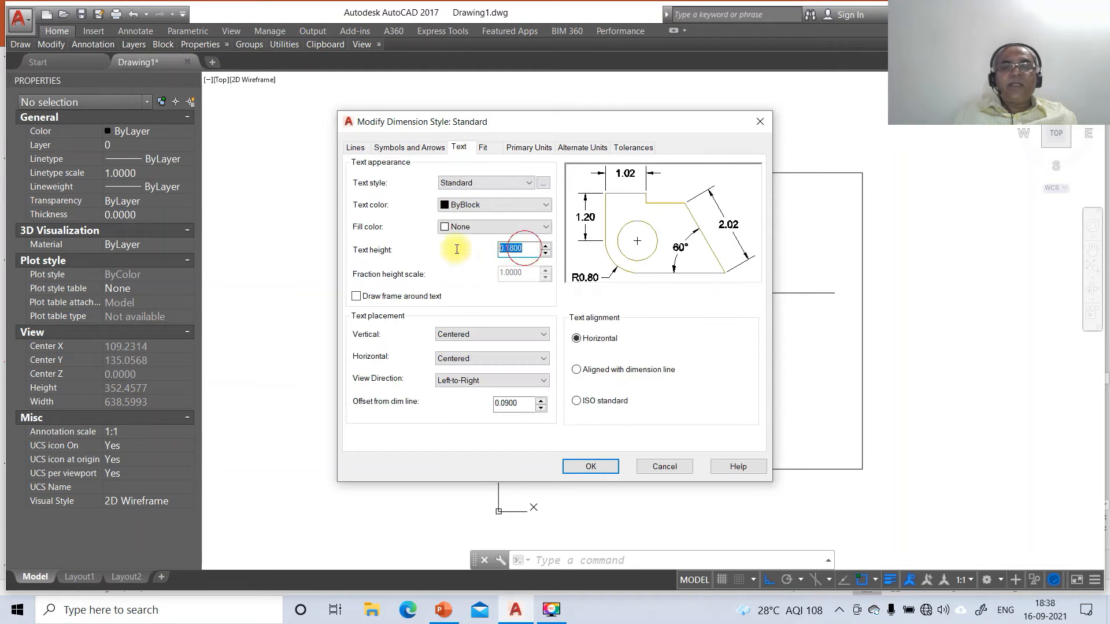
text(3)
click(576, 369)
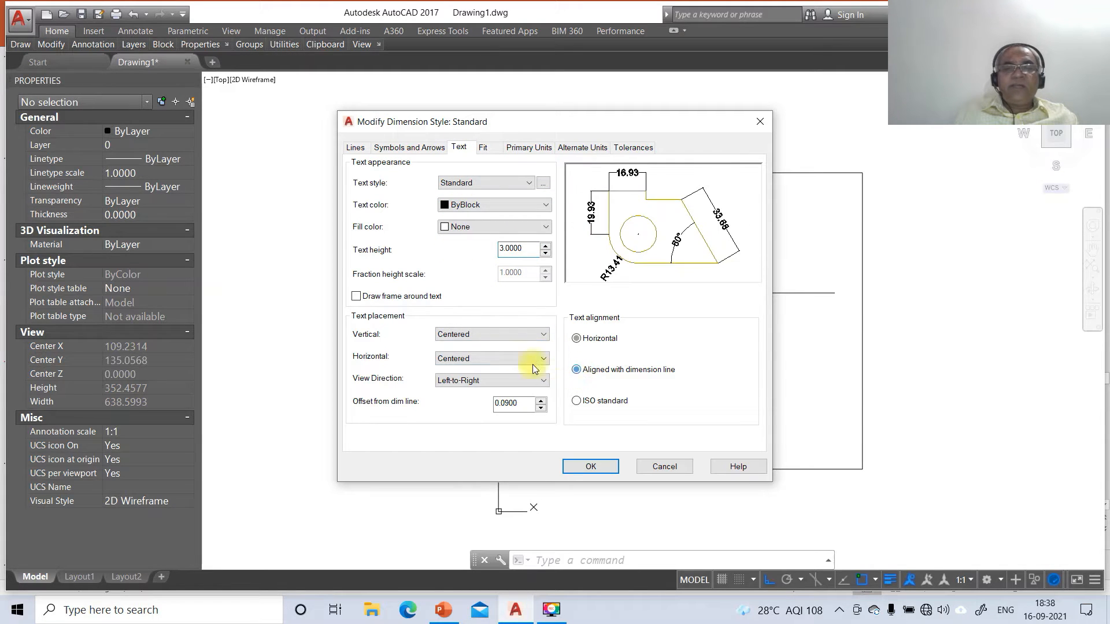
click(519, 336)
click(503, 355)
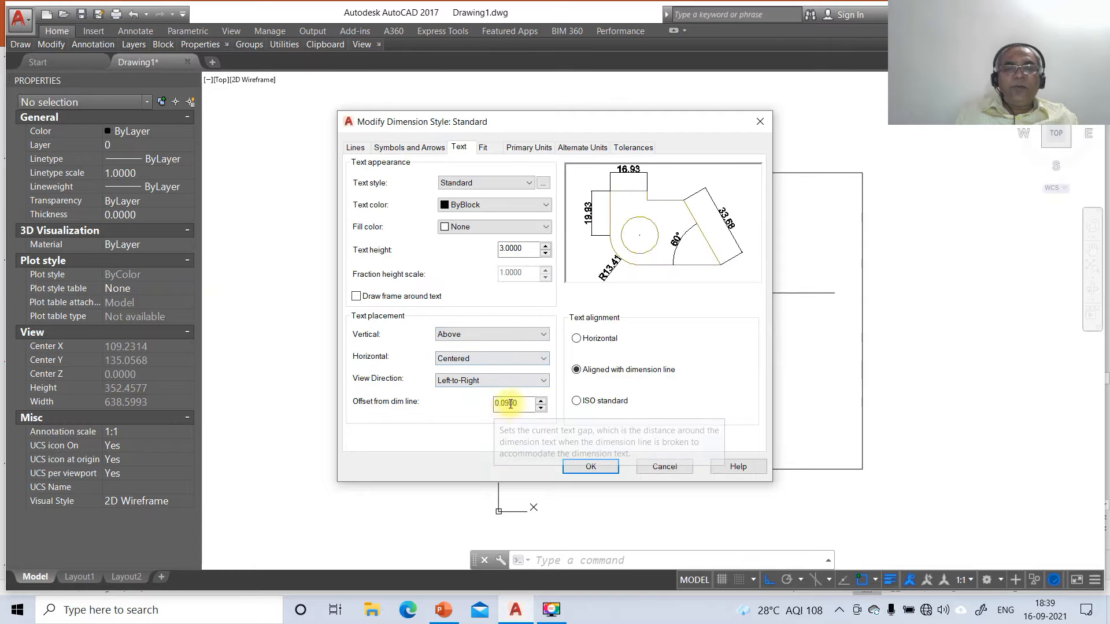
drag(520, 402, 475, 399)
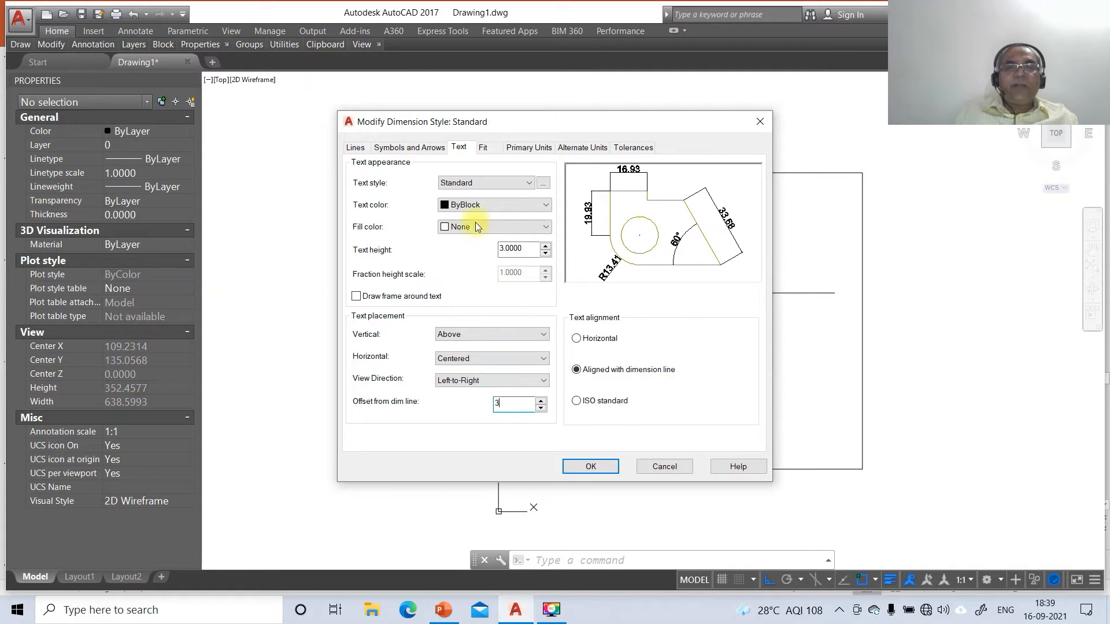
Increase the dimension style's arrow size, set the extension lines' offset from origin to 3, and save the style
click(416, 147)
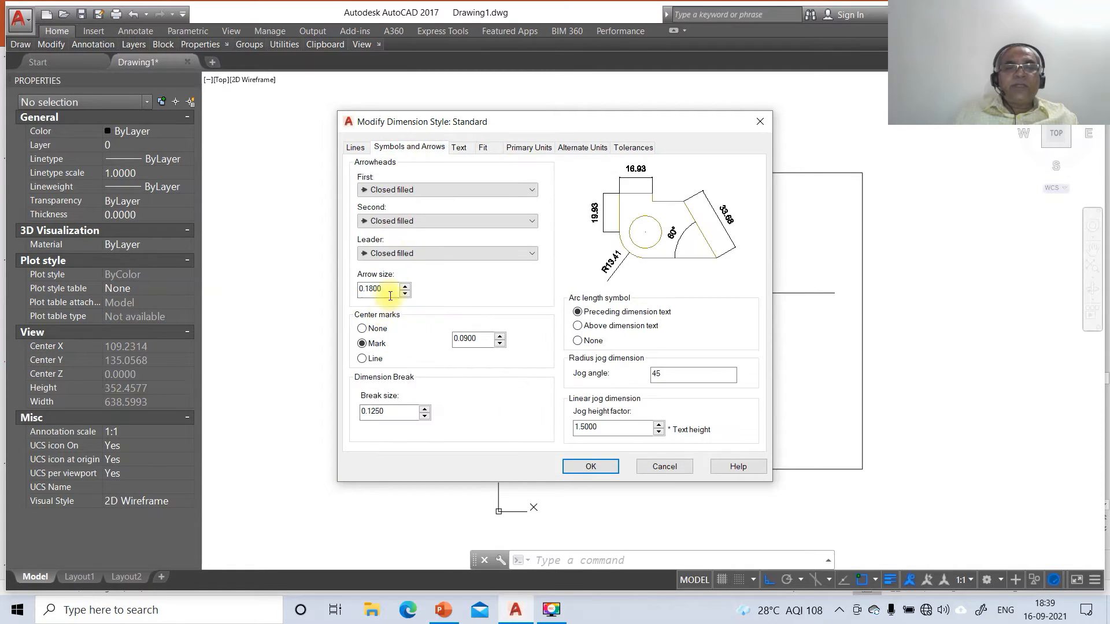
drag(391, 289, 334, 294)
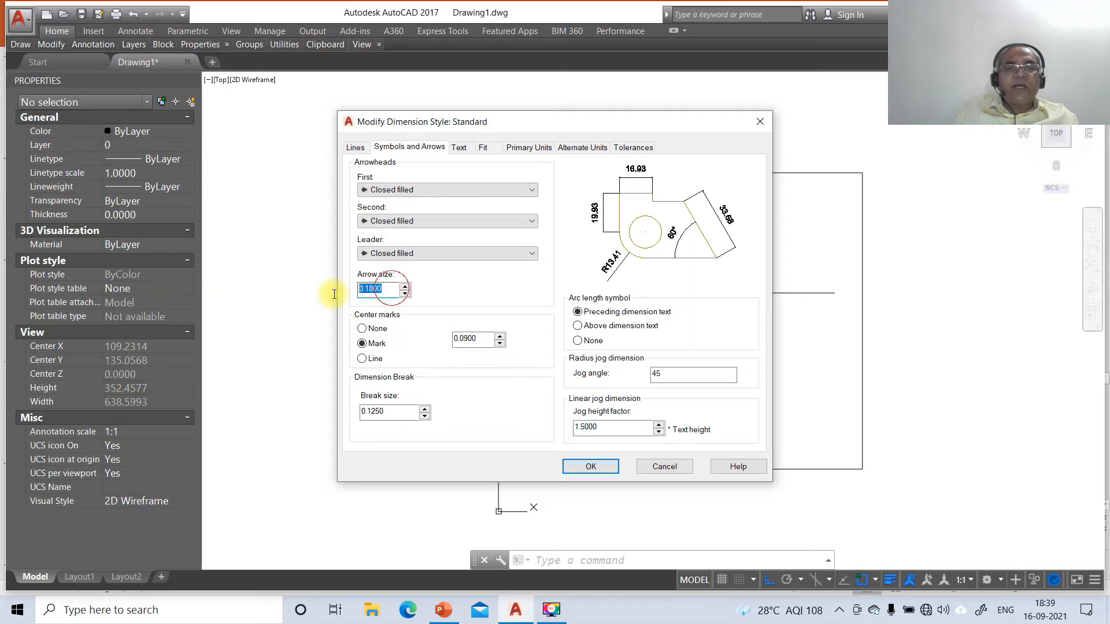
click(356, 147)
drag(730, 346, 638, 351)
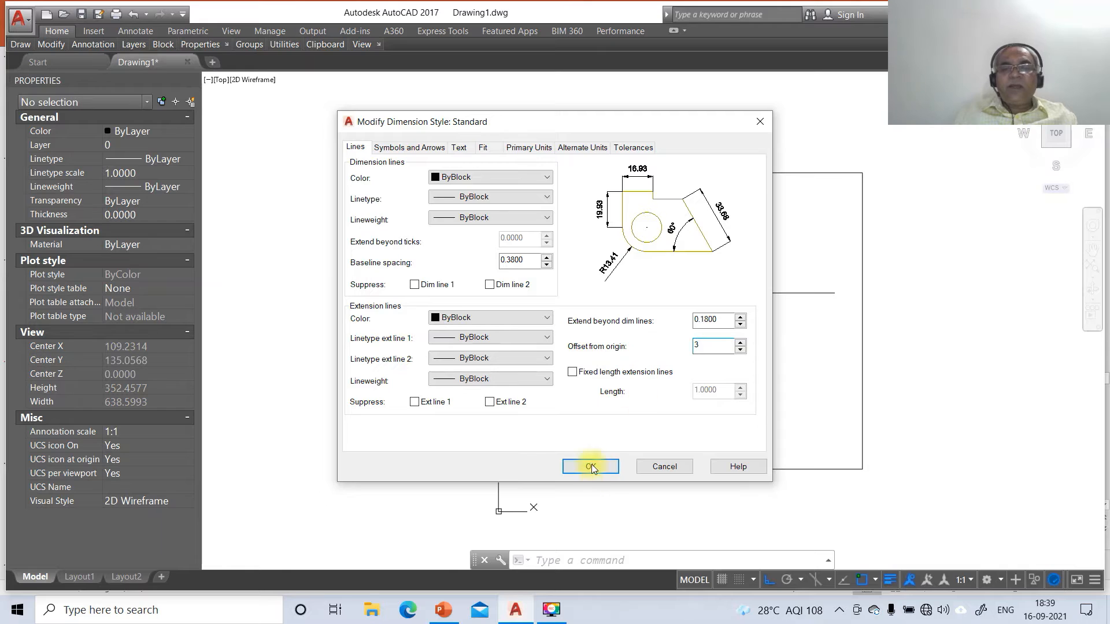
click(590, 466)
click(647, 414)
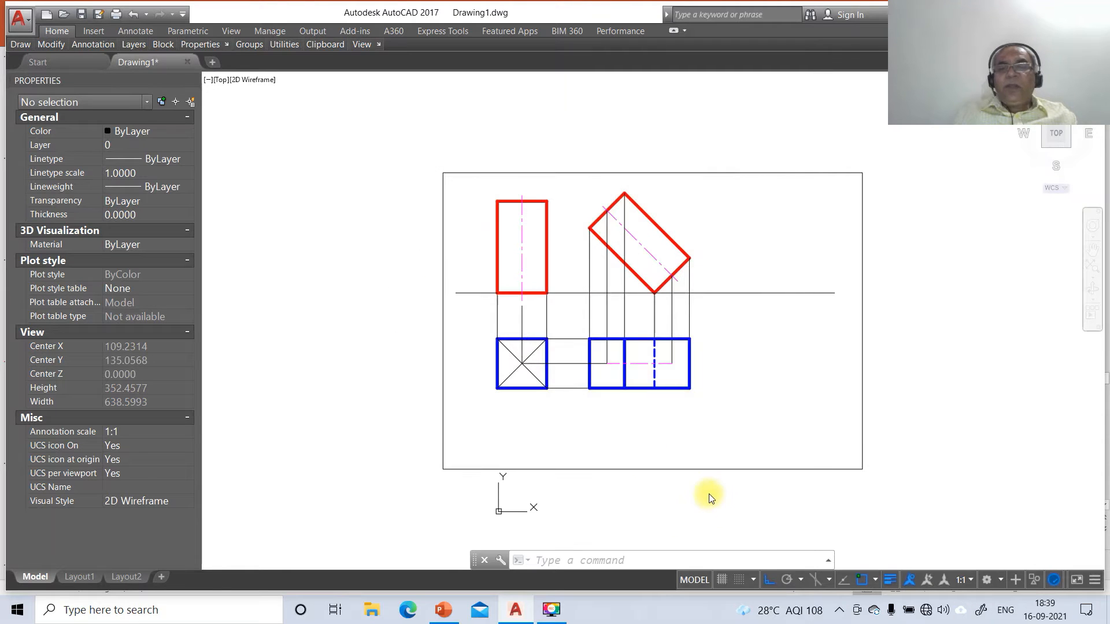
Turn off object snap and dimension the horizontal length of the axis in the tilted view's plan, placing the dimension below the plan
click(872, 579)
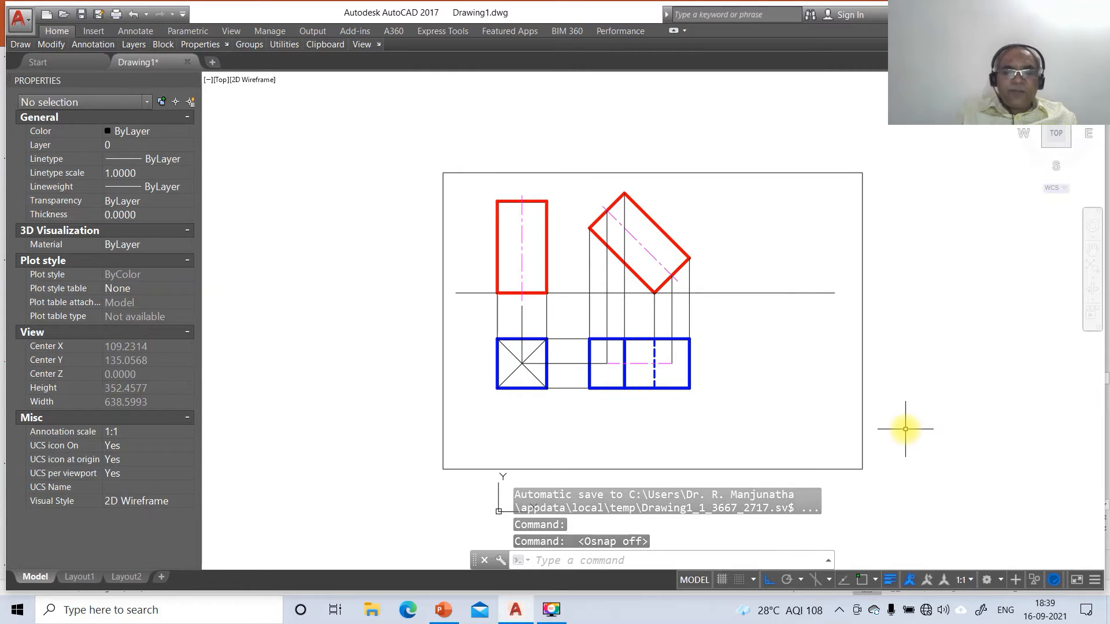
text(DIM)
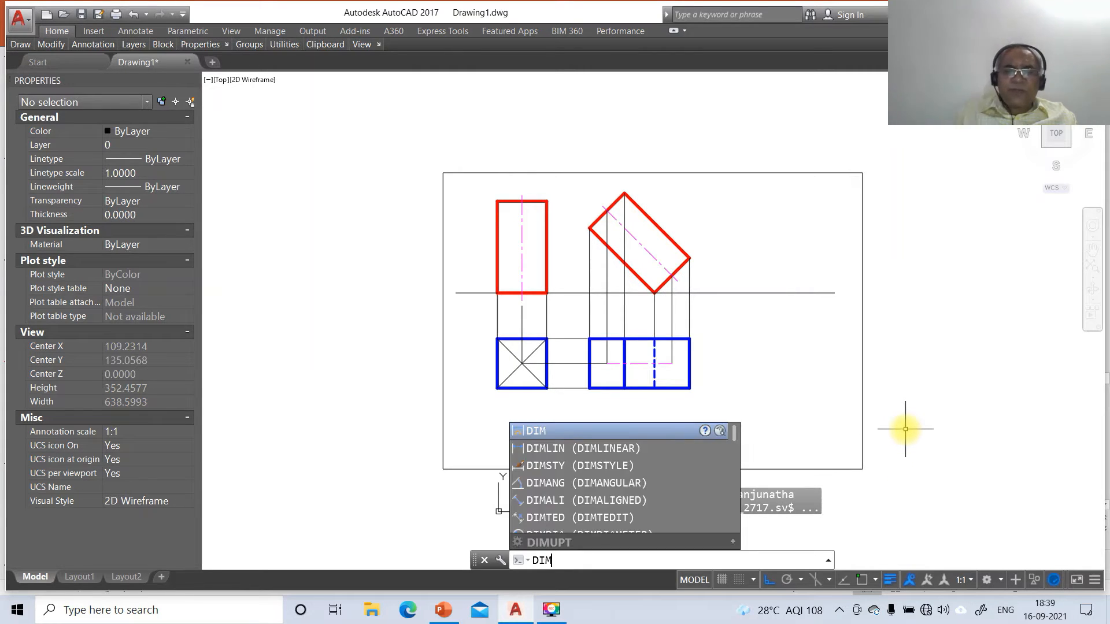
key(Return)
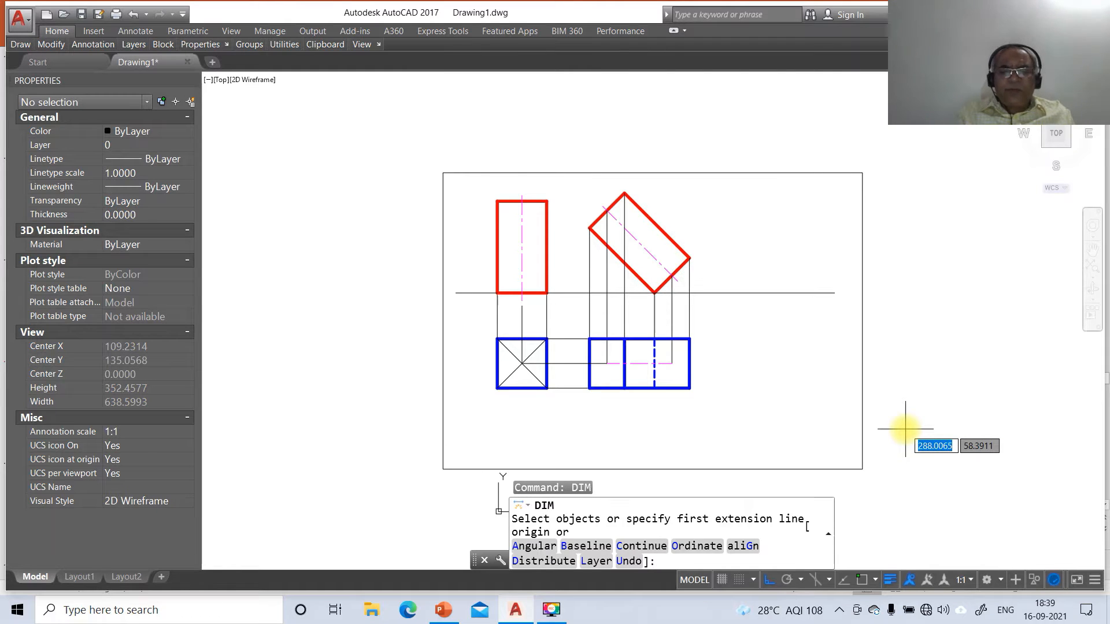
text(INT)
key(Return)
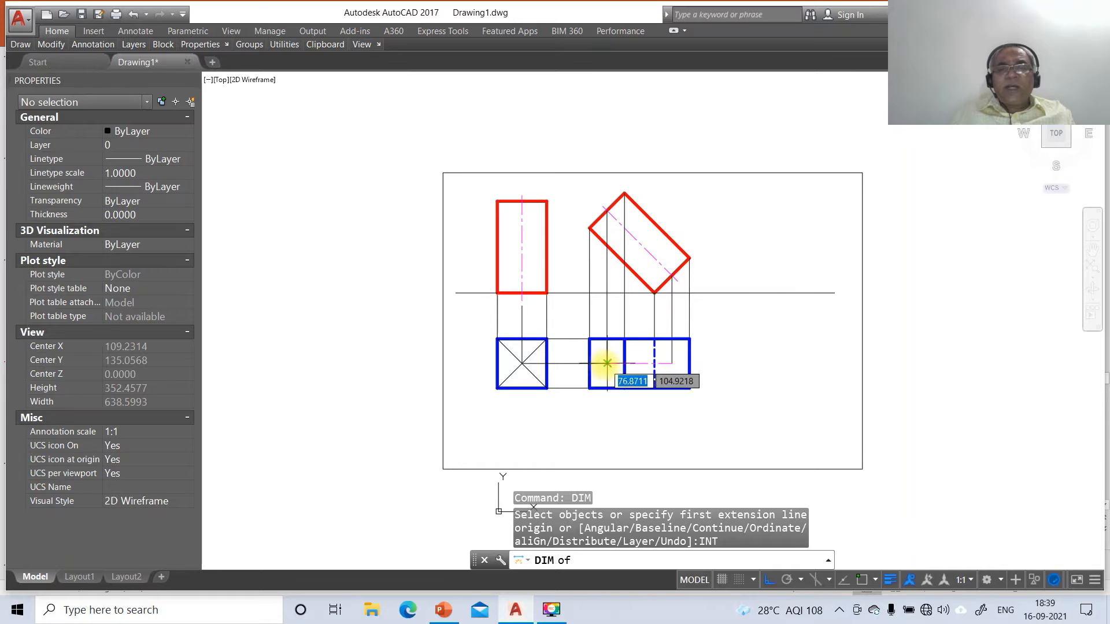
click(607, 363)
text(INT)
key(Return)
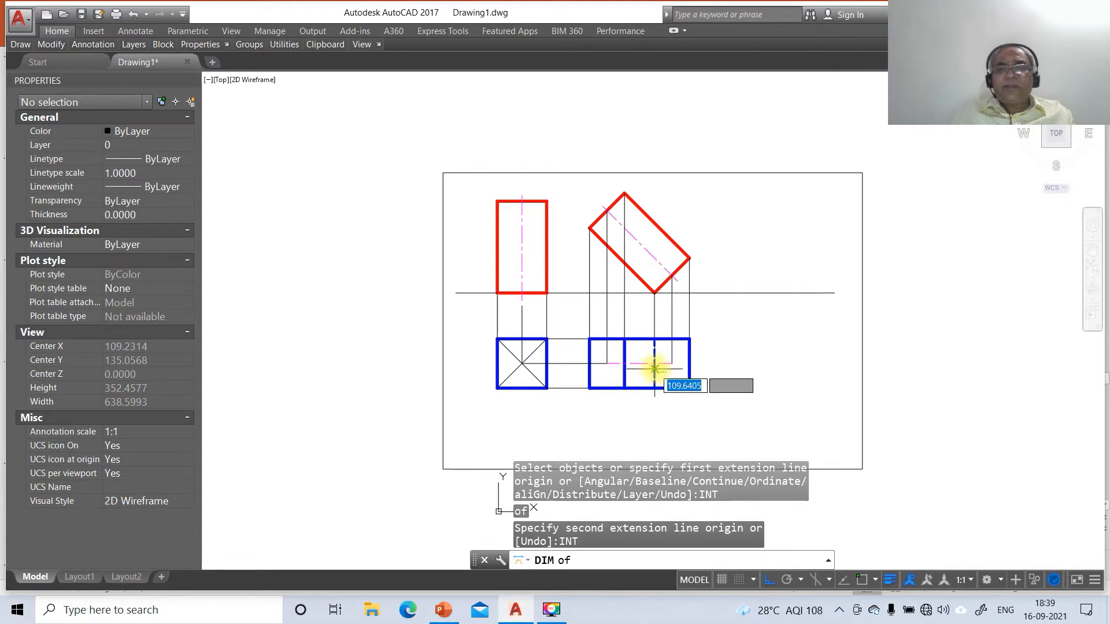
click(672, 364)
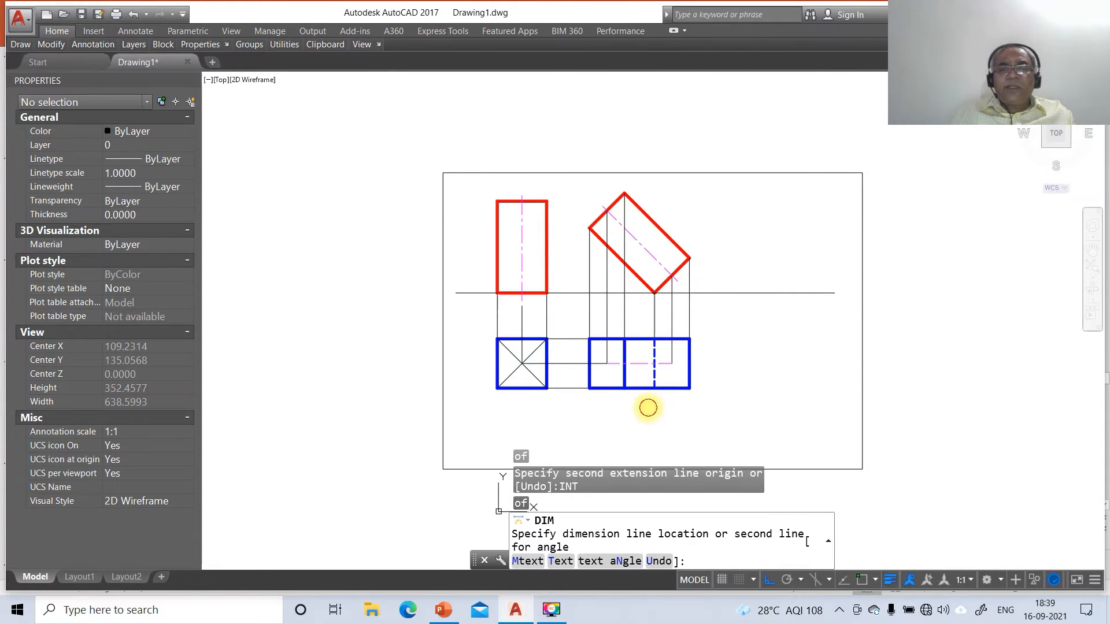
click(648, 407)
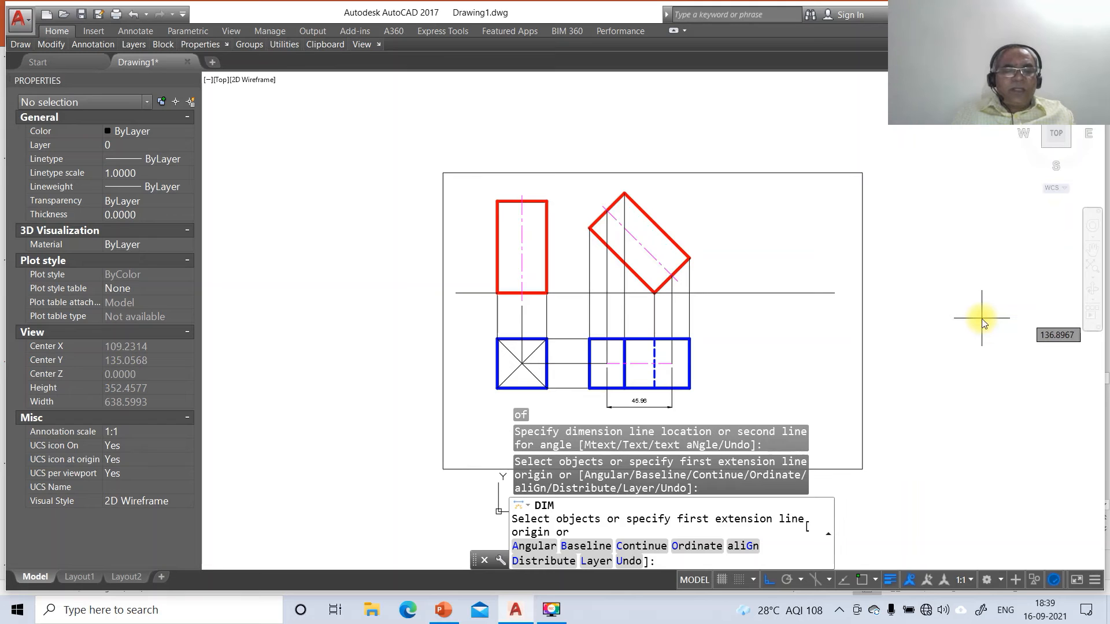
text(Z)
key(Return)
text(W)
key(Return)
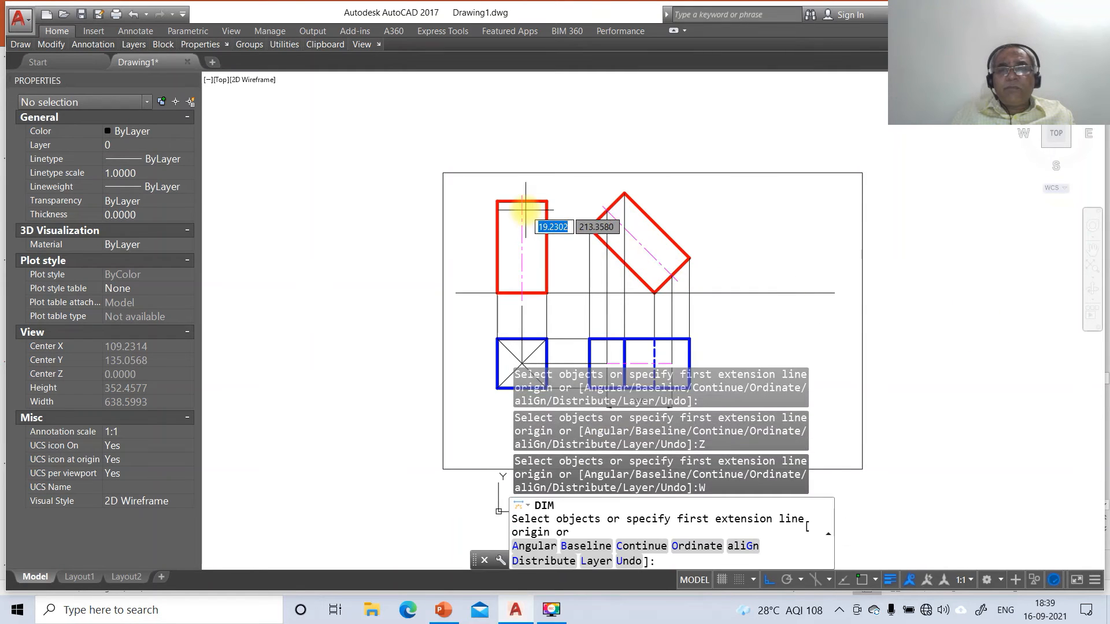
click(524, 211)
key(Escape)
key(Escape)
key(Escape)
Draw a 100 mm line at -30° from a point on the XY line, just beyond the tilted view
text(Z)
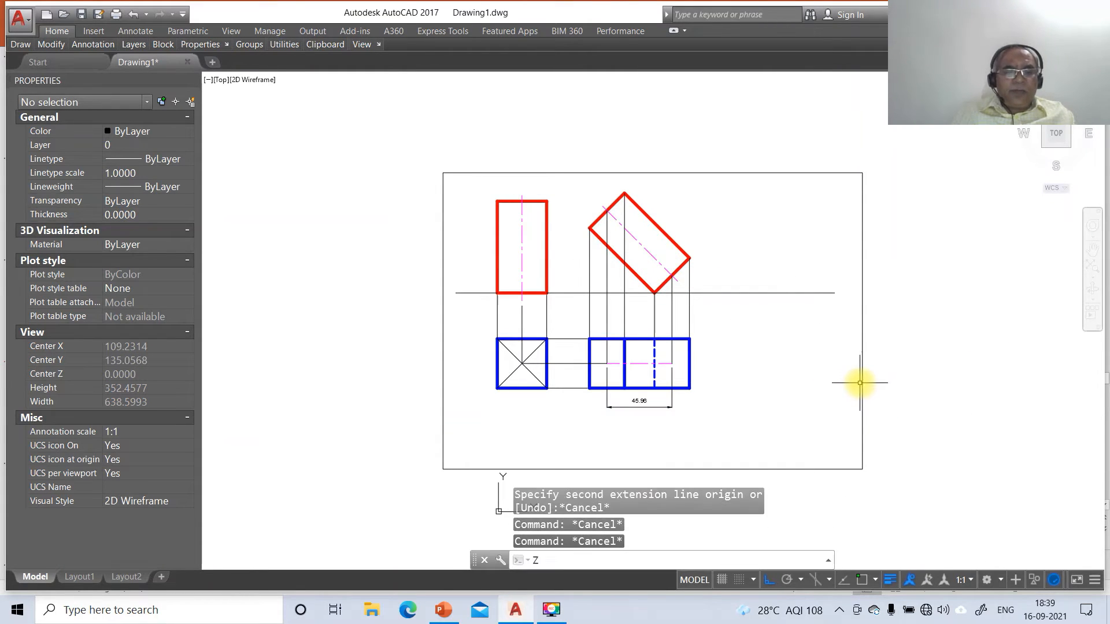
key(Return)
text(W)
key(Return)
click(526, 186)
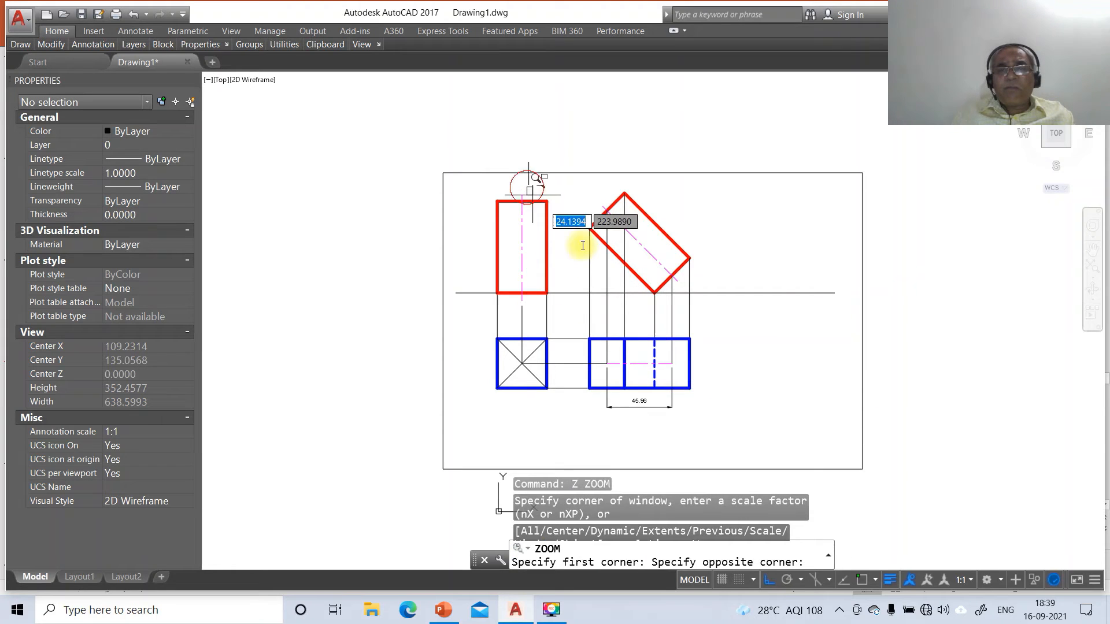
click(890, 453)
key(Escape)
key(Escape)
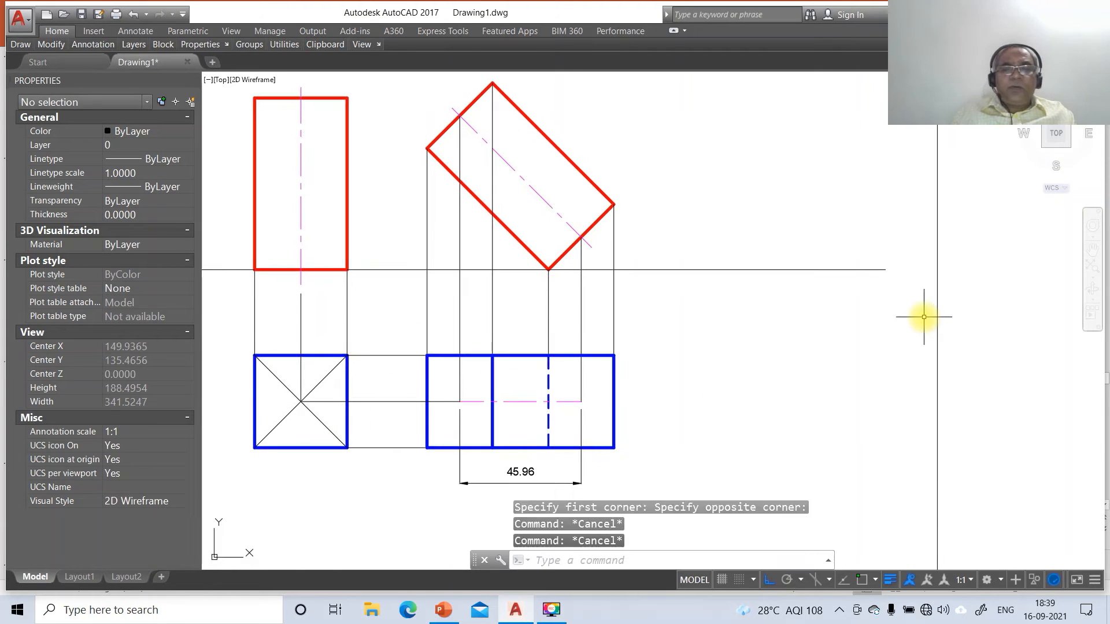
key(Escape)
text(L)
key(Return)
text(NEA)
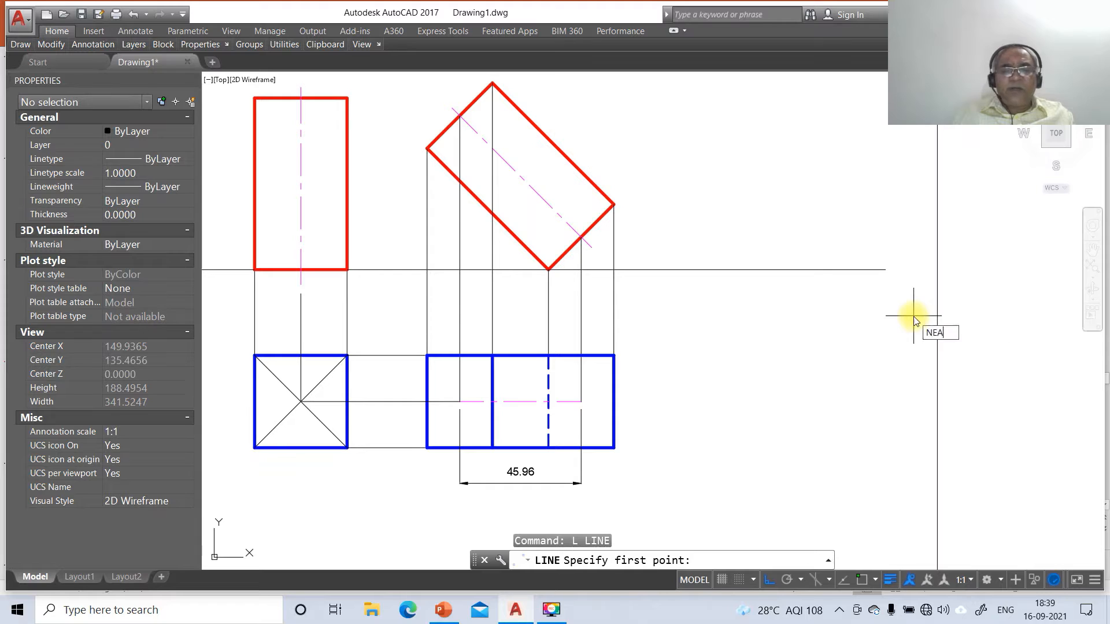
key(Return)
click(667, 269)
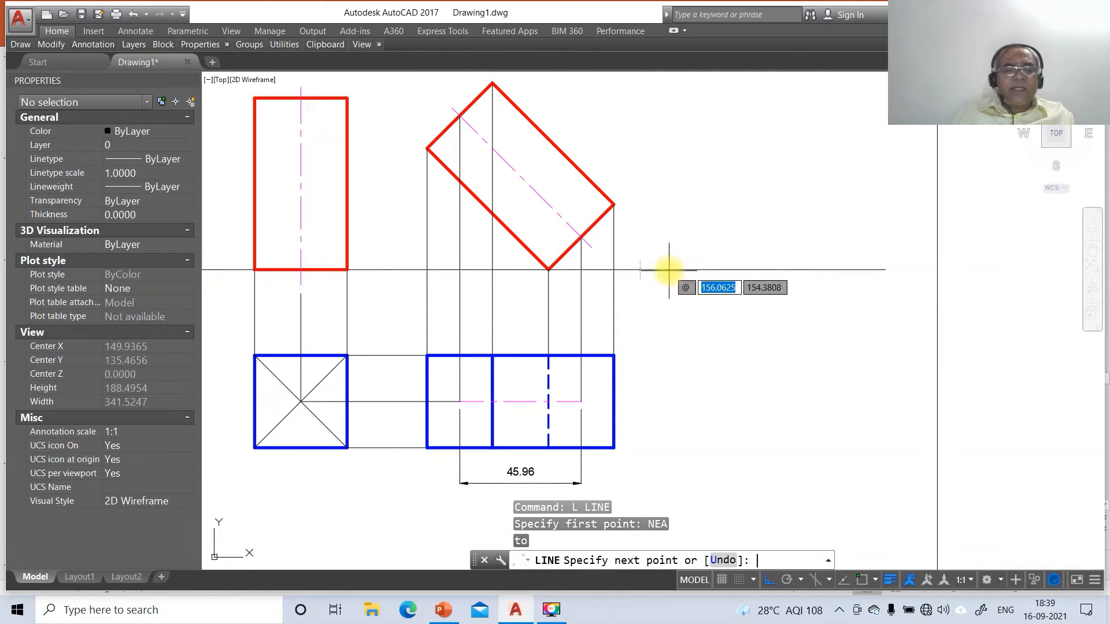
text(100)
key(Tab)
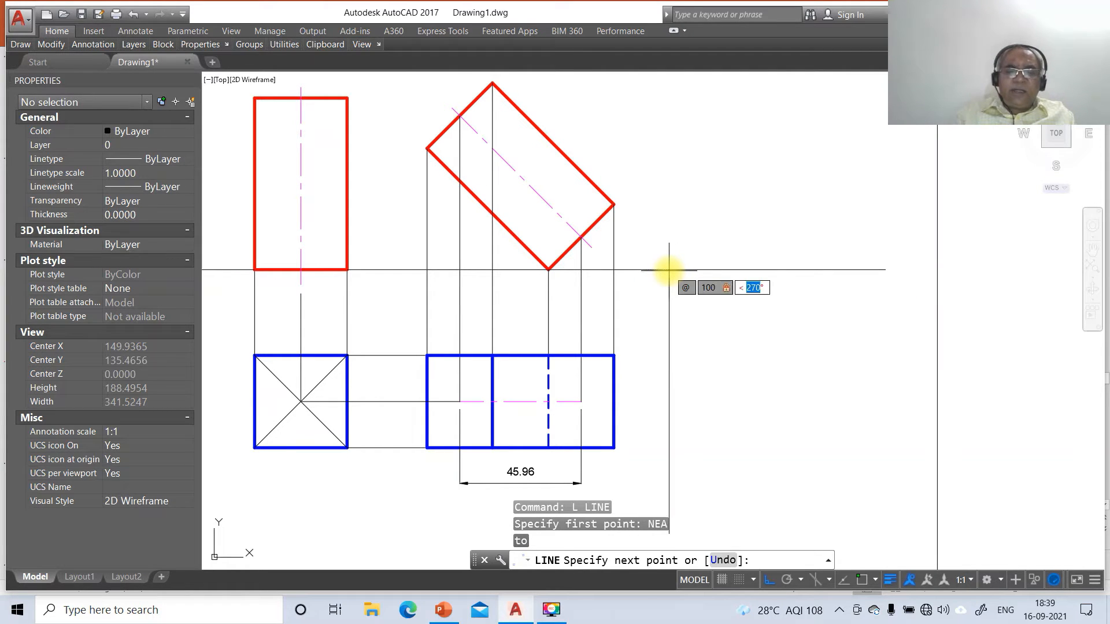
text(-30)
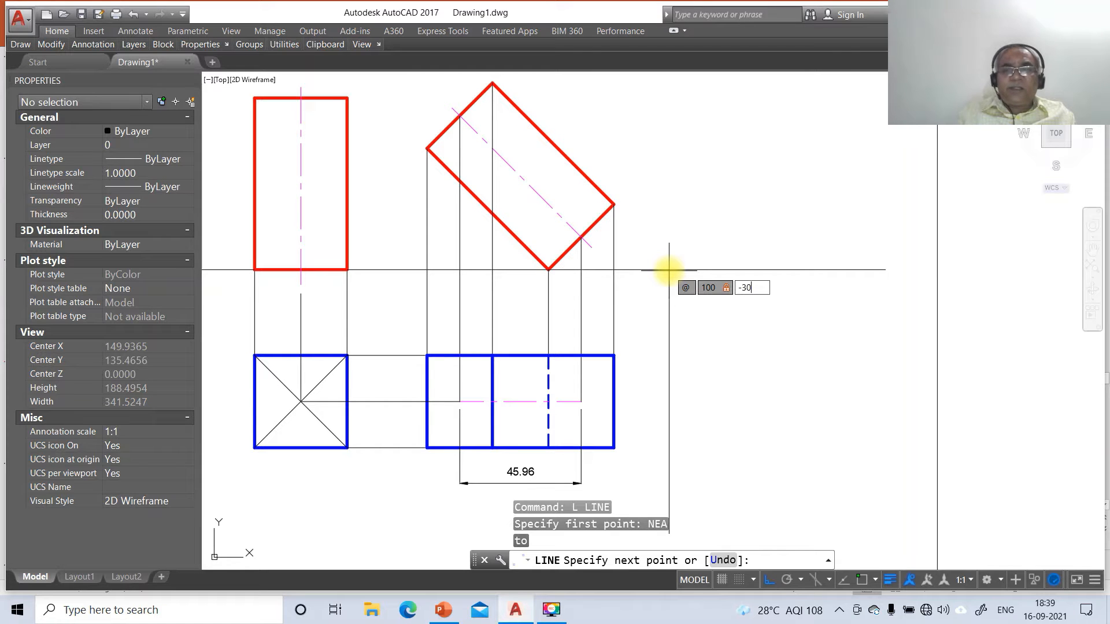
key(Return)
key(Escape)
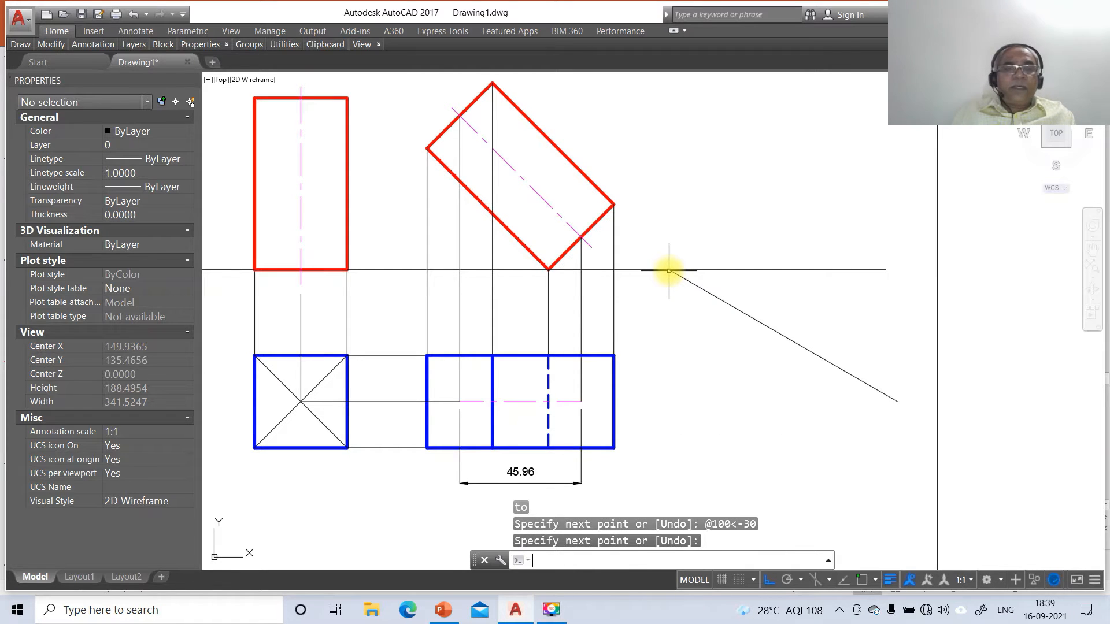
Check the final solution slide in PowerPoint and draw a 65 mm radius circle centred on the -30° line near its upper end in AutoCAD
click(443, 610)
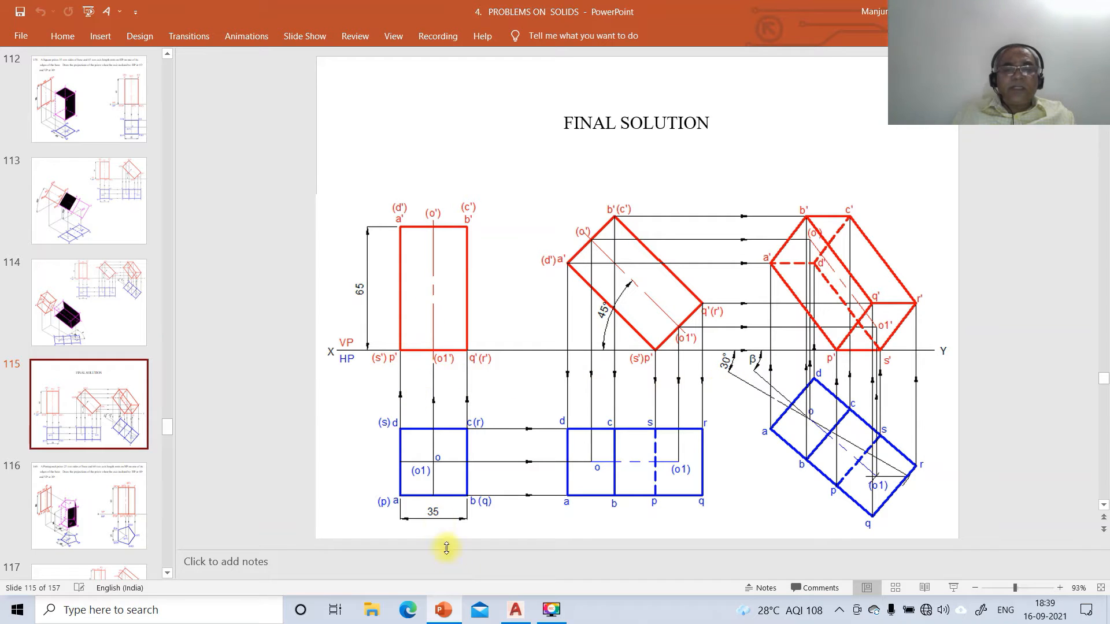
click(515, 609)
text(c)
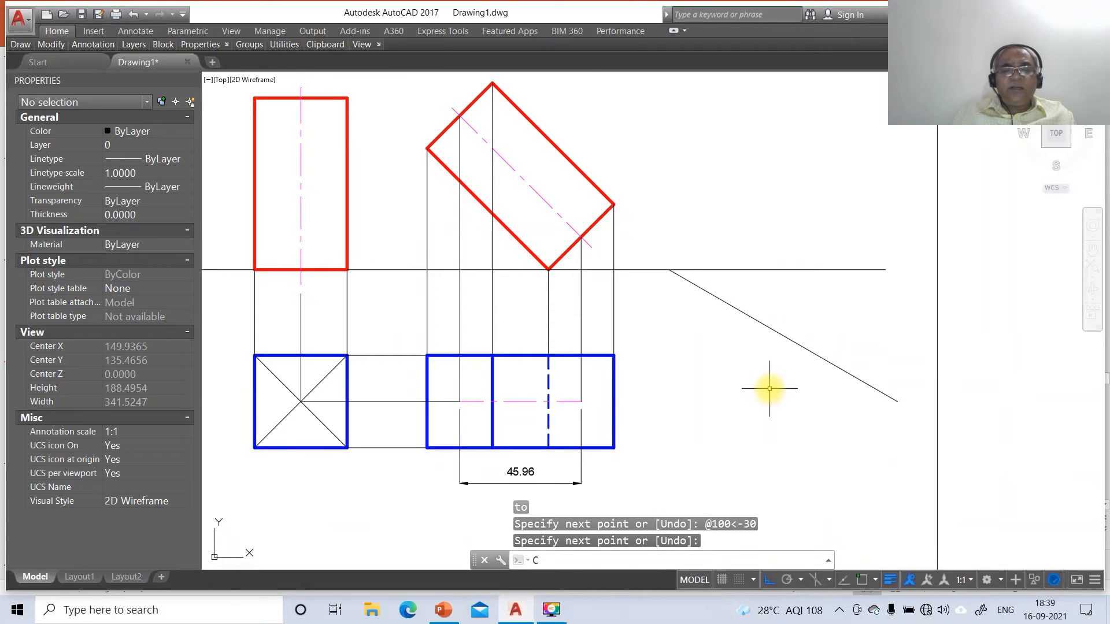
key(Return)
text(N)
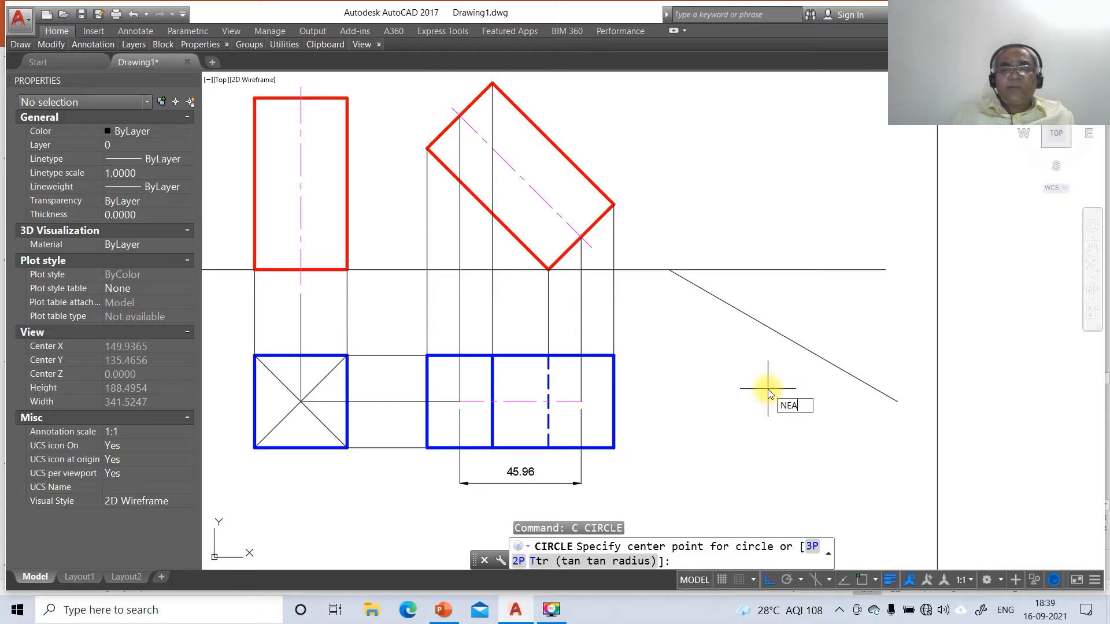
text(EA)
key(Return)
click(733, 306)
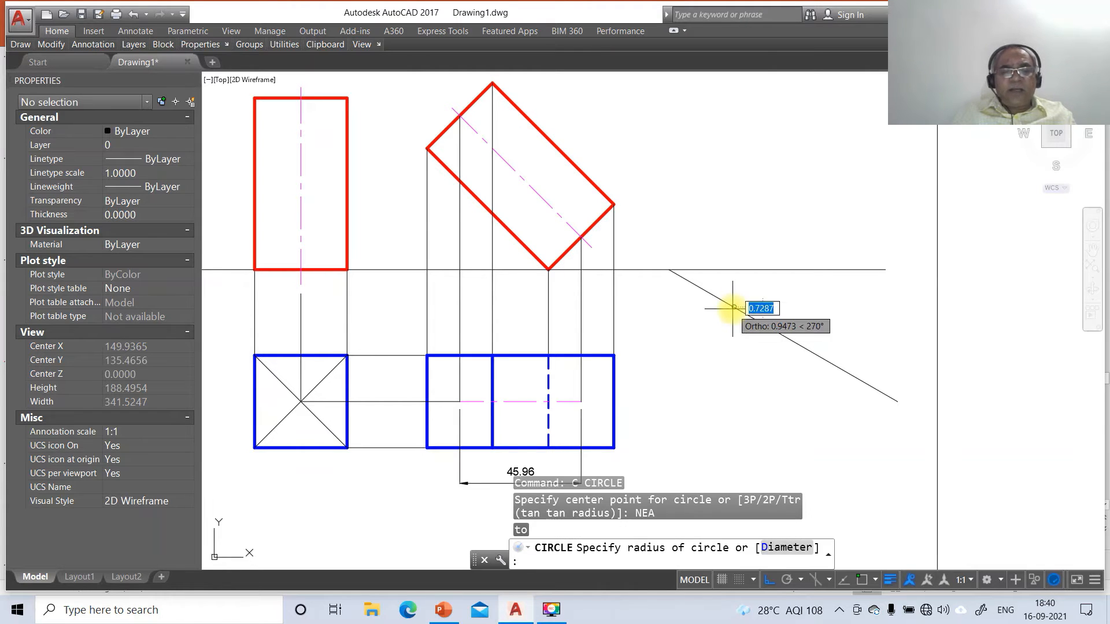
text(65)
key(Return)
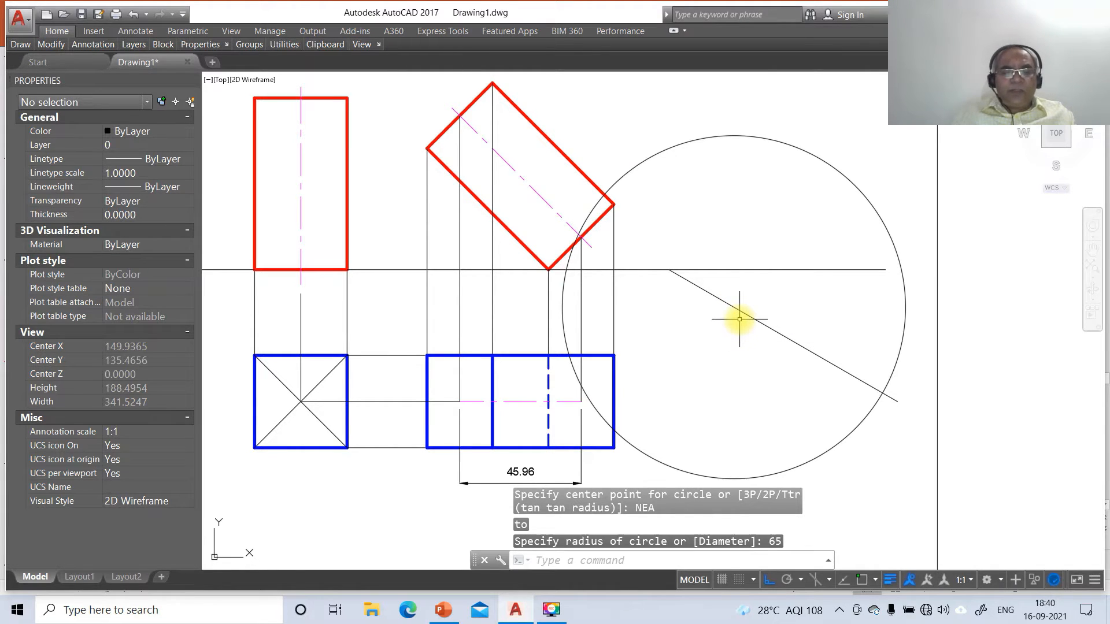
Break the 65 mm radius circle on both sides of its crossing with the inclined line, keeping a short arc there
text(BR)
key(Return)
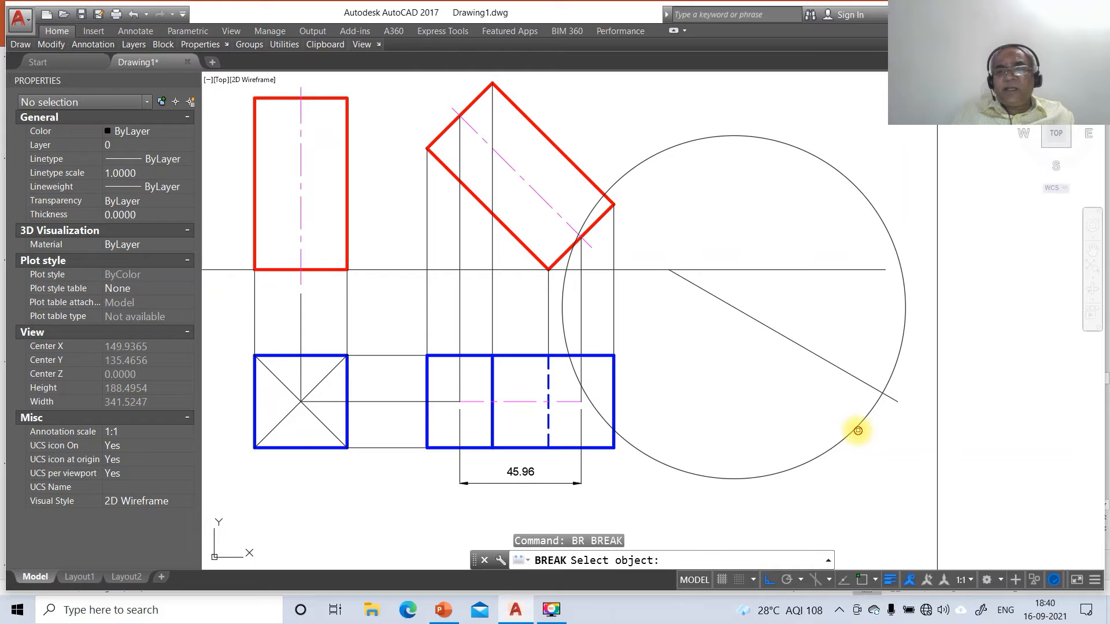
click(857, 430)
click(880, 390)
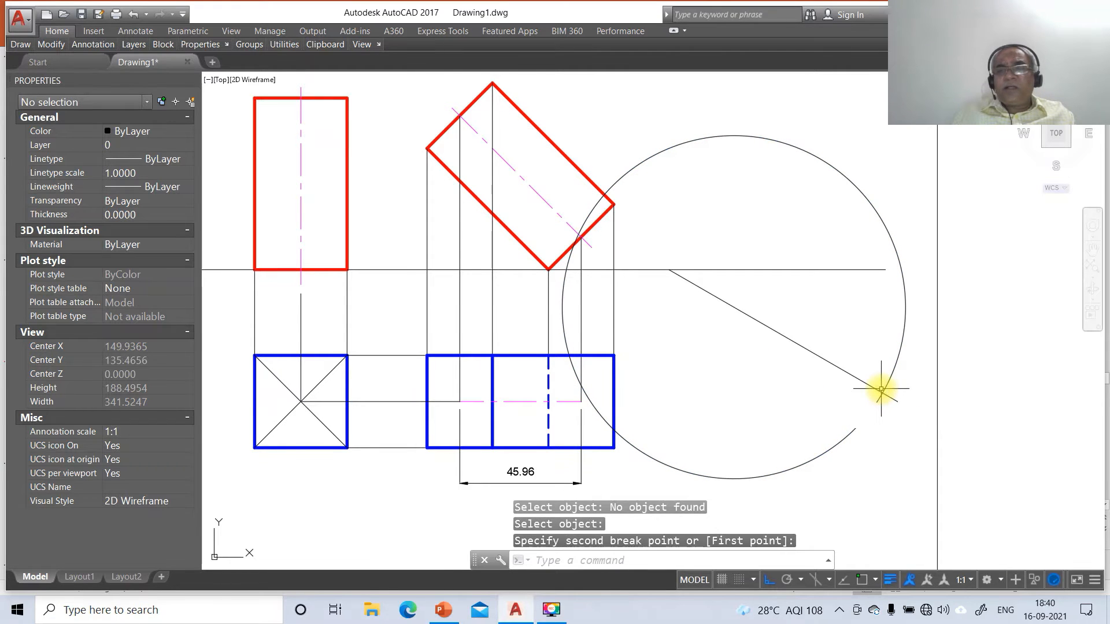
key(Return)
click(884, 389)
click(893, 366)
Erase the large upper arc left from the broken circle
text(E)
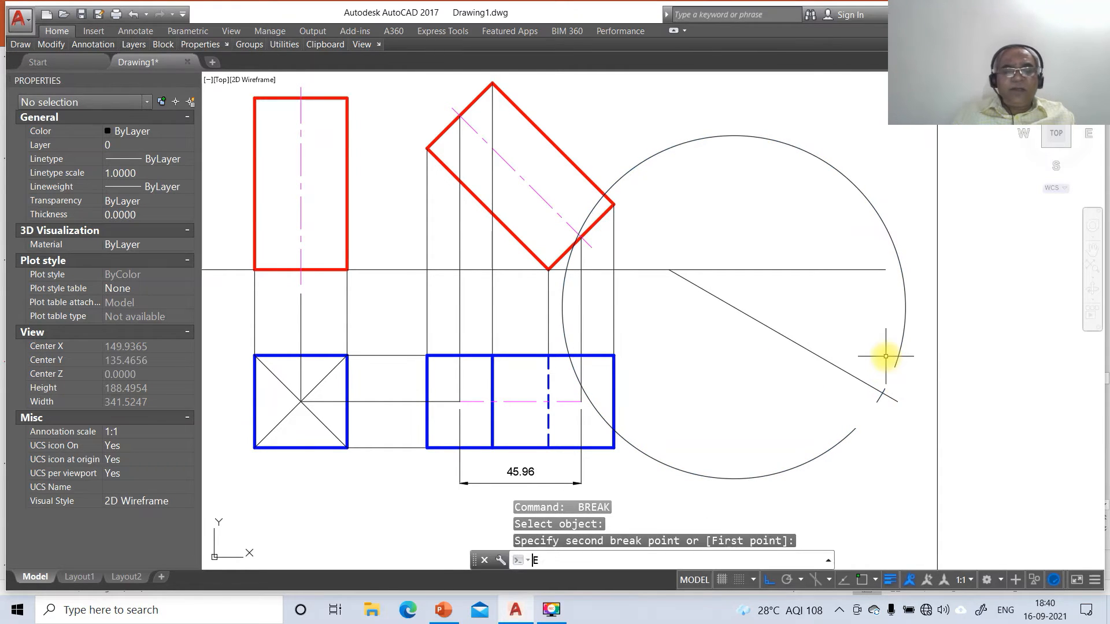
key(Return)
click(894, 366)
key(Return)
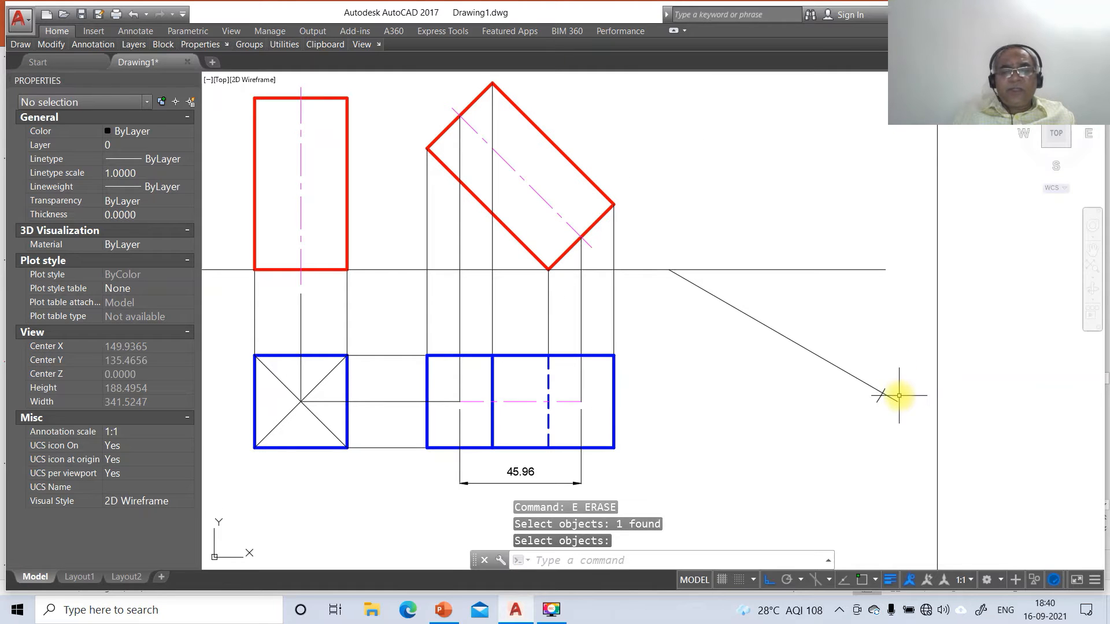
Try to trim the inclined line at the short arc, undo the wrong trim and cancel the command
text(TR)
key(Return)
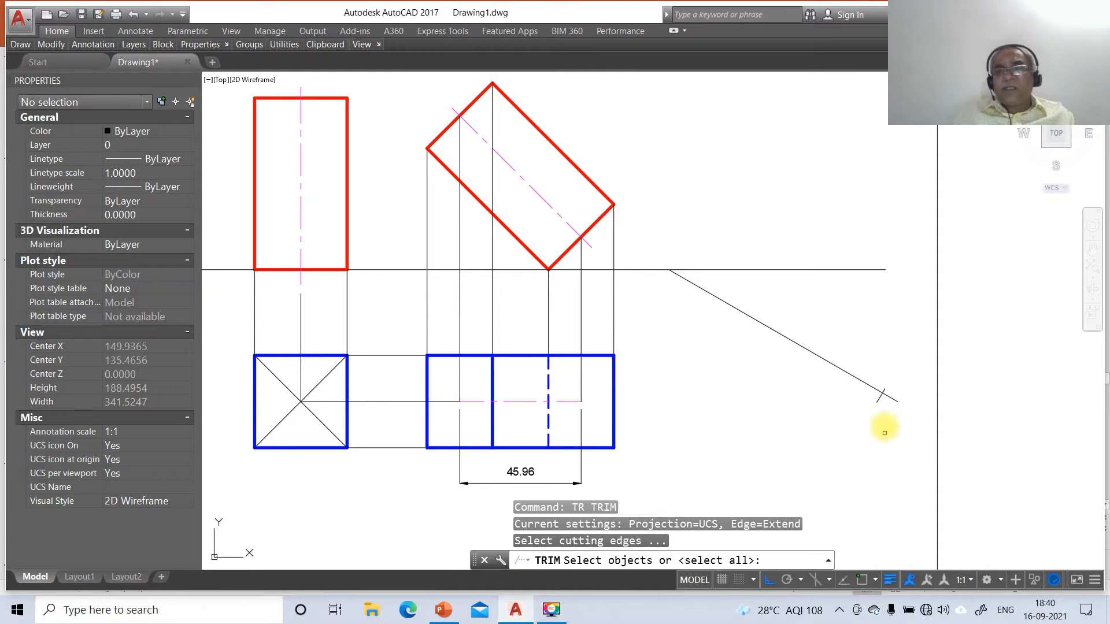
click(876, 405)
key(Return)
click(808, 388)
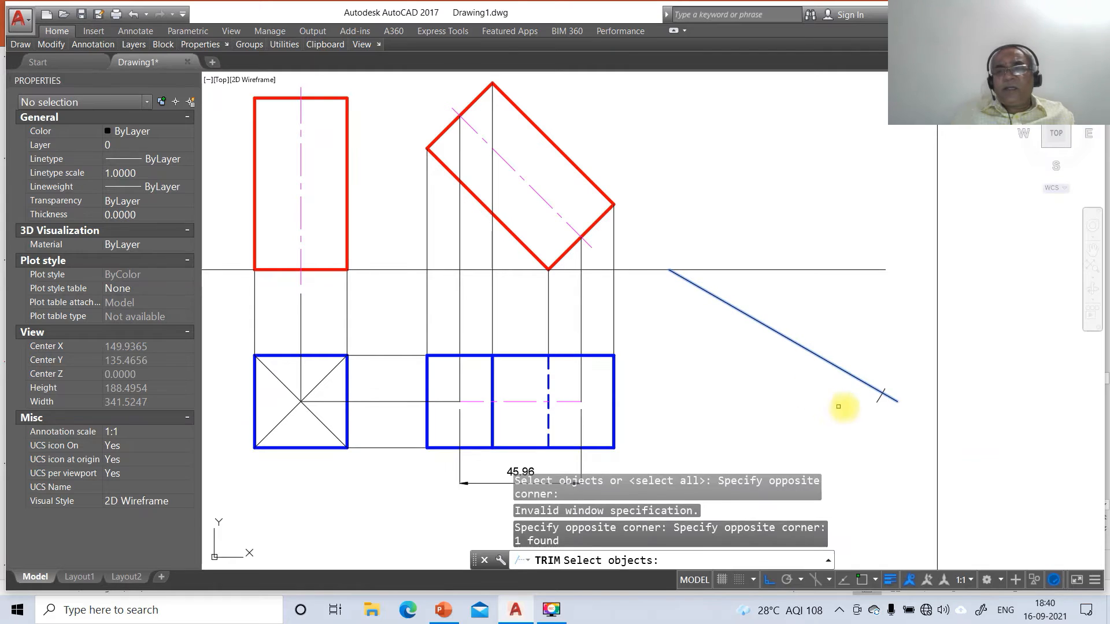
key(Return)
click(889, 396)
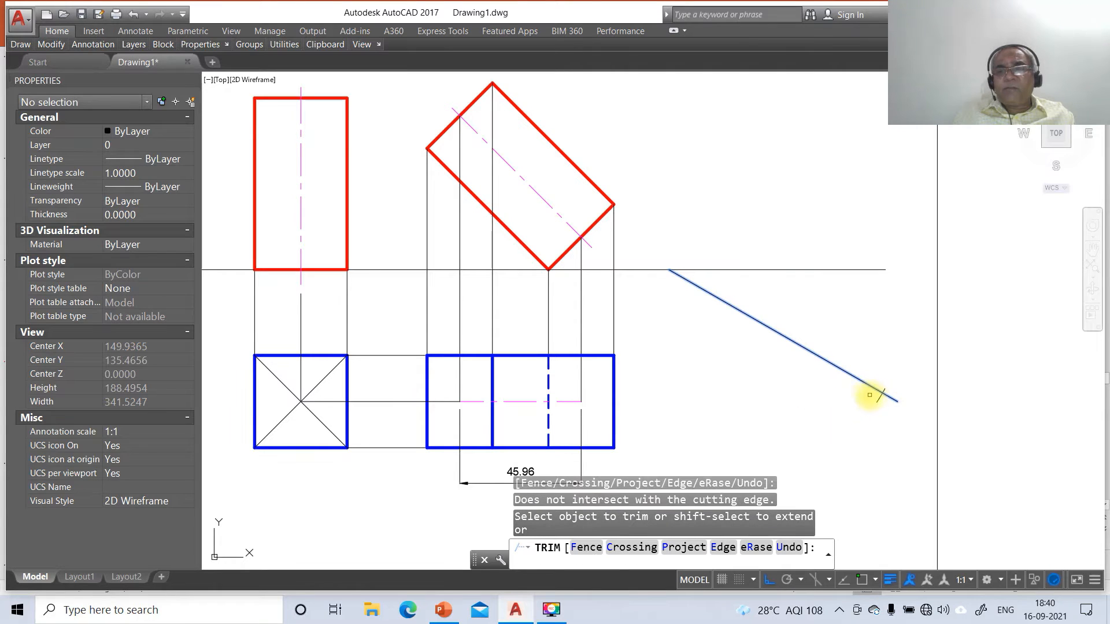
click(877, 400)
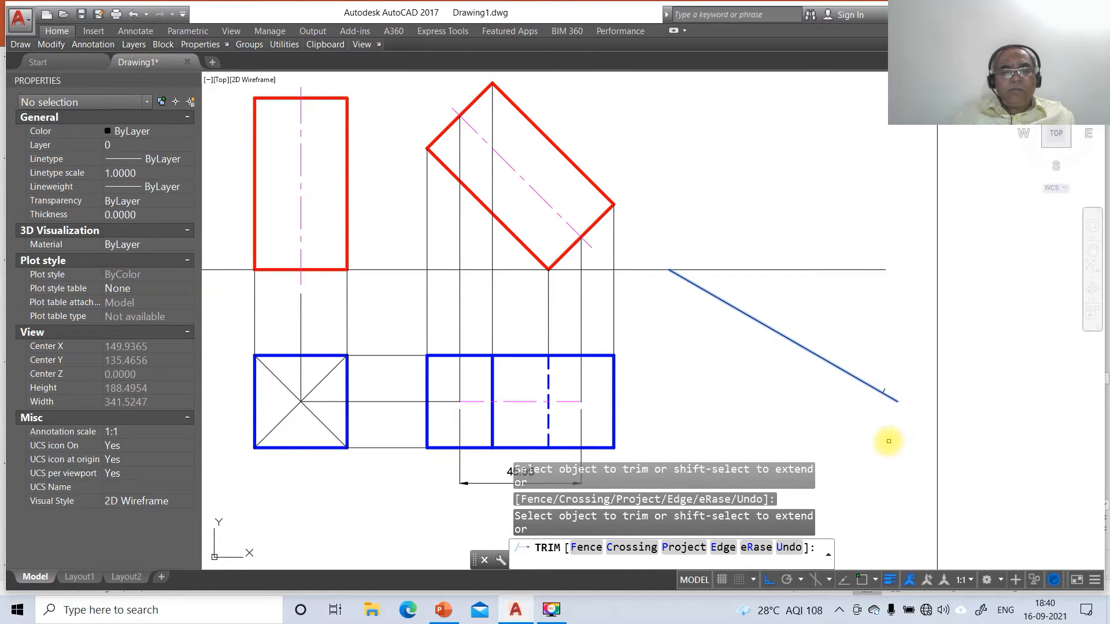
key(Return)
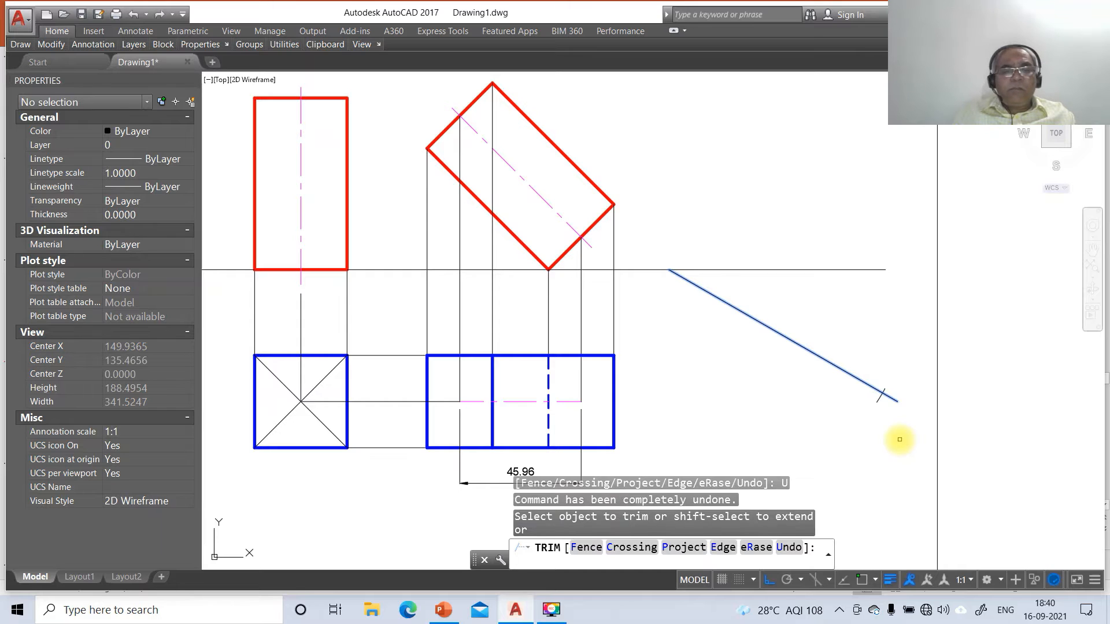
key(Escape)
key(Escape)
Trim the end of the inclined line that extends beyond the short 65 mm arc
key(Return)
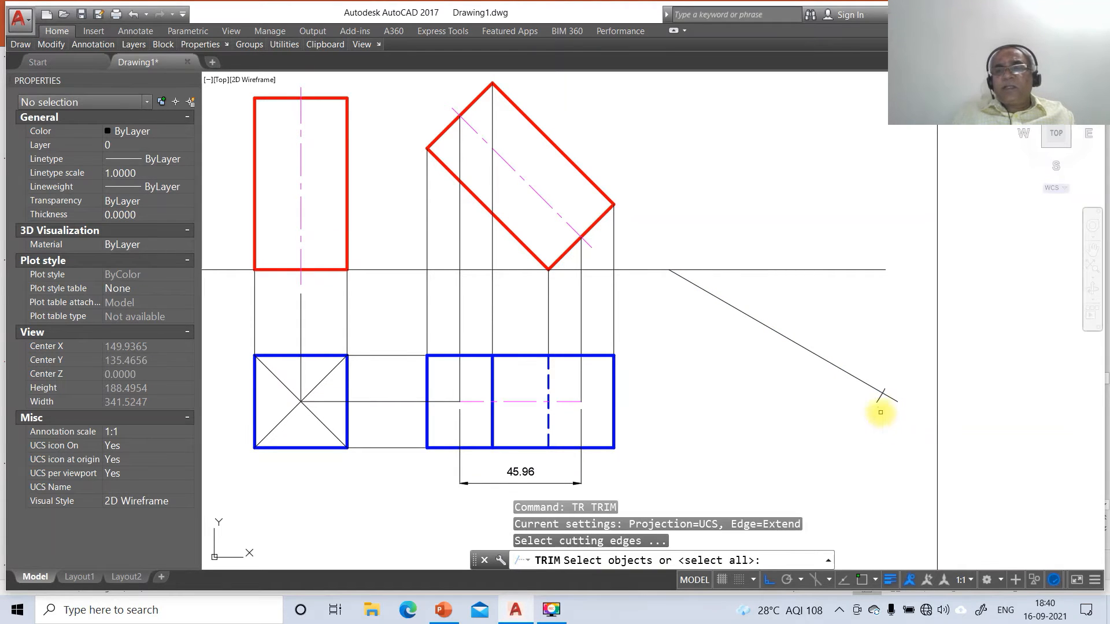
click(878, 402)
key(Return)
click(890, 397)
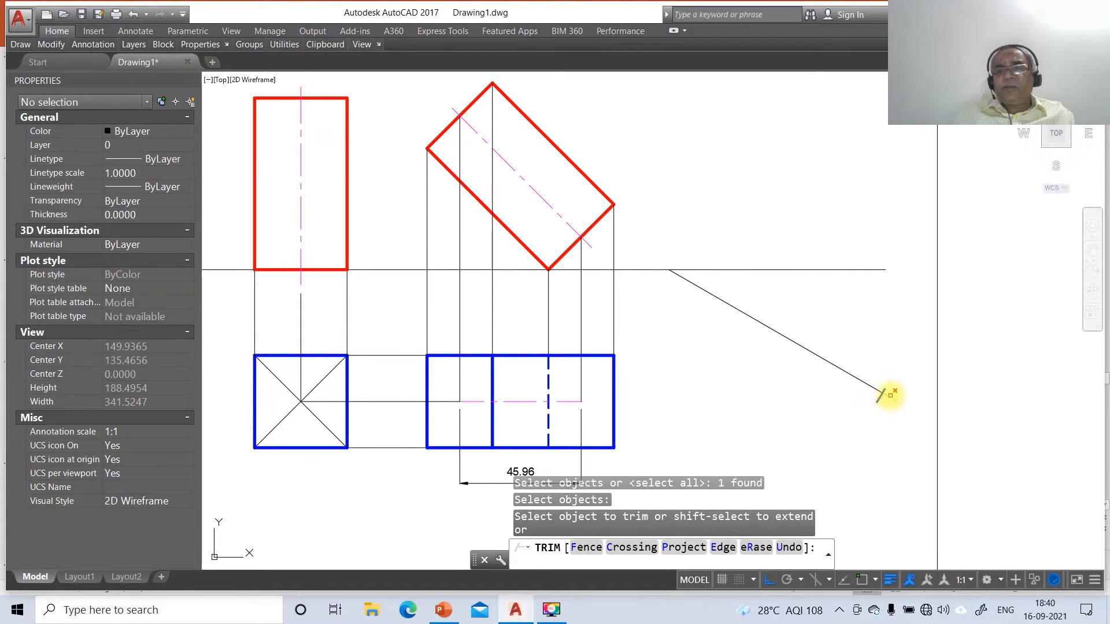
key(Return)
Draw a horizontal line leftward from the intersection of the inclined line and the short arc
text(L)
key(Return)
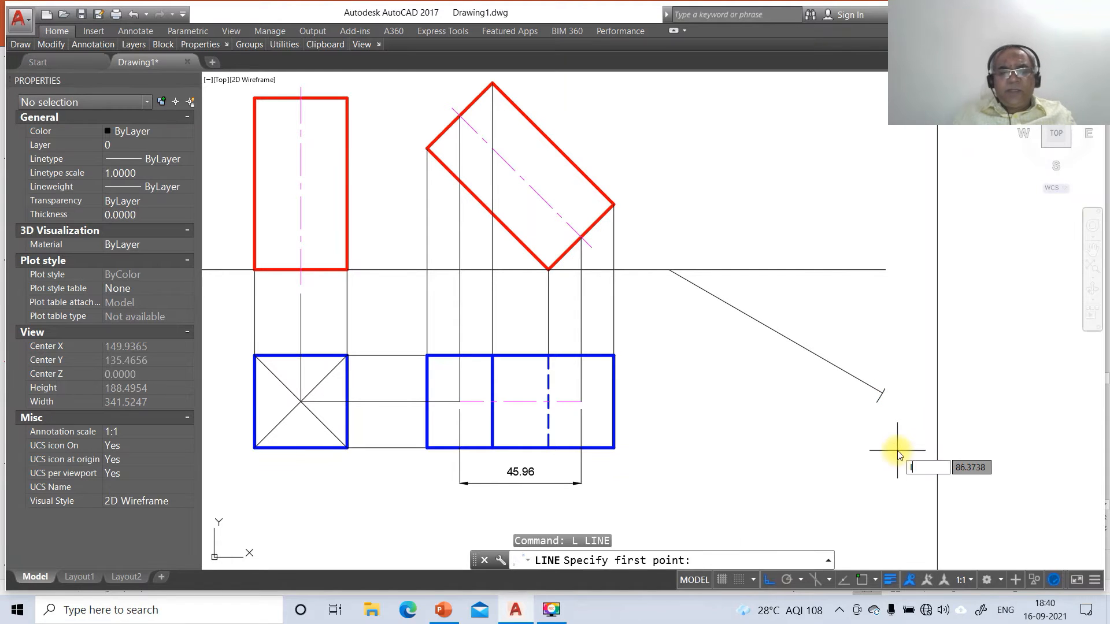
text(INT)
key(Return)
click(875, 391)
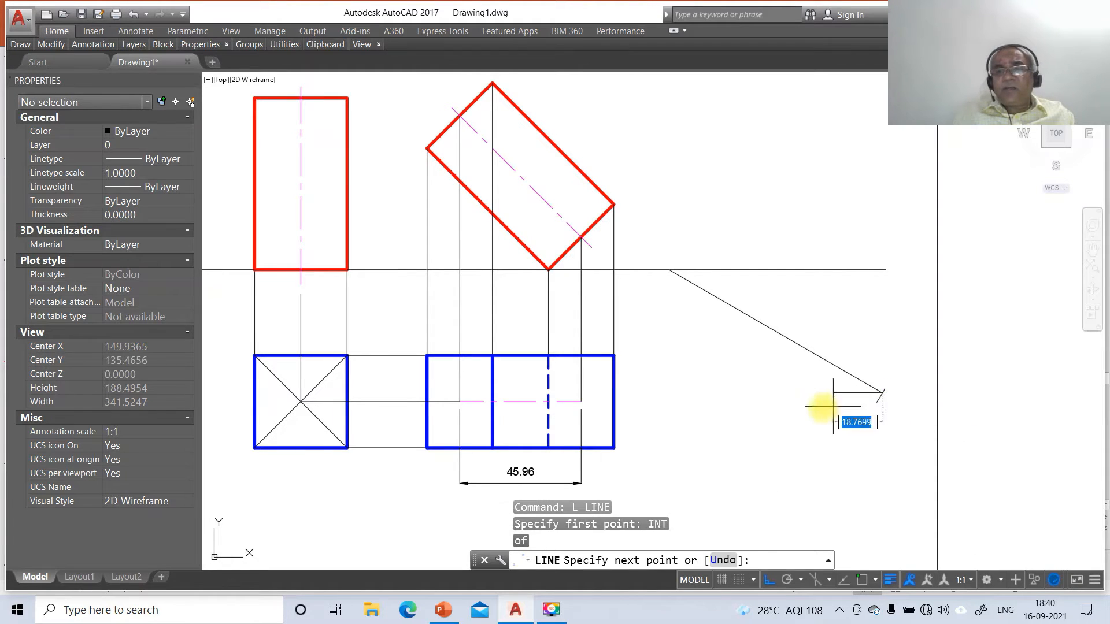
click(756, 409)
key(Return)
Draw a circle of radius 45.96 centred on the centre of the short 65 mm arc
text(C)
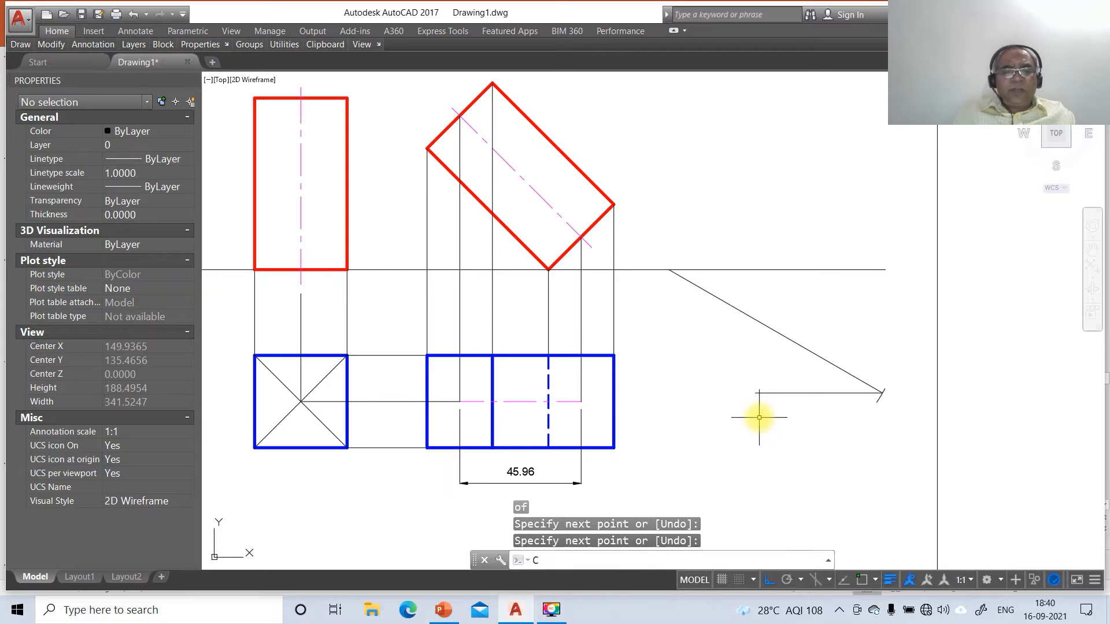
key(Return)
text(CEN)
key(Return)
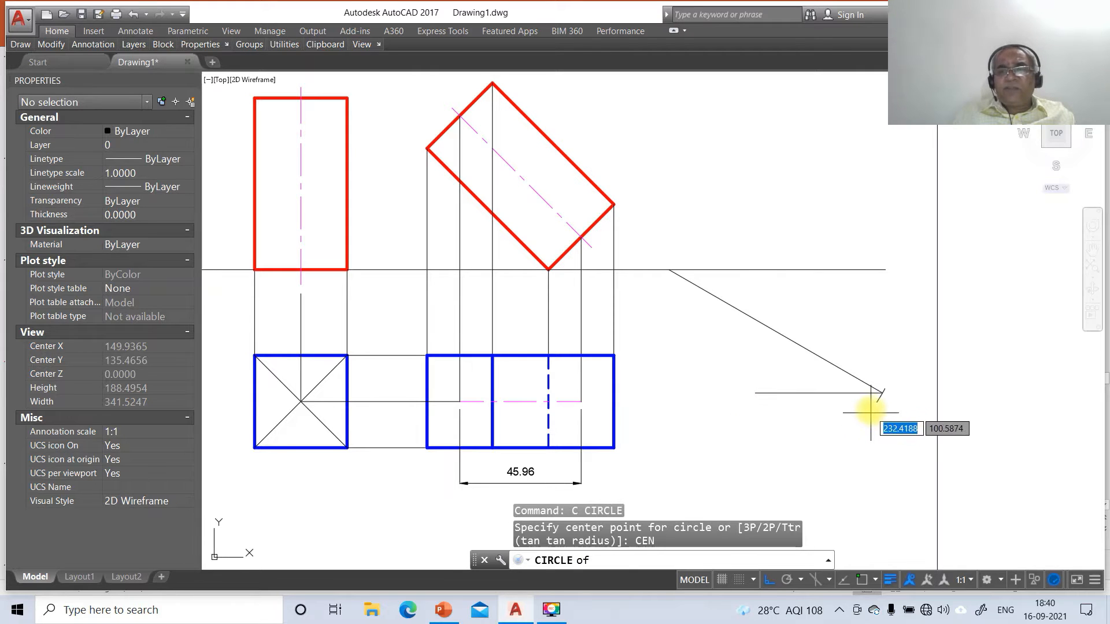
click(877, 403)
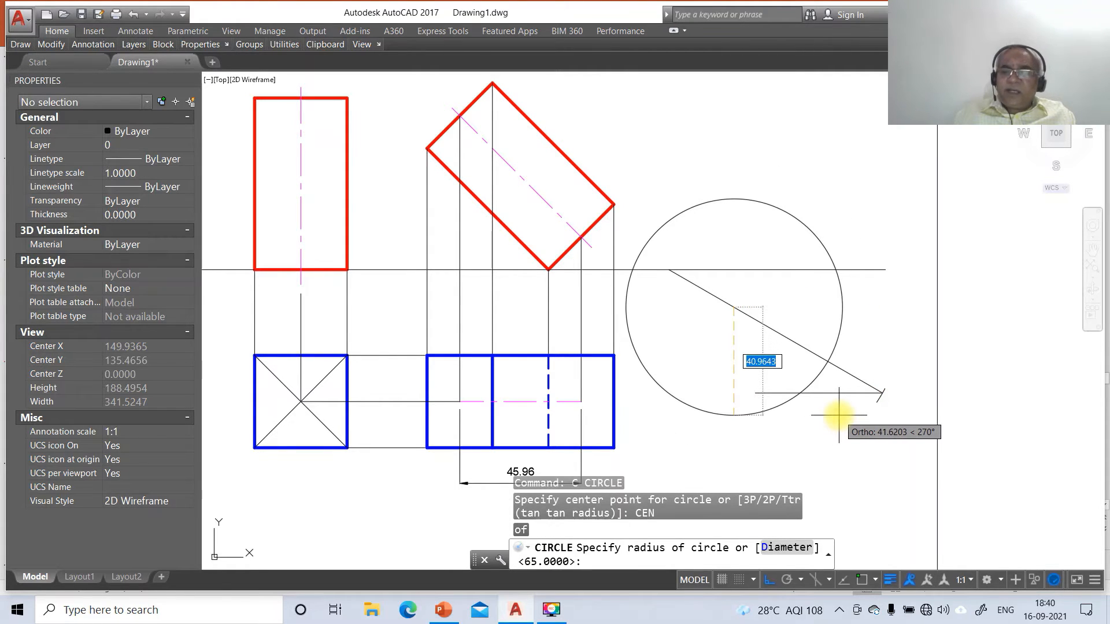
text(4)
key(Return)
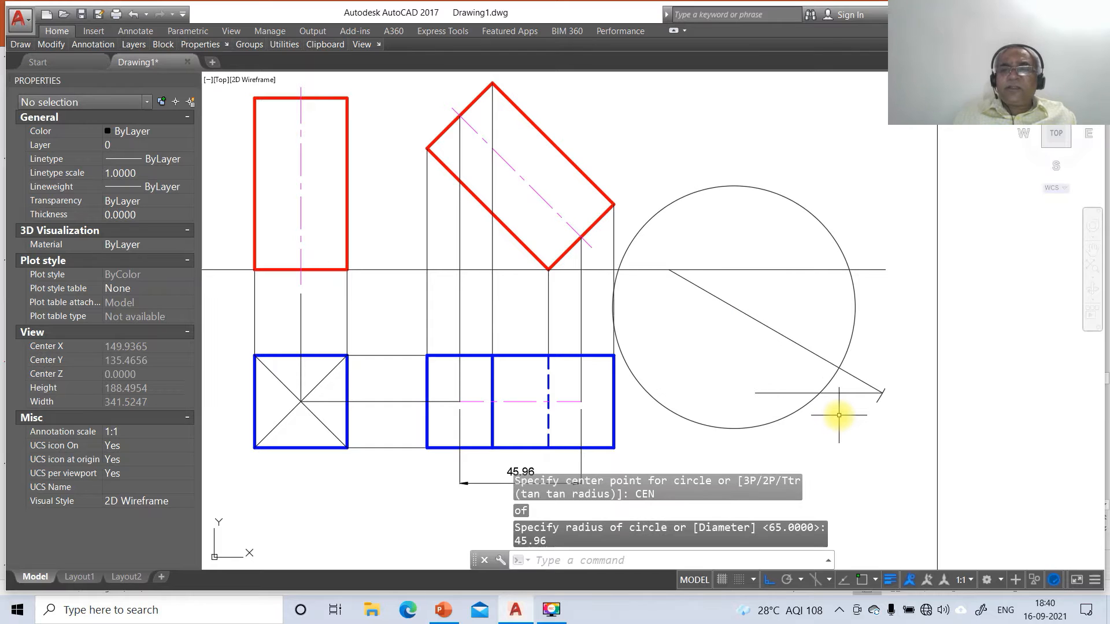
Break the 45.96 radius circle on both sides of its crossing with the horizontal line, keeping a short arc there
text(br)
key(Return)
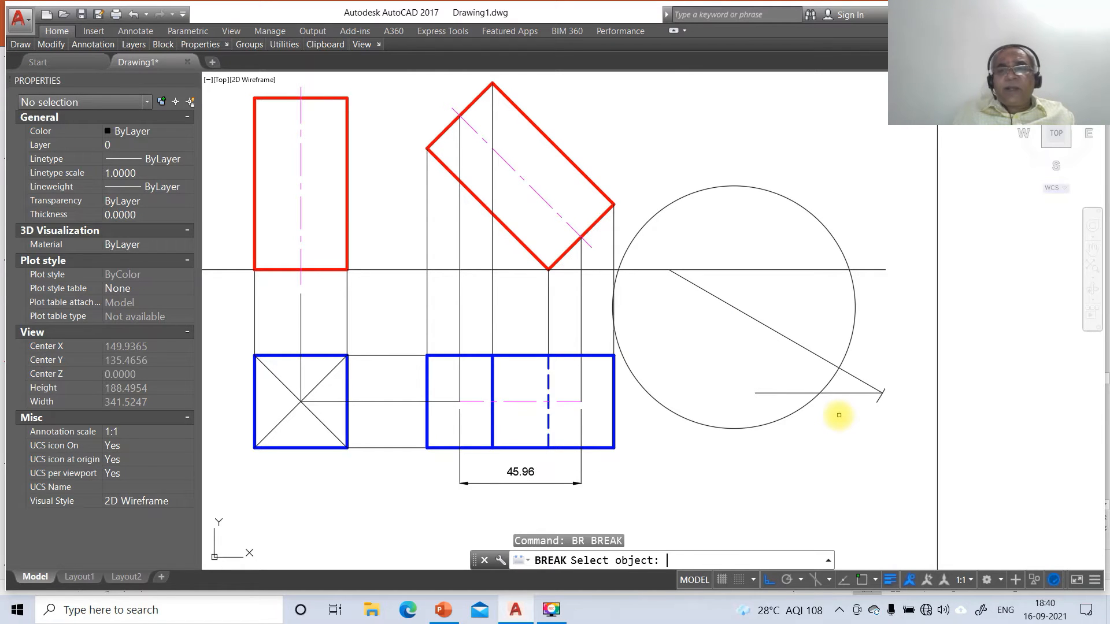
click(800, 409)
click(825, 385)
key(Return)
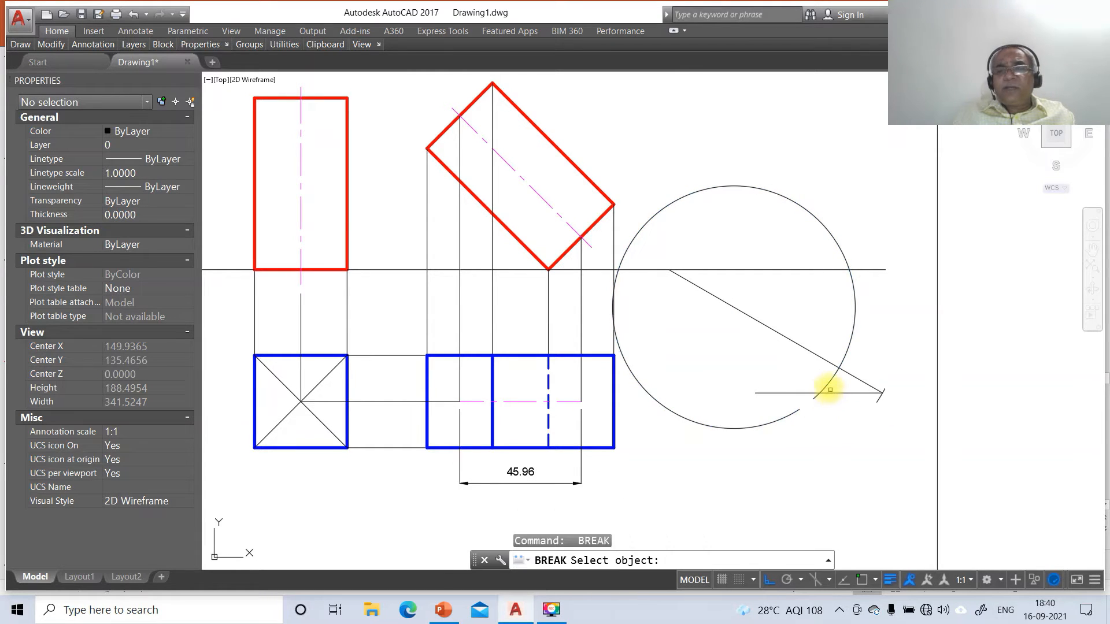
click(846, 363)
click(866, 348)
Erase the large arc left from the broken circle and the 45.96 dimension below the second plan
text(e)
key(Return)
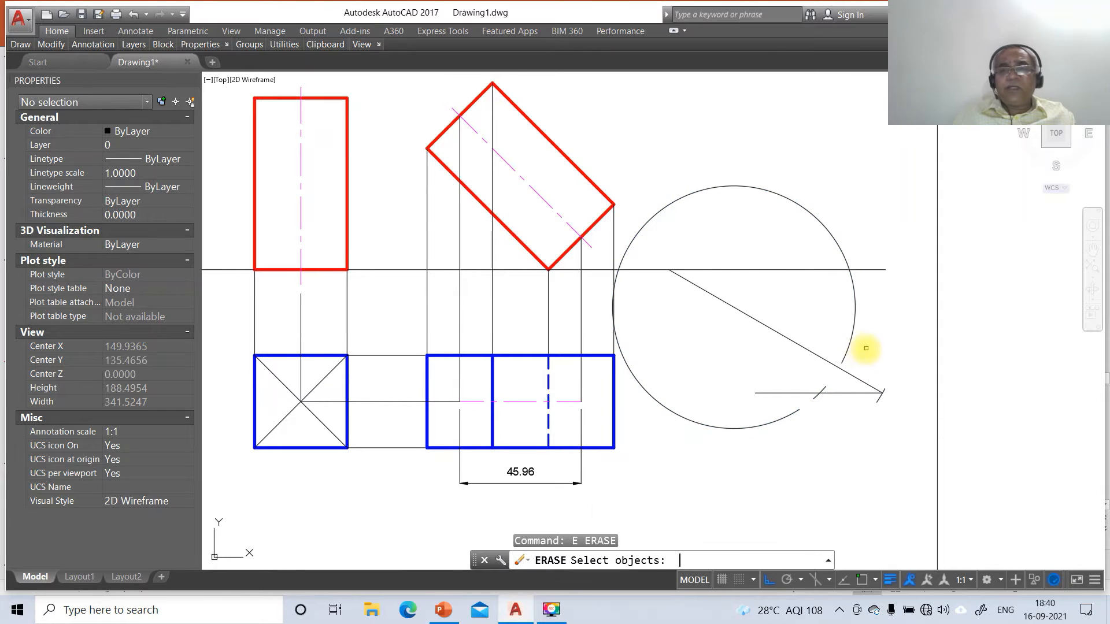
click(853, 346)
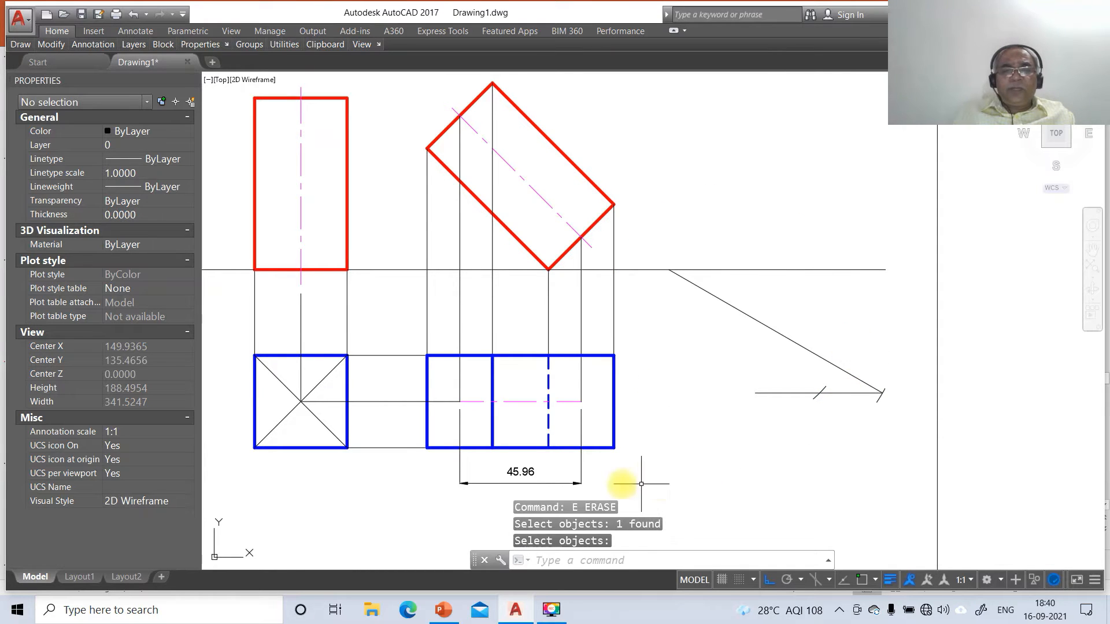
key(Return)
key(Return)
click(574, 480)
key(Return)
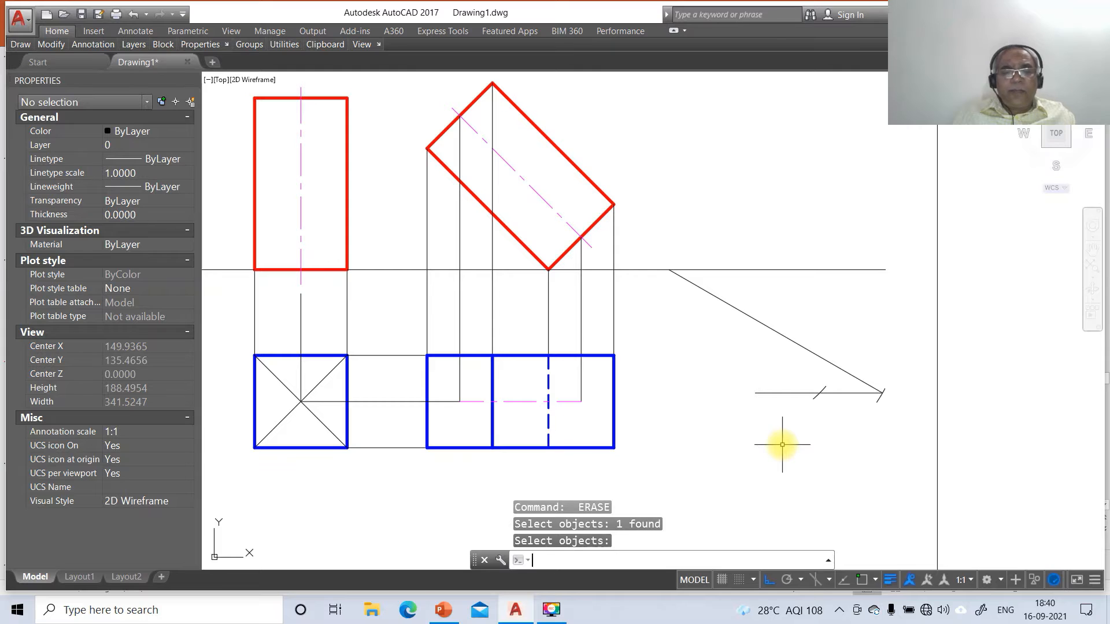
text(CO)
key(Return)
click(395, 322)
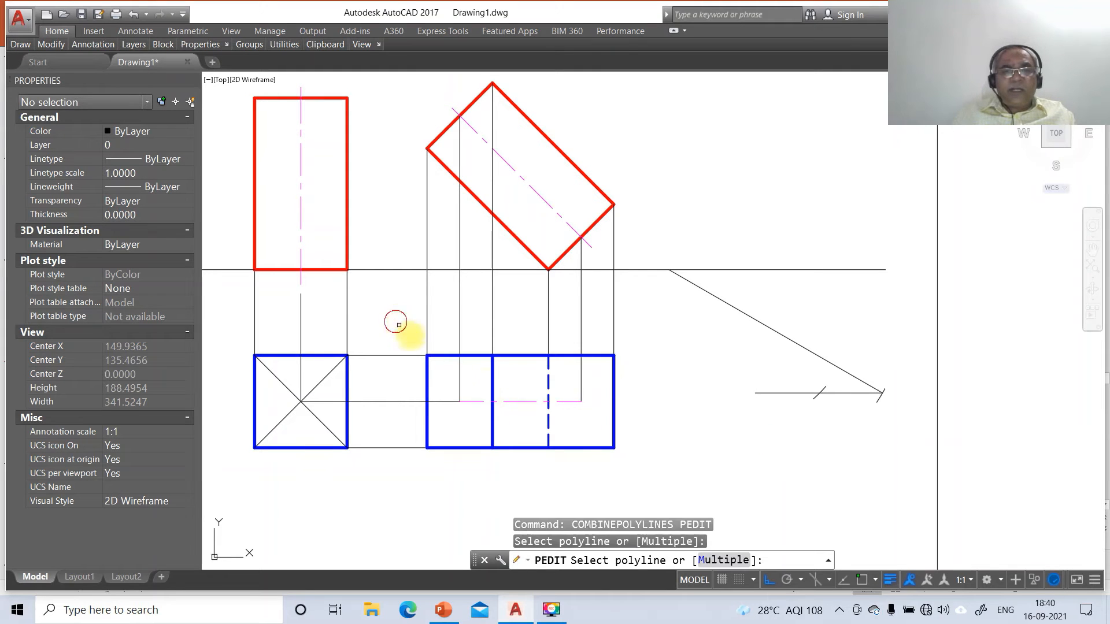
key(Escape)
key(Escape)
key(Escape)
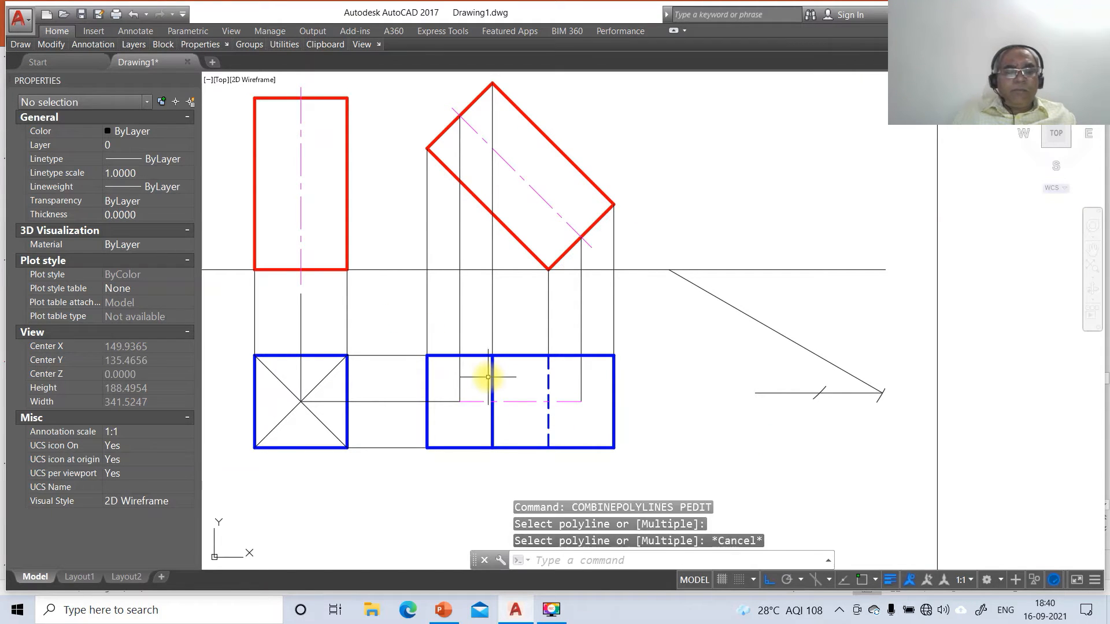
Copy the second plan with its axis from the axis's left end to the centre of the short arcs on the inclined line
text(CO)
key(Return)
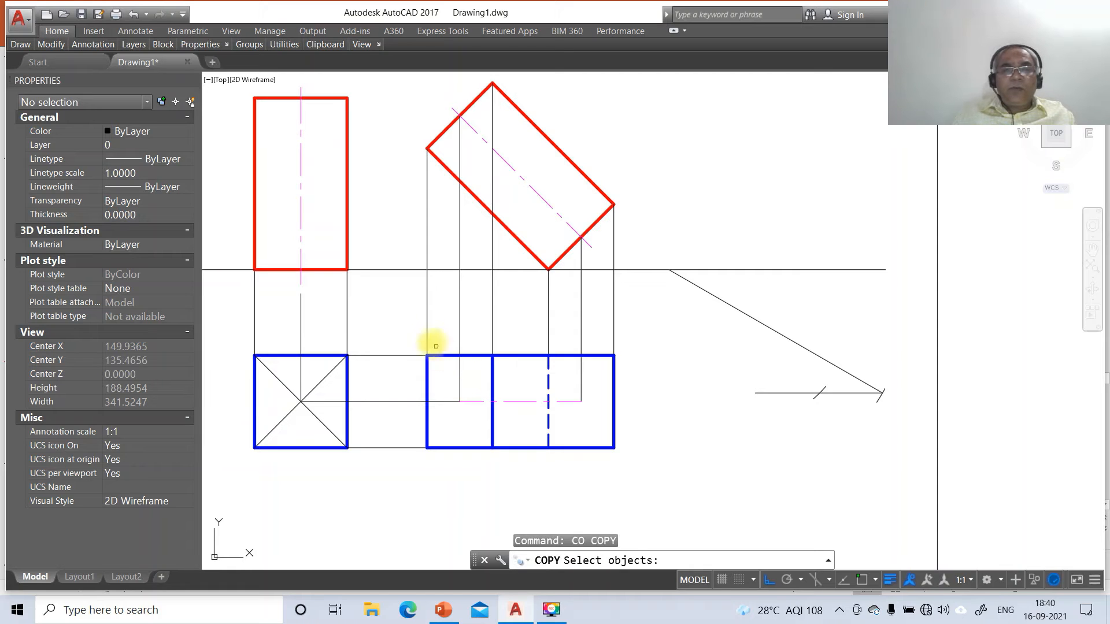
click(404, 315)
click(671, 468)
key(Return)
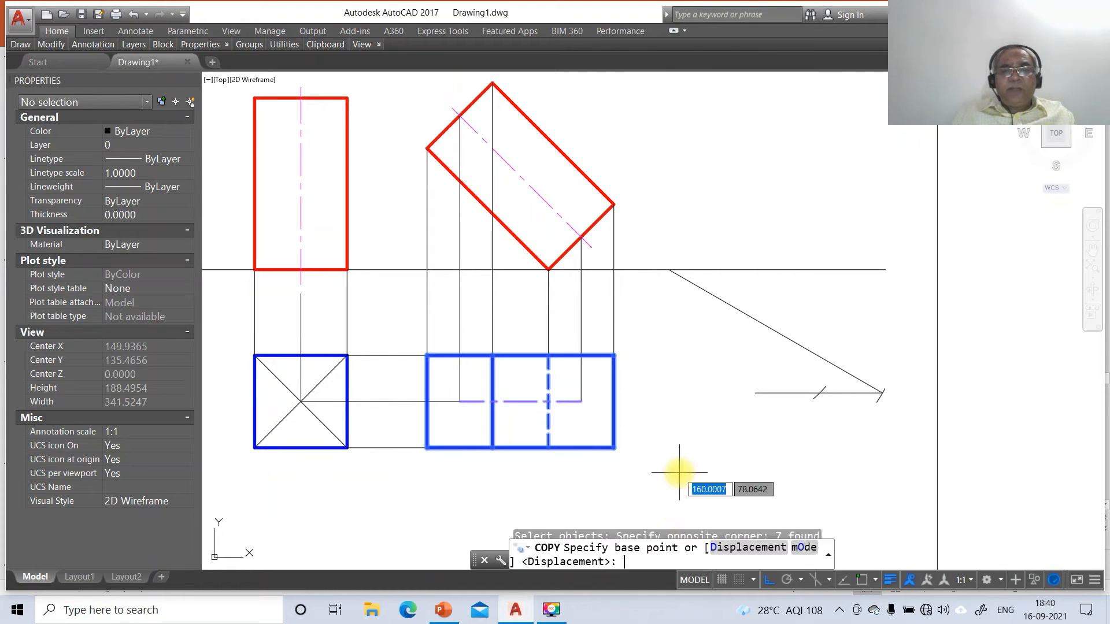
text(INT)
key(Return)
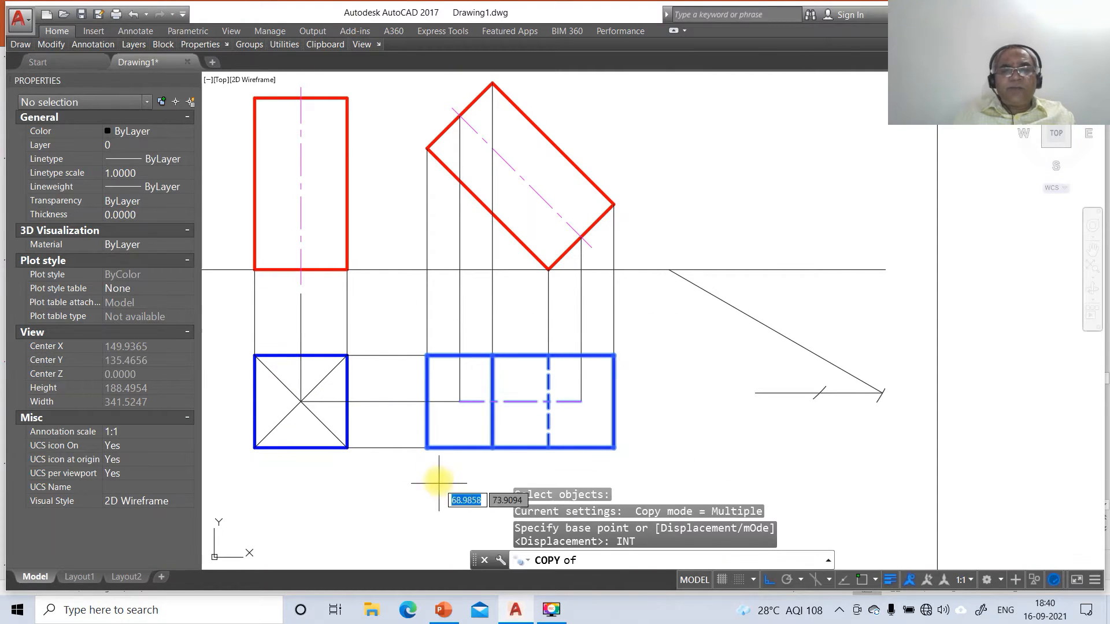
click(461, 400)
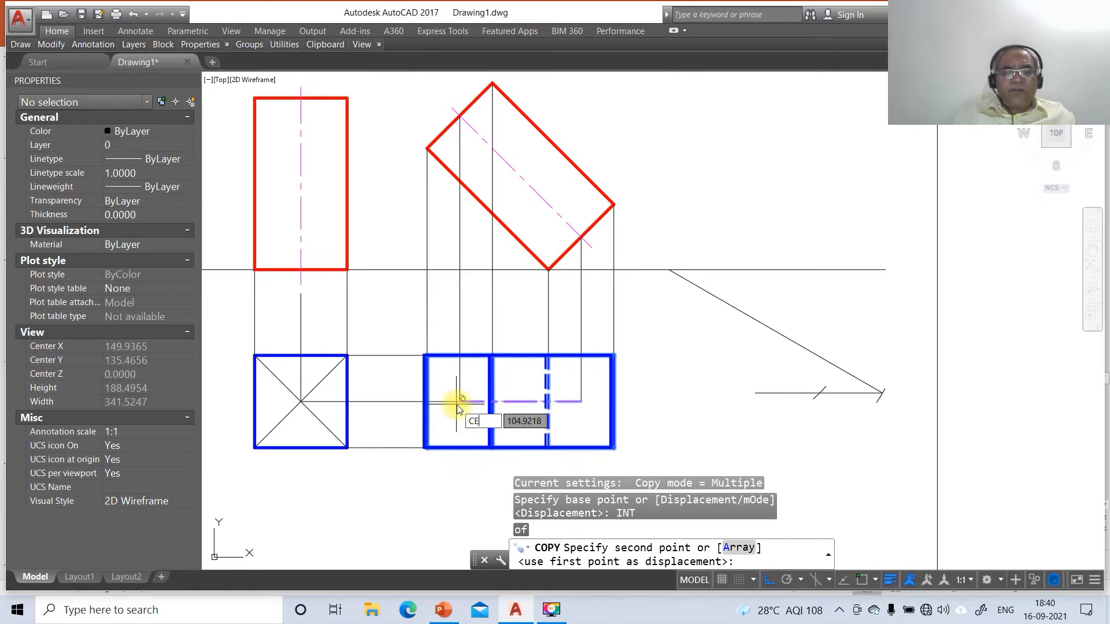
key(Return)
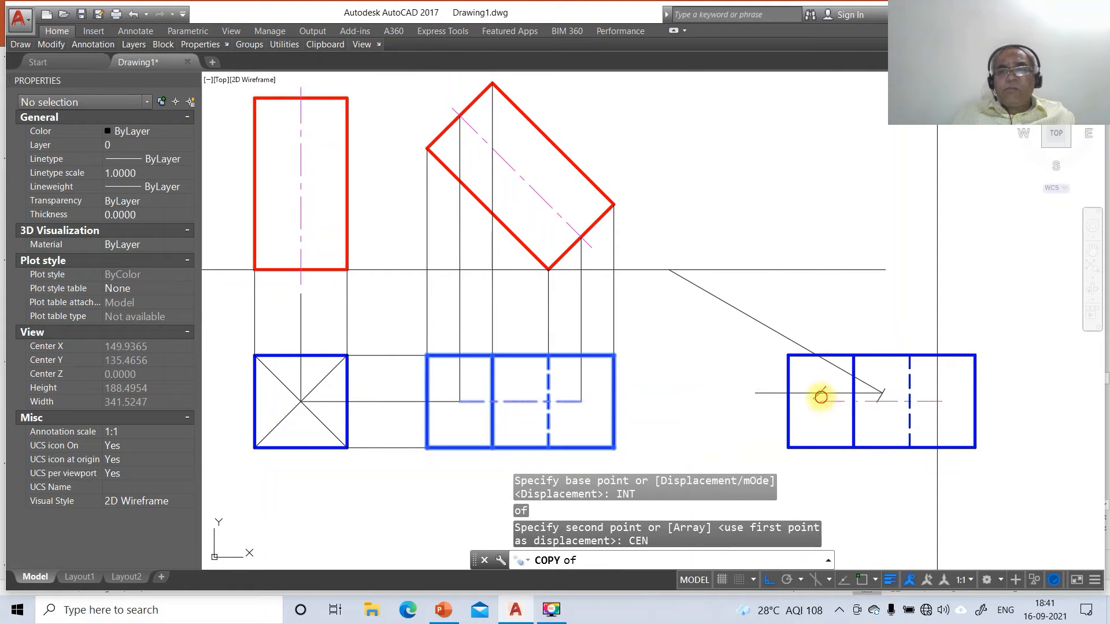
click(817, 411)
key(Return)
Rotate the copied plan about its axis's left end by reference angle 0 so the axis meets the short arc's crossing with the horizontal line
text(RO)
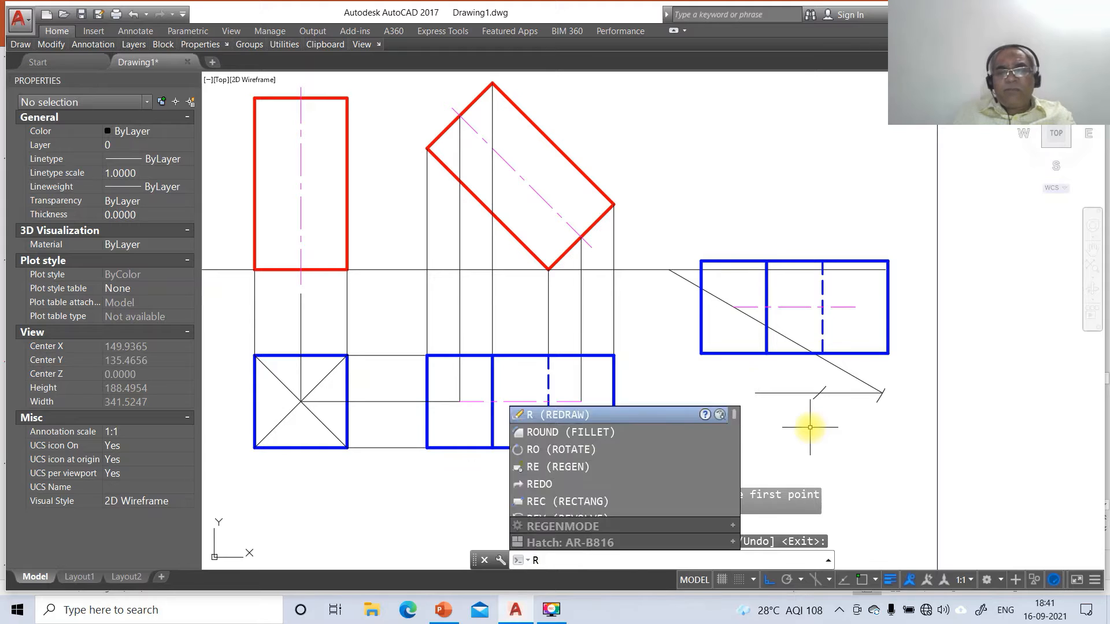
key(Return)
click(683, 213)
click(965, 386)
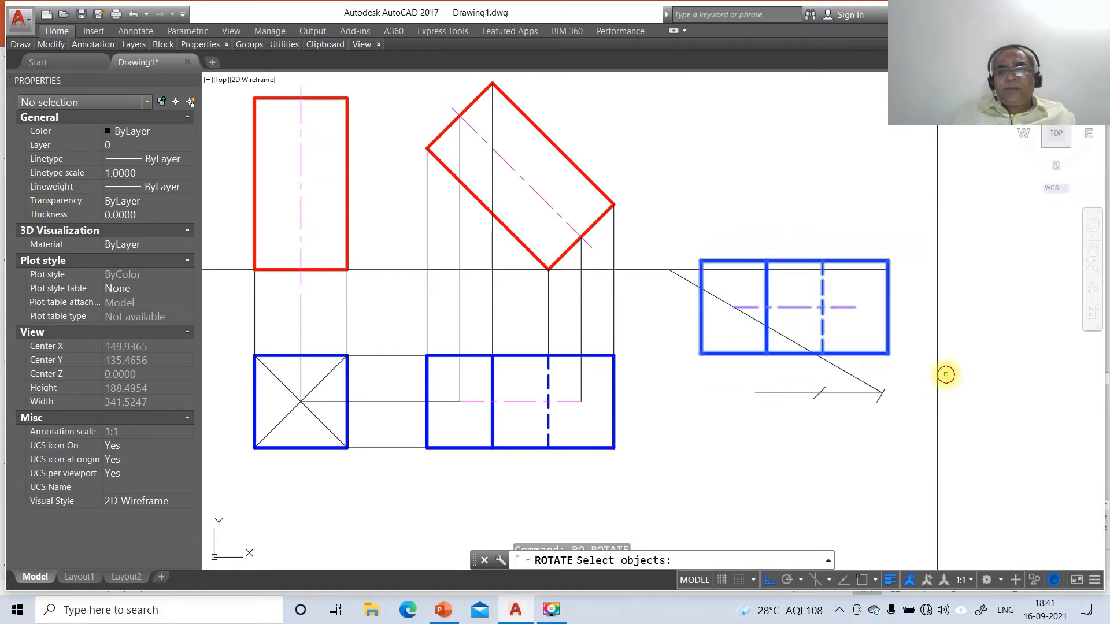
key(Return)
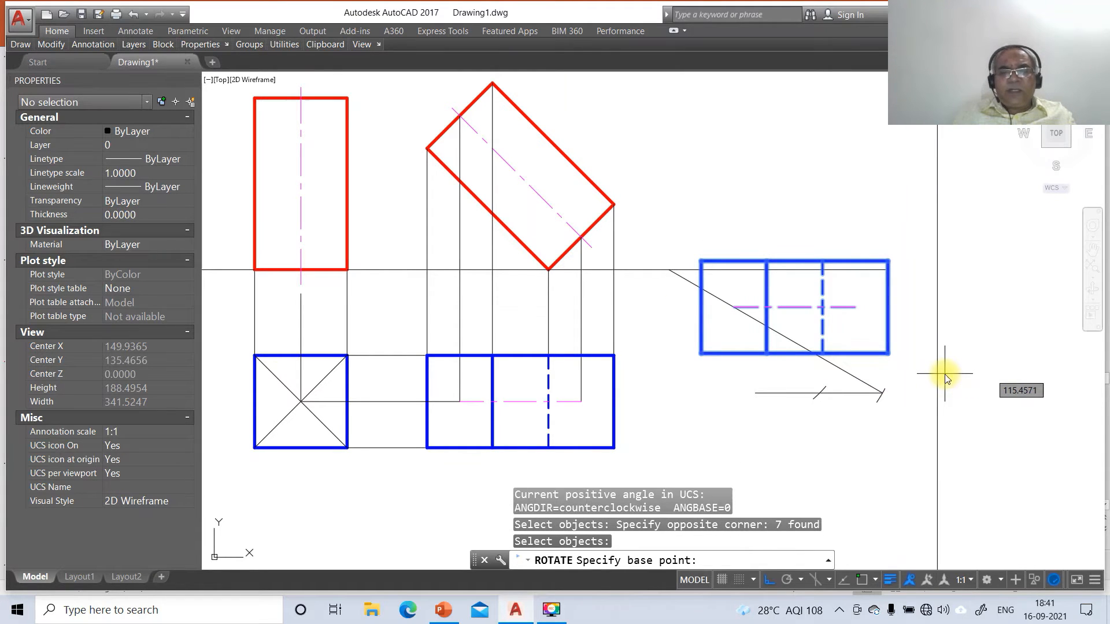
text(INT)
key(Return)
click(733, 307)
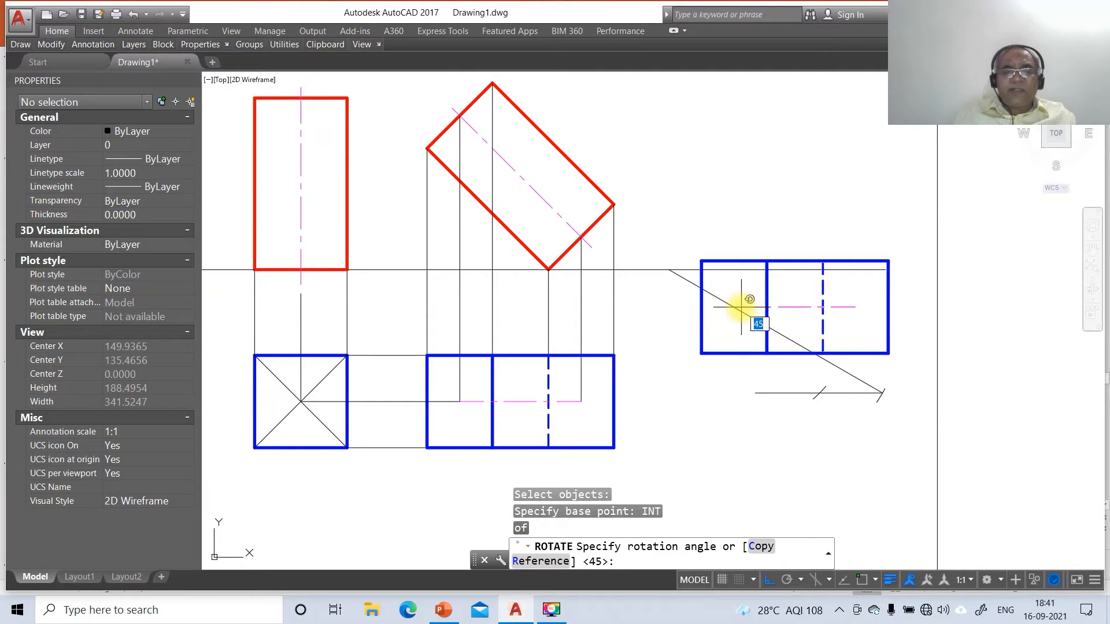
key(Return)
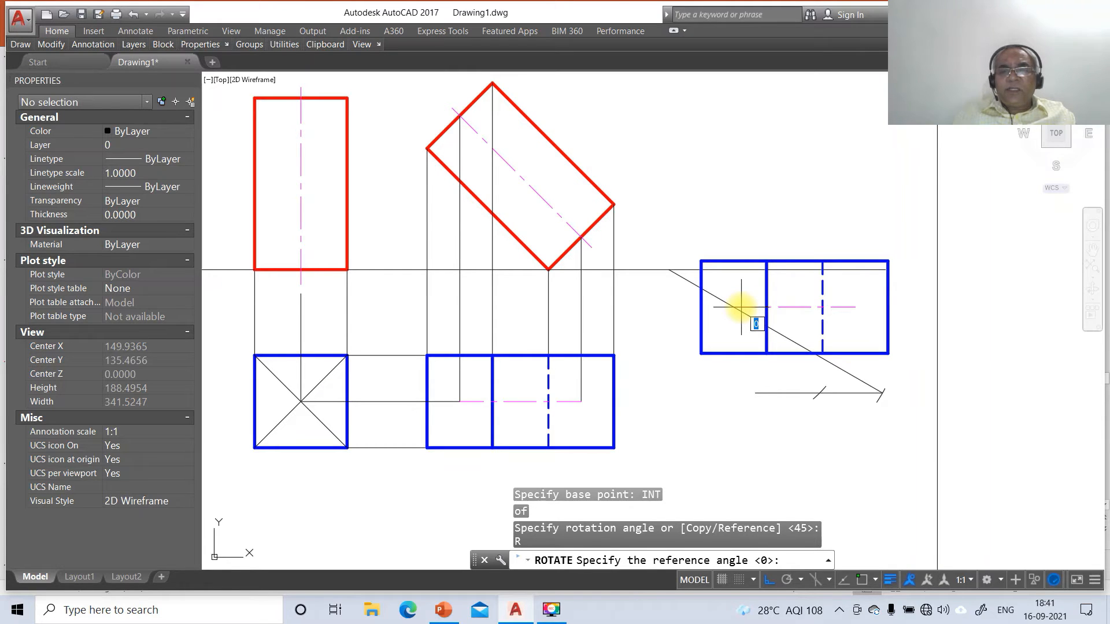
key(Return)
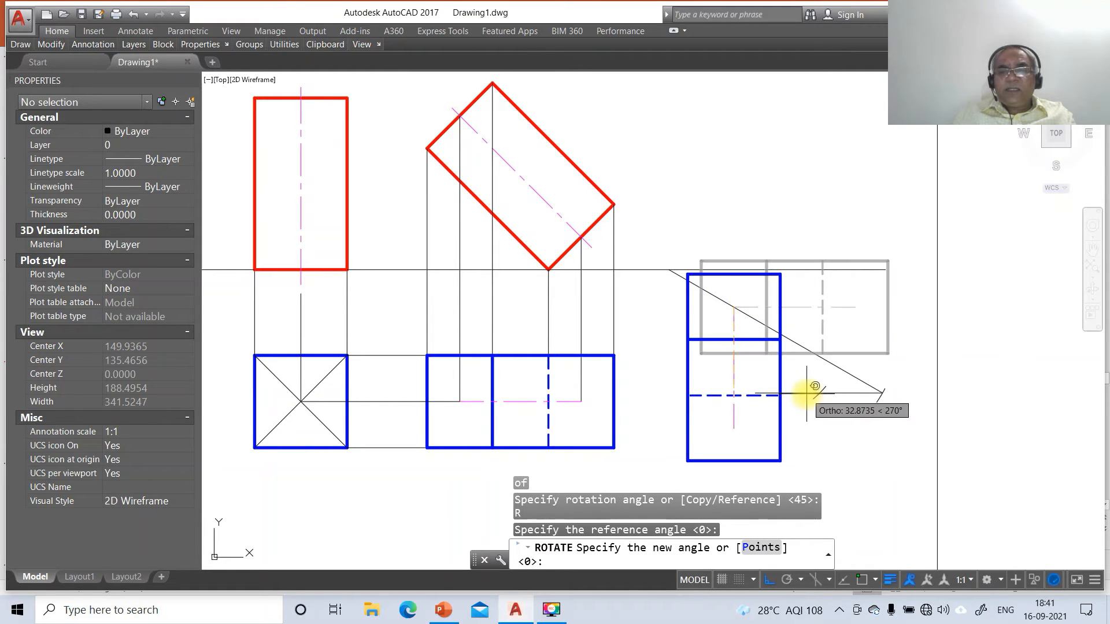
text(INT)
key(Return)
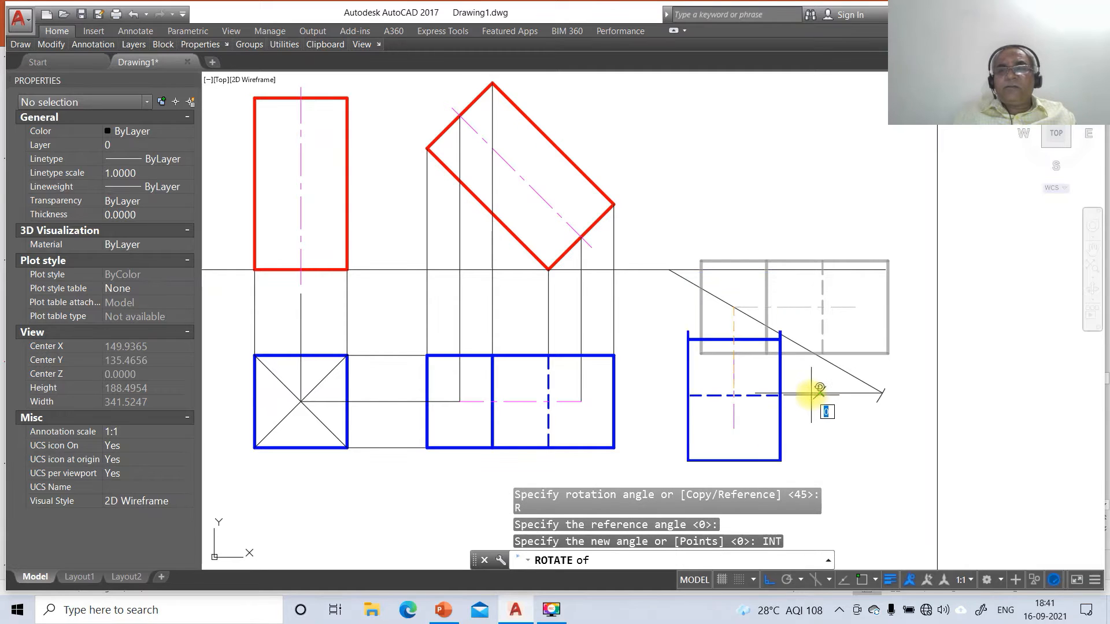
click(812, 389)
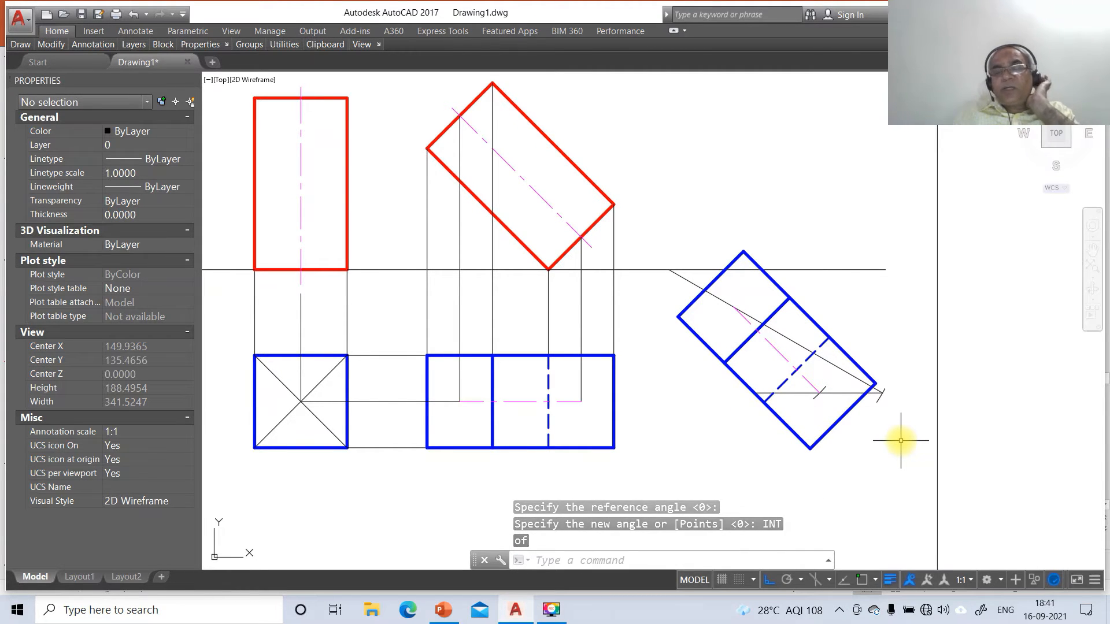
Break off the left end of the horizontal construction line, leaving a short extension past the axis's lower end
text(BR)
key(Return)
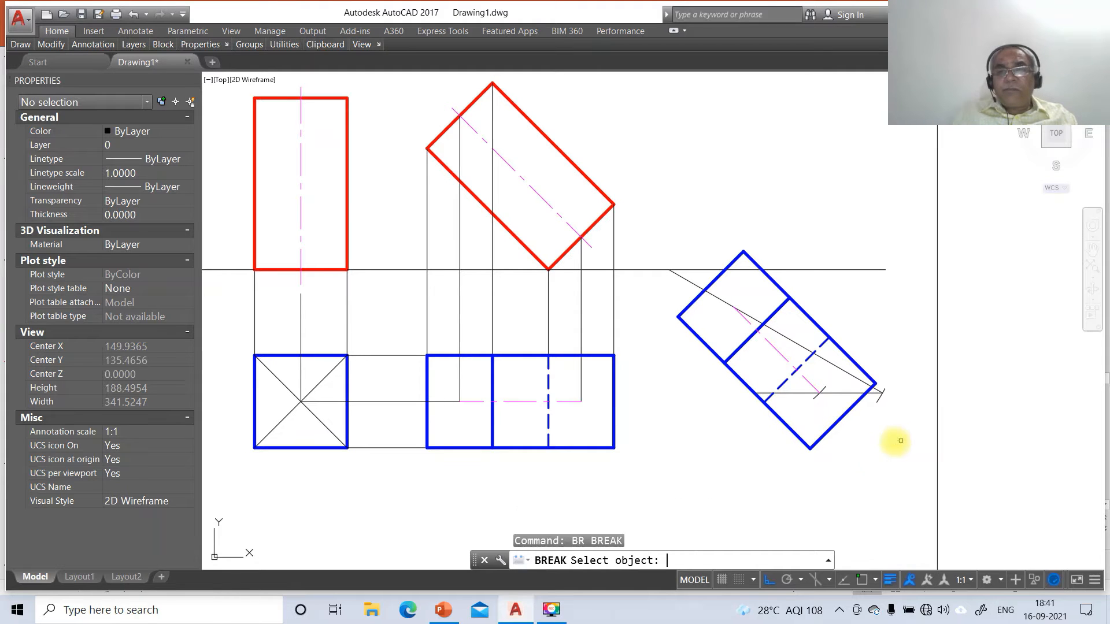
click(800, 397)
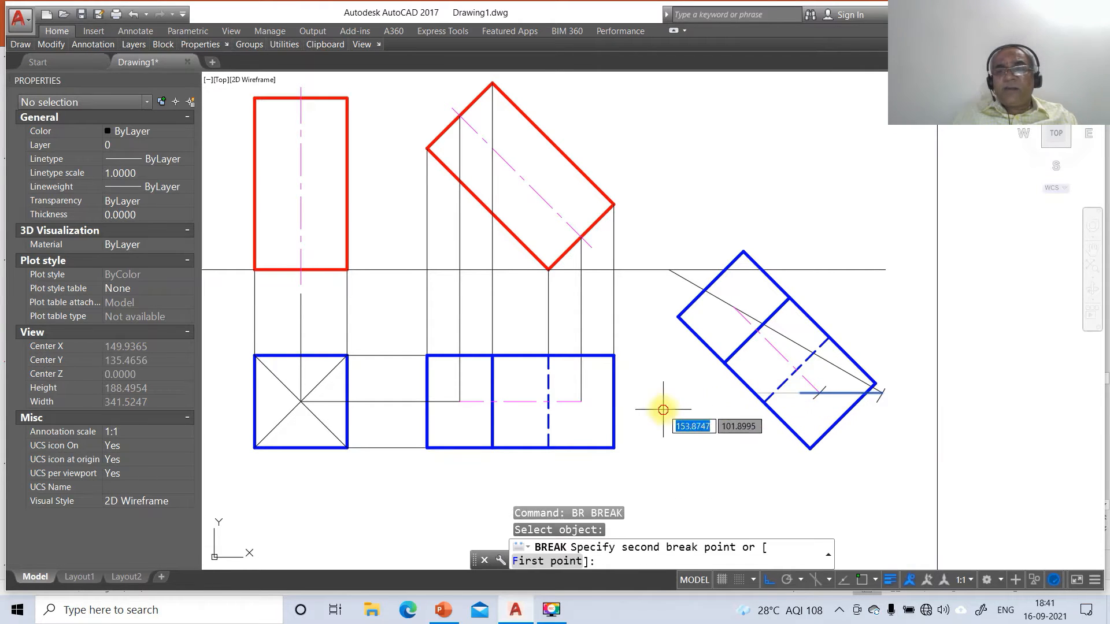
click(728, 397)
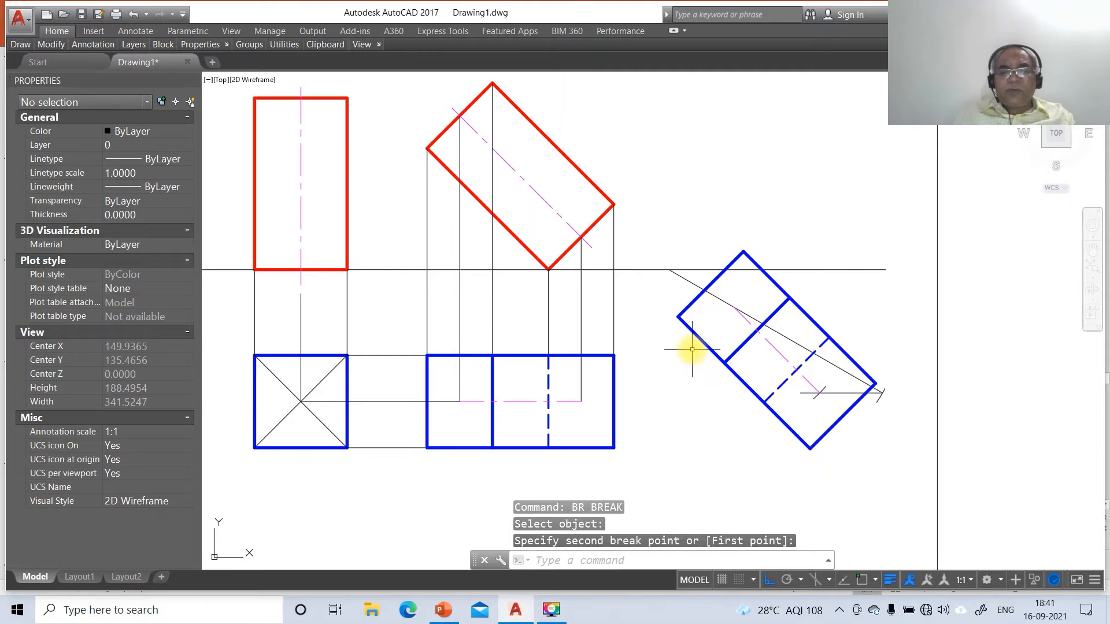
Move the rotated plan together with its construction lines and arcs a short distance straight down, below the XY line
text(M)
key(Return)
click(648, 191)
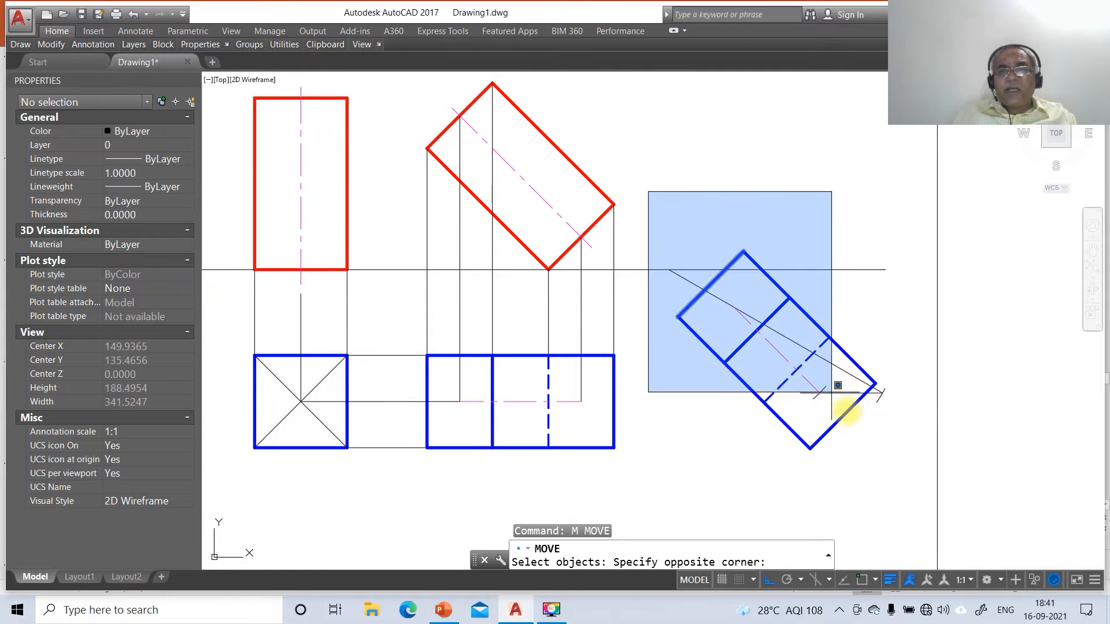
click(936, 480)
key(Return)
click(923, 446)
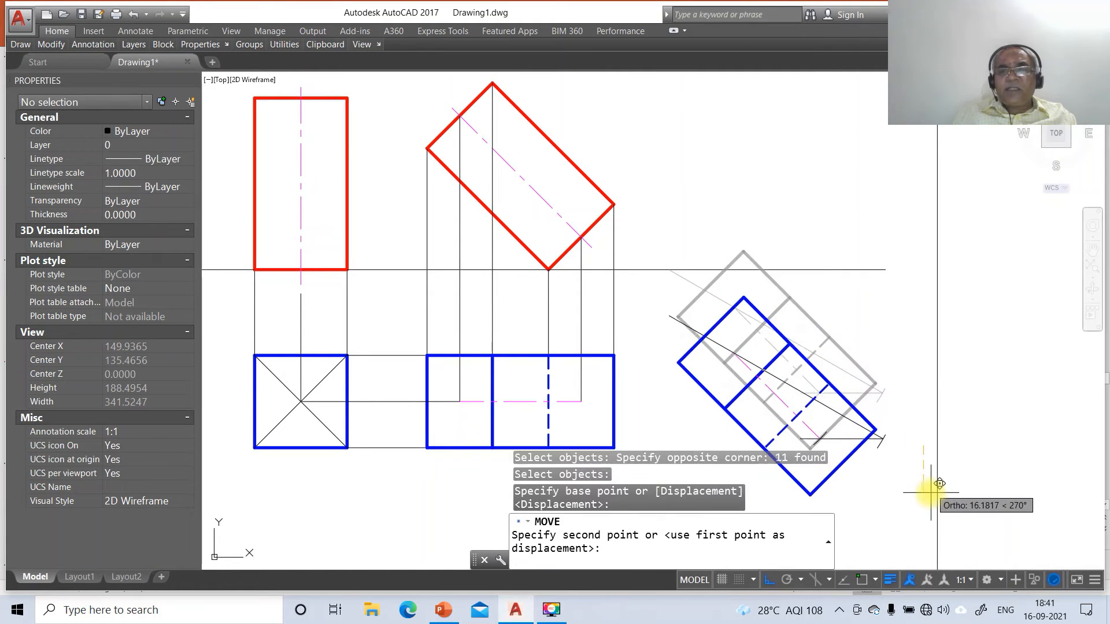
click(932, 485)
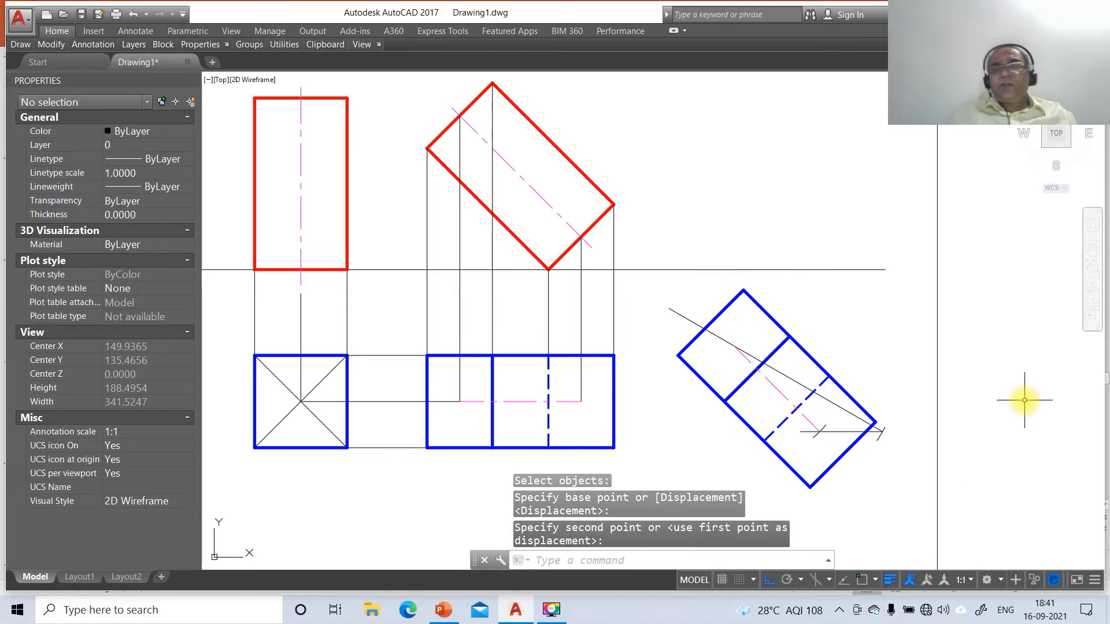
Assign the short horizontal line at the lower end of the rotated plan's axis to the LOCUS layer and adjust its linetype scale
click(833, 432)
click(48, 147)
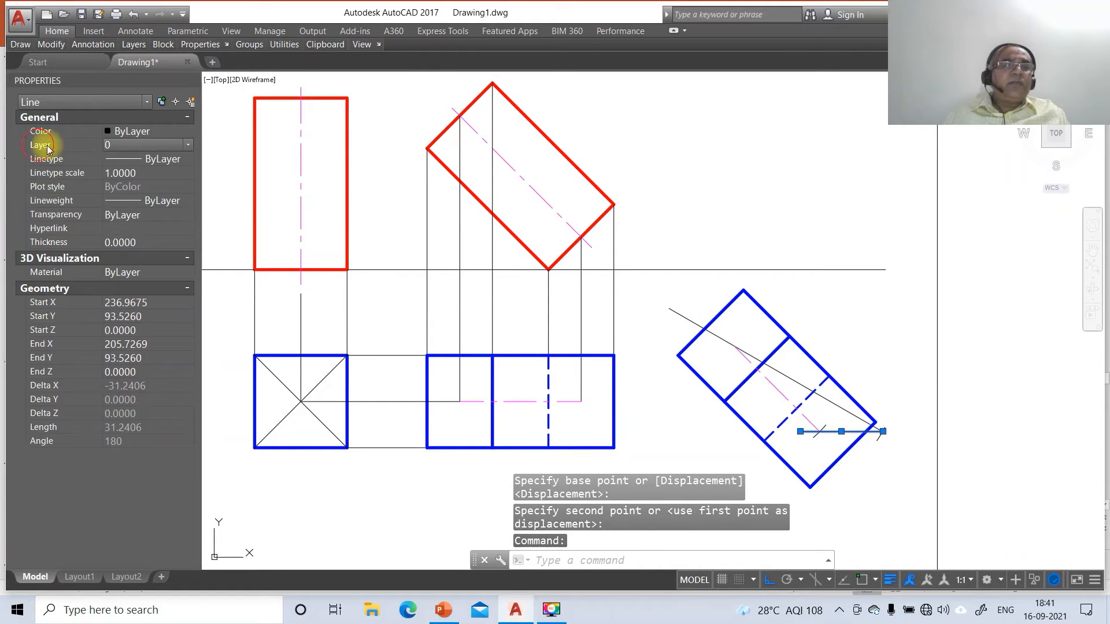
click(184, 145)
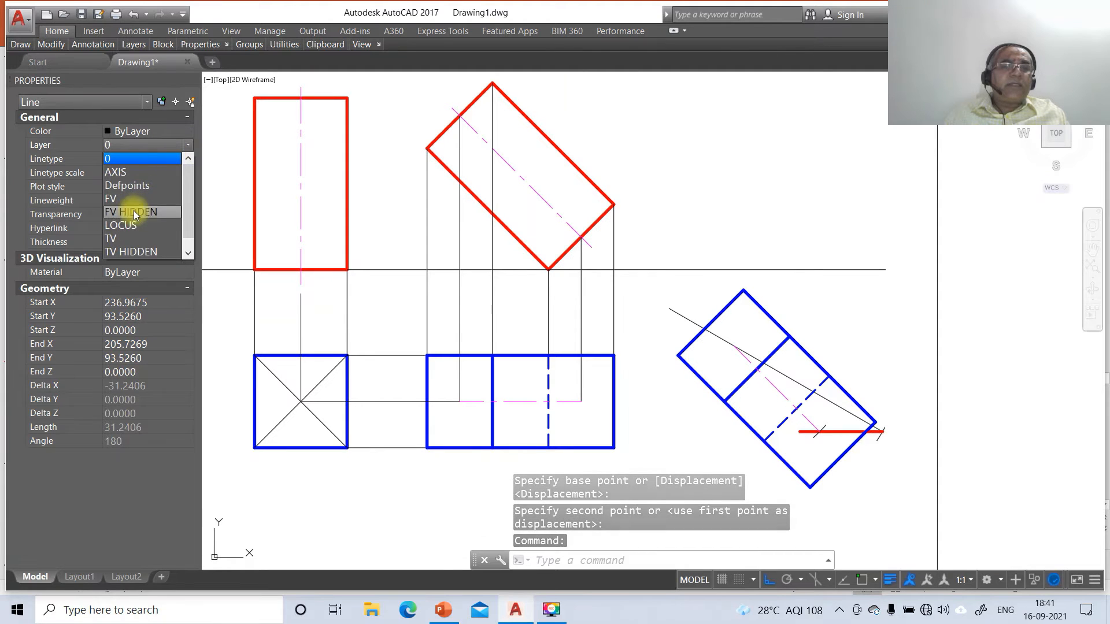
click(128, 225)
click(124, 172)
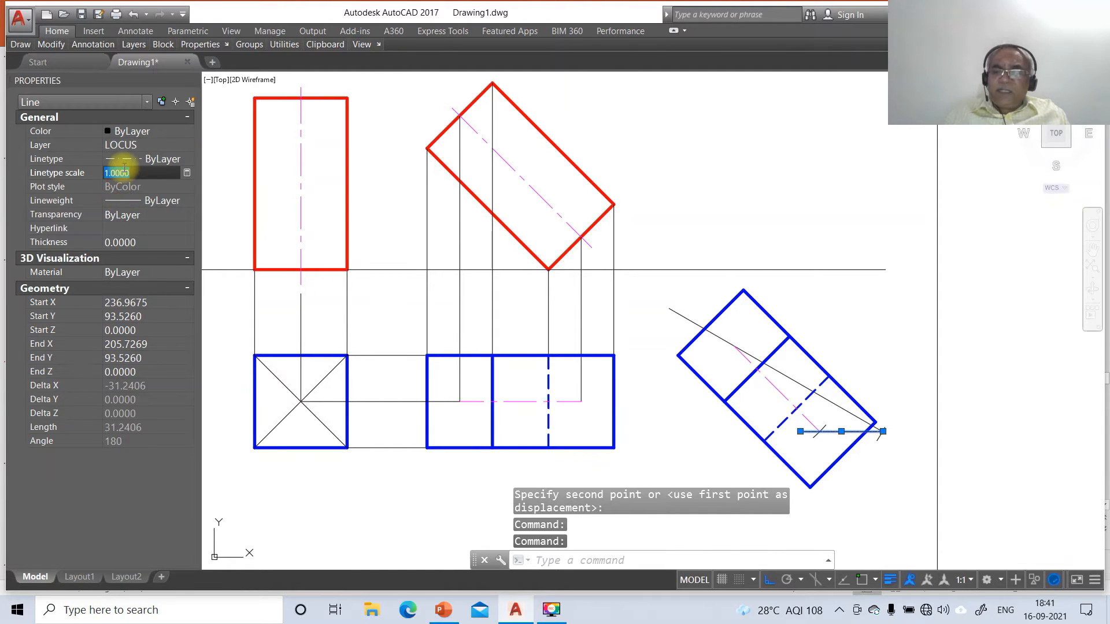
key(Return)
key(Escape)
key(Escape)
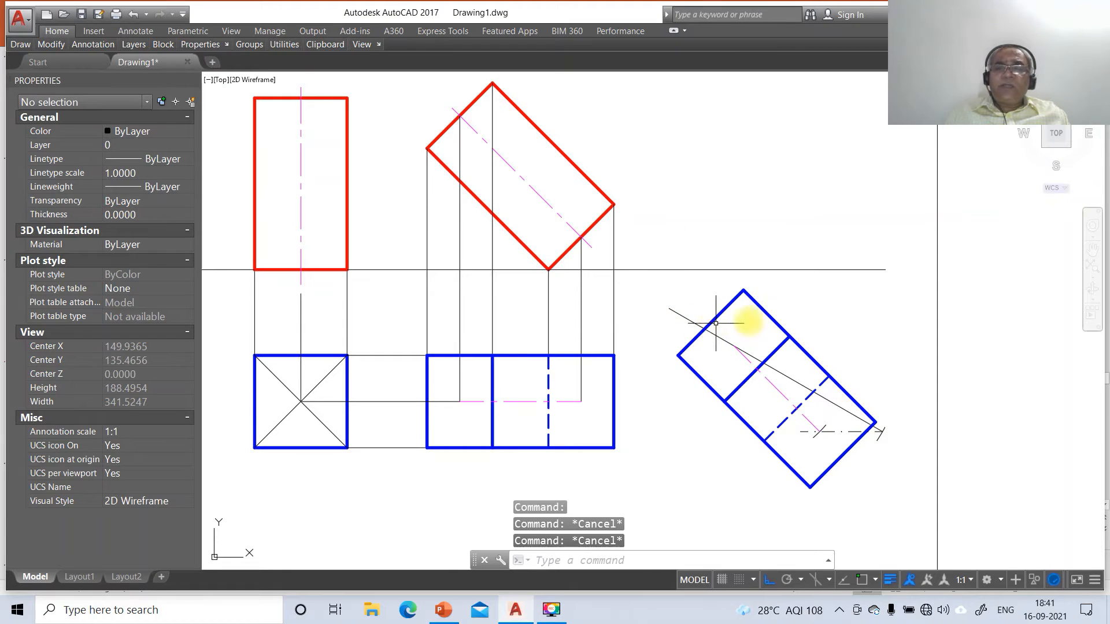
Draw a horizontal projector from the topmost corner of the inclined front view to beyond the rotated plan
key(Return)
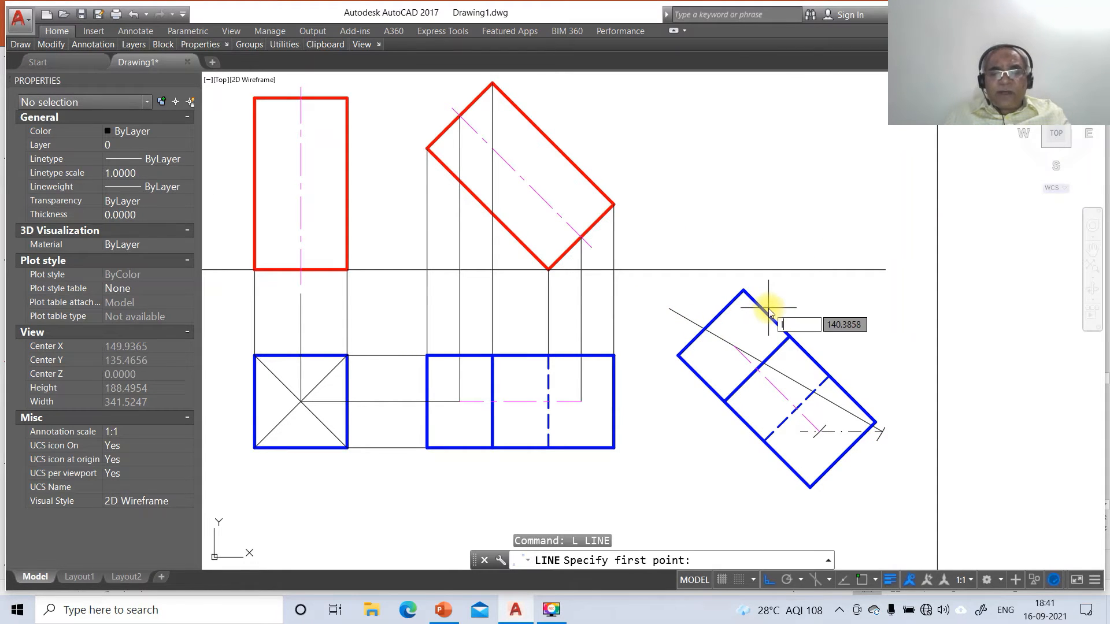
text(INT)
key(Return)
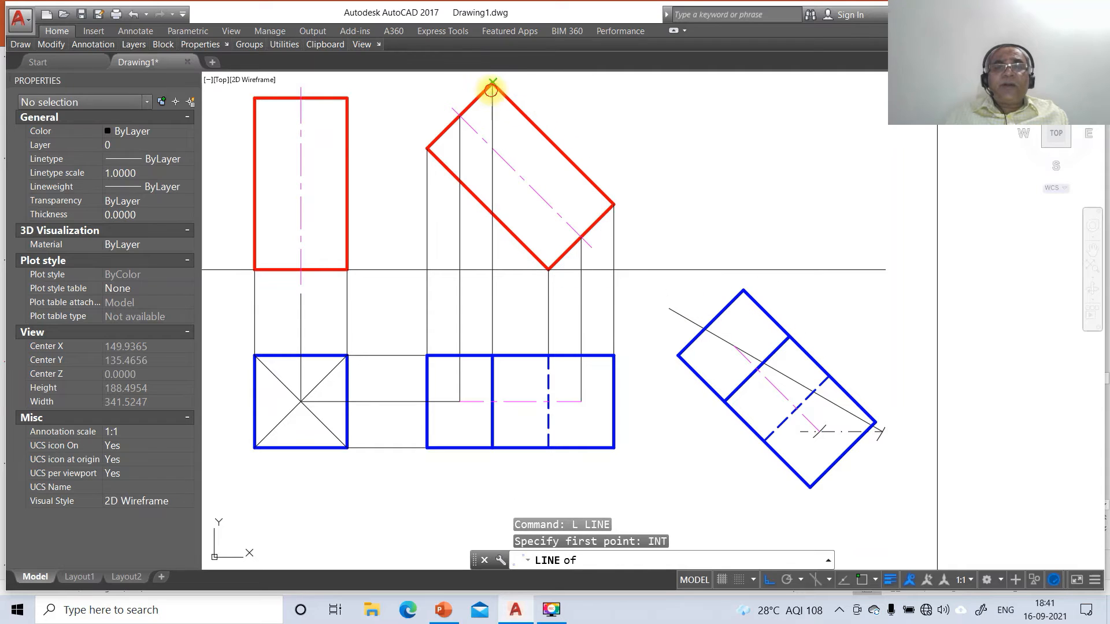
click(492, 84)
click(887, 171)
key(Return)
Draw a vertical projector from the upper end of the rotated plan's solid inner edge, perpendicular to the topmost horizontal projector
key(Return)
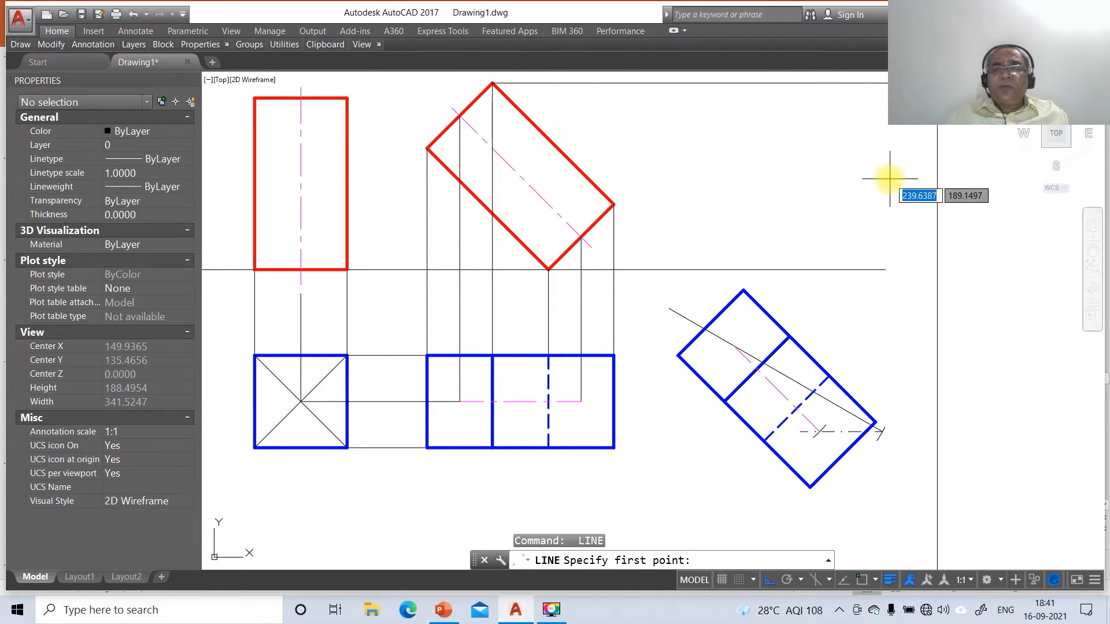
text(INT)
key(Return)
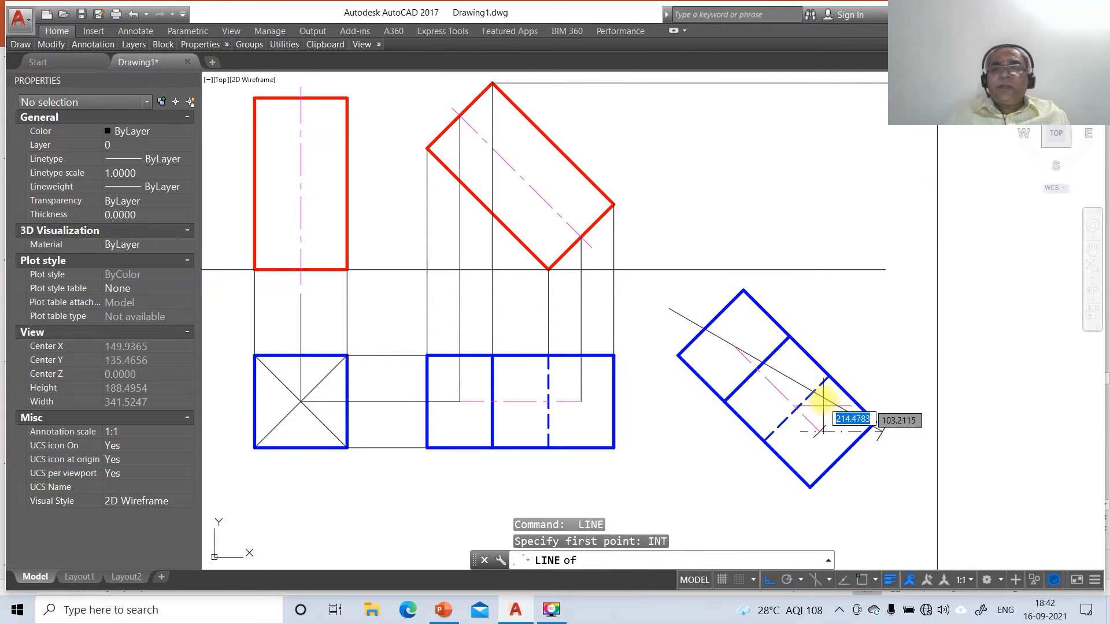
click(786, 336)
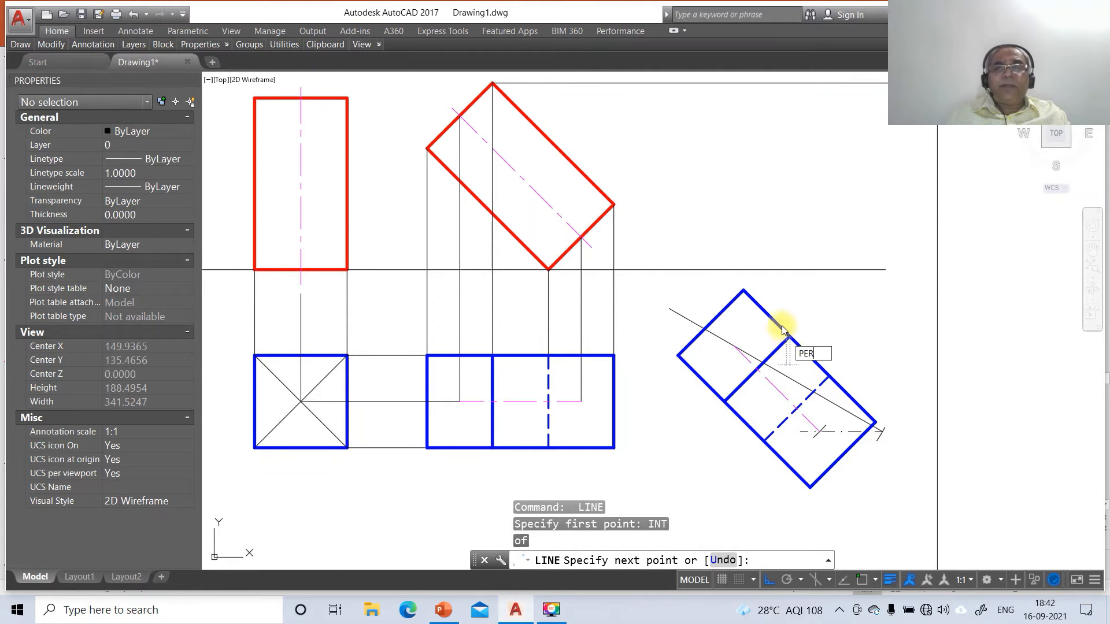
text(PER)
key(Return)
click(812, 84)
key(Return)
Draw a vertical projector from the lower end of the rotated plan's solid inner edge, perpendicular to the topmost horizontal projector
key(Return)
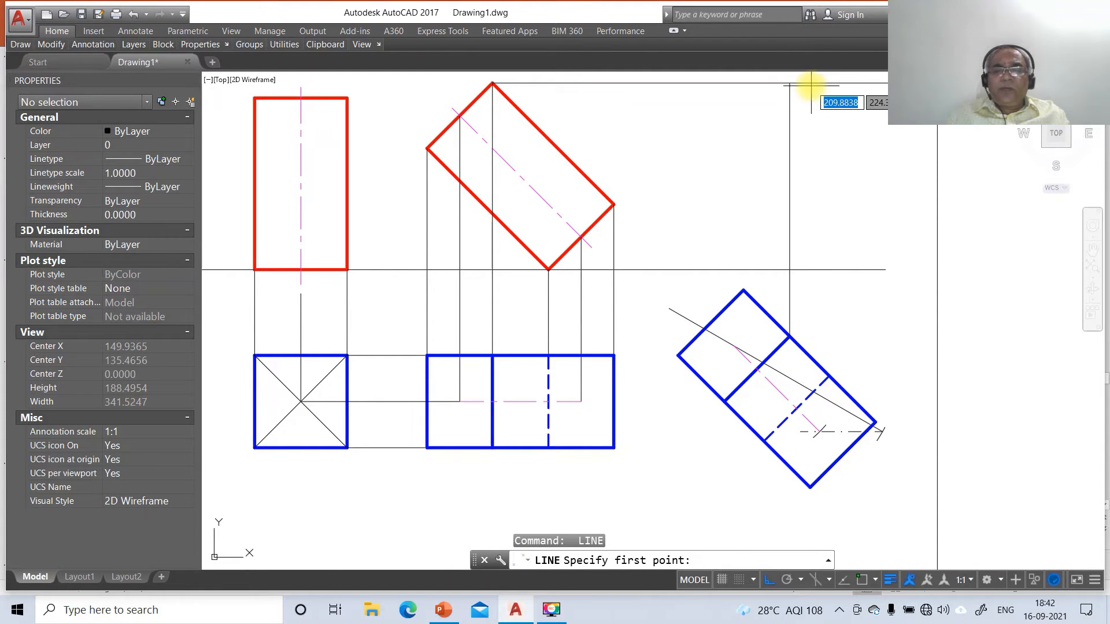
text(INT)
key(Return)
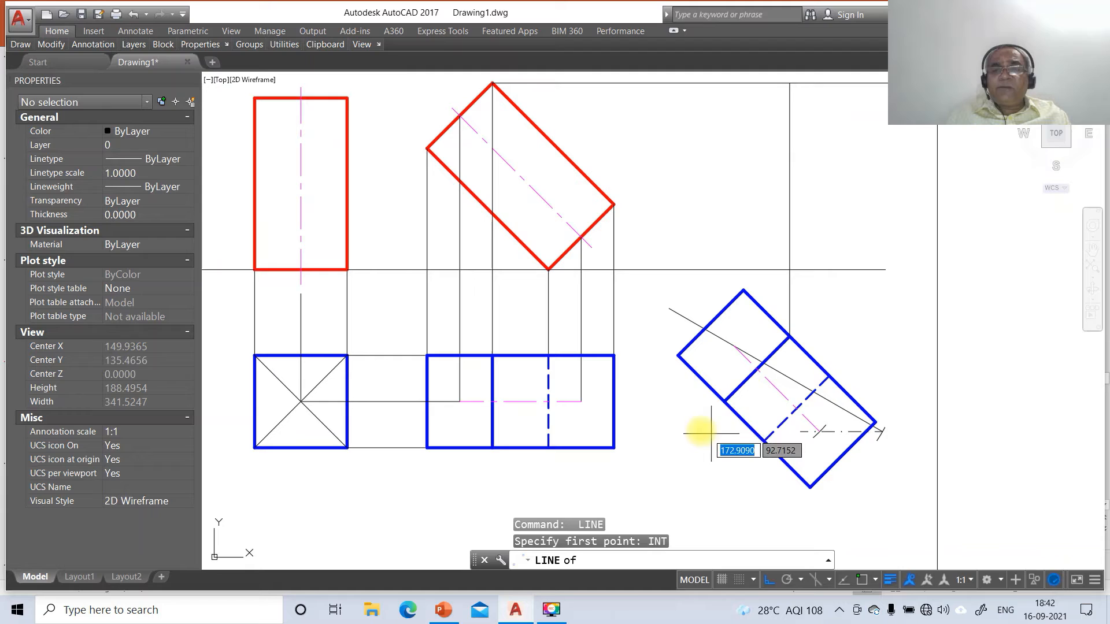
click(718, 397)
text(PER)
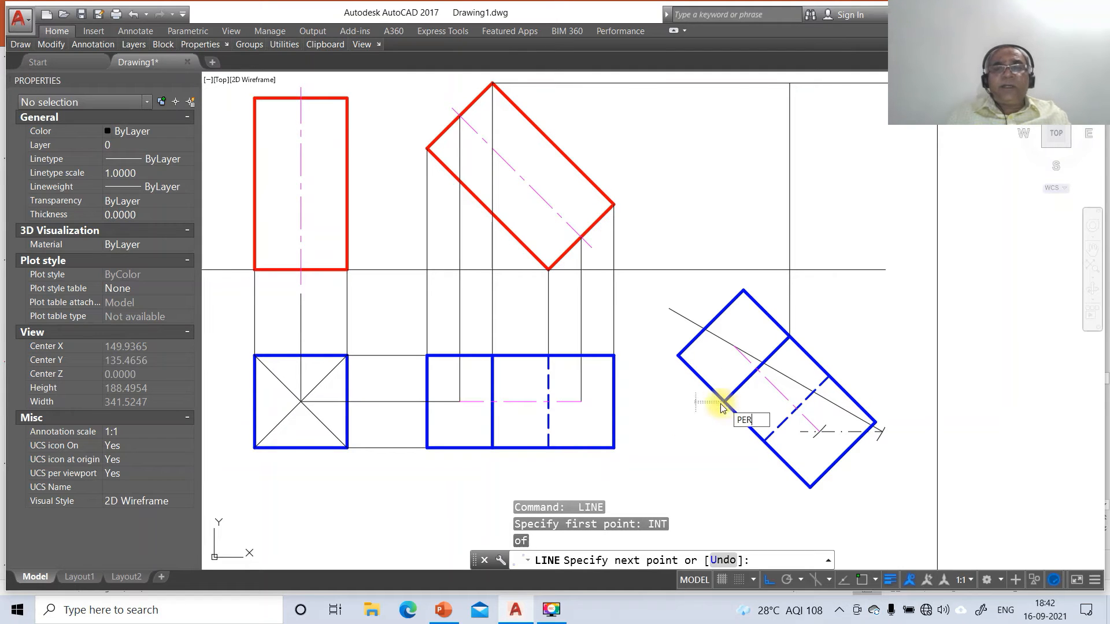
key(Return)
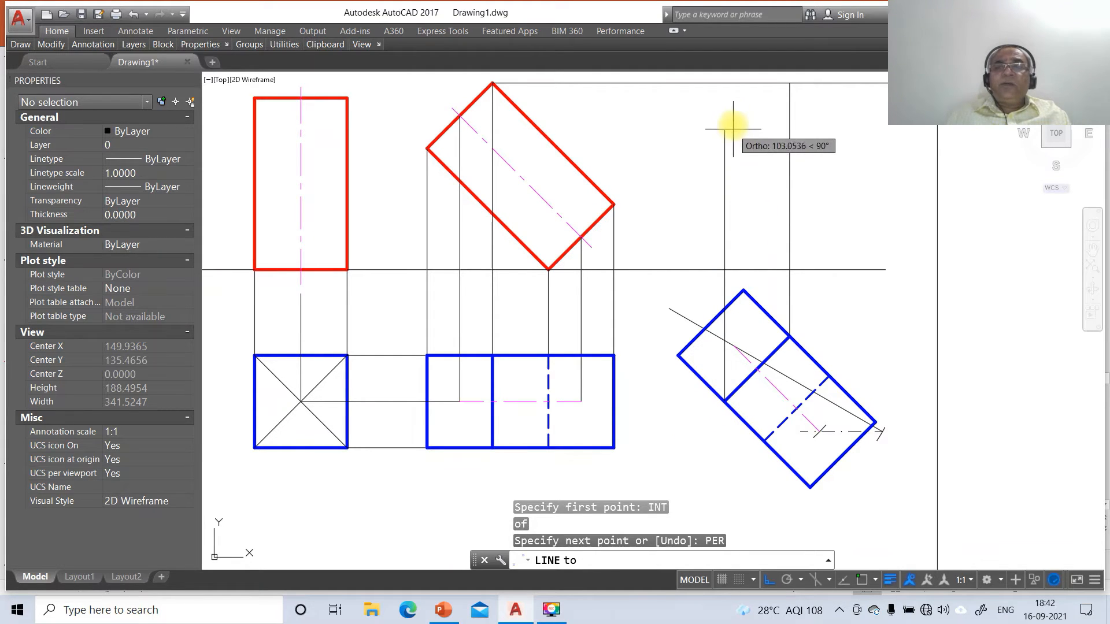
click(734, 84)
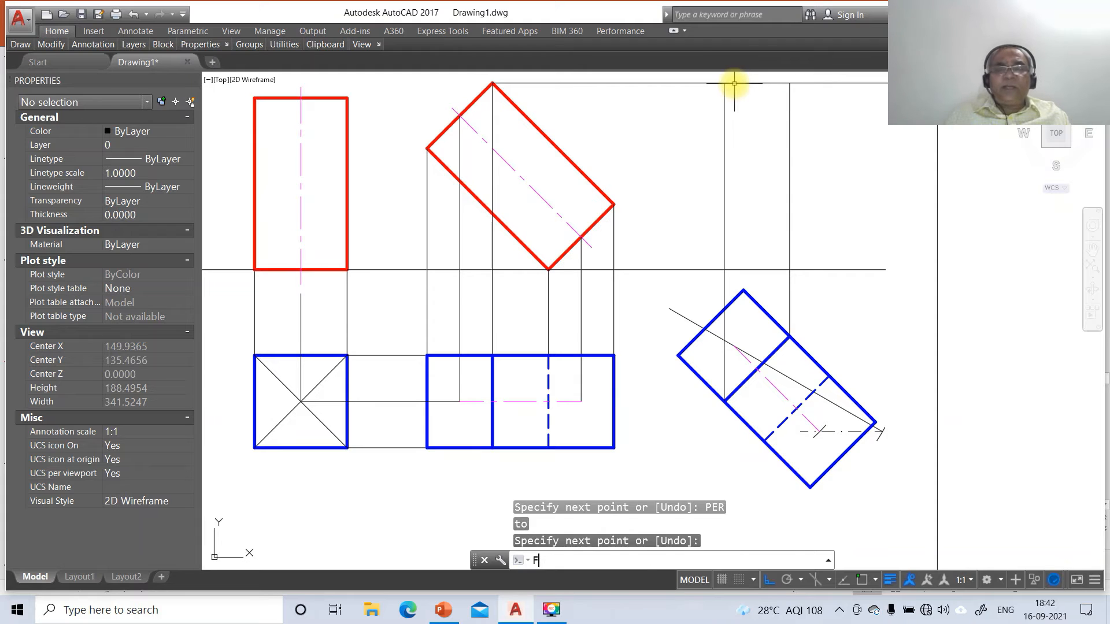
Fillet the topmost horizontal projector with the vertical projector farthest from the front view to form a sharp corner
text(F)
key(Return)
click(744, 83)
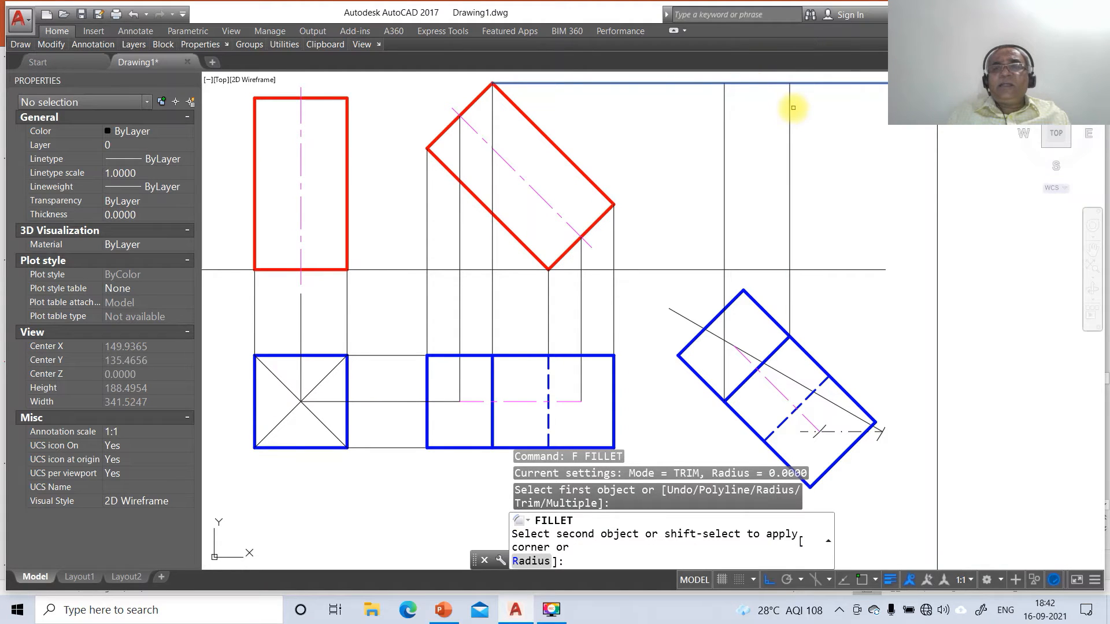
click(793, 107)
Draw a horizontal projector from the crossing of the inclined front view's axis and upper end edge to beyond the rotated plan
key(Return)
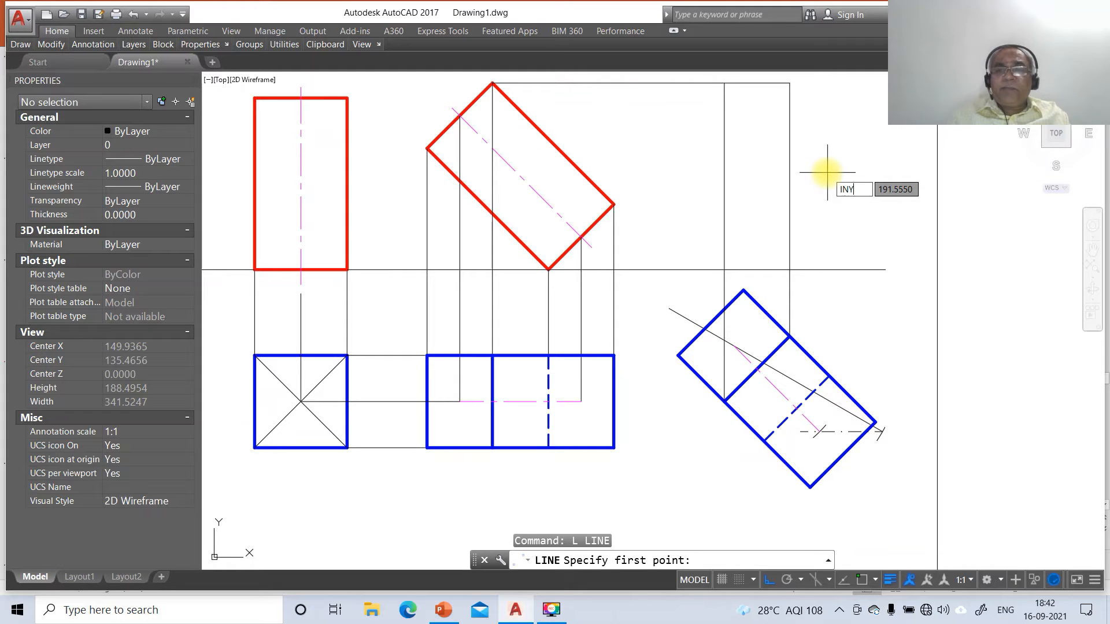
key(Return)
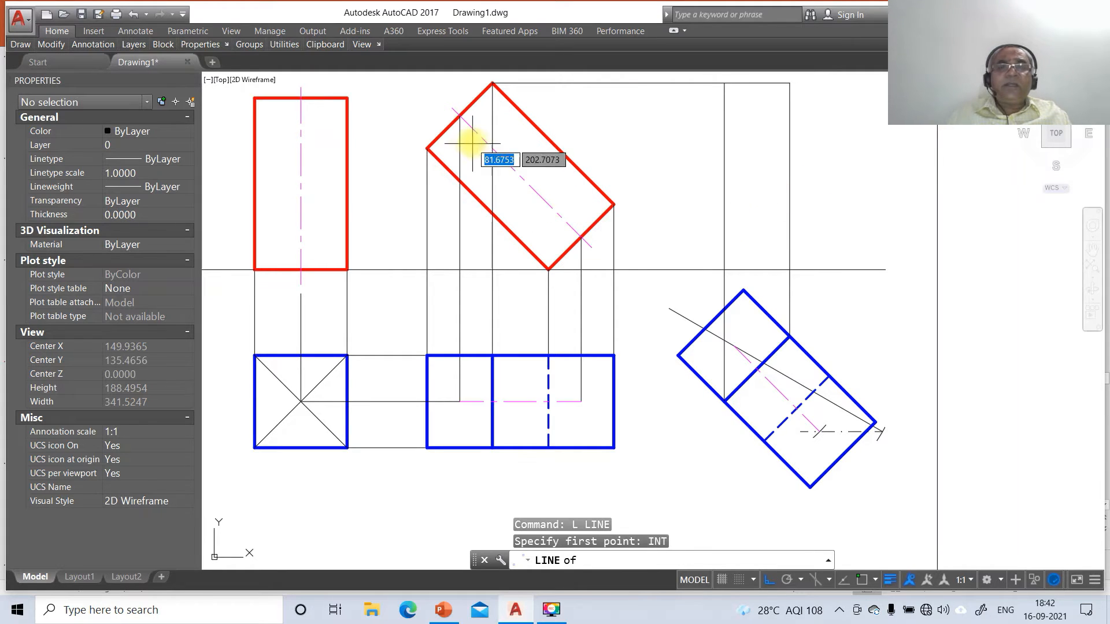
click(460, 115)
click(873, 164)
key(Return)
Draw a vertical projector from the upper end of the rotated plan's axis, perpendicular to the axis's horizontal projector
key(Return)
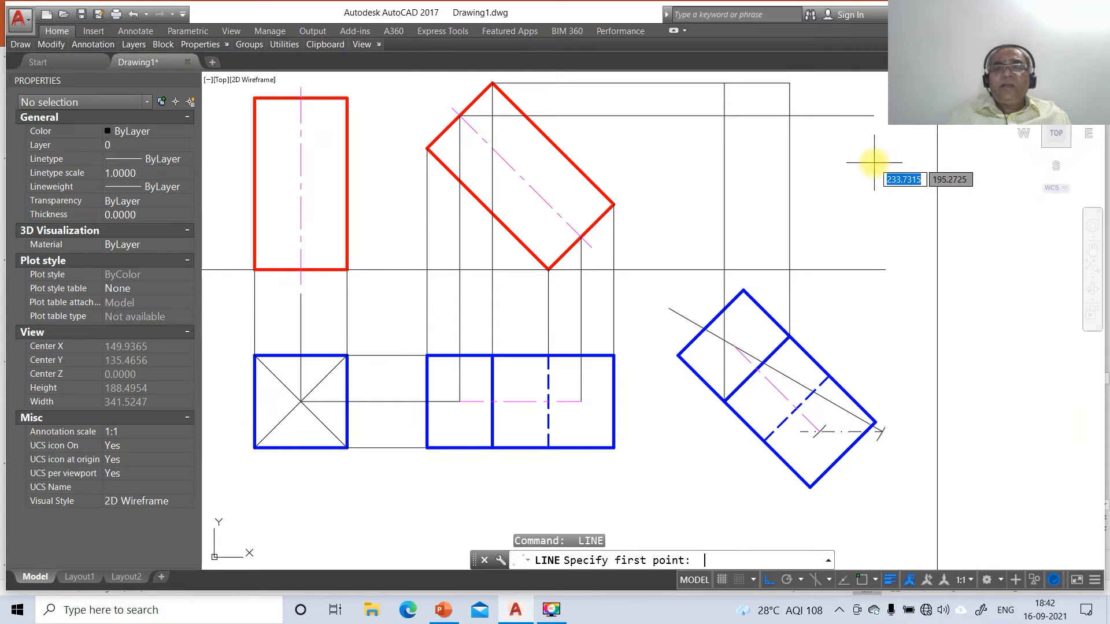
text(INT)
key(Return)
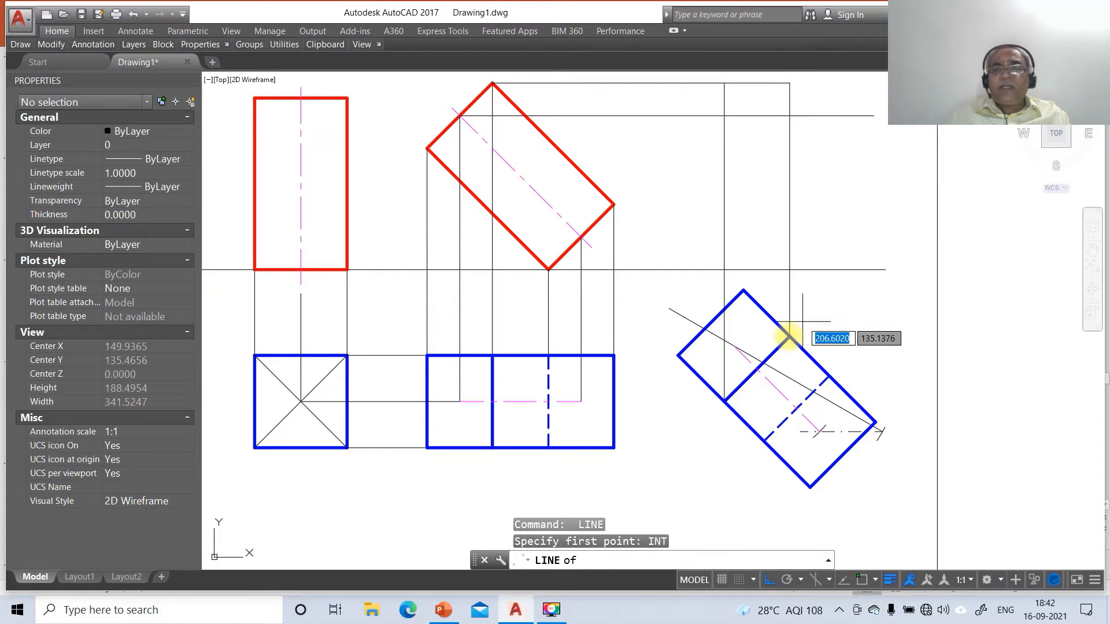
click(734, 345)
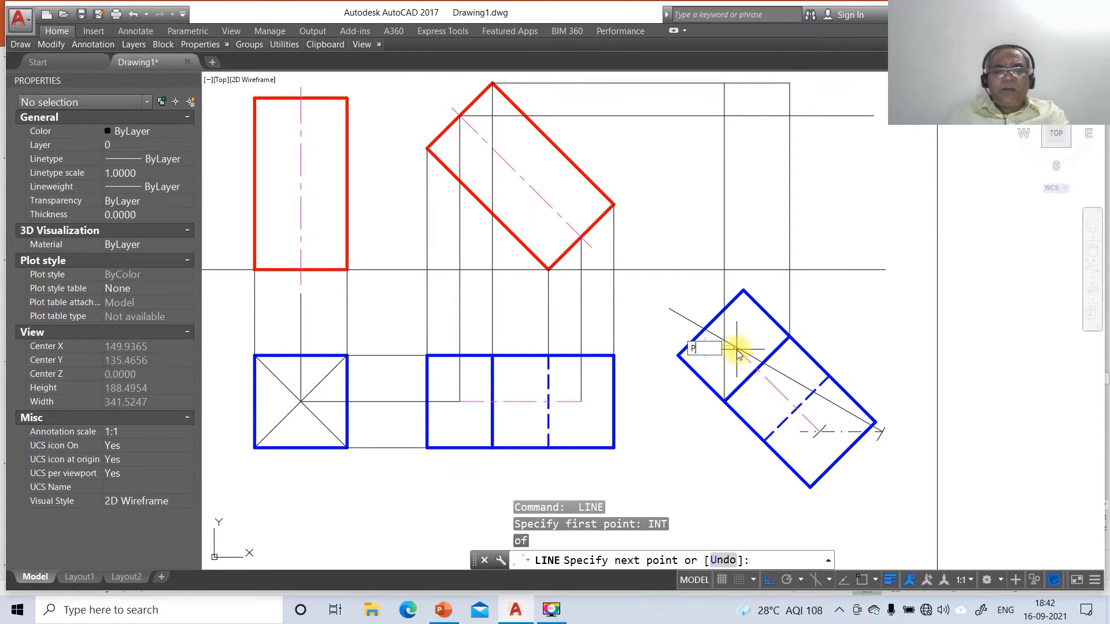
key(Return)
click(775, 115)
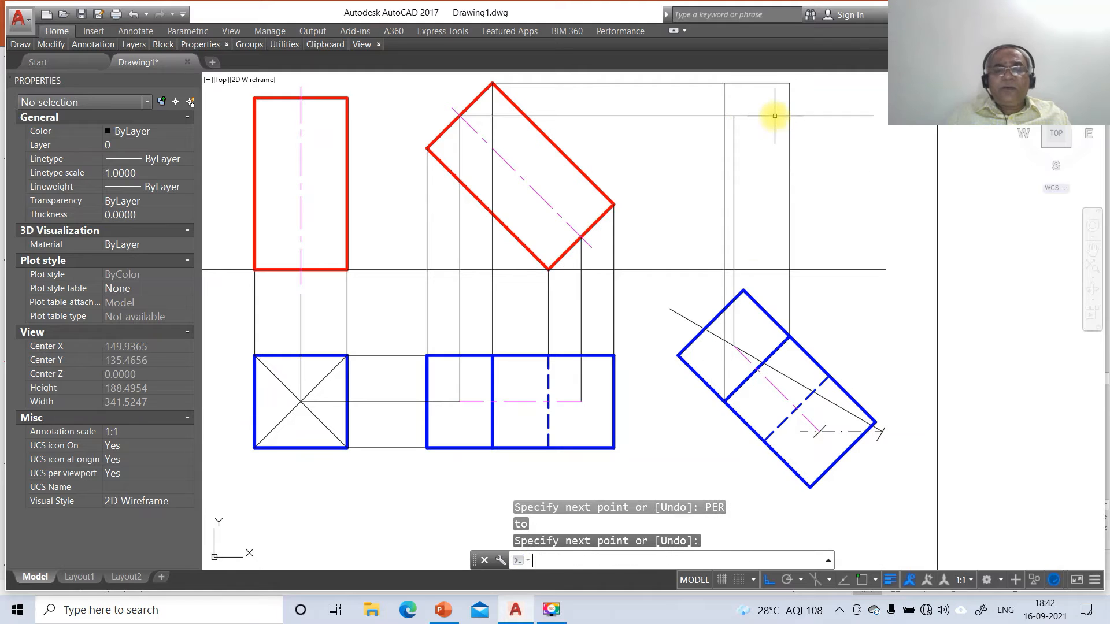
key(Return)
Fillet the horizontal and vertical projectors of the axis's upper end into a sharp corner
text(f)
key(Return)
click(703, 115)
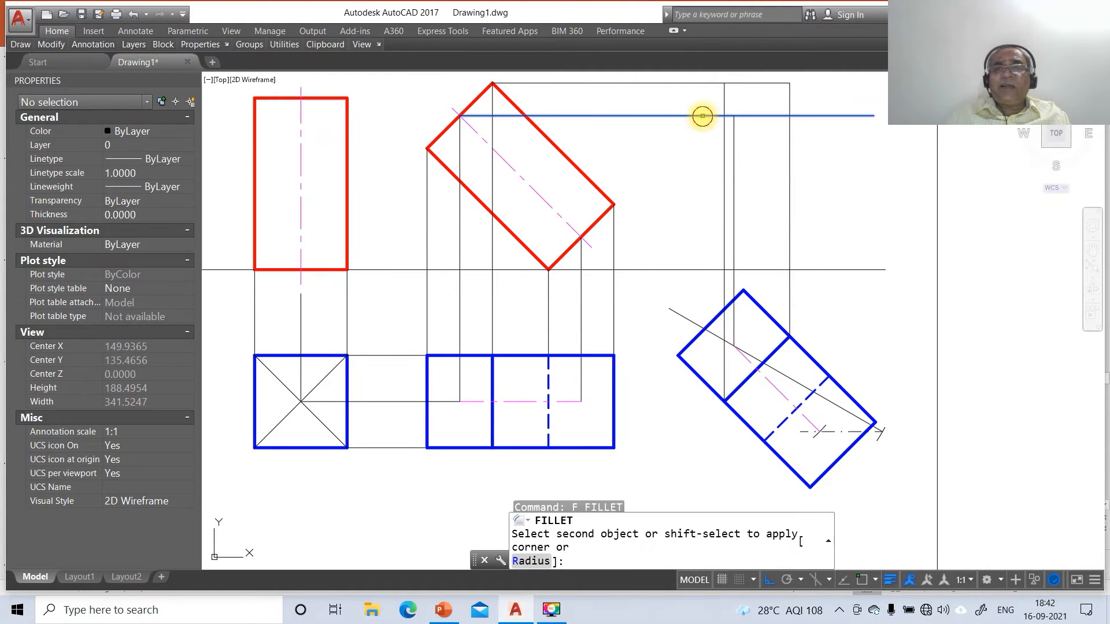
click(733, 132)
Draw a horizontal projector from the leftmost corner of the inclined front view to beyond the rotated plan
text(l)
key(Return)
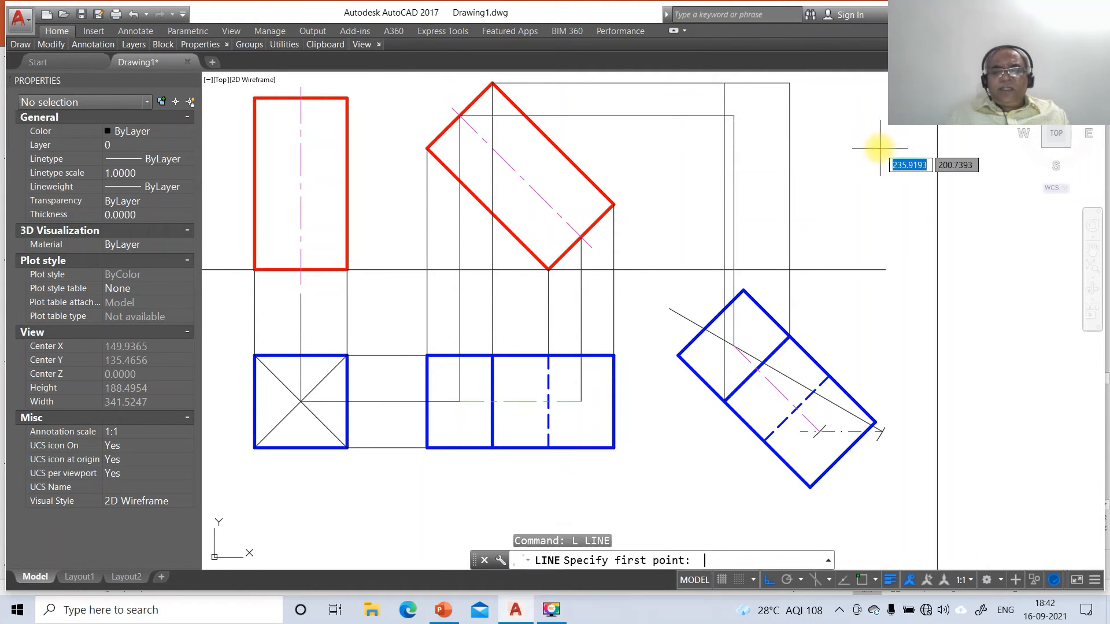
text(INT)
key(Return)
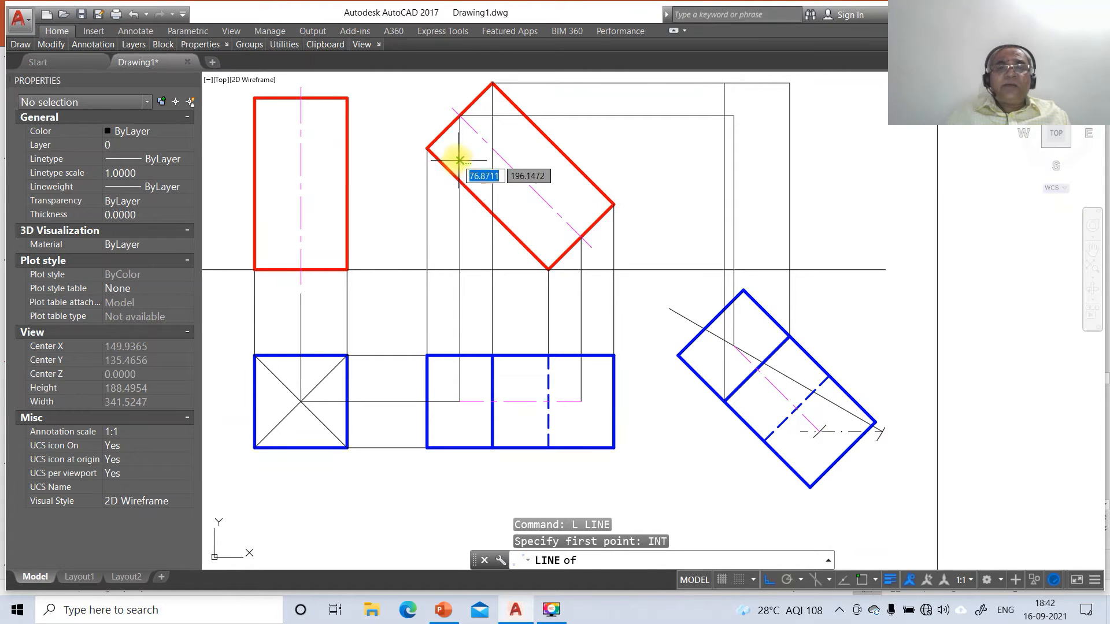
click(427, 148)
click(894, 195)
key(Return)
Draw a vertical projector from the topmost corner of the rotated plan, perpendicular to the horizontal projector of the front view's leftmost corner
key(Return)
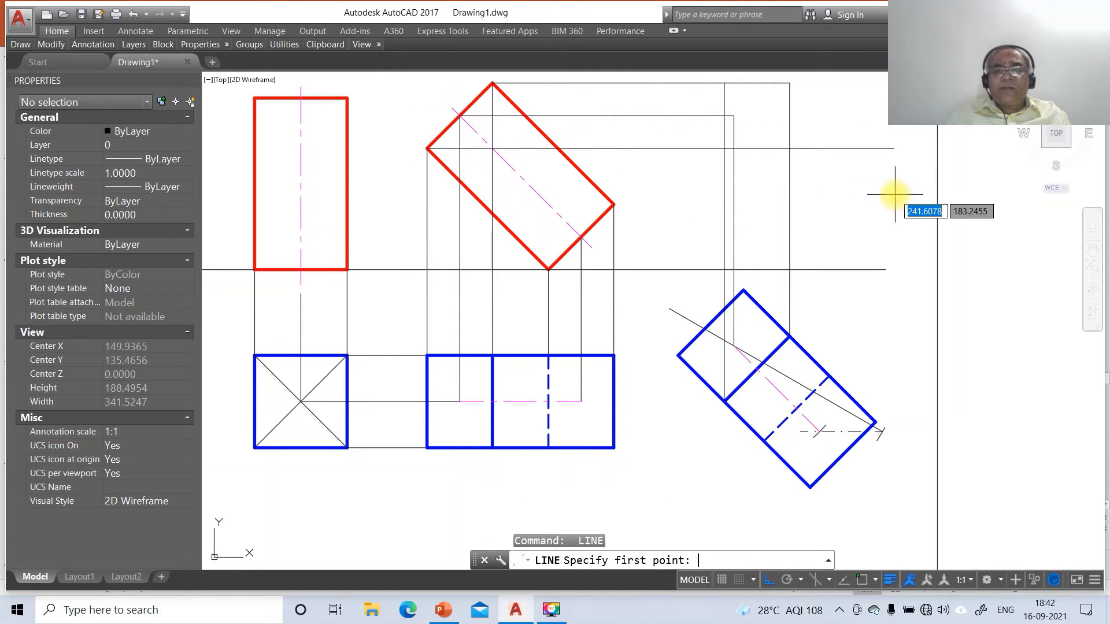
text(INT)
key(Return)
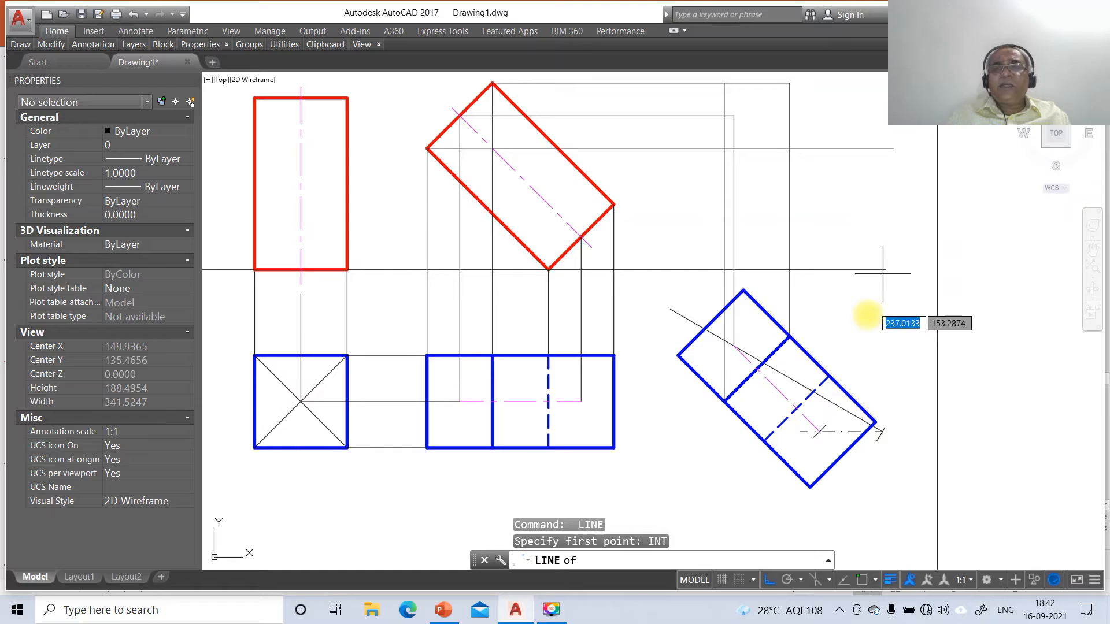
click(744, 291)
text(PER)
key(Return)
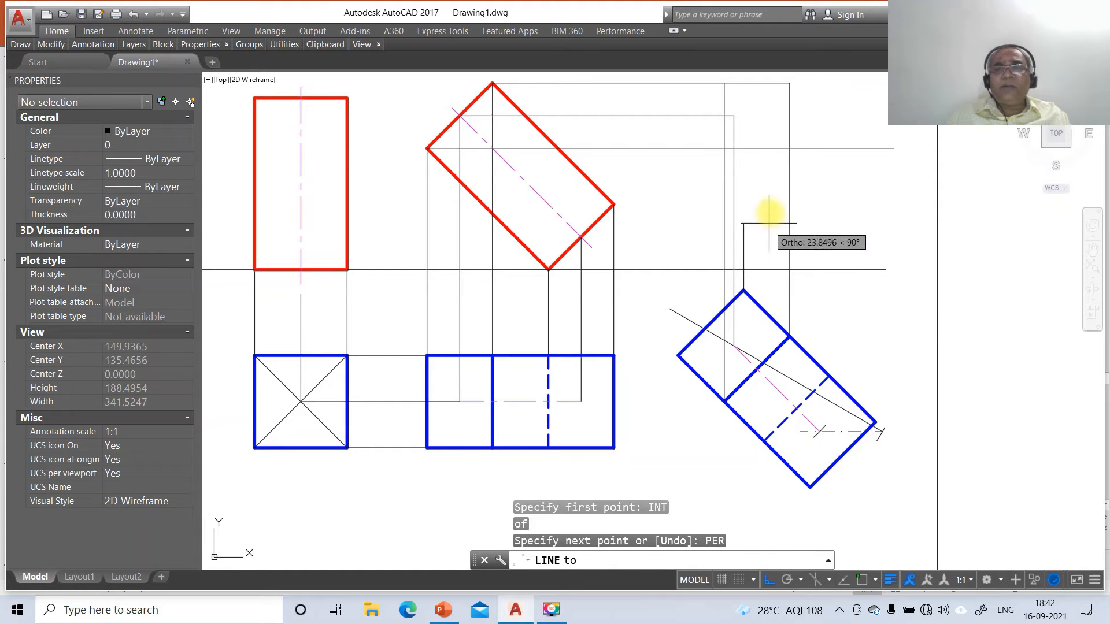
click(775, 149)
key(Return)
Draw a vertical projector from the leftmost corner of the rotated plan, perpendicular to the horizontal projector of the front view's leftmost corner
key(Return)
text(INT)
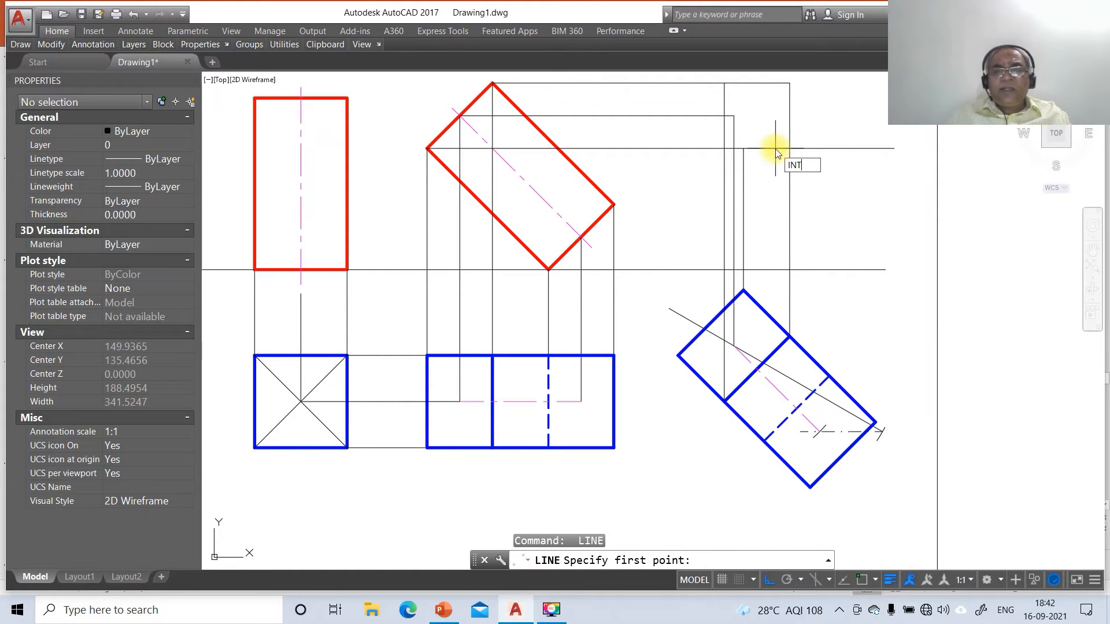
key(Return)
click(678, 355)
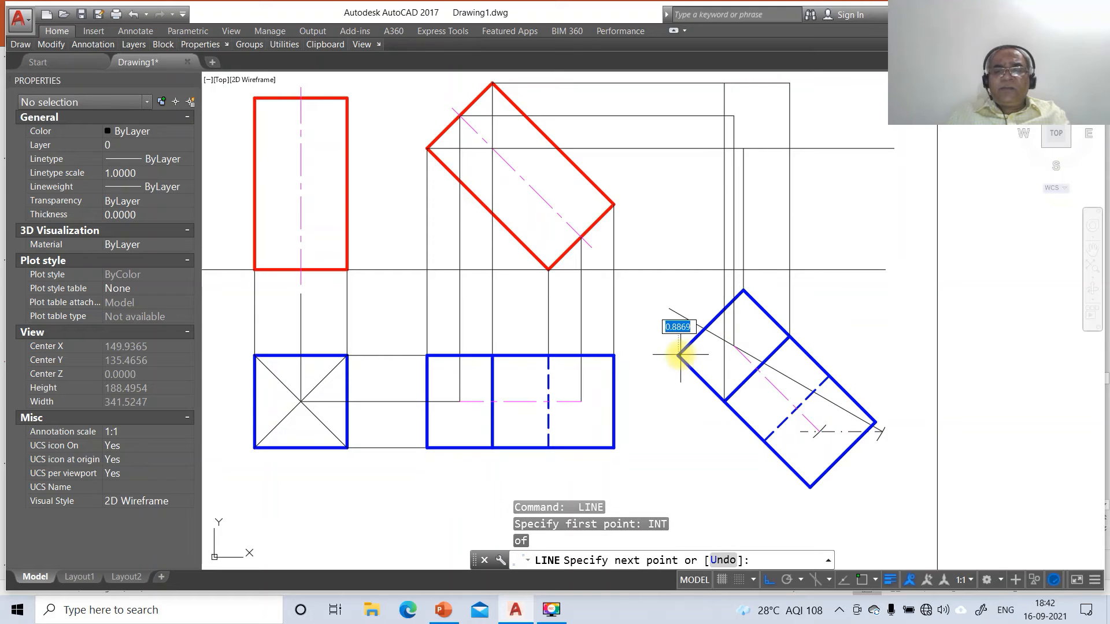
text(PER)
key(Return)
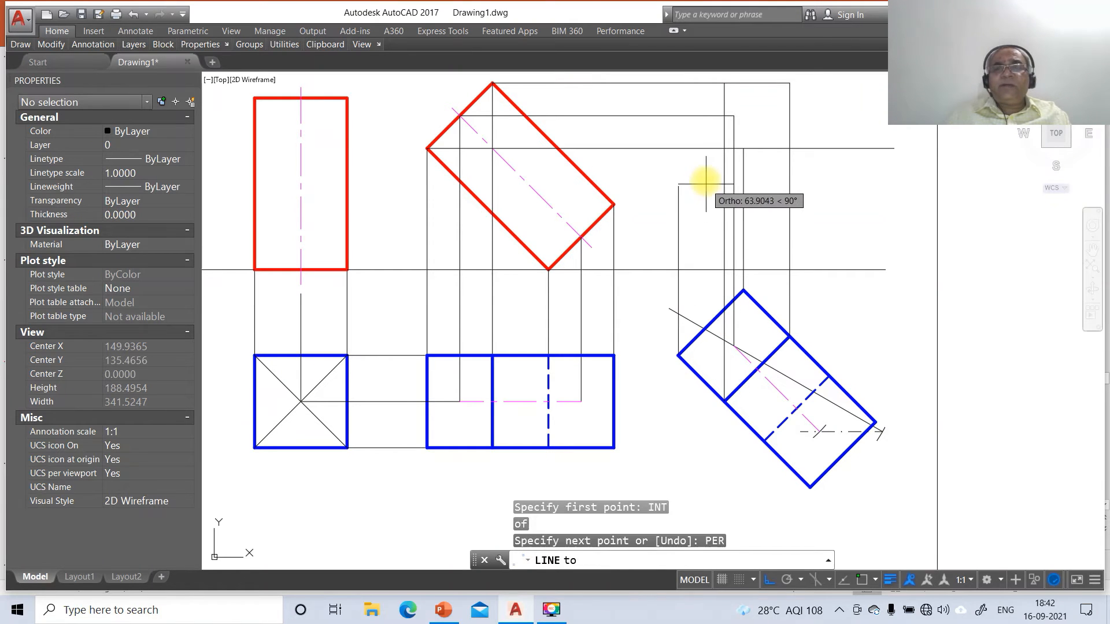
click(705, 152)
Fillet the front view's leftmost-corner projector with the vertical projector from the plan's topmost corner into a sharp corner
text(F)
key(Return)
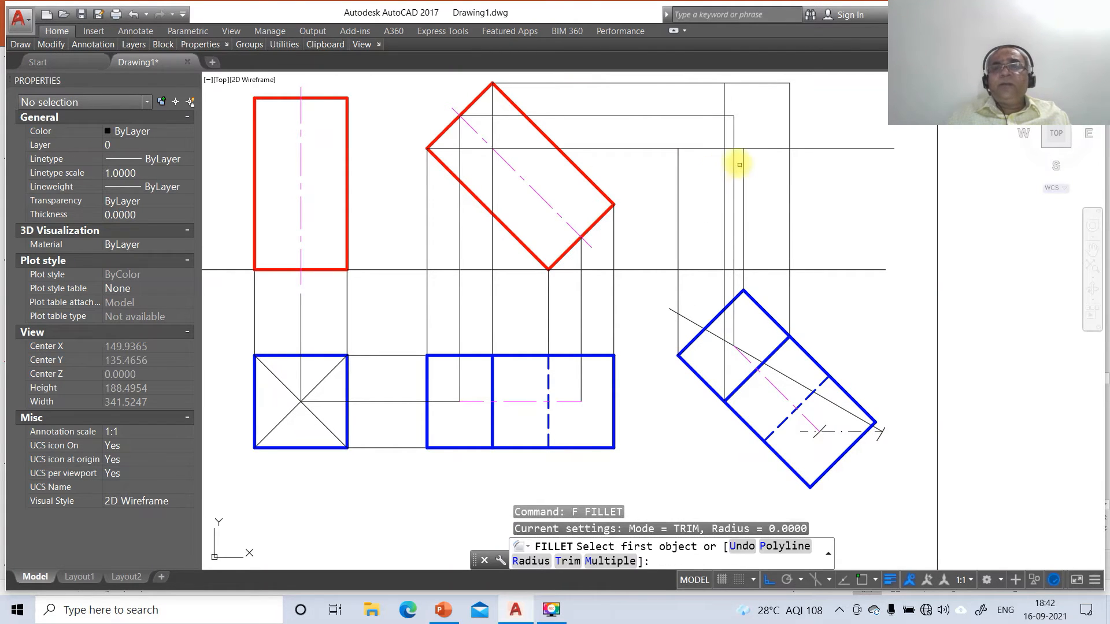
click(707, 151)
click(743, 172)
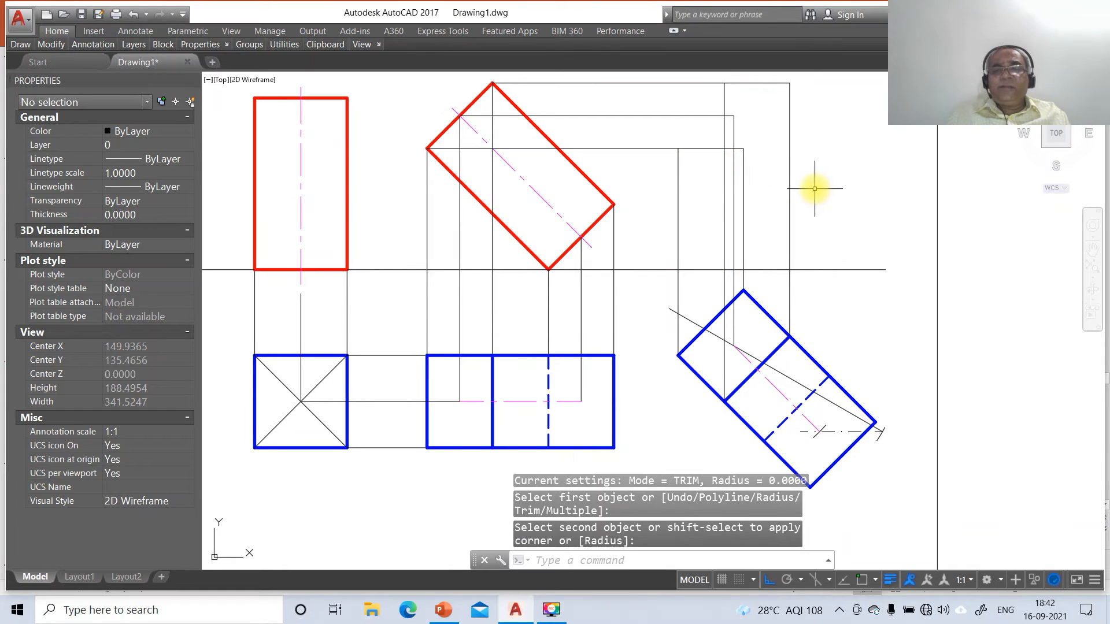
Draw the final front view's first end-face edge between the projector crossings above the plan's leftmost corner and its solid inner edge's lower end
text(L)
key(Return)
text(INT)
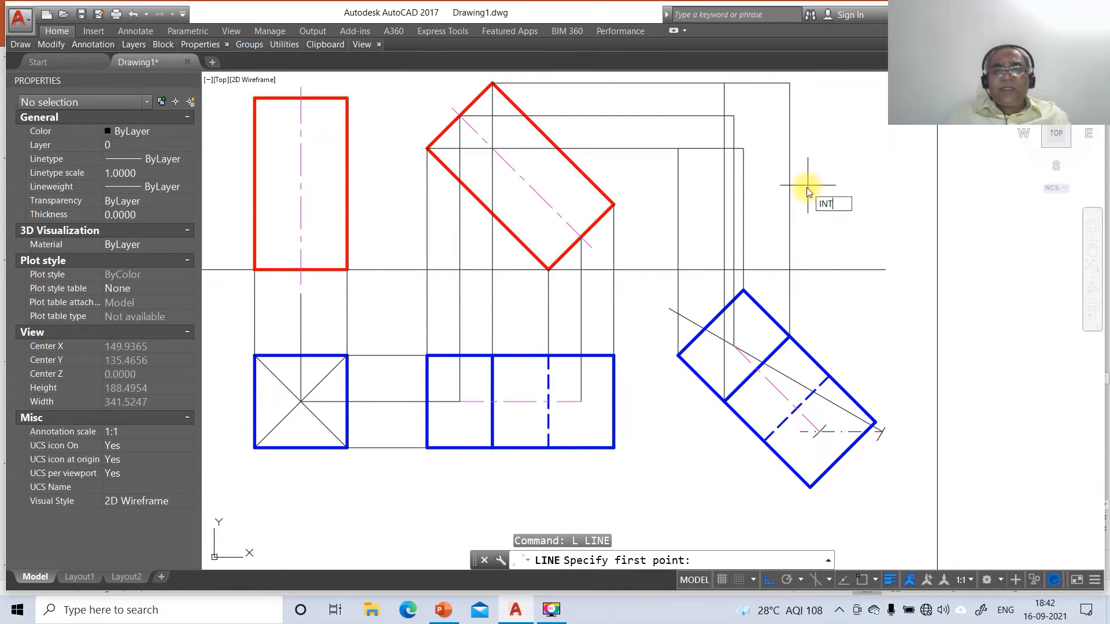
key(Return)
click(680, 150)
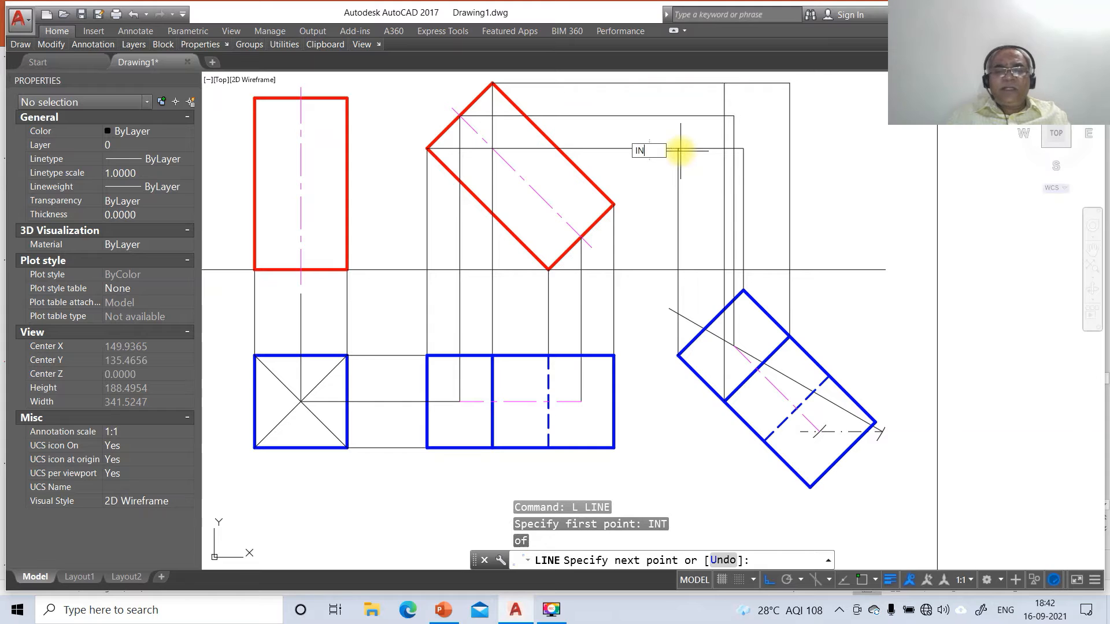
key(Return)
click(725, 85)
key(Return)
key(Return)
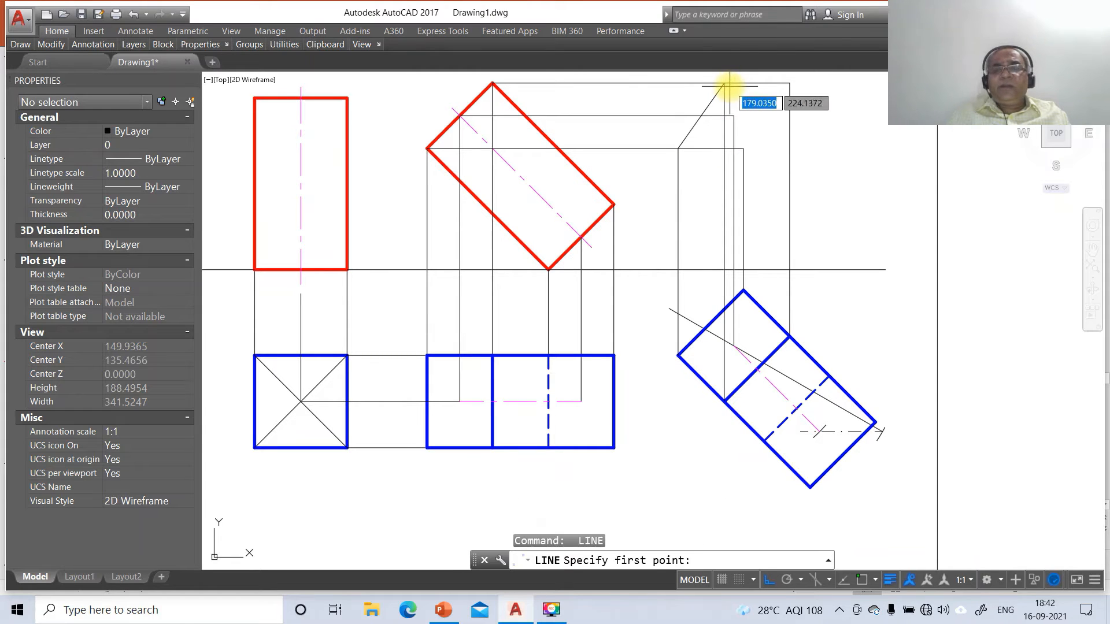
Draw a slanted line in the third front view from the lower horizontal projector's outer end to the upper projector's outer end
text(INT)
key(Return)
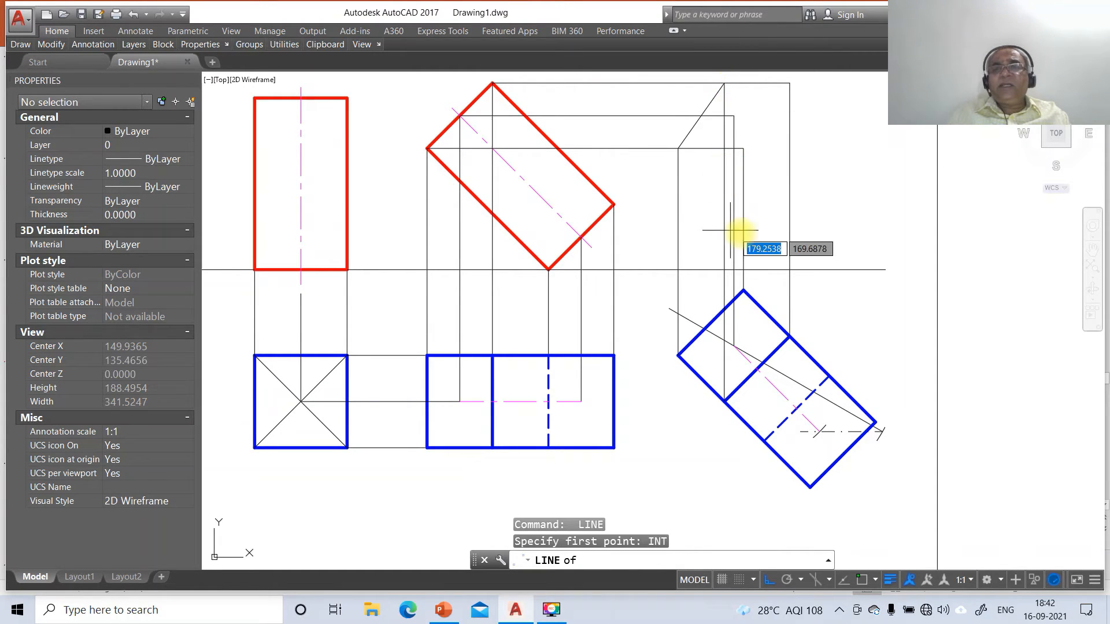
click(743, 148)
text(INT)
key(Return)
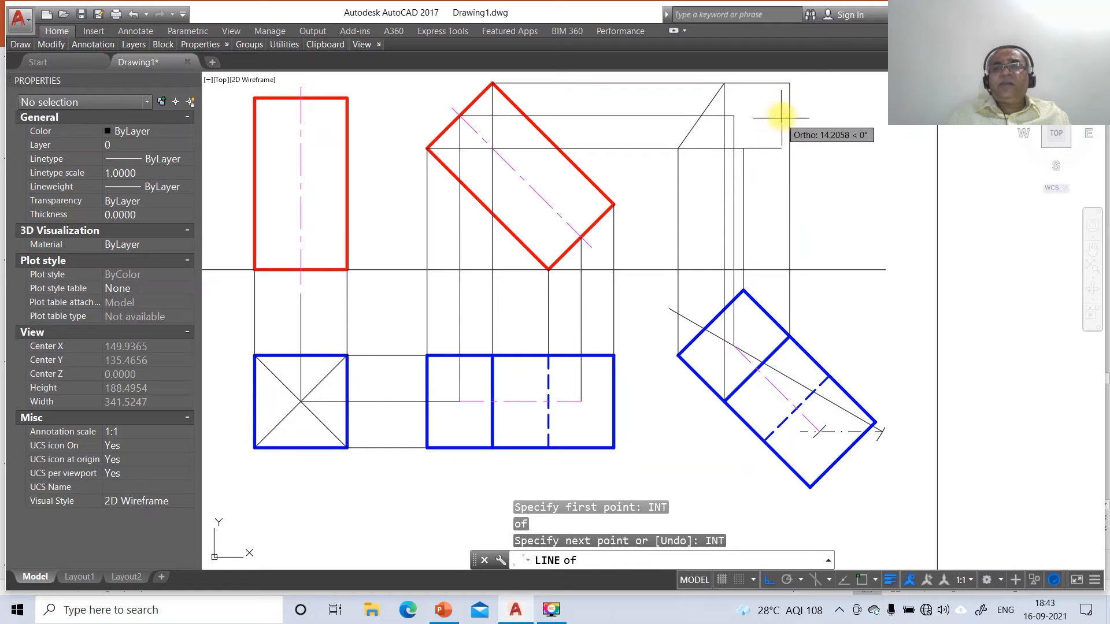
click(794, 85)
Break the horizontal projector from the tilted rectangle's leftmost corner at its intersection with the lower end of the first slanted edge
text(R)
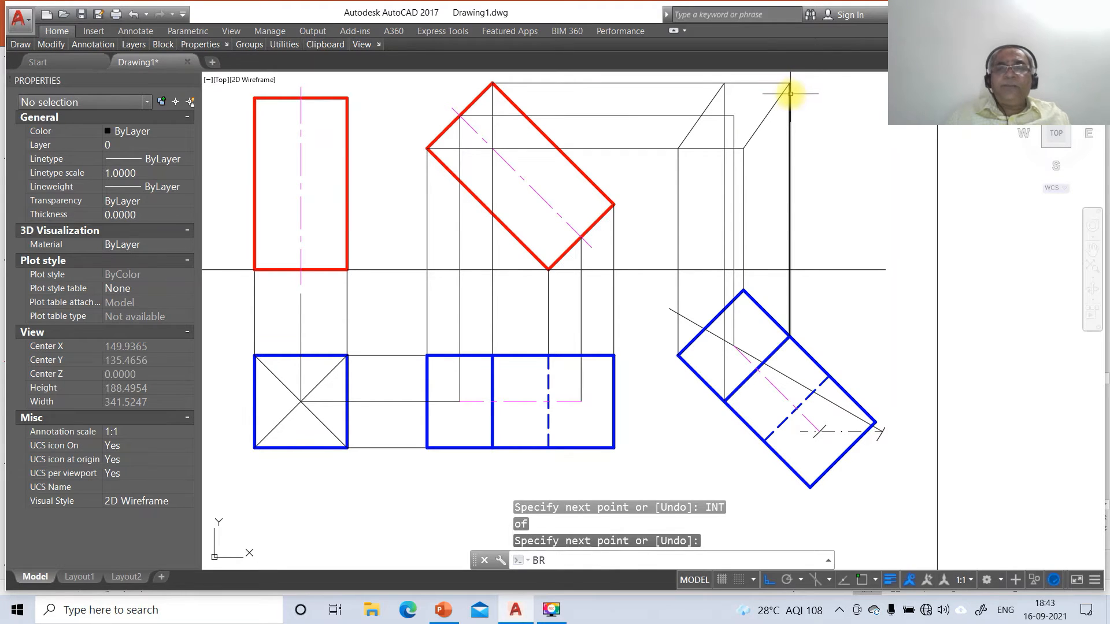
key(Return)
click(696, 149)
text(F)
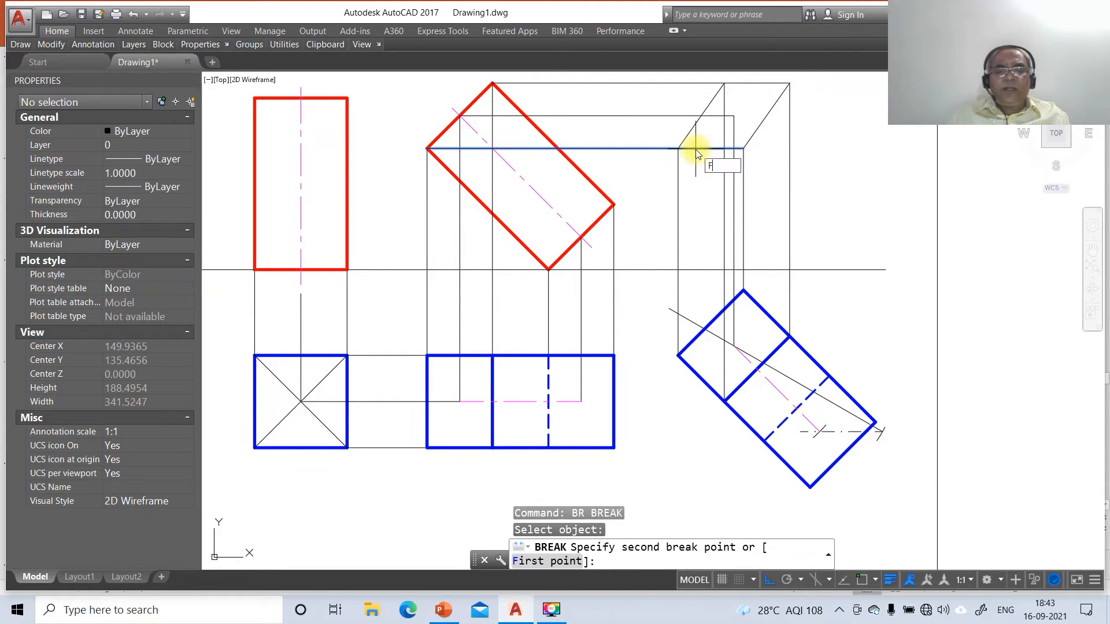
key(Return)
text(INT)
key(Return)
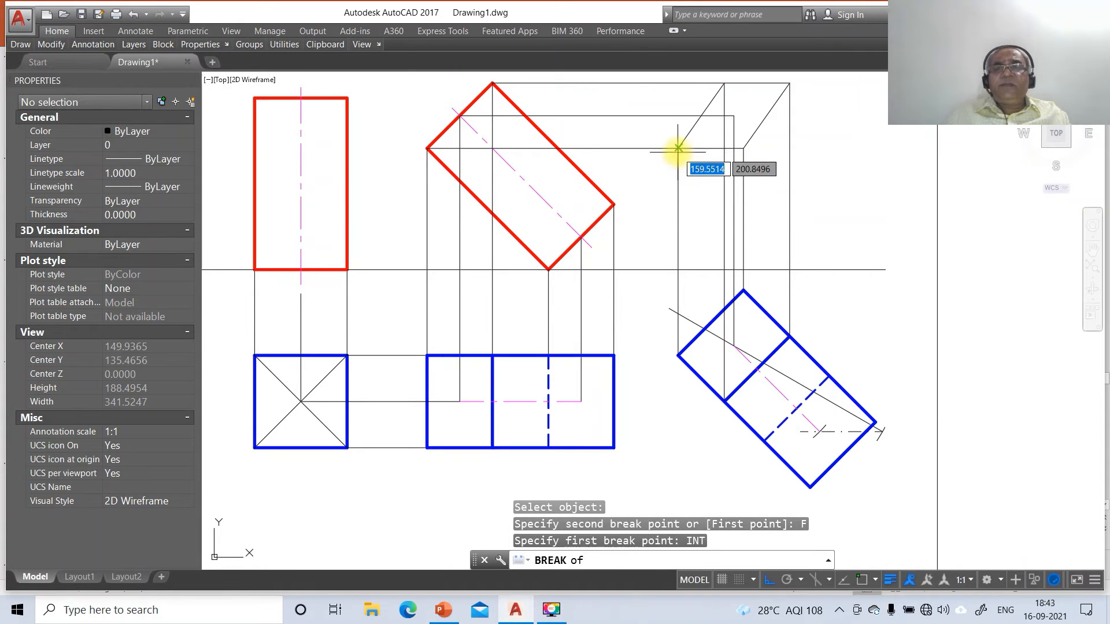
click(678, 149)
text(@)
key(Return)
Break the uppermost horizontal projector at its intersection with the upper end of the first slanted edge
key(Return)
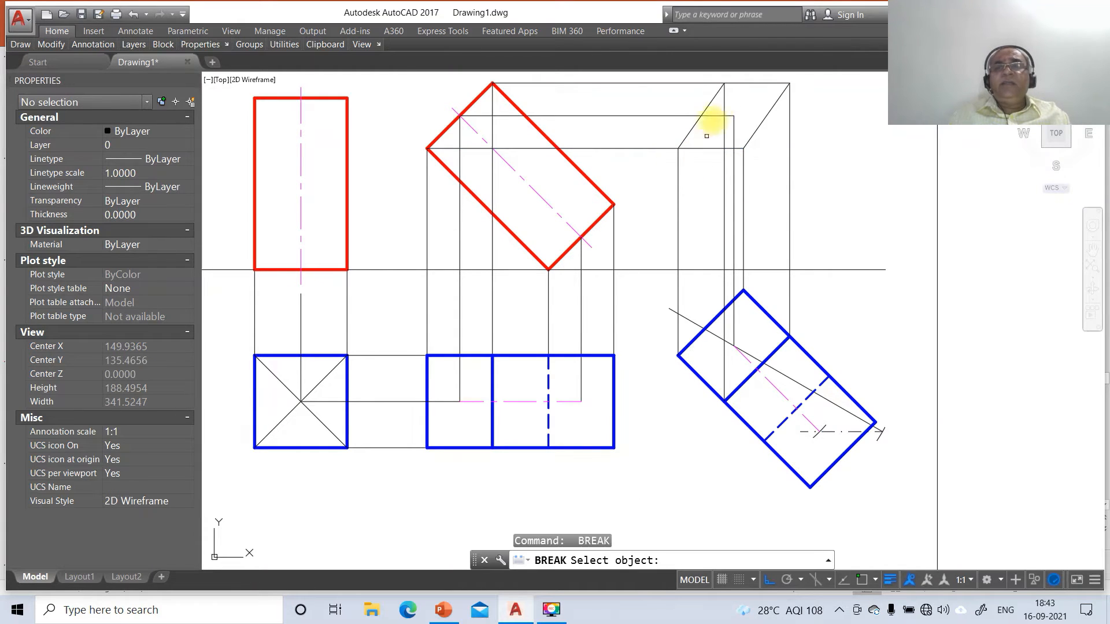
click(733, 82)
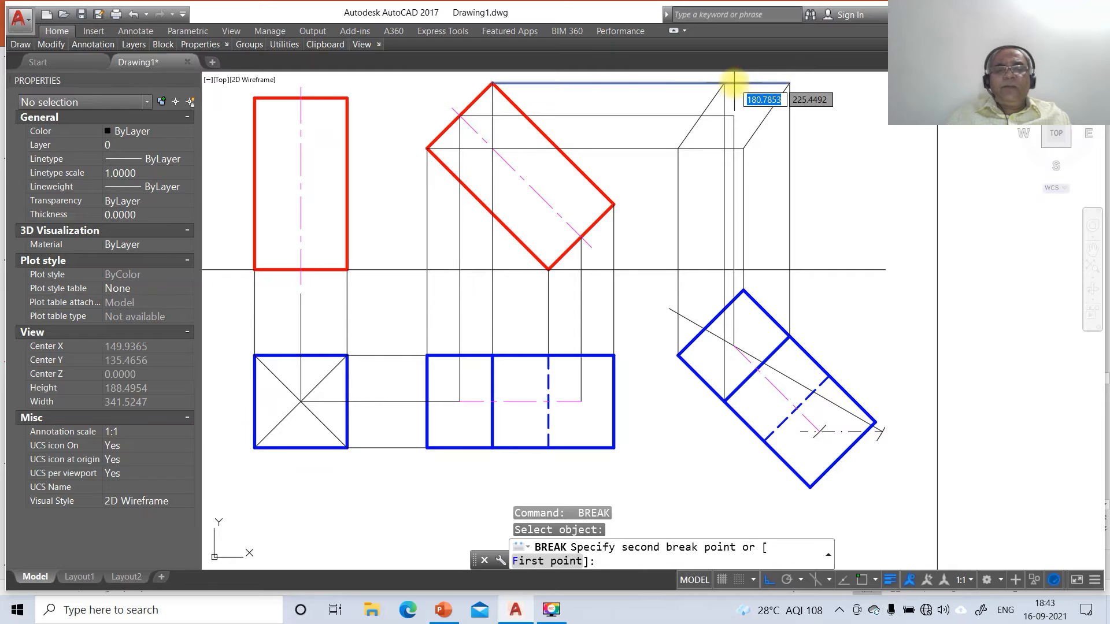
text(F)
key(Return)
text(INT)
key(Return)
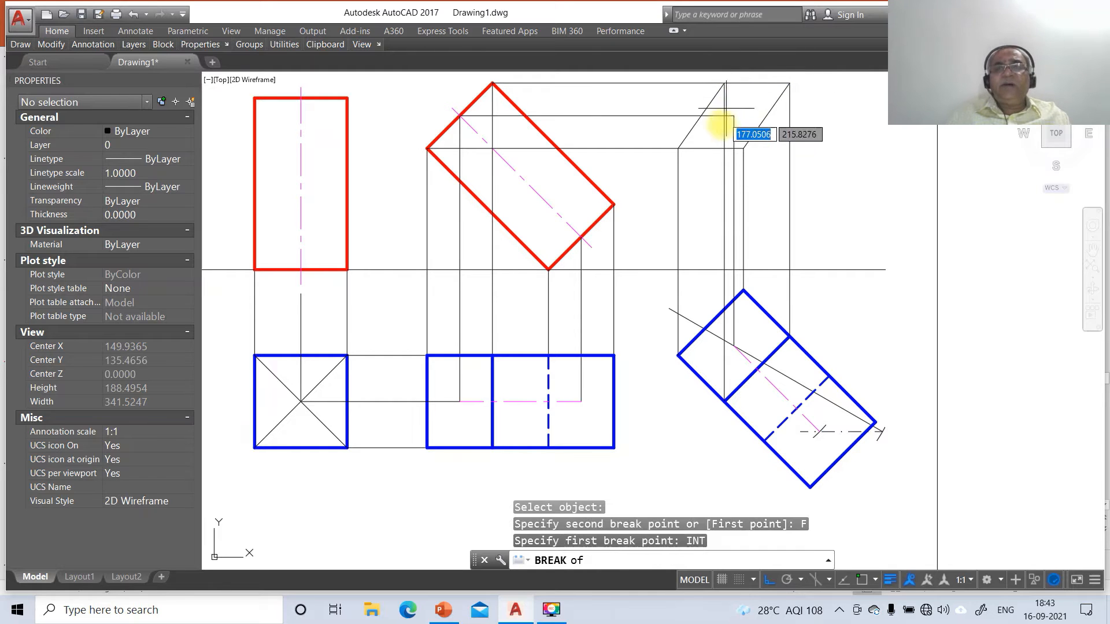
click(722, 84)
text(@)
key(Return)
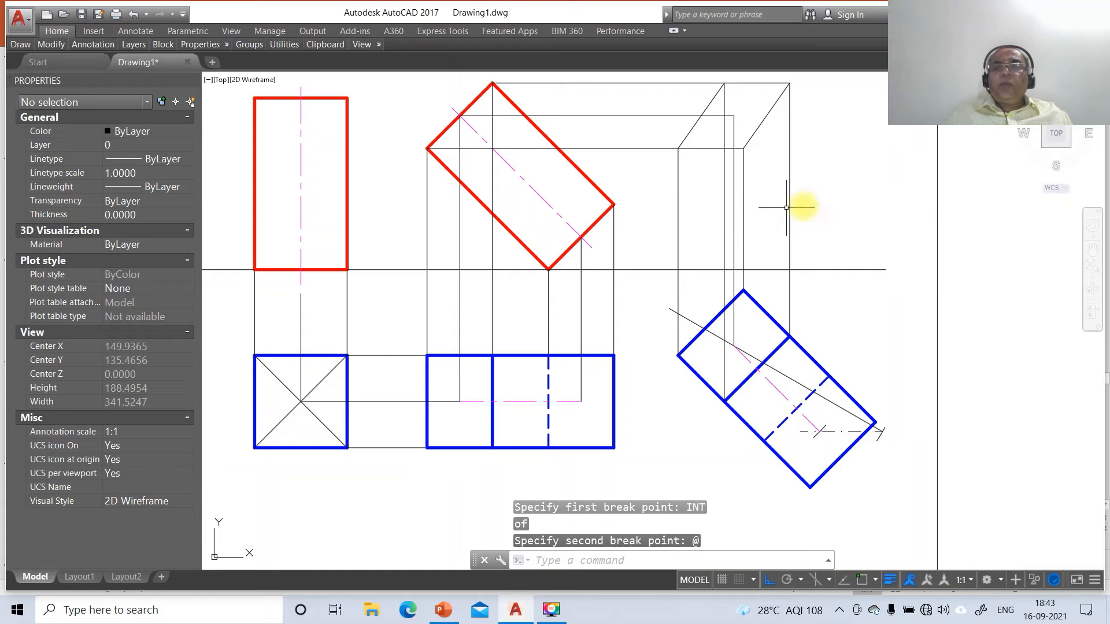
Draw a vertical projector from the lower end of the rotated top view's dashed edge perpendicular to the XY reference line
text(l)
key(Return)
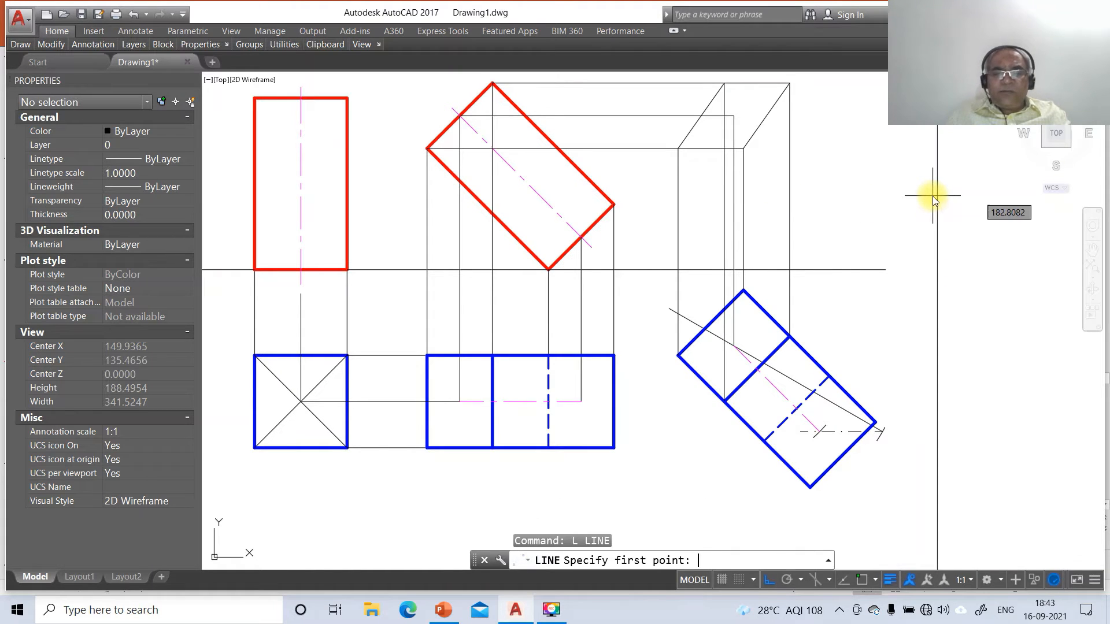
text(INT)
key(Return)
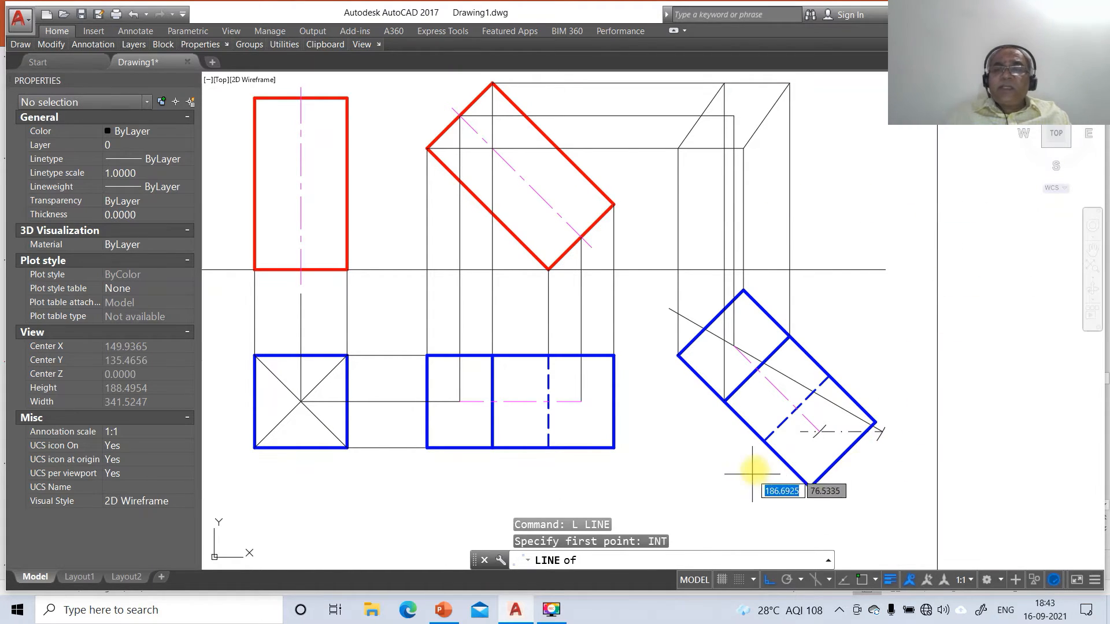
click(762, 442)
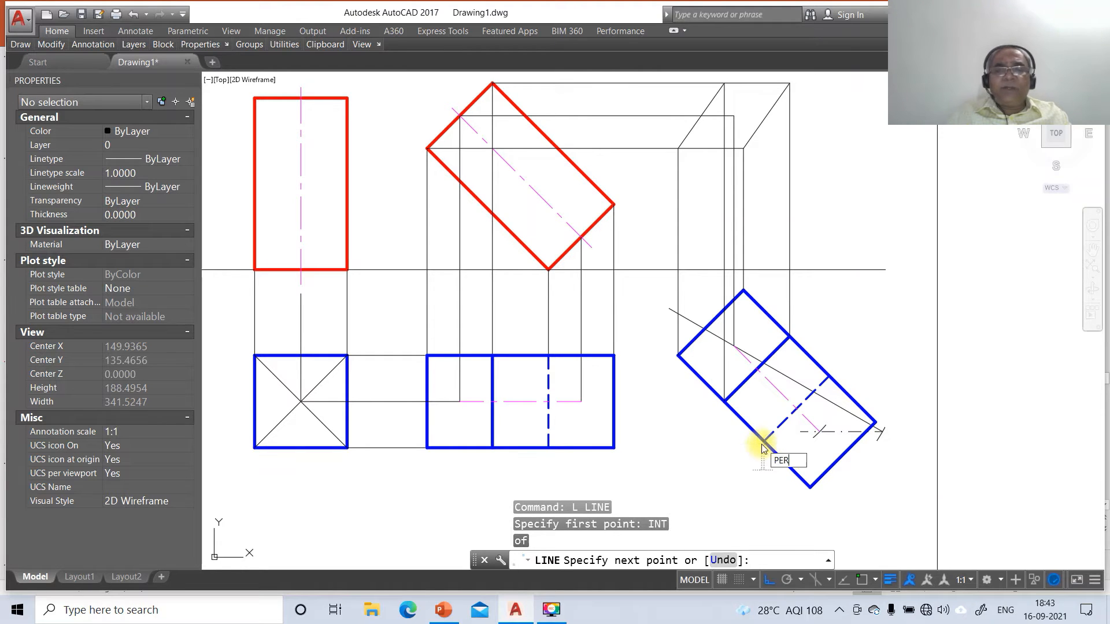
text(PER)
key(Return)
click(771, 271)
key(Return)
Draw a vertical projector from the upper end of the rotated top view's dashed edge perpendicular to the XY reference line
key(Return)
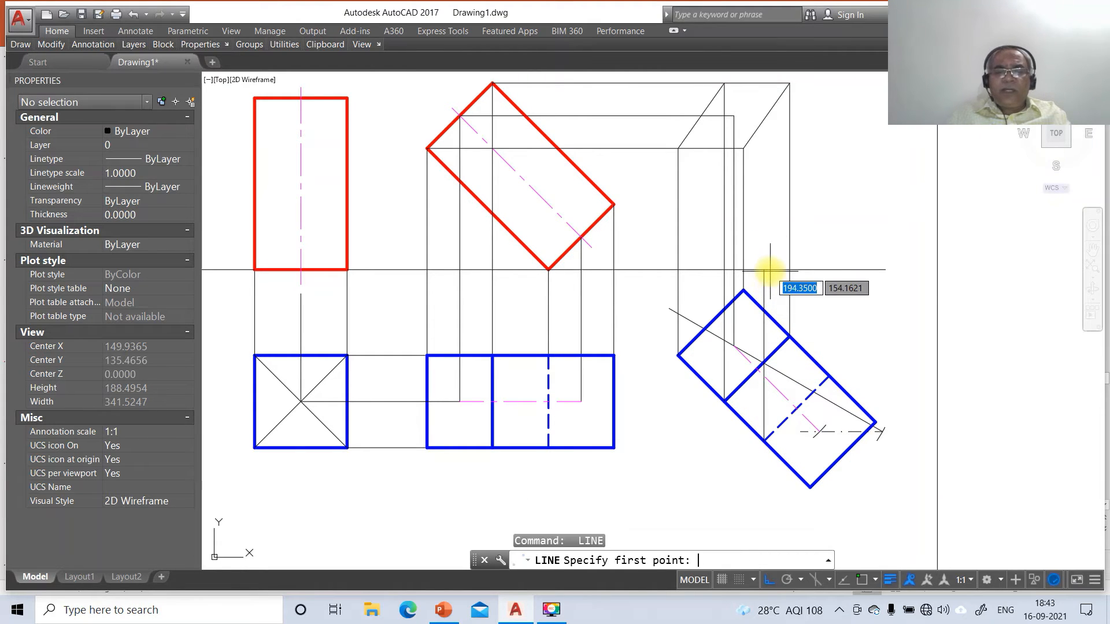
text(INT)
key(Return)
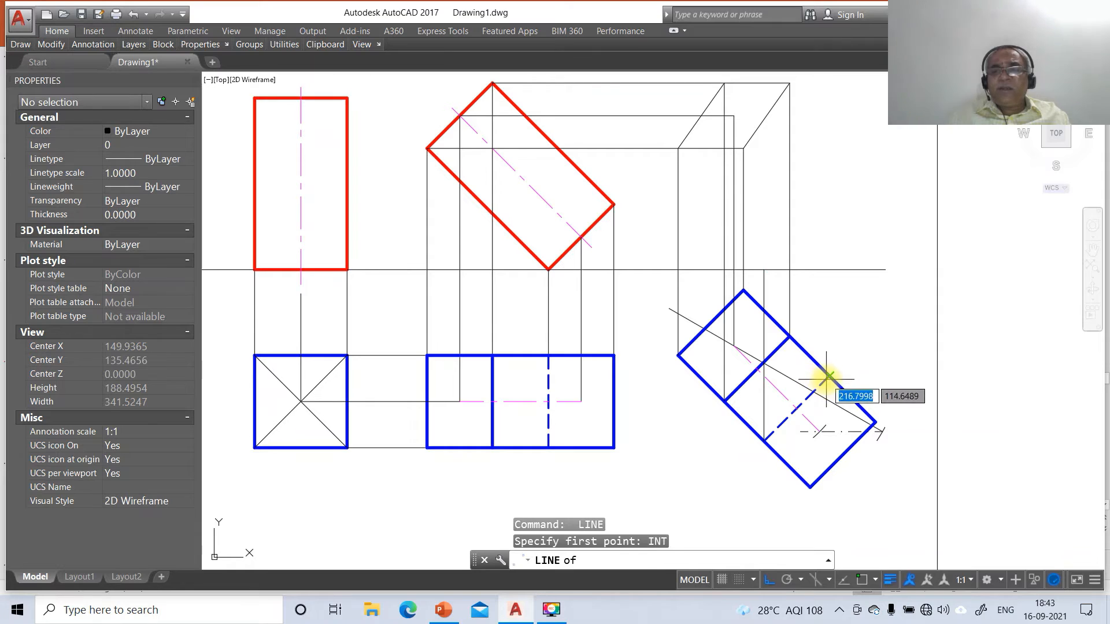
click(827, 379)
text(PER)
key(Return)
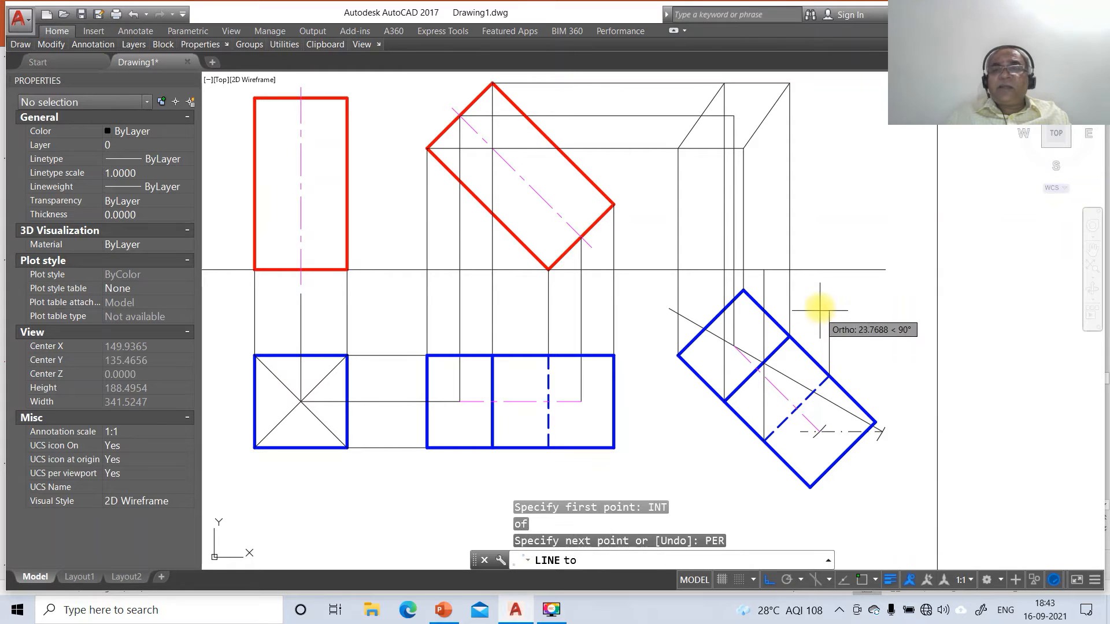
click(826, 269)
key(Return)
Draw a horizontal projector from the lower end of the tilted front view's axis out past the rotated top view
key(Return)
text(INT)
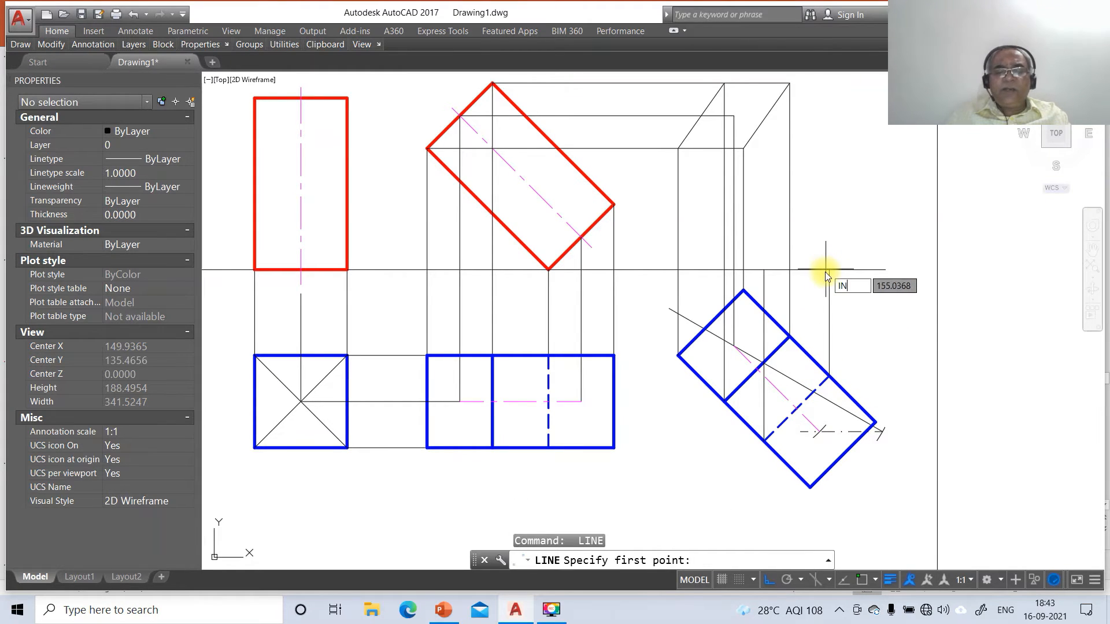
key(Return)
click(581, 237)
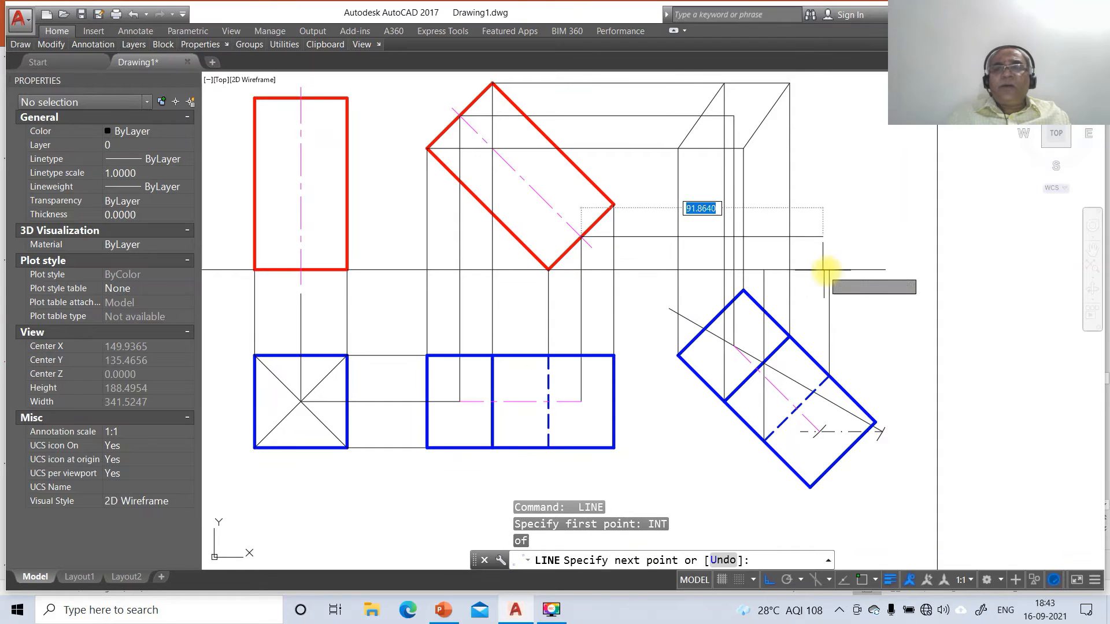
click(893, 275)
key(Return)
Draw a vertical projector from the lower end of the rotated top view's axis perpendicular to the axis's horizontal projector
key(Return)
text(IN)
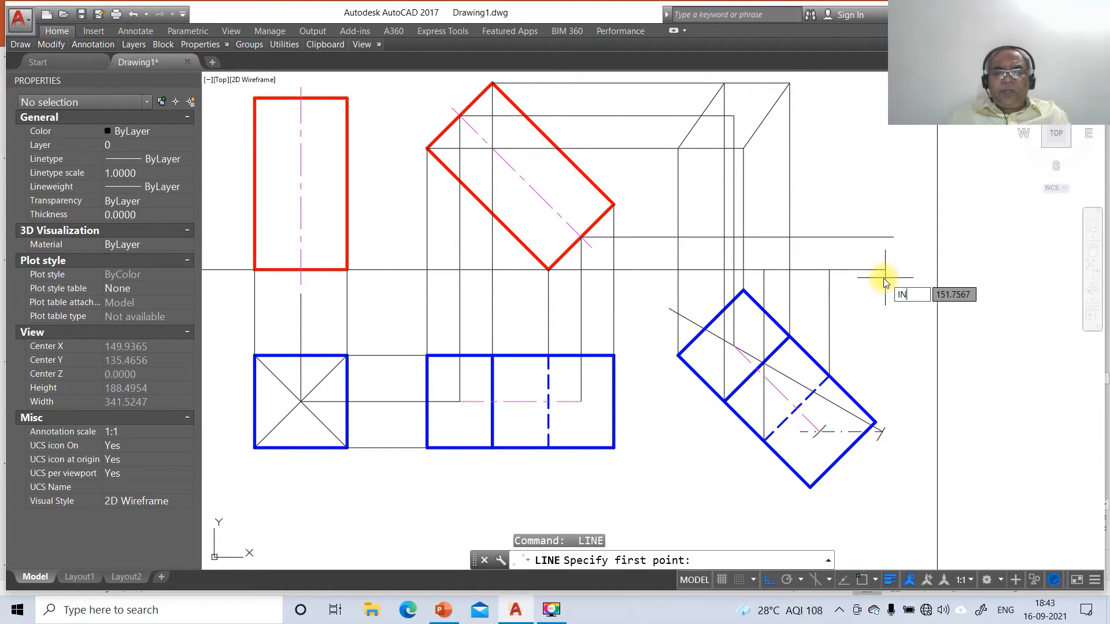
text(T)
key(Return)
click(815, 430)
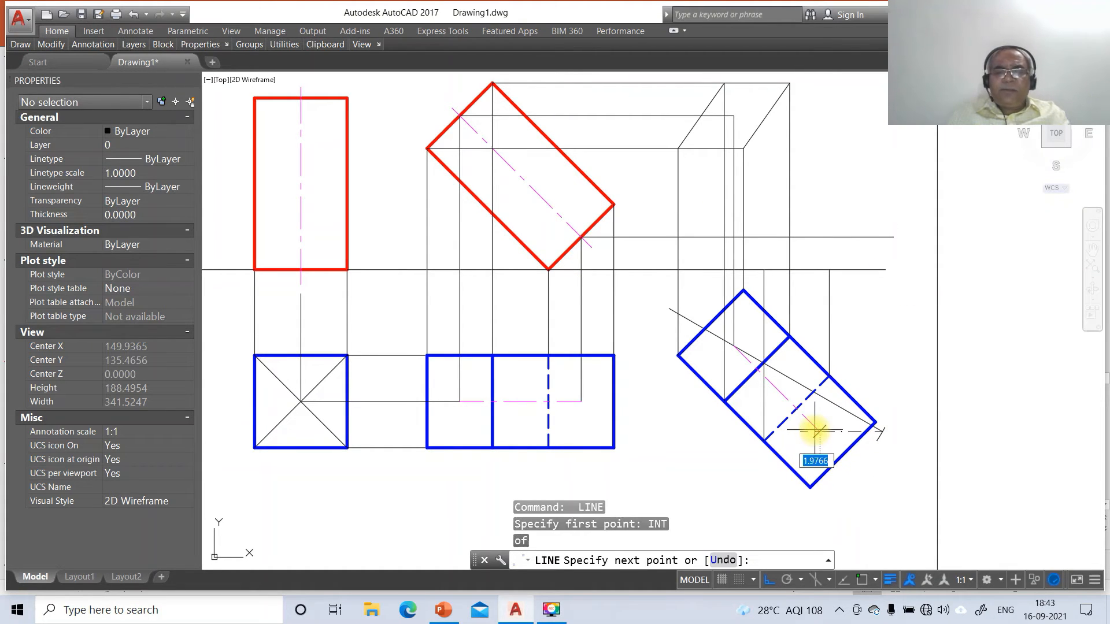
text(PER)
key(Return)
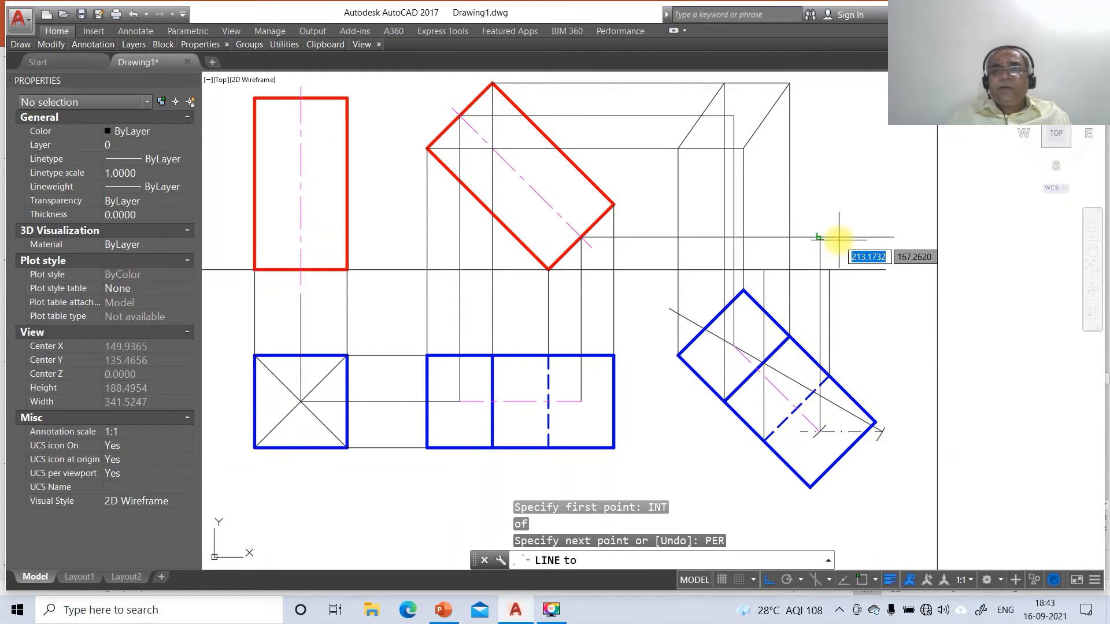
click(839, 240)
Fillet the axis end's horizontal and vertical projectors into a sharp corner
key(Return)
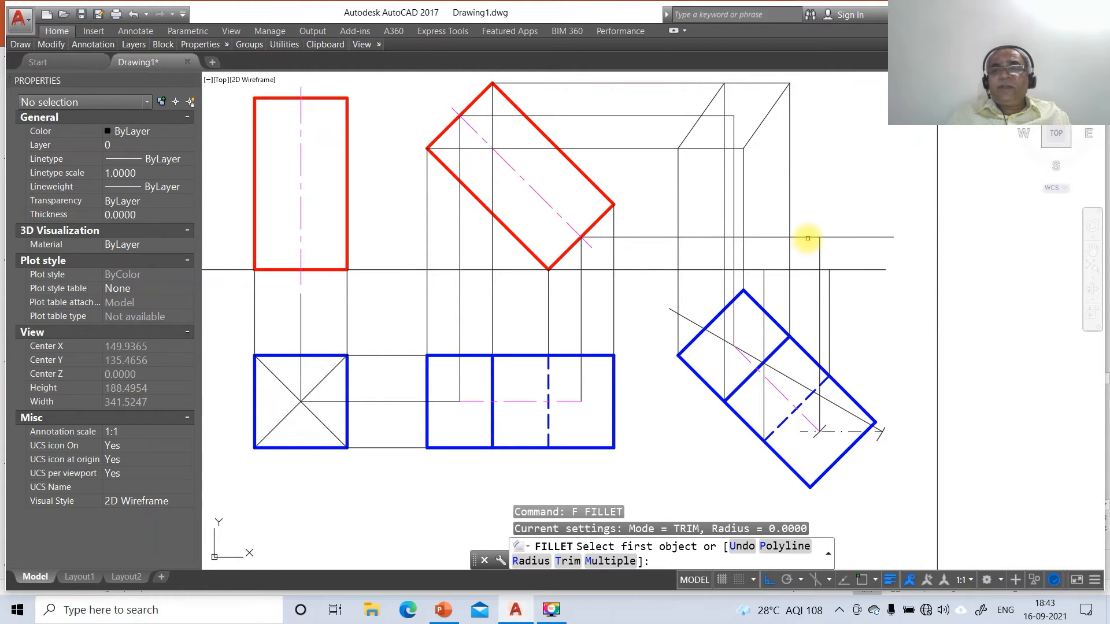
click(808, 234)
click(820, 246)
click(816, 238)
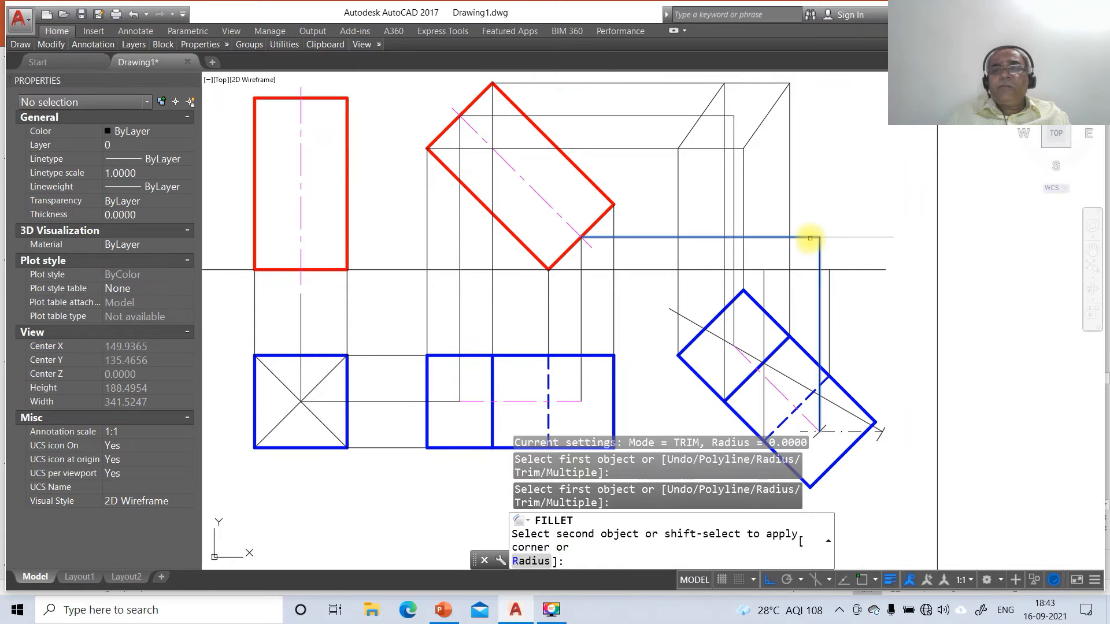
Draw a horizontal projector from the tilted front view's rightmost corner out past the rotated top view
text(L)
key(Return)
text(int)
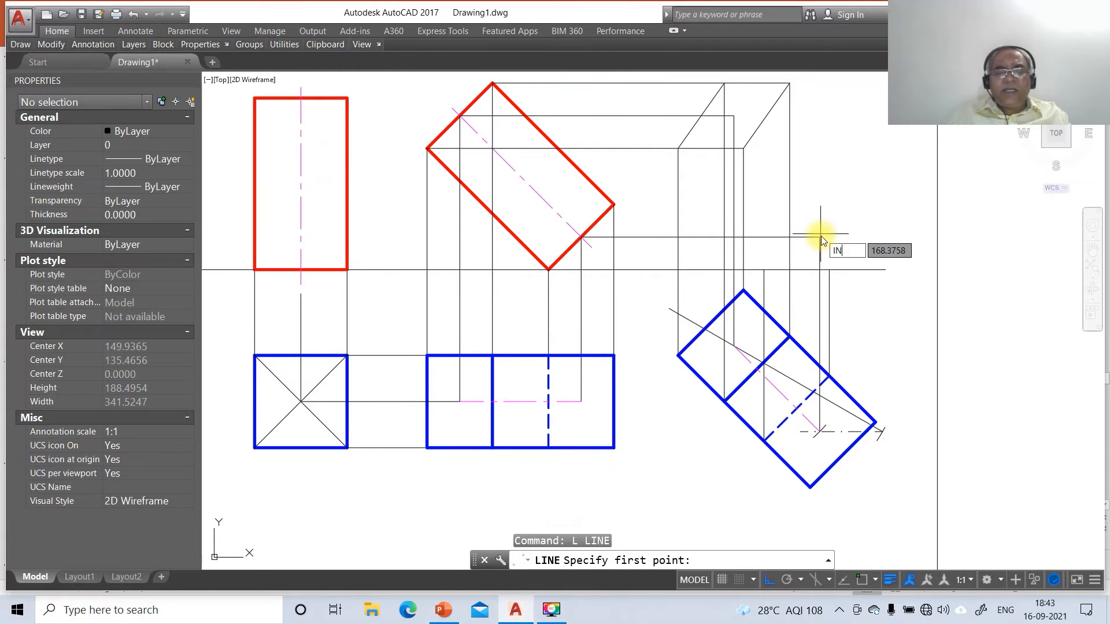
key(Return)
click(617, 203)
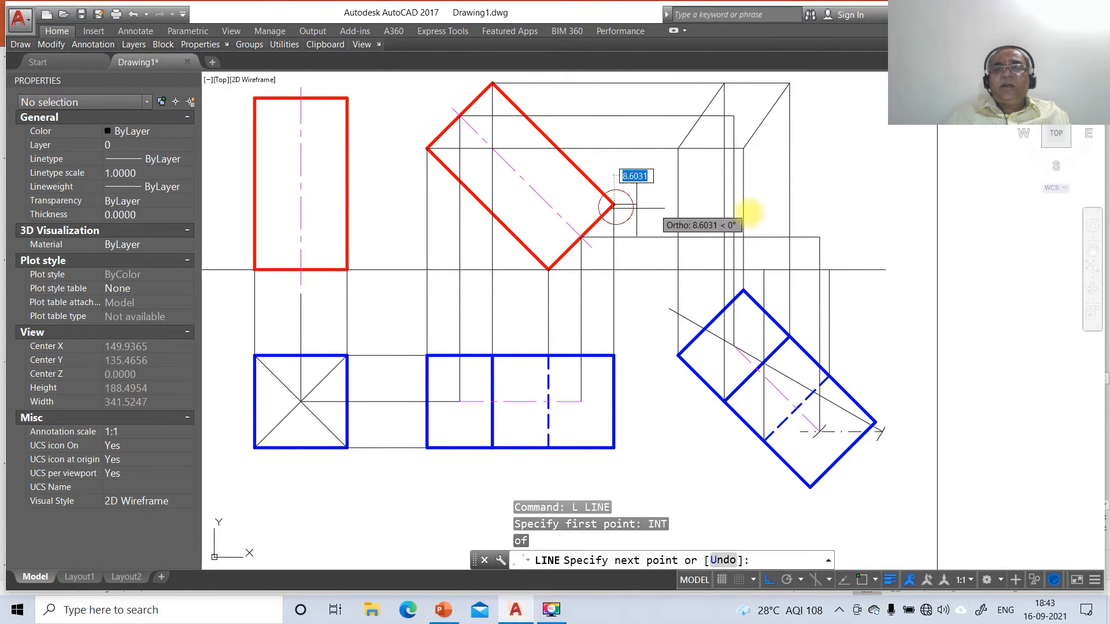
click(917, 230)
key(Return)
Draw a vertical projector from the rotated top view's lowest corner perpendicular to the horizontal projector of the tilted rectangle's rightmost corner
key(Return)
text(int)
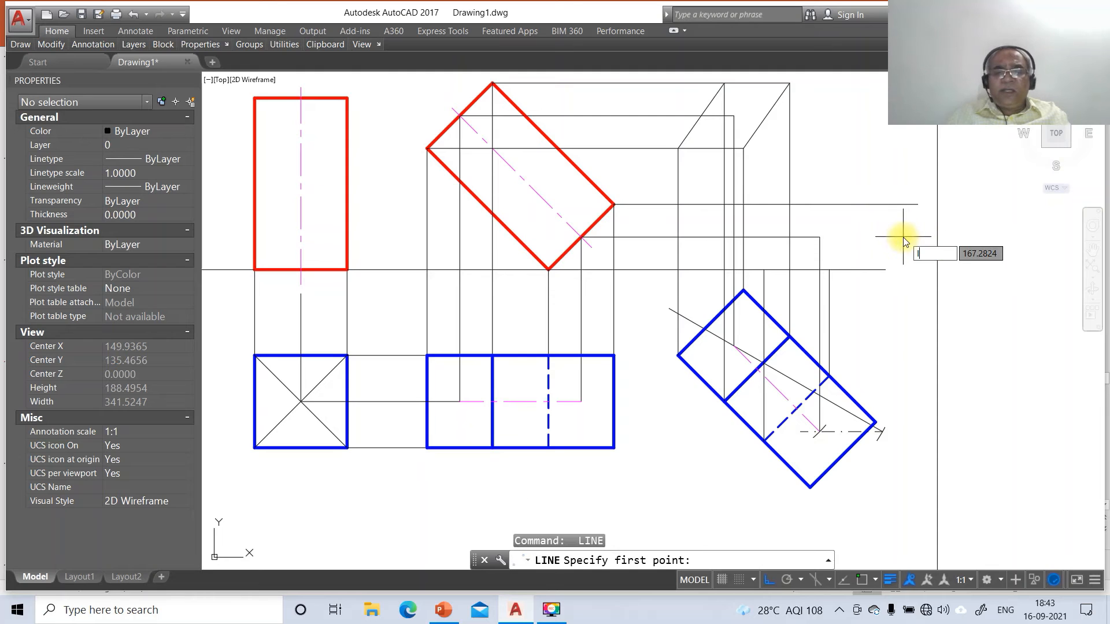
key(Return)
click(811, 487)
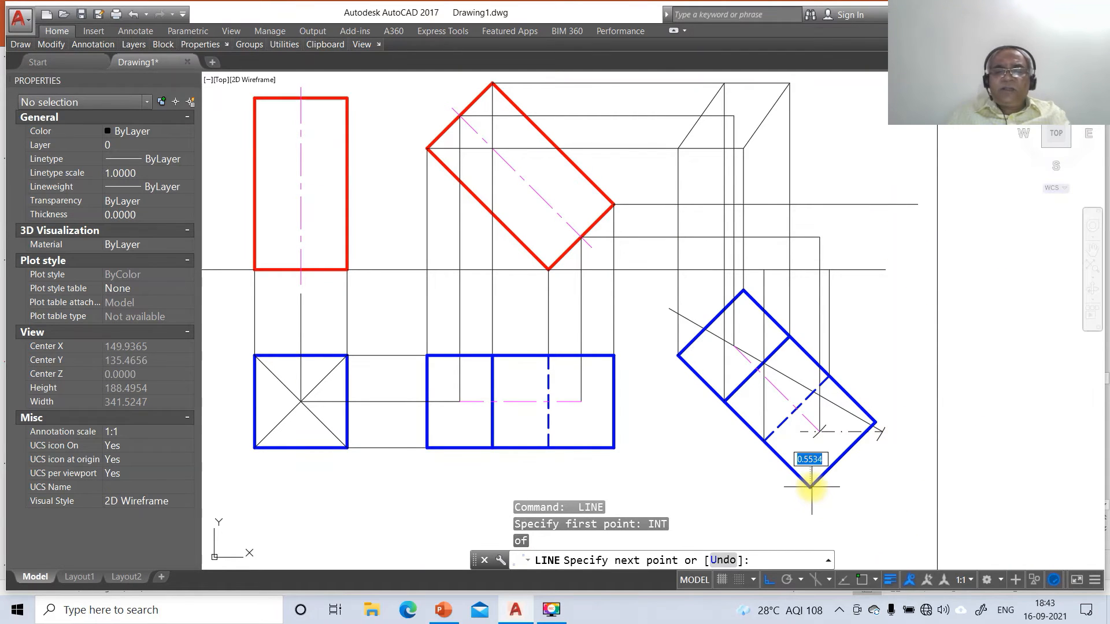
key(Return)
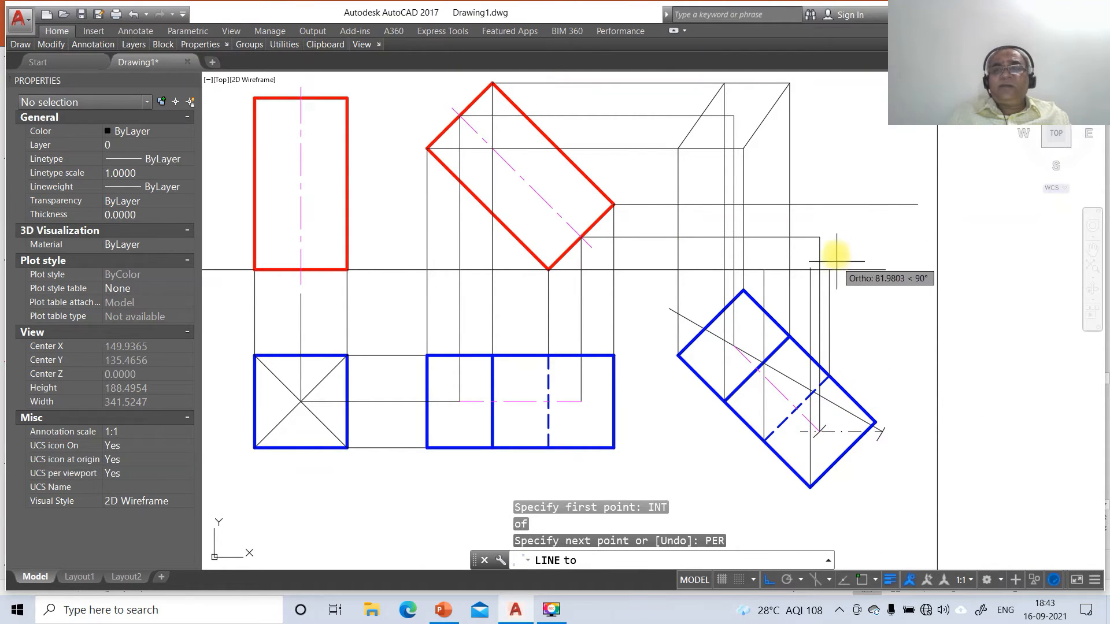
click(835, 204)
key(Return)
Draw a vertical projector from the rotated top view's rightmost corner perpendicular to the horizontal projector of the tilted rectangle's rightmost corner
key(Return)
text(int)
key(Return)
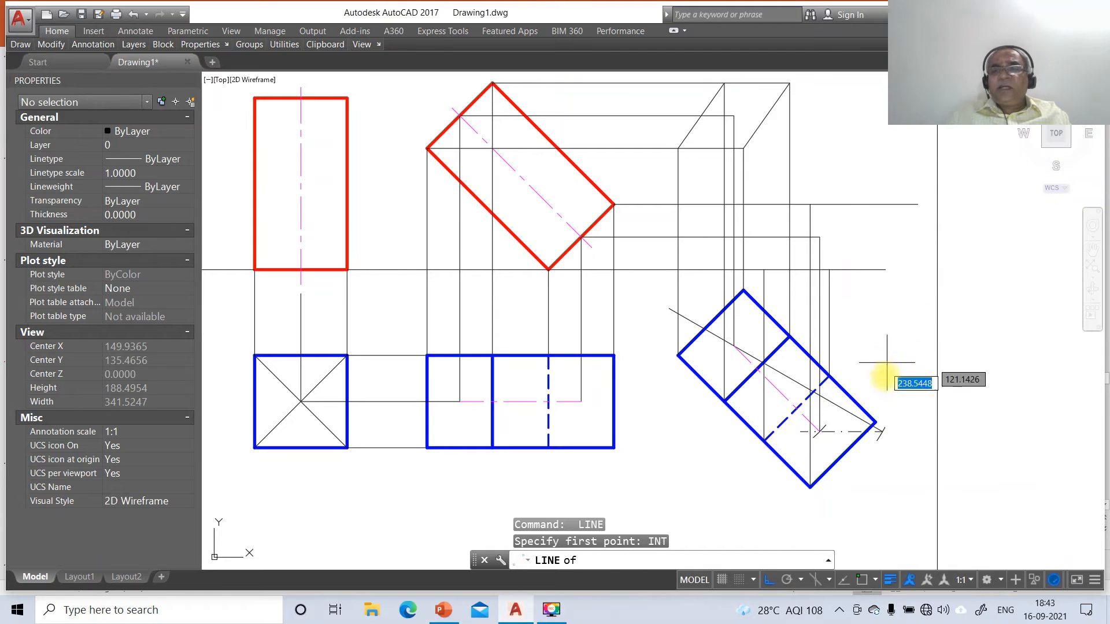
click(879, 422)
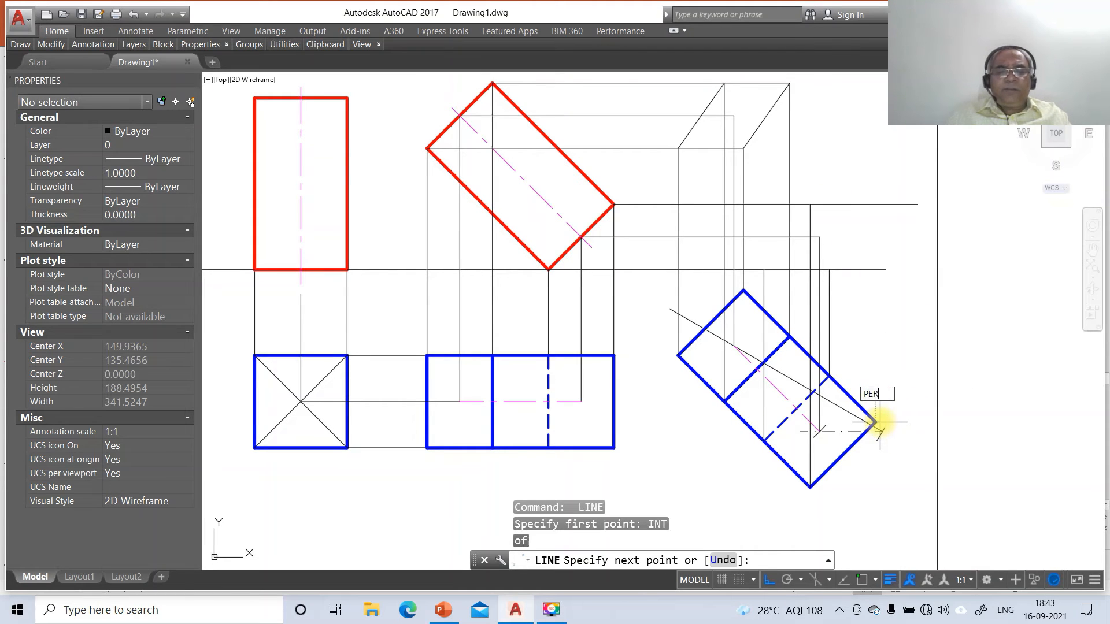
key(Return)
click(897, 204)
key(Return)
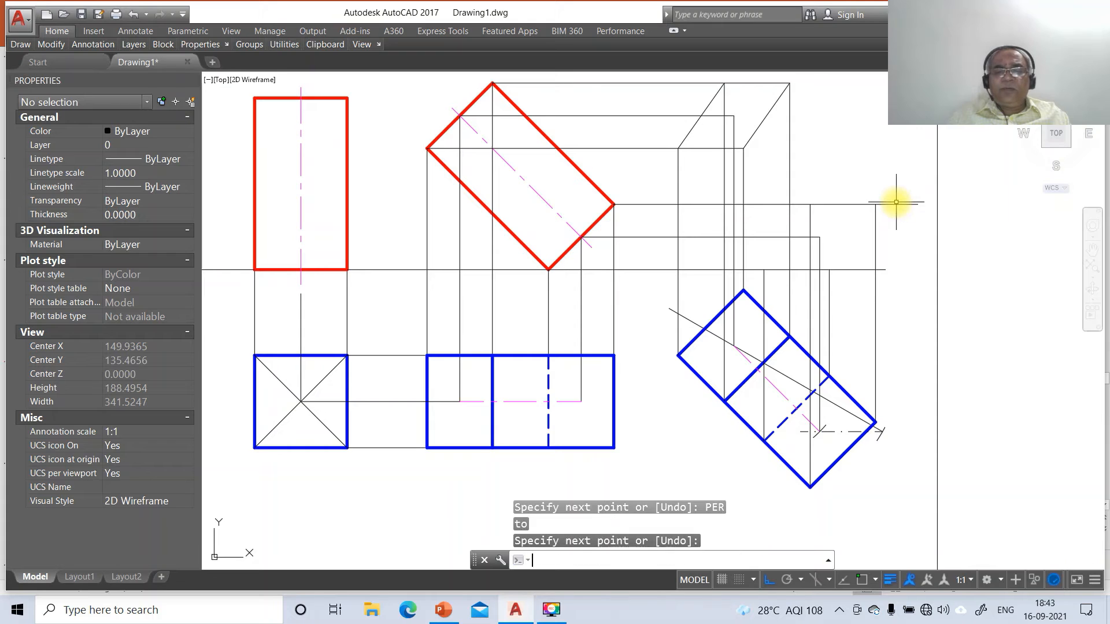
Draw connected edges from the dashed edge's right-hand projector on the XY line to the rightmost projector intersection and up to the upper right vertex
key(Return)
key(Return)
text(int)
key(Return)
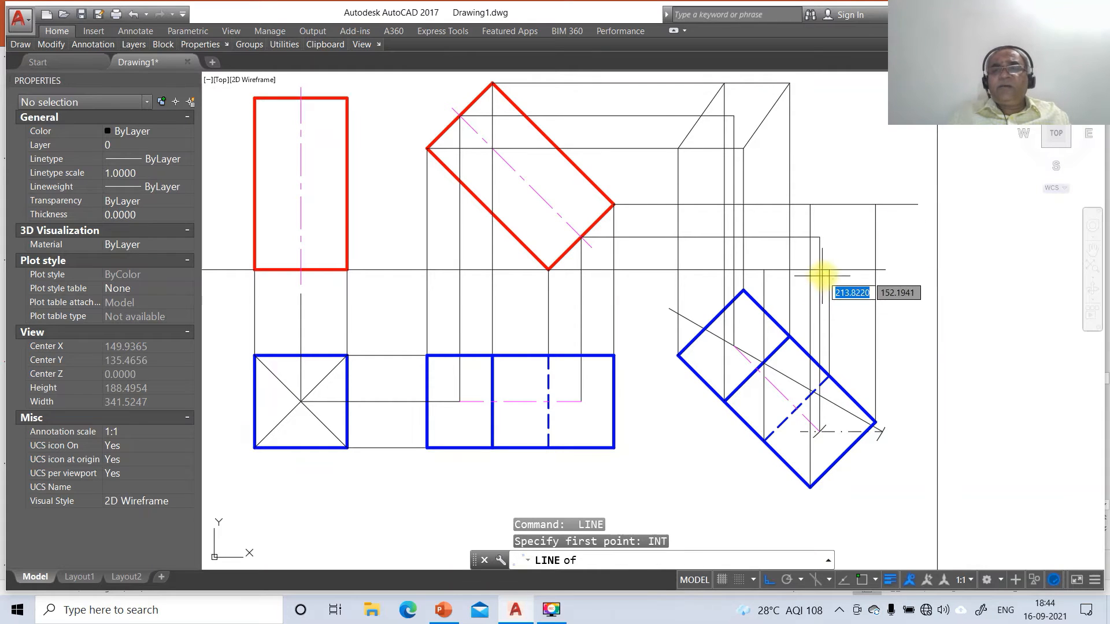
click(830, 270)
text(INT)
key(Return)
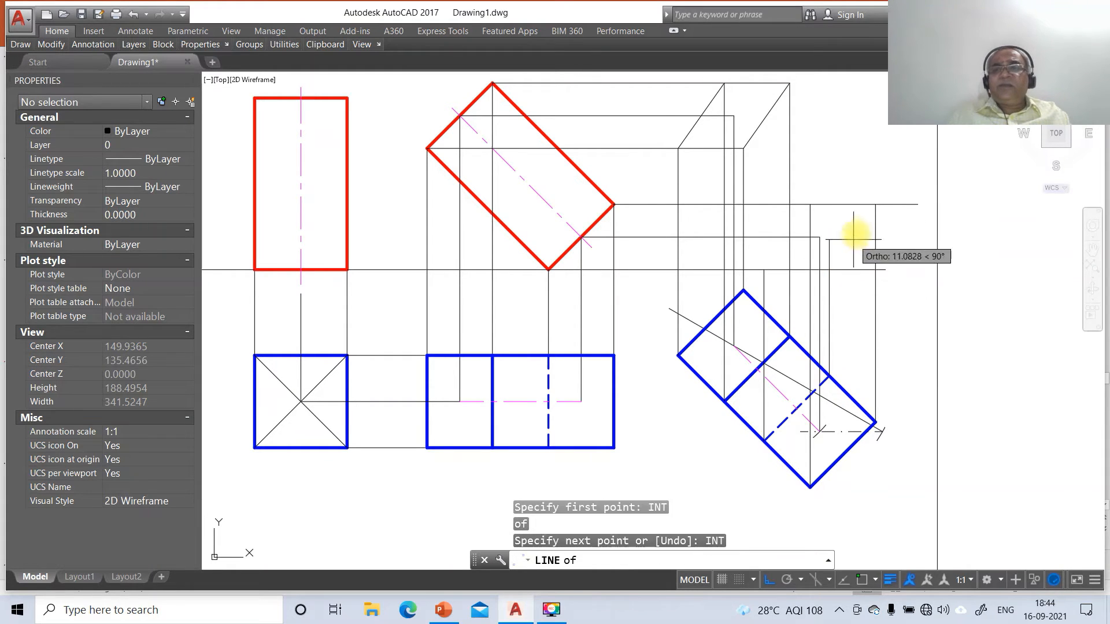
click(875, 204)
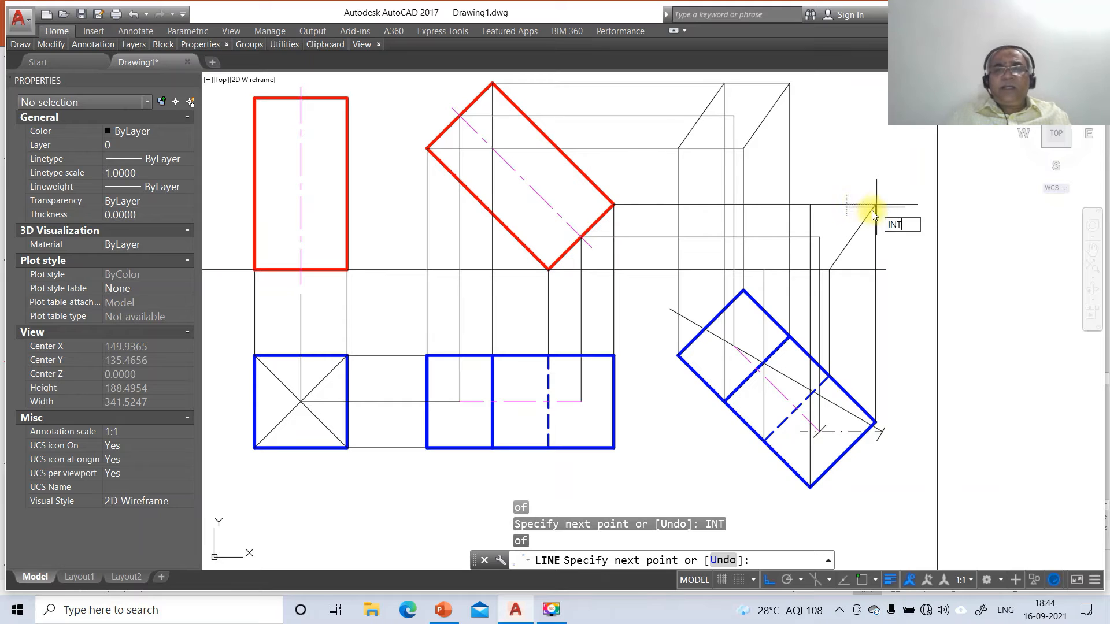
text(INT)
key(Return)
click(790, 86)
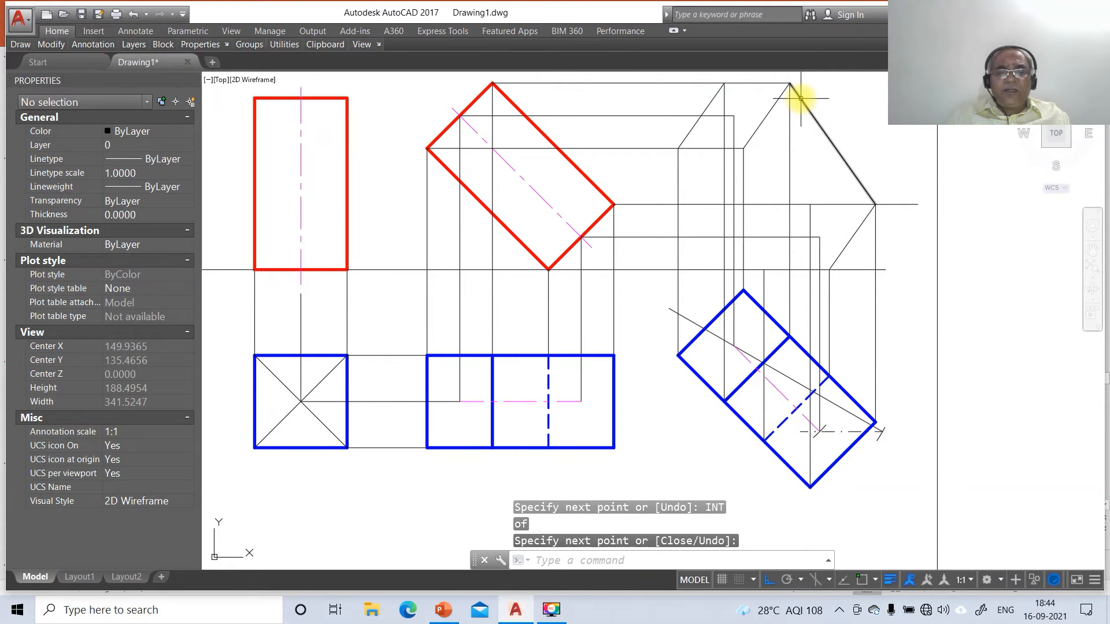
key(Return)
Fillet the tilted view's rightmost-corner projector with the final view's lower right edge at zero radius to remove the overhang
text(f)
key(Return)
click(844, 204)
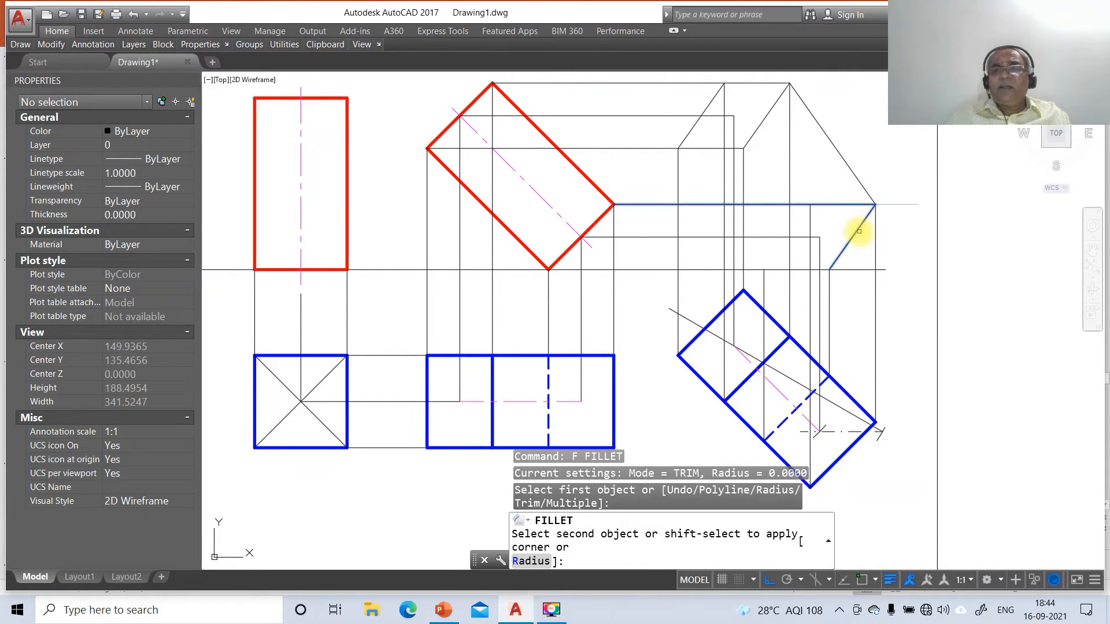
click(859, 231)
Draw connected edges from the dashed edge's left-hand projector on the XY line up to the lowest corner's projector intersection and the upper left vertex
text(l)
key(Return)
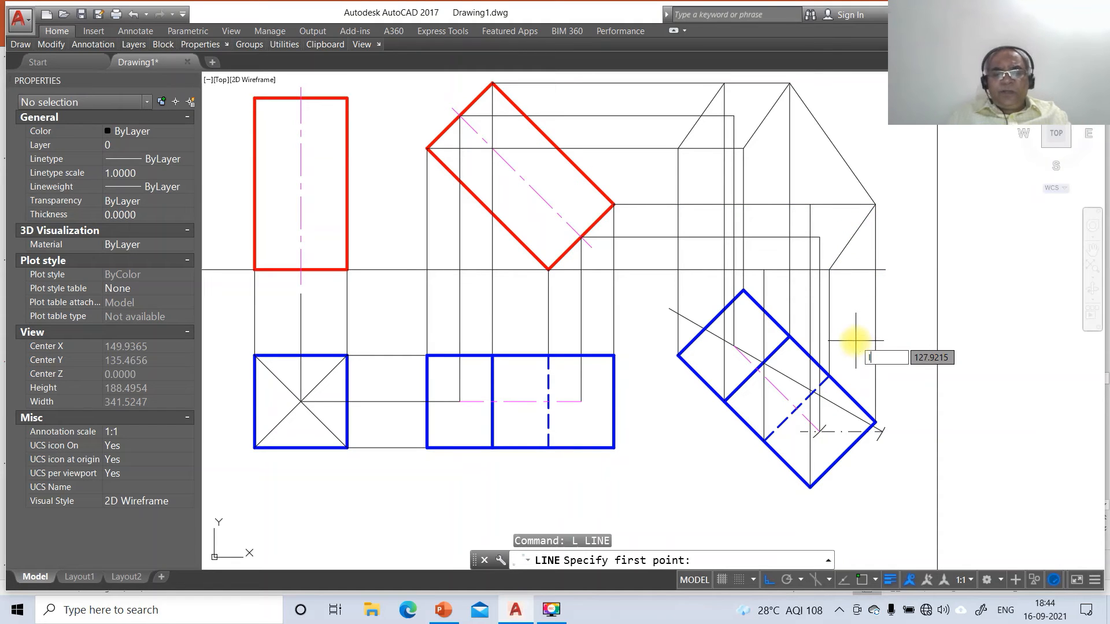
text(INT)
key(Return)
click(759, 270)
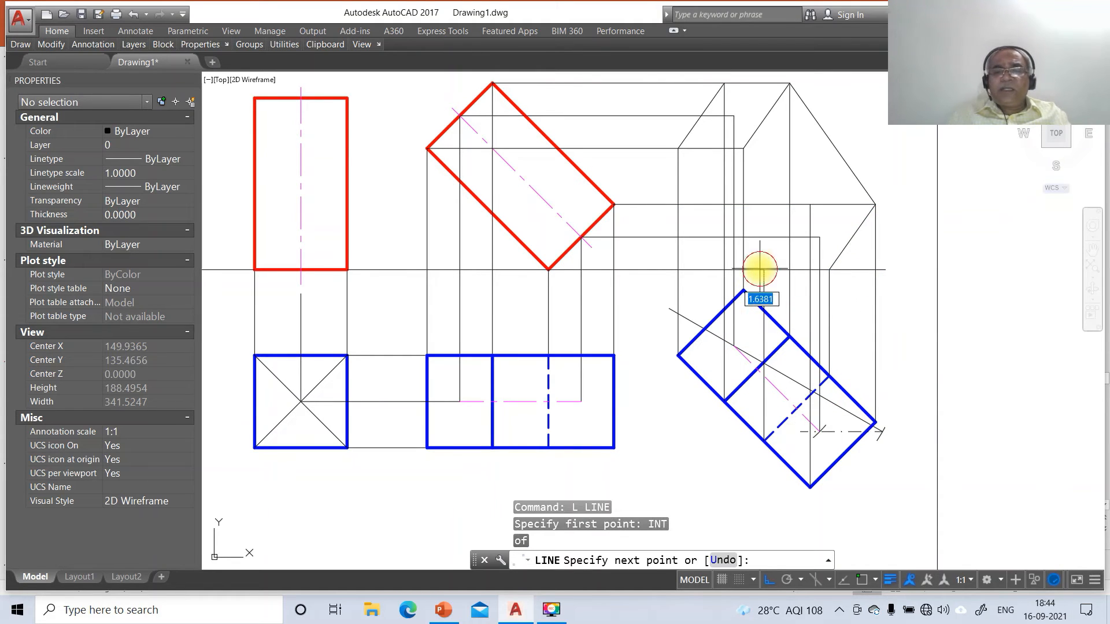
key(Return)
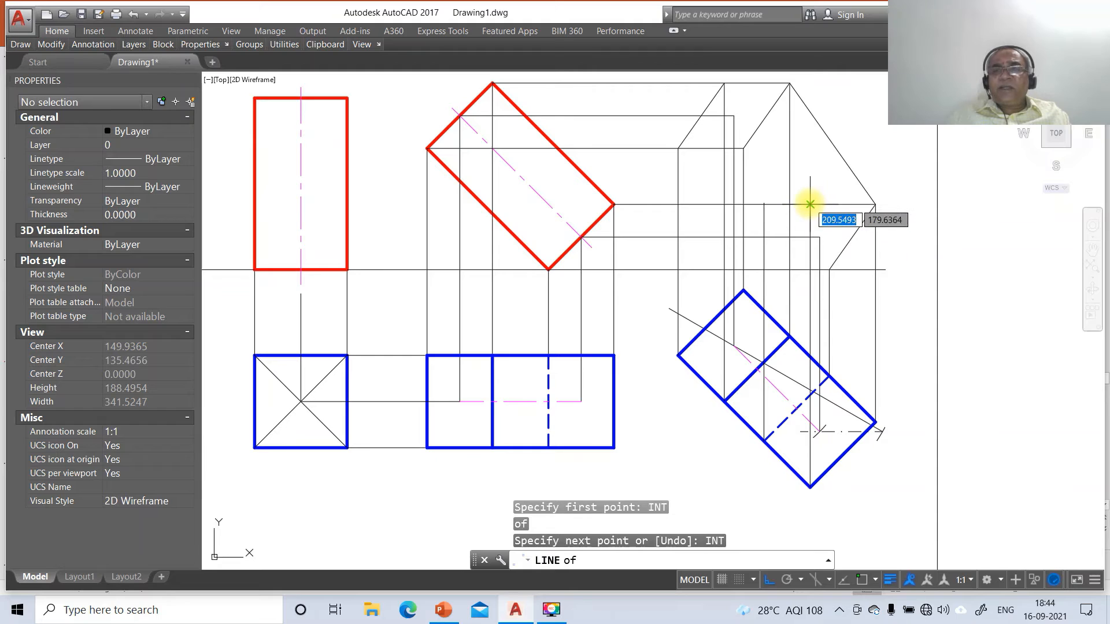
text(IN)
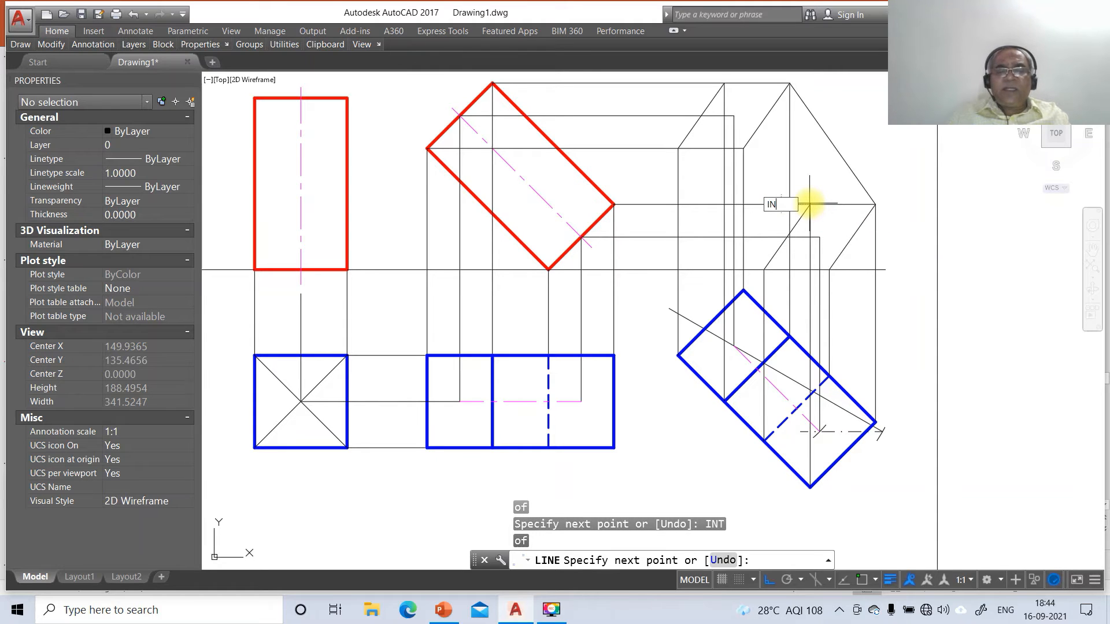
text(T)
key(Return)
click(727, 87)
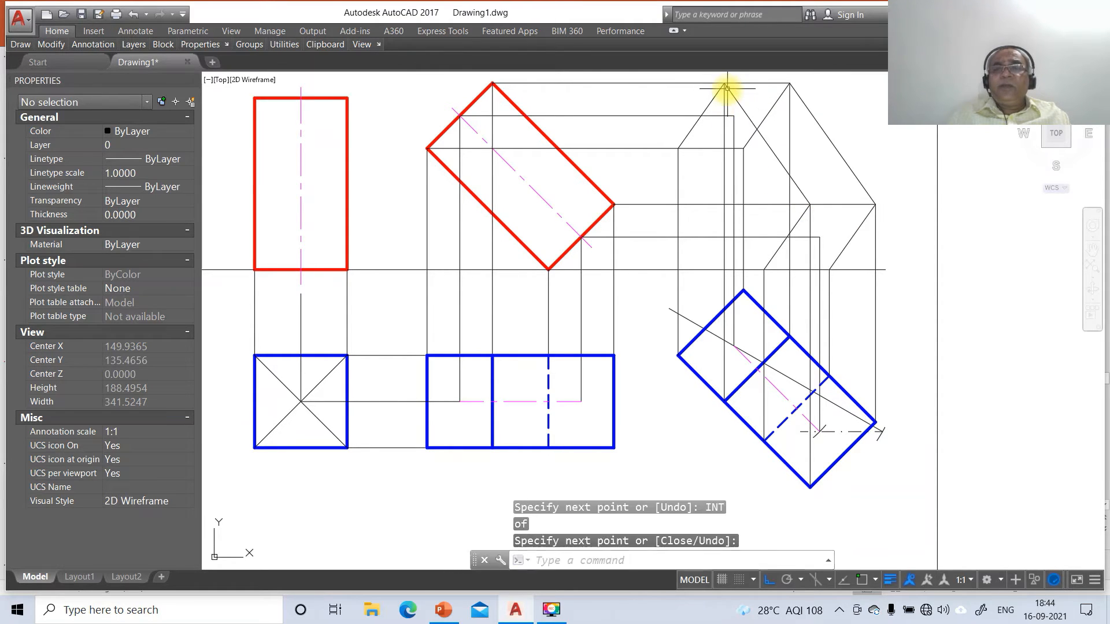
key(Return)
Draw the inner long edge from the rotated top view's uppermost-corner projector intersection down to the final view's right-hand base vertex on the XY line
key(Return)
text(INT)
key(Return)
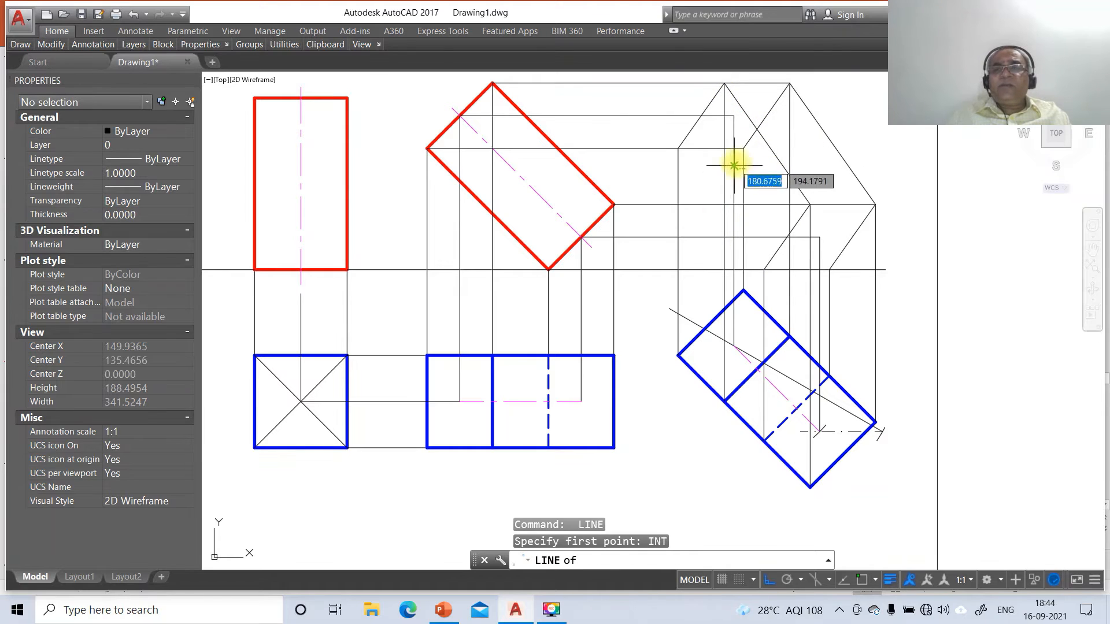
click(744, 149)
text(INT)
key(Return)
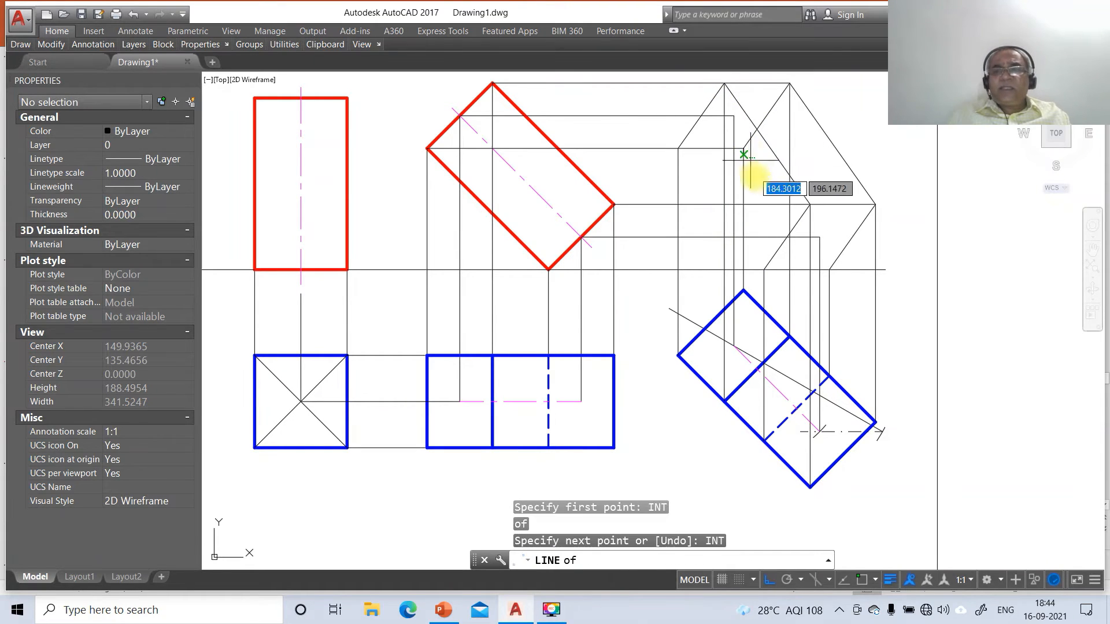
click(829, 270)
key(Return)
Draw the prism's axis in the final view between the intersections of the two axis-end projectors
key(Return)
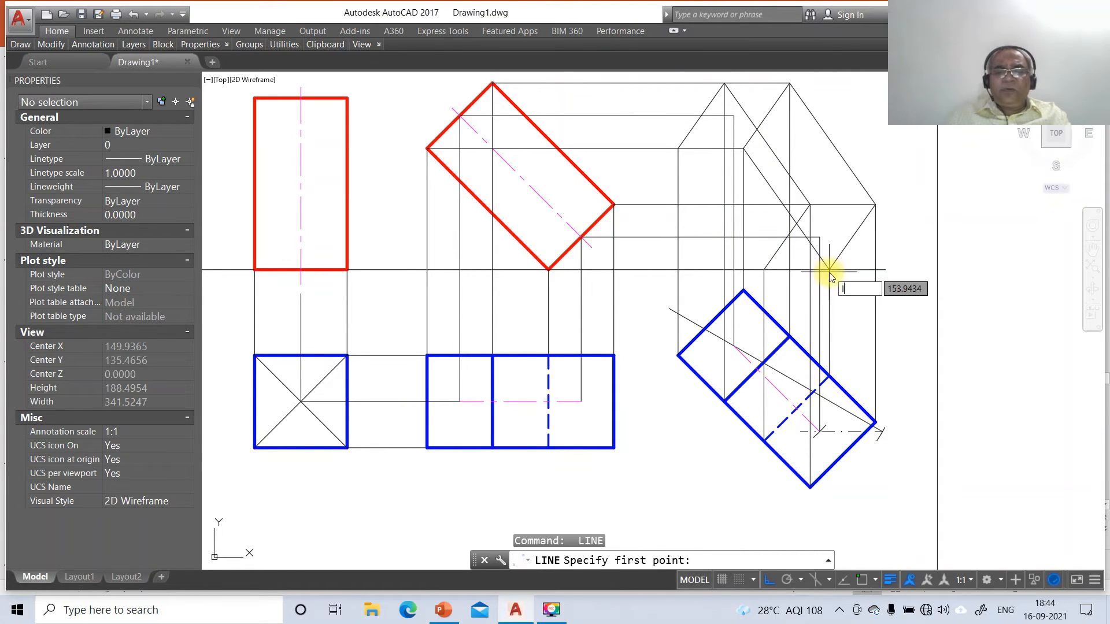
text(INT)
key(Return)
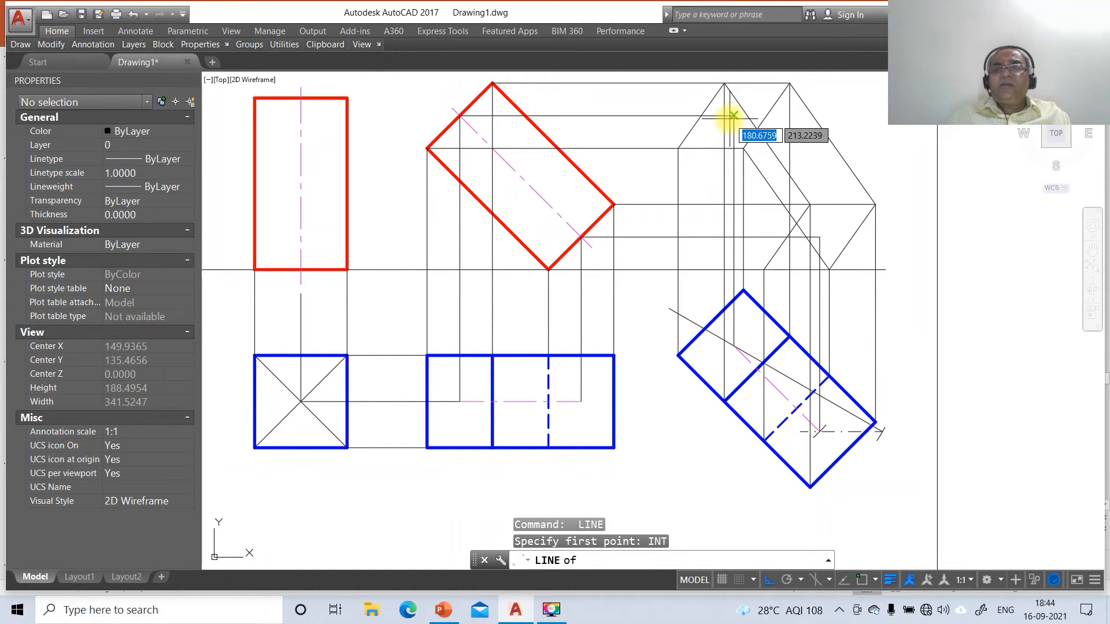
click(731, 117)
text(I)
key(Return)
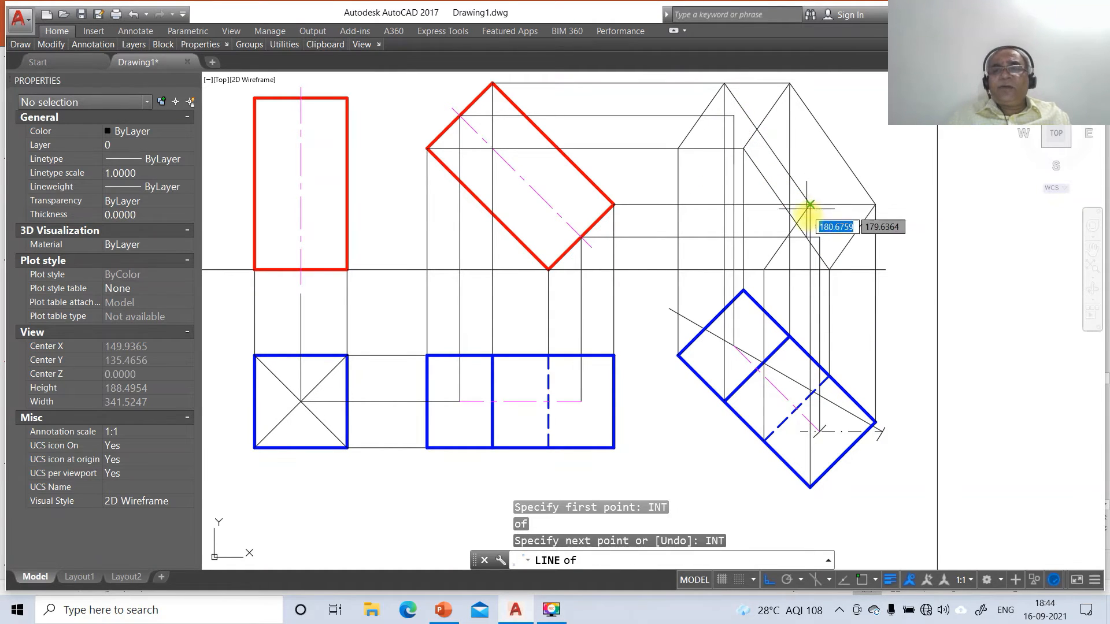
click(821, 236)
key(Return)
Draw the left long edge from the final view's left-hand base vertex on the XY line up to its leftmost vertex
key(Return)
text(IN)
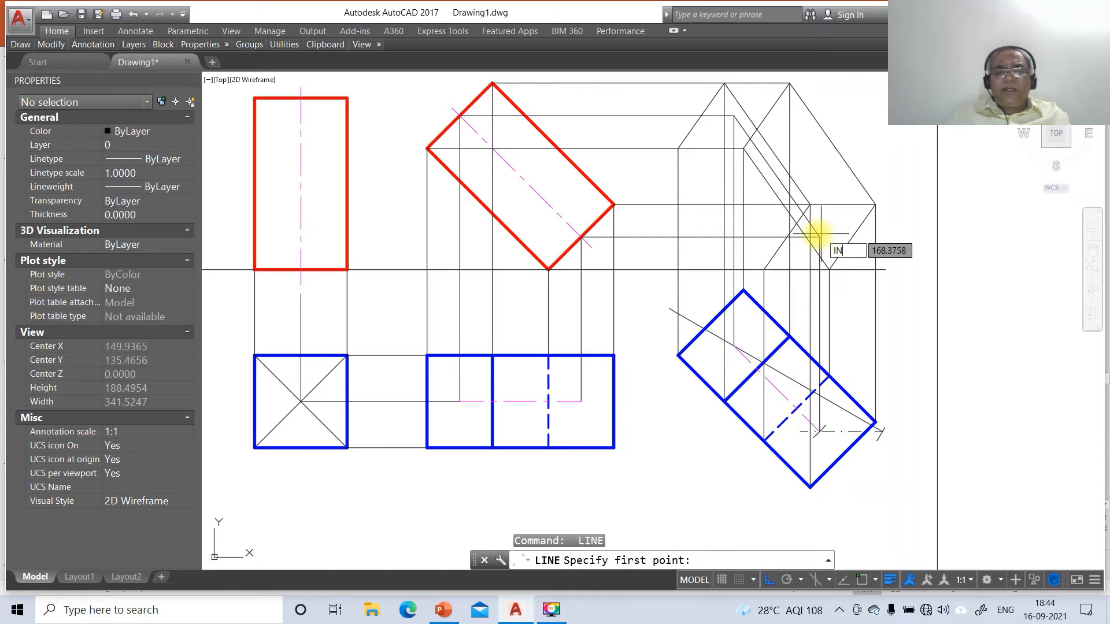
text(T)
key(Return)
click(758, 269)
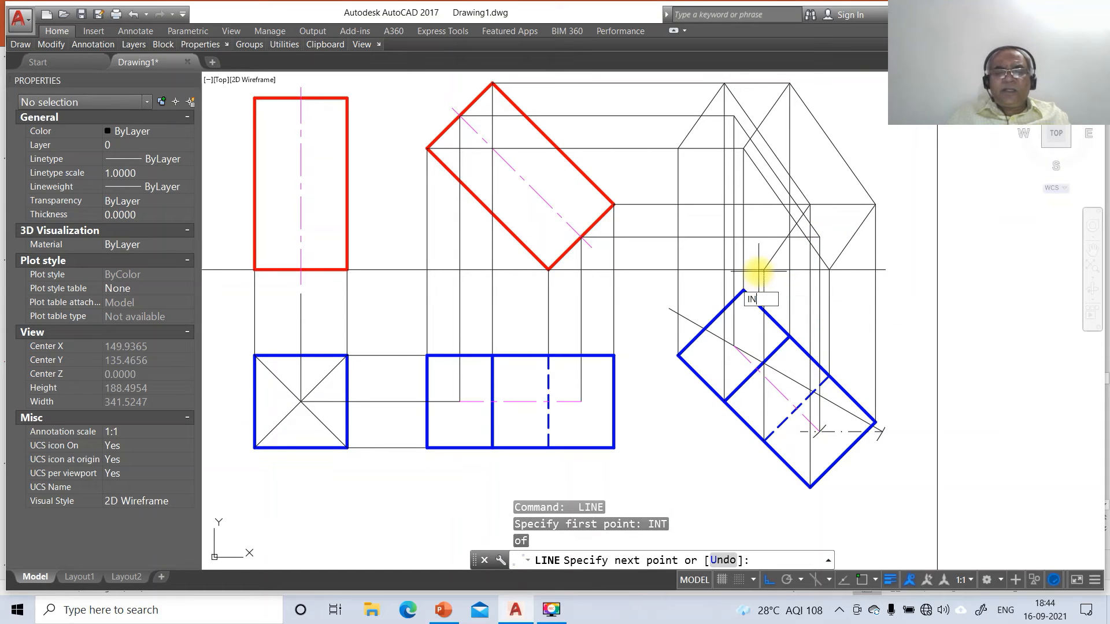
text(INT)
key(Return)
click(675, 152)
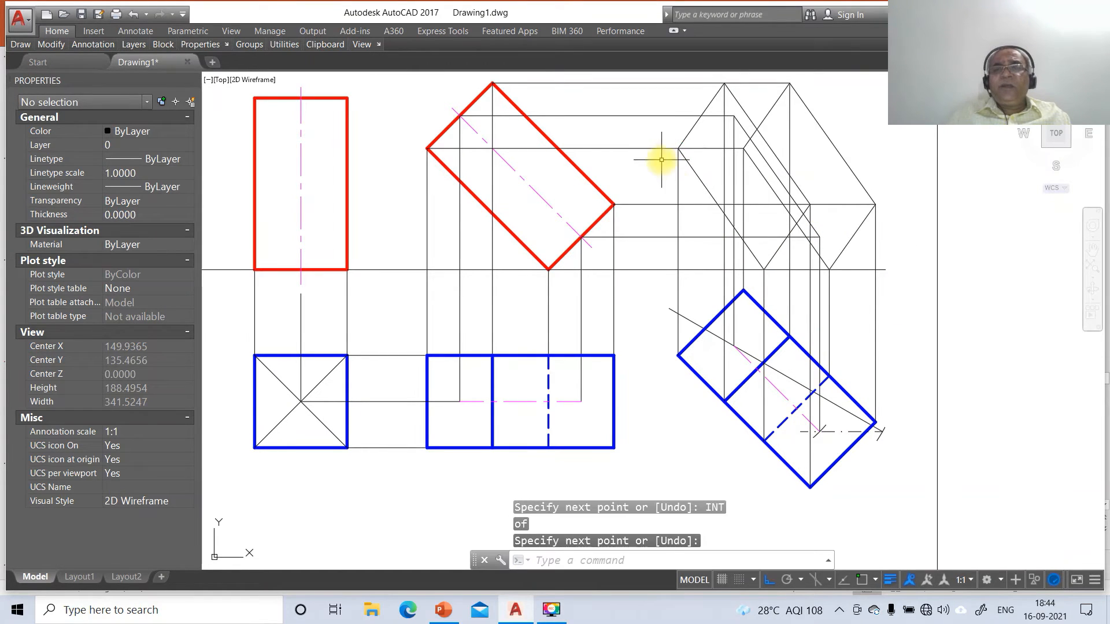
Break the XY line without a gap at the final view's left-hand base vertex
text(BR)
key(Return)
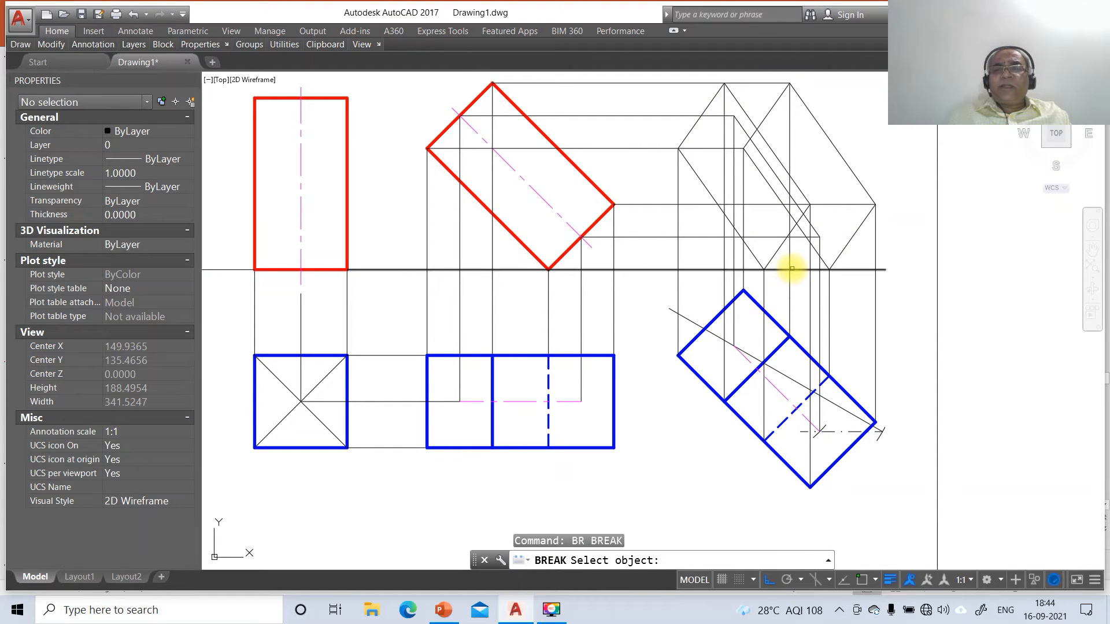
click(792, 269)
text(F)
key(Return)
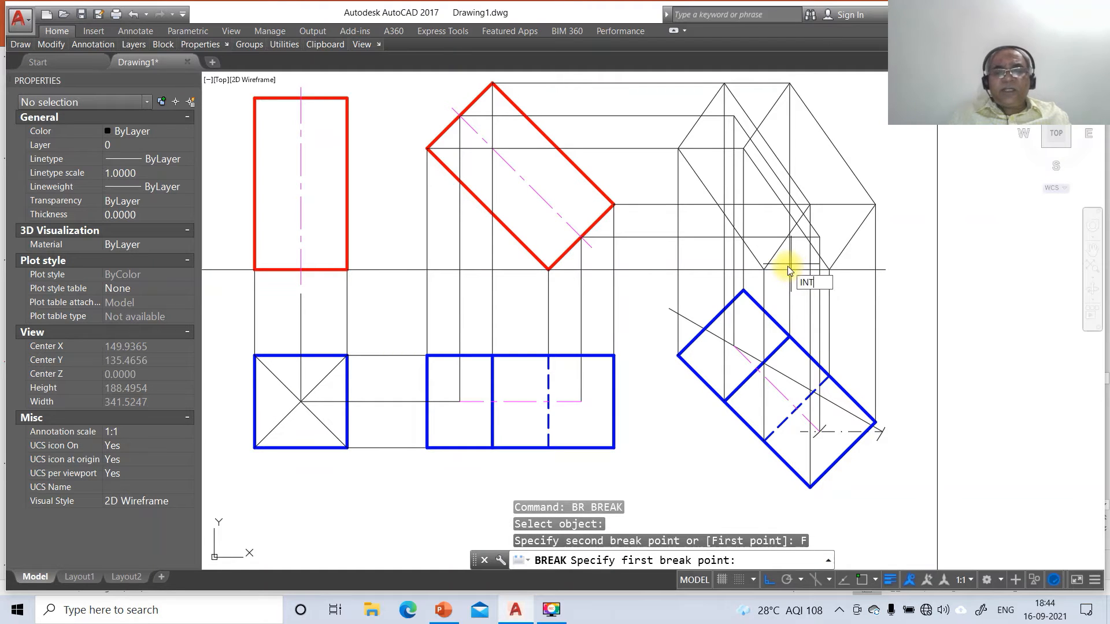
text(INT)
key(Return)
click(760, 268)
text(point)
key(Return)
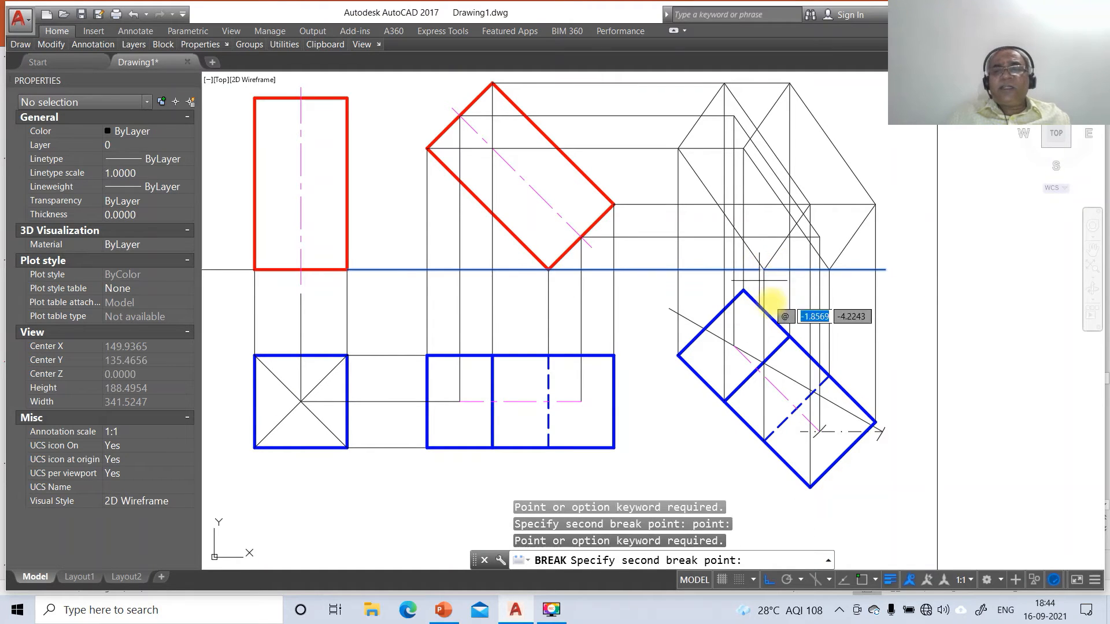
text(@)
key(Return)
Break the XY line without a gap at the final view's right-hand base vertex
key(Return)
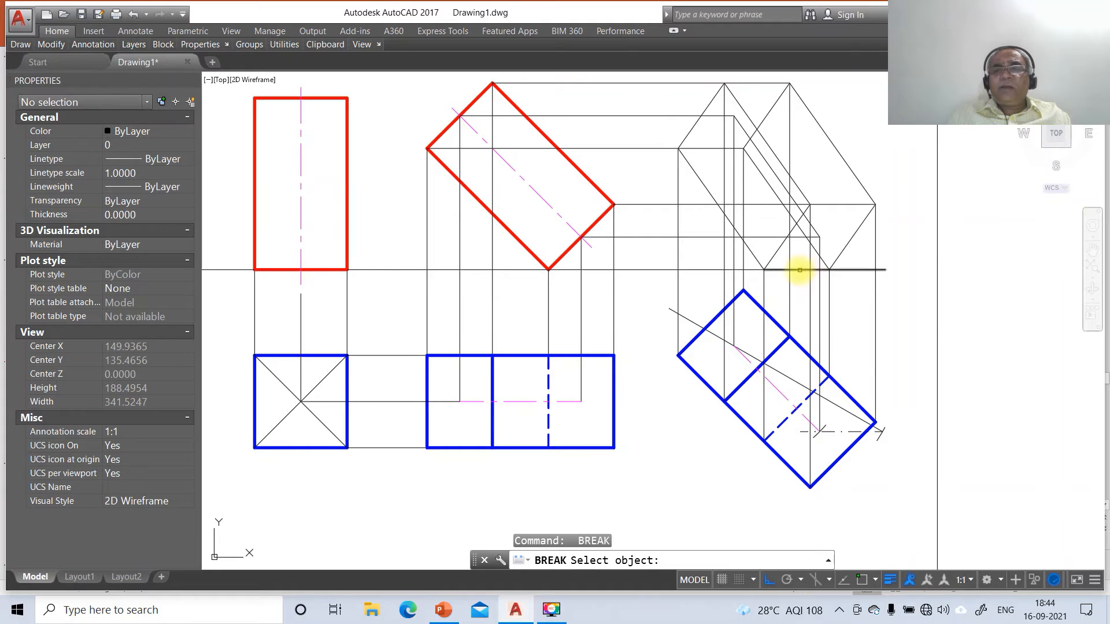
click(798, 269)
text(F)
key(Return)
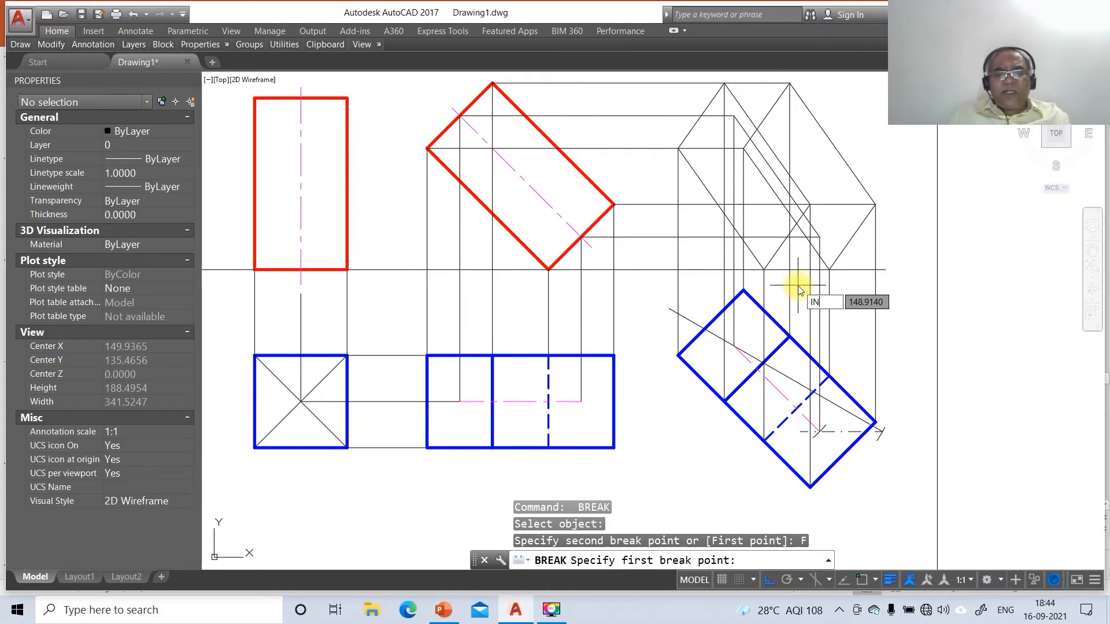
text(INT)
key(Return)
click(827, 269)
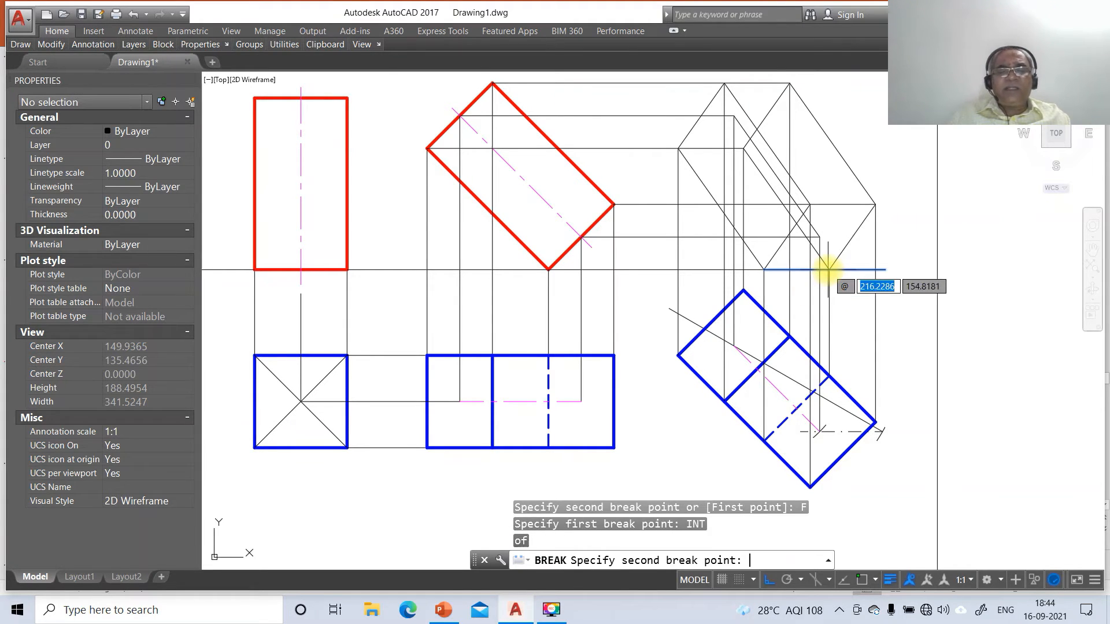
text(@)
key(Return)
Extend the XY line's right end to the vertical line beyond the final view
text(E)
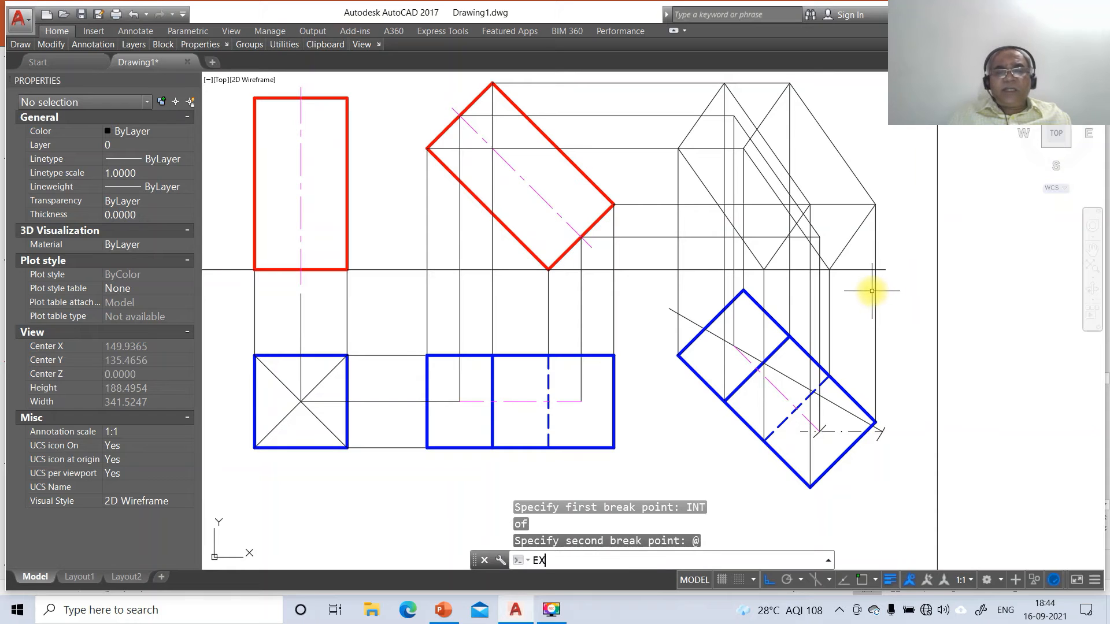
text(X)
key(Return)
click(928, 278)
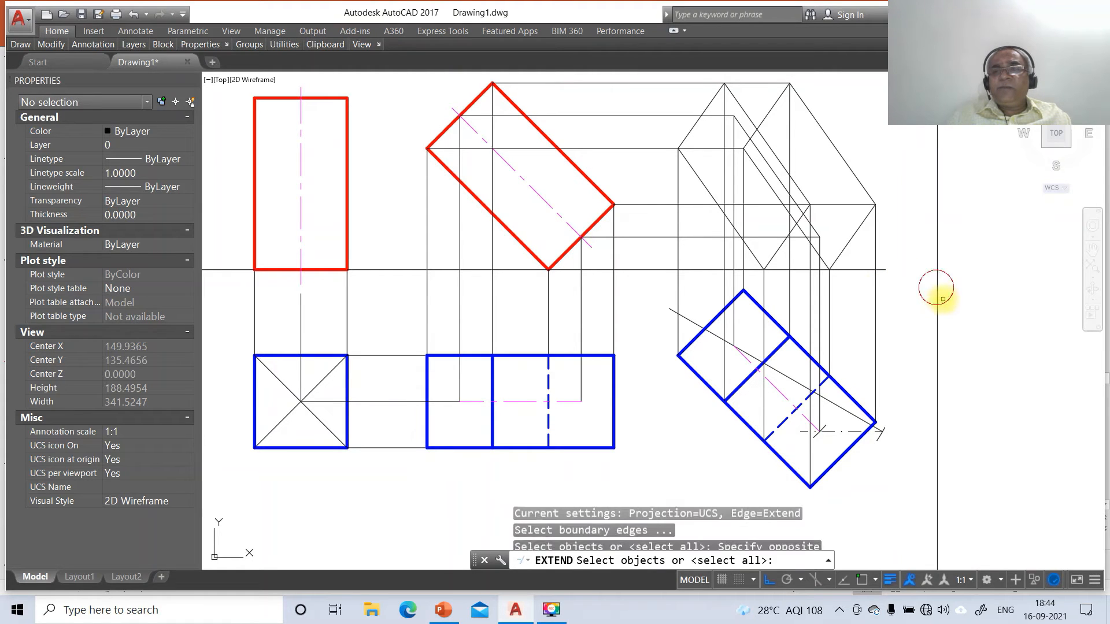
click(937, 296)
key(Return)
click(884, 269)
key(Return)
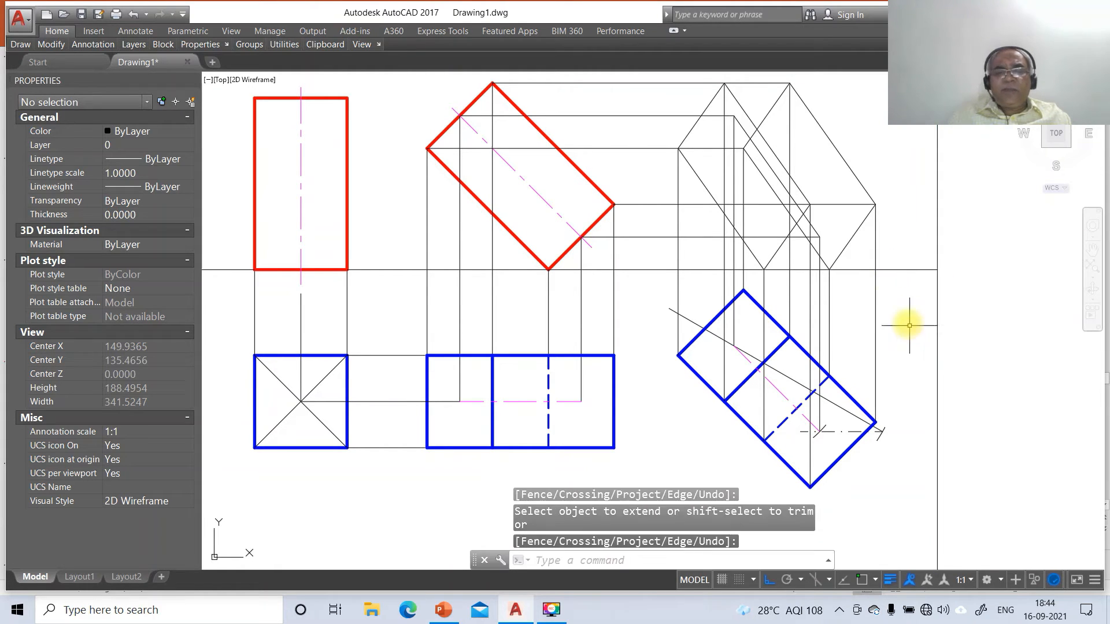
Break off the XY line's right end so it stops short of the vertical line
text(BR)
key(Return)
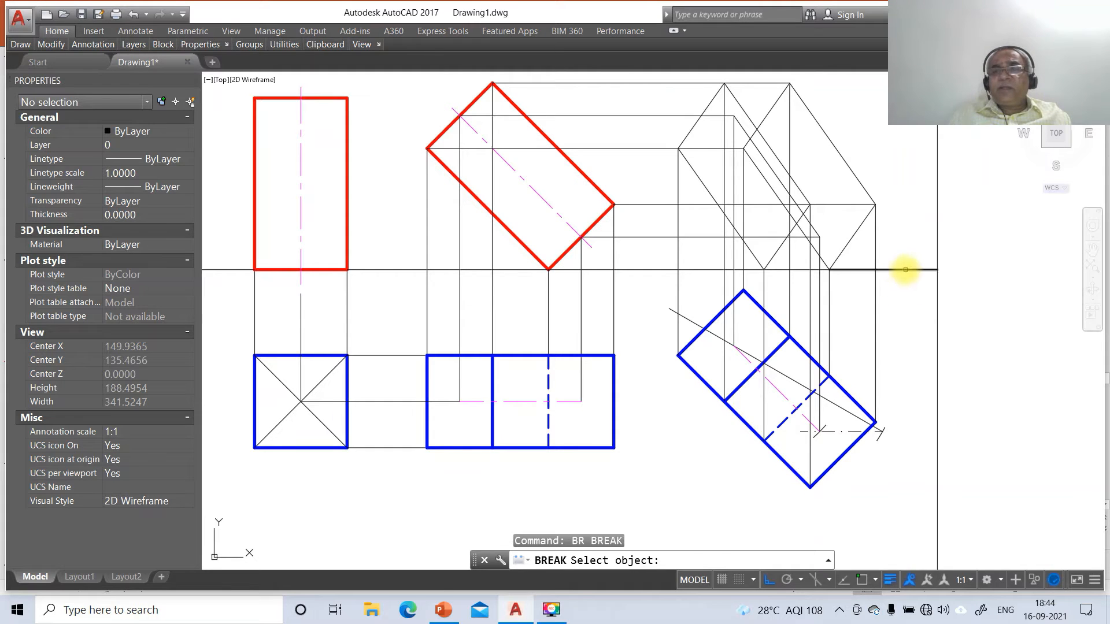
click(905, 270)
click(990, 297)
Break the tilted view's rightmost-corner projector without a gap at the final view's inner vertex above the lowest corner's projector
key(Return)
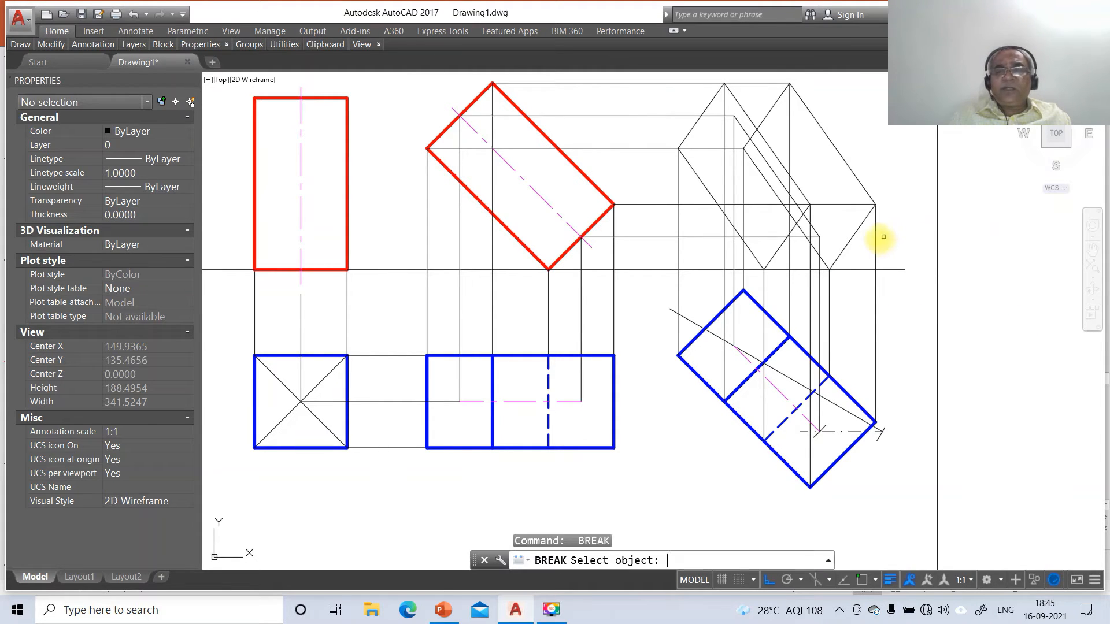
click(817, 205)
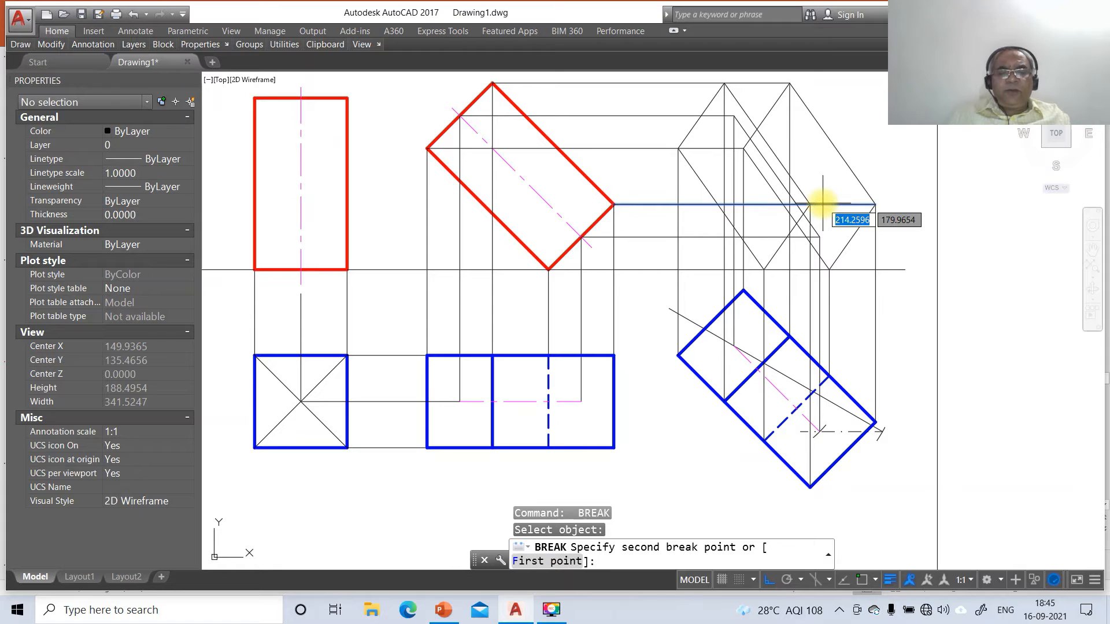
text(F)
key(Return)
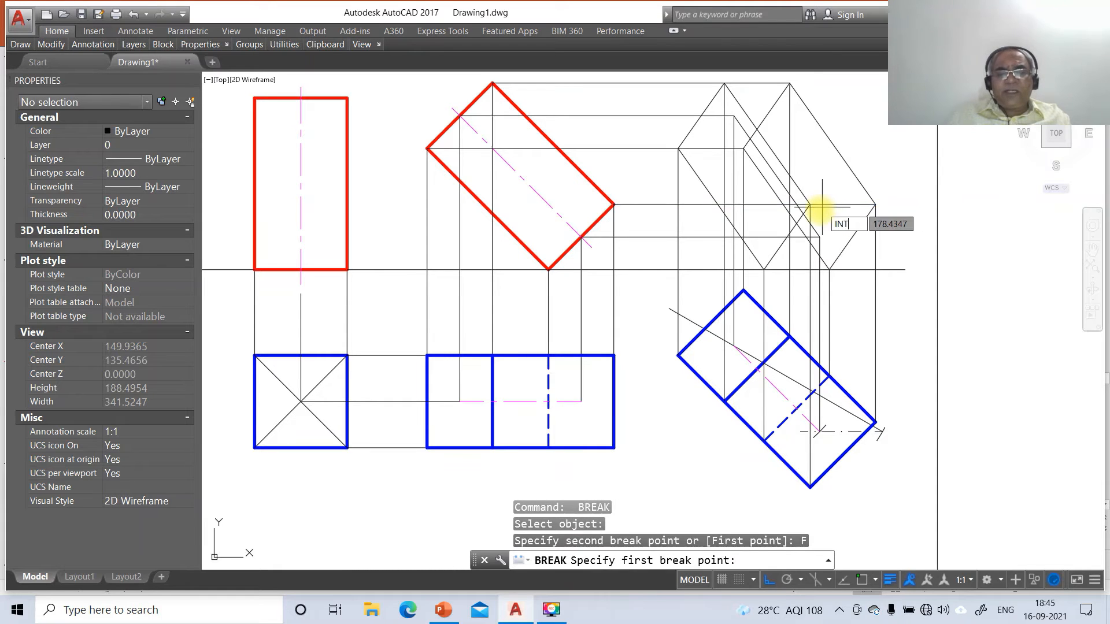
key(Return)
click(808, 204)
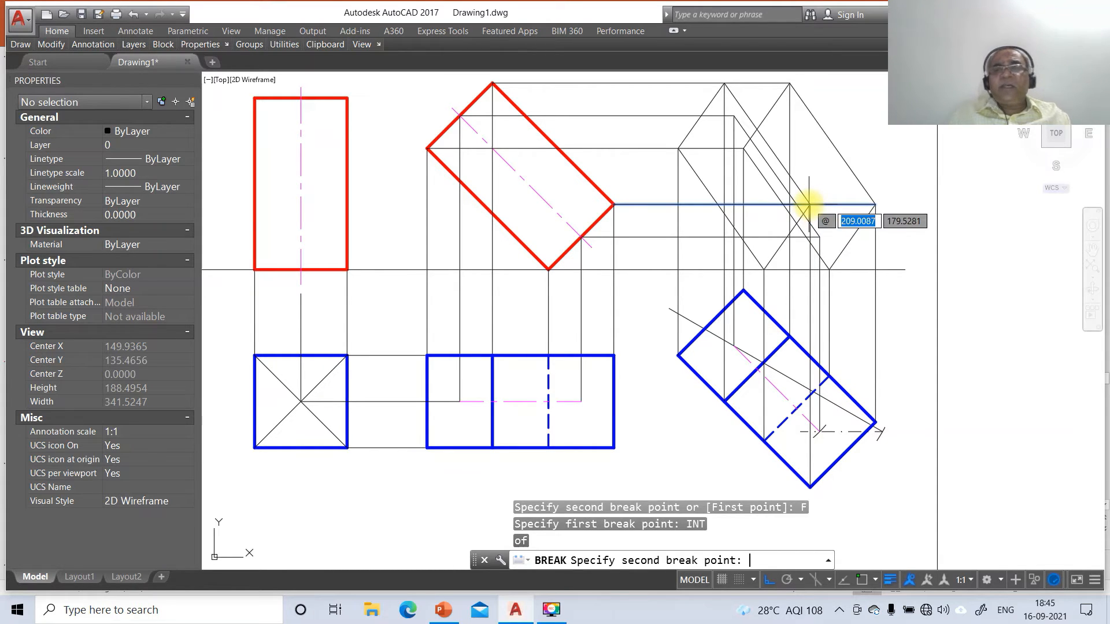
text(@)
key(Return)
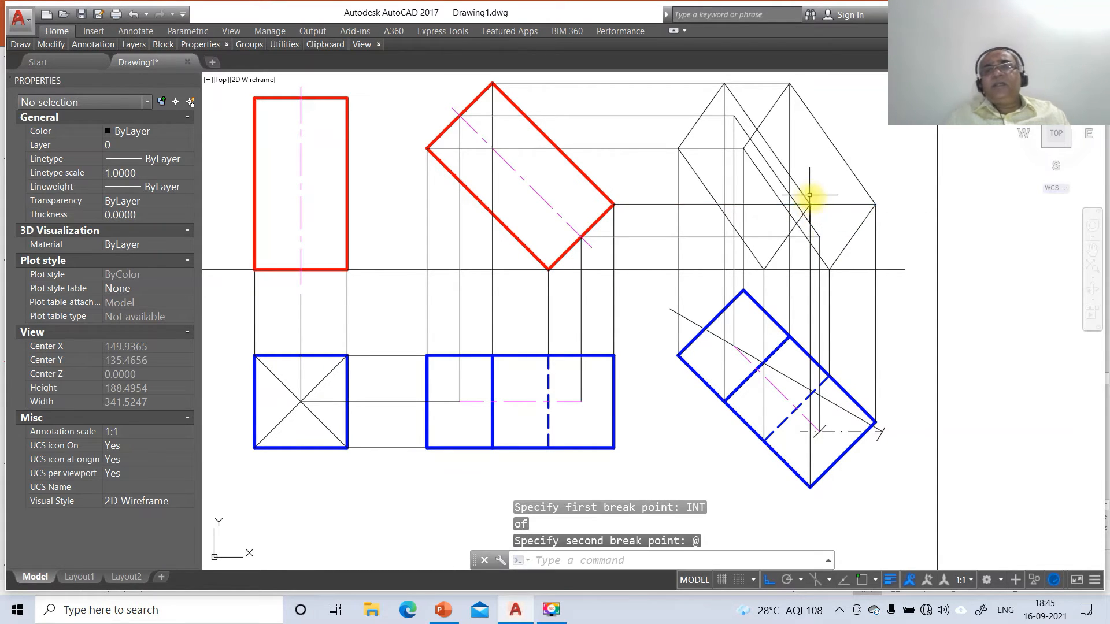
Check the visible edges on PowerPoint's FINAL SOLUTION slide and put the final view's six outline and three visible inner edges on layer FV in AutoCAD
click(757, 84)
click(692, 113)
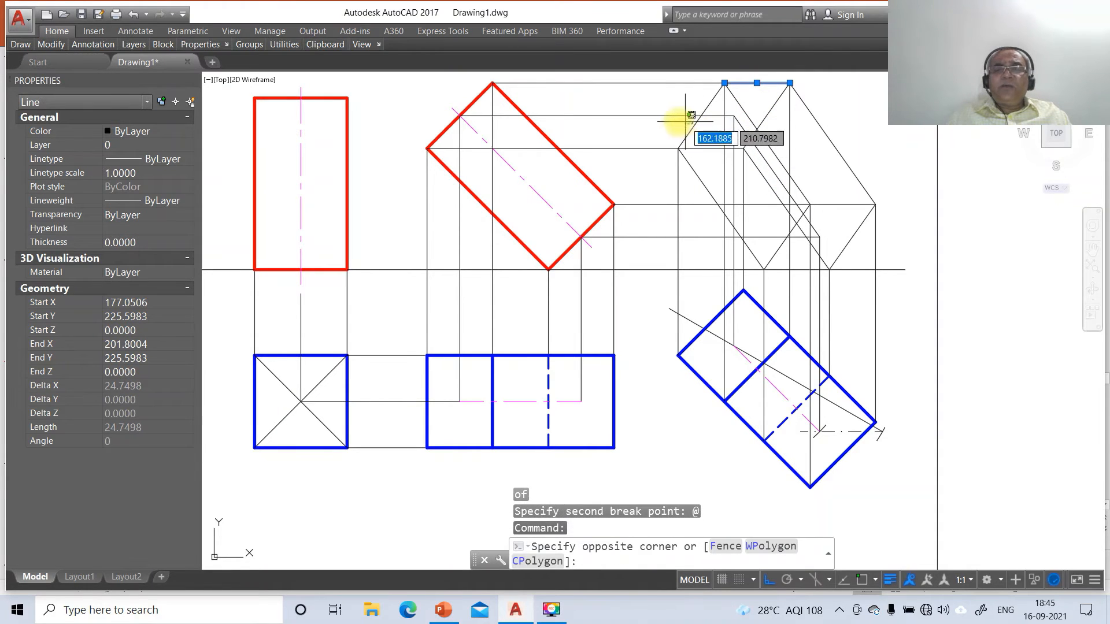
click(651, 123)
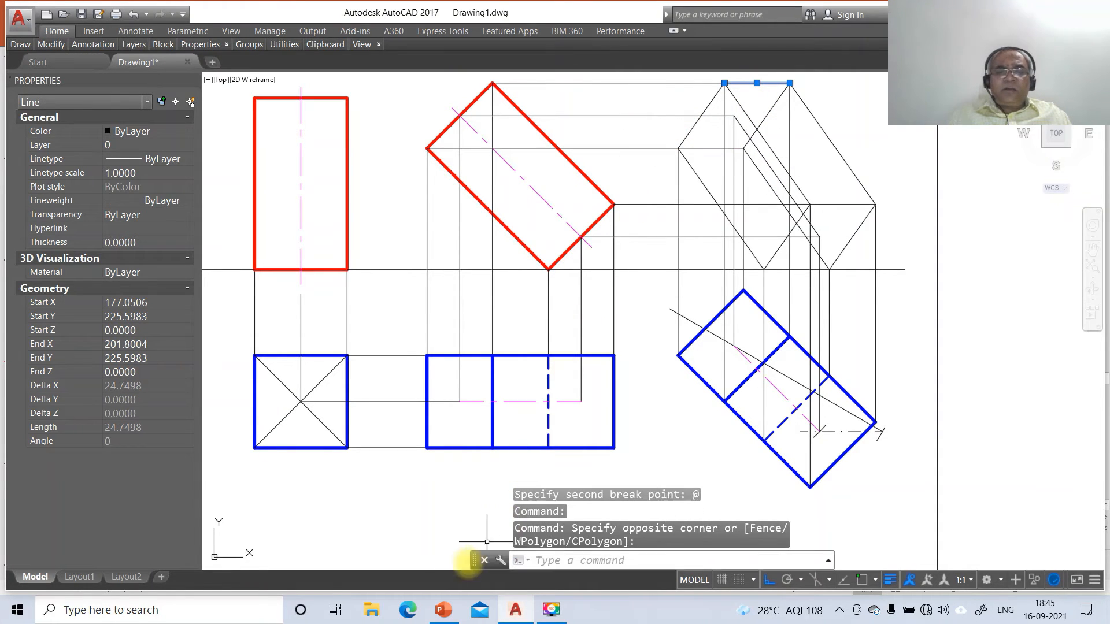
click(443, 609)
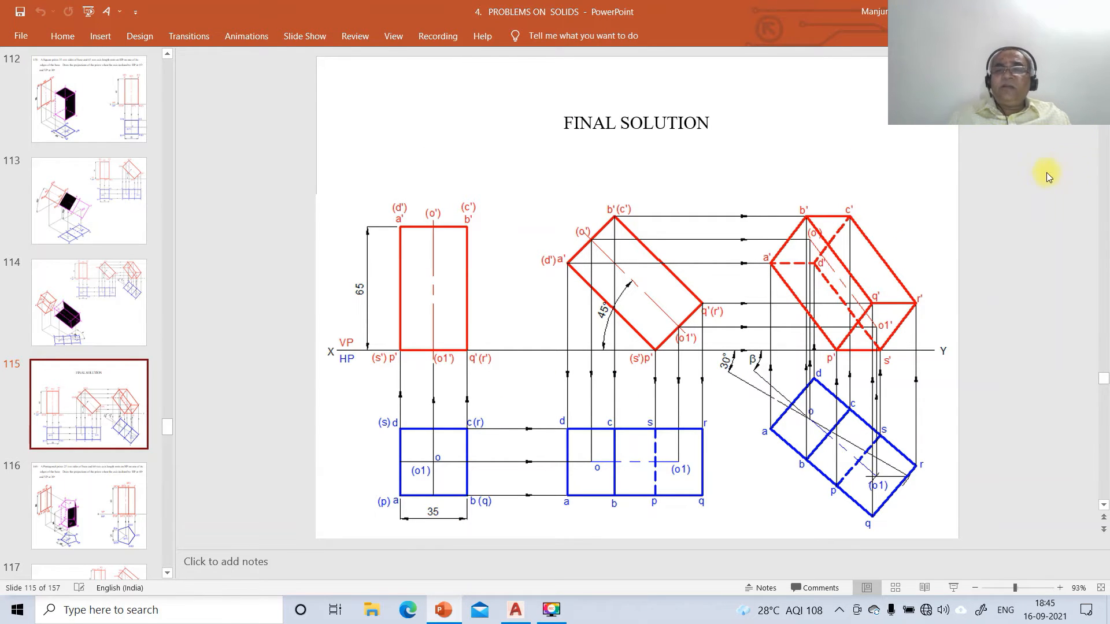
click(515, 610)
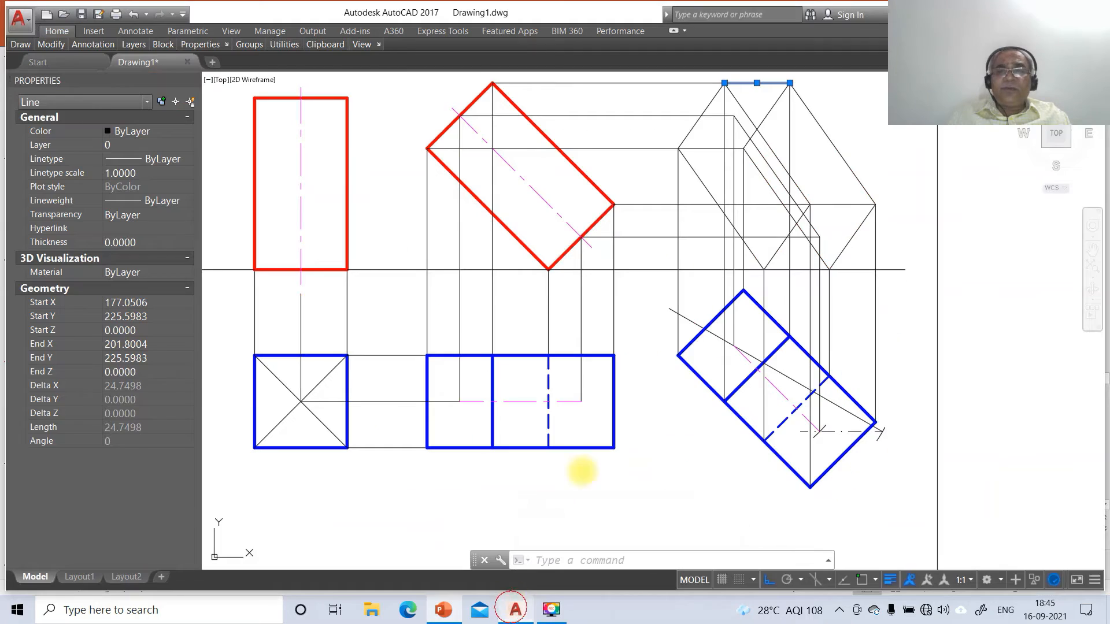
click(695, 128)
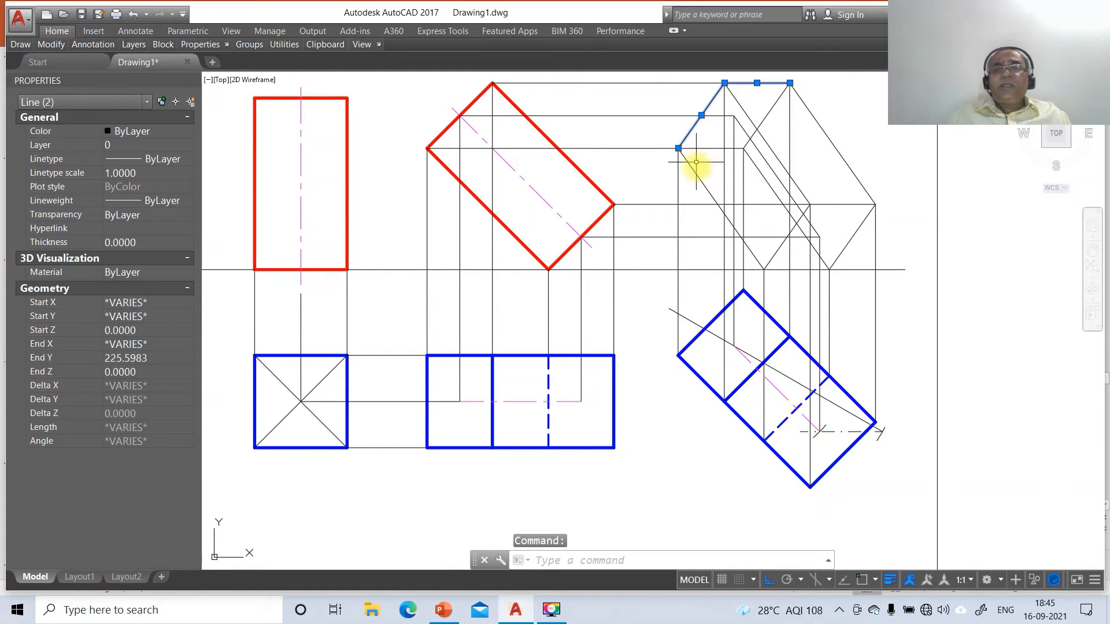
click(698, 177)
click(786, 270)
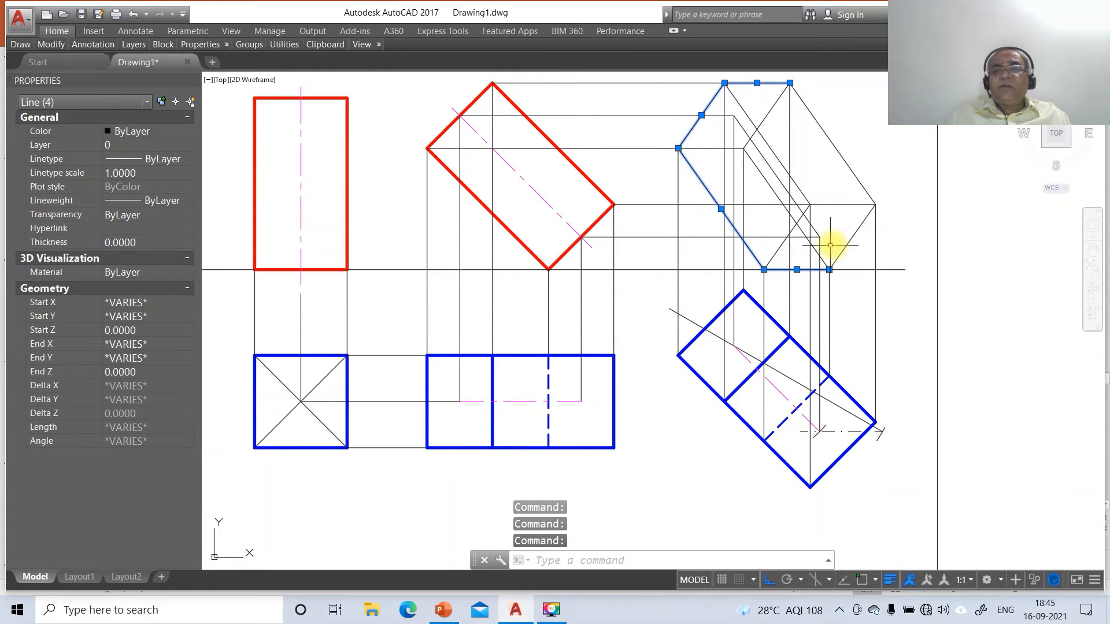
click(844, 245)
click(860, 179)
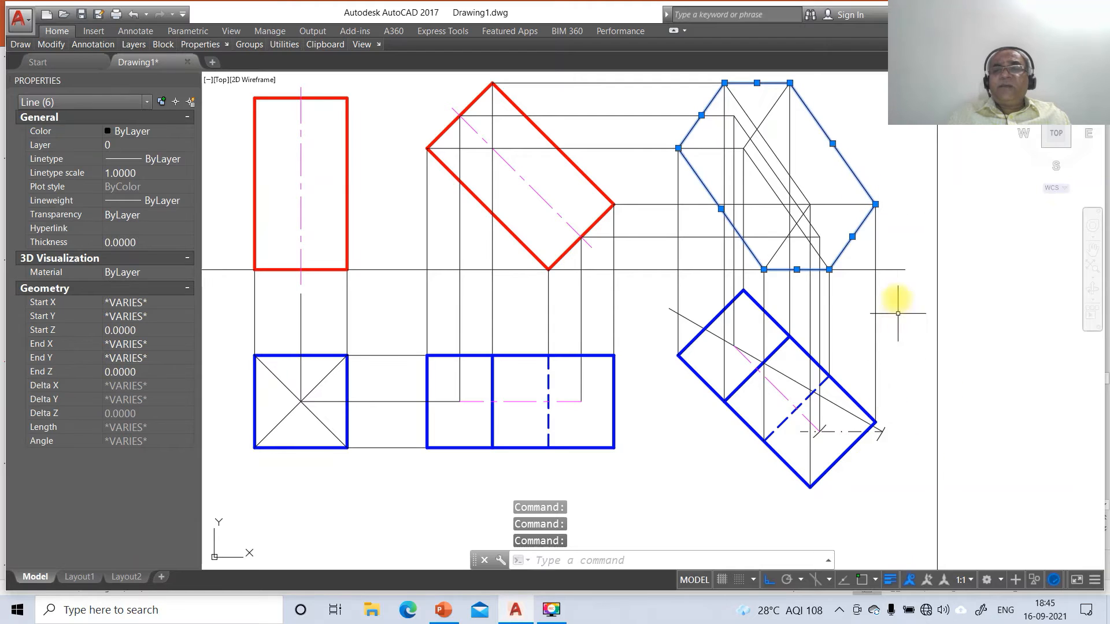
click(830, 205)
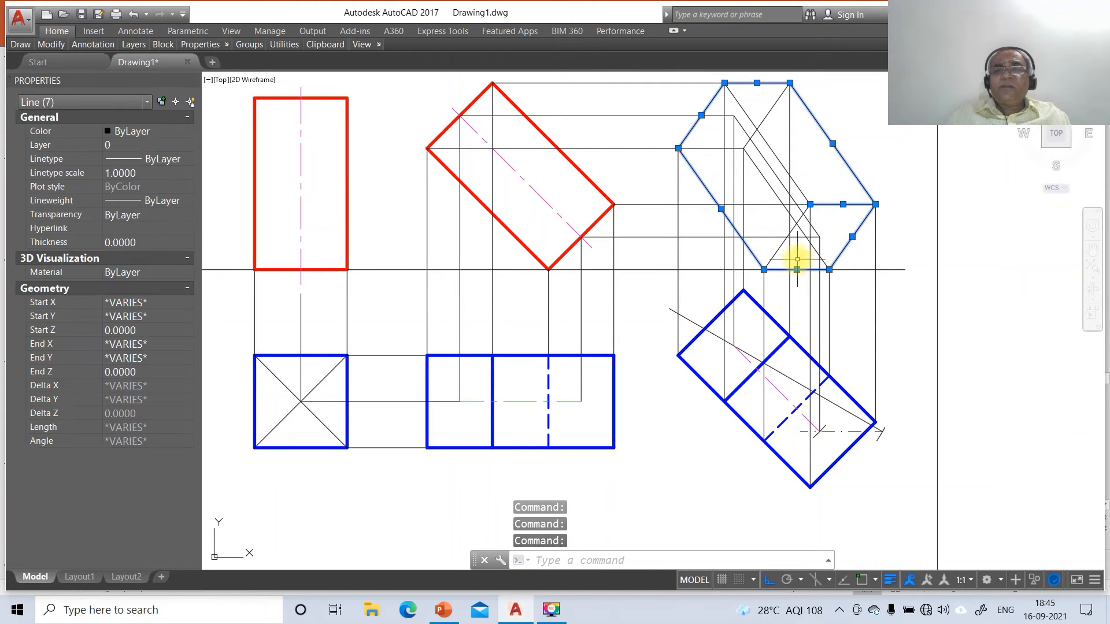
click(780, 247)
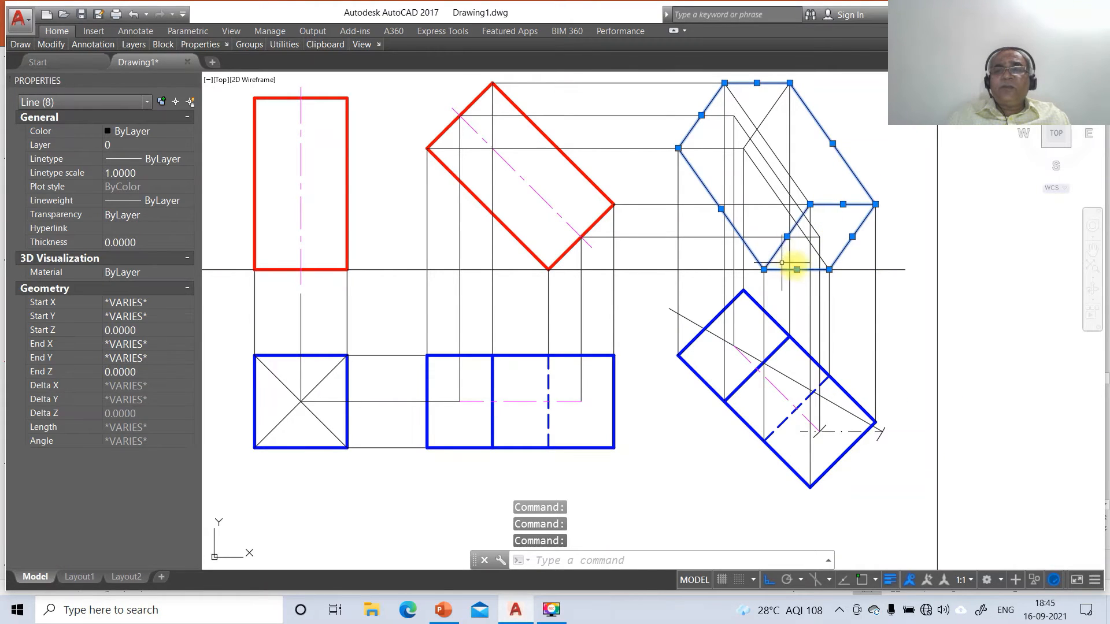
click(803, 191)
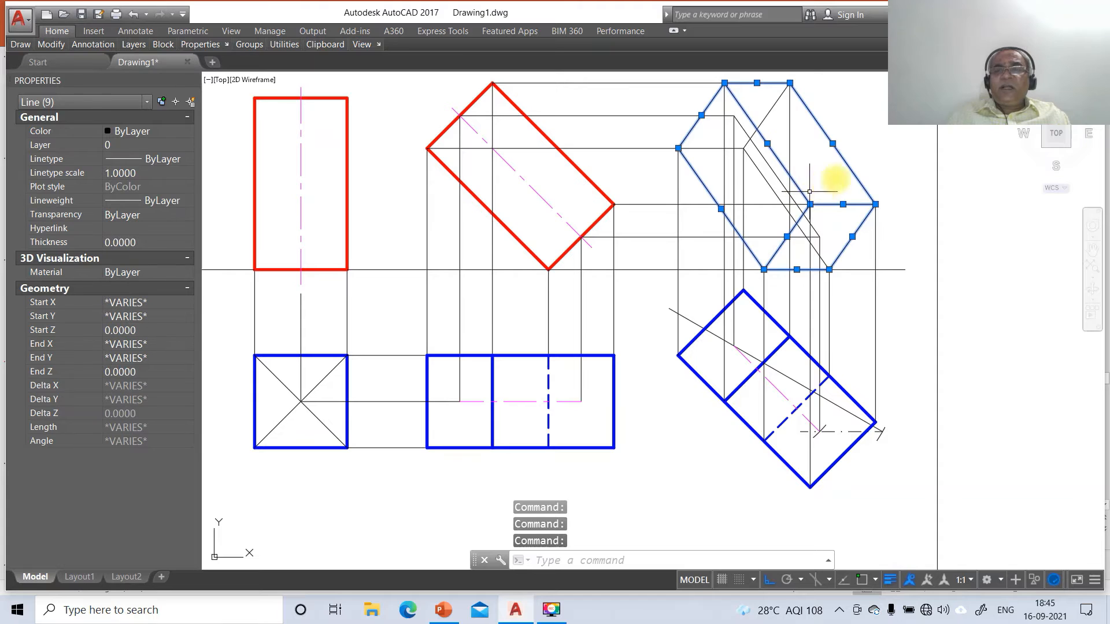
click(80, 147)
click(187, 144)
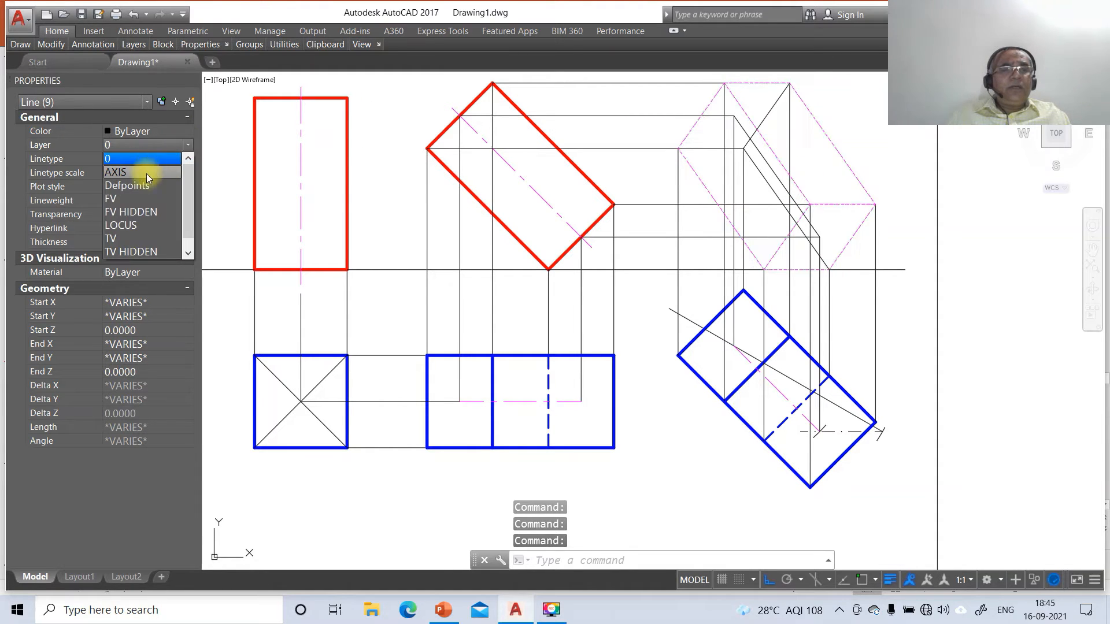
click(138, 200)
key(Escape)
key(Escape)
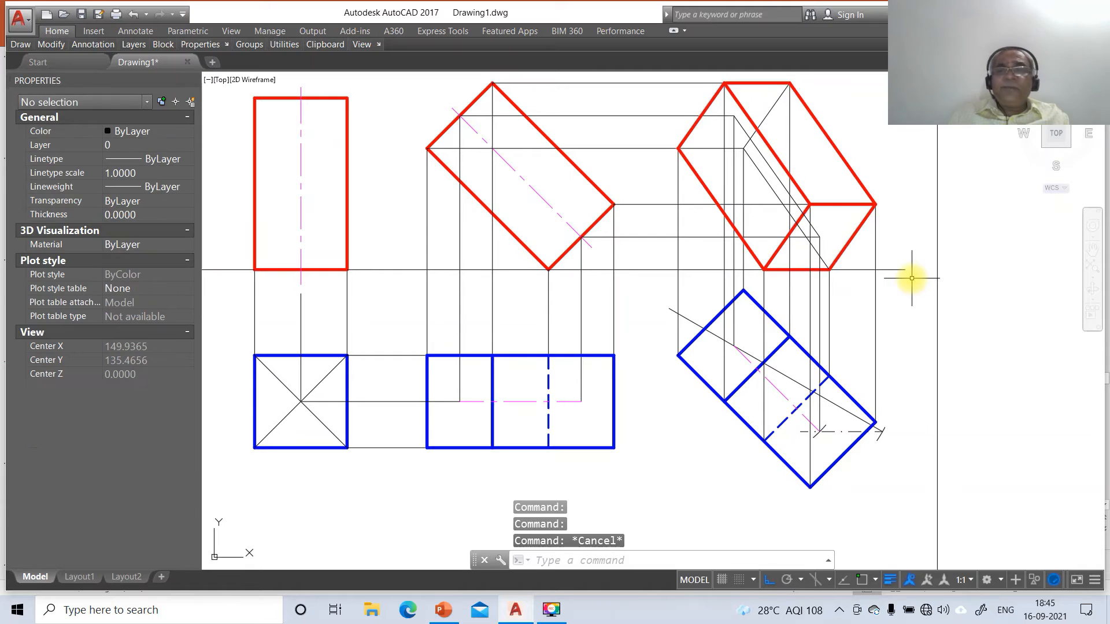
Put the final view's axis line on the AXIS layer with a linetype scale of 10
click(773, 170)
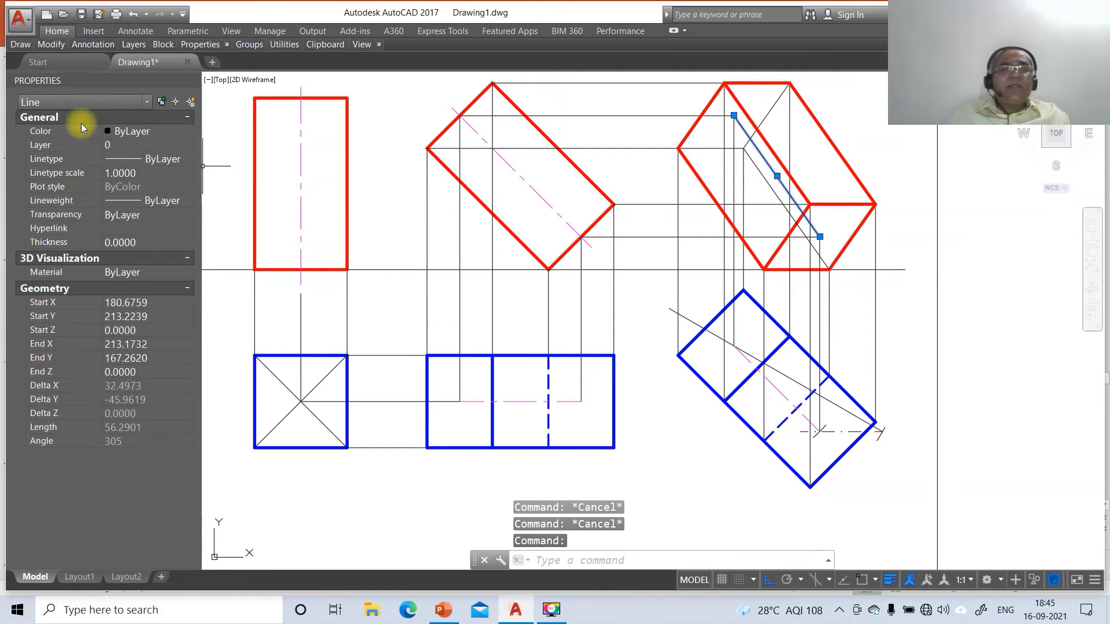
click(141, 144)
click(181, 149)
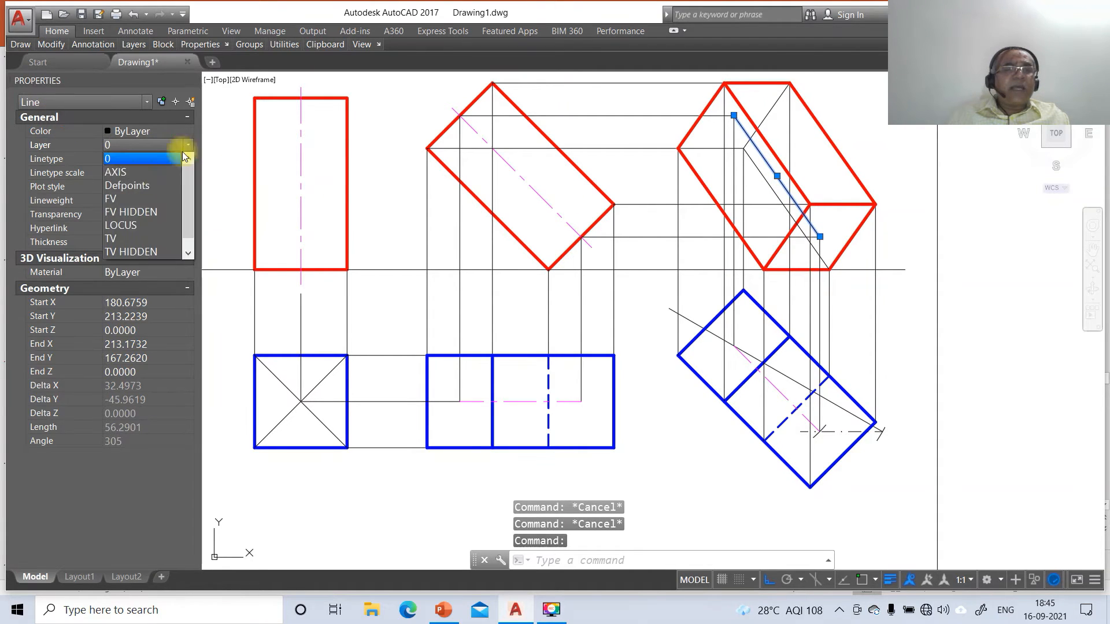
click(143, 170)
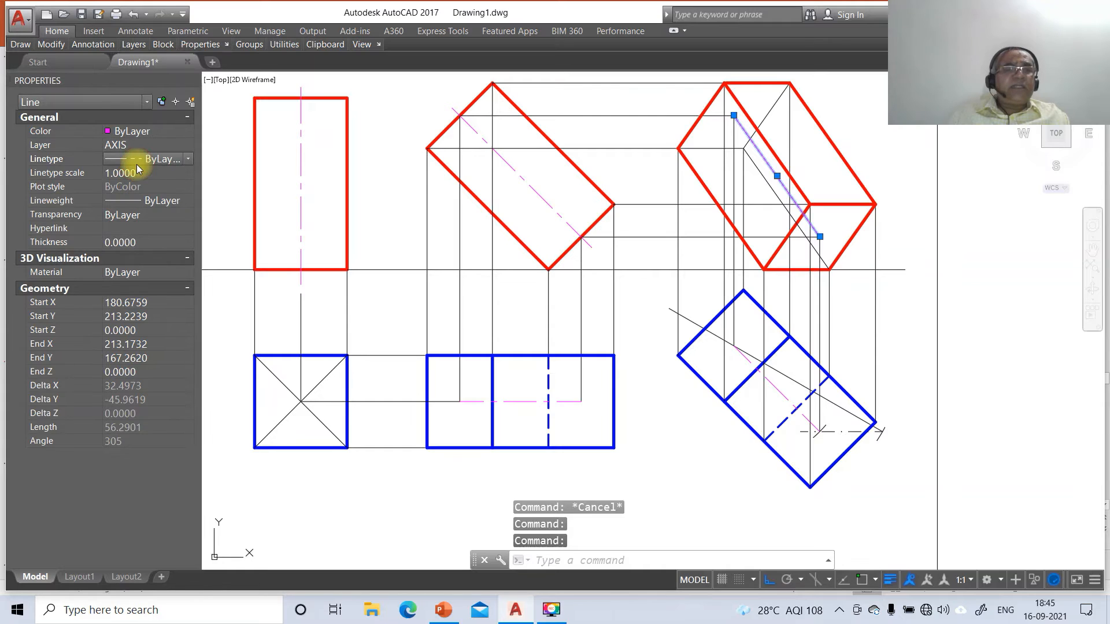
click(138, 171)
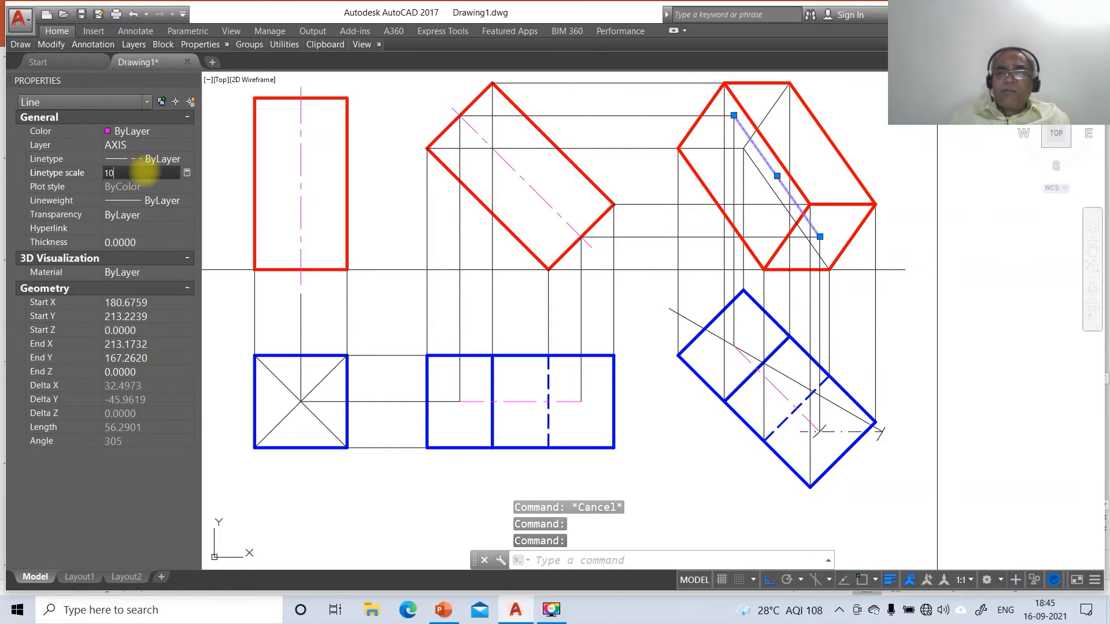
text(10)
key(Return)
key(Escape)
key(Escape)
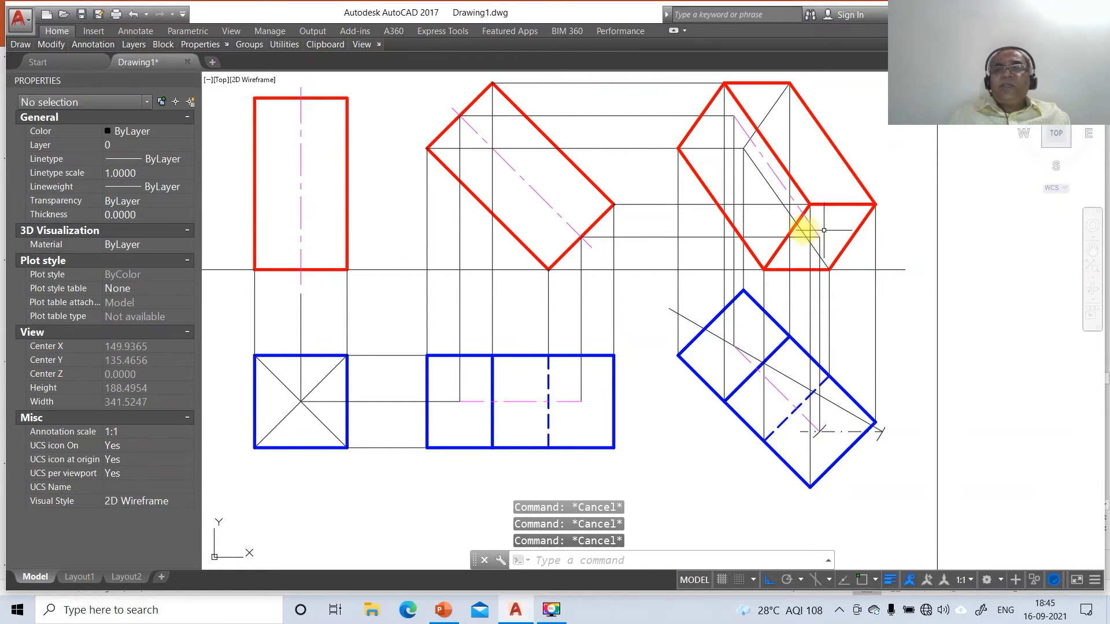
Put the final view's three hidden edges on the FV HIDDEN layer with a linetype scale of 15
click(704, 148)
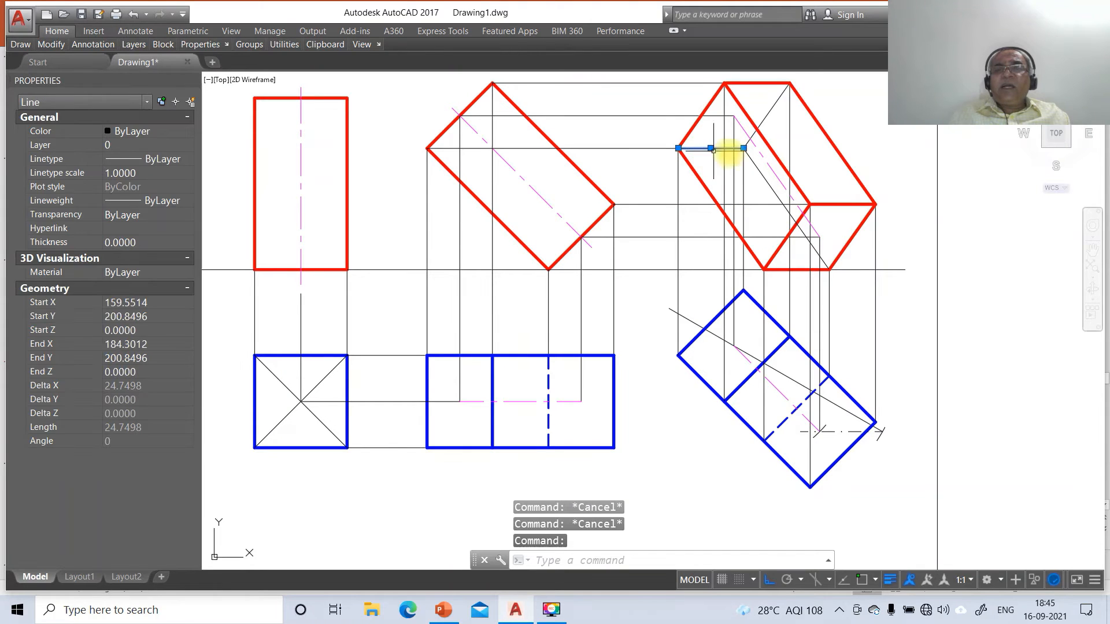
click(768, 113)
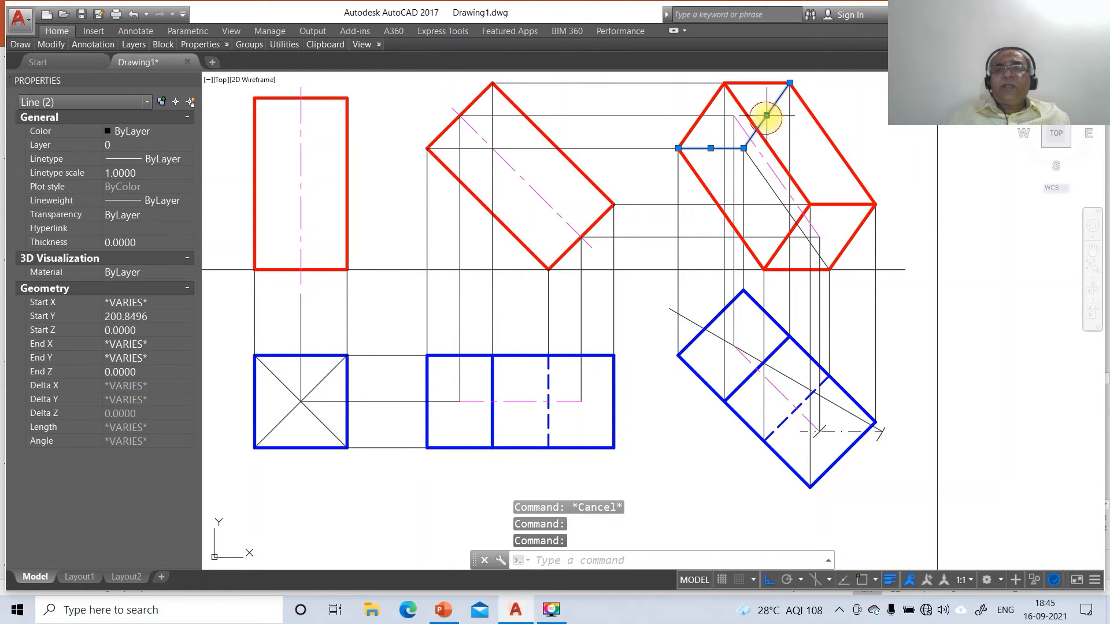
click(758, 171)
click(39, 145)
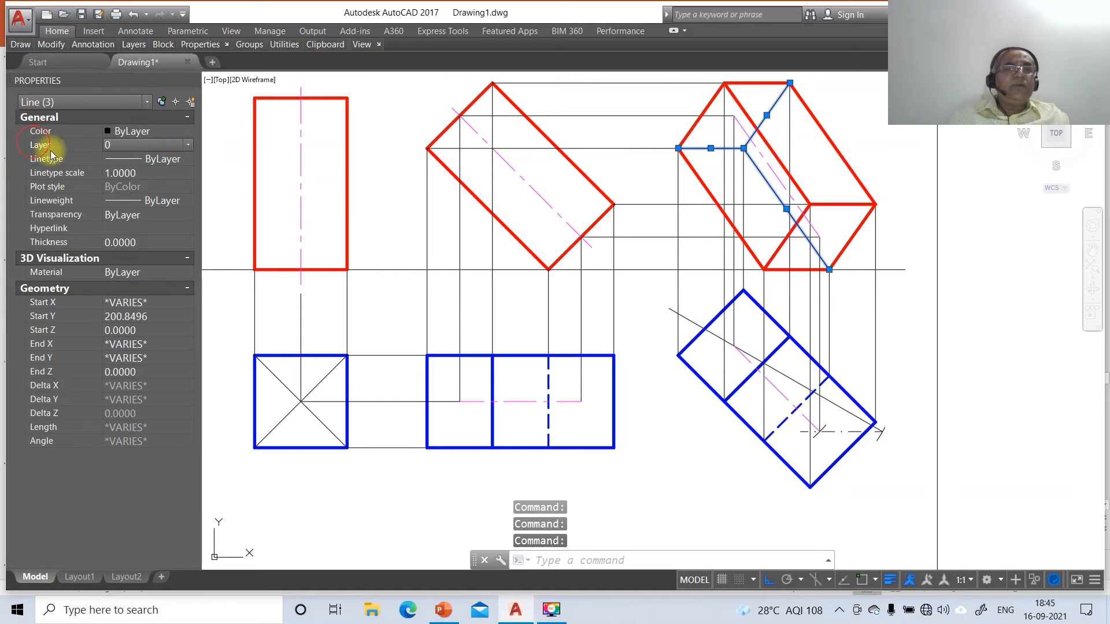
click(188, 145)
click(138, 212)
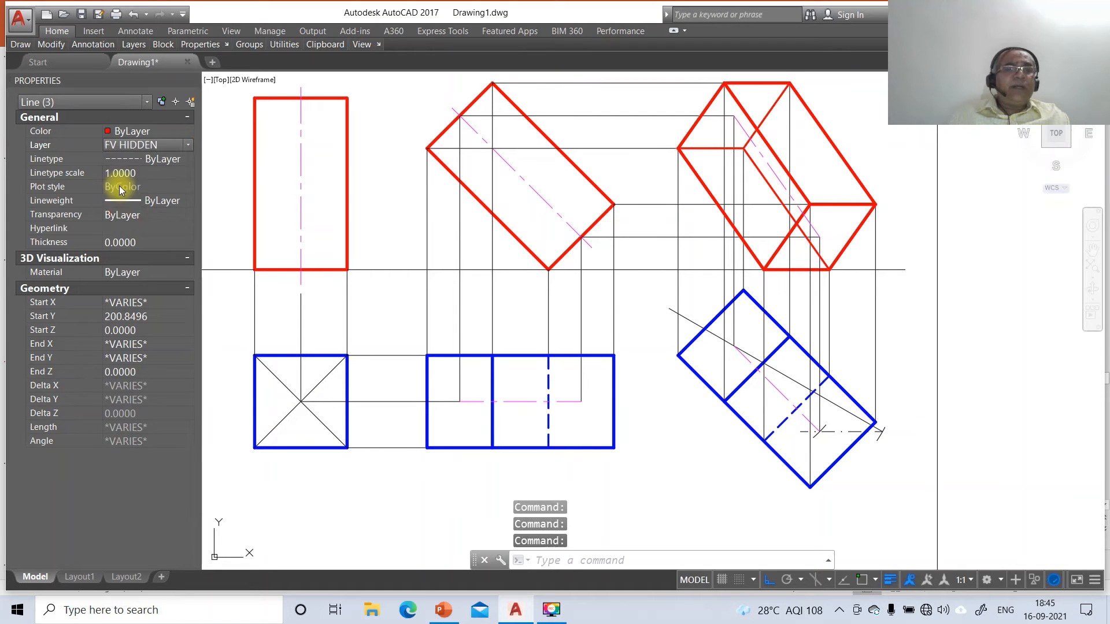
click(121, 172)
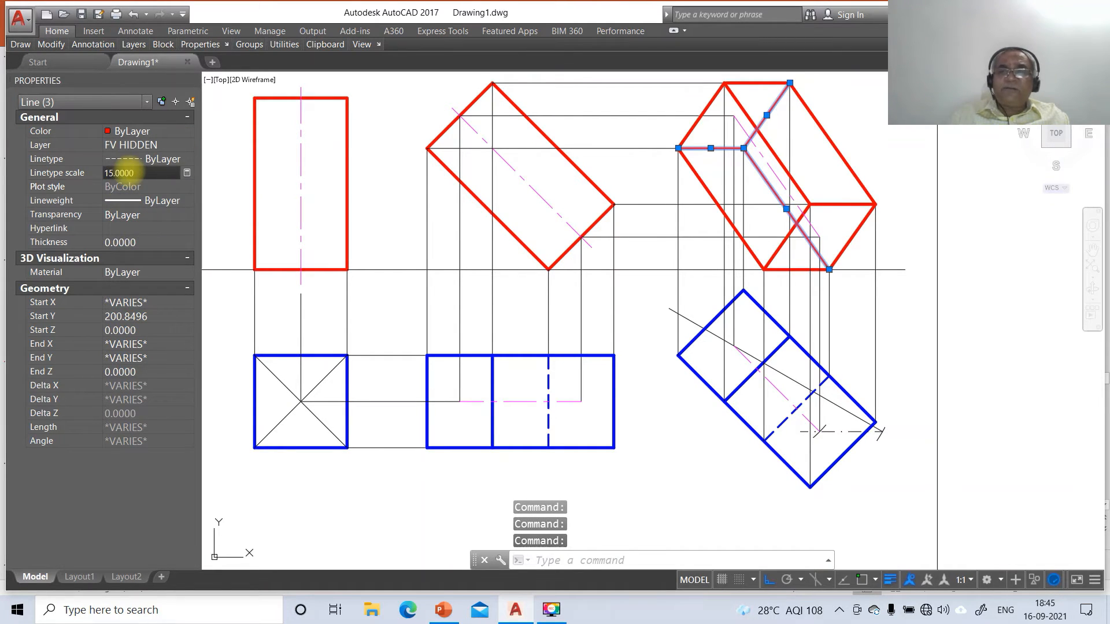
key(Escape)
key(Escape)
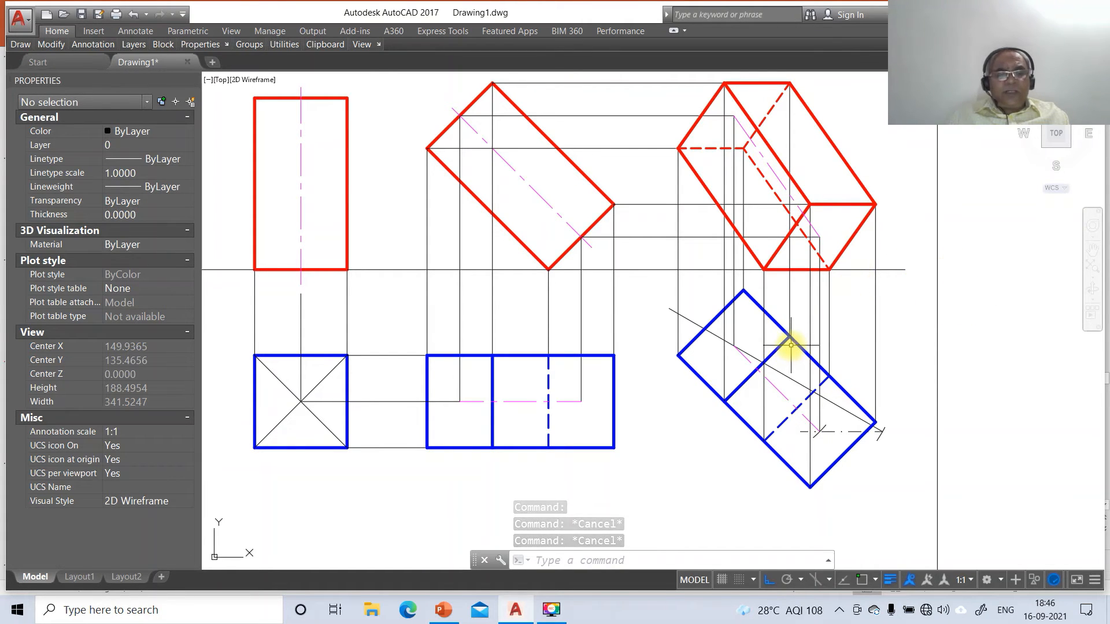
Move the three segments of the horizontal reference line to the XY layer
text(Z)
key(Return)
scroll(838, 319, down, 1)
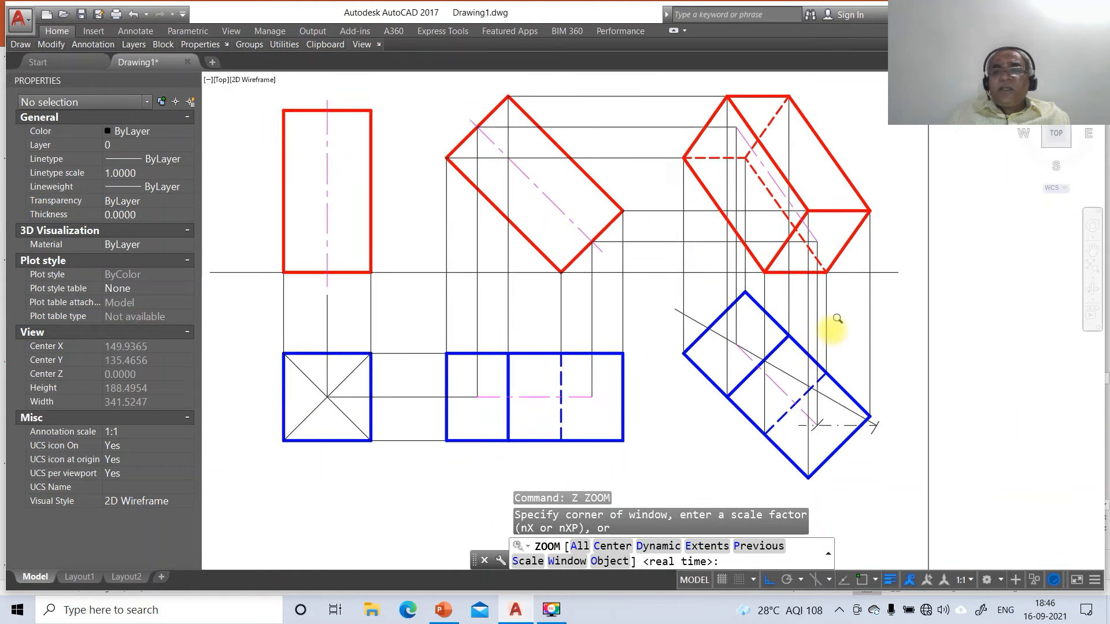
text(P)
key(Return)
click(839, 293)
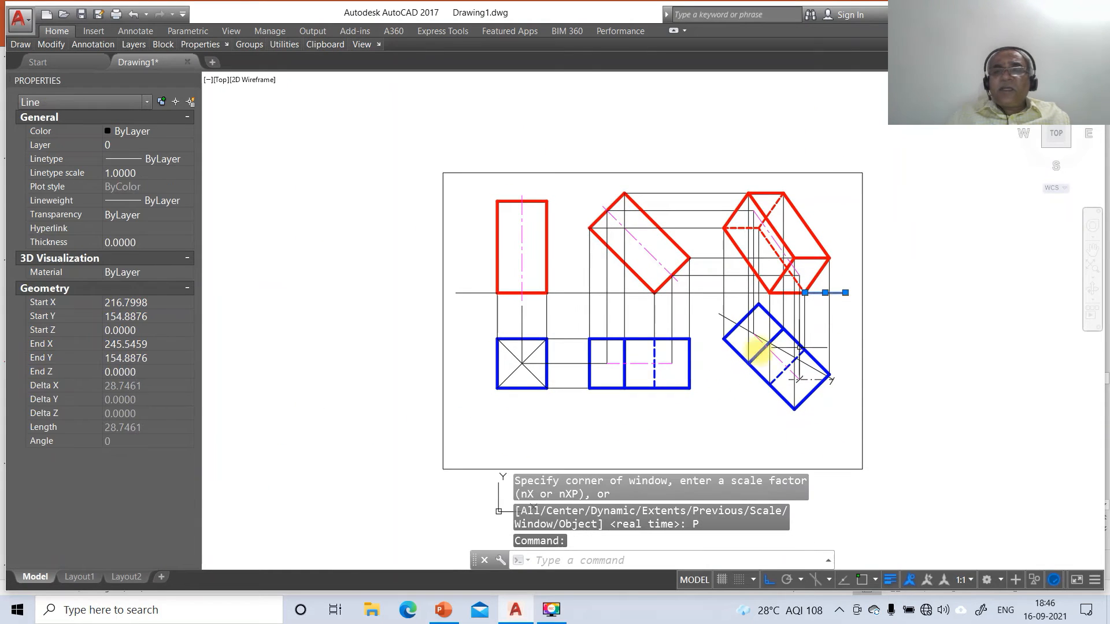
click(707, 293)
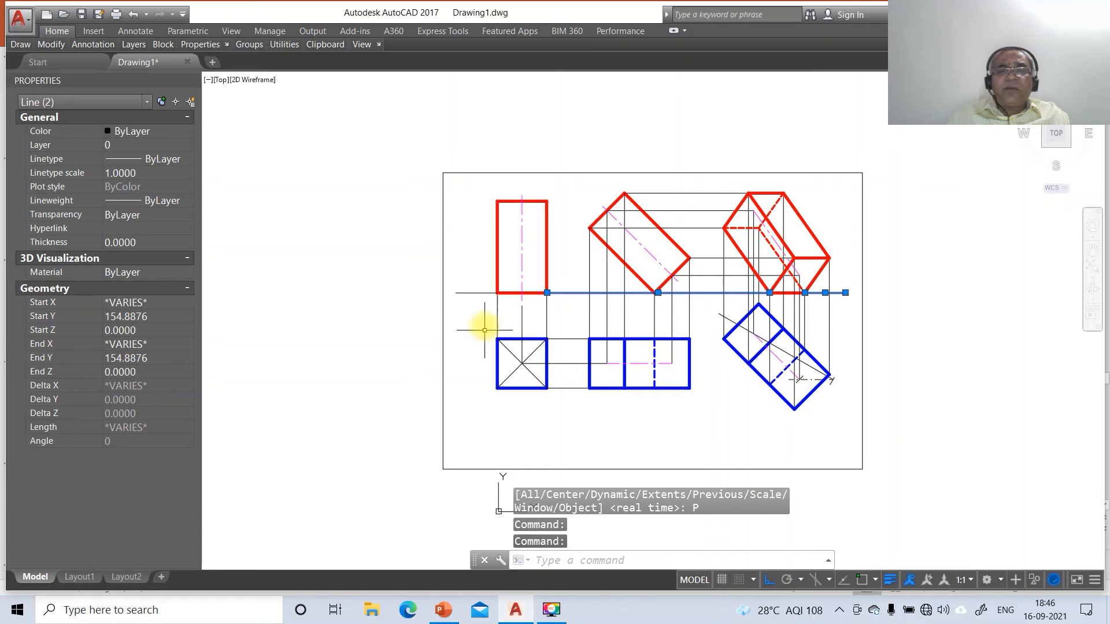
click(473, 293)
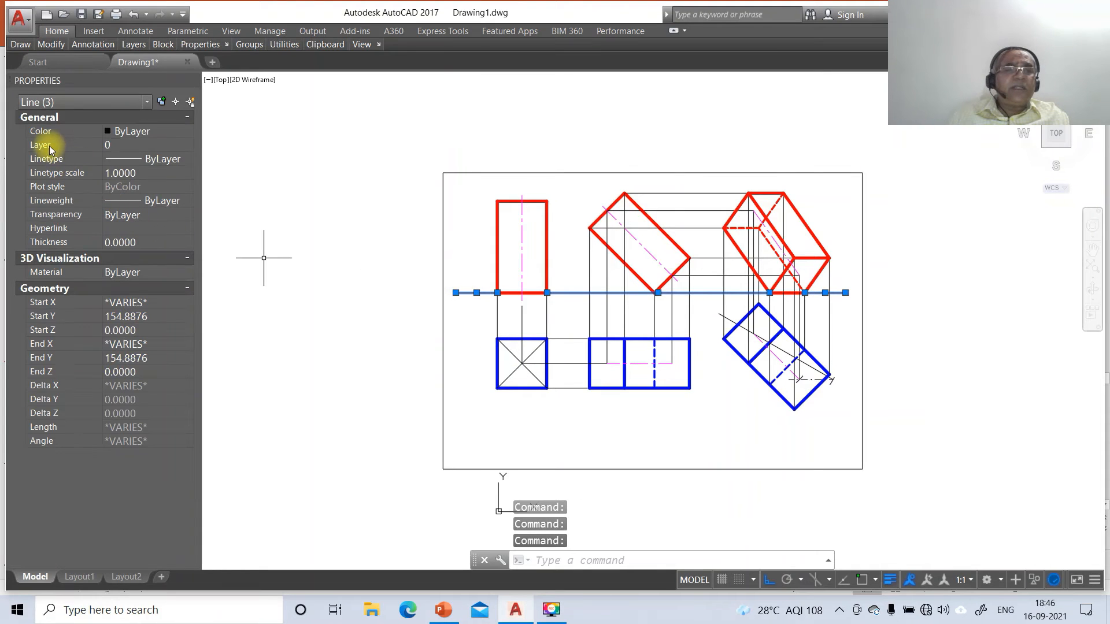
click(163, 148)
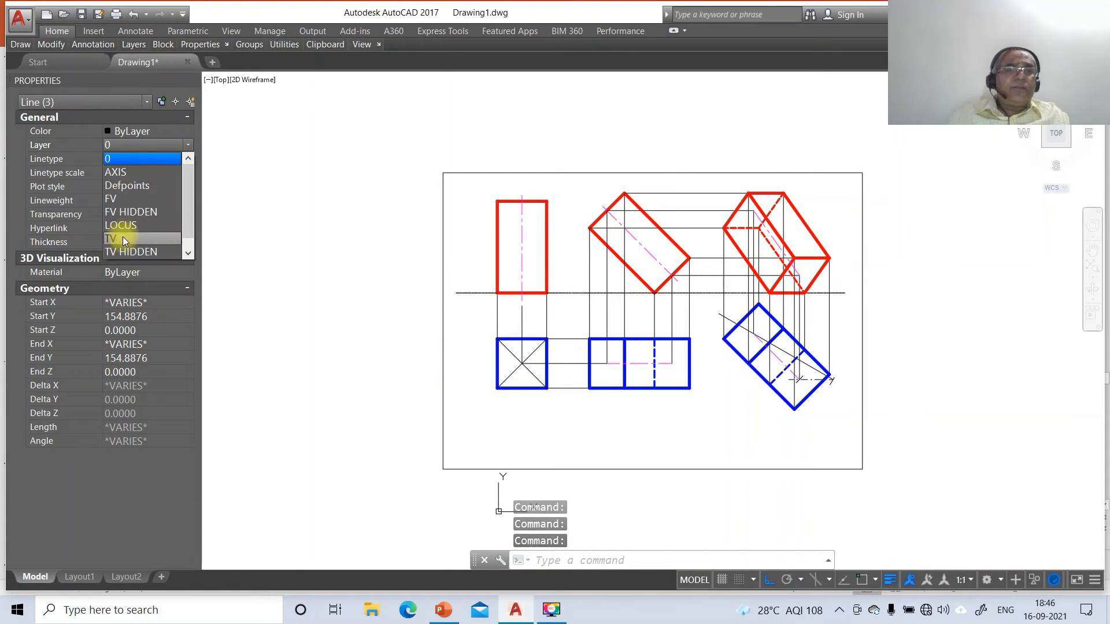
scroll(122, 241, down, 1)
click(125, 252)
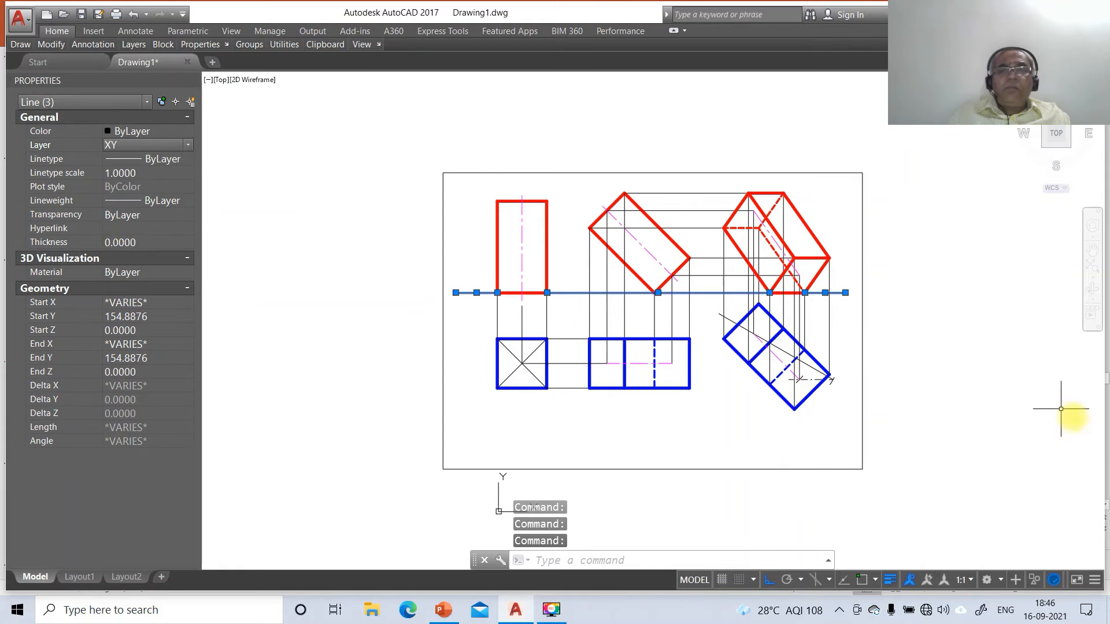
key(Escape)
key(Escape)
key(Escape)
Zoom to a window around the drawing sheet's frame
text(Z)
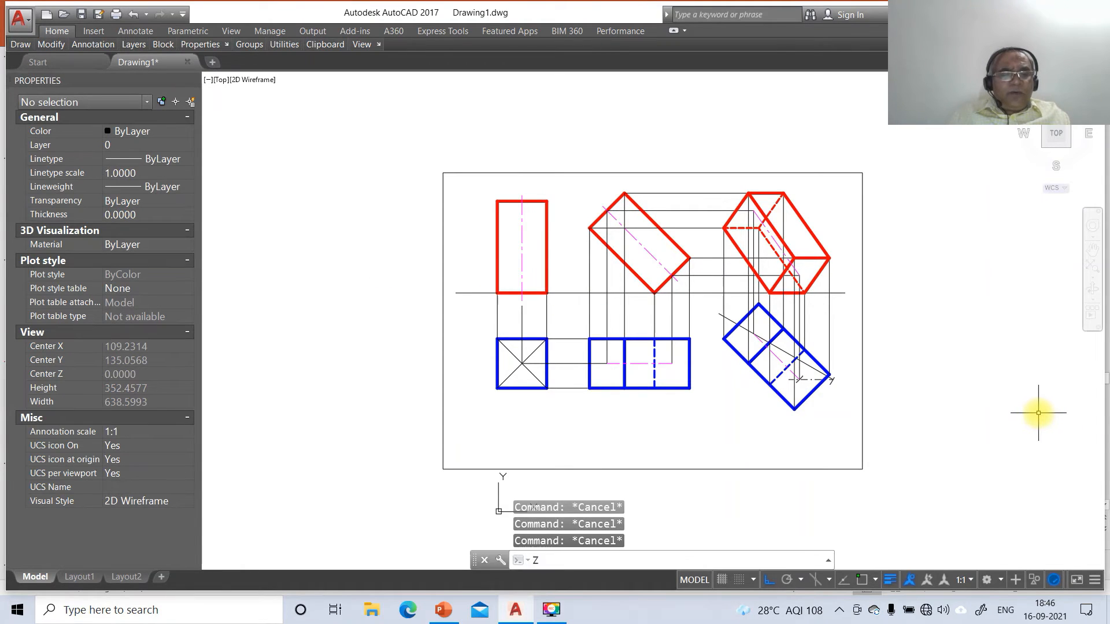
key(Return)
text(w)
key(Return)
click(397, 147)
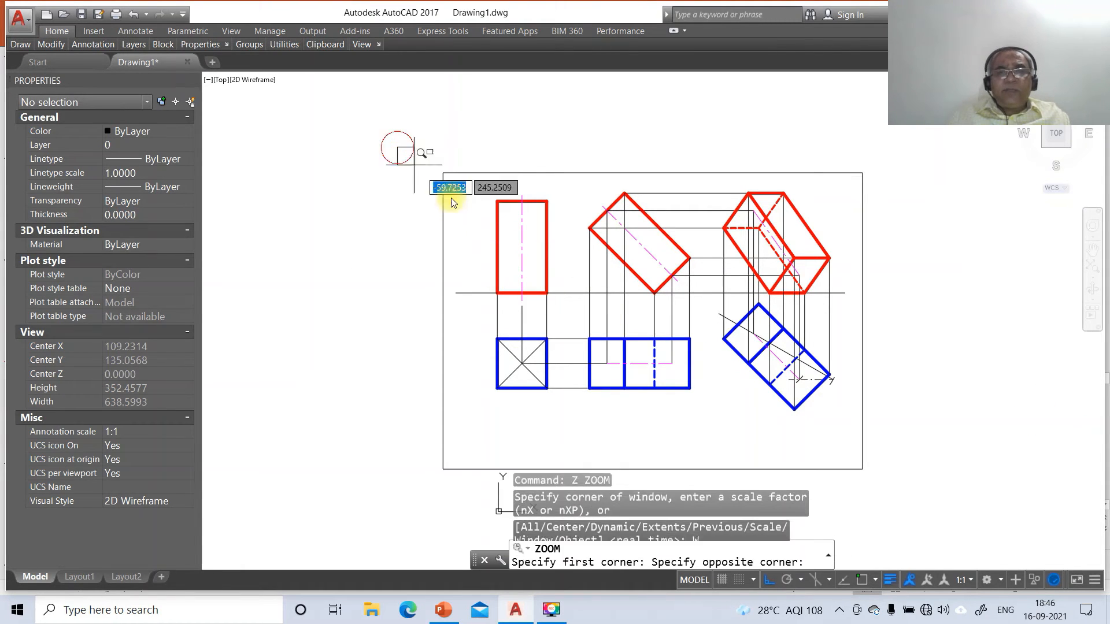
click(943, 470)
text(D)
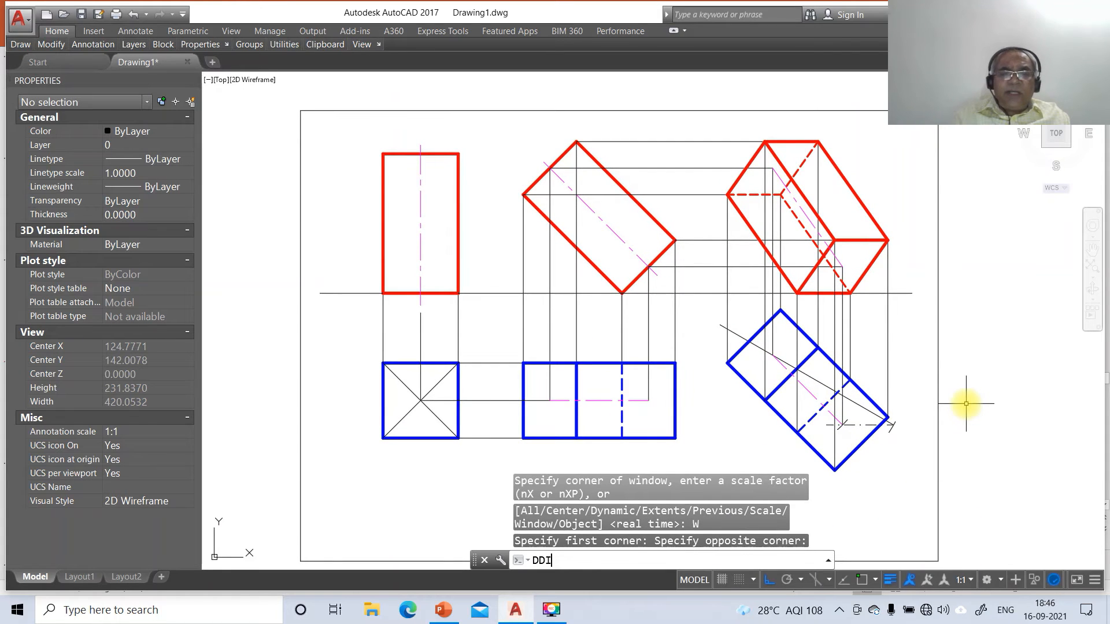
text(DI)
key(Return)
key(Escape)
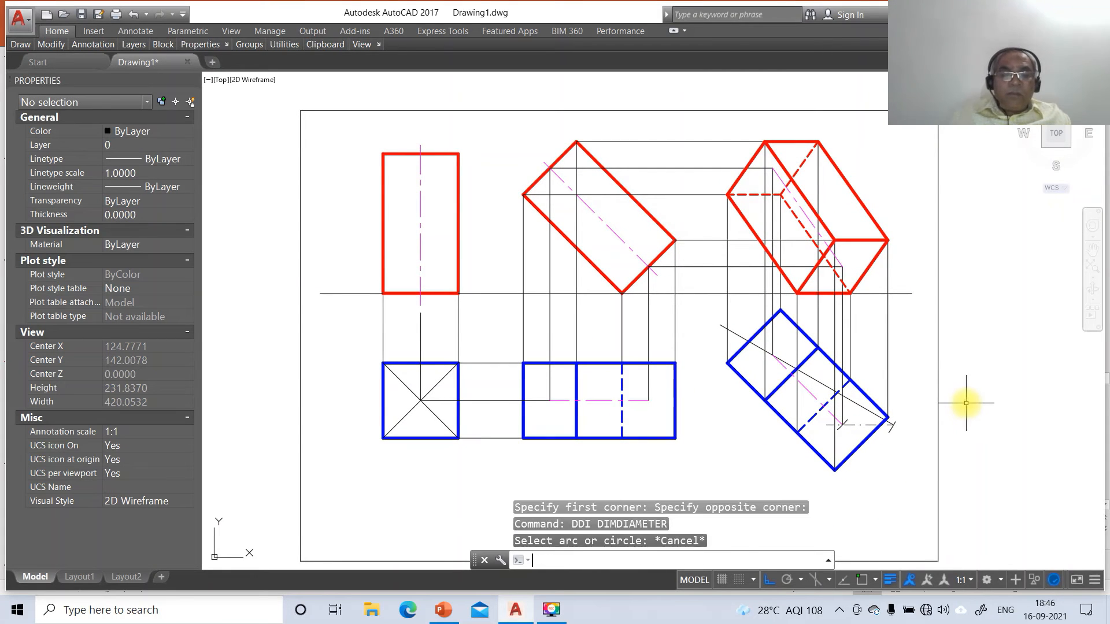
Set the Standard dimension style's linear precision to 0, giving whole-number dimensions
text(DDIM)
key(Return)
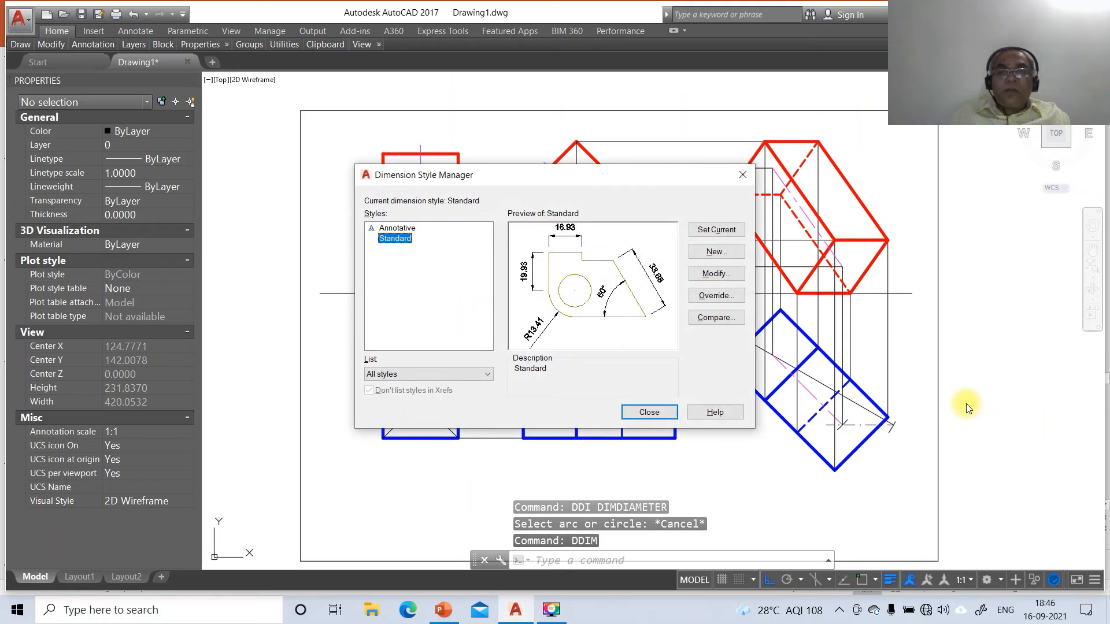
click(715, 273)
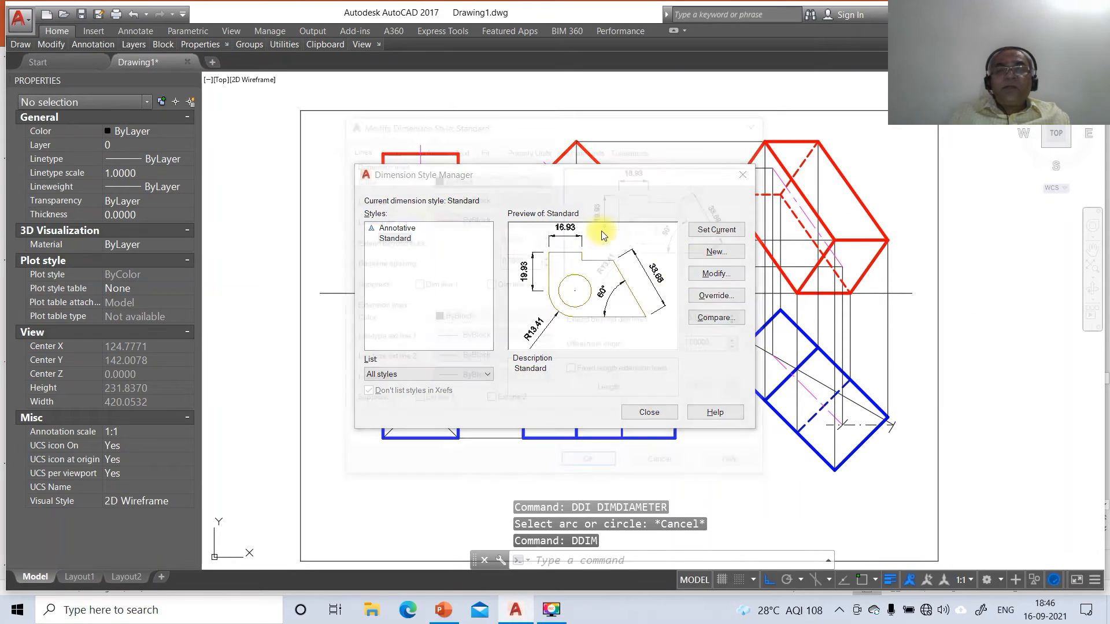
click(531, 148)
click(484, 196)
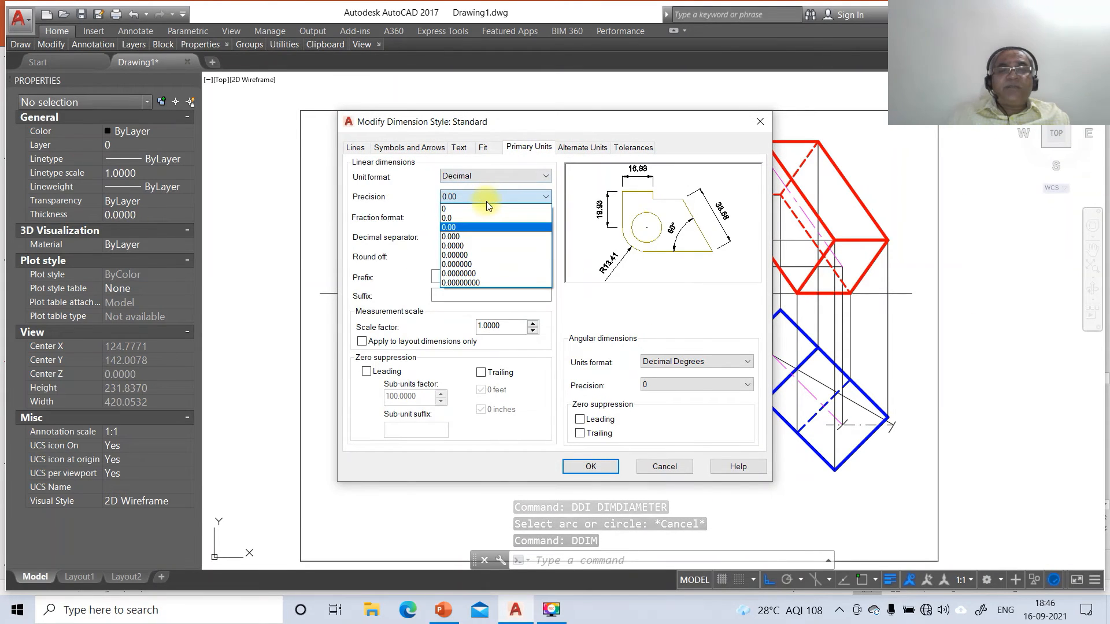
click(484, 199)
click(484, 201)
click(484, 207)
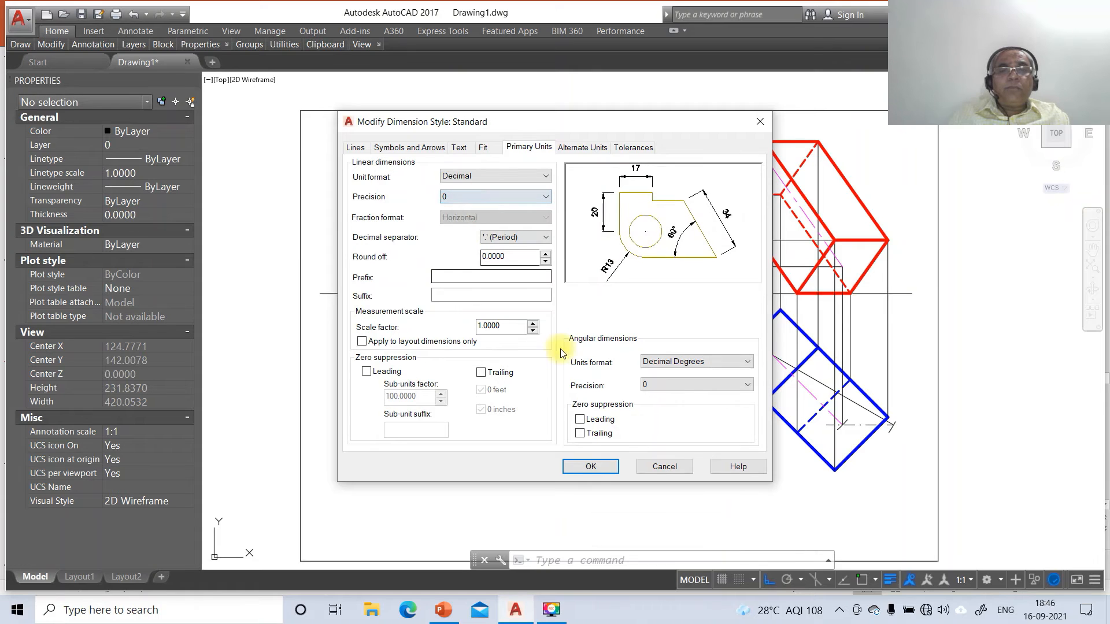
click(590, 469)
click(653, 413)
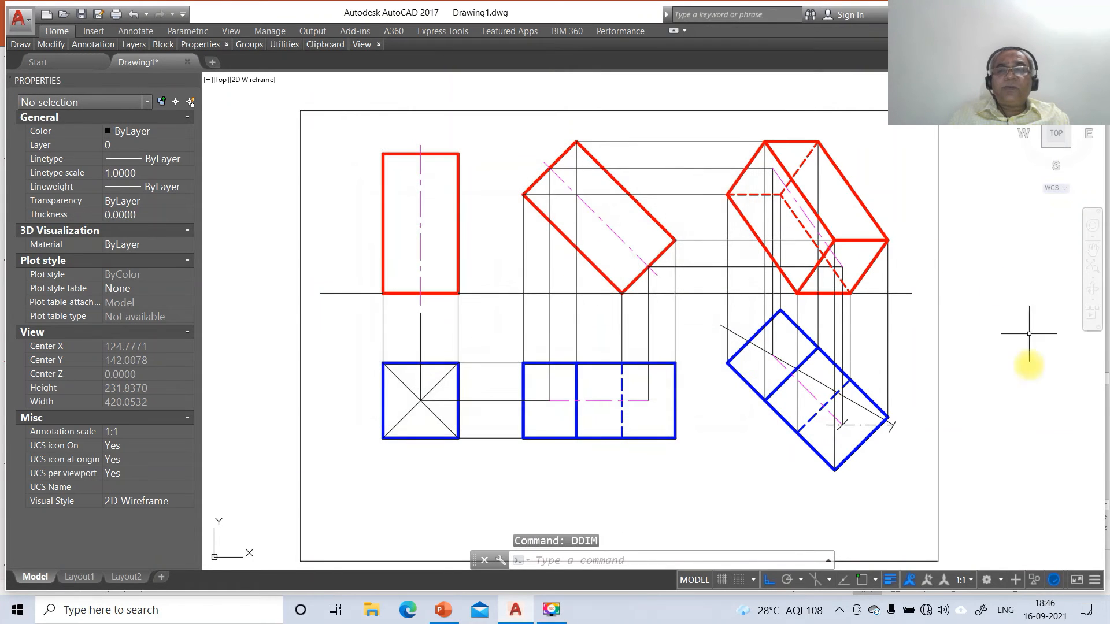
Dimension the lower edge of the first top view's square between its corner intersections, placing the dimension below the square
text(DIM)
key(Return)
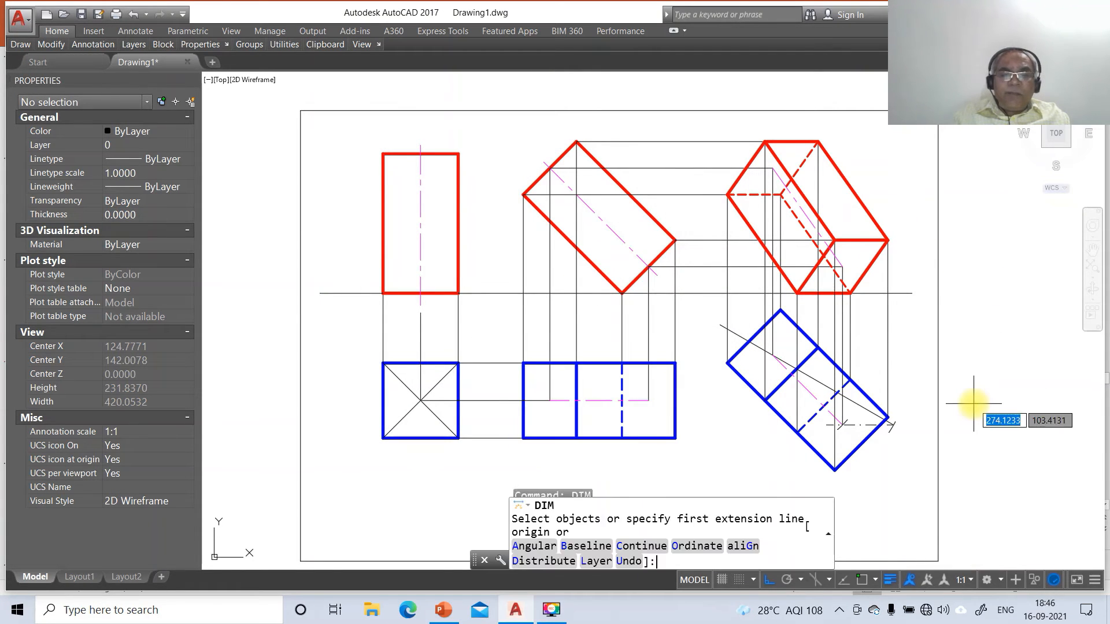
text(INT)
key(Return)
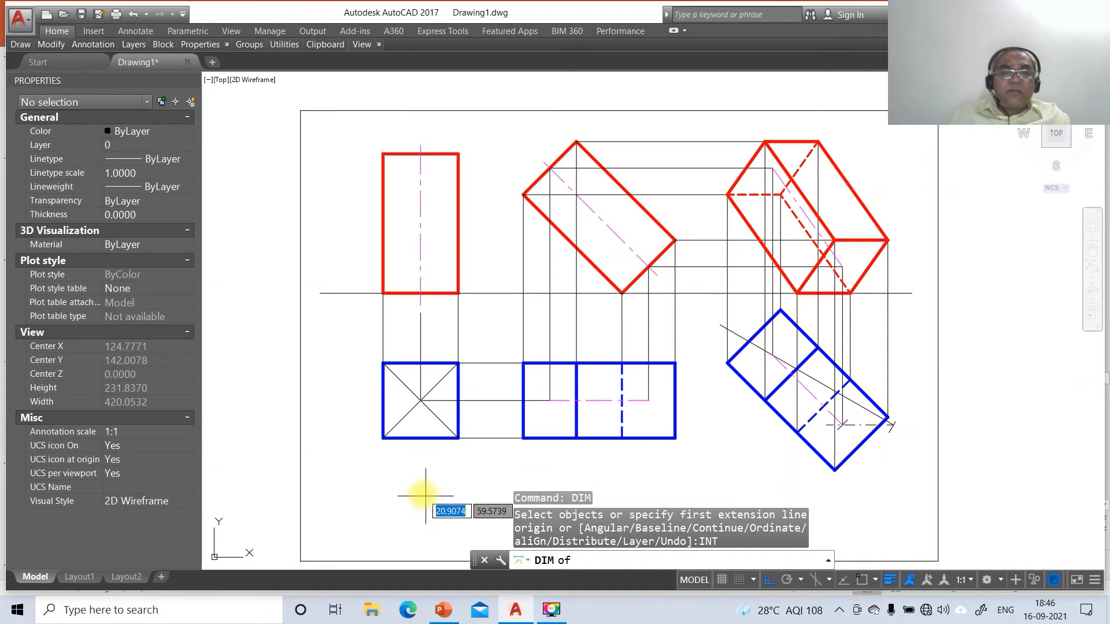
click(383, 437)
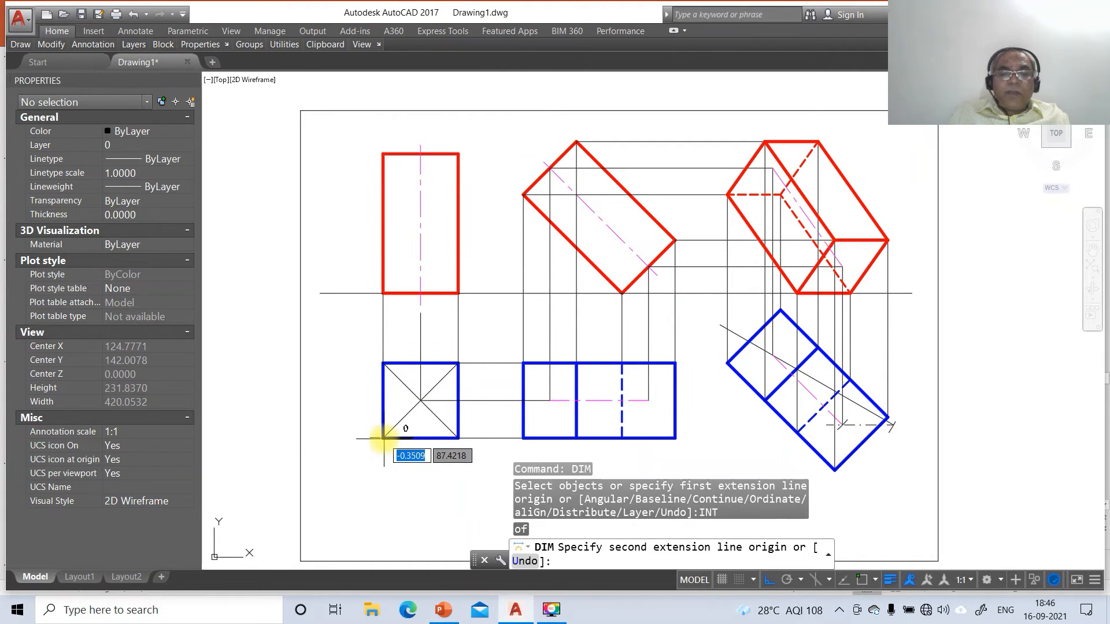
text(INT)
key(Return)
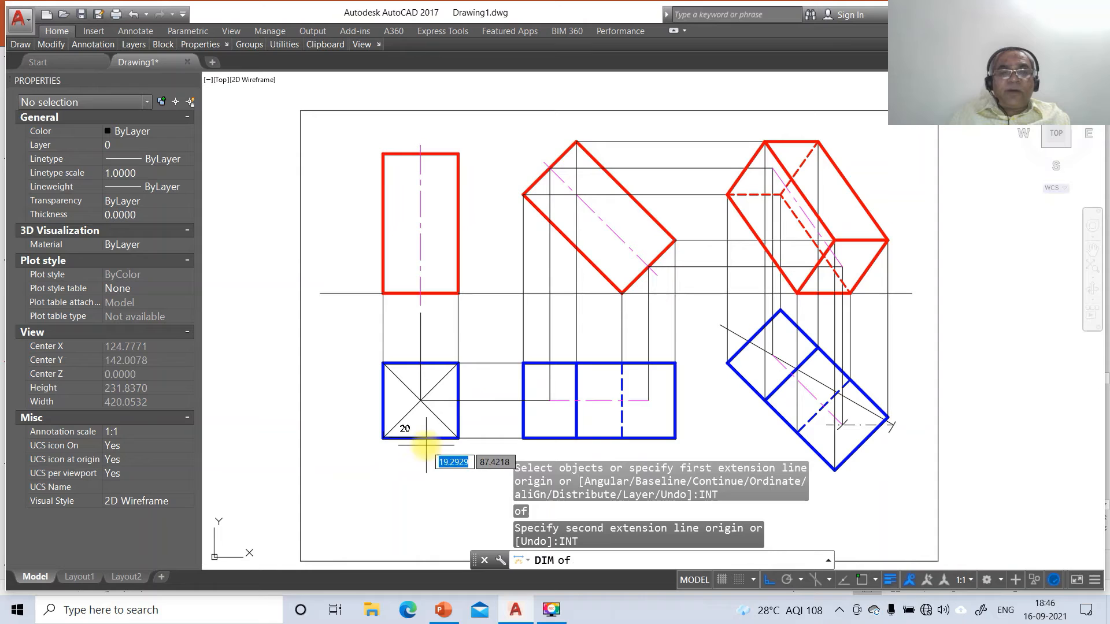
click(459, 437)
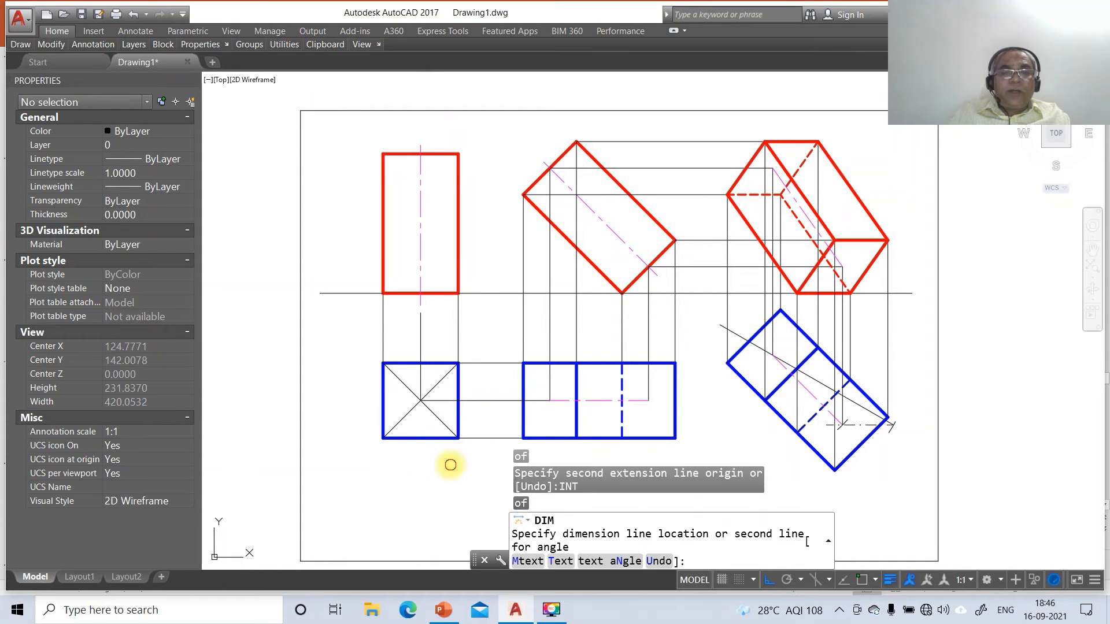
click(453, 463)
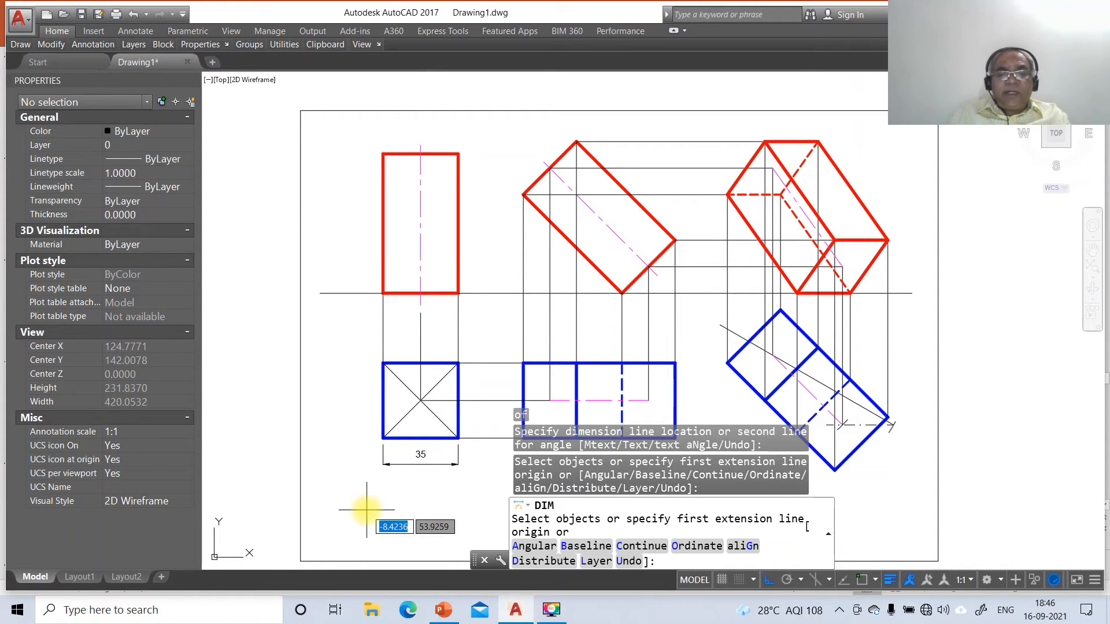
Dimension the first front view's height between its two left corner intersections, placing the dimension left of the rectangle
text(INT)
key(Return)
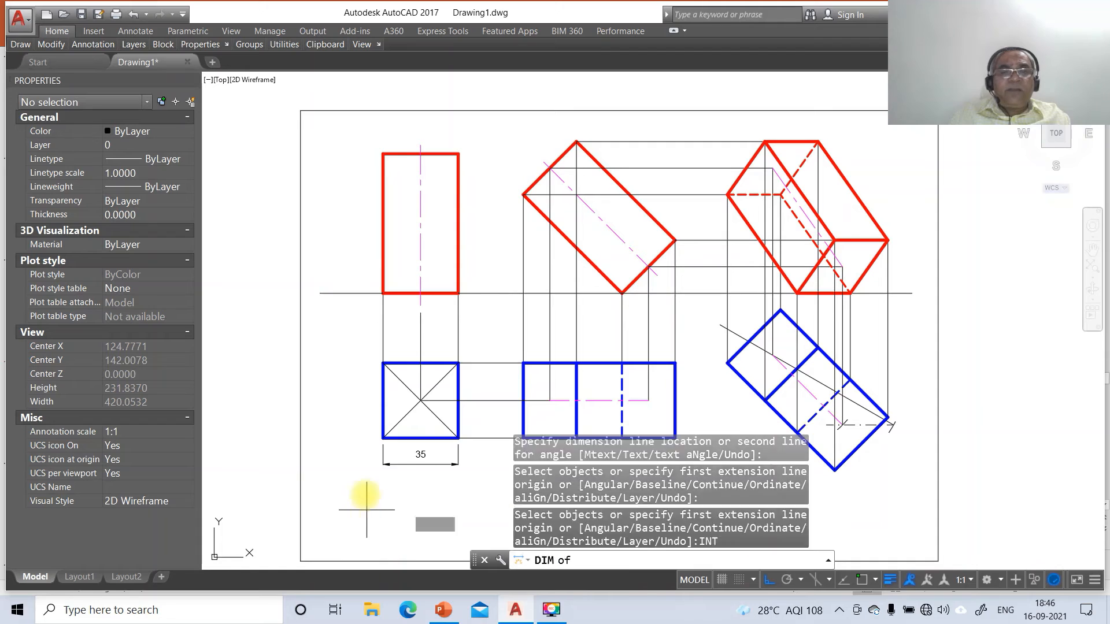
click(383, 293)
click(383, 293)
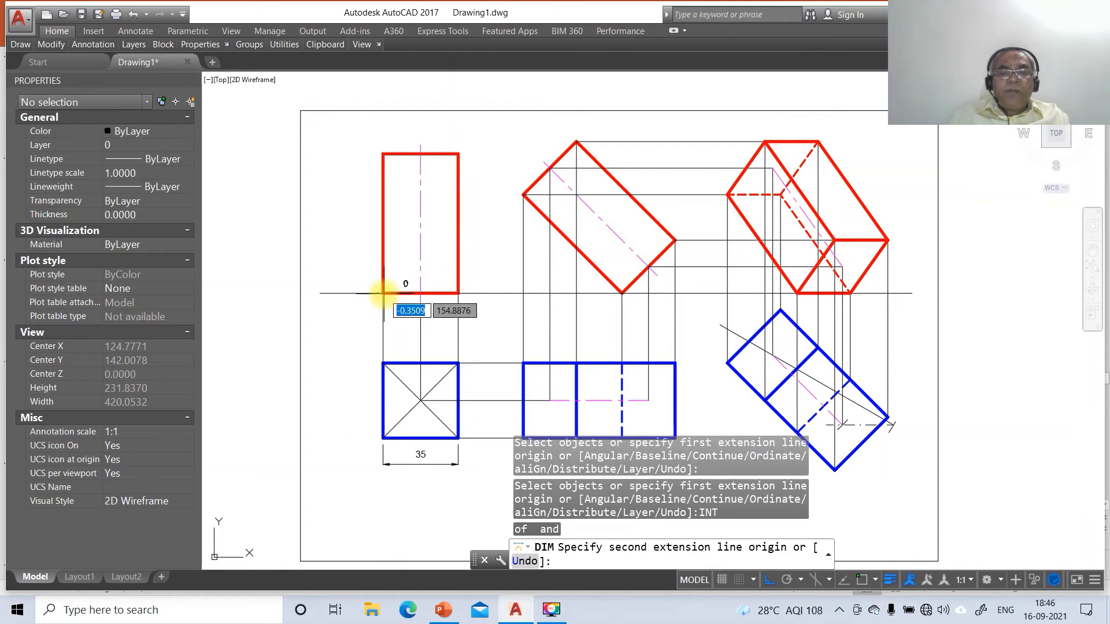
key(Return)
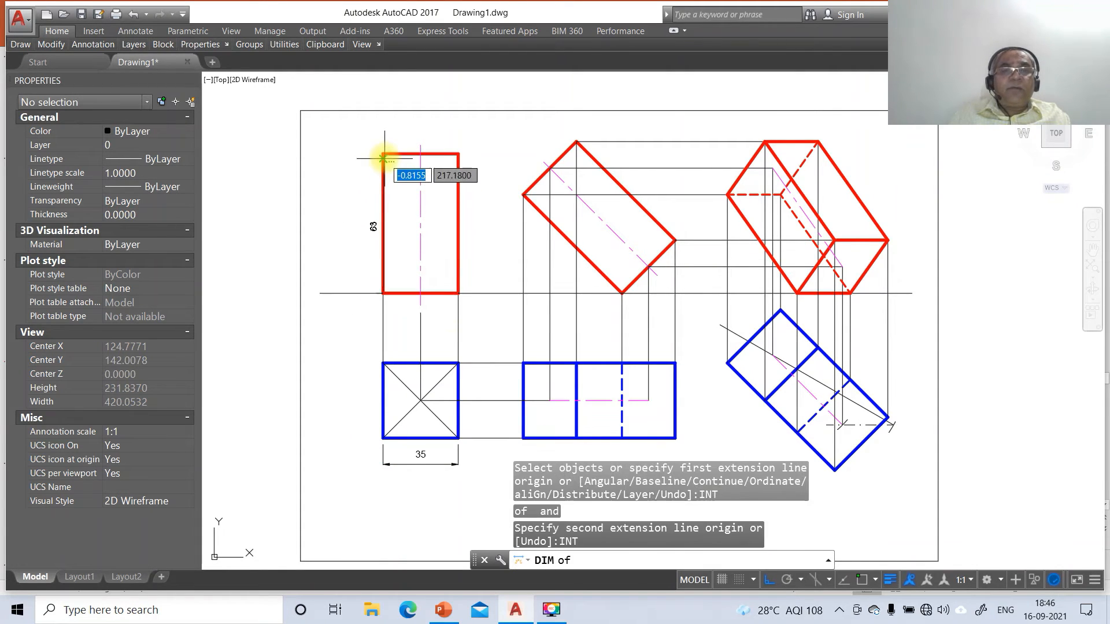
click(382, 155)
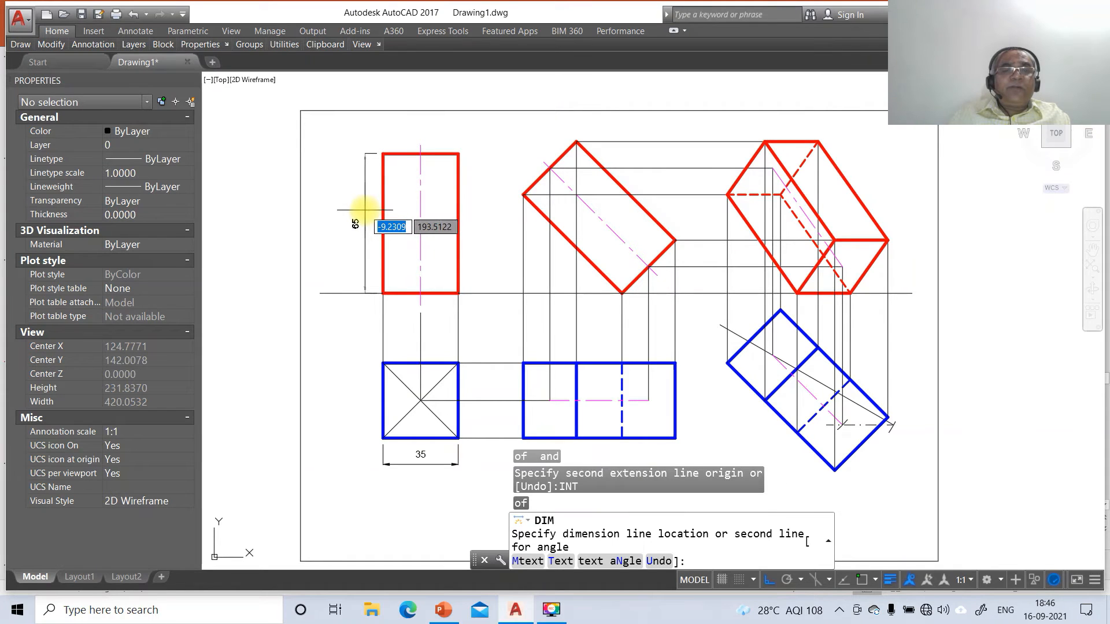
click(364, 211)
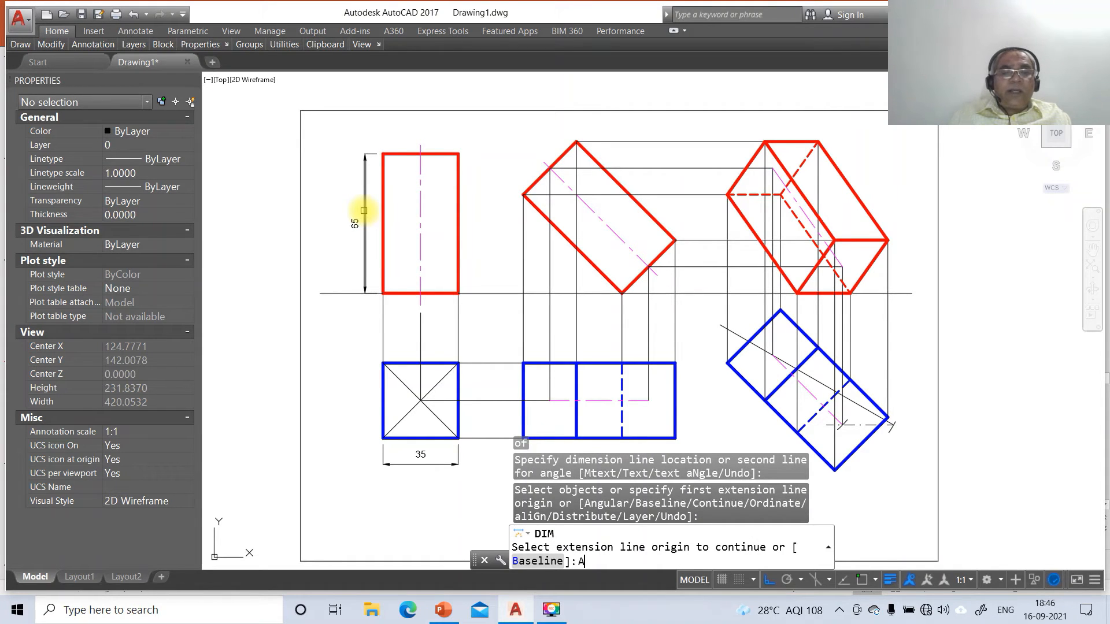
key(Return)
key(Escape)
key(Escape)
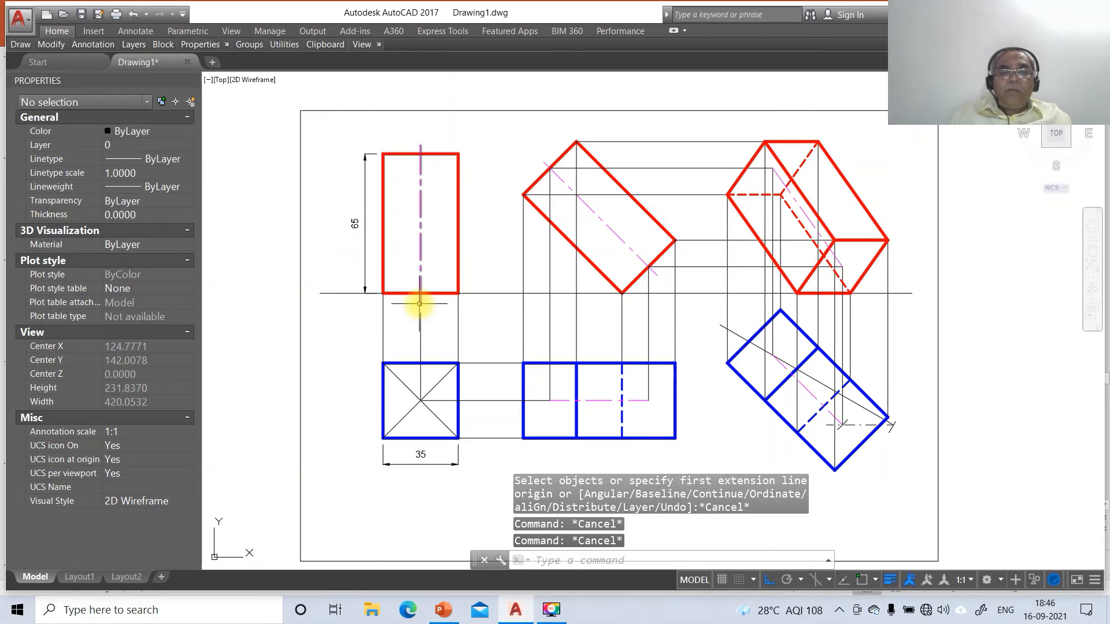
Add an angular dimension between the tilted second front view's axis and the XY line, near the prism's lower right edge
key(Return)
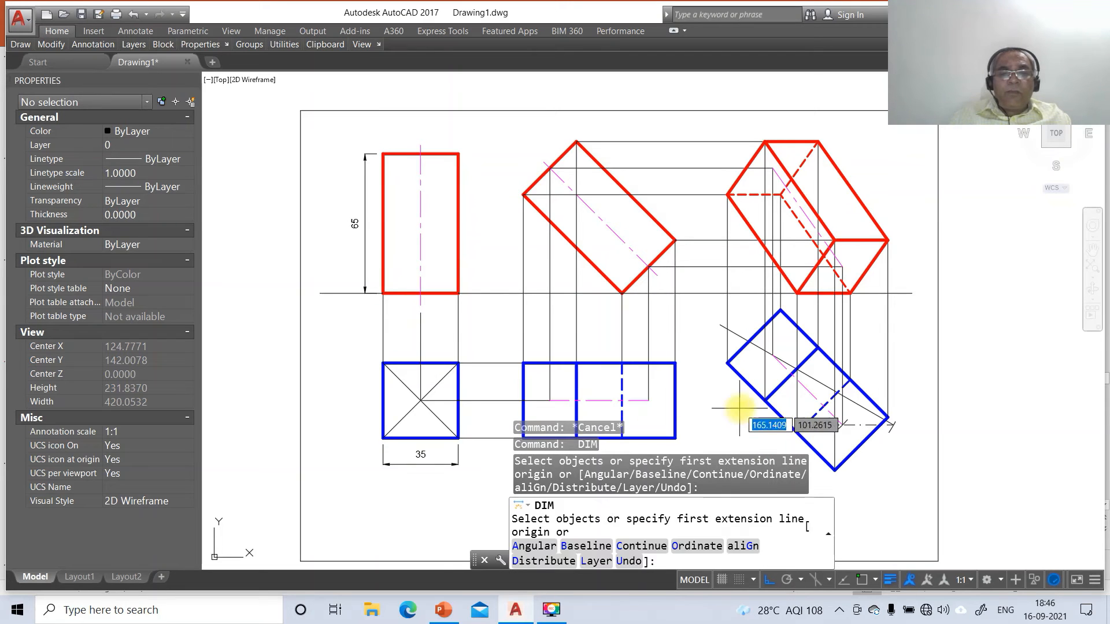
text(A)
key(Return)
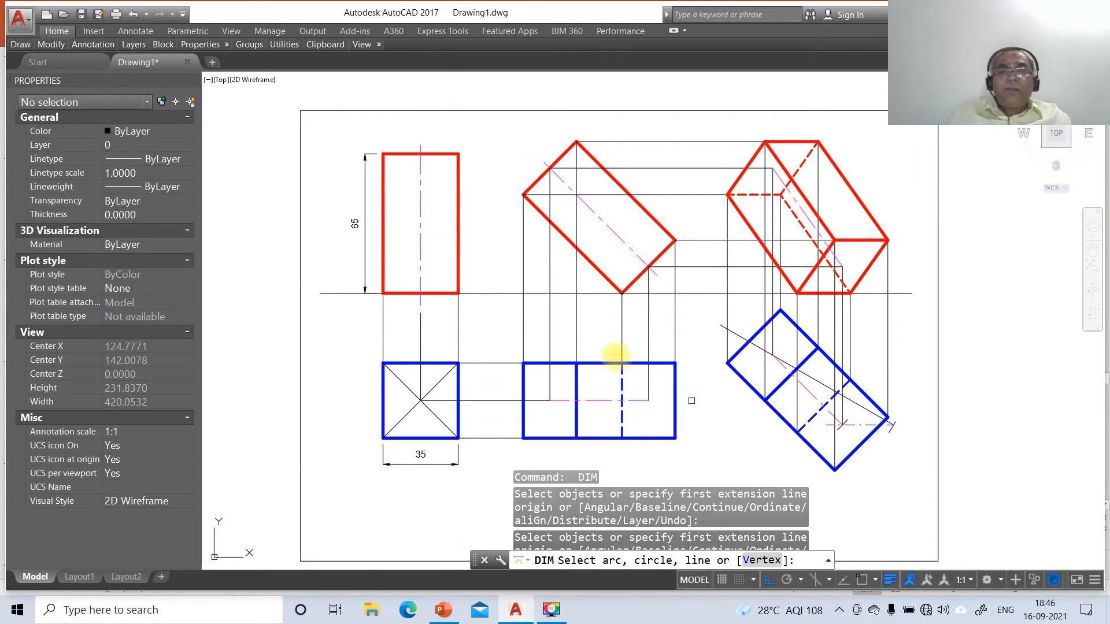
click(614, 236)
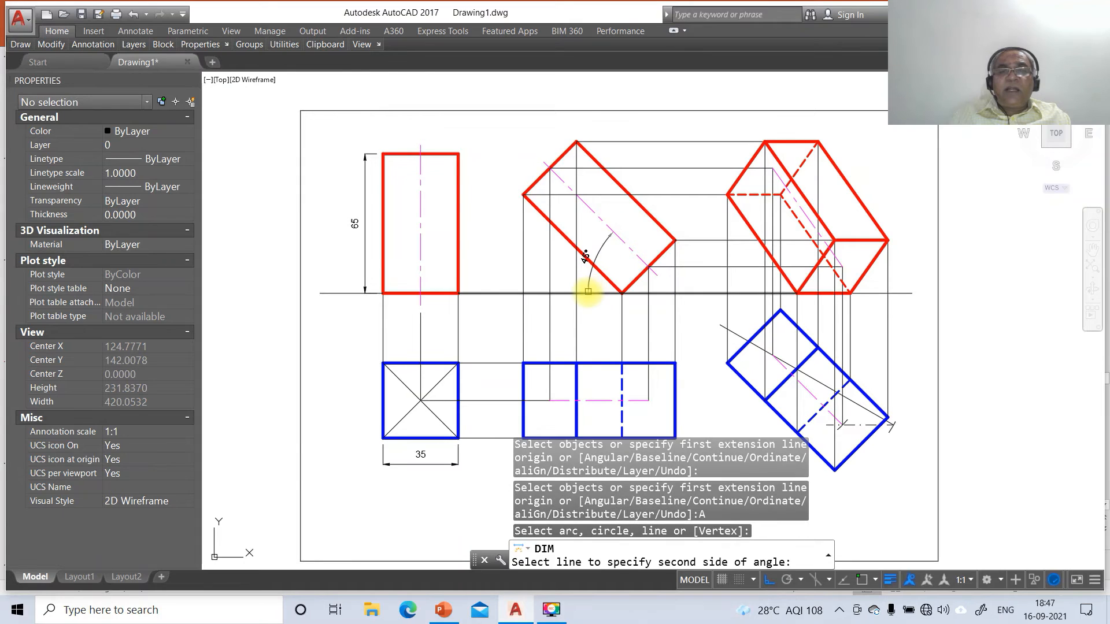
click(595, 293)
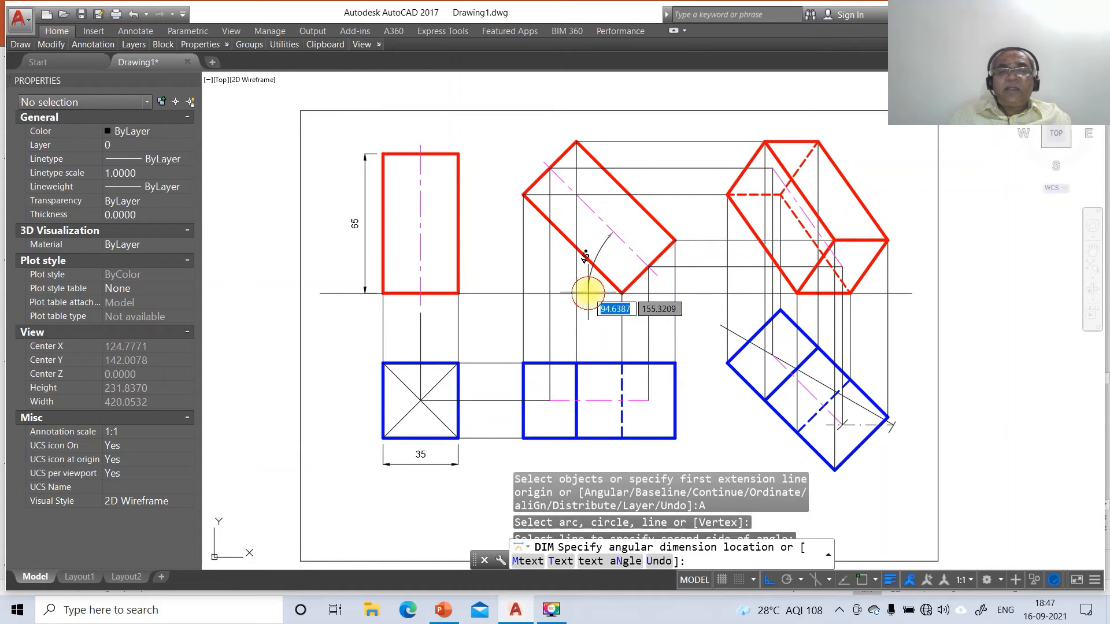
click(656, 286)
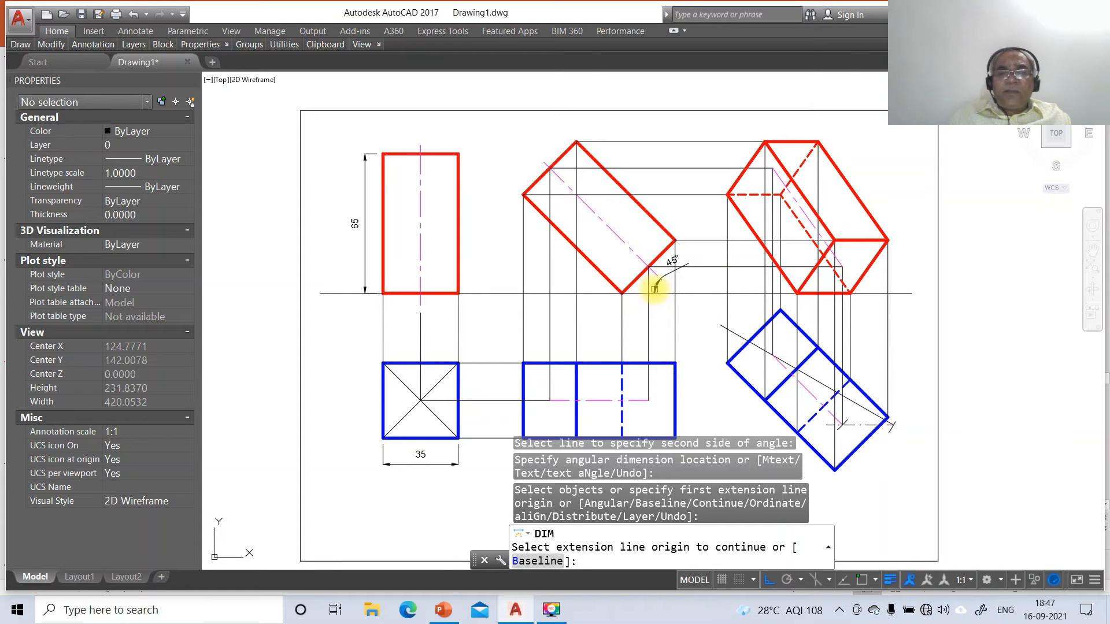
key(Return)
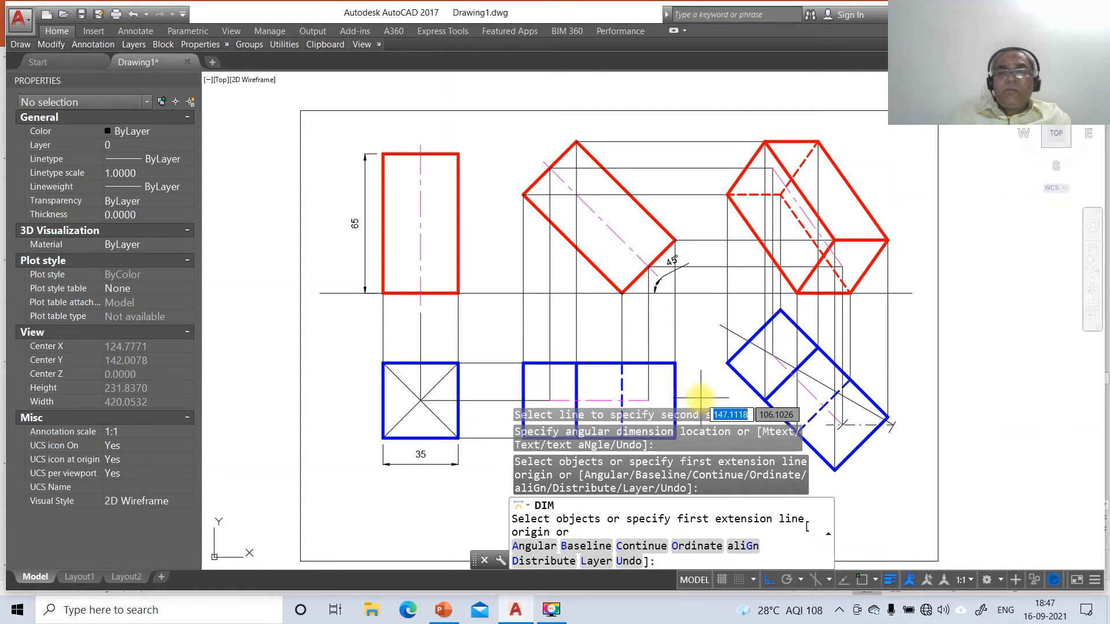
key(Return)
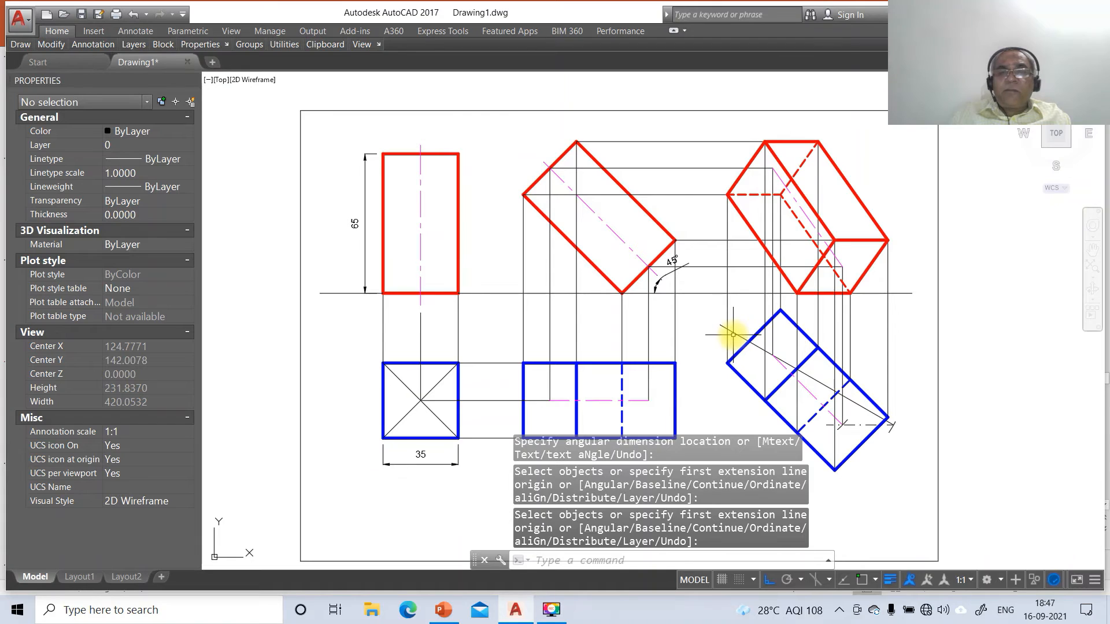
text(a)
key(Return)
key(Escape)
key(Escape)
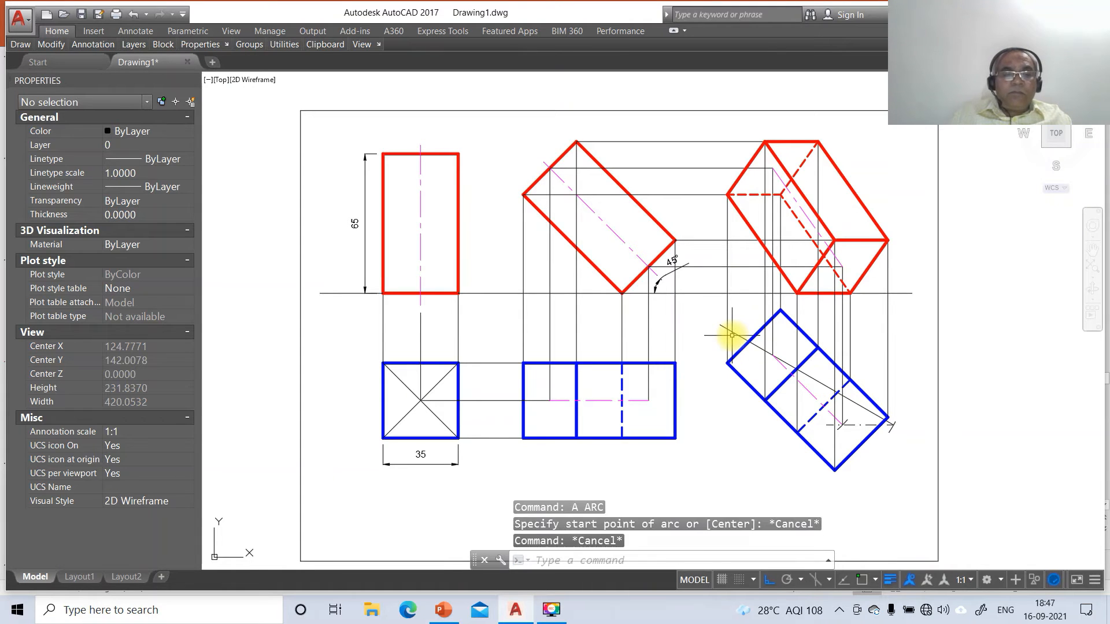
text(dim)
key(Return)
text(a)
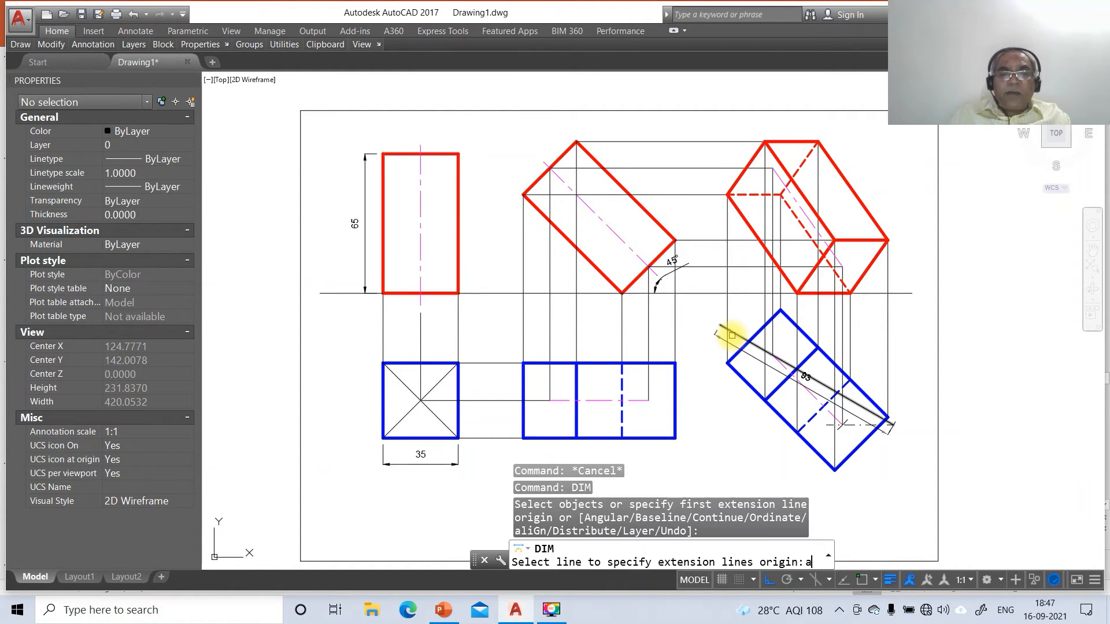
Add an angular dimension between the sloping construction line through the final top view and the XY line, left of that view
key(Return)
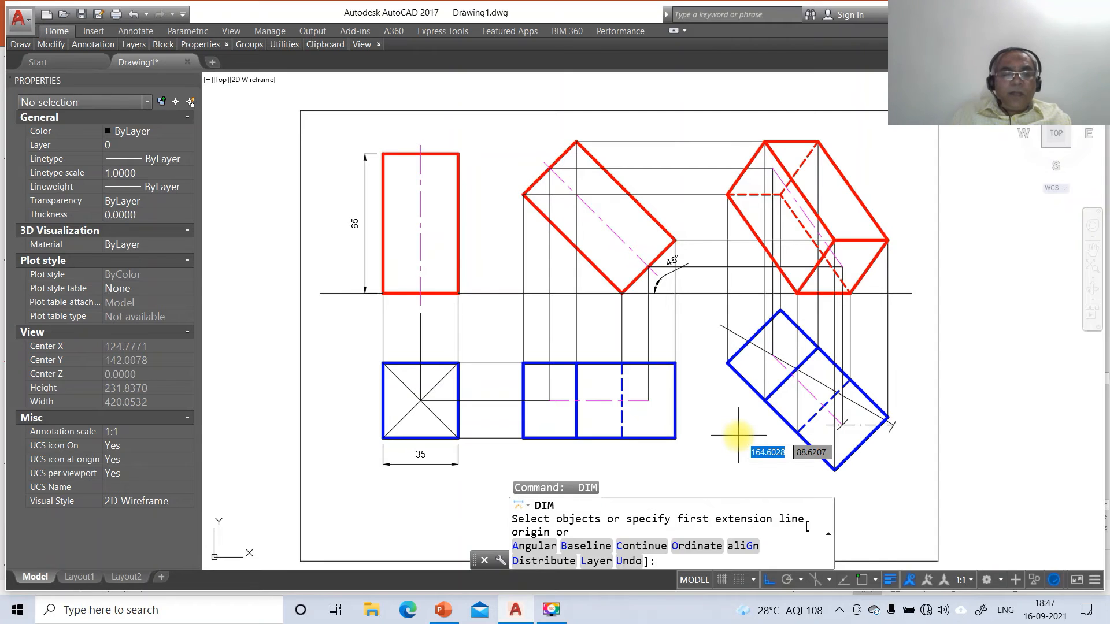
text(a)
key(Return)
click(734, 333)
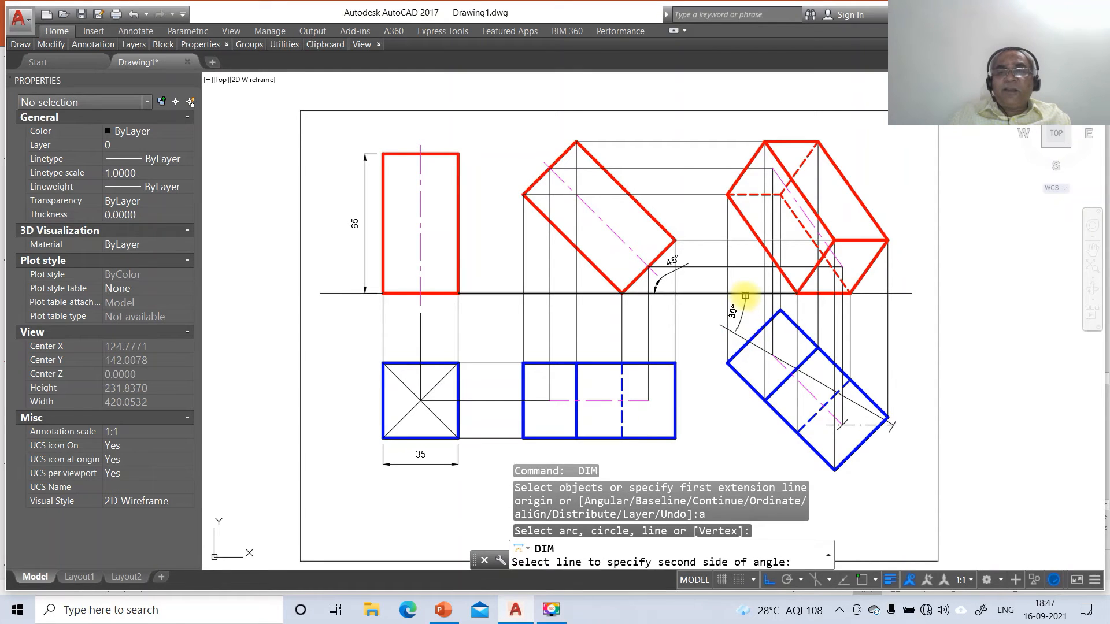
click(744, 293)
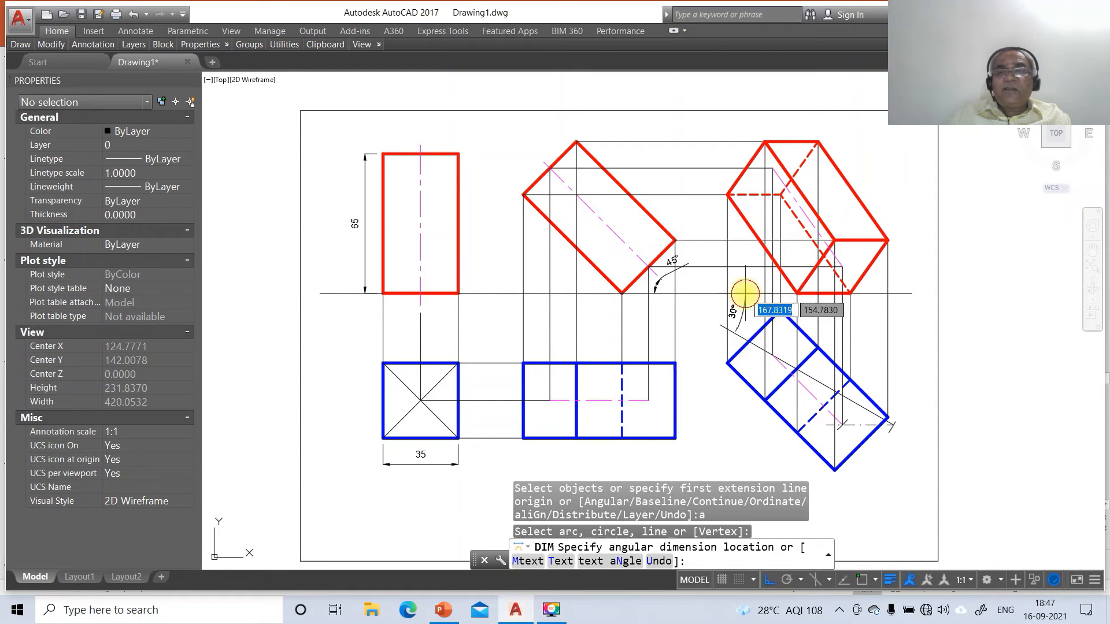
click(714, 302)
Add an angular dimension with blank text between the final top view's axis and the XY line, just above and left of that view
text(a)
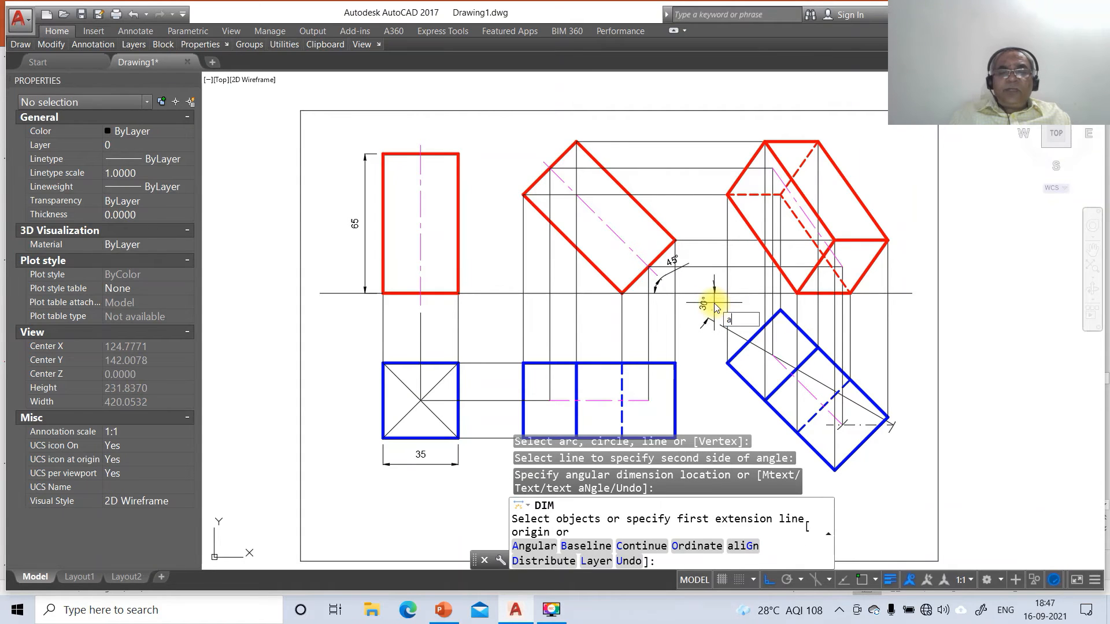
key(Return)
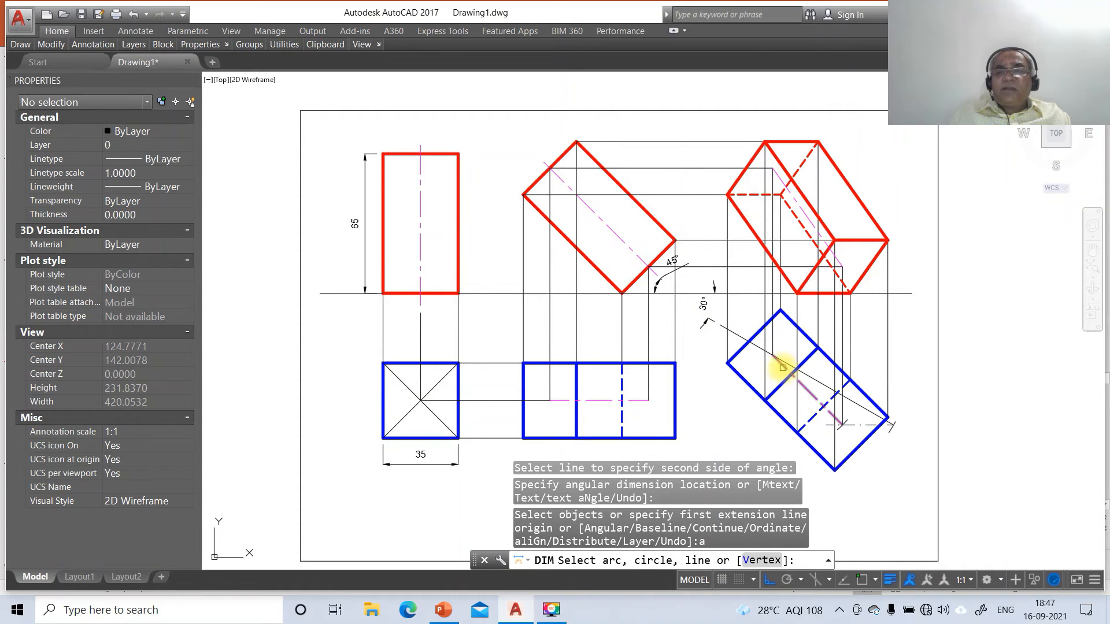
click(783, 367)
click(783, 293)
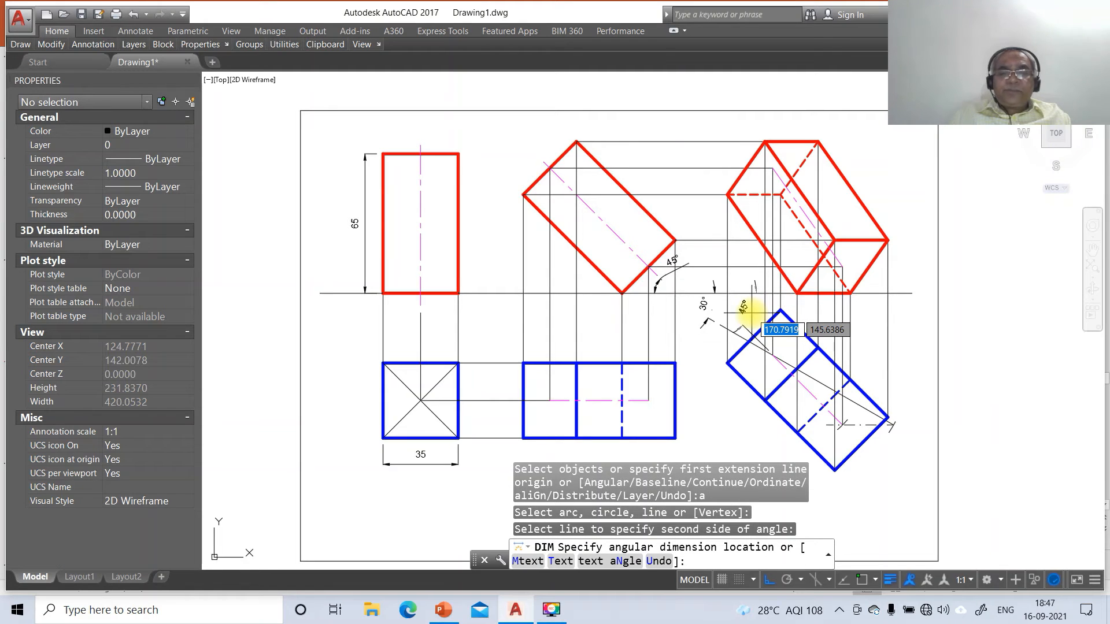
key(Return)
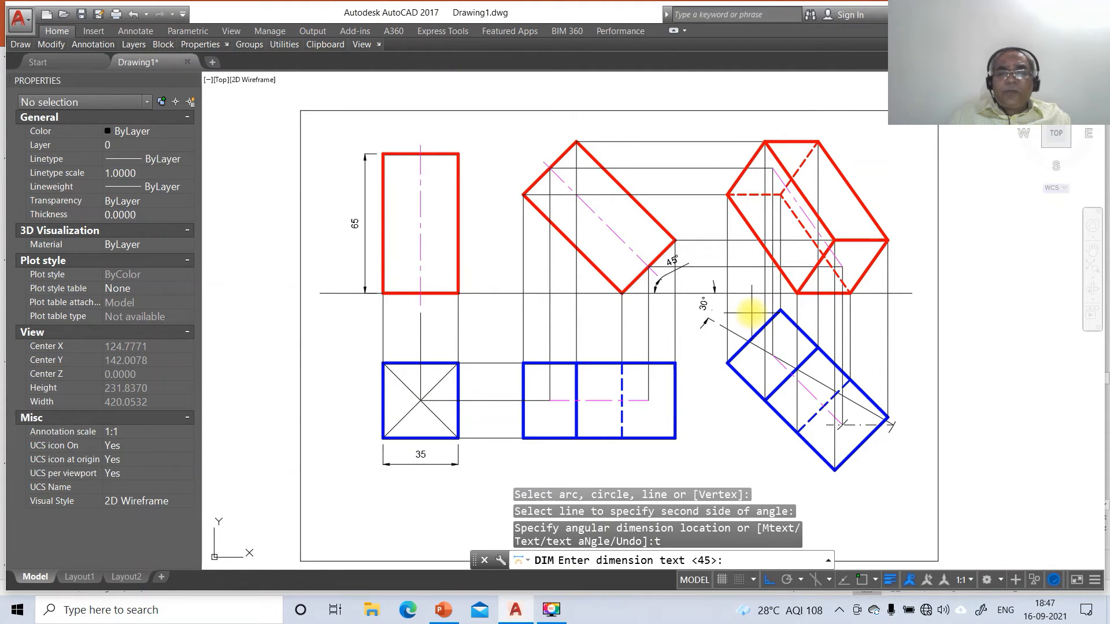
key(Return)
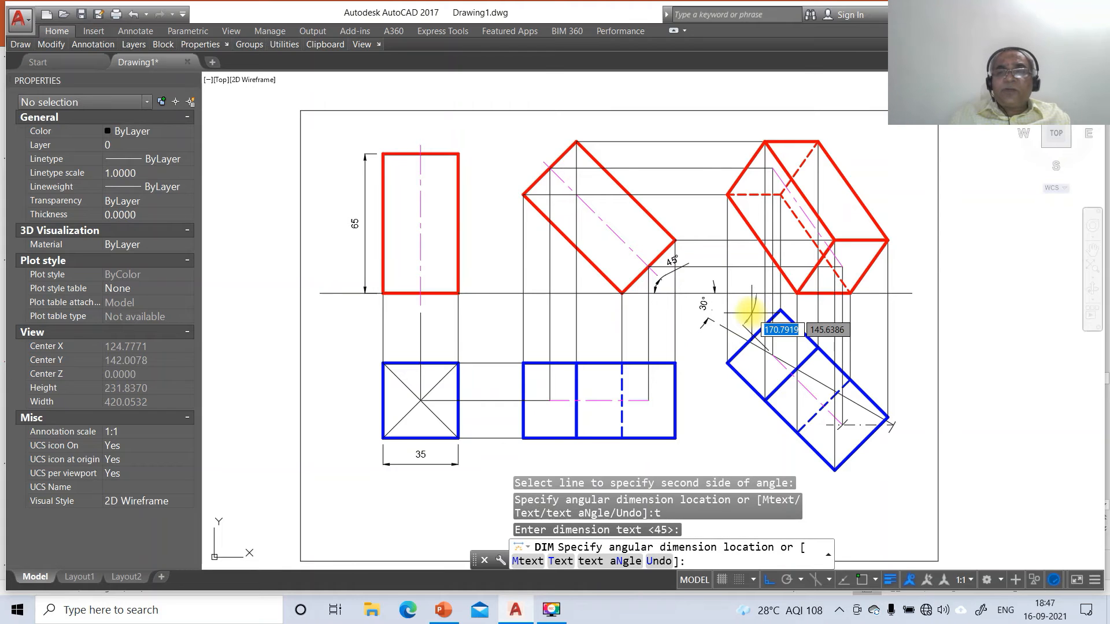
click(736, 312)
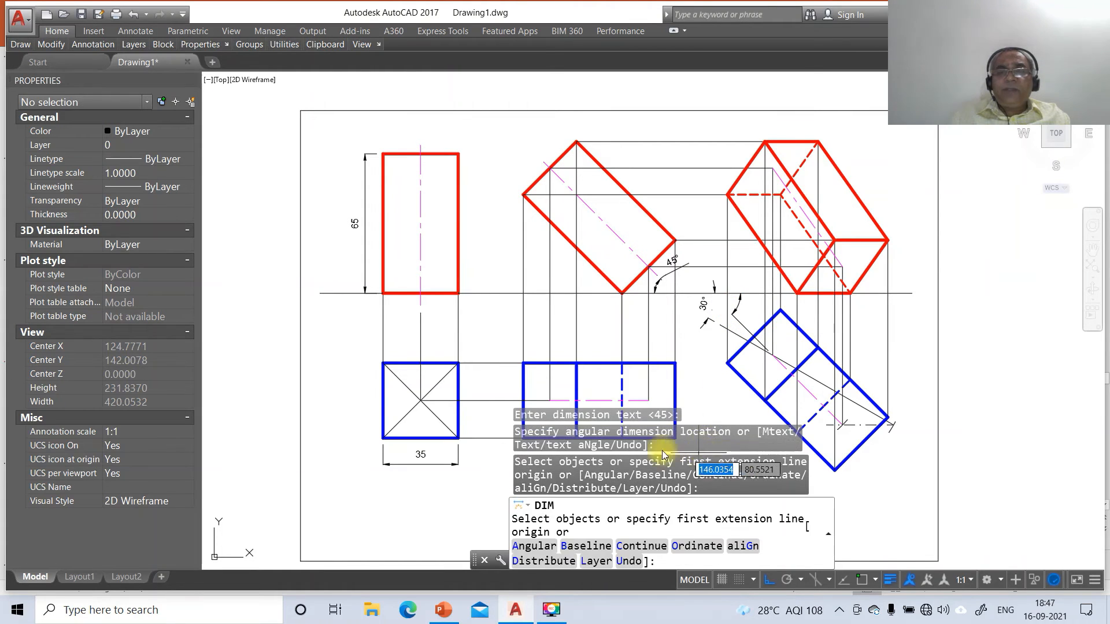
Label the XY line's ends X and Y in single-line text of height 3 and rotation 0, with VP above and HP below the line near X
key(Escape)
key(Escape)
key(Escape)
text(z)
key(Return)
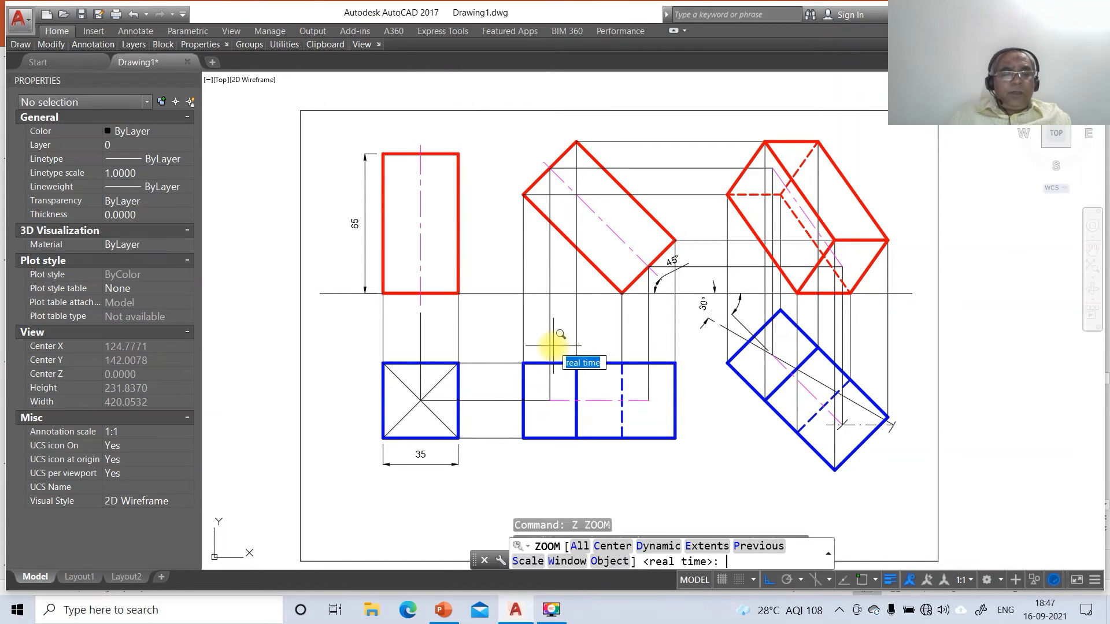
text(w)
key(Return)
click(312, 116)
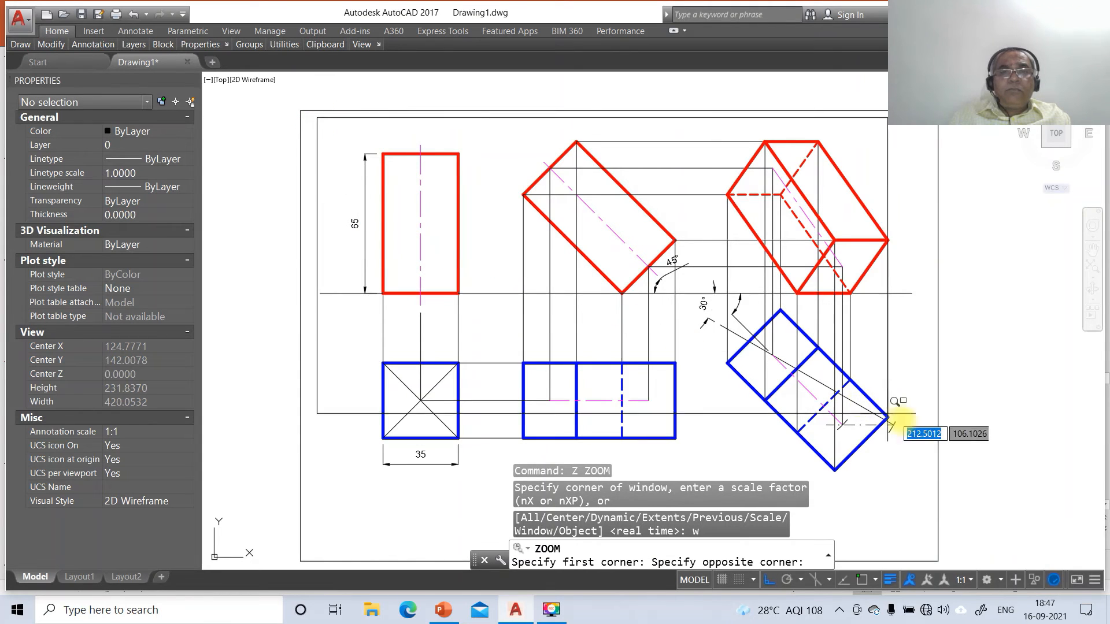
click(945, 507)
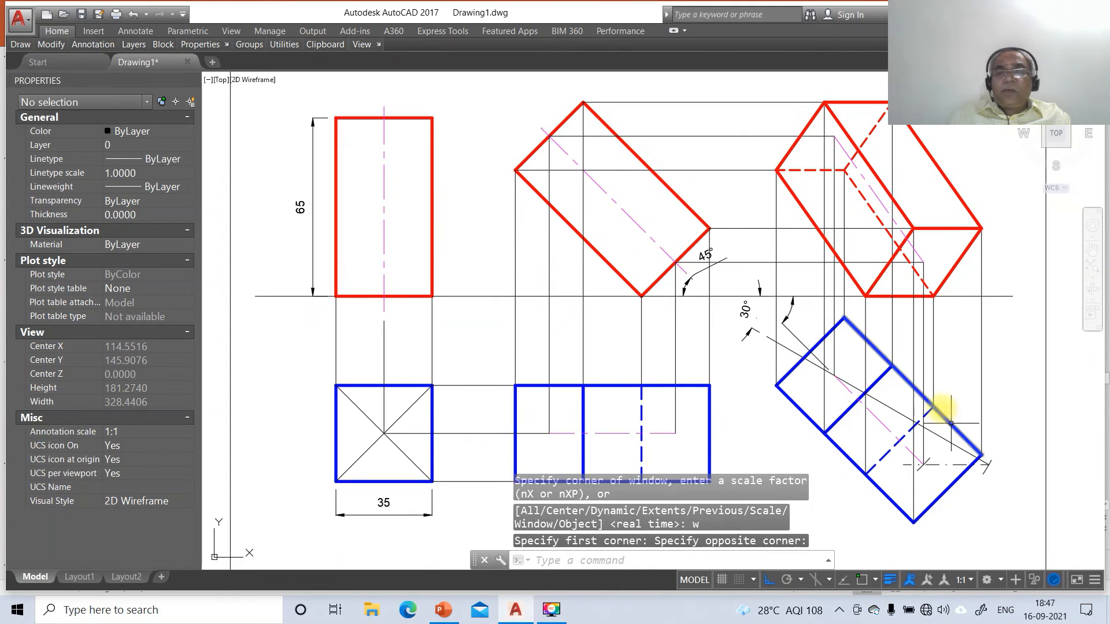
text(d)
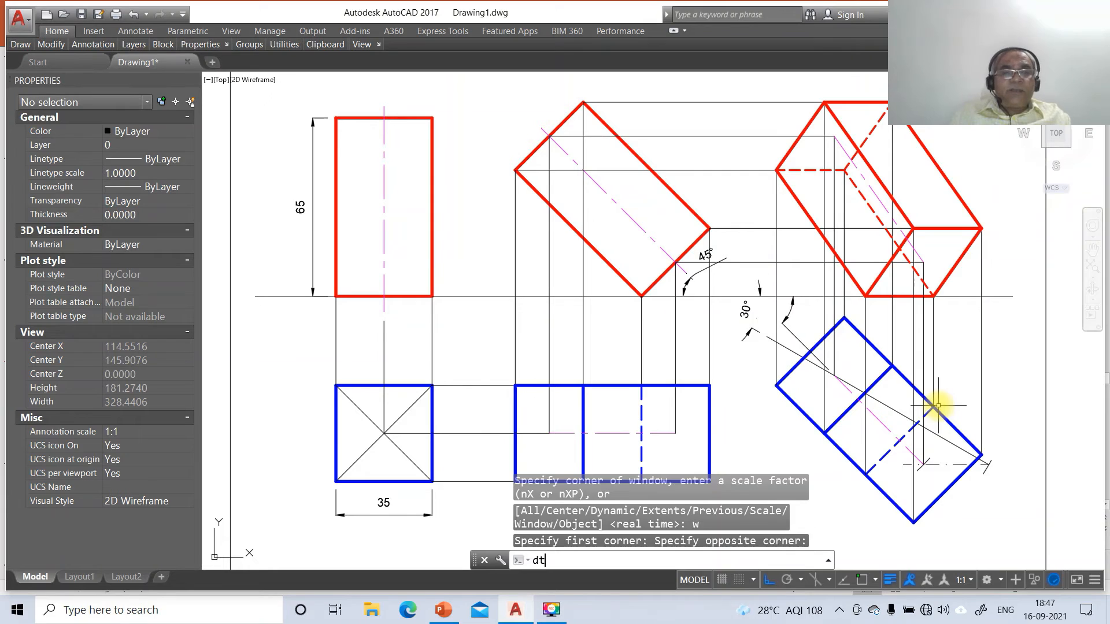
text(t)
key(Return)
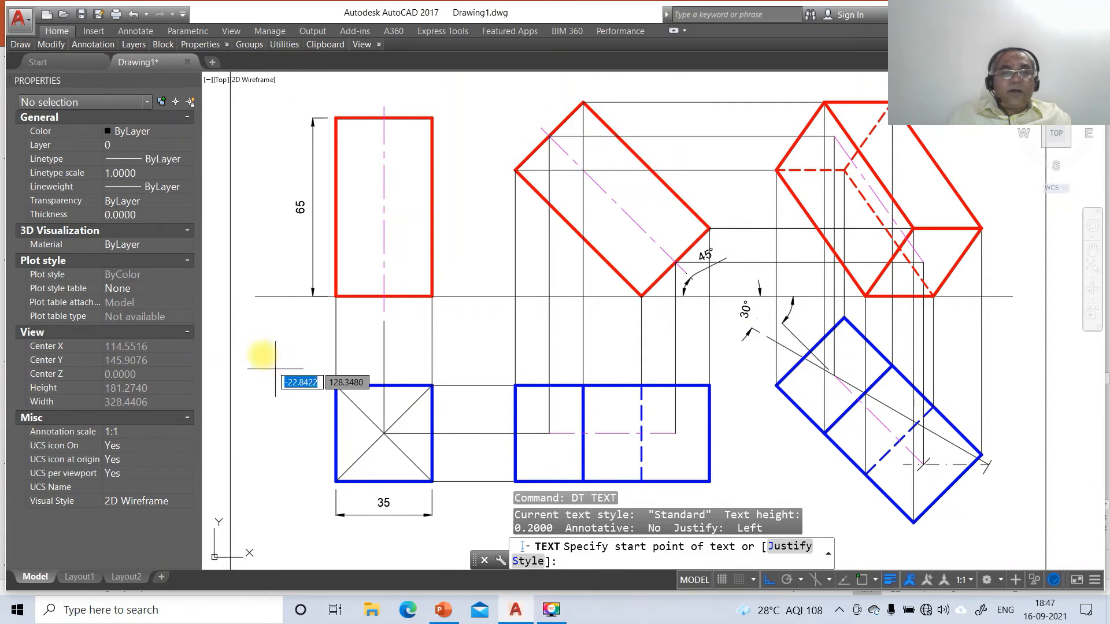
click(243, 295)
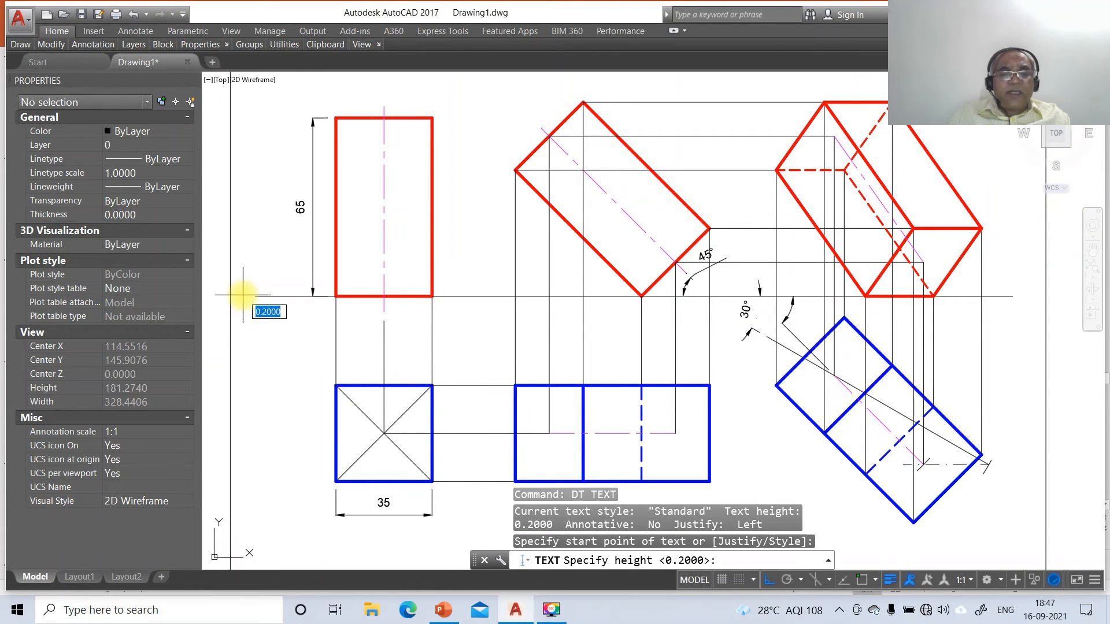
text(3)
key(Return)
key(Return)
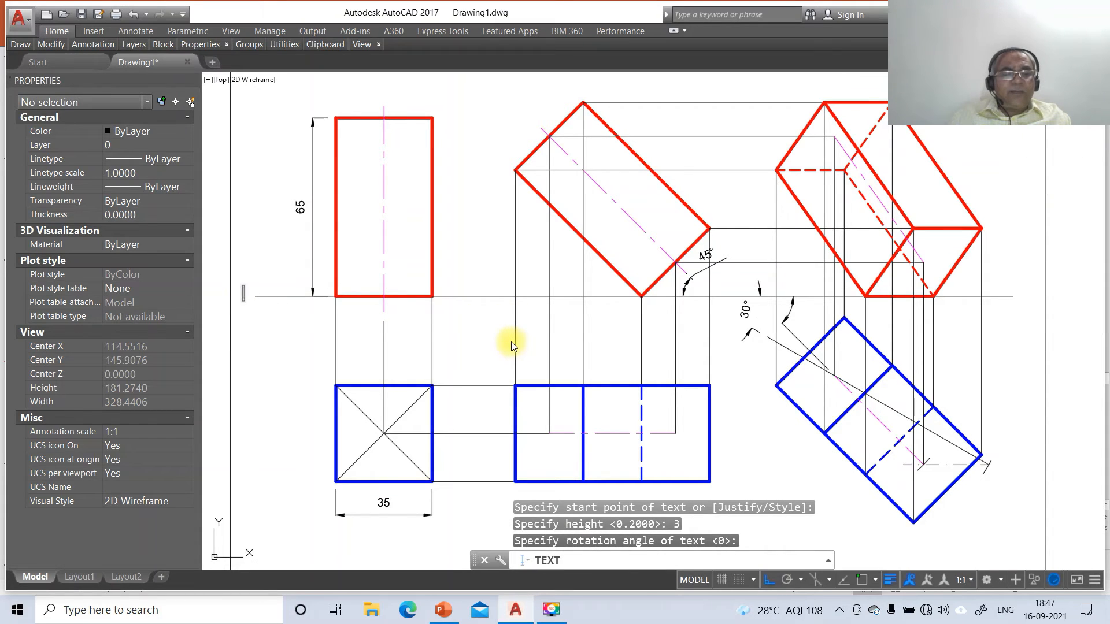
text(X)
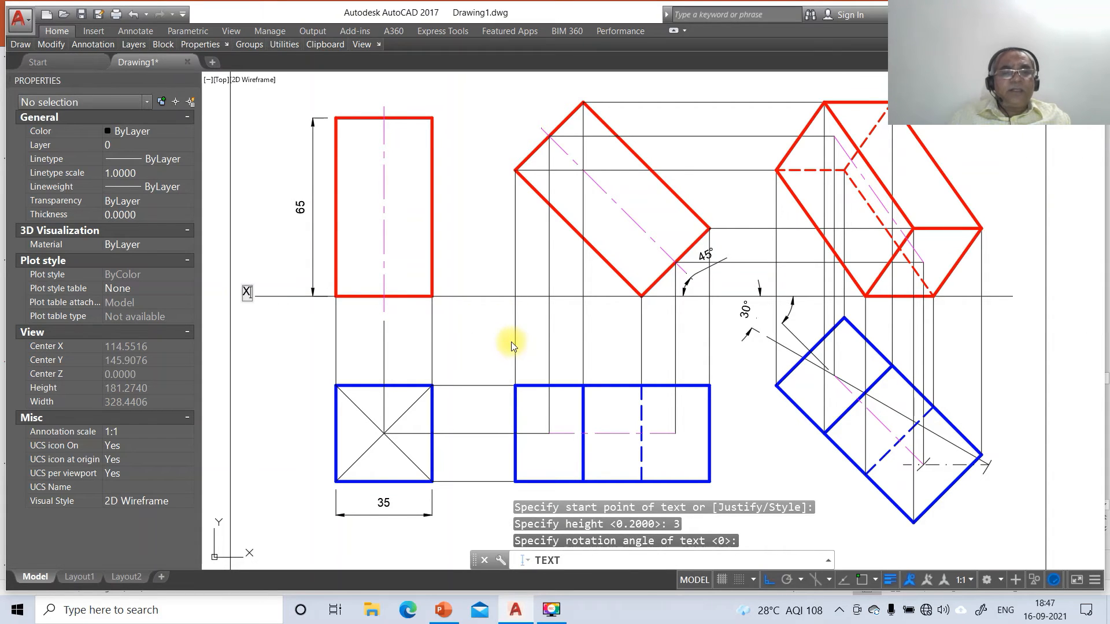
click(1016, 300)
text(Y)
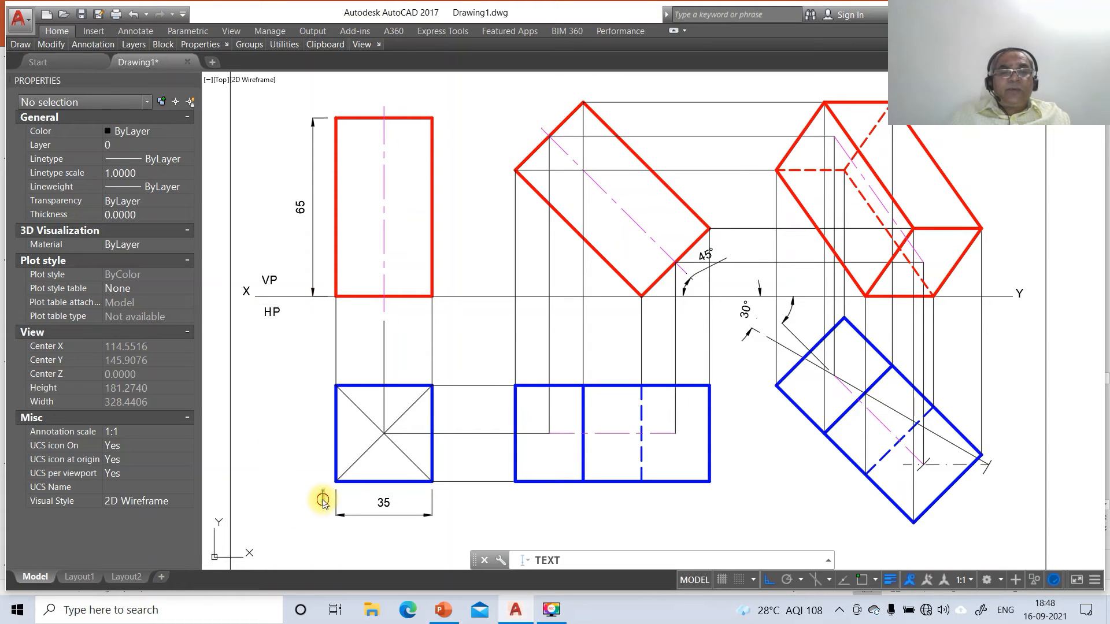
Label the first top view's corners a (p), b (q), c (r) and d (s), and its centre o and (o1)
click(438, 499)
text(b)
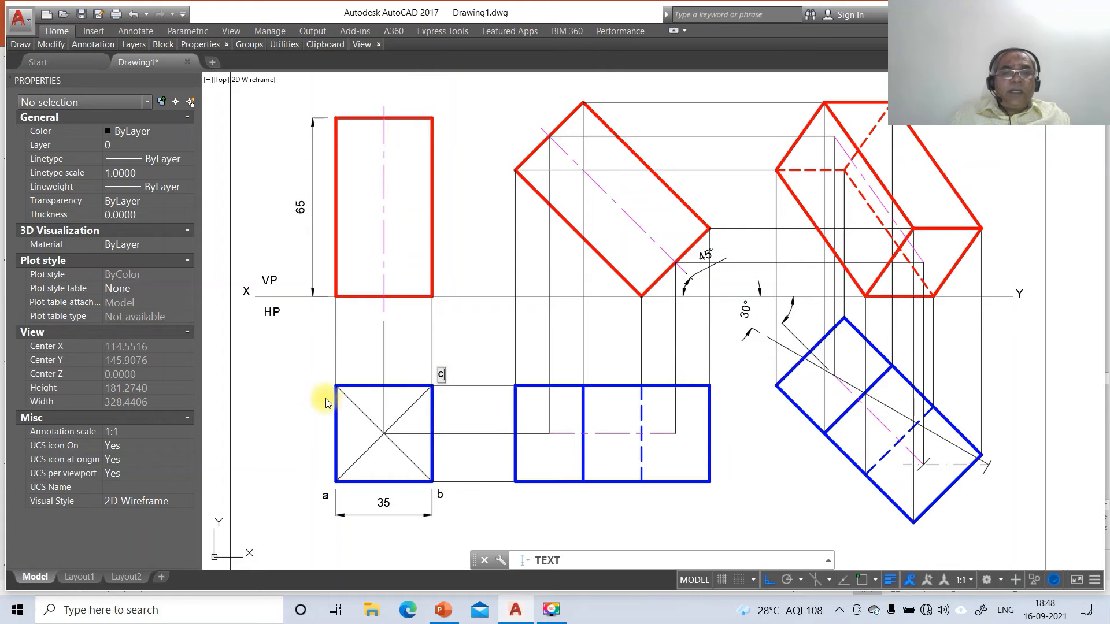
click(318, 385)
text(d)
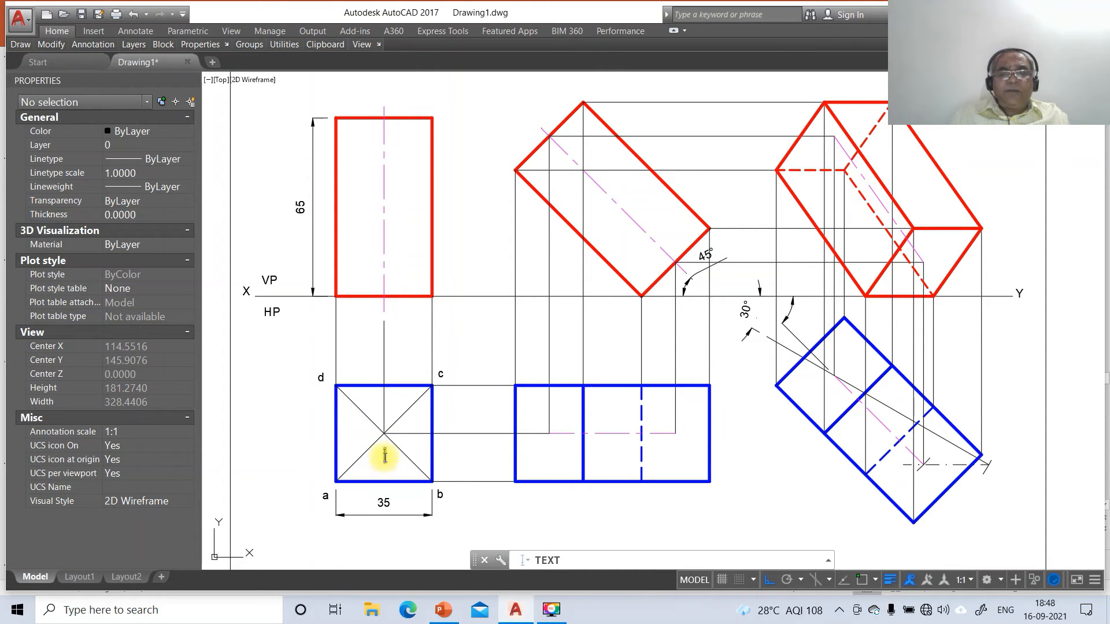
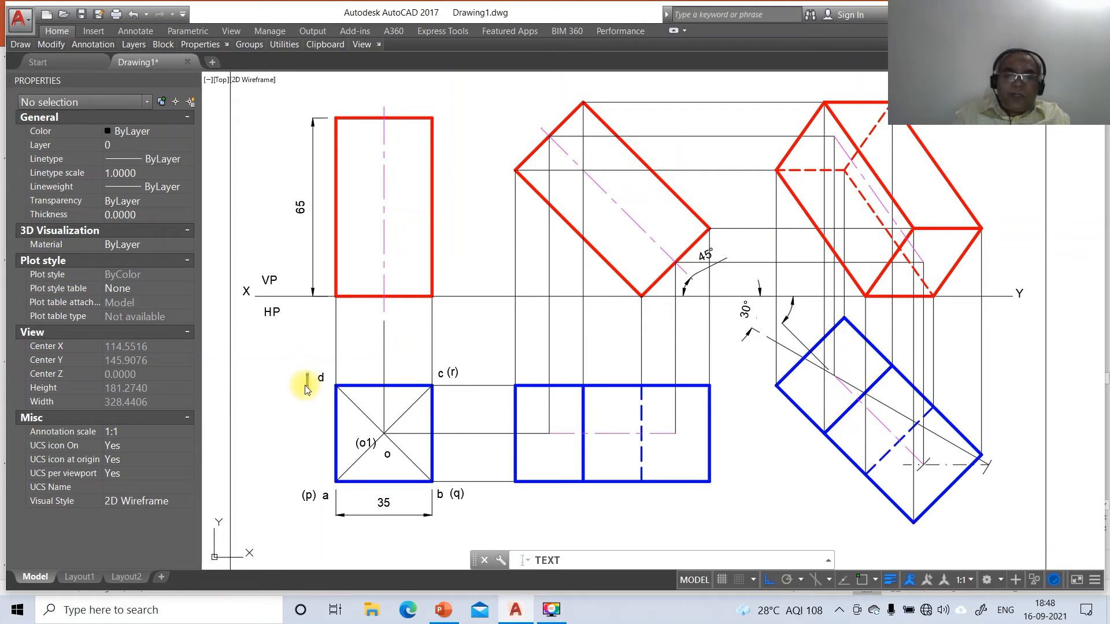
text((s))
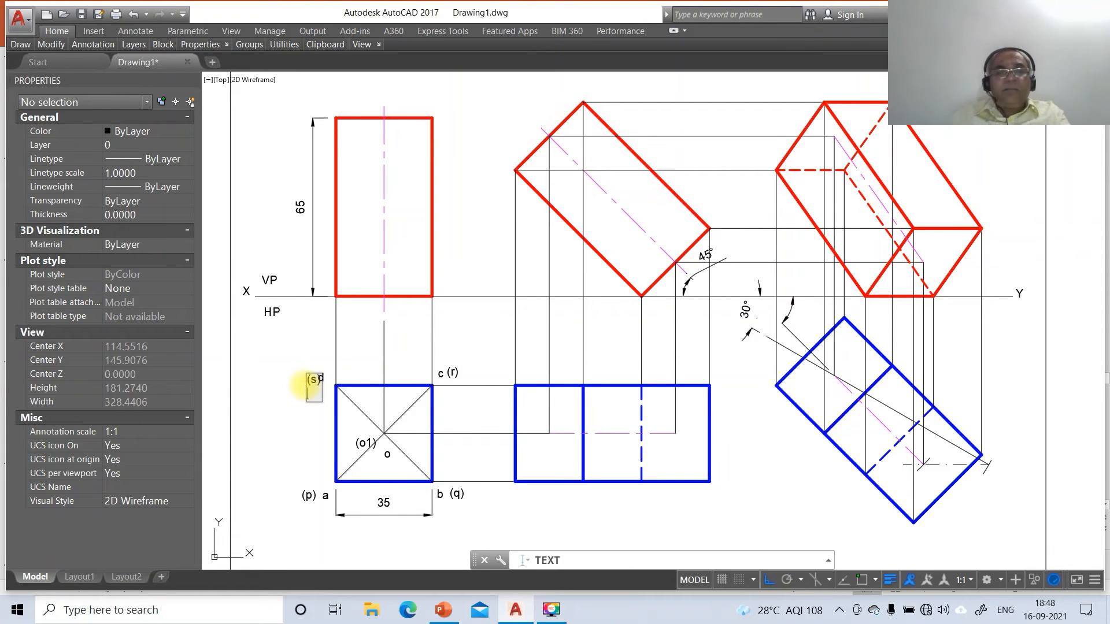
key(Return)
key(Return)
click(620, 410)
key(Escape)
Turn ortho off and move the labels a and (p) closer to the lower-left corner of the first top view
text(m)
key(Return)
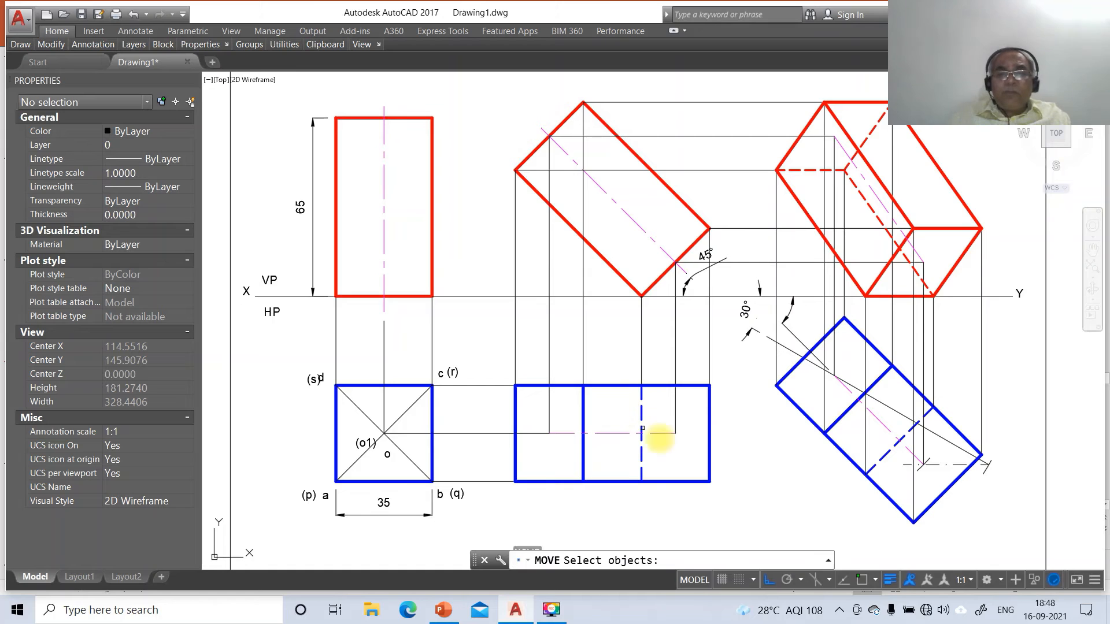
key(F8)
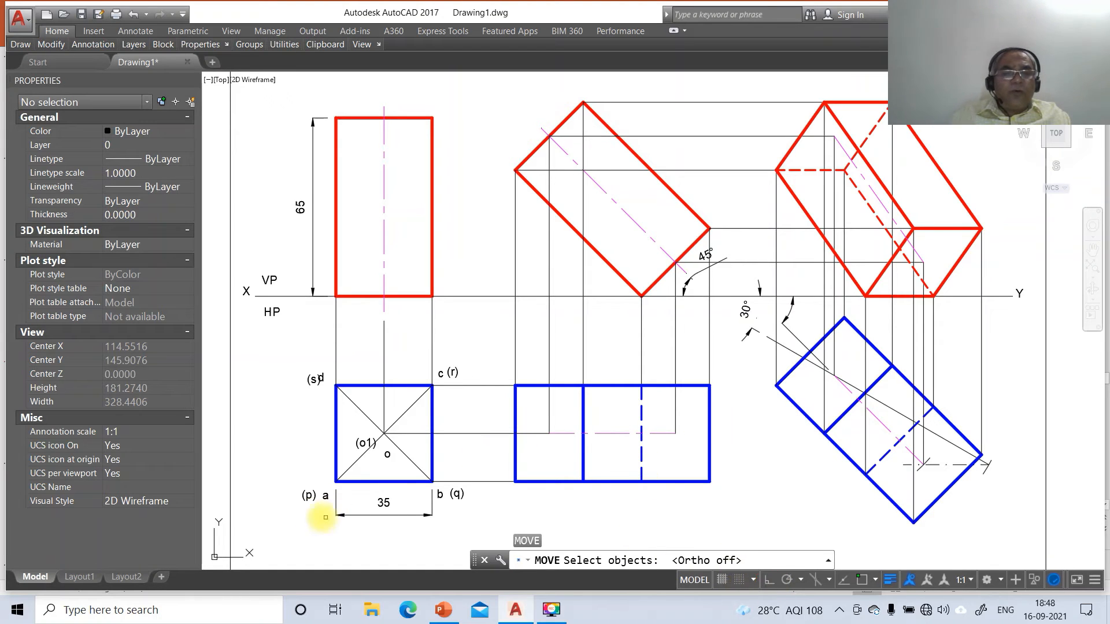
click(317, 496)
key(Return)
click(367, 503)
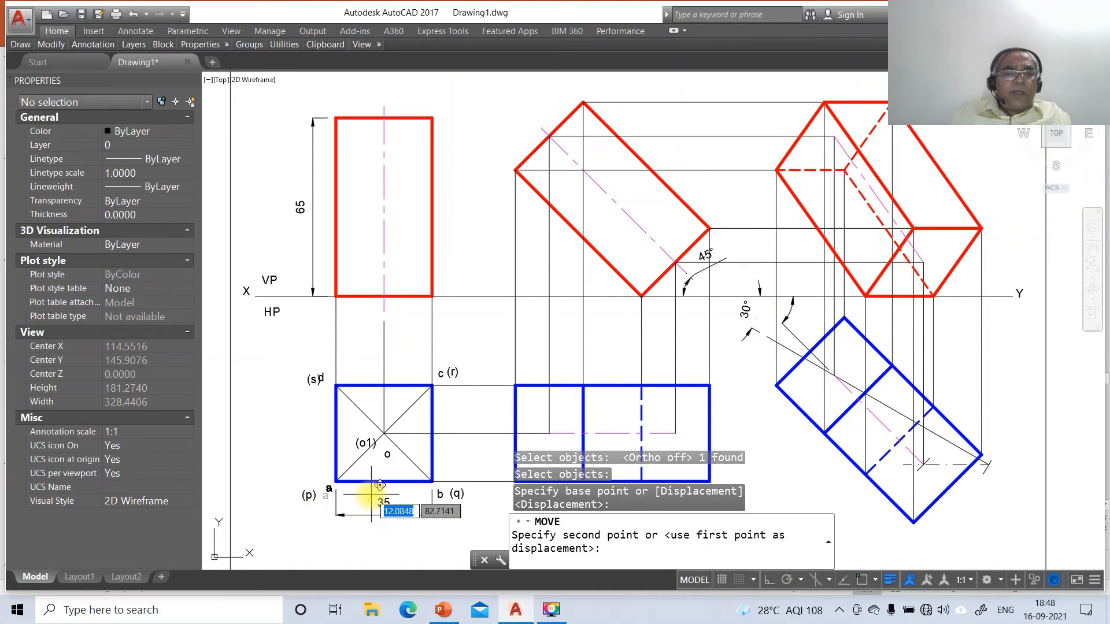
click(371, 494)
key(Return)
click(311, 495)
key(Return)
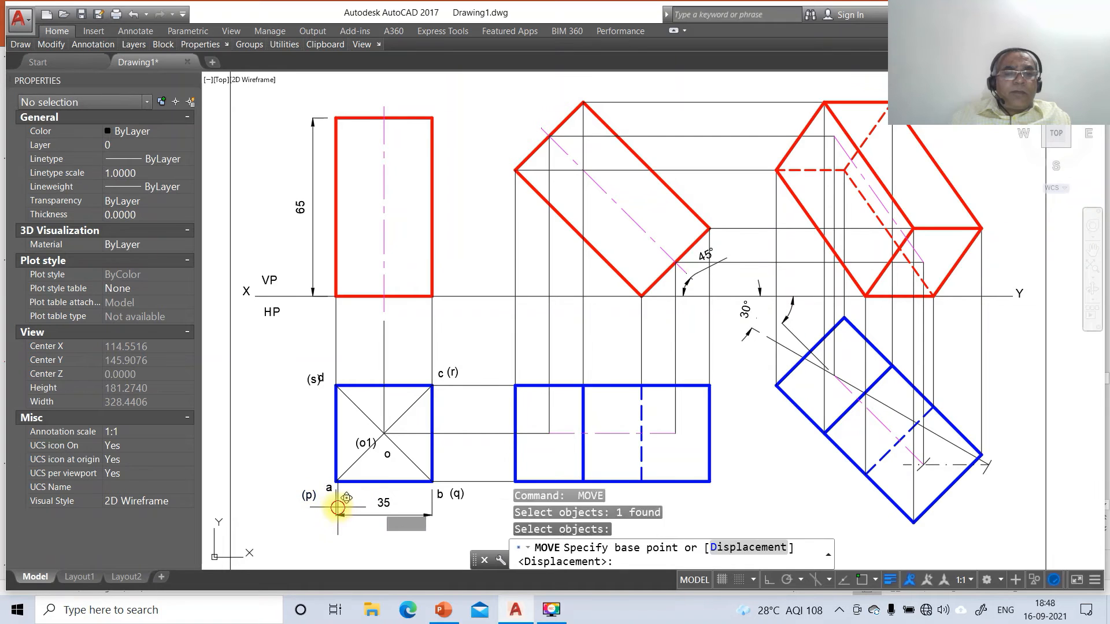
click(336, 507)
click(406, 500)
Move the labels b and (q) closer to the lower-right corner of the first top view
key(Return)
click(442, 493)
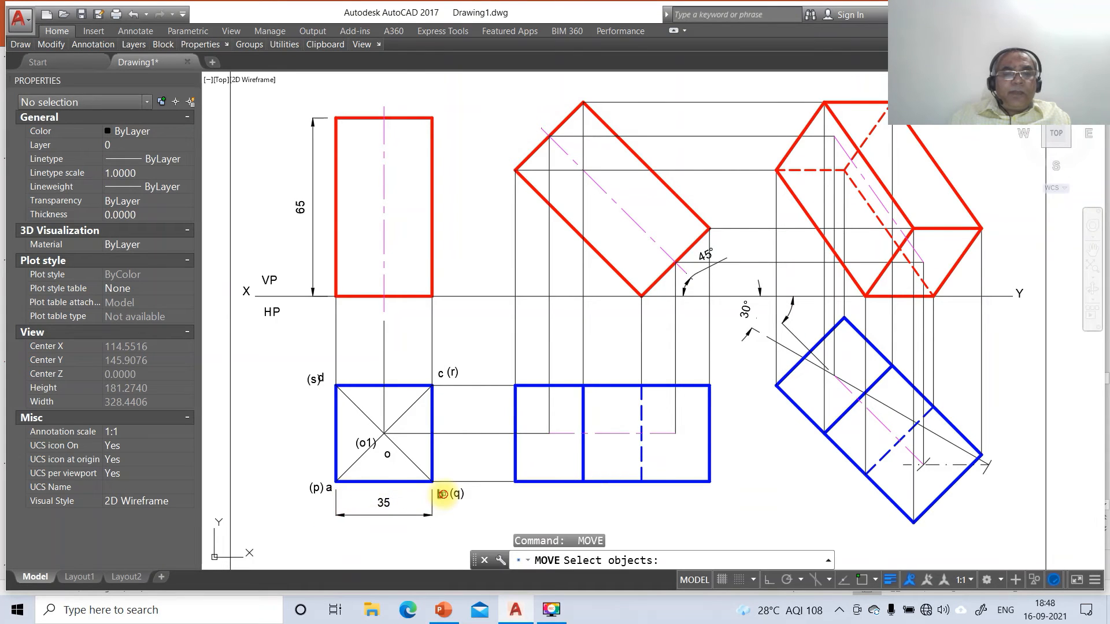
key(Return)
click(453, 511)
click(449, 507)
key(Return)
click(457, 493)
key(Return)
click(460, 502)
click(462, 491)
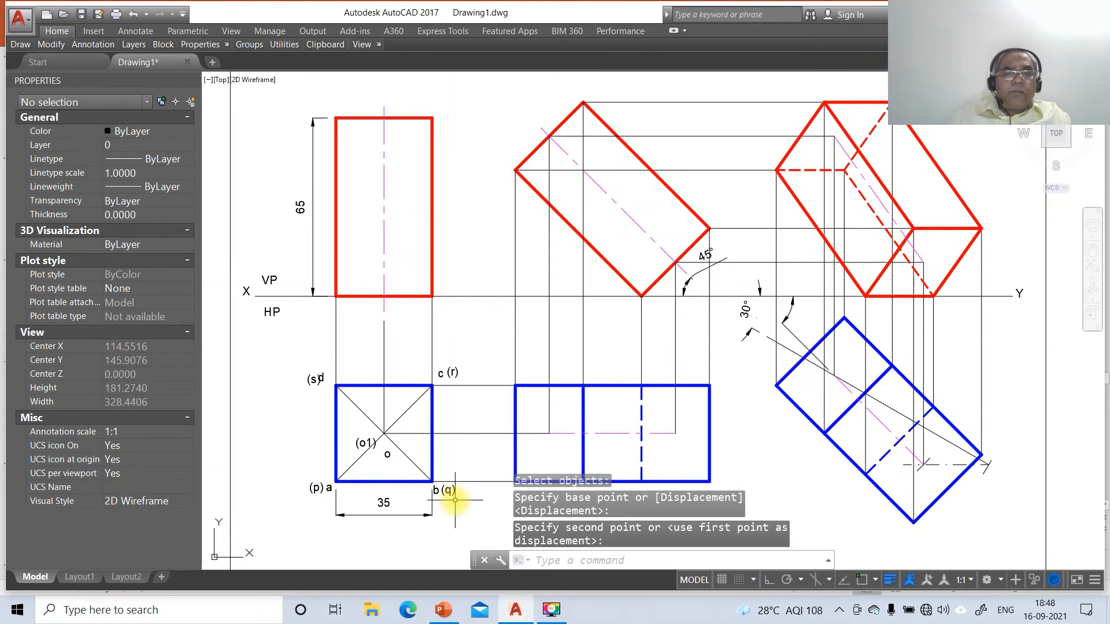
Move the labels c and (r) closer to the upper-right corner of the first top view
key(Return)
click(442, 376)
key(Return)
click(469, 408)
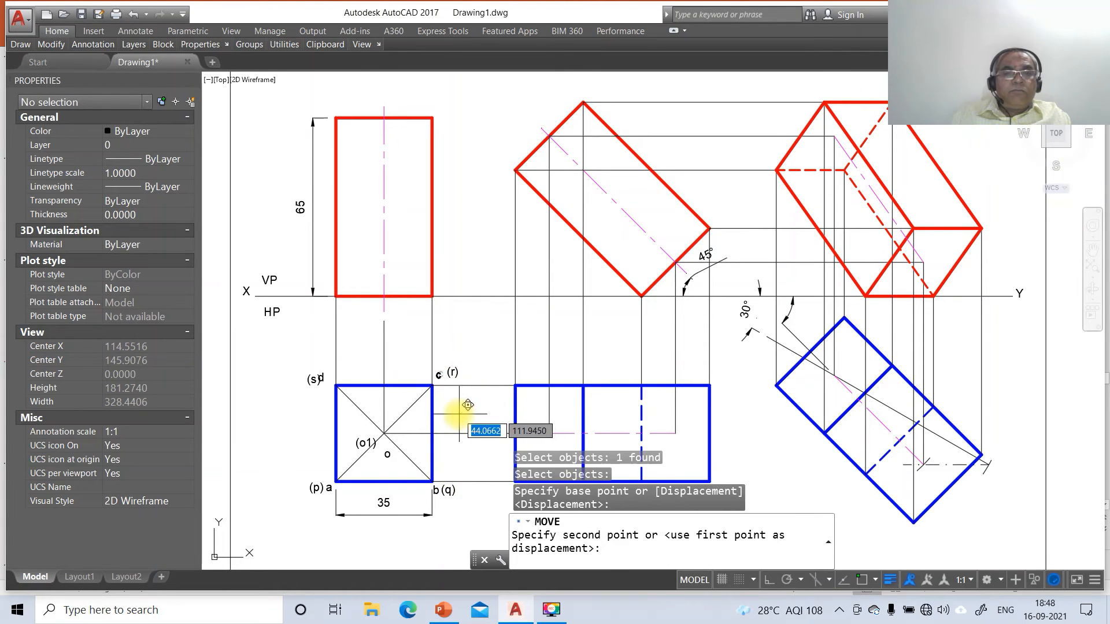
click(465, 408)
key(Return)
click(452, 372)
key(Return)
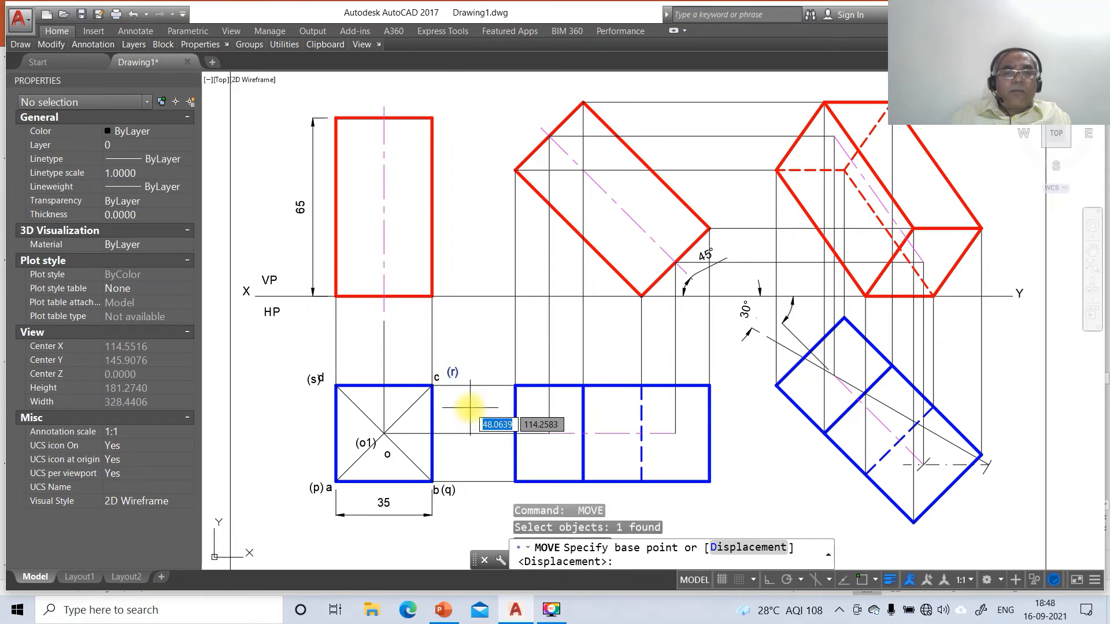
click(469, 408)
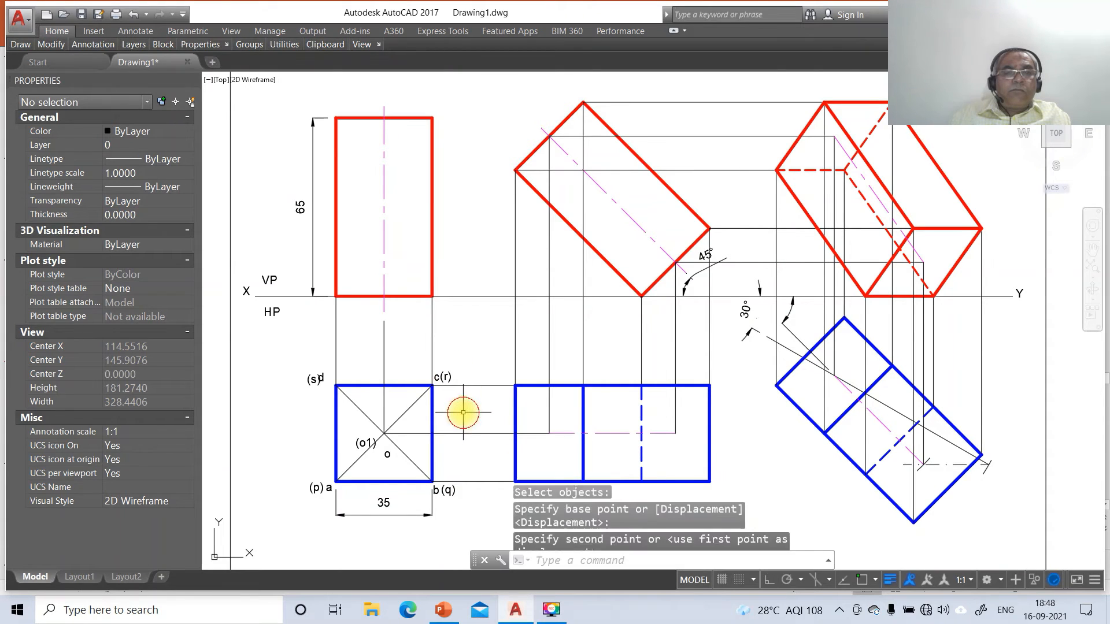
click(471, 403)
Move the label d closer to the first top view's upper-left corner and set (s) just left of d
key(Return)
click(316, 380)
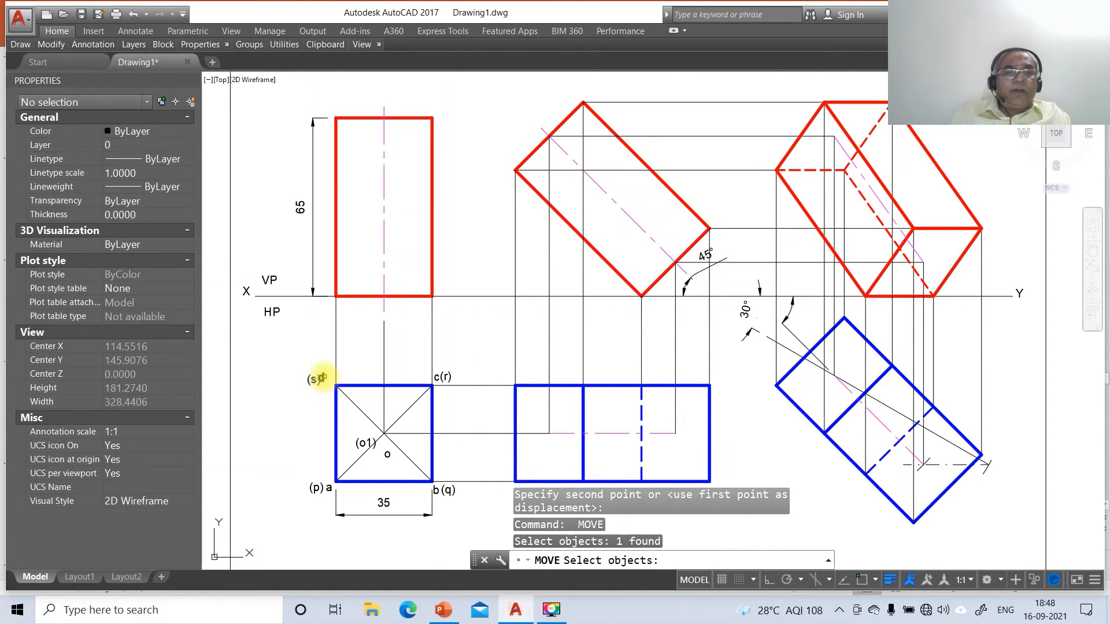
key(Return)
click(330, 413)
click(338, 413)
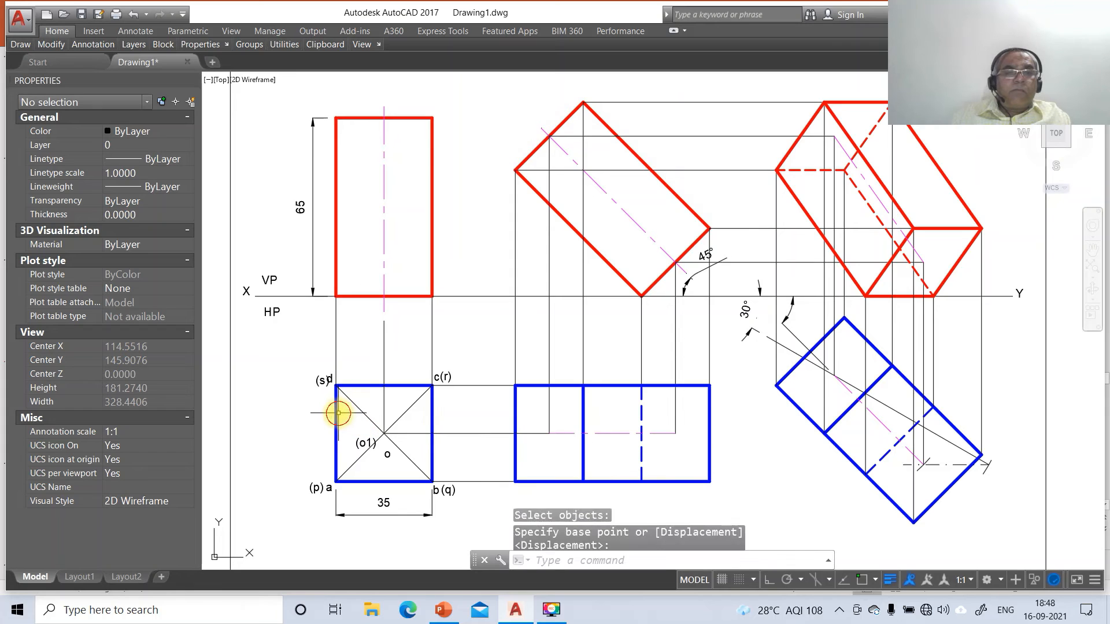
key(Return)
click(319, 379)
key(Return)
click(335, 413)
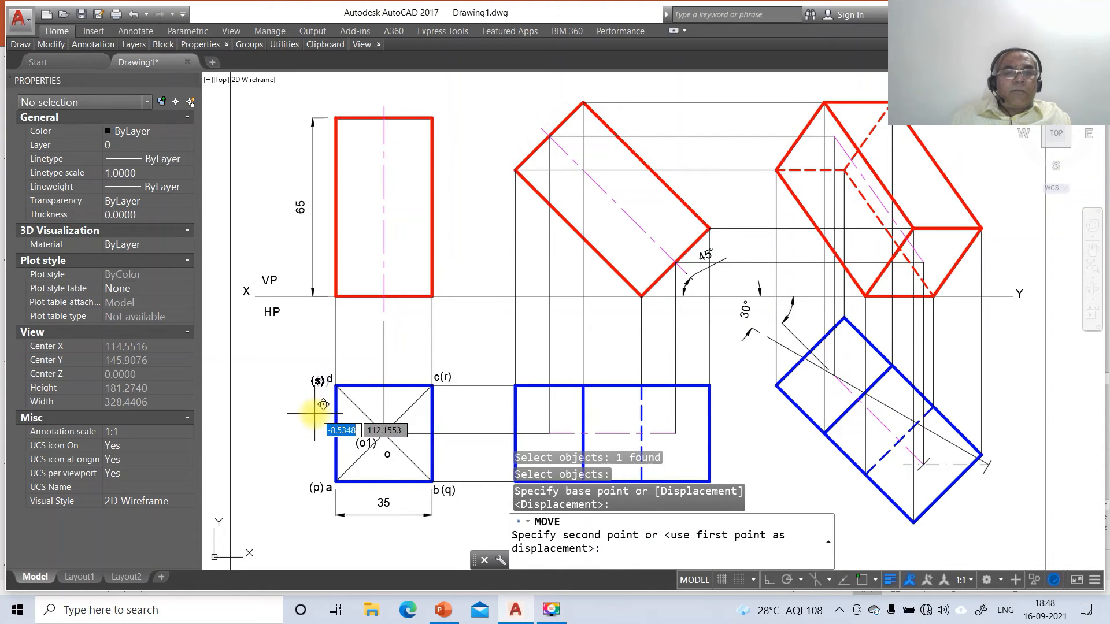
click(315, 412)
Move the label o just below the first top view's centre and (o1) just left of the centre
key(Return)
click(385, 454)
key(Return)
click(385, 454)
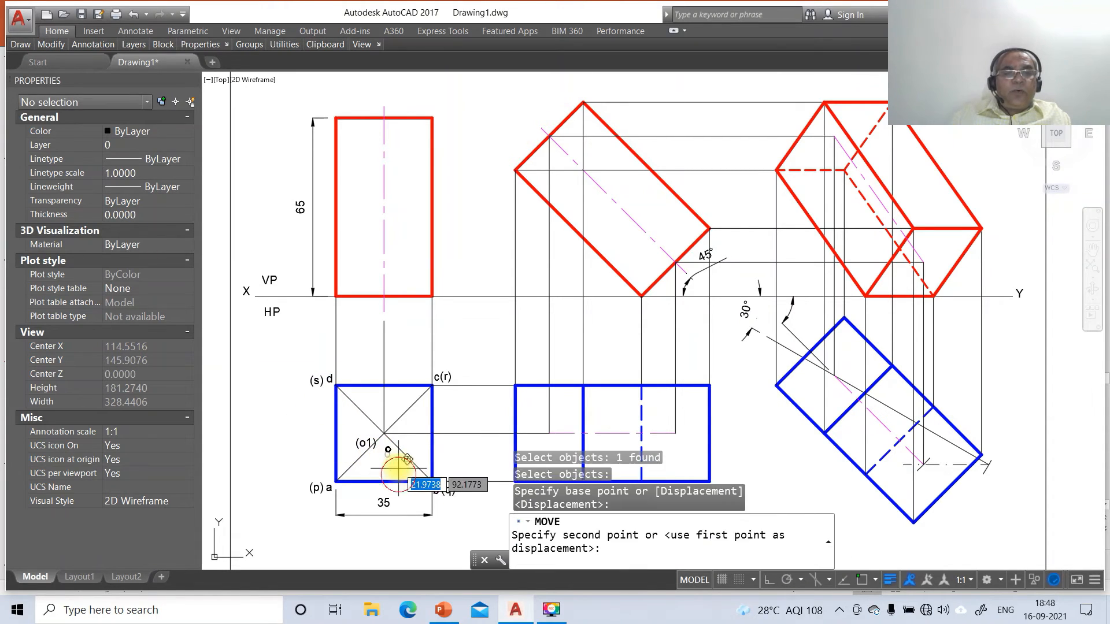
click(384, 442)
key(Return)
click(367, 443)
key(Return)
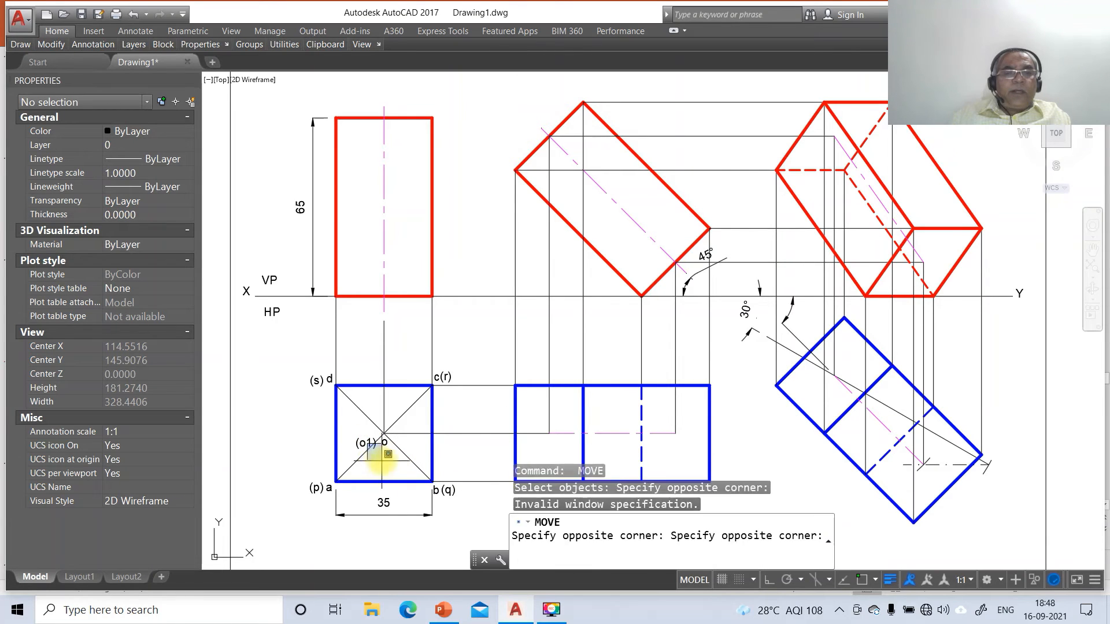
click(383, 459)
click(364, 446)
key(Return)
click(380, 482)
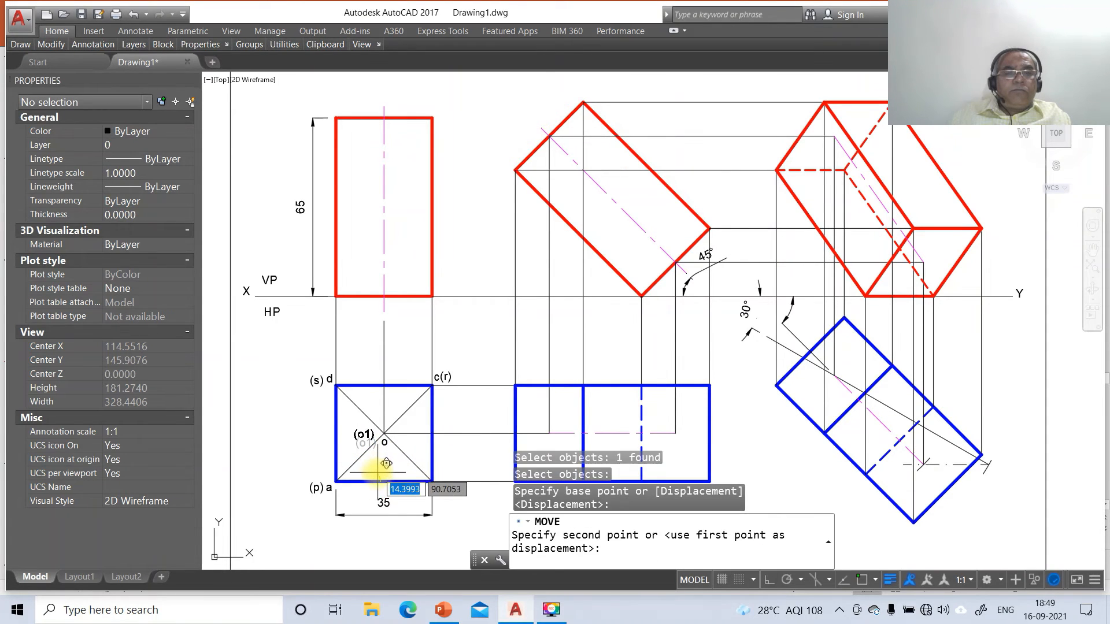
click(384, 462)
Label the first front view's top edge a' (d') and b' (c') at its corners and (o') at the axis, in single-line text of height 3
text(dt)
key(Return)
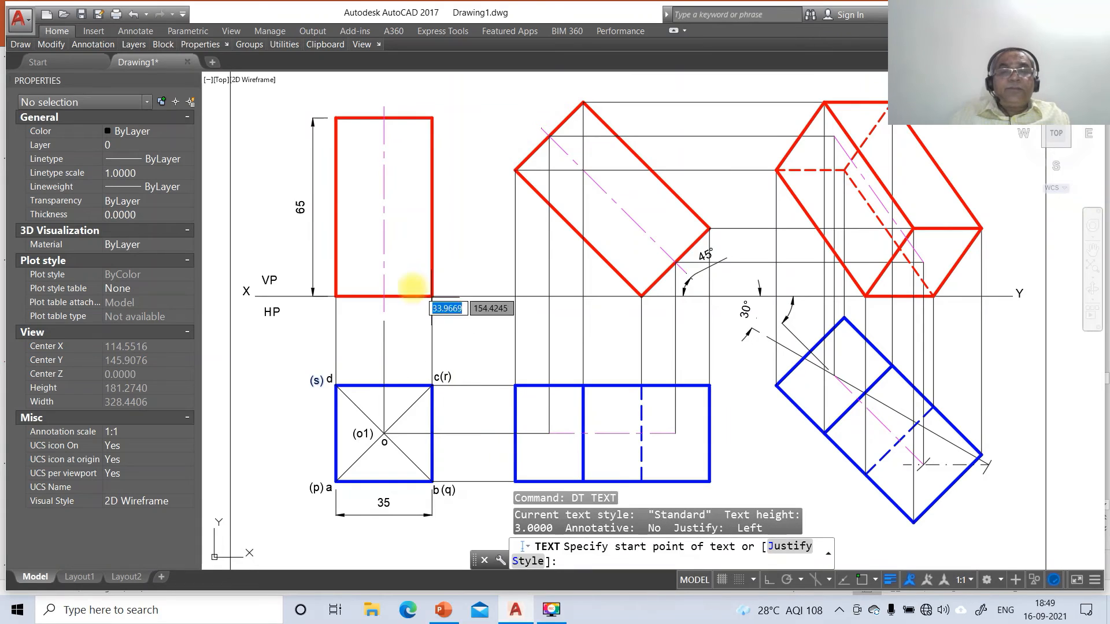
click(328, 113)
key(Return)
key(Return)
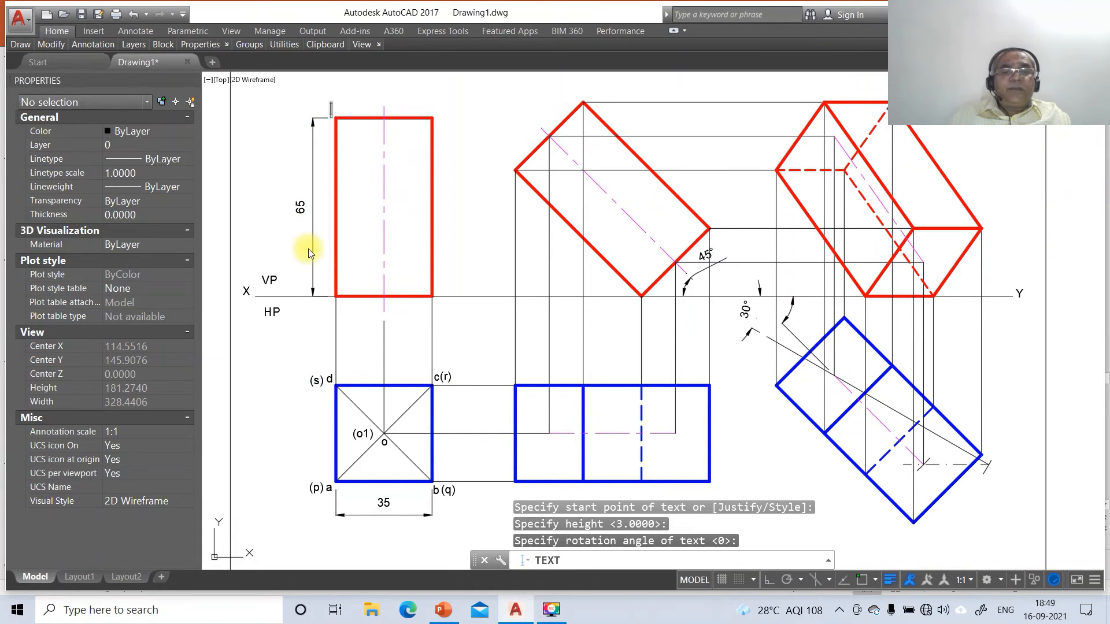
text(a')
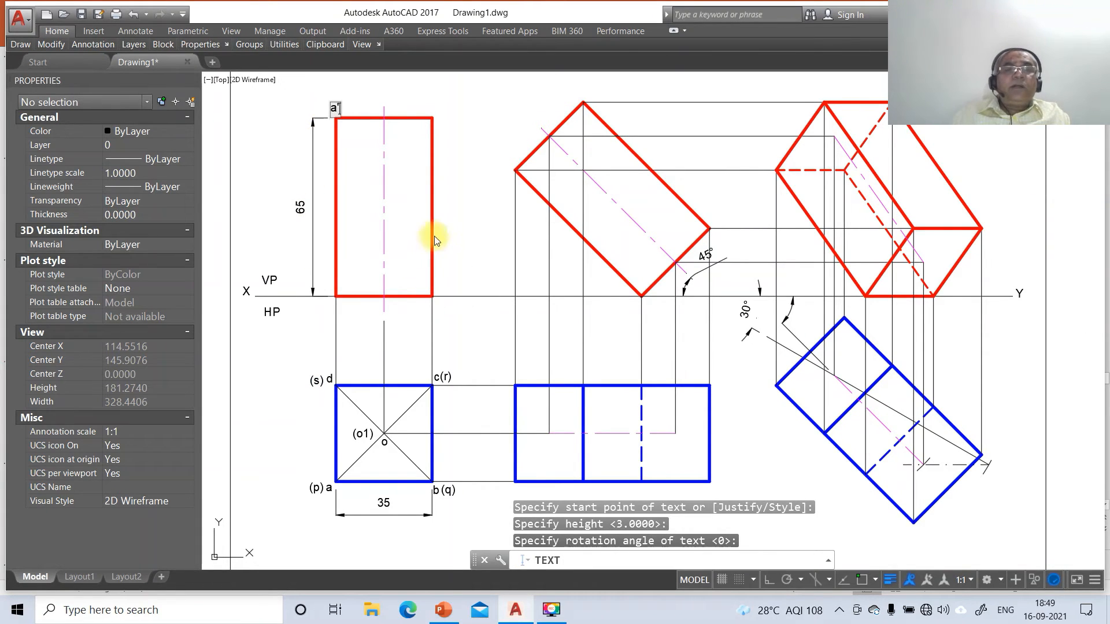
click(433, 107)
text(b')
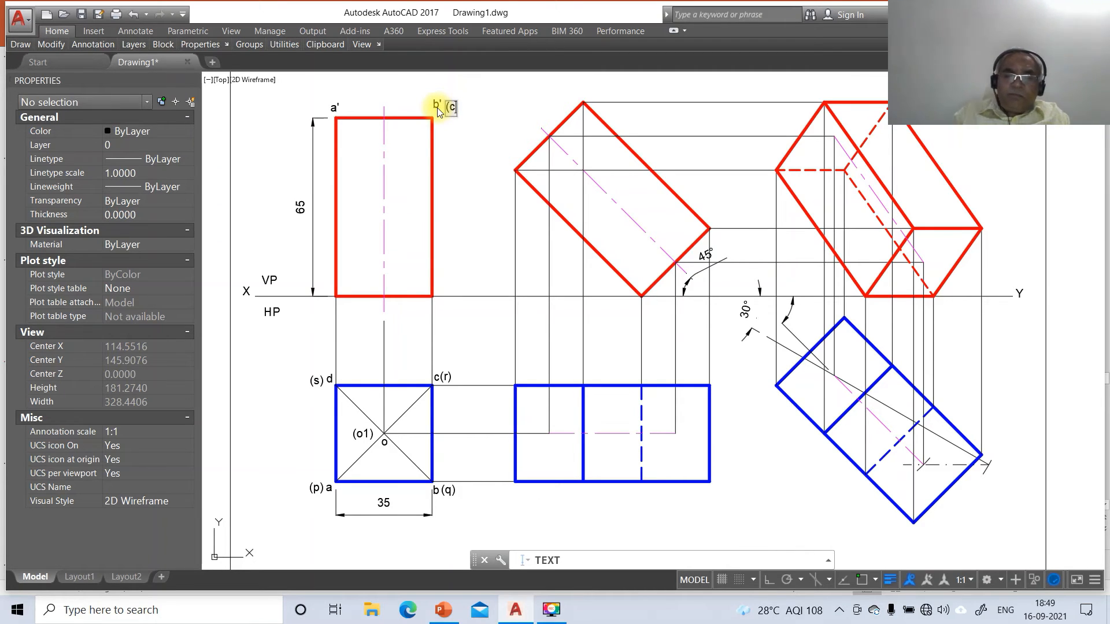
click(344, 111)
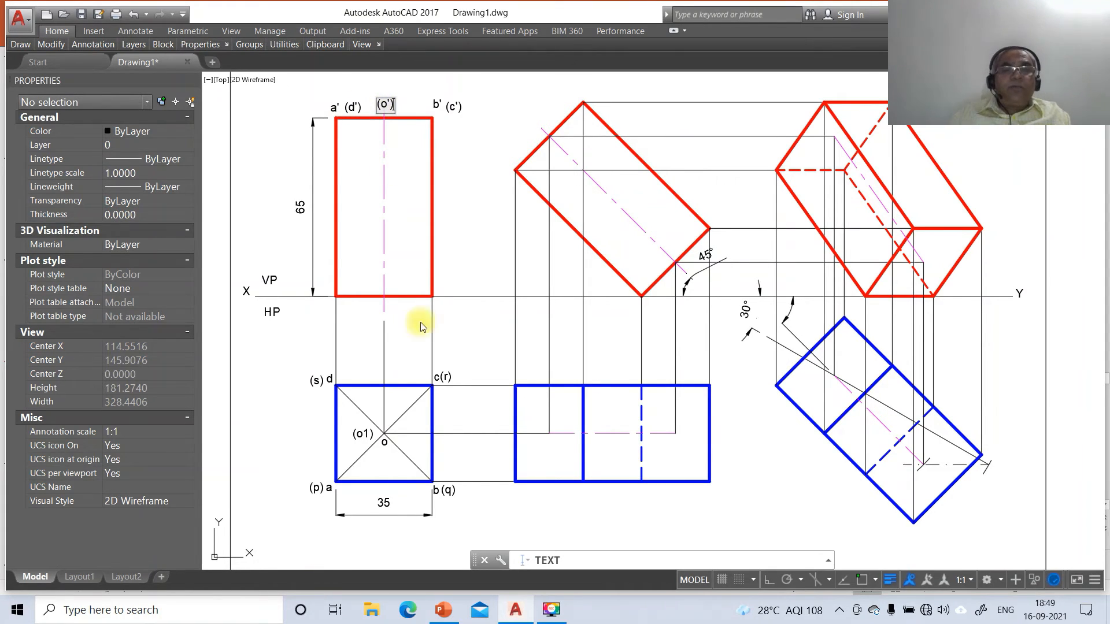
Label the first front view's base p' (s') and q' (r') at its corners and (o1') beside the axis
click(323, 323)
text(p')
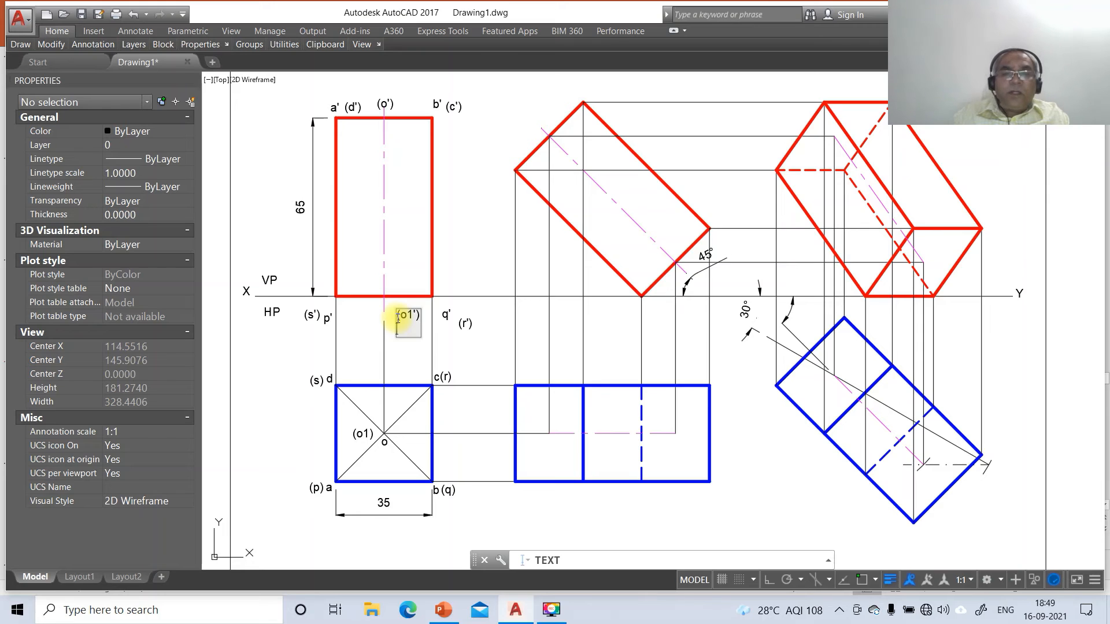
key(Return)
key(Return)
Move the label X down onto the XY line, right at the line's starting end
text(m)
key(Return)
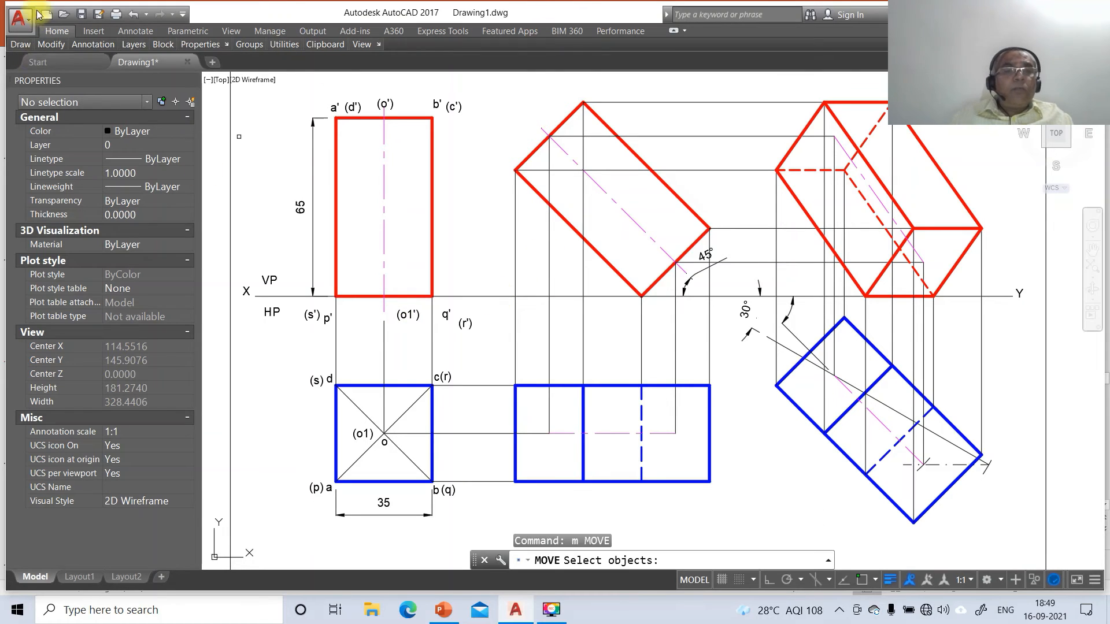
click(246, 289)
key(Return)
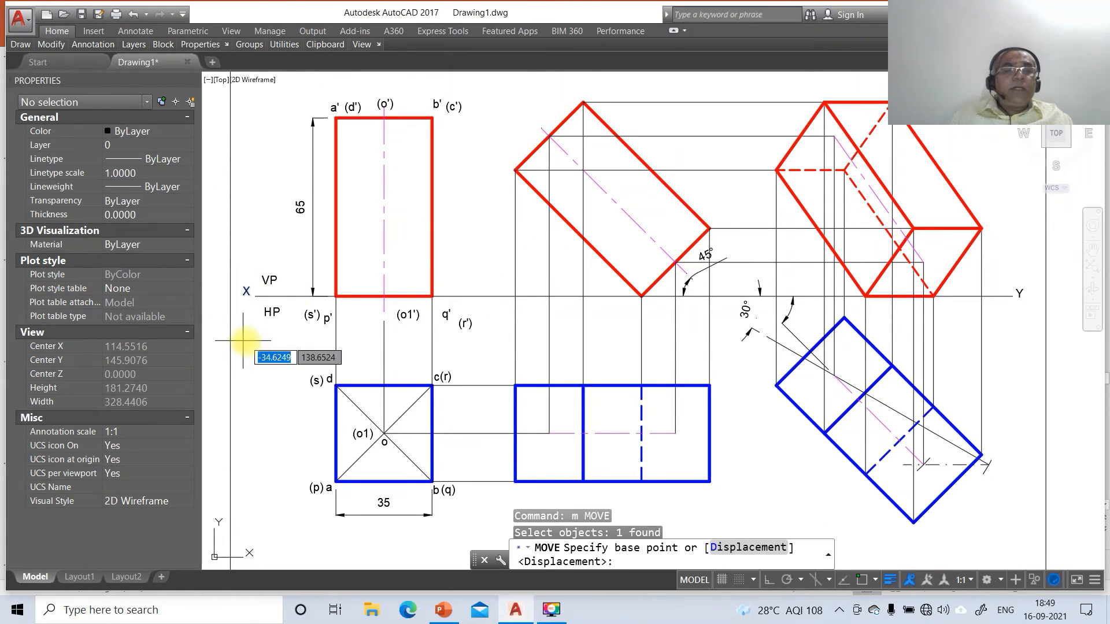
click(247, 291)
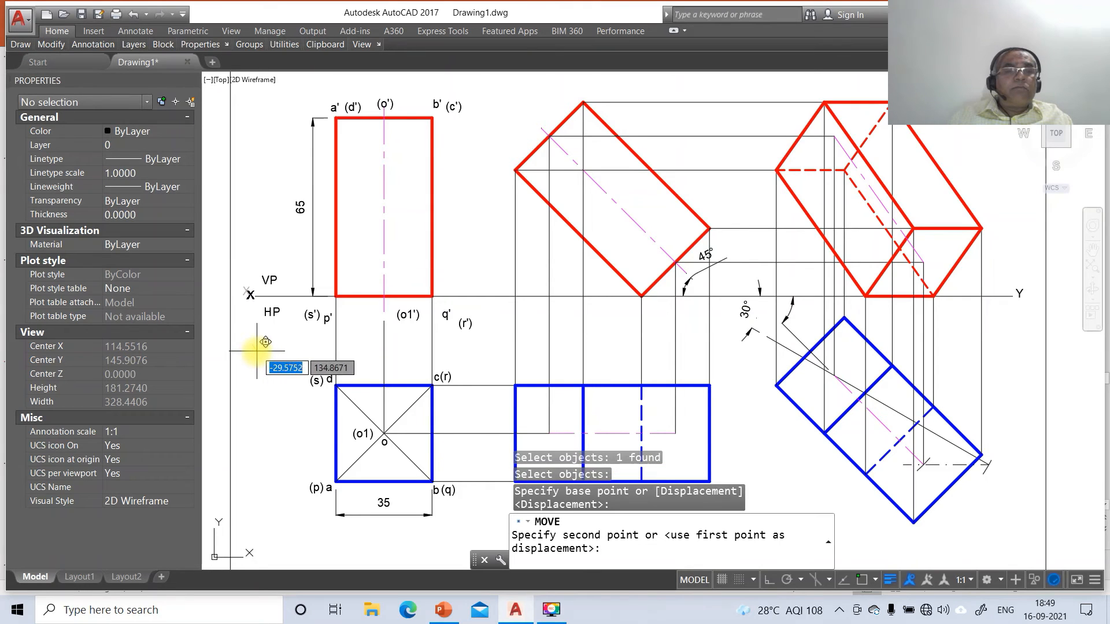
click(255, 347)
Move the labels VP and HP close to the XY line, VP just above it and HP just below it
key(Return)
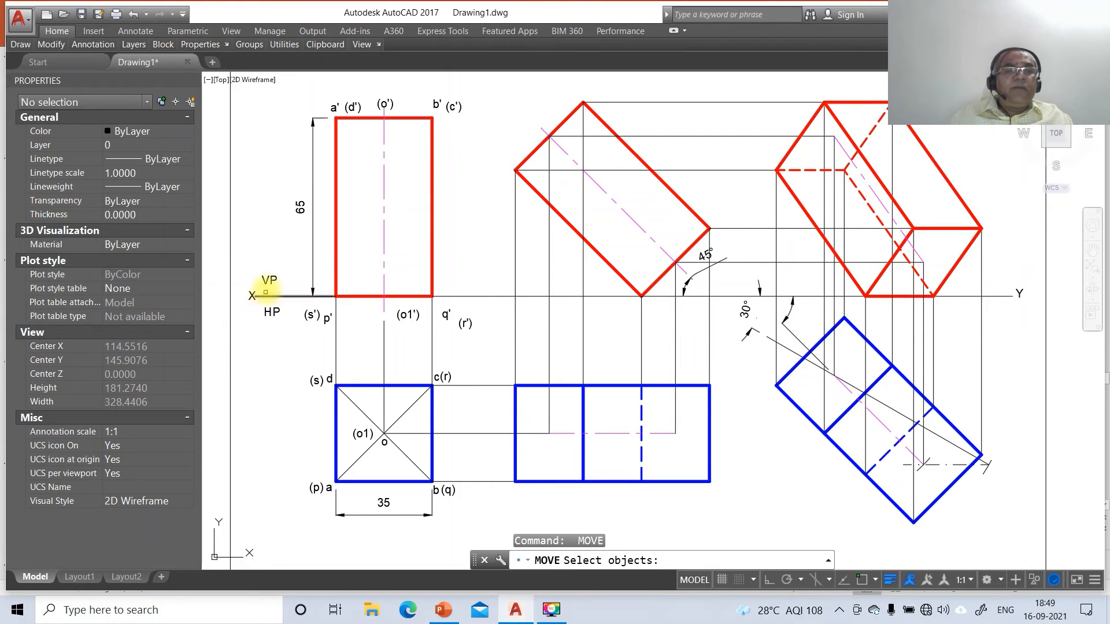
click(269, 281)
key(Return)
click(279, 321)
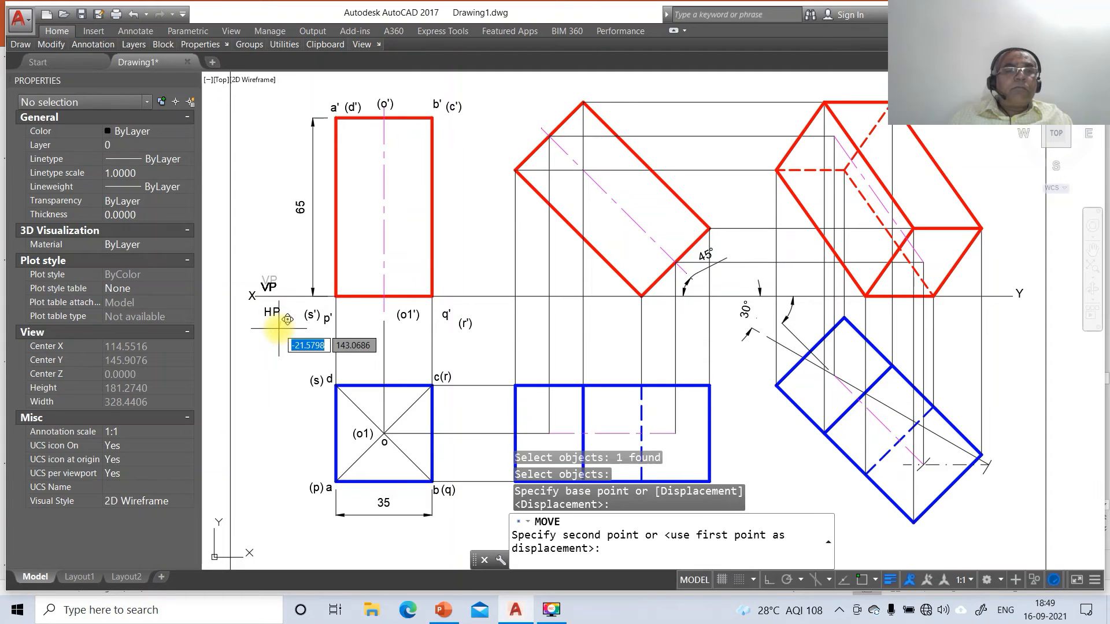
click(278, 330)
key(Return)
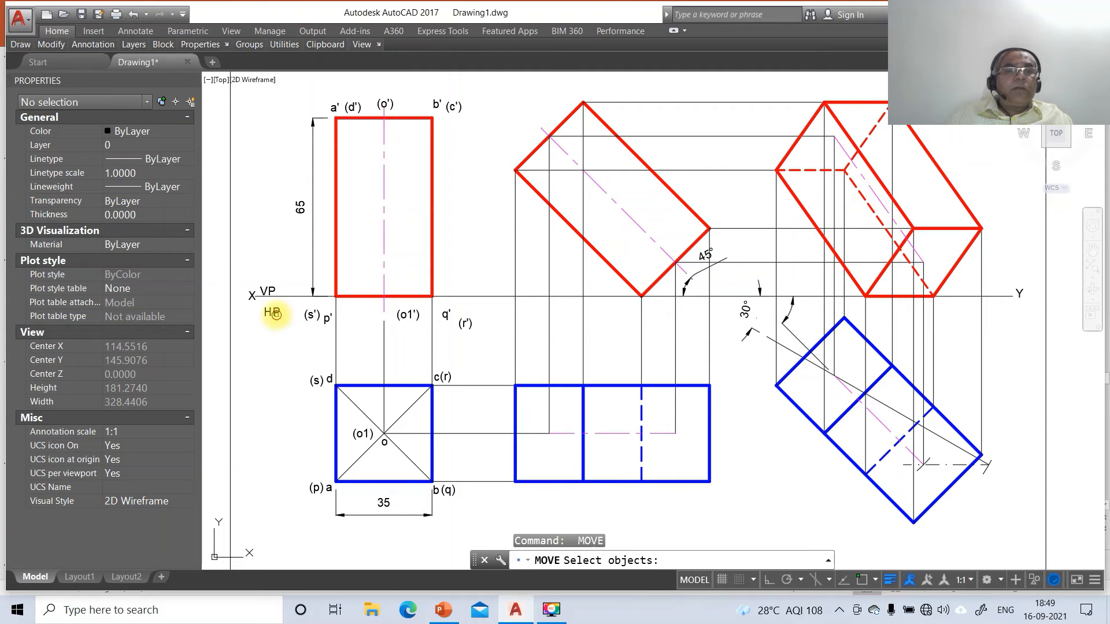
click(281, 308)
click(257, 326)
key(Return)
click(272, 344)
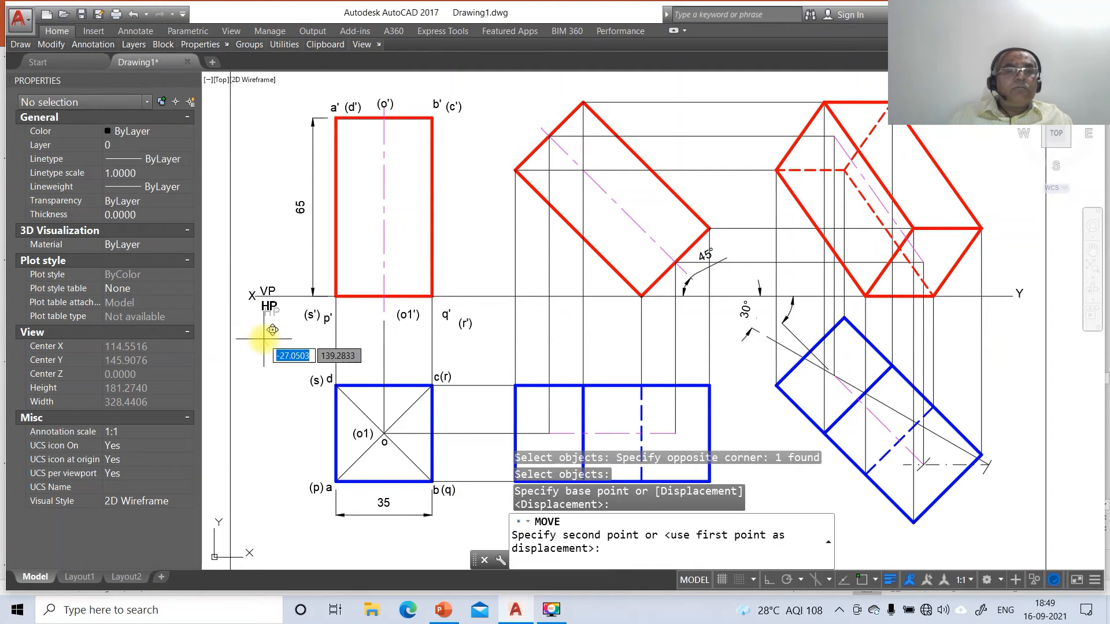
click(267, 336)
Move the label o closer to the first top view's centre and place (o1) directly below o
key(Return)
click(386, 443)
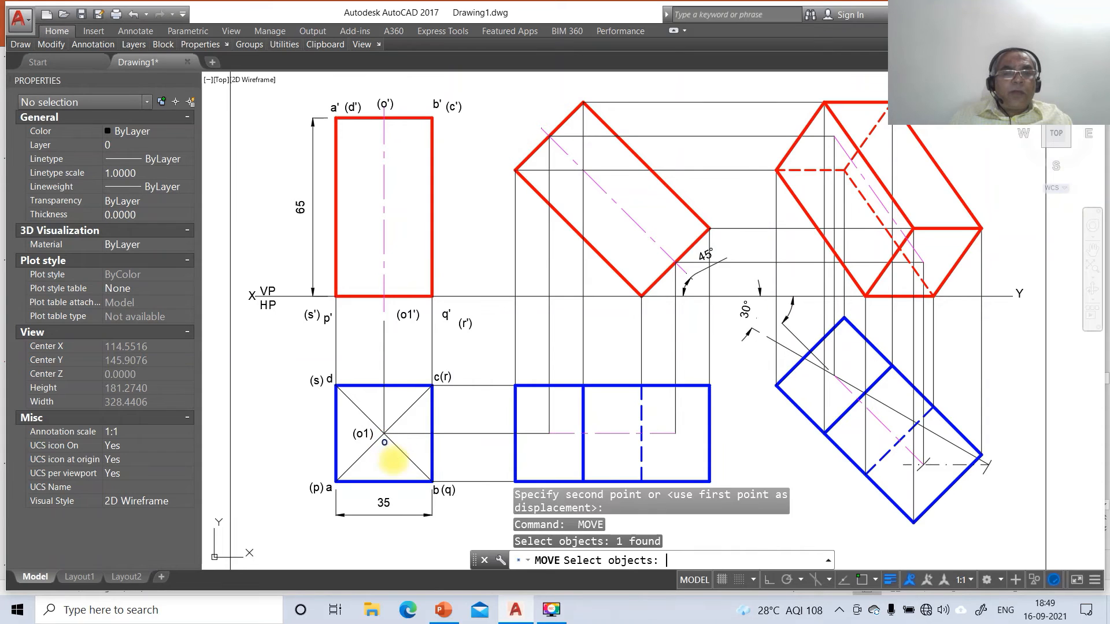
key(Return)
click(386, 442)
click(383, 439)
key(Return)
click(364, 438)
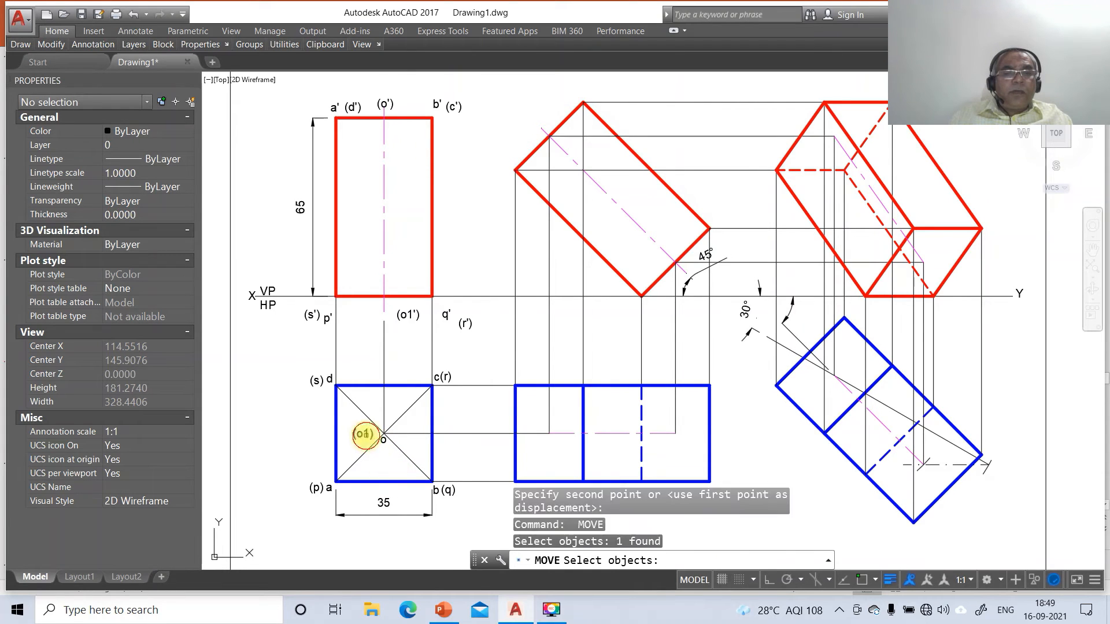
key(Return)
click(375, 459)
click(395, 478)
Nudge the labels a and (p) up so they sit side by side at the first top view's lower-left corner
key(Return)
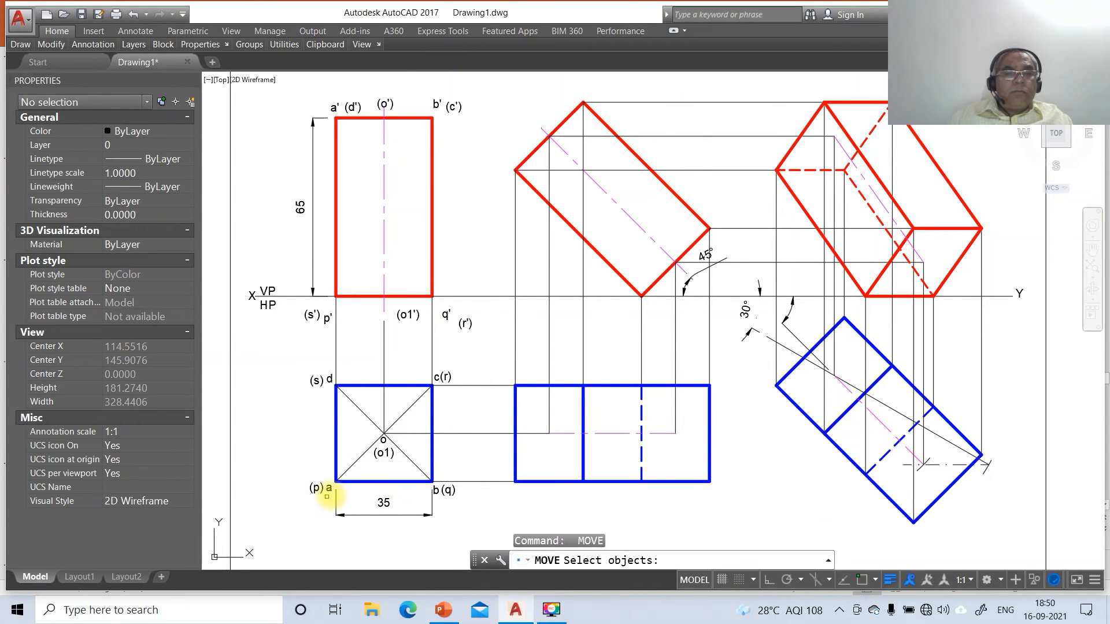
click(329, 488)
key(Return)
click(355, 483)
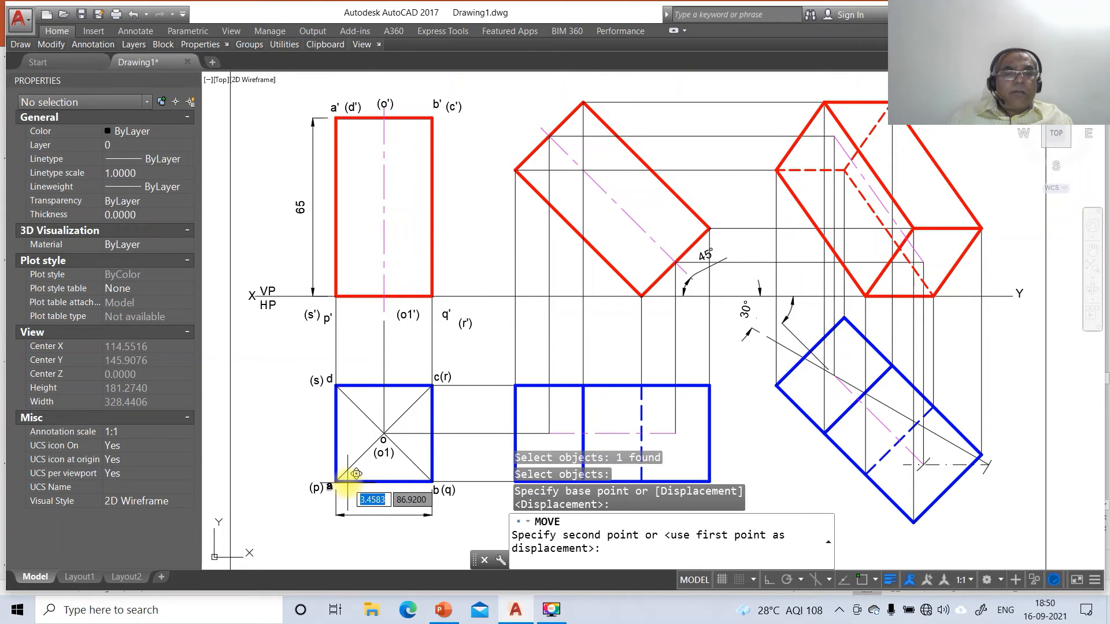
click(347, 482)
key(Return)
click(315, 490)
key(Return)
click(333, 492)
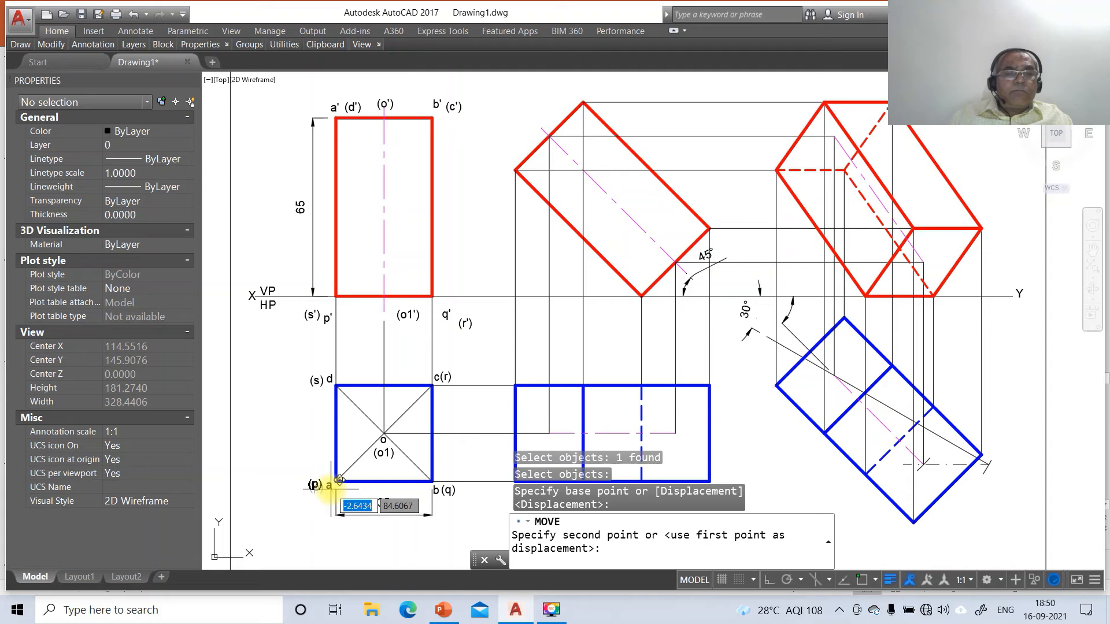
click(339, 480)
Move the labels b and (q) just above the projection line at the first top view's lower-right corner, side by side
key(Return)
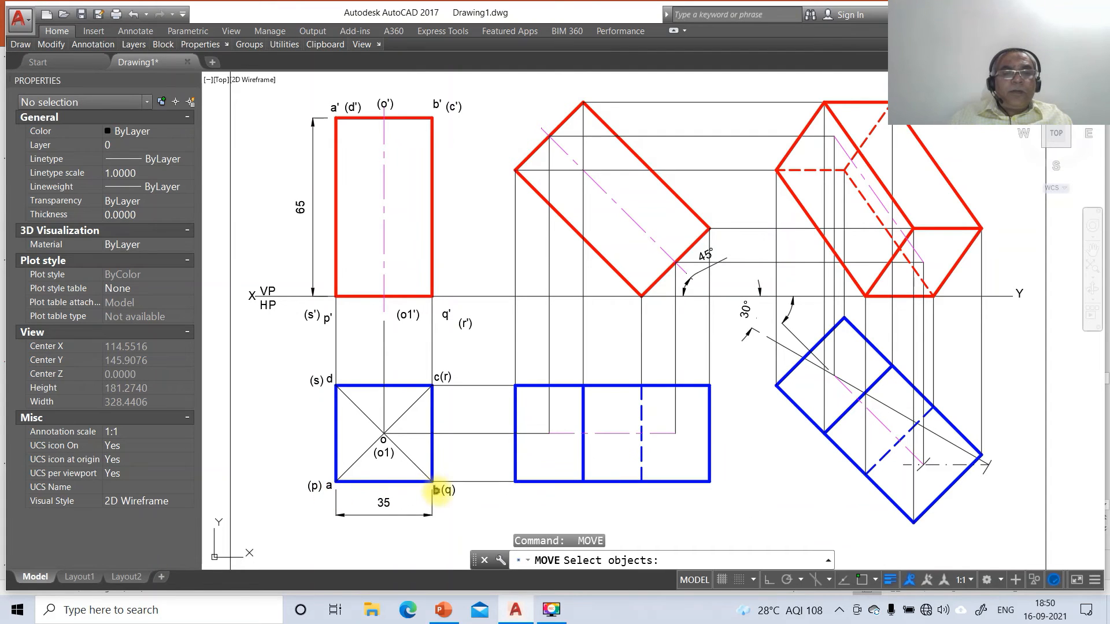
click(438, 492)
key(Return)
click(445, 499)
click(449, 481)
key(Return)
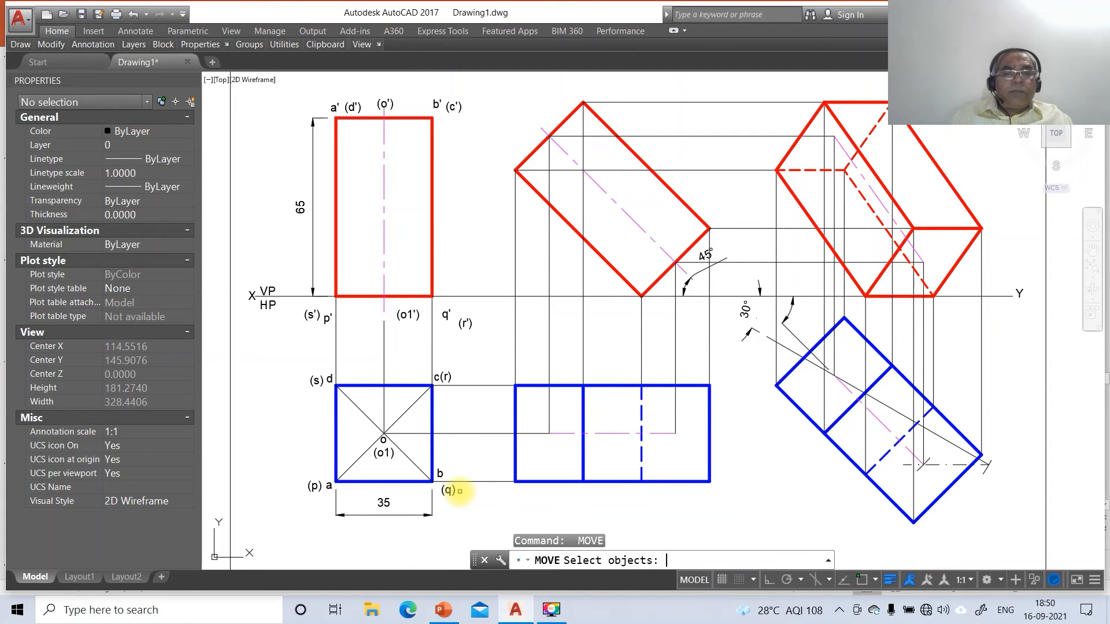
click(449, 490)
key(Return)
click(456, 491)
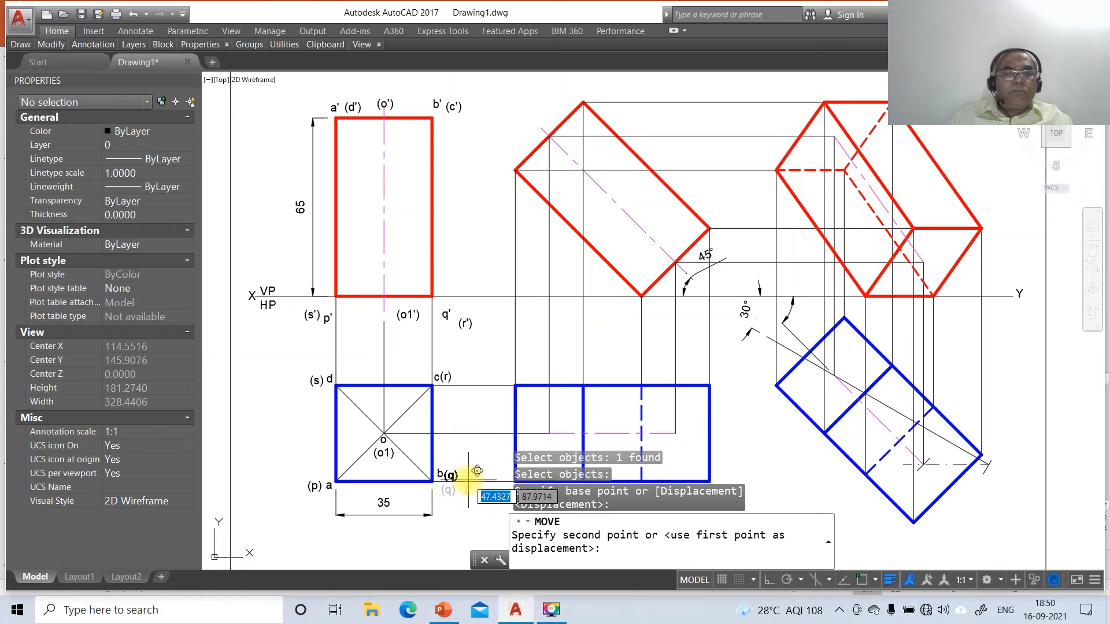
click(469, 473)
Move c above the first top view's upper-right corner, left of the projector, and set (r) just right of the projector
key(Return)
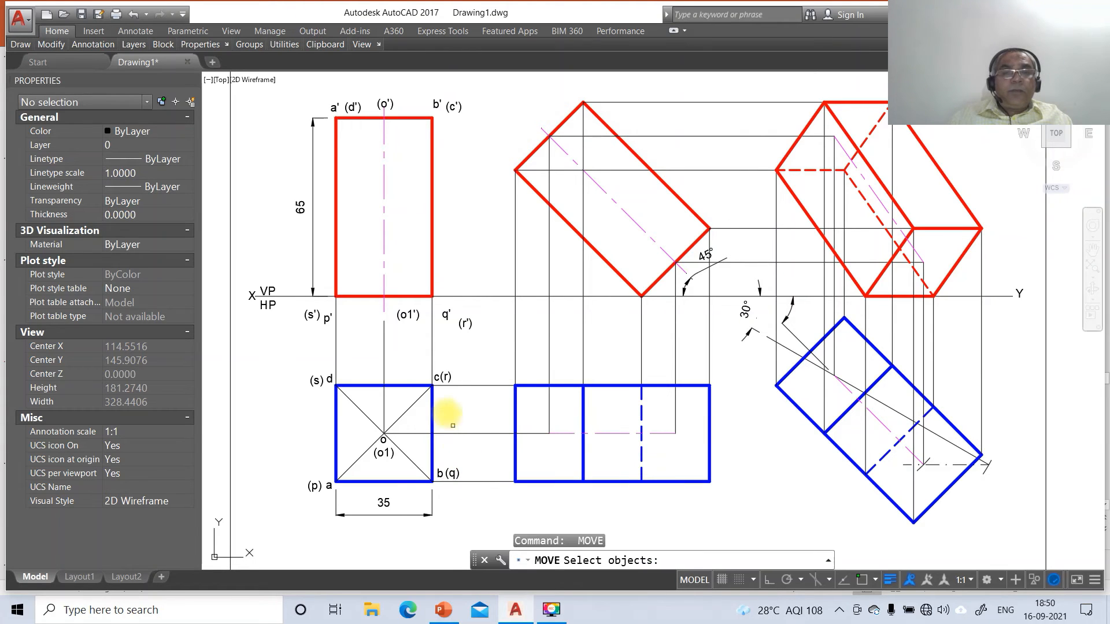
click(440, 378)
key(Return)
click(463, 412)
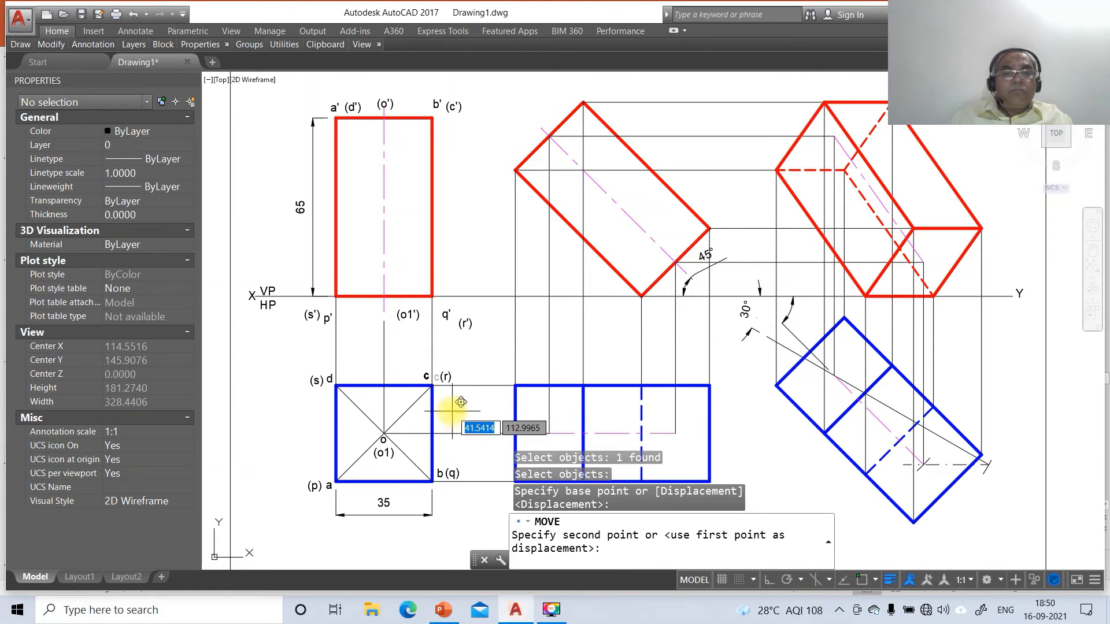
click(461, 401)
key(Return)
click(445, 377)
key(Return)
click(459, 412)
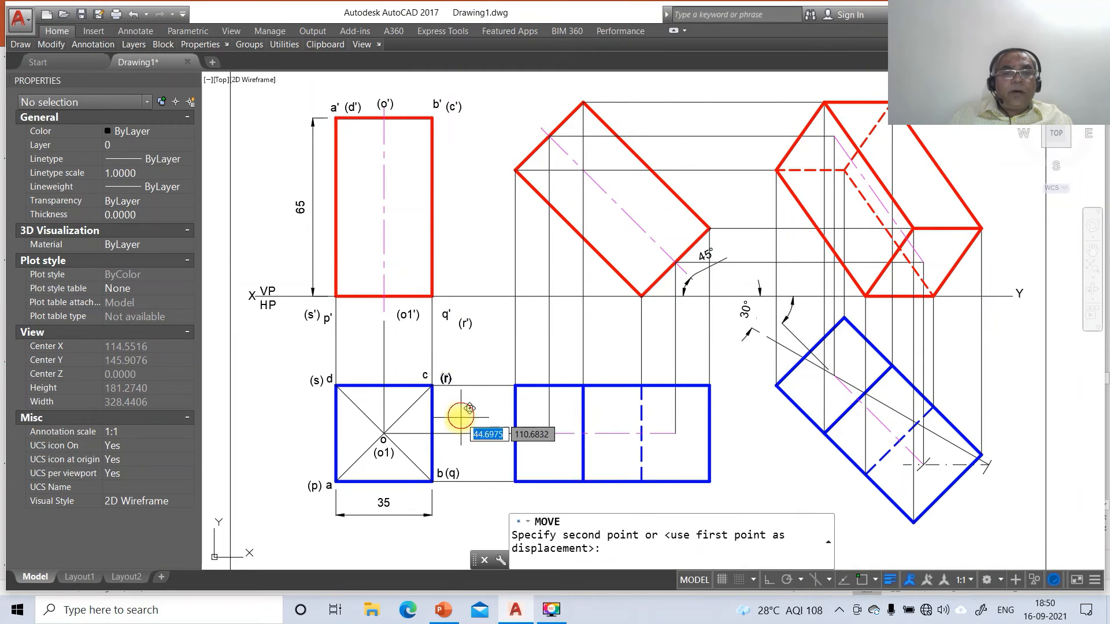
click(458, 411)
Move d above the first top view's upper-left corner, right of the projector, and set (s) just left of the projector
key(Return)
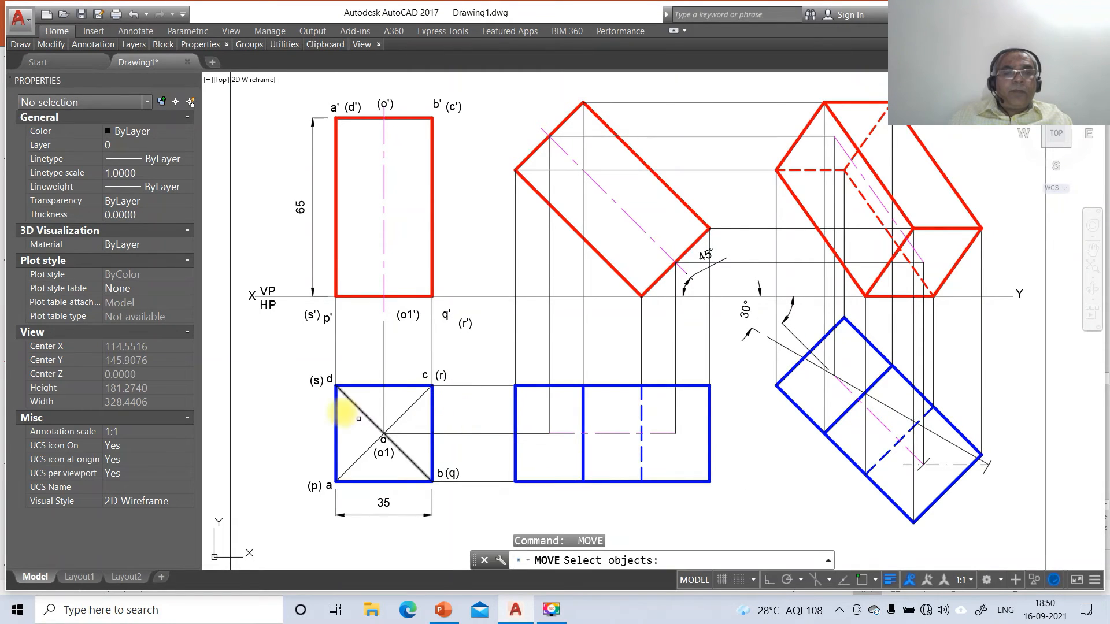
click(330, 381)
key(Return)
click(341, 404)
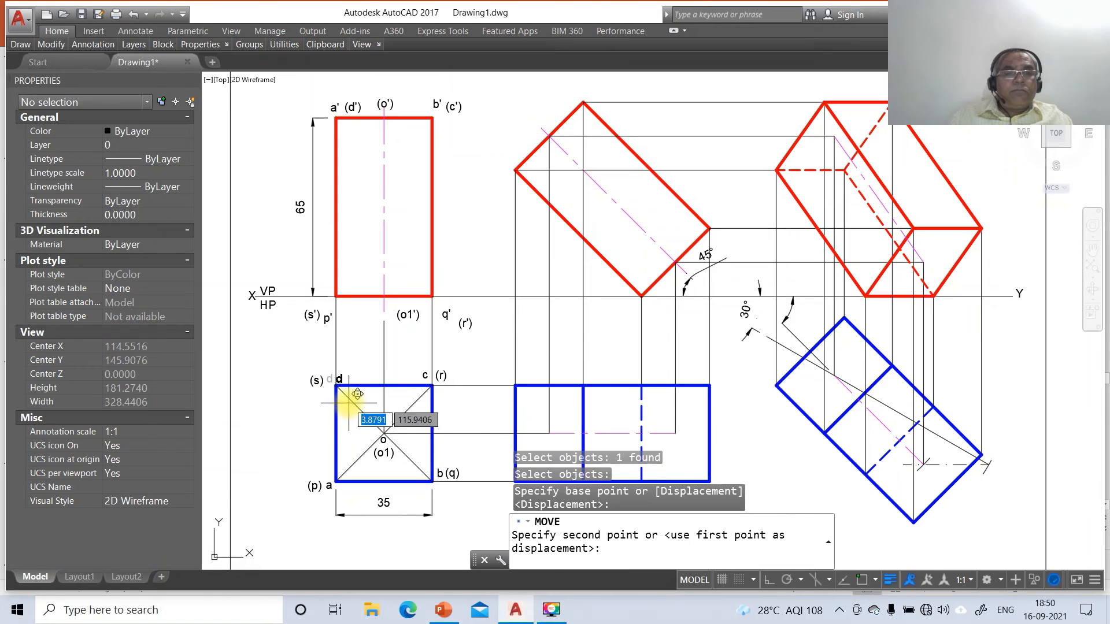
key(Return)
click(316, 381)
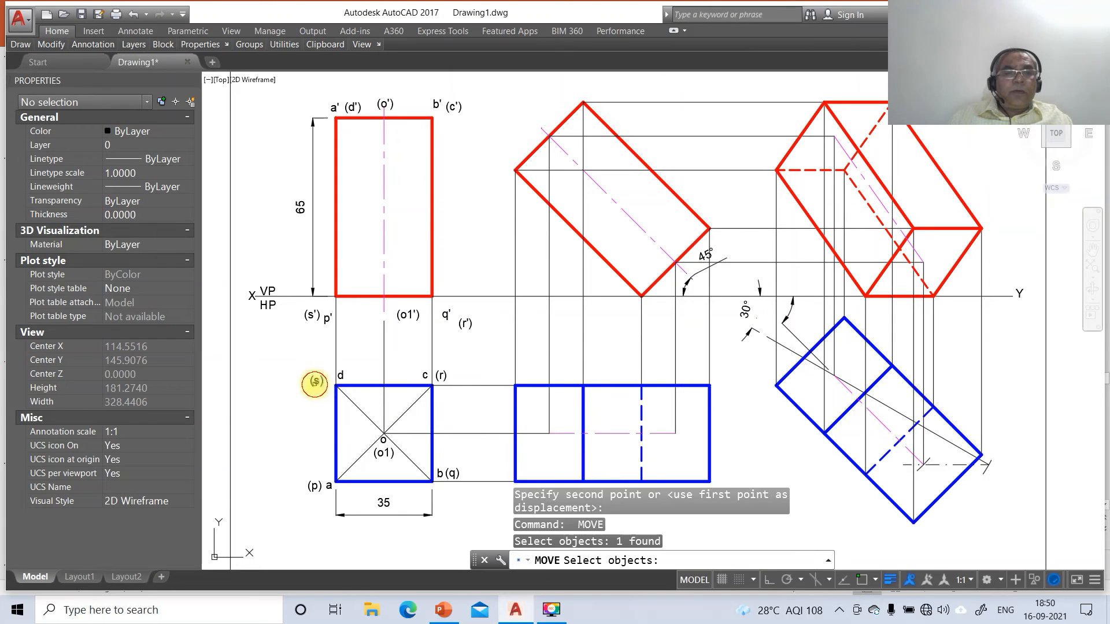
key(Return)
click(324, 406)
click(334, 399)
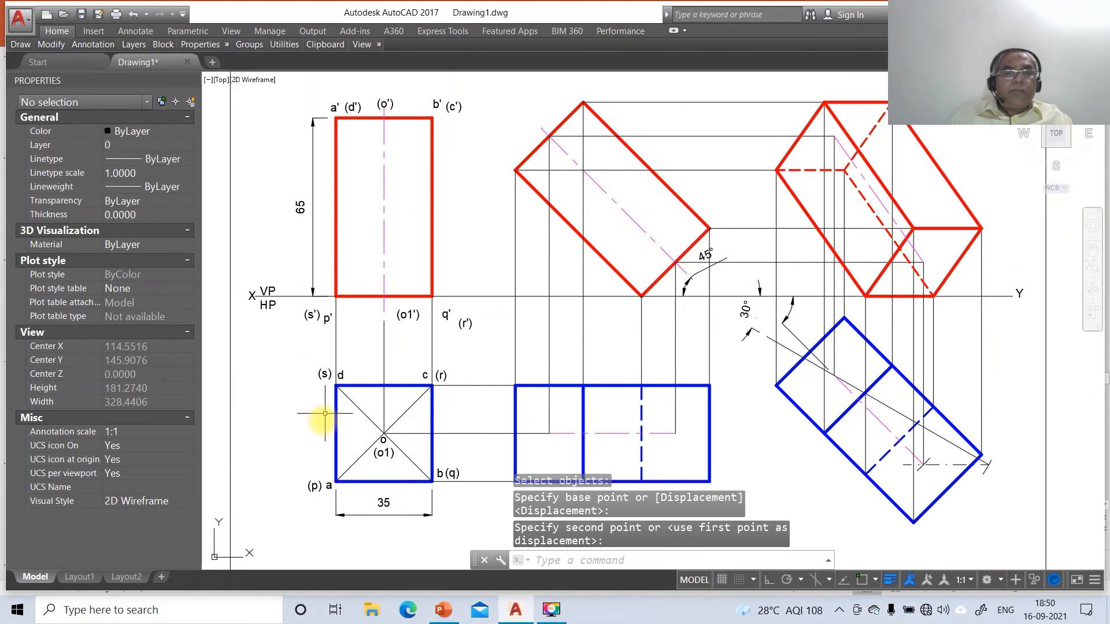
Move the labels p' and (s') up just below the XY line, side by side at the first front view's lower-left corner
key(Return)
click(334, 318)
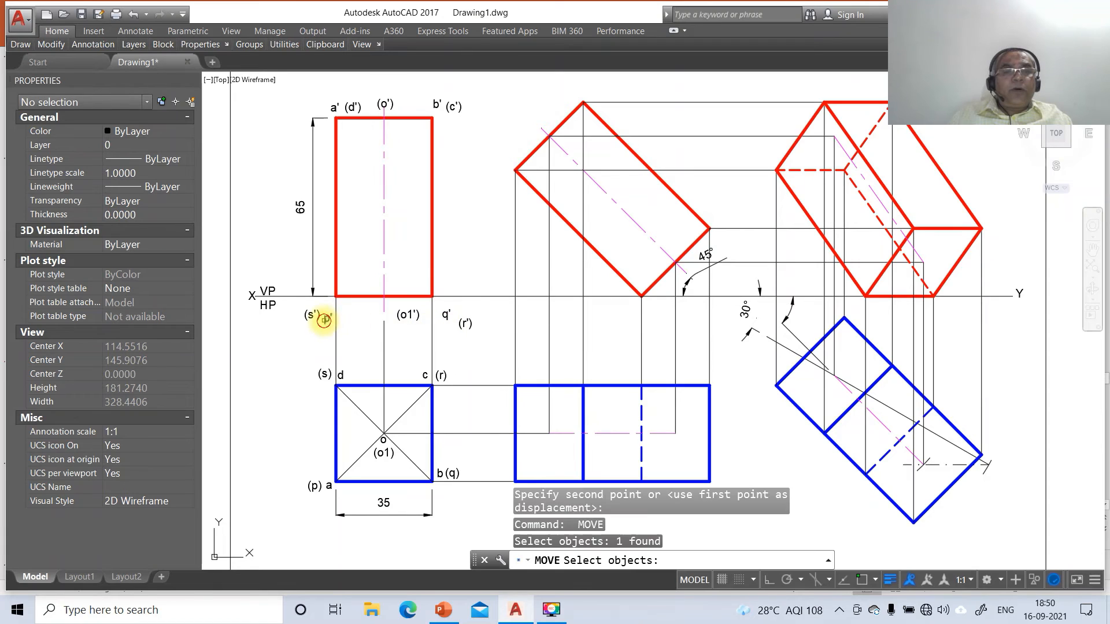
key(Return)
click(362, 320)
click(361, 308)
key(Return)
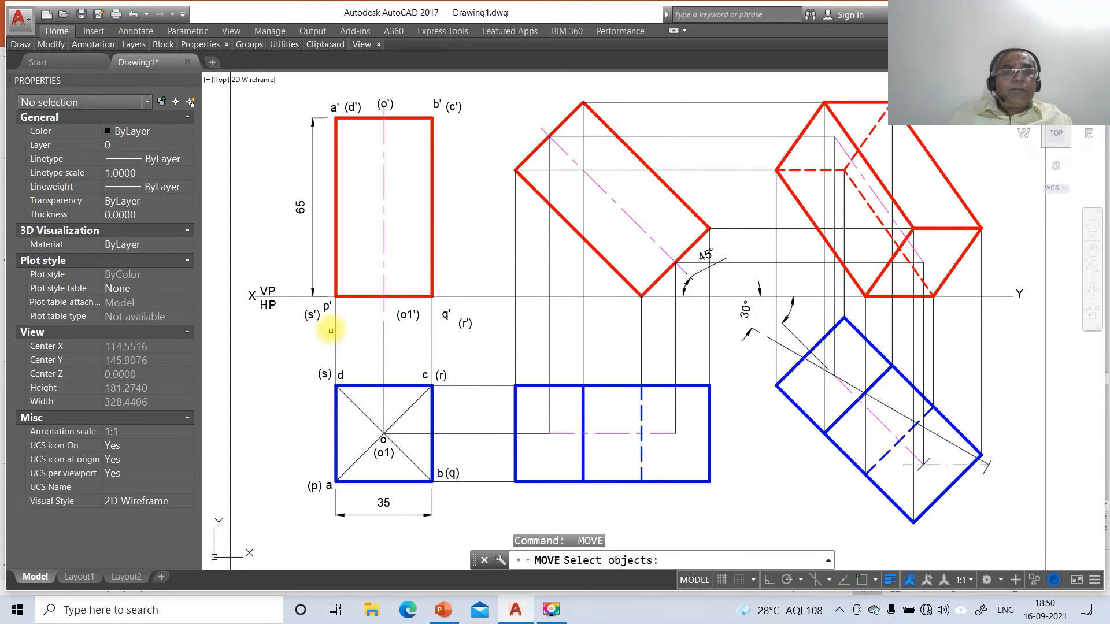
click(315, 318)
key(Return)
click(338, 344)
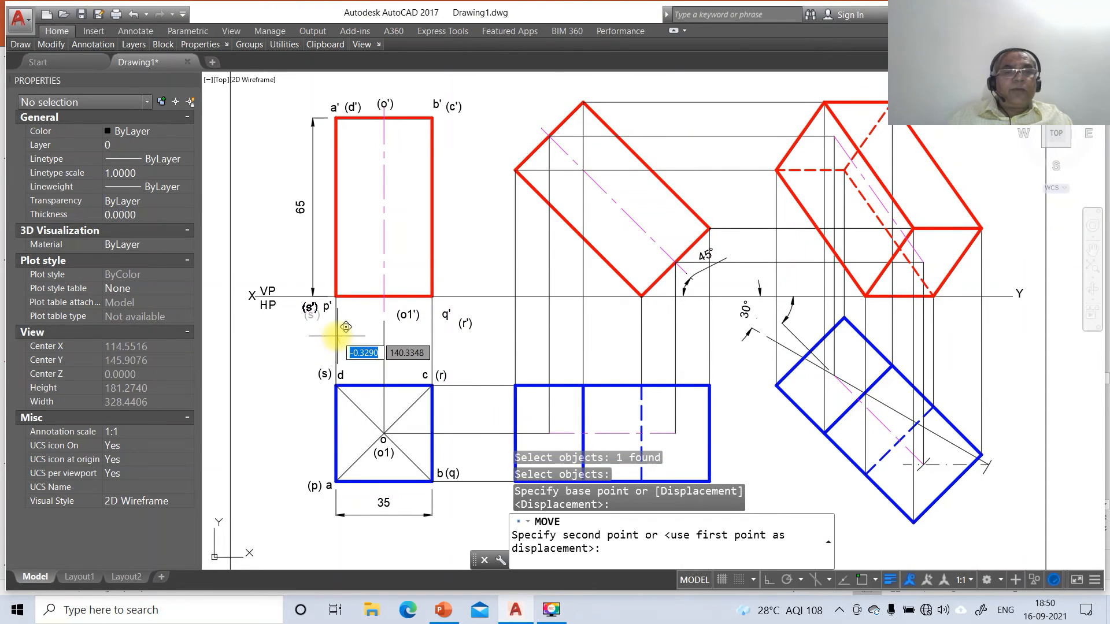
click(337, 335)
Move the label (o1') inside the first front view, just above the base and right of the axis
key(Return)
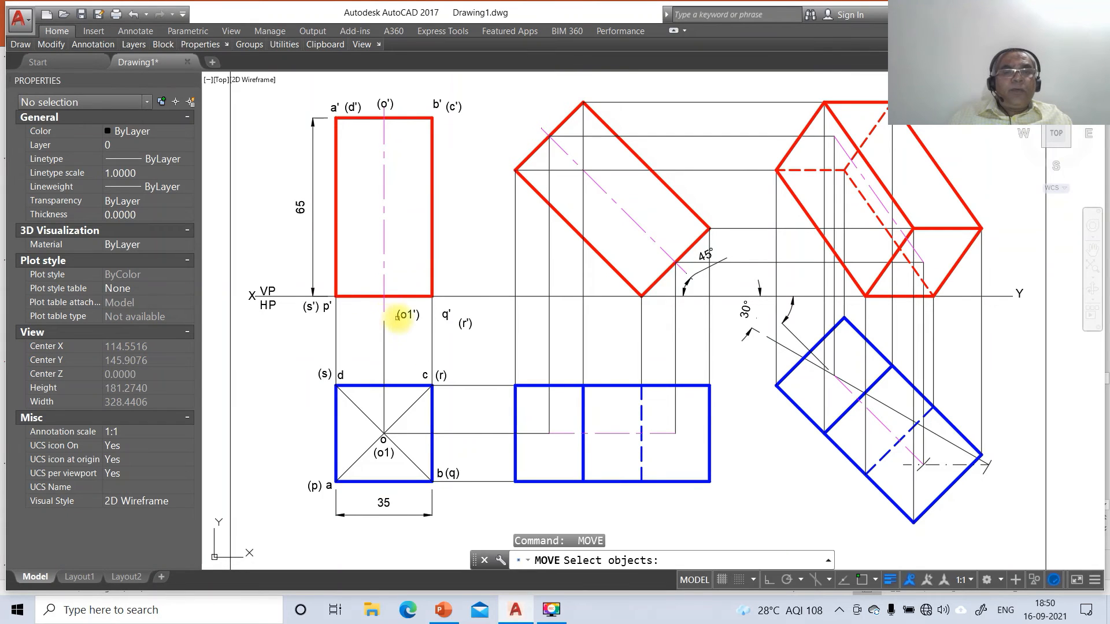
click(406, 317)
key(Return)
click(412, 321)
click(401, 293)
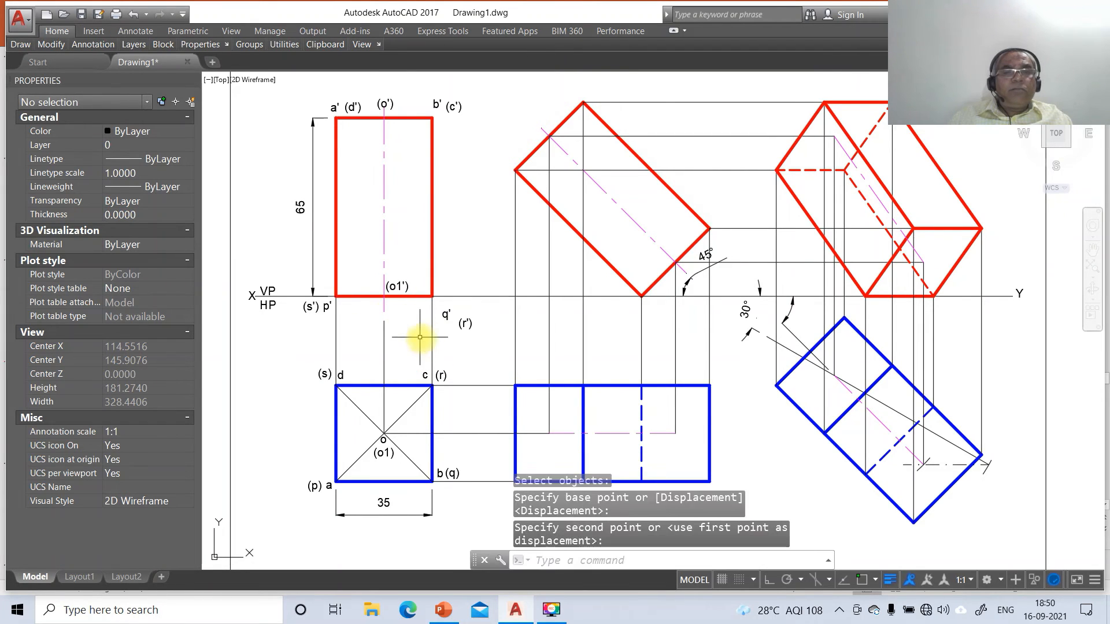
Move q' just below the first front view's lower-right corner and set (r') immediately right of it
click(446, 316)
key(Return)
click(477, 350)
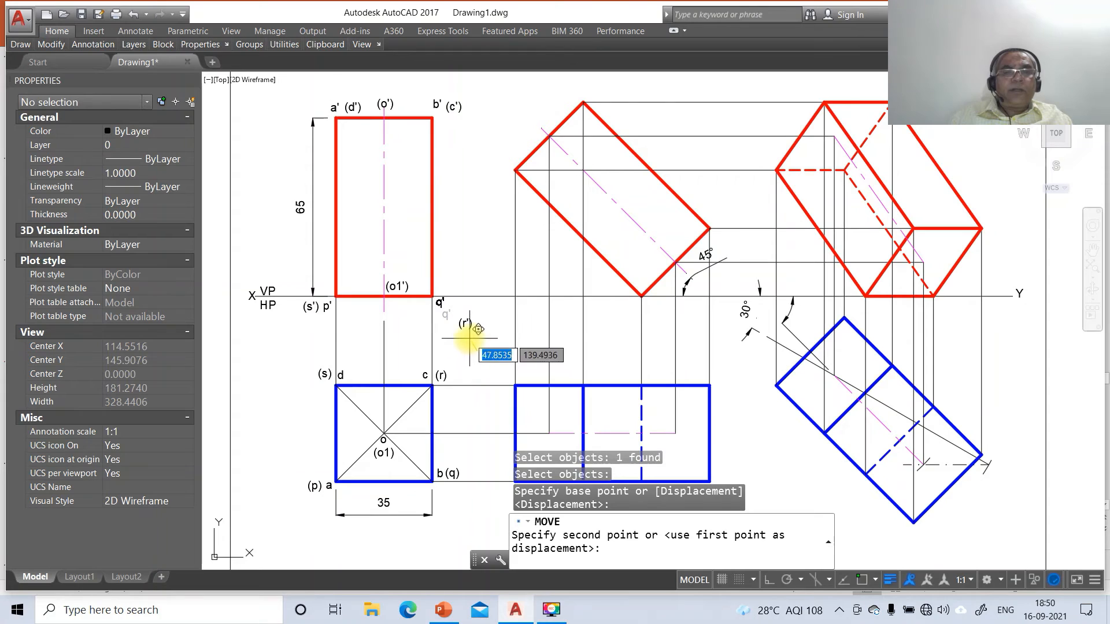
click(473, 342)
key(Return)
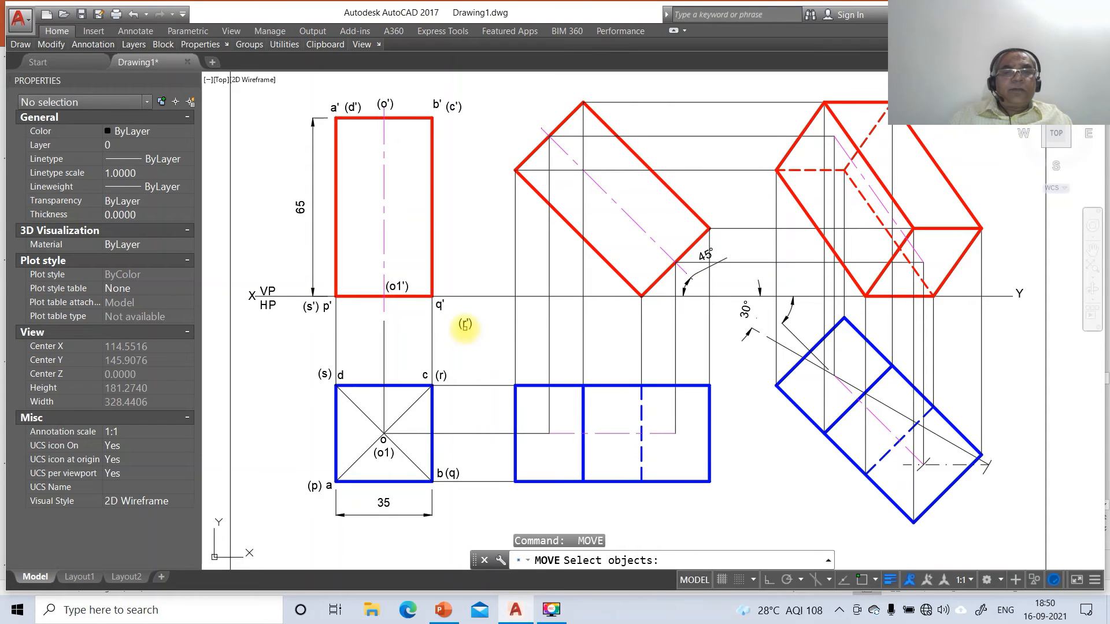
click(465, 329)
click(475, 347)
key(Return)
click(486, 340)
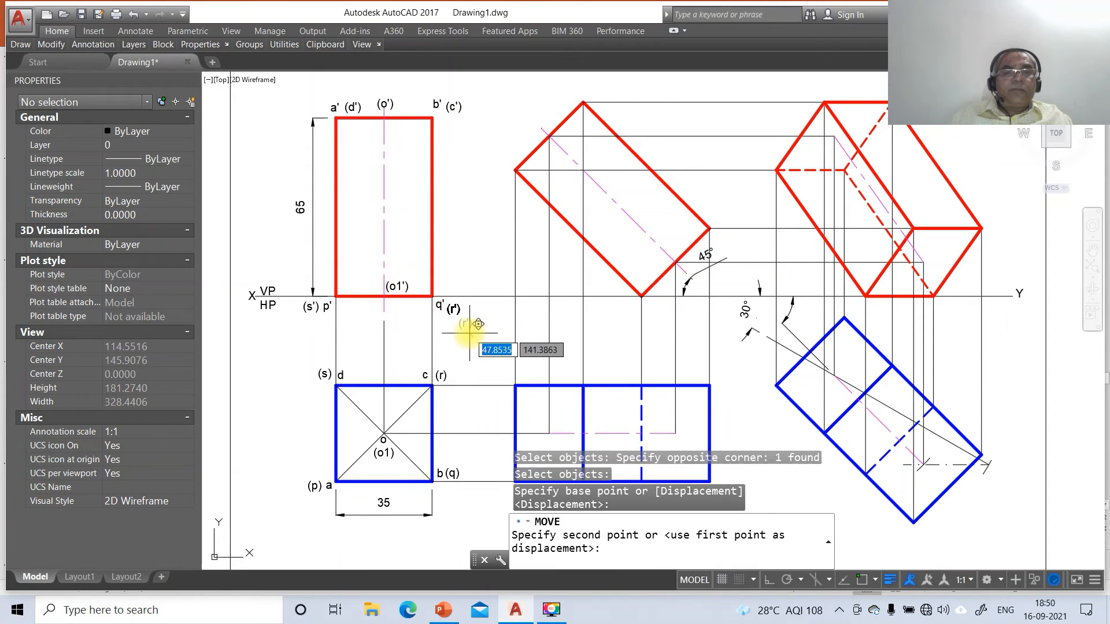
click(474, 320)
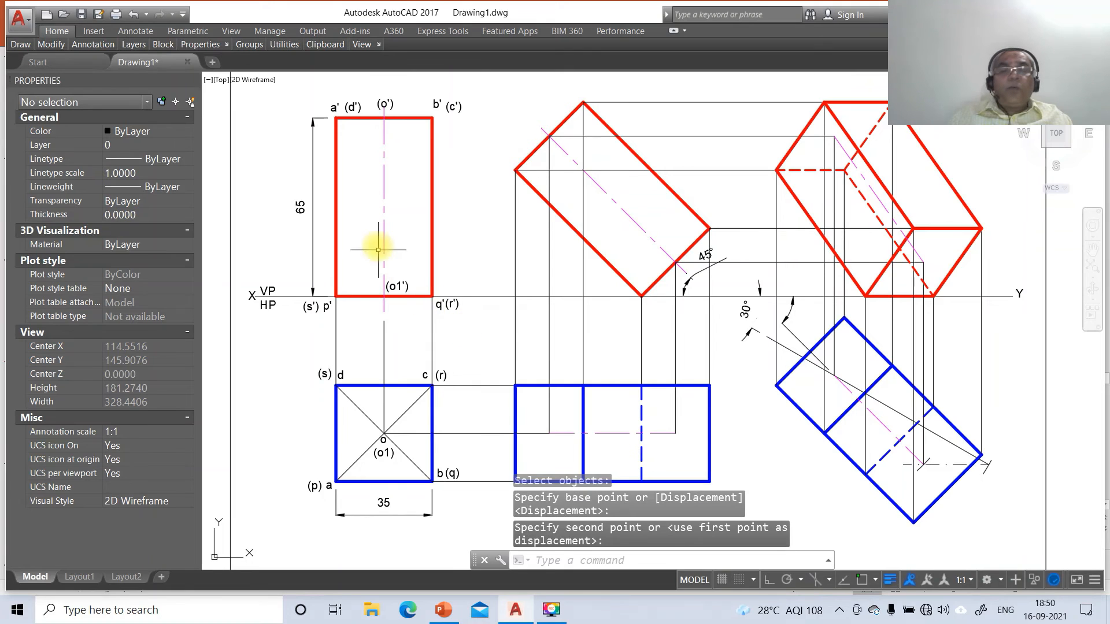
Move a' closer to the first front view's upper-left corner and place (d') directly above a'
key(Return)
click(335, 107)
key(Return)
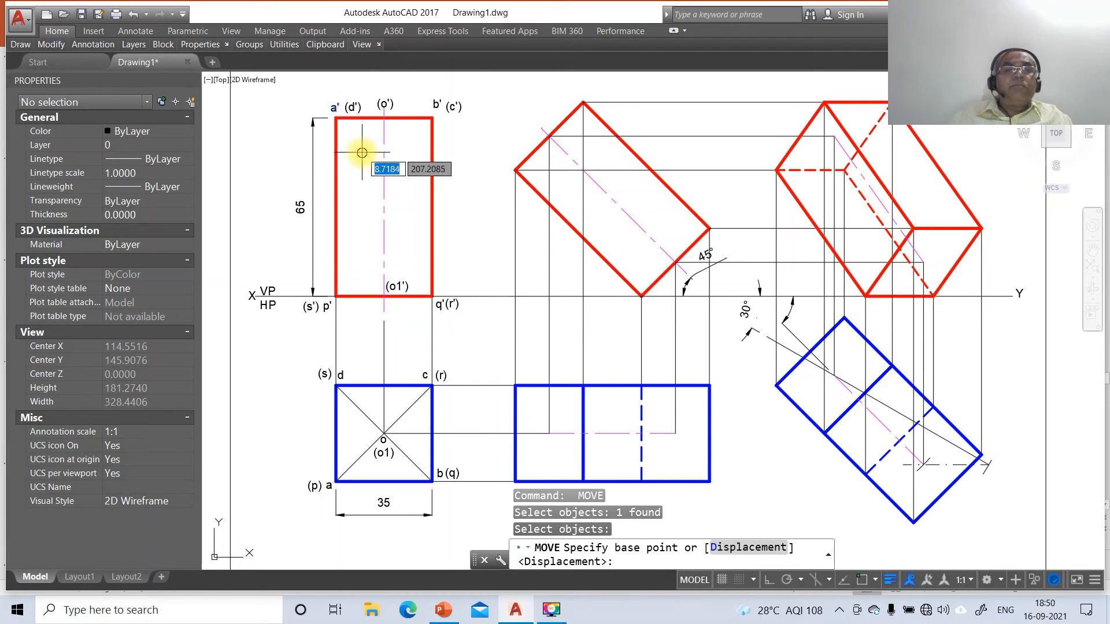
click(372, 145)
click(372, 145)
key(Return)
click(352, 108)
key(Return)
click(376, 149)
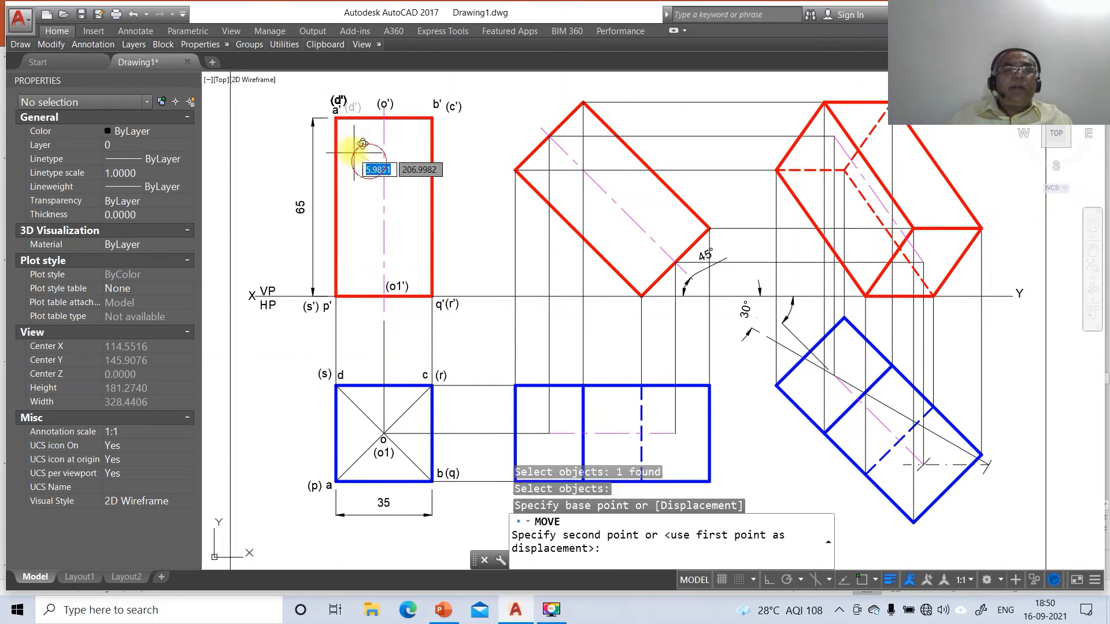
click(359, 140)
Move the label (o') to the left of the axis, just above the first front view's top edge
key(Return)
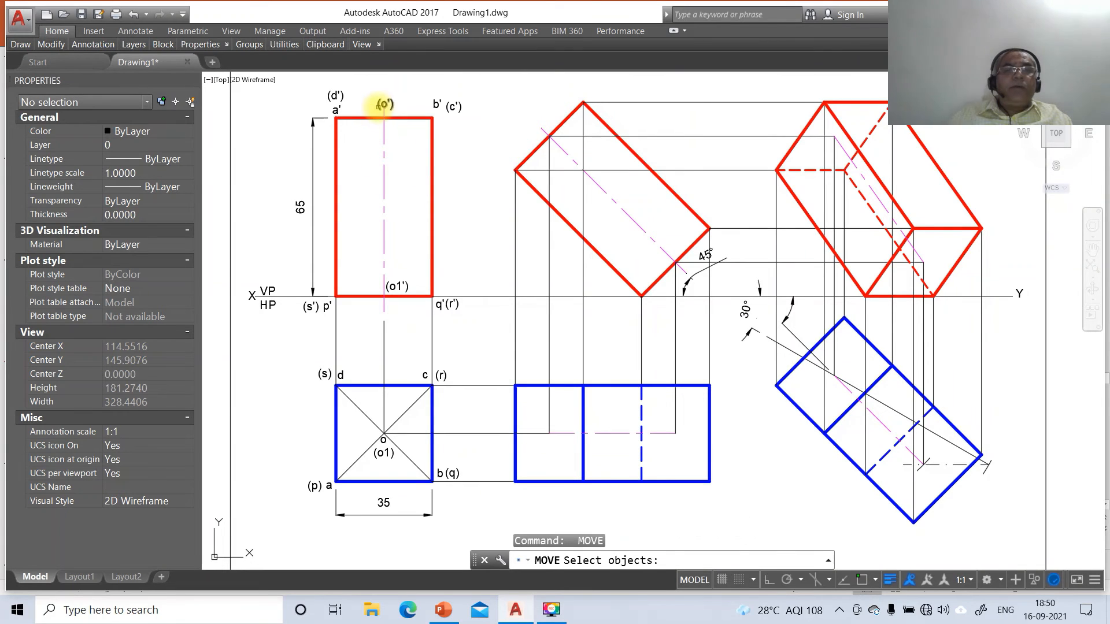
click(383, 104)
key(Return)
click(384, 141)
click(373, 140)
key(Return)
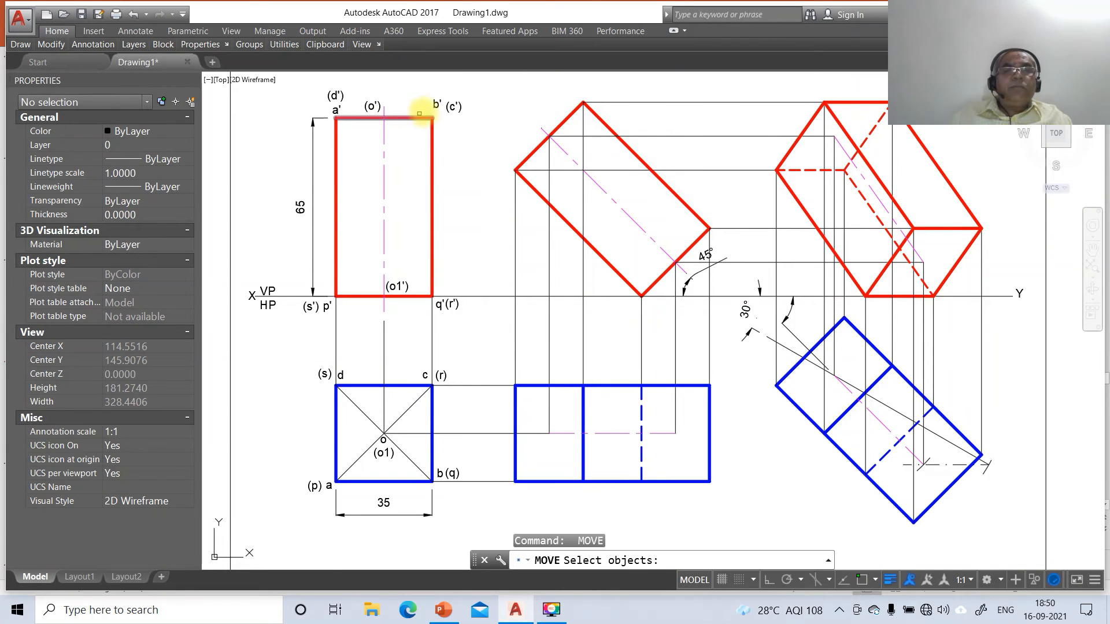
Move b' closer to the first front view's upper-right corner and place (c') directly above b'
click(436, 105)
key(Return)
click(458, 141)
click(455, 145)
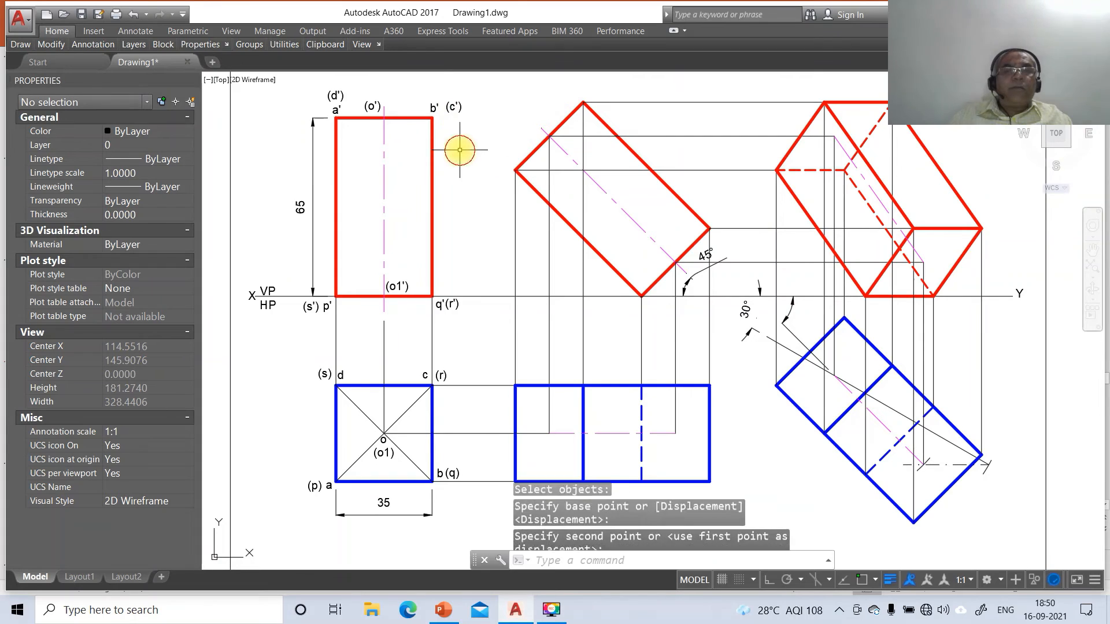
key(Return)
click(453, 107)
key(Return)
click(470, 147)
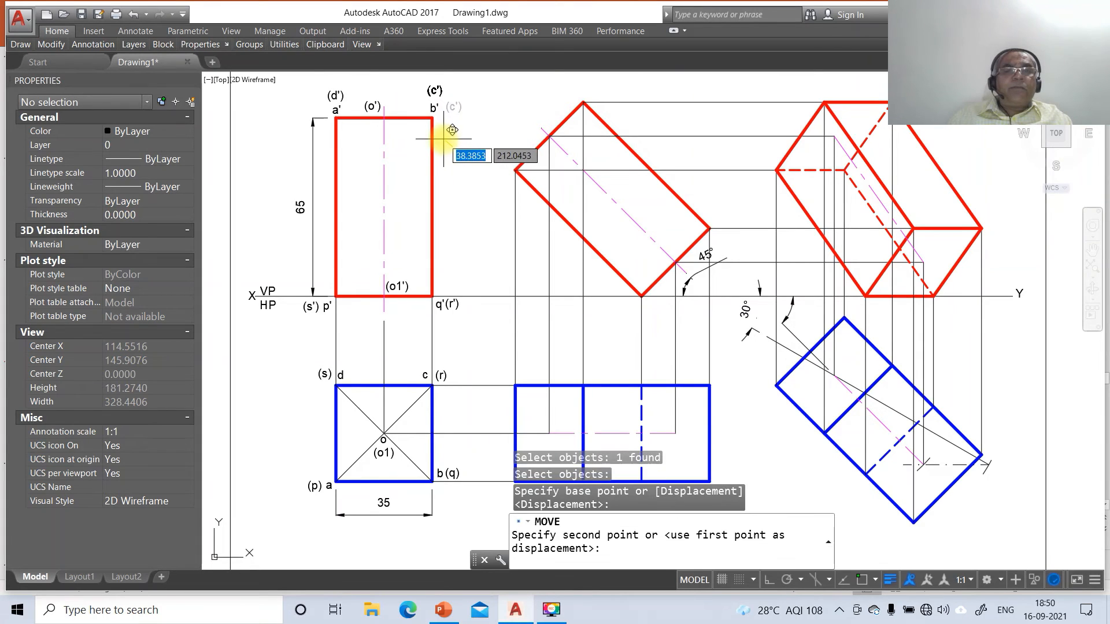
click(449, 134)
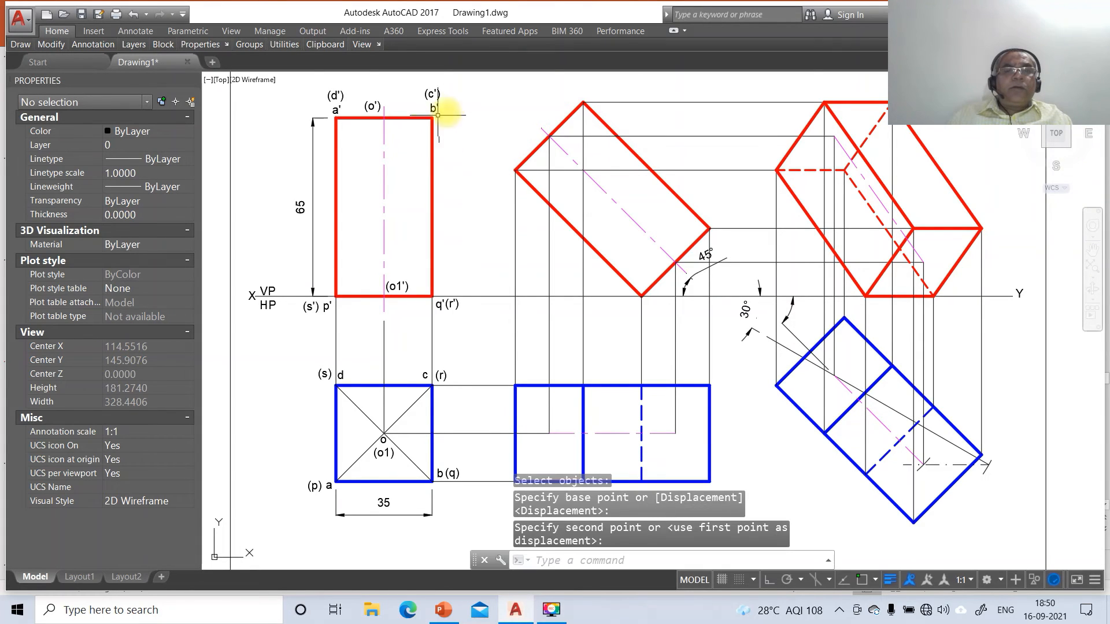
Assign all point labels of the first front view, including (o') and (o1'), and the VP label to the FV layer
key(Return)
click(456, 85)
click(431, 99)
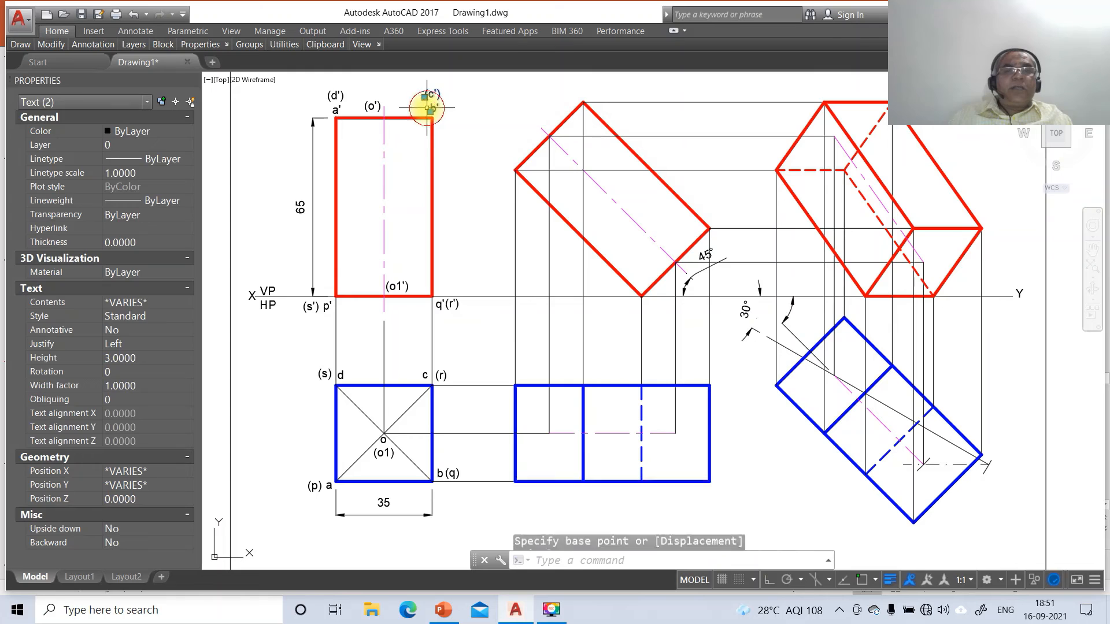
click(366, 108)
click(349, 83)
click(324, 118)
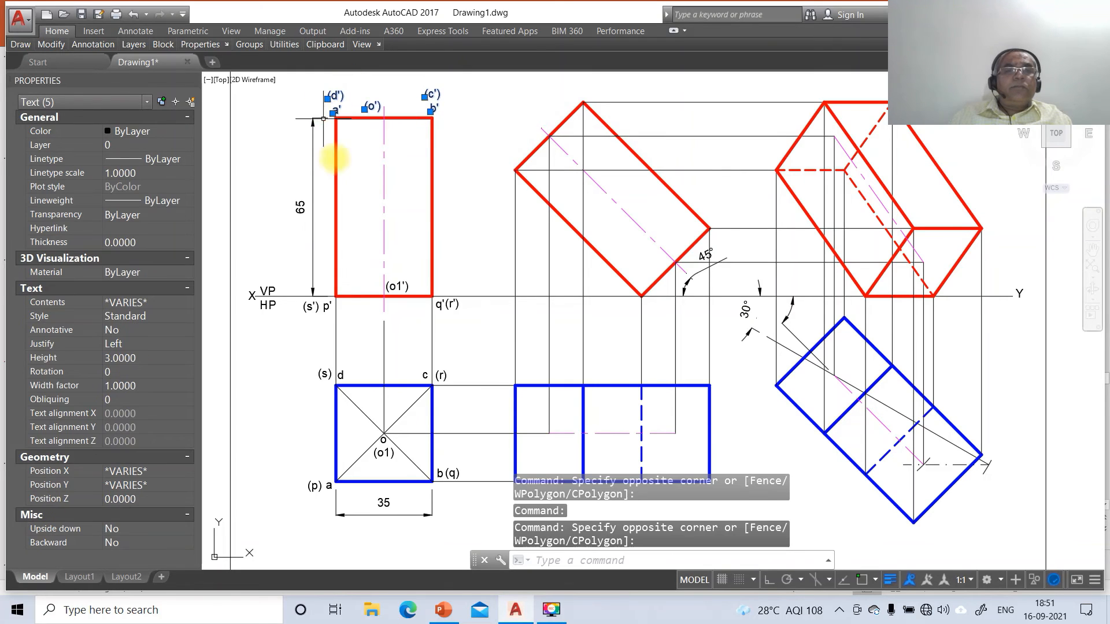
click(400, 285)
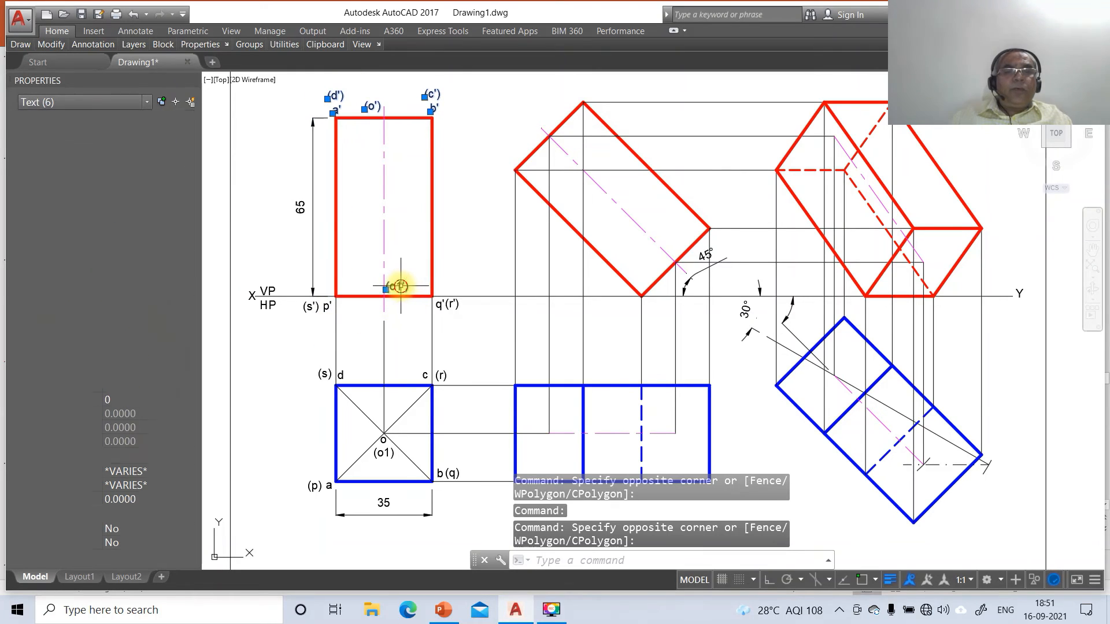
click(472, 308)
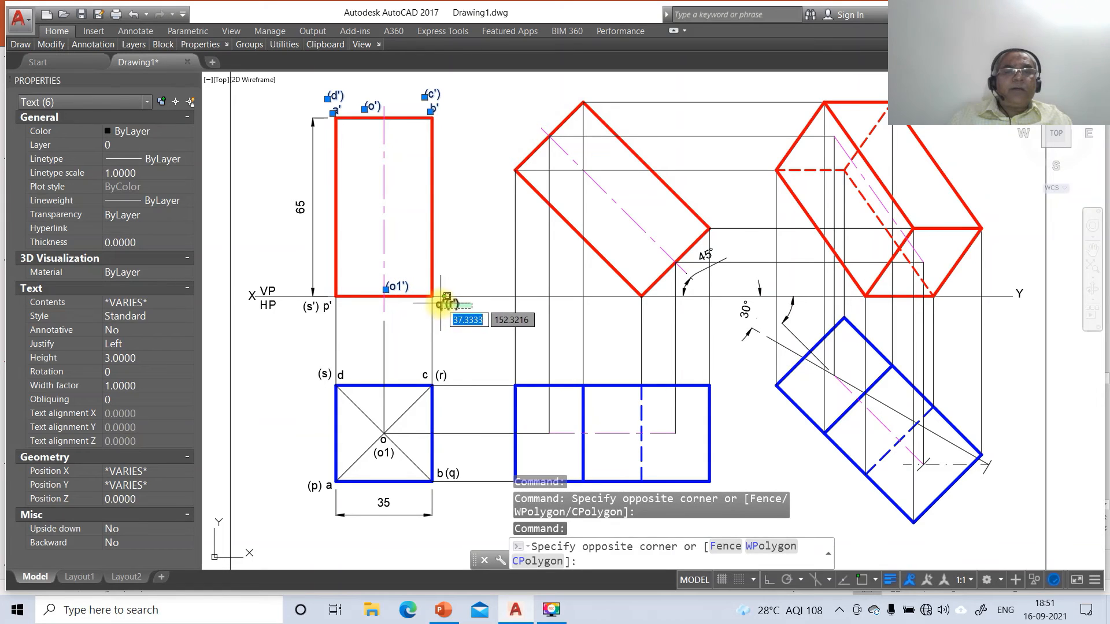
click(443, 307)
click(333, 315)
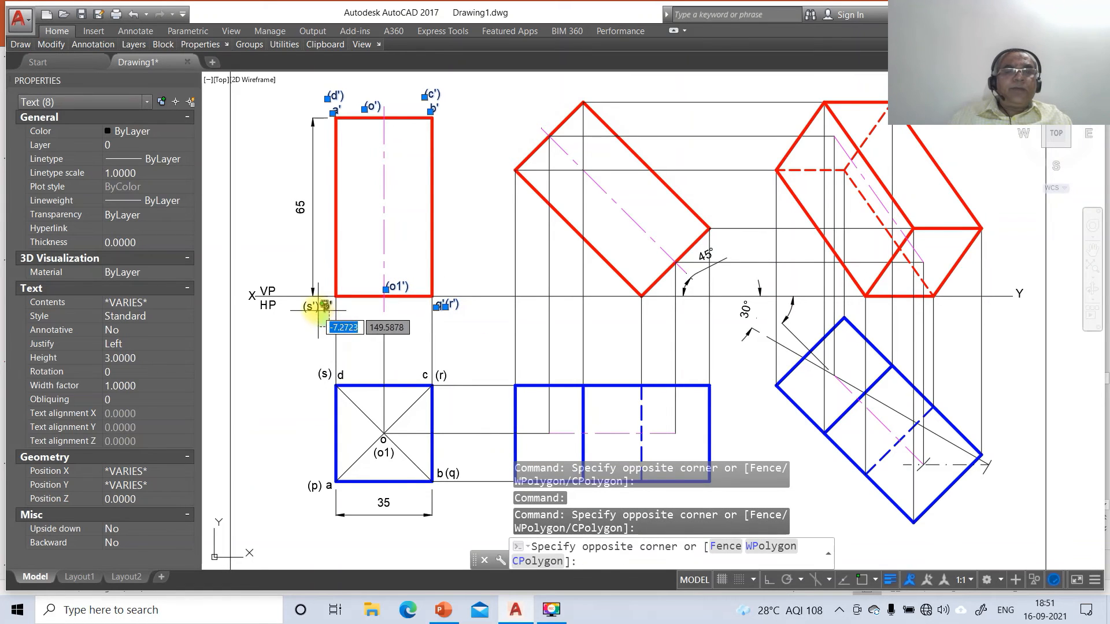
click(306, 308)
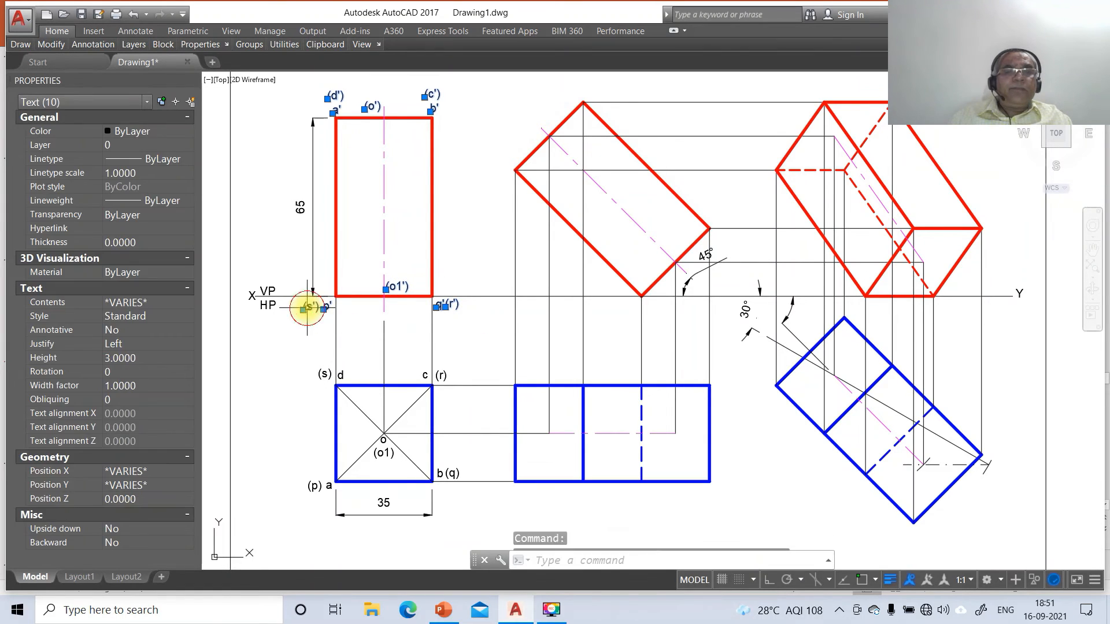
click(263, 284)
click(44, 141)
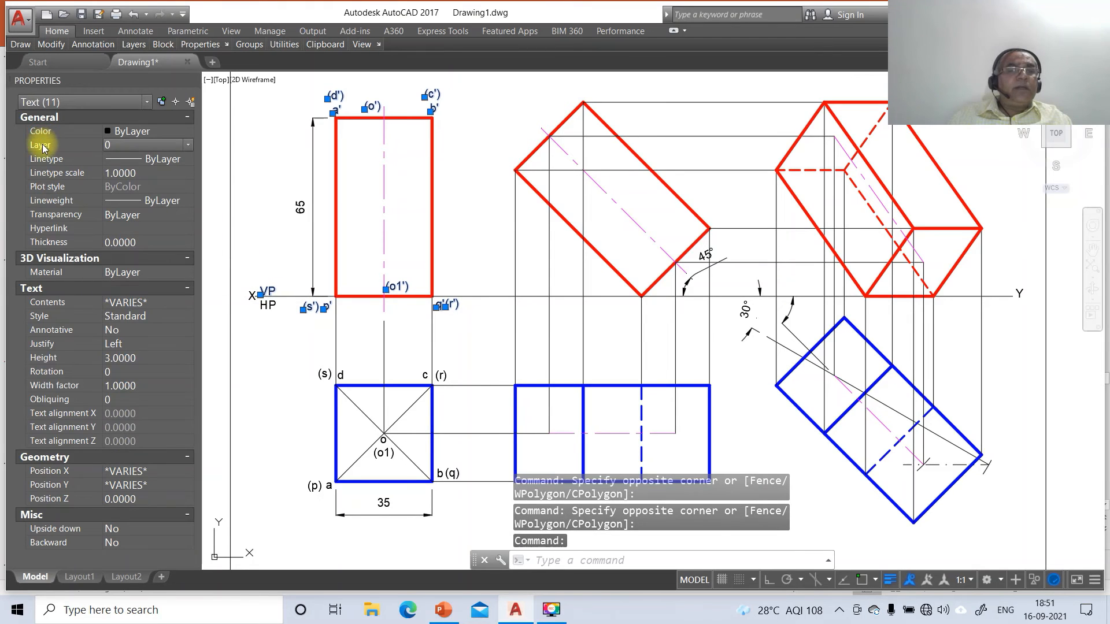
click(187, 145)
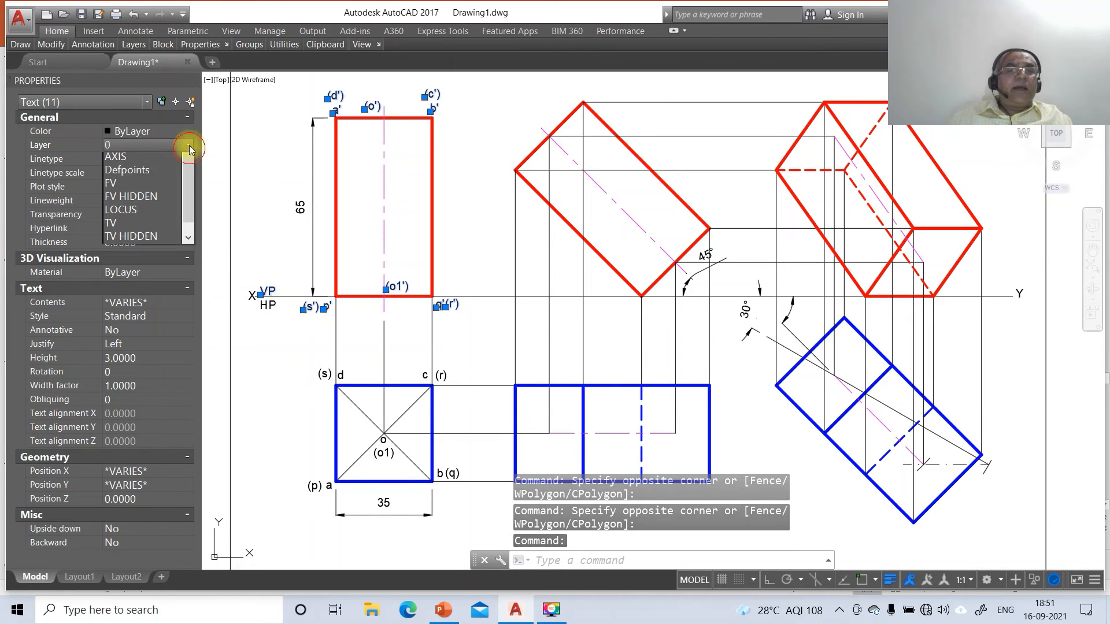
click(130, 198)
key(Escape)
key(Escape)
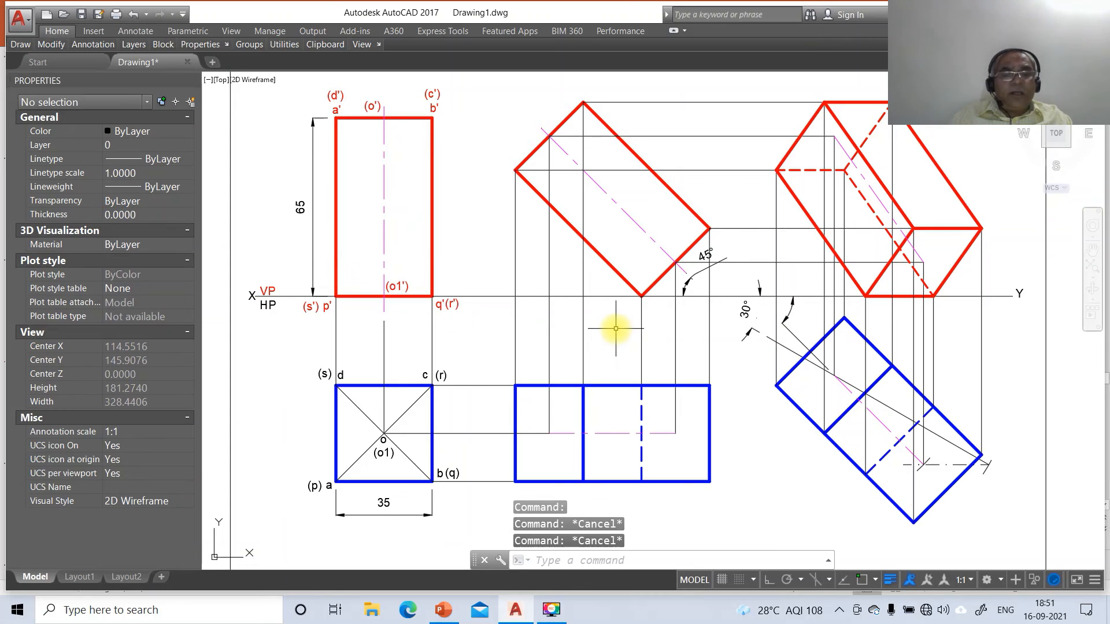
Move VP slightly higher above the XY line and HP slightly lower beneath it
text(m)
key(Return)
click(275, 292)
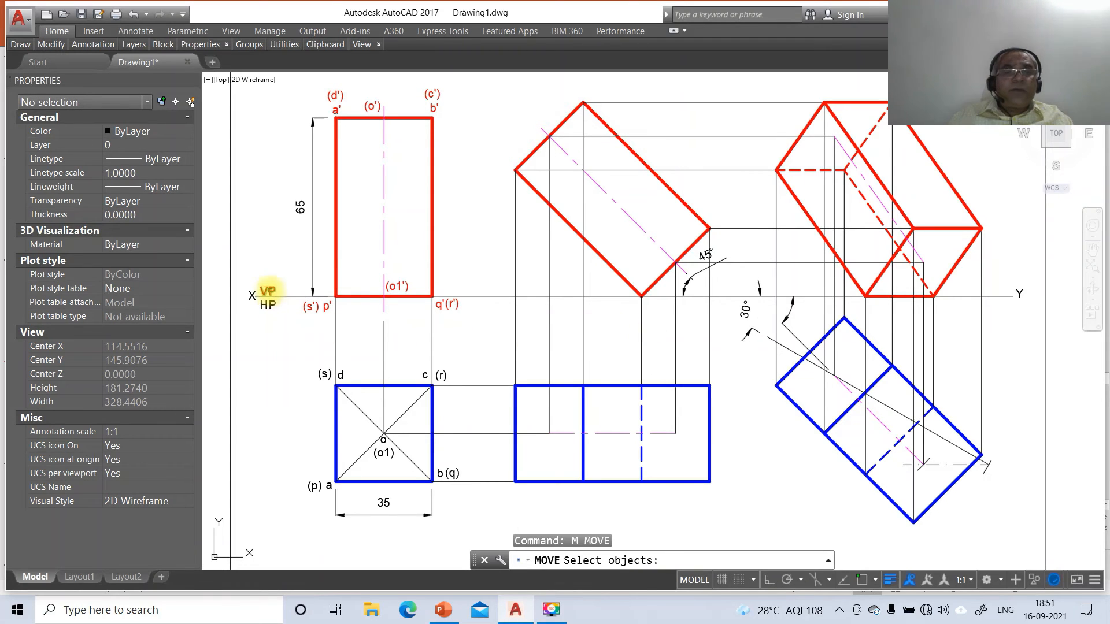
key(Return)
click(291, 334)
click(290, 328)
key(Return)
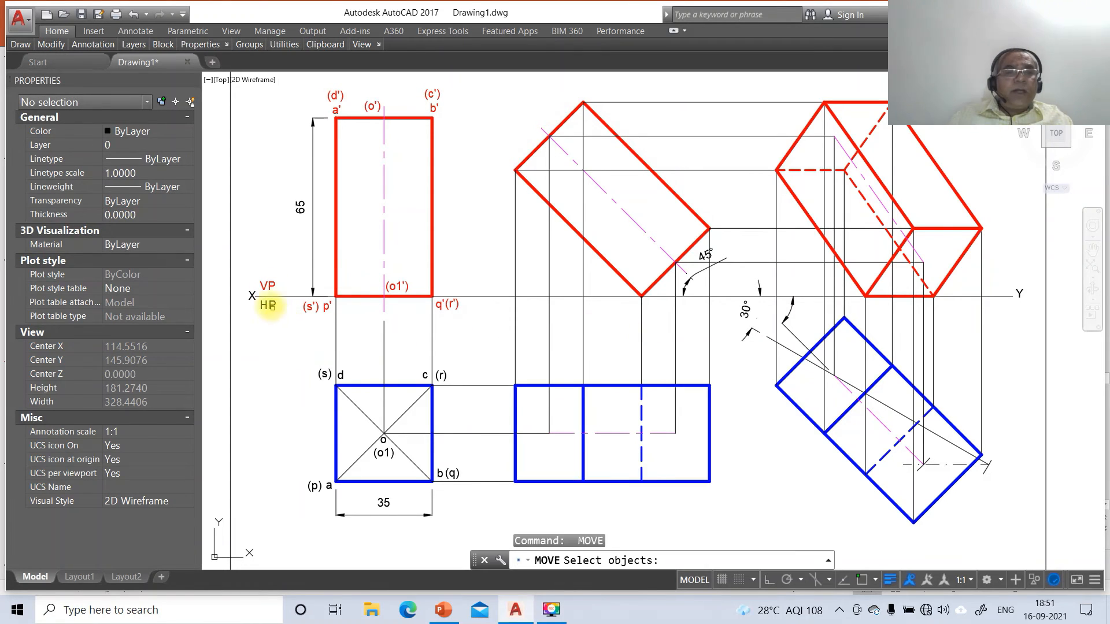
click(268, 305)
key(Return)
click(272, 330)
click(272, 333)
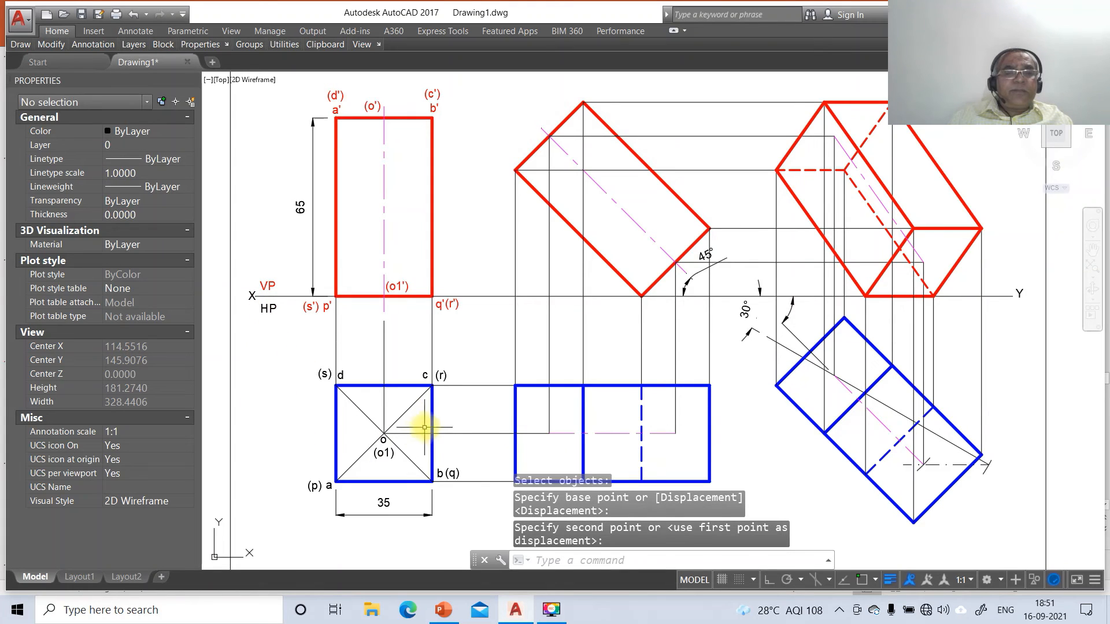
Assign all point labels of the first top view, including o and (o1), and the HP label to the TV layer
click(341, 375)
click(325, 374)
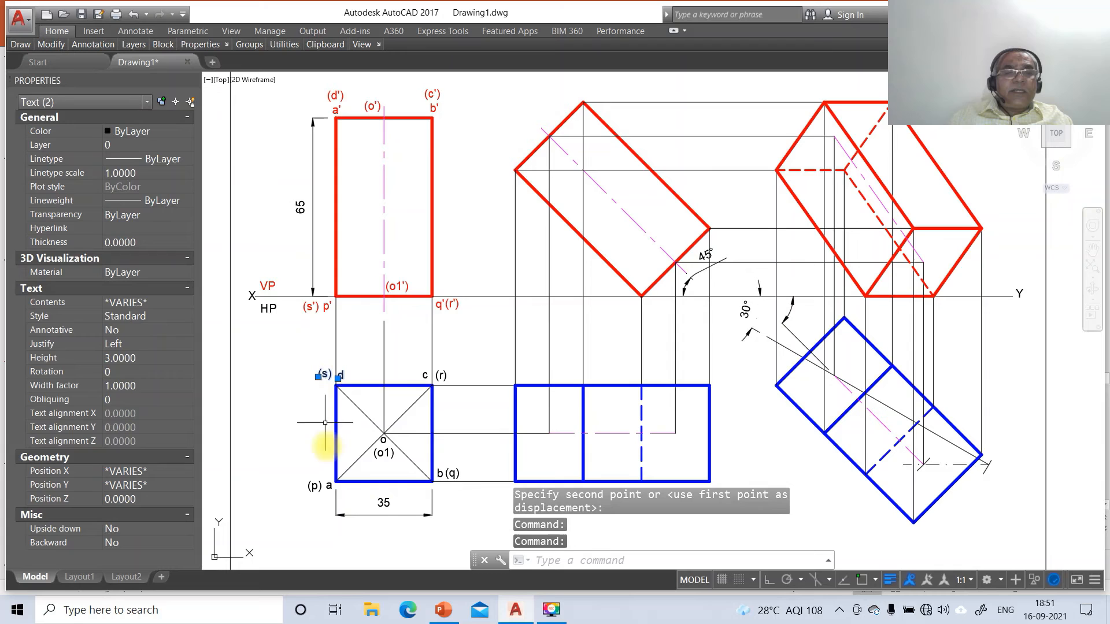
click(326, 487)
click(384, 453)
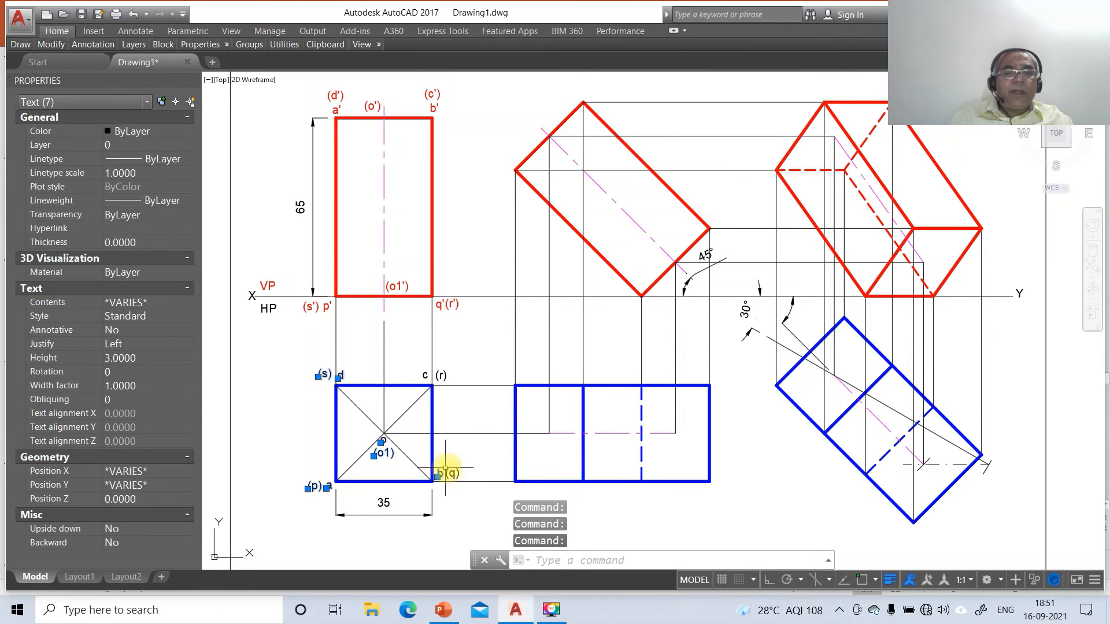
click(428, 376)
click(74, 144)
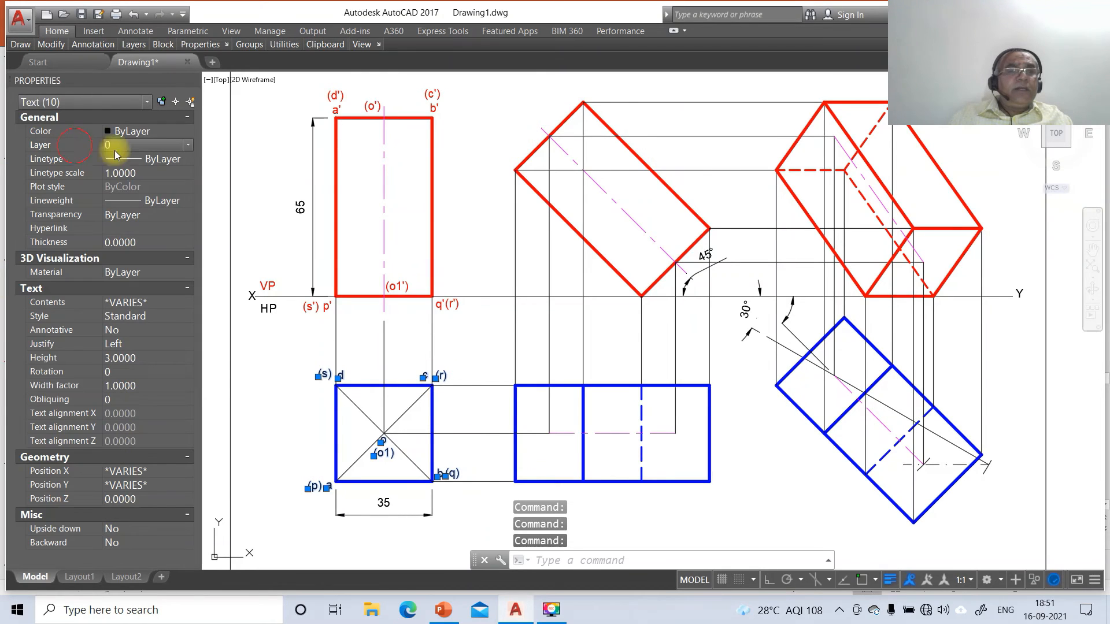
click(192, 147)
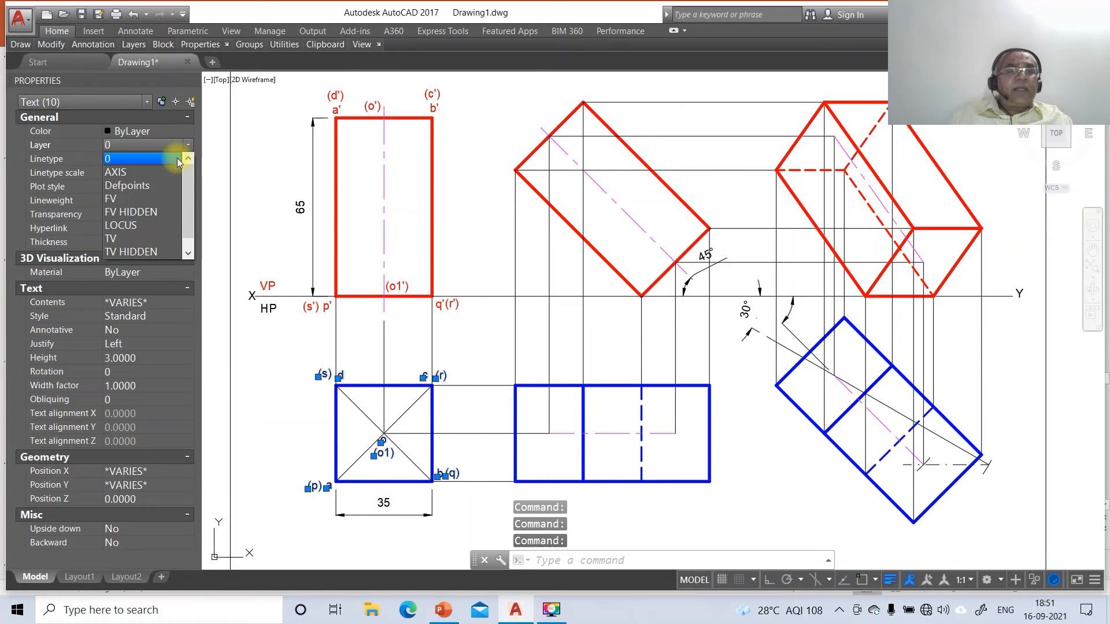
click(129, 238)
click(272, 315)
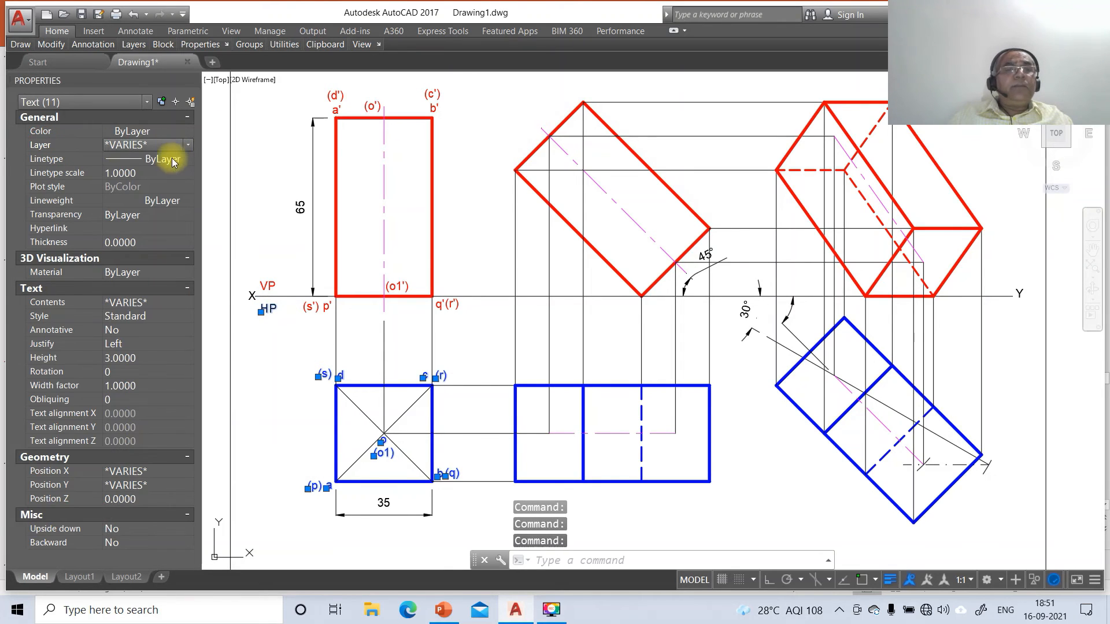
click(138, 220)
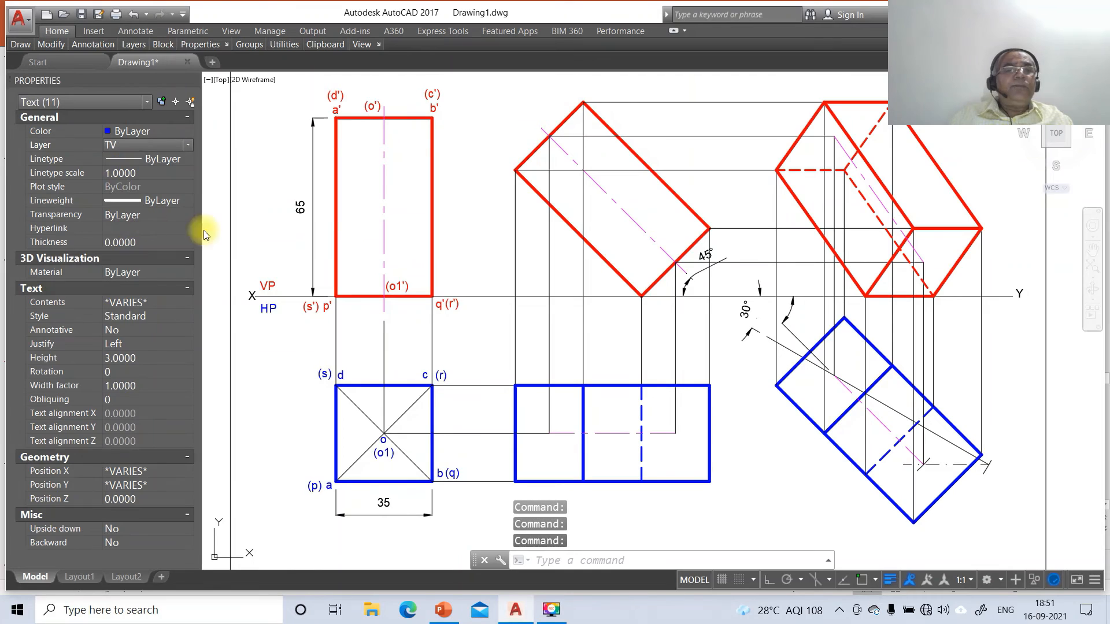
key(Escape)
key(Escape)
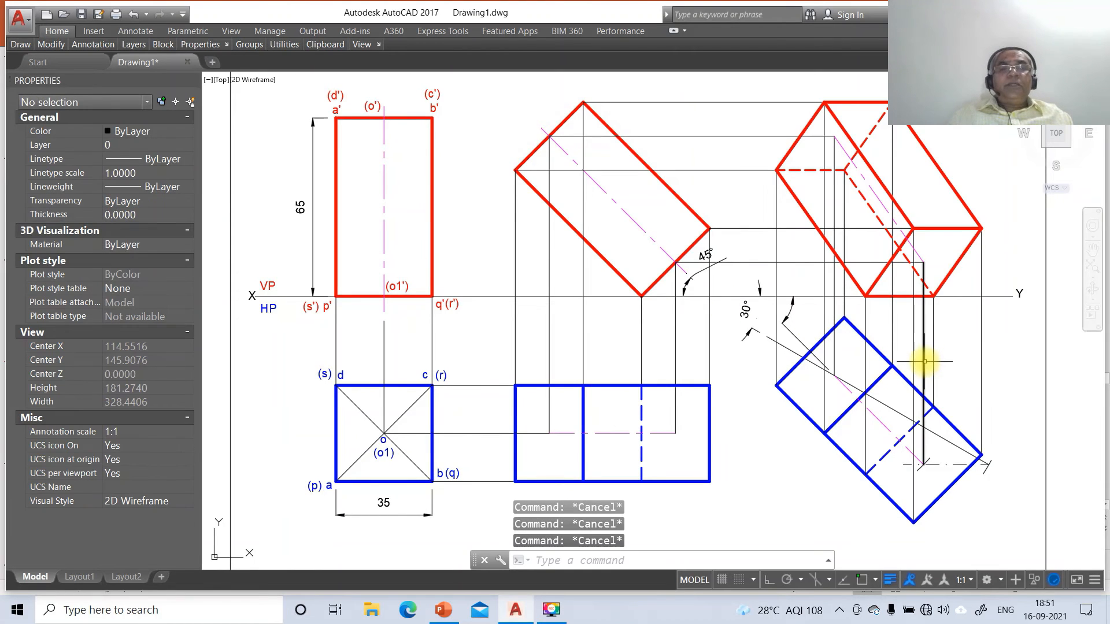
Copy the label p' from the first front view to just below the tilted front view's lowest corner
text(co)
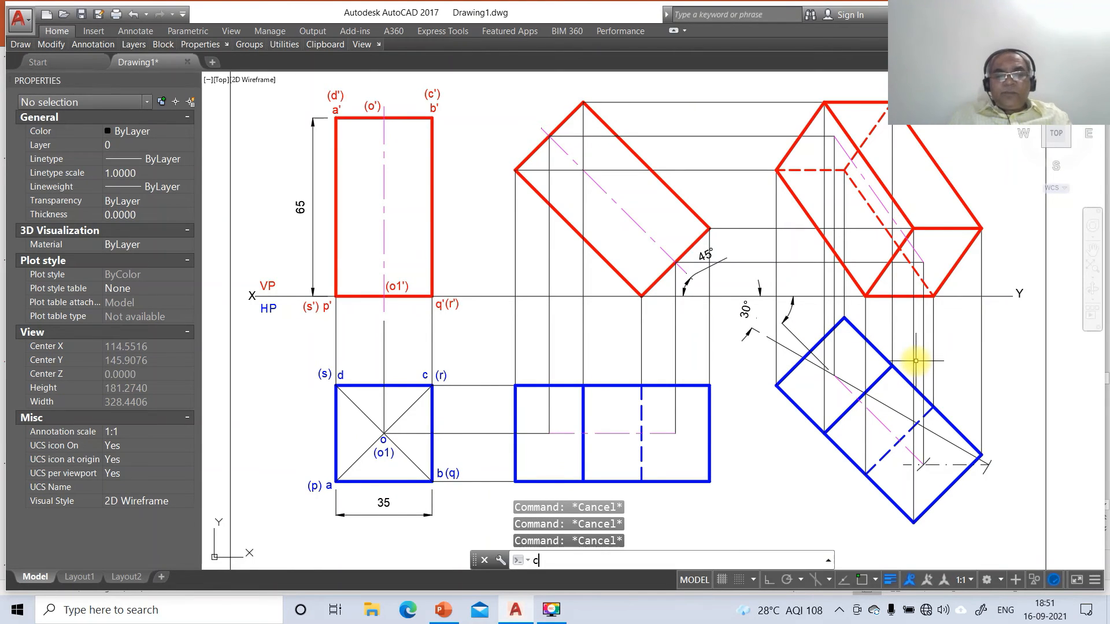
key(Return)
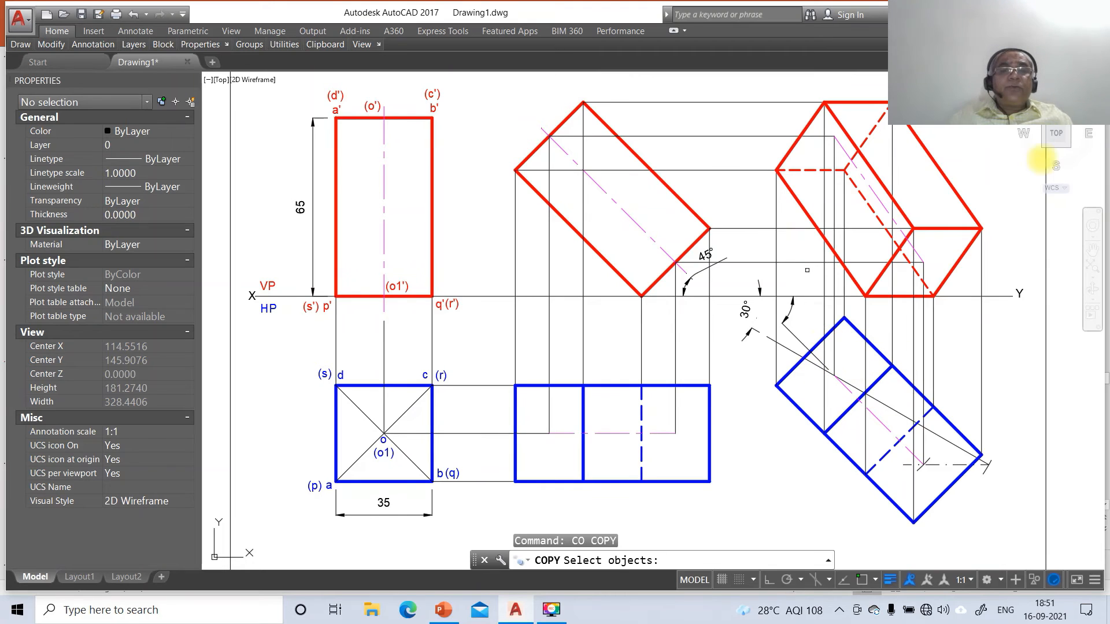
click(326, 306)
key(Return)
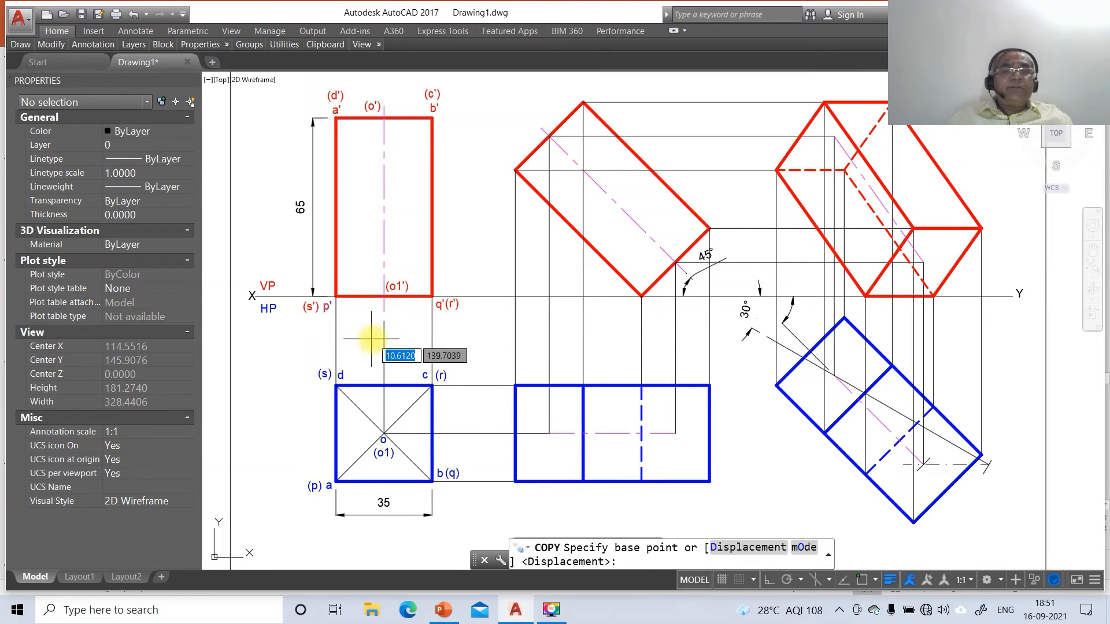
click(372, 339)
click(686, 334)
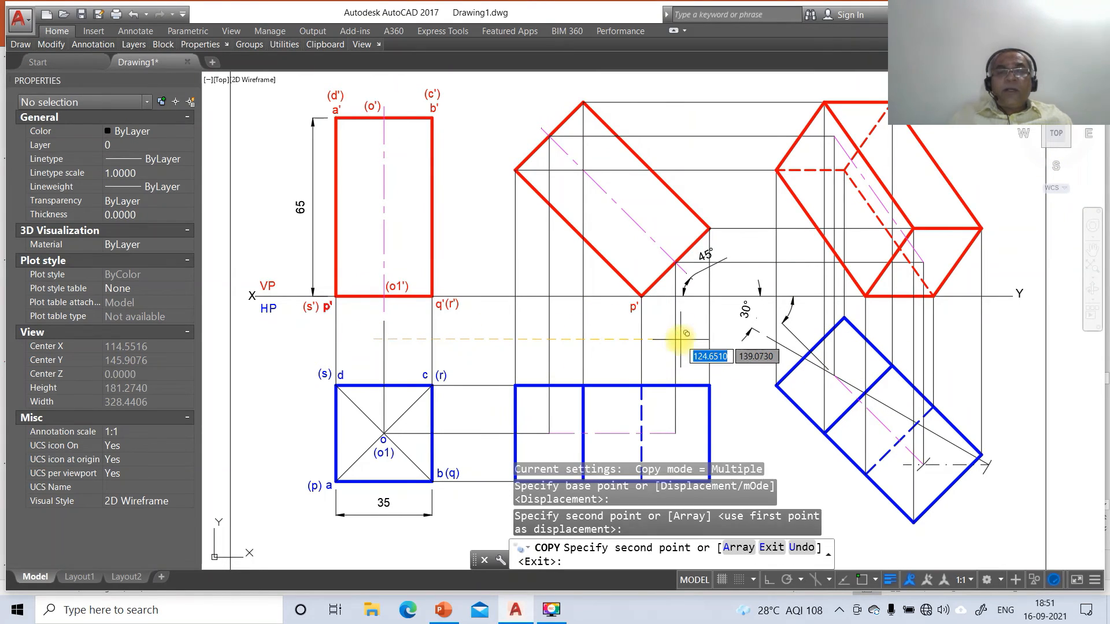
key(Return)
Copy the label (s') to the tilted front view, immediately left of its p'
key(Return)
click(304, 312)
key(Return)
click(317, 337)
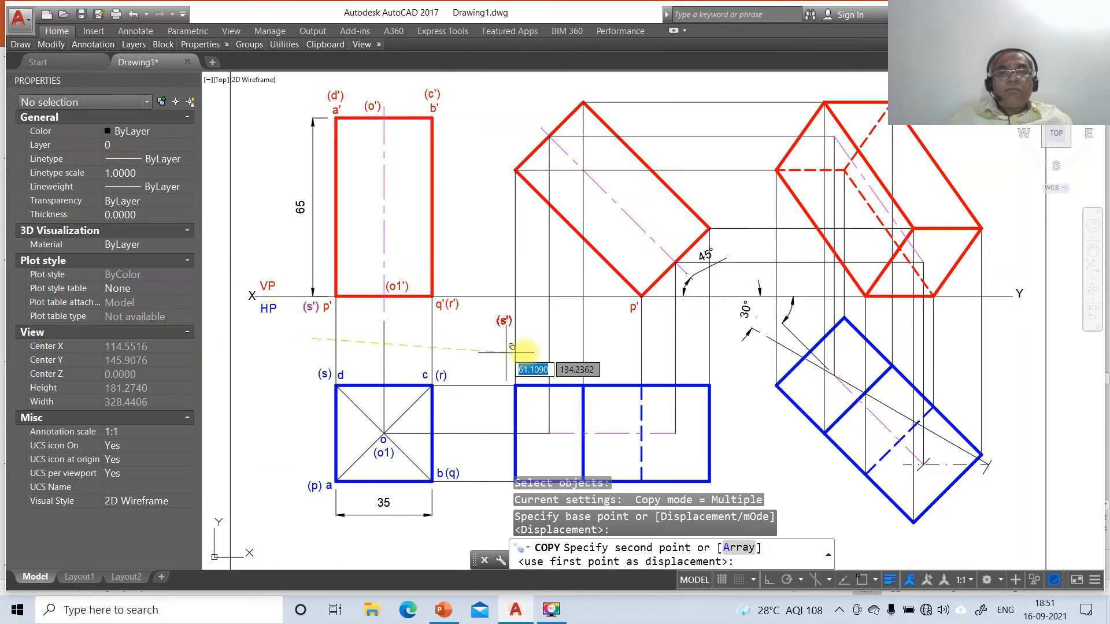
click(621, 340)
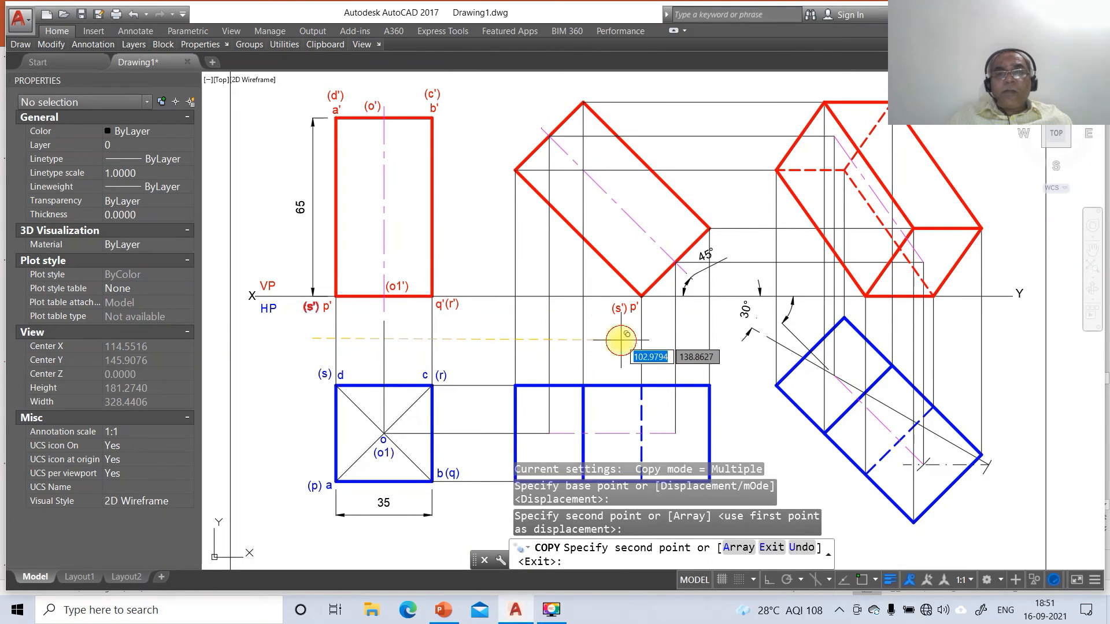
key(Return)
Copy the label (o1') to the tilted front view, just inside its base edge at the axis's lower end
key(Return)
click(406, 300)
key(Return)
click(425, 349)
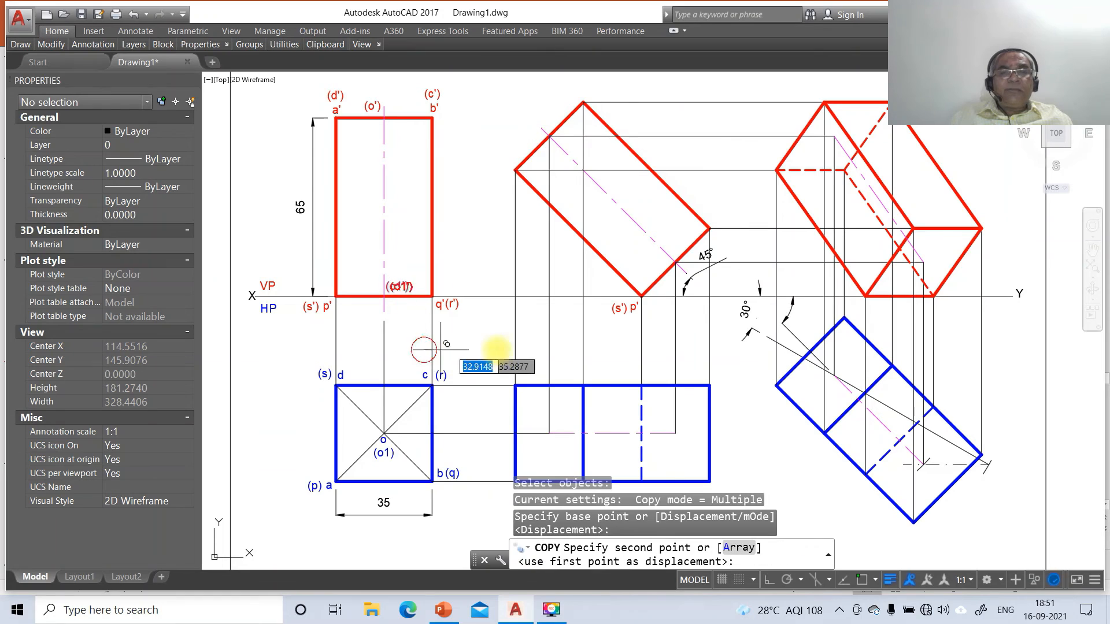
click(682, 324)
key(Return)
Copy the label q' to just above the tilted front view's rightmost corner
key(Return)
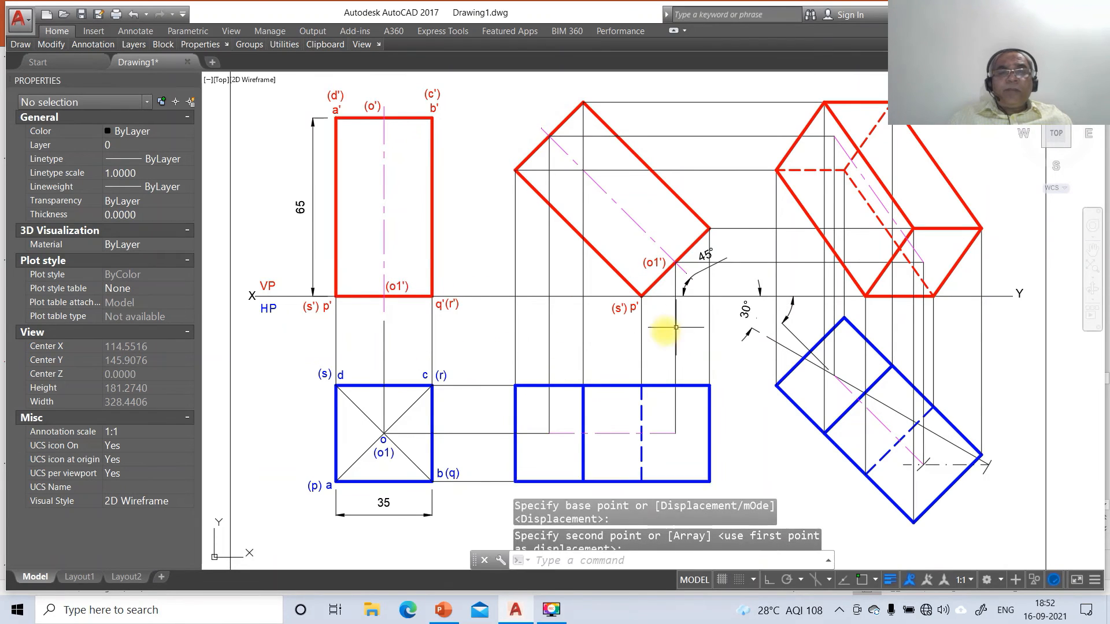
click(441, 308)
key(Return)
click(445, 343)
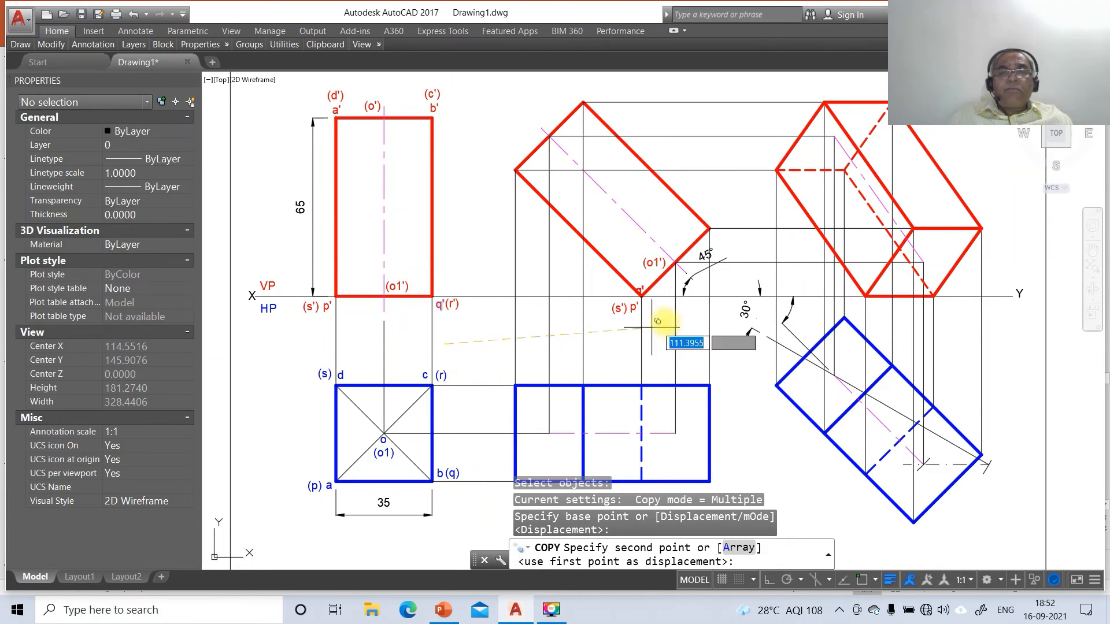
click(721, 259)
key(Return)
Copy the label (r') to the tilted front view, immediately right of its q'
key(Return)
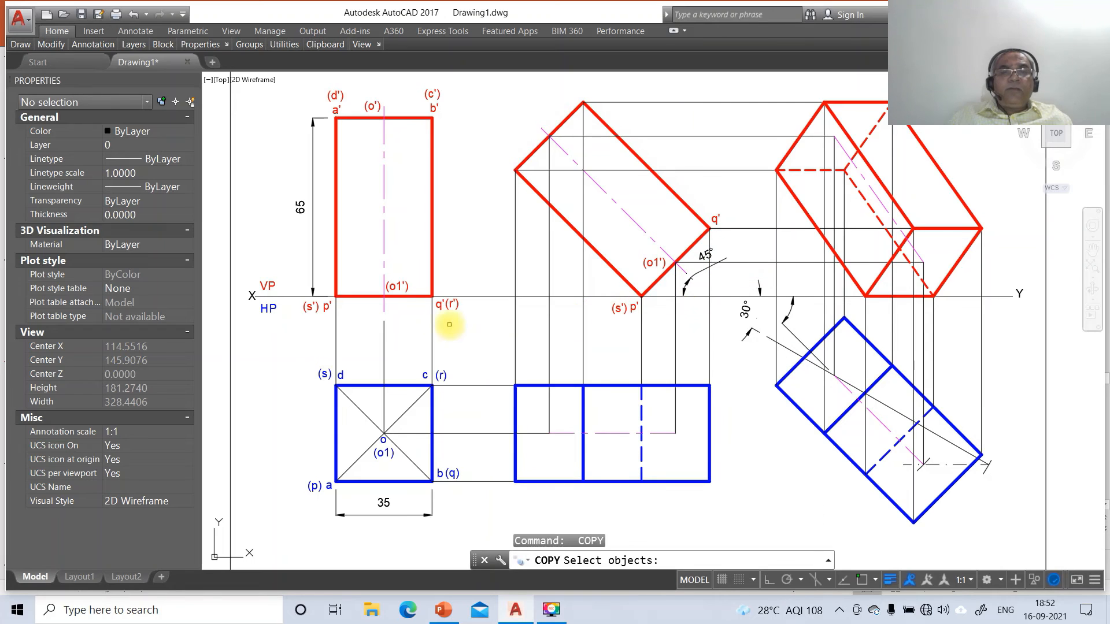
click(449, 305)
key(Return)
click(470, 332)
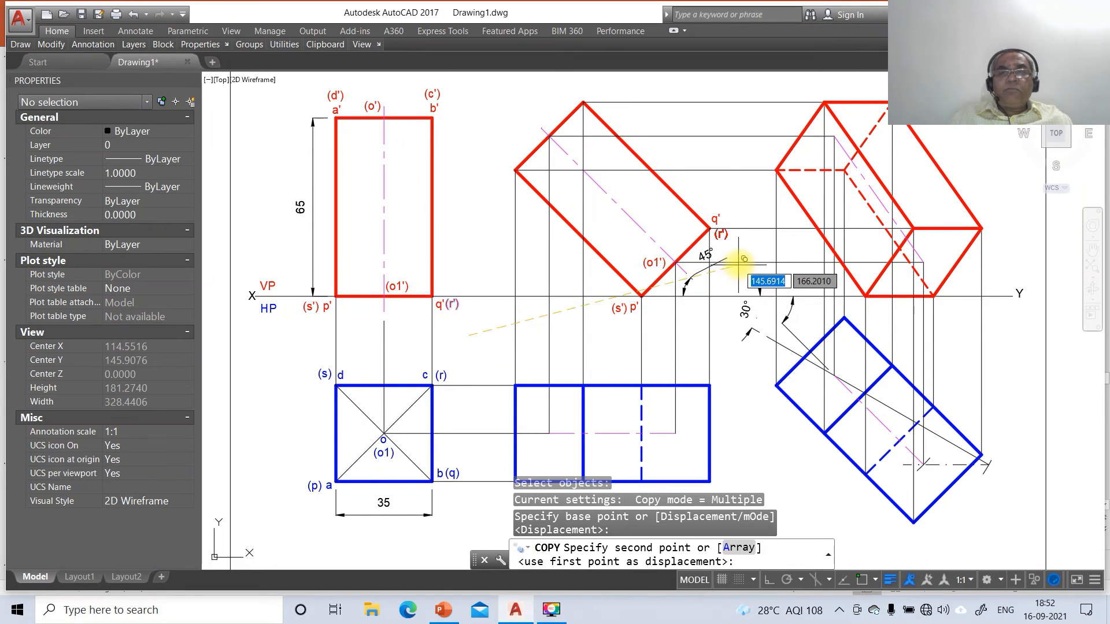
click(750, 247)
key(Return)
Copy the label a' to just left of the tilted front view's leftmost corner
key(Return)
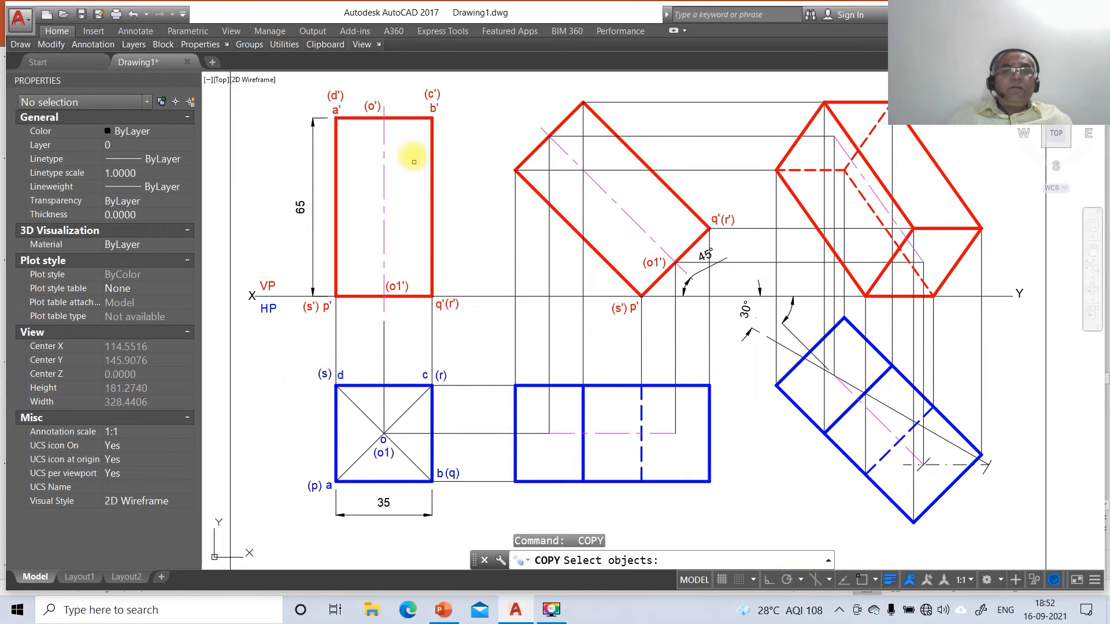
click(340, 105)
key(Return)
click(370, 168)
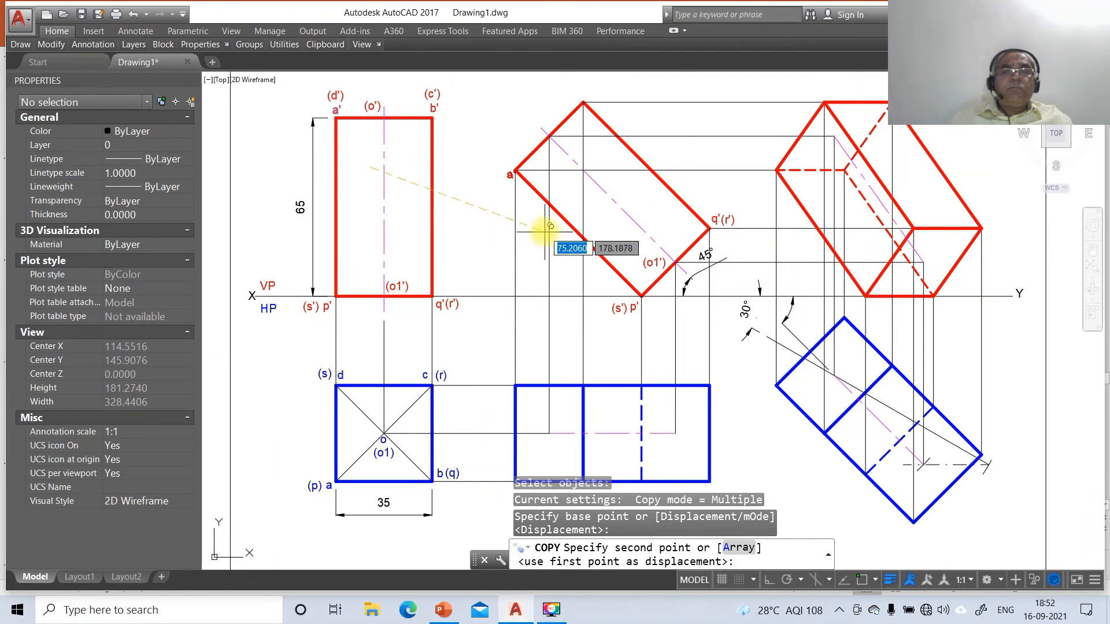
click(546, 219)
key(Return)
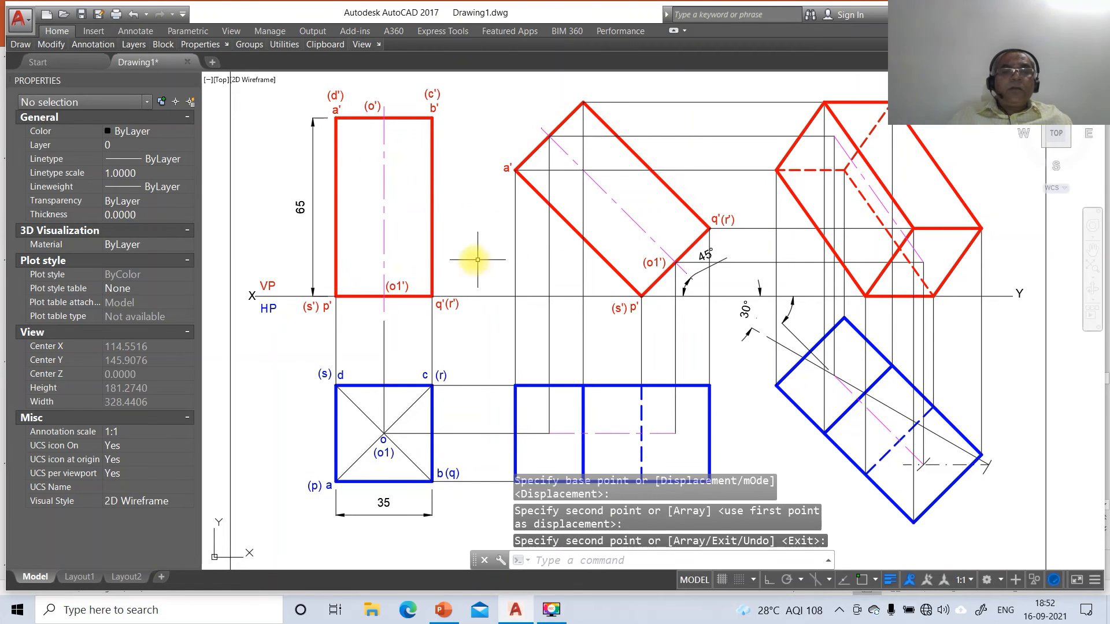
Copy the label b' to just above the tilted front view's topmost corner
key(Return)
click(433, 105)
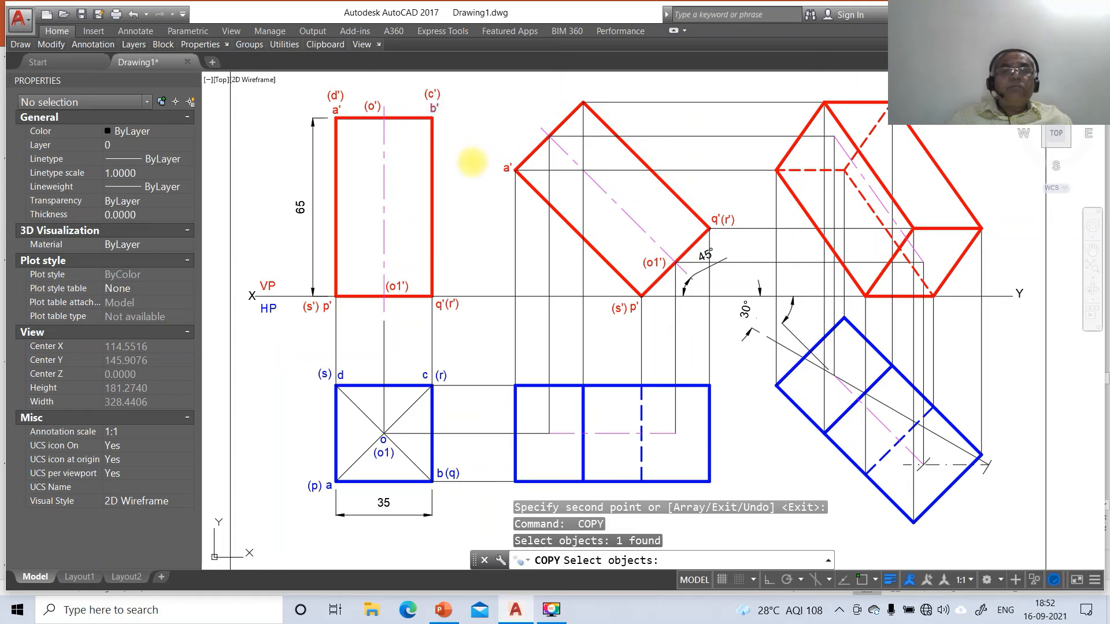
key(Return)
click(472, 159)
click(619, 145)
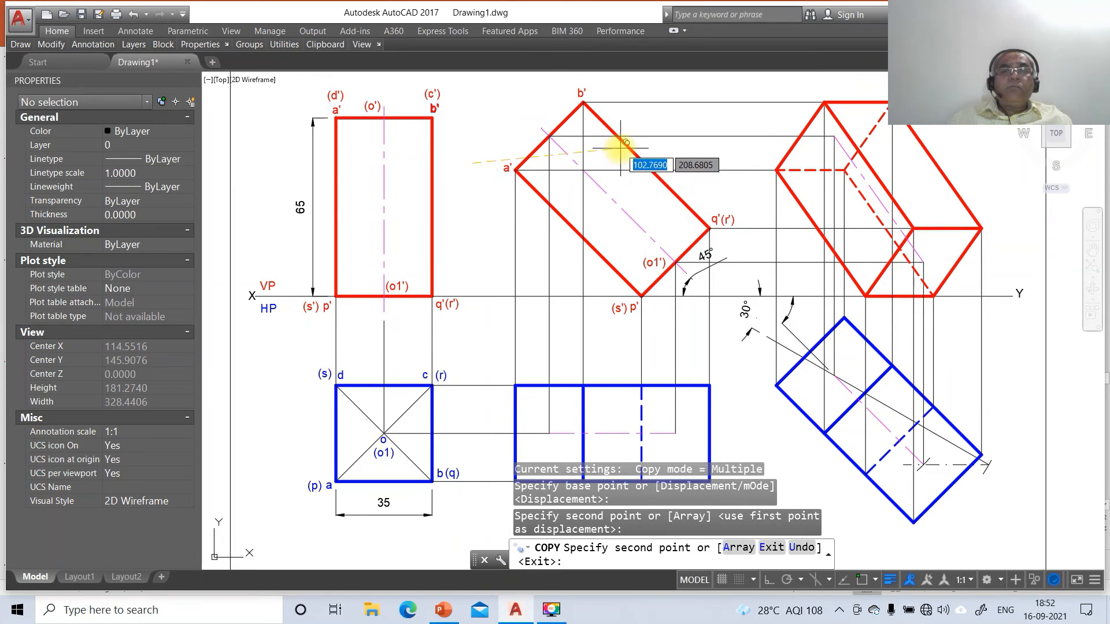
key(Return)
Copy the label (c') to the tilted front view, immediately right of its b'
key(Return)
click(433, 95)
key(Return)
click(475, 151)
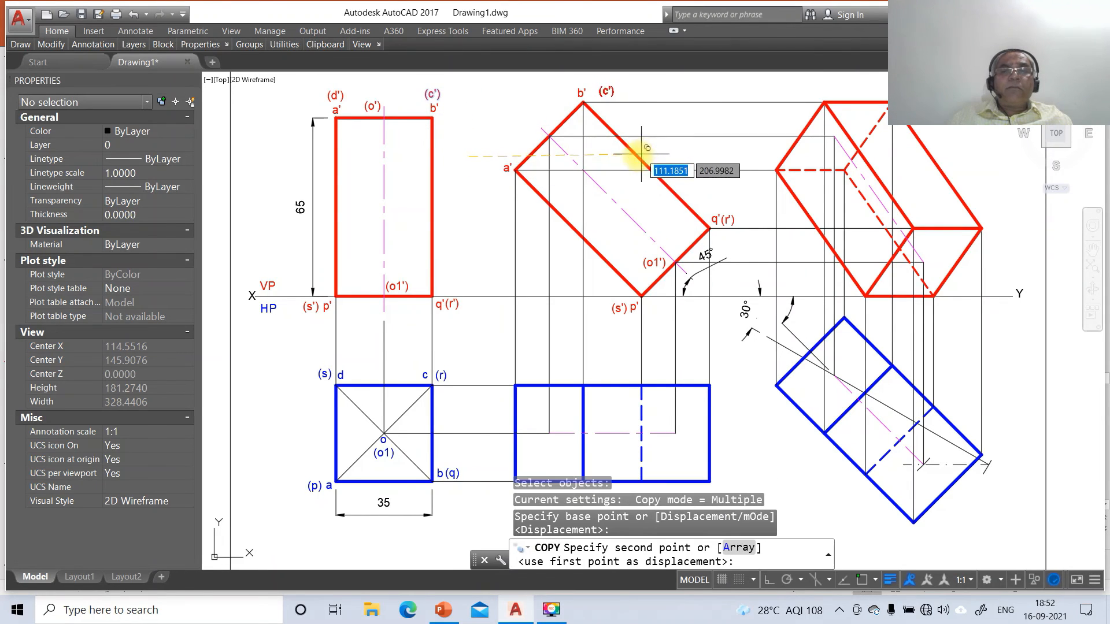
click(633, 155)
key(Return)
Copy the label (d') to the tilted front view, immediately left of its a'
key(Return)
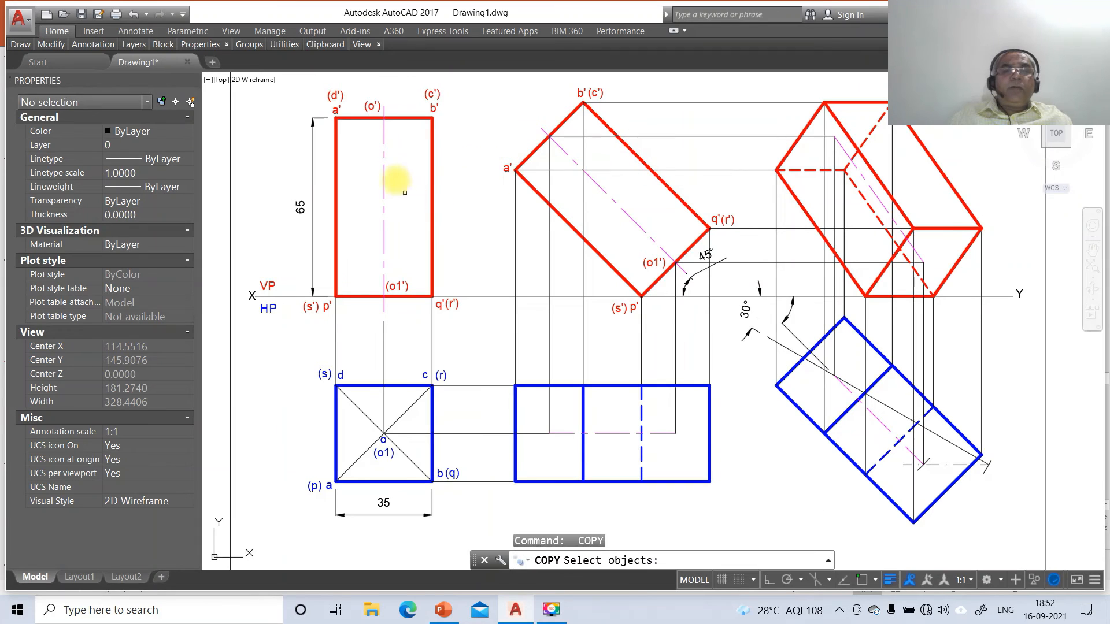
click(336, 96)
key(Return)
click(475, 204)
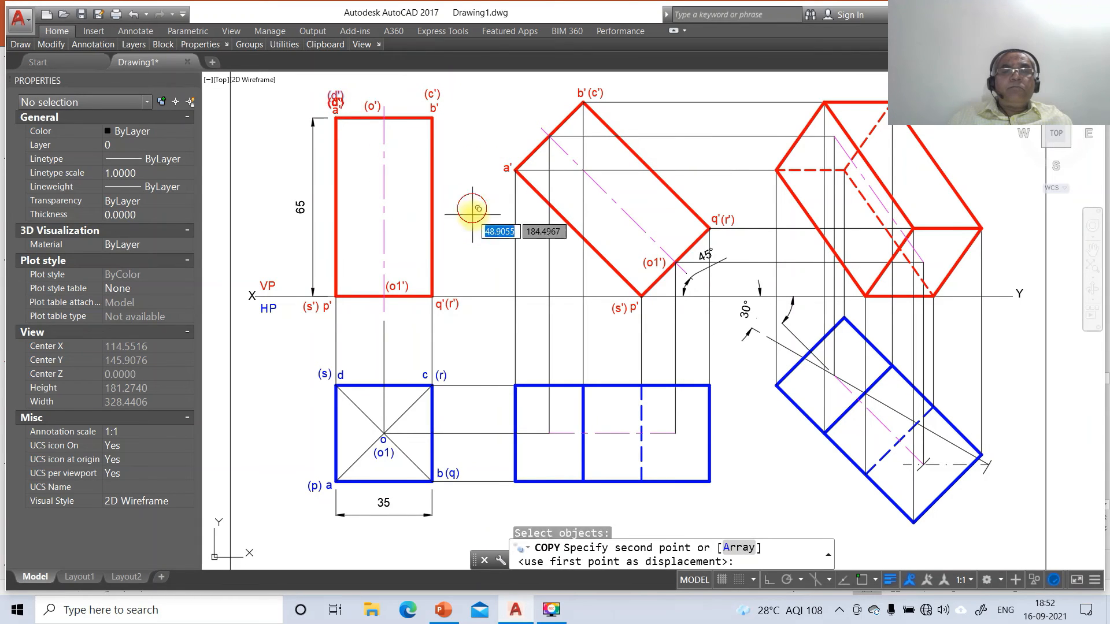
click(634, 273)
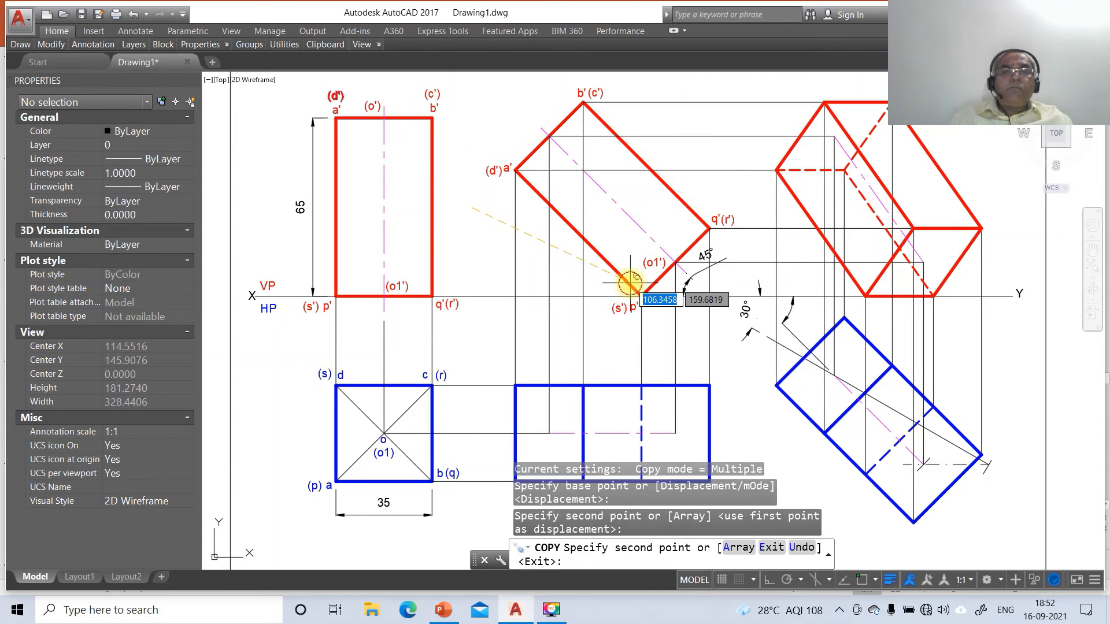
key(Return)
Copy the label (o') to the tilted front view, just above the axis's upper end
key(Return)
click(371, 106)
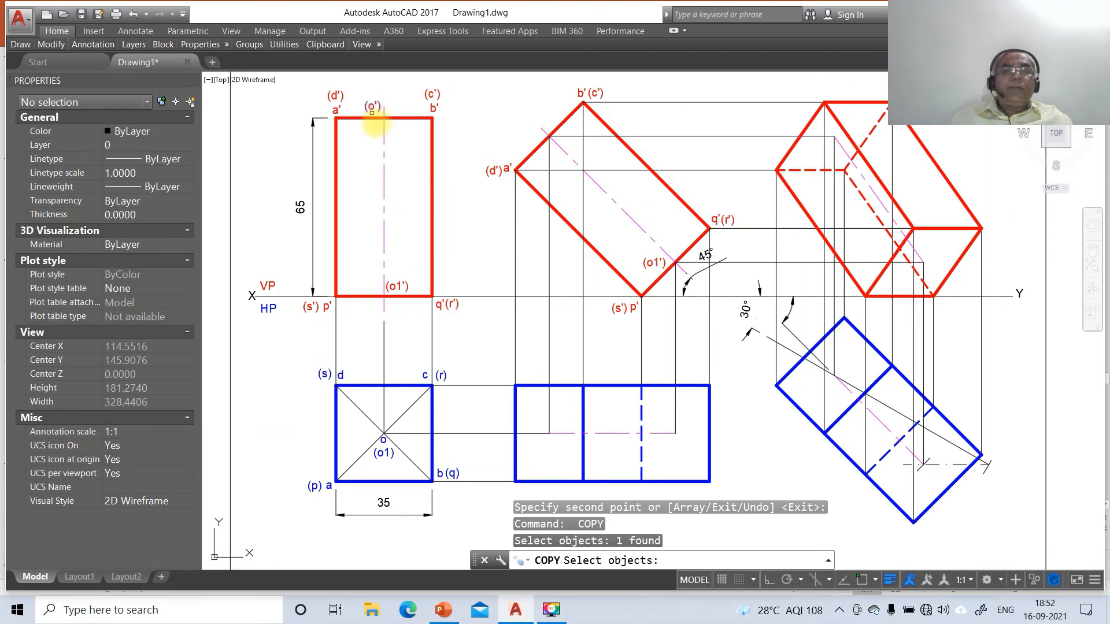
key(Return)
click(424, 219)
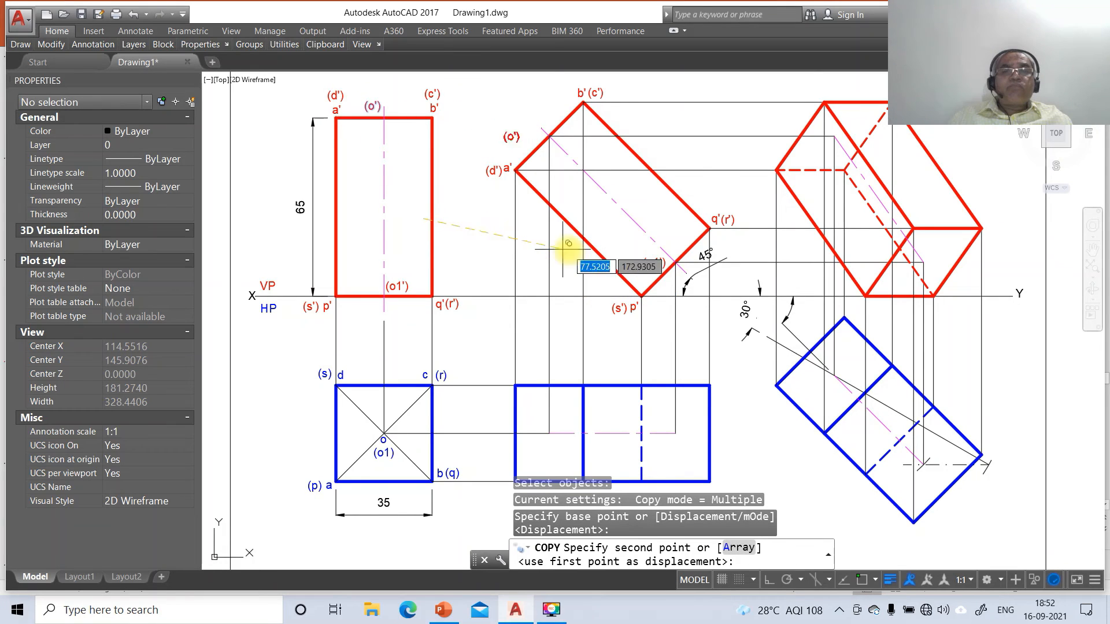
click(591, 237)
key(Return)
Copy the top-view label o to the second top view, just below the left end of its axis
key(Return)
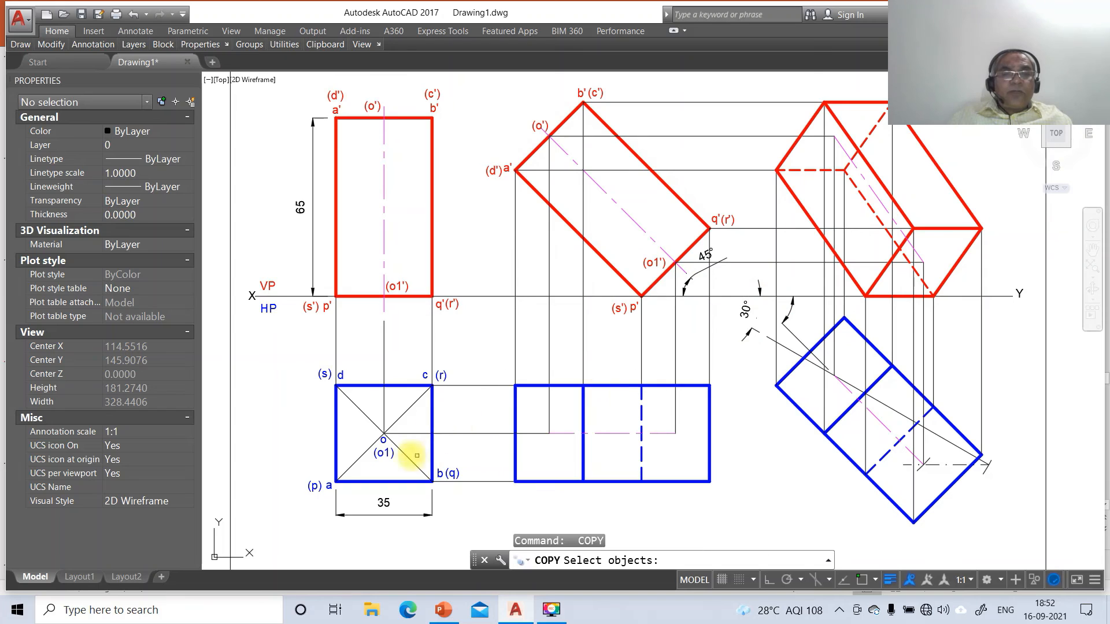
click(384, 442)
key(Return)
click(424, 446)
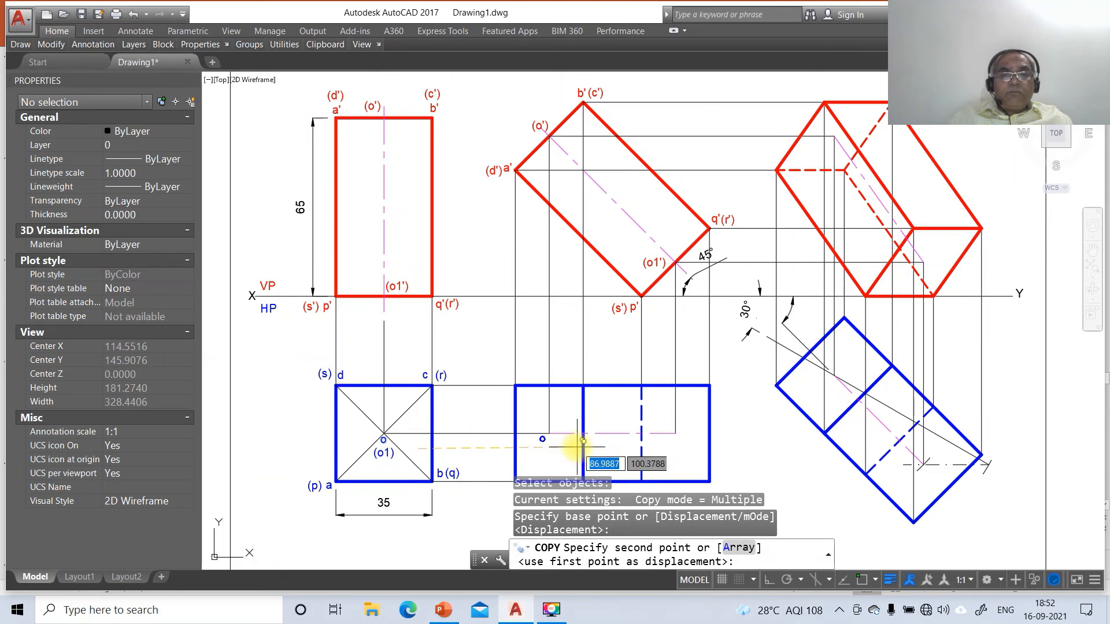
click(587, 447)
key(Return)
Copy the top-view label (o1) to the second top view, just below the right end of its axis
key(Return)
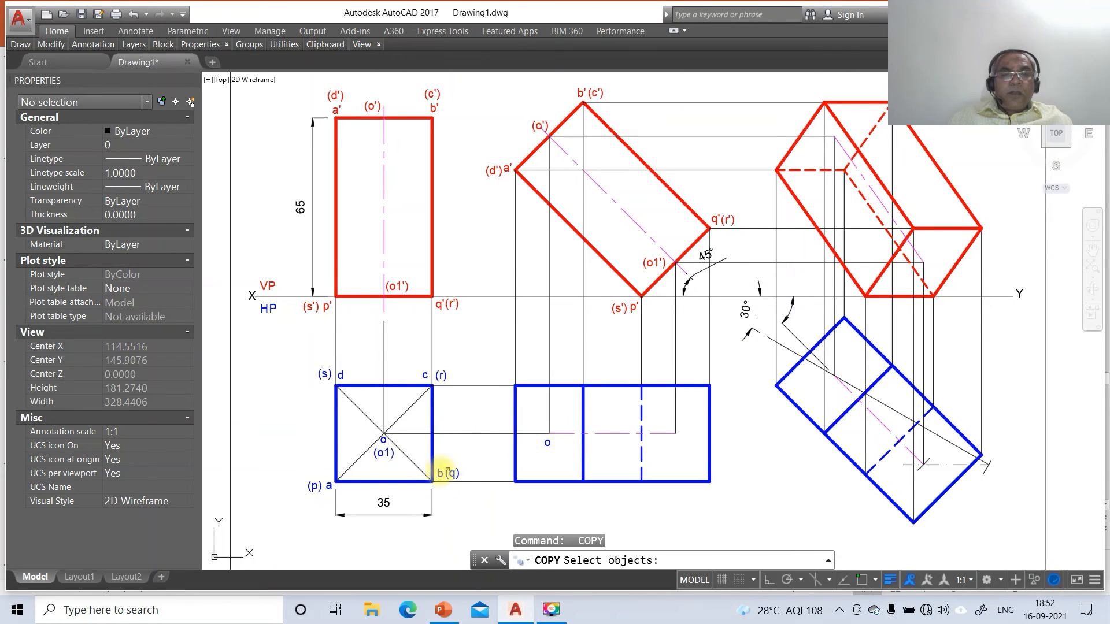
click(386, 455)
key(Return)
click(371, 469)
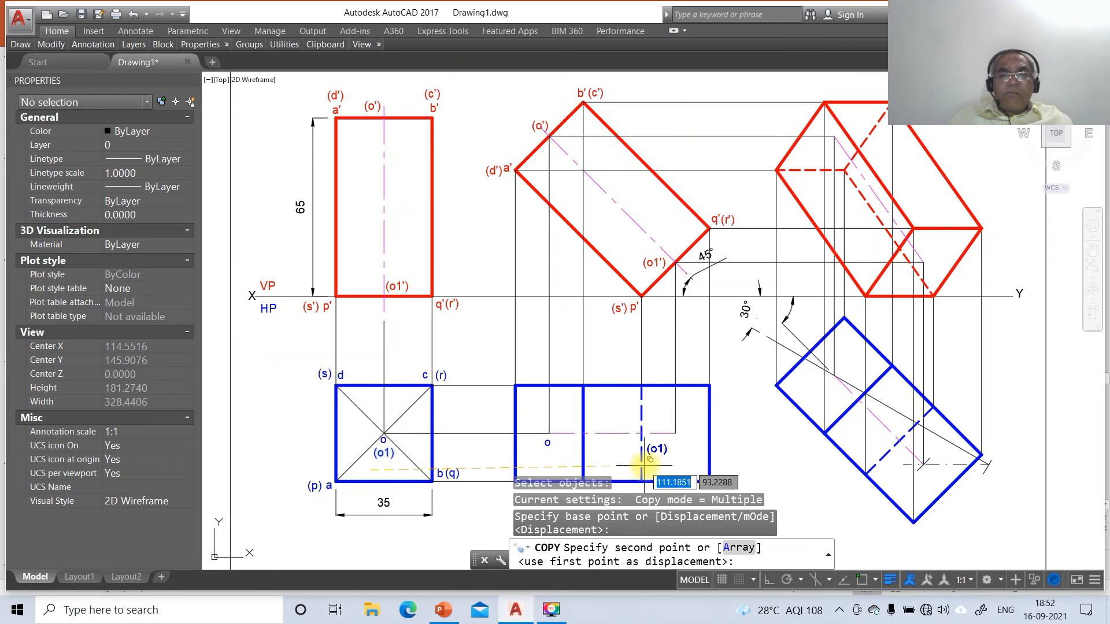
click(660, 461)
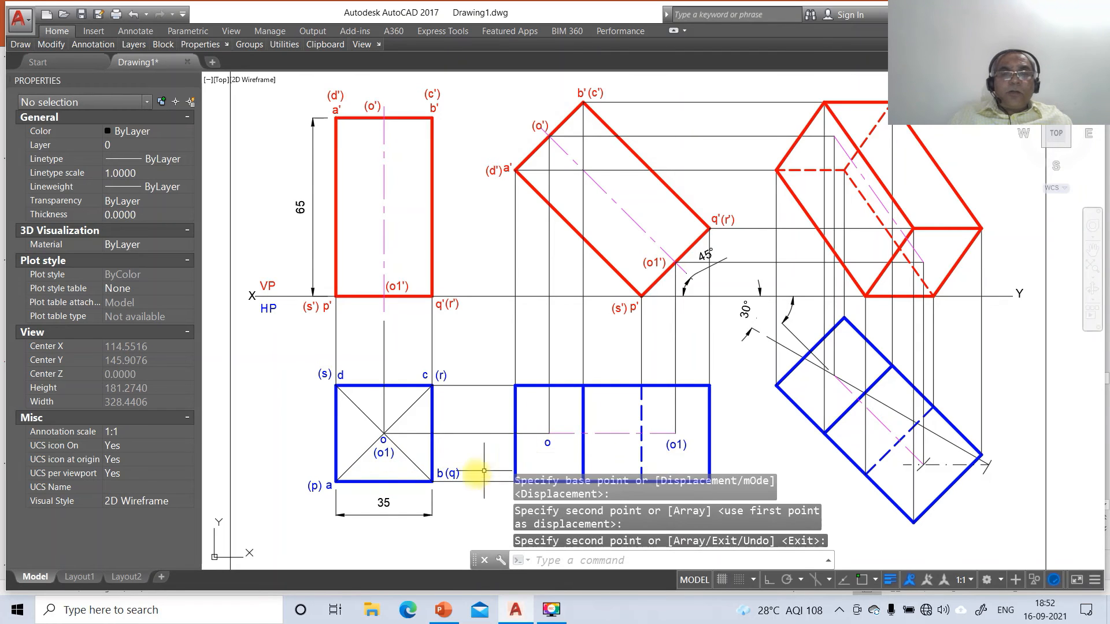
key(Return)
Copy the top-view label a to just below the second top view's lower-left corner
key(Return)
click(328, 487)
key(Return)
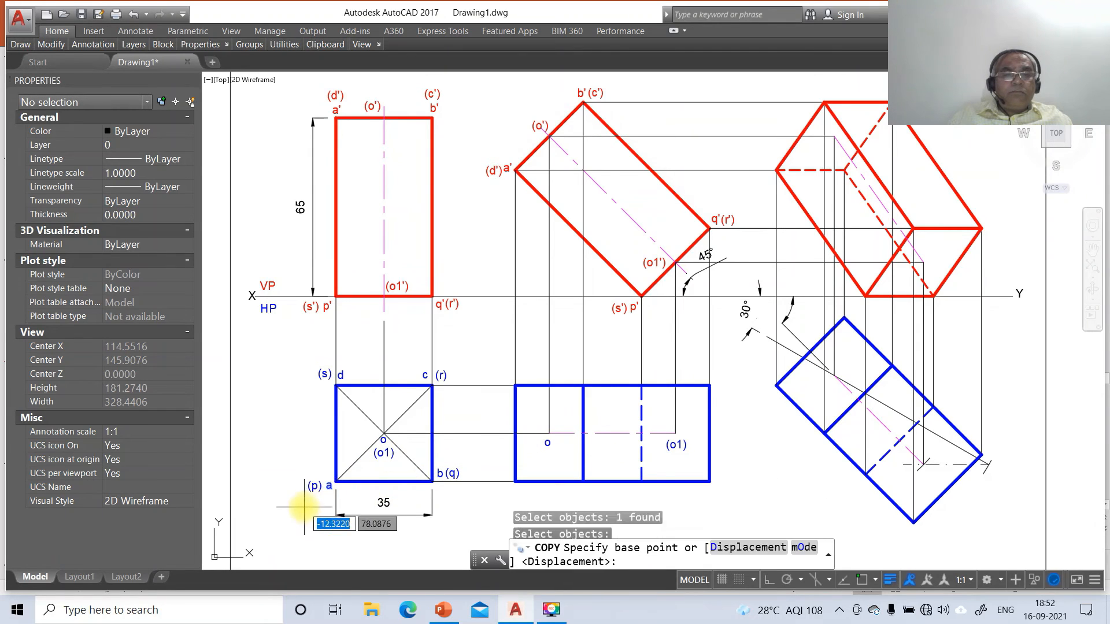
click(305, 506)
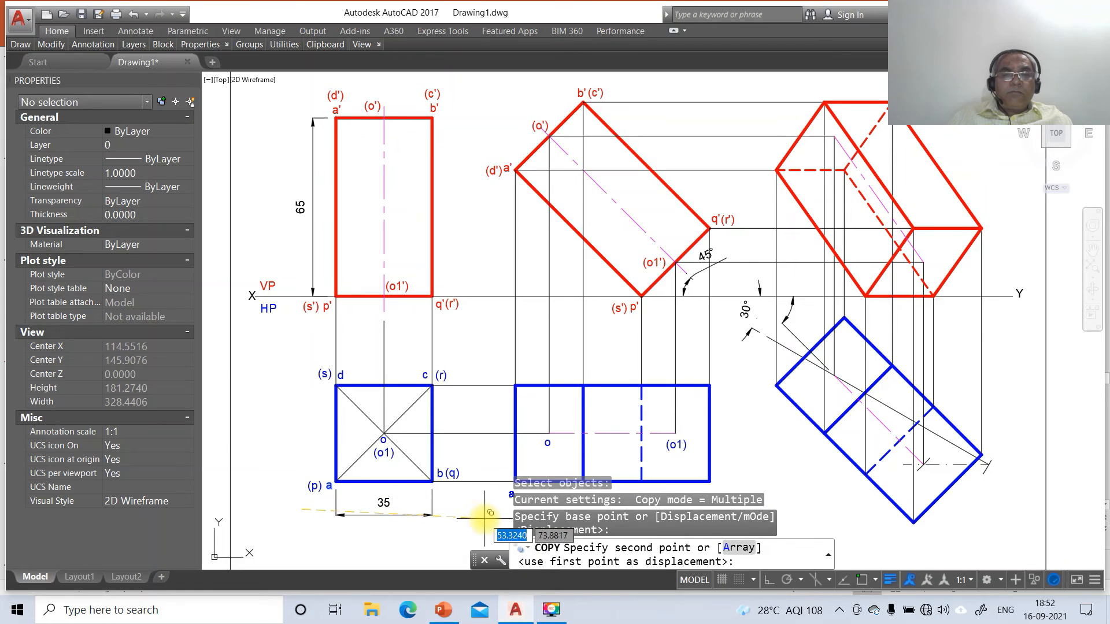
click(488, 513)
key(Return)
key(Return)
click(440, 474)
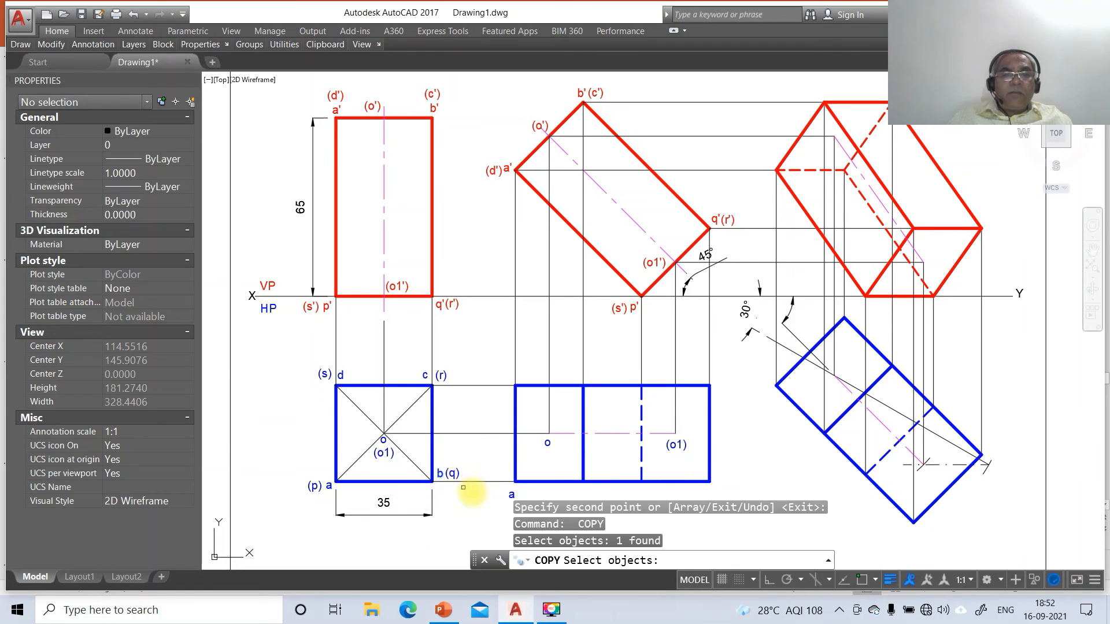
key(Return)
click(478, 485)
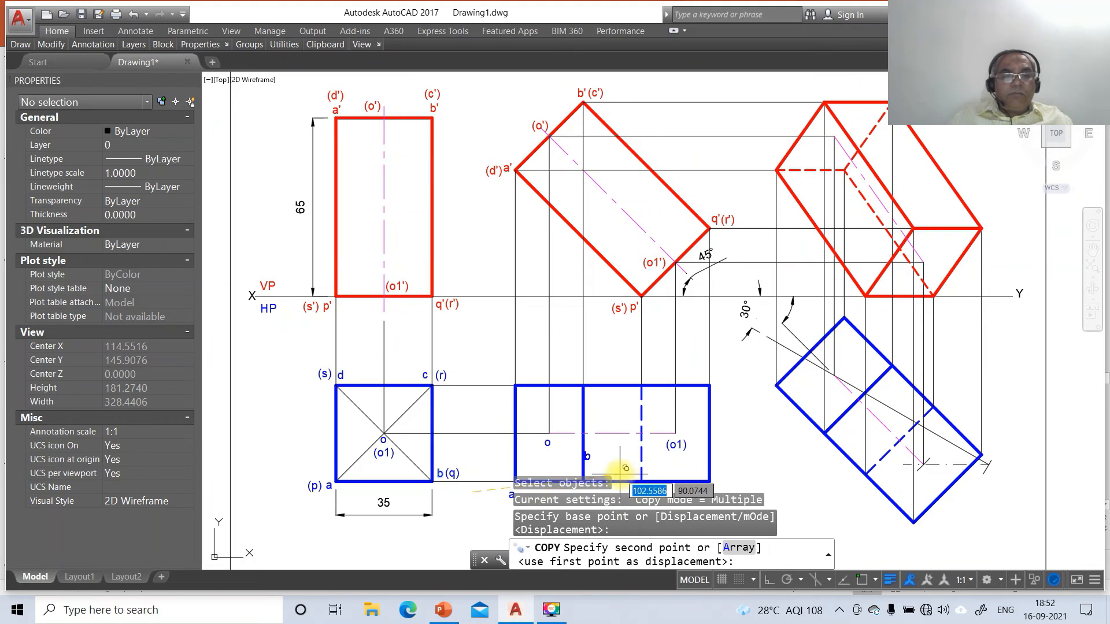
key(Escape)
Copy the top-view label b into the second top view, between its solid inner edge and the dashed edge
key(Return)
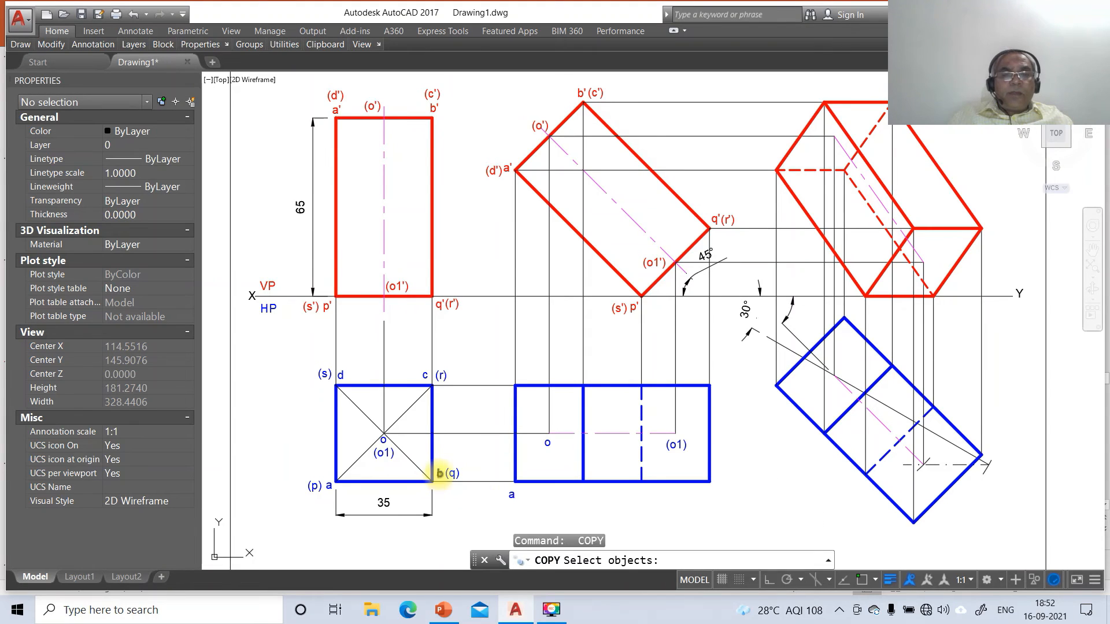
click(440, 474)
key(Return)
click(410, 502)
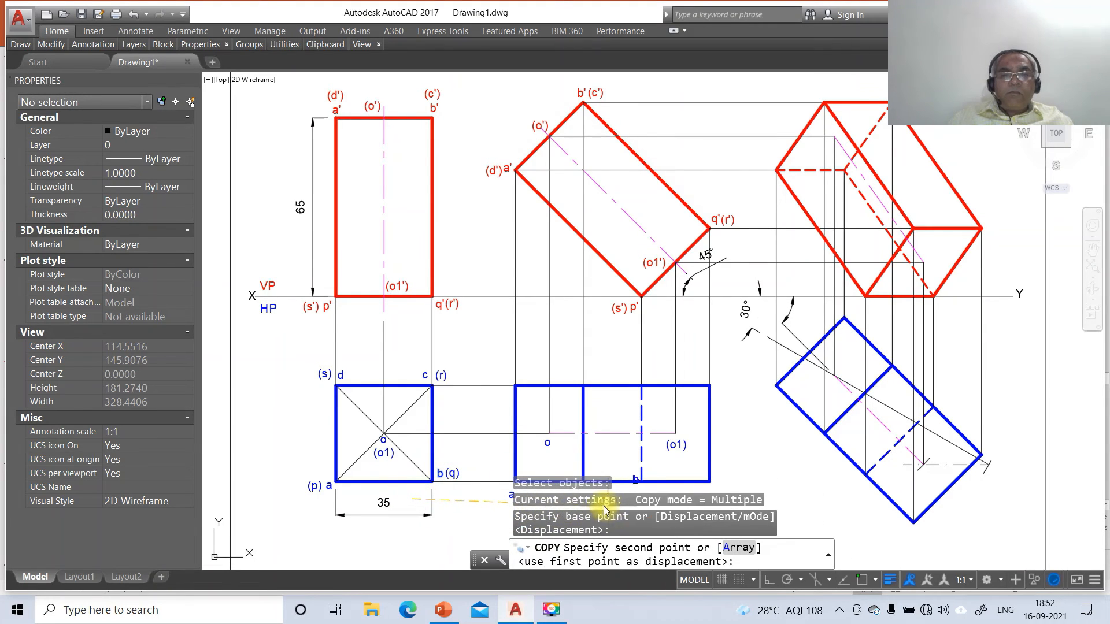
click(577, 459)
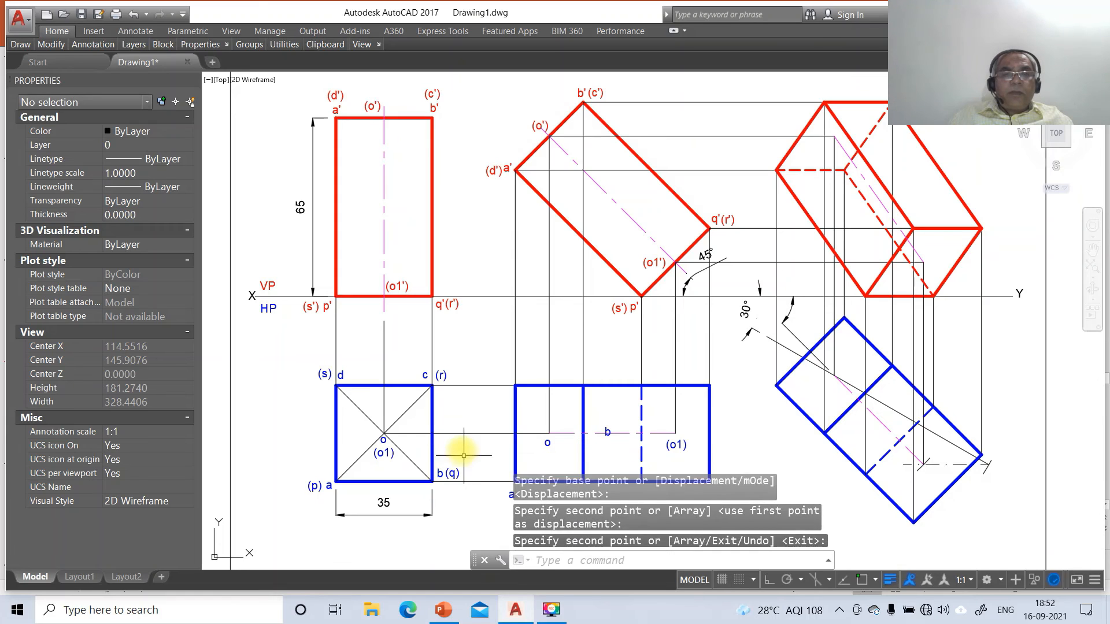
key(Return)
Copy the top-view label c to just above the upper end of the second top view's solid inner edge
key(Return)
click(425, 375)
key(Return)
click(433, 404)
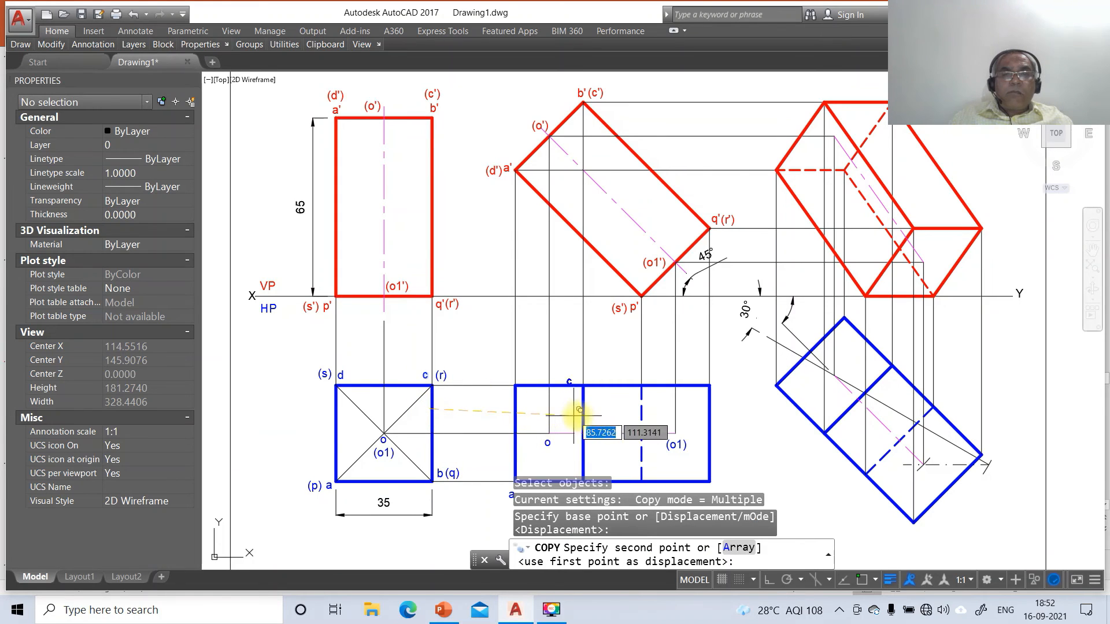
click(588, 405)
key(Return)
Copy the top-view label d to just above the second top view's upper-left corner
key(Return)
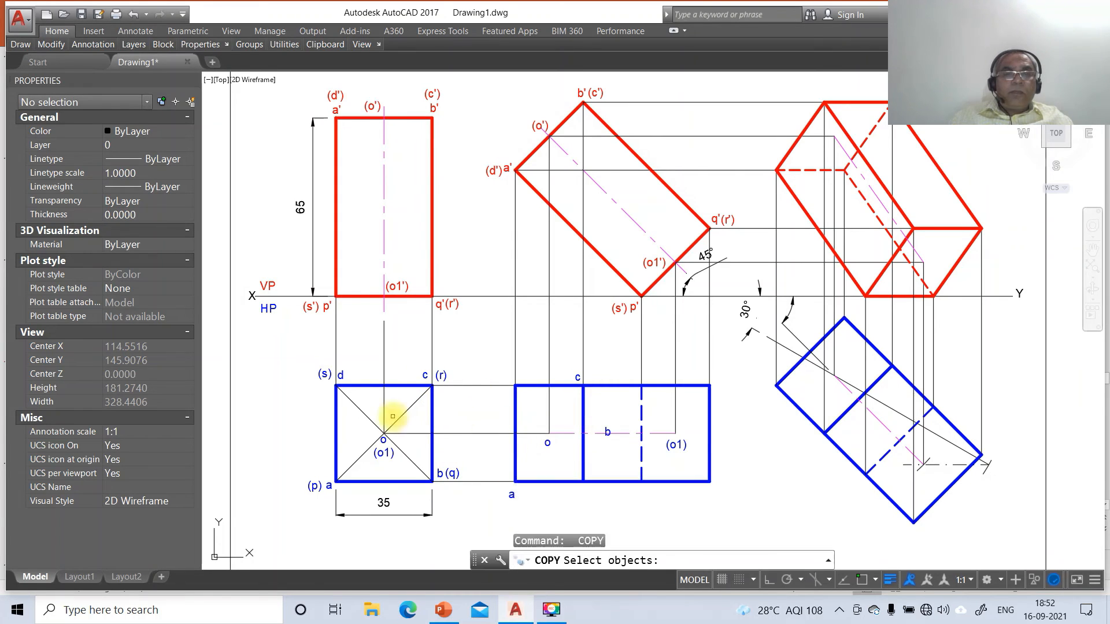
click(341, 375)
key(Return)
click(365, 406)
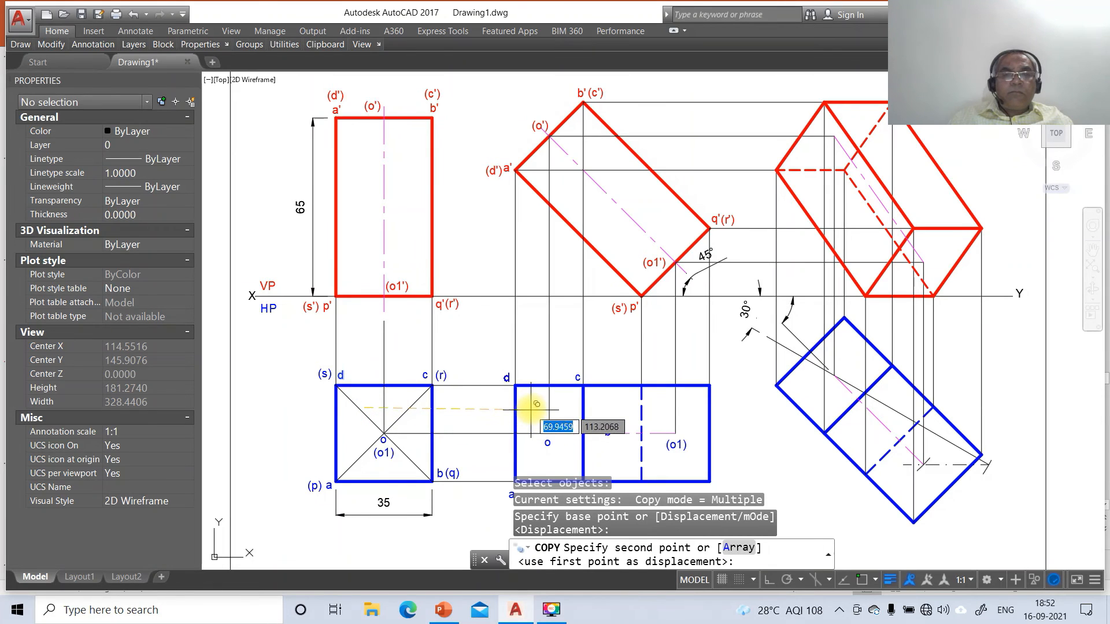
click(532, 408)
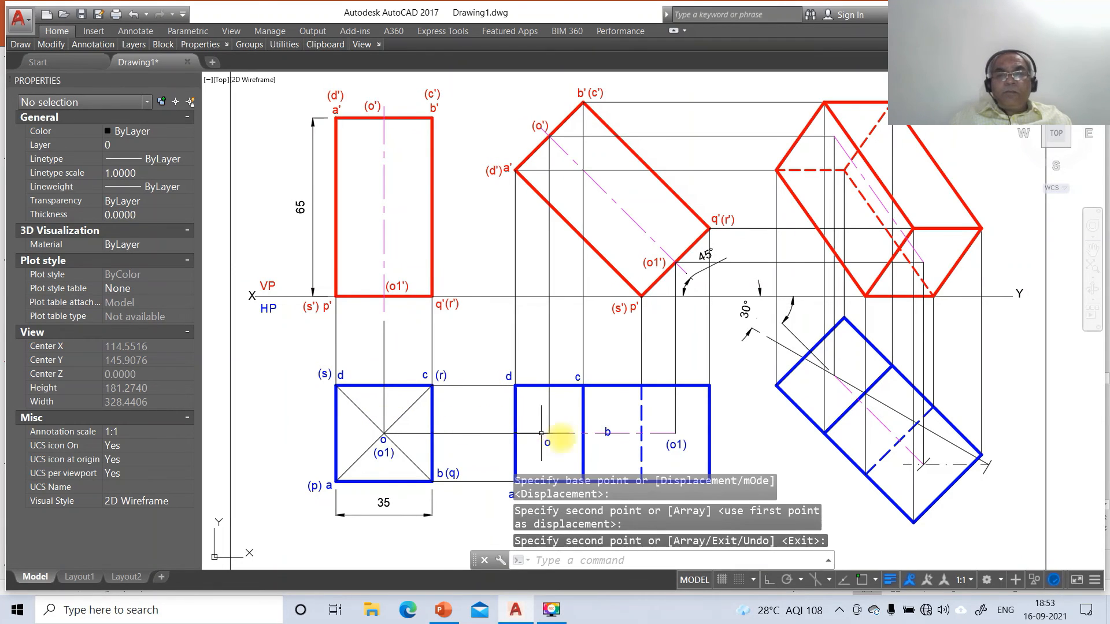
key(Escape)
Move the second top view's label b to just below the lower end of its solid inner edge
text(m)
key(Return)
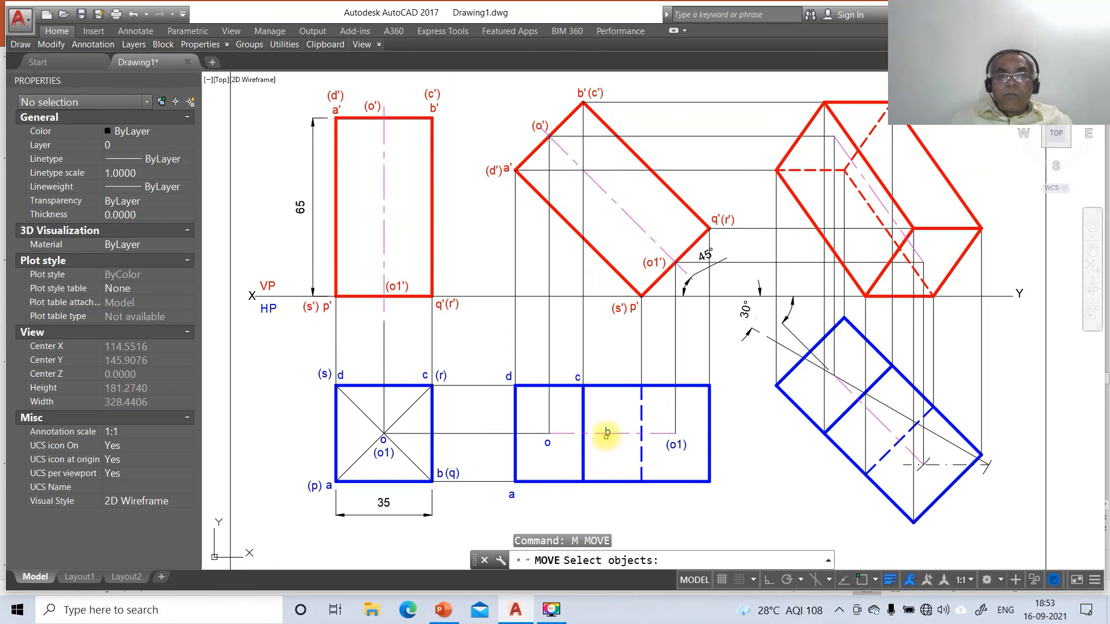
click(606, 433)
key(Return)
click(678, 323)
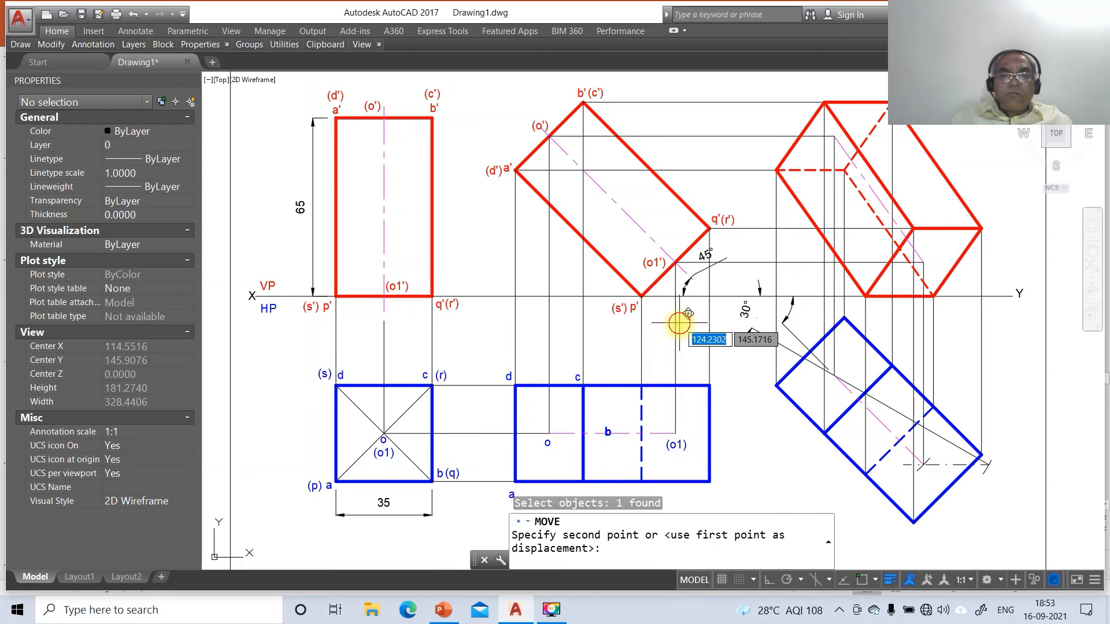
click(654, 380)
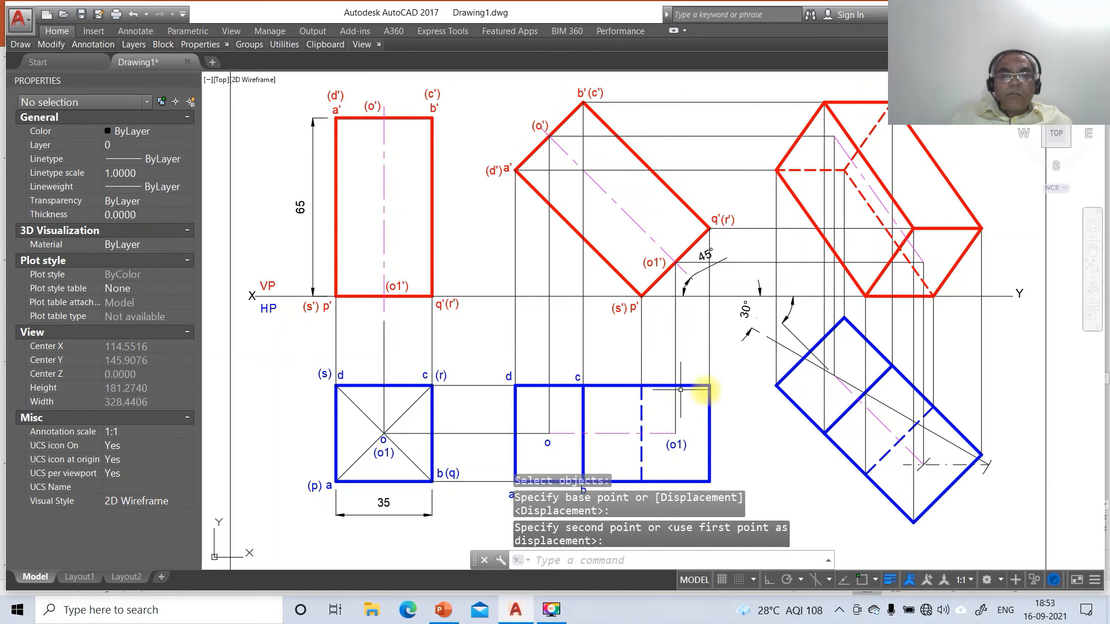
Move the second top view's label a slightly up, closer to the lower-left corner and level with b
key(Return)
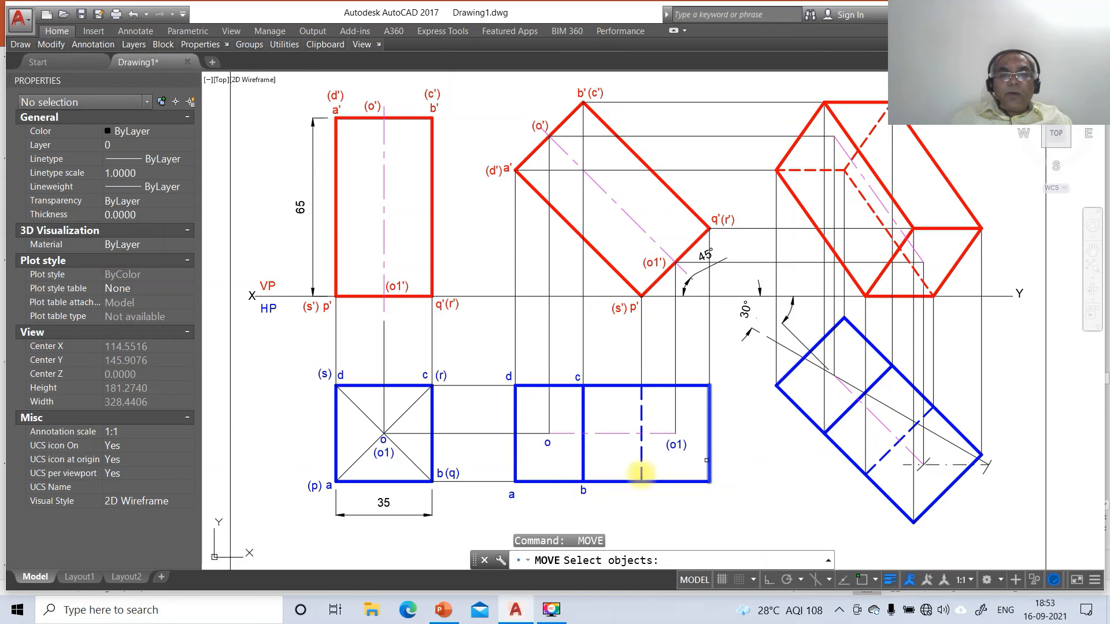
key(Return)
click(511, 496)
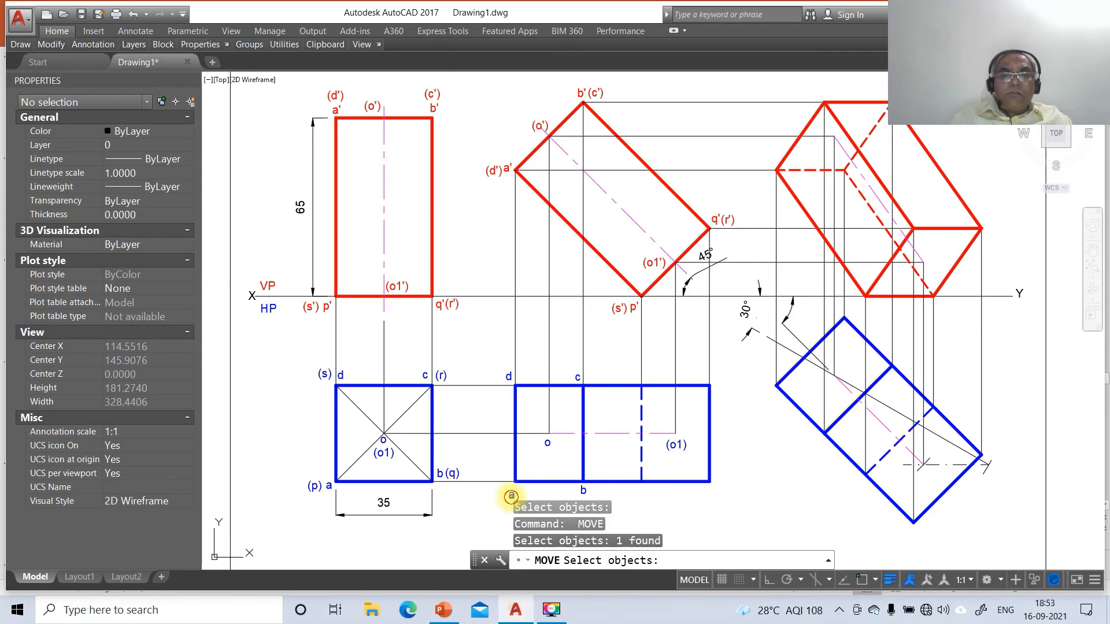
key(Return)
click(470, 501)
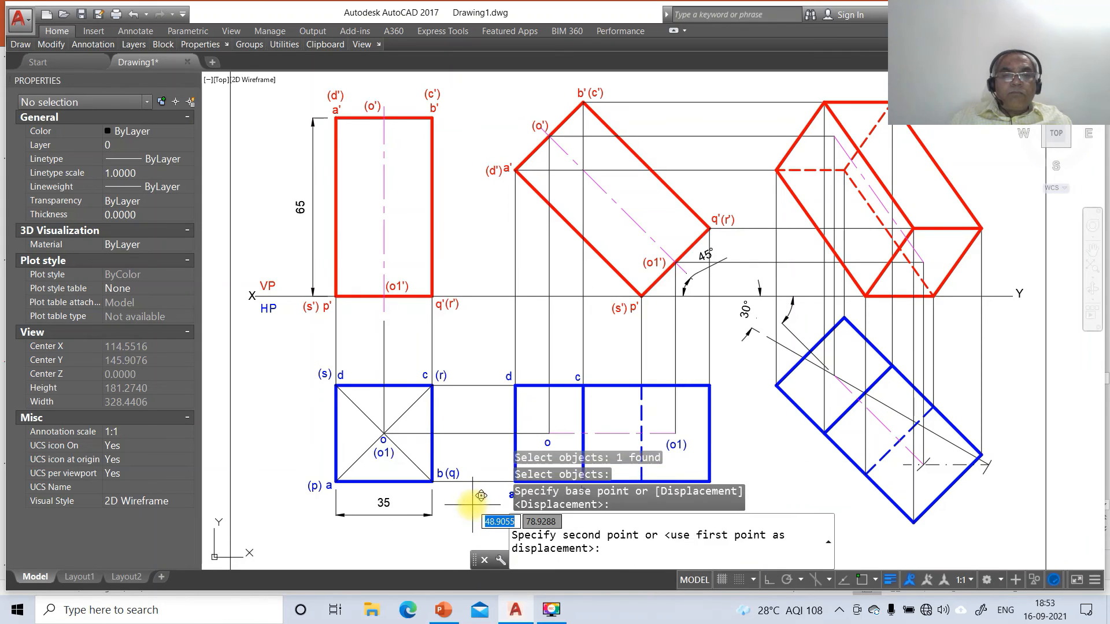
click(481, 491)
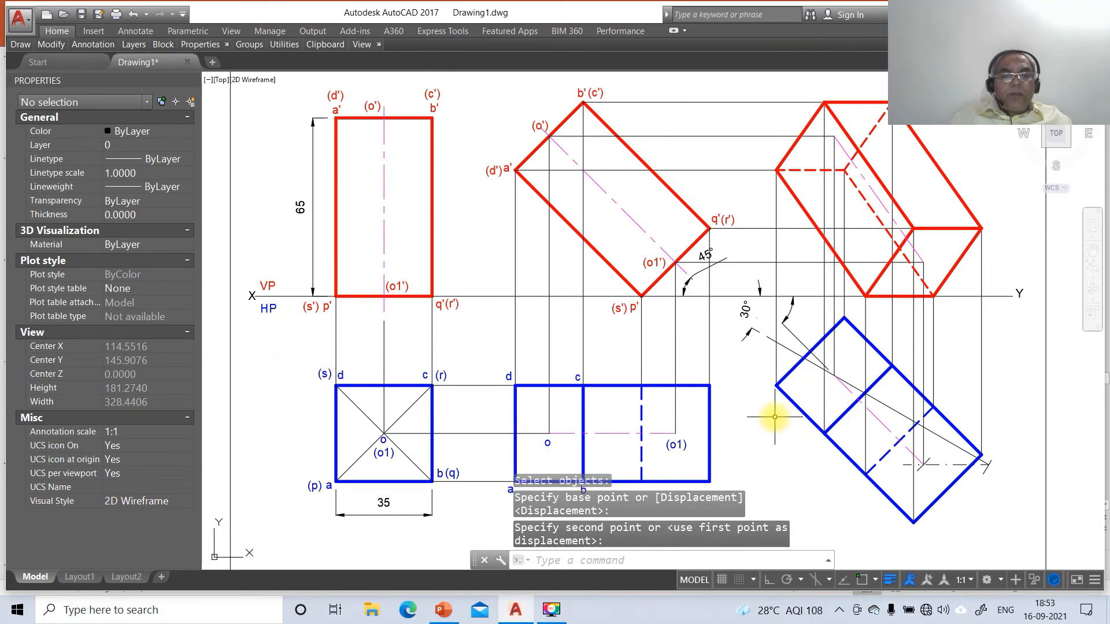
Add text labels p and s at the lower and upper ends of the second top view's dashed edge, and q and r at its right corners
text(dt)
key(Return)
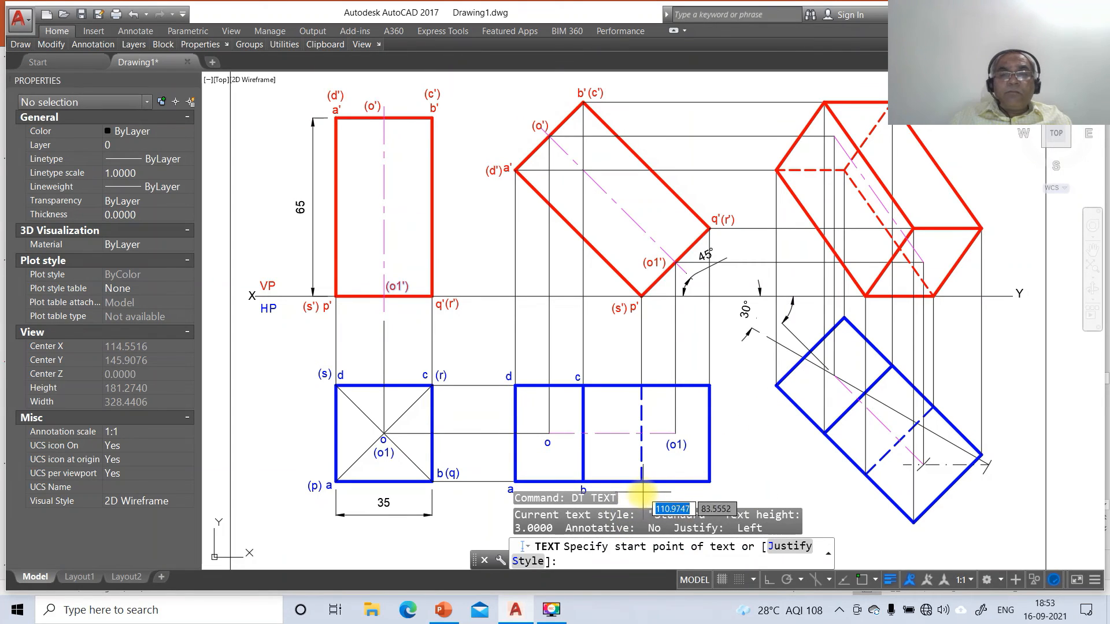
click(641, 494)
key(Return)
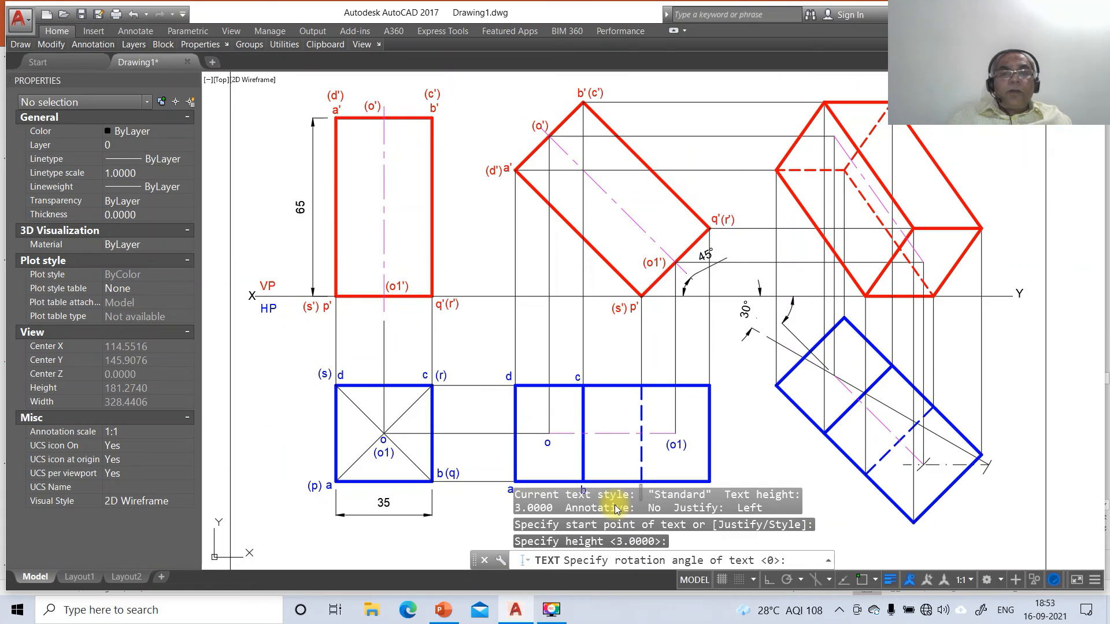
text(p)
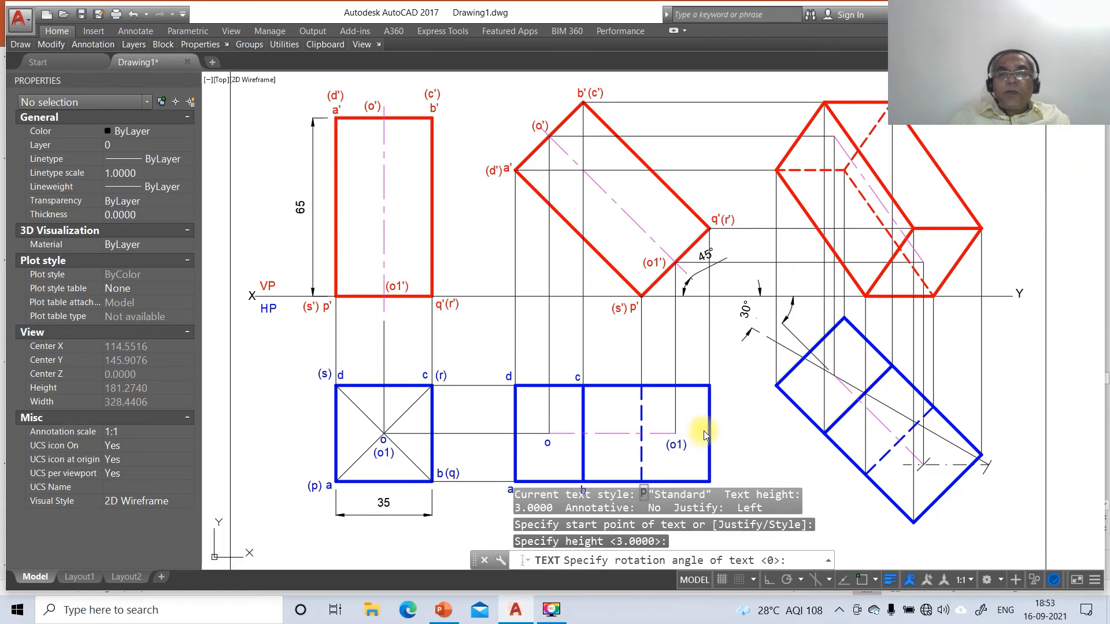
click(722, 484)
text(q)
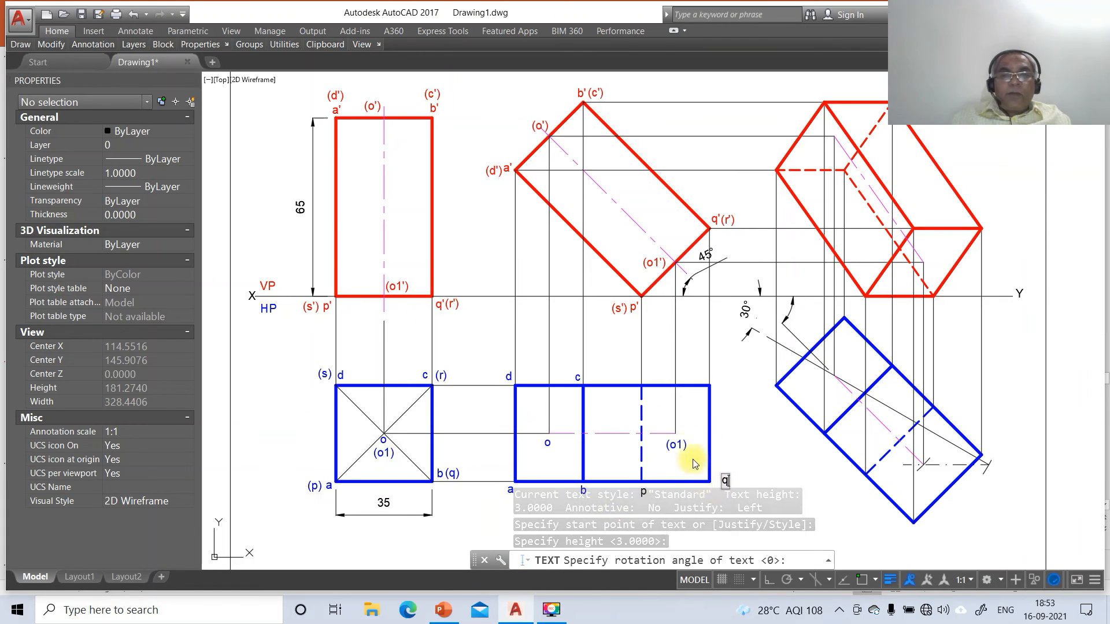
click(719, 385)
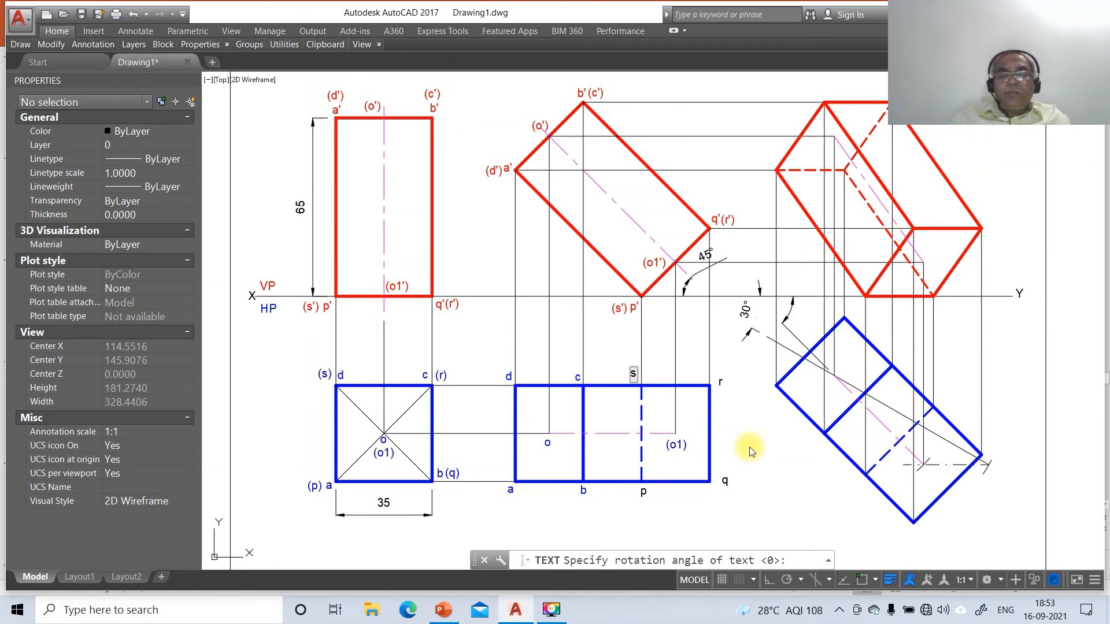
key(Return)
key(Return)
Move the second top view's label p slightly up, closer to the lower end of the dashed edge
text(m)
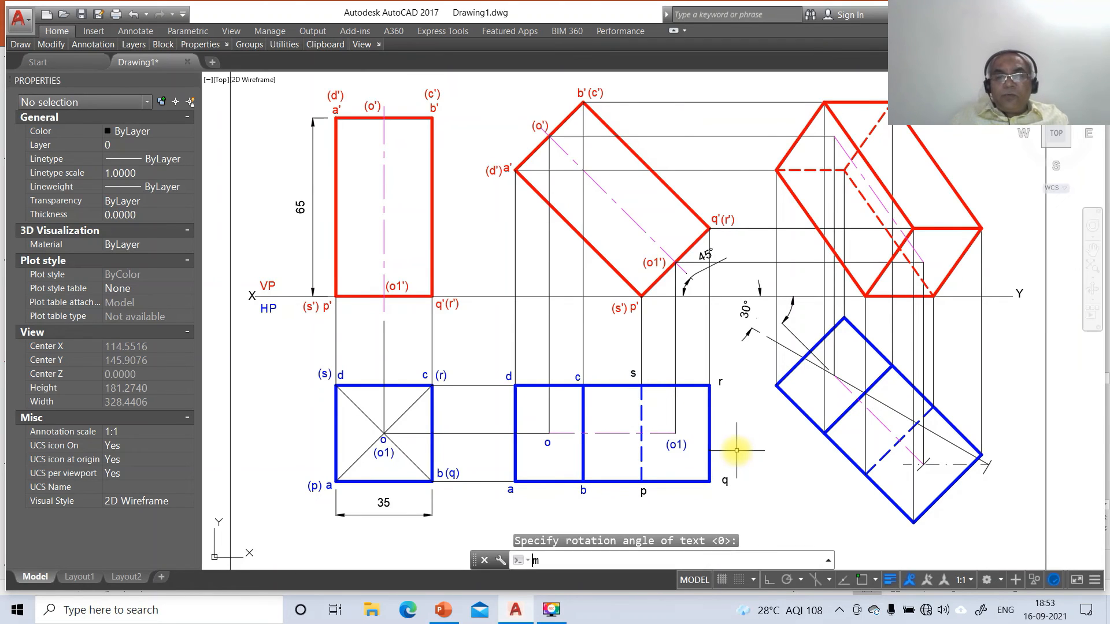
key(Return)
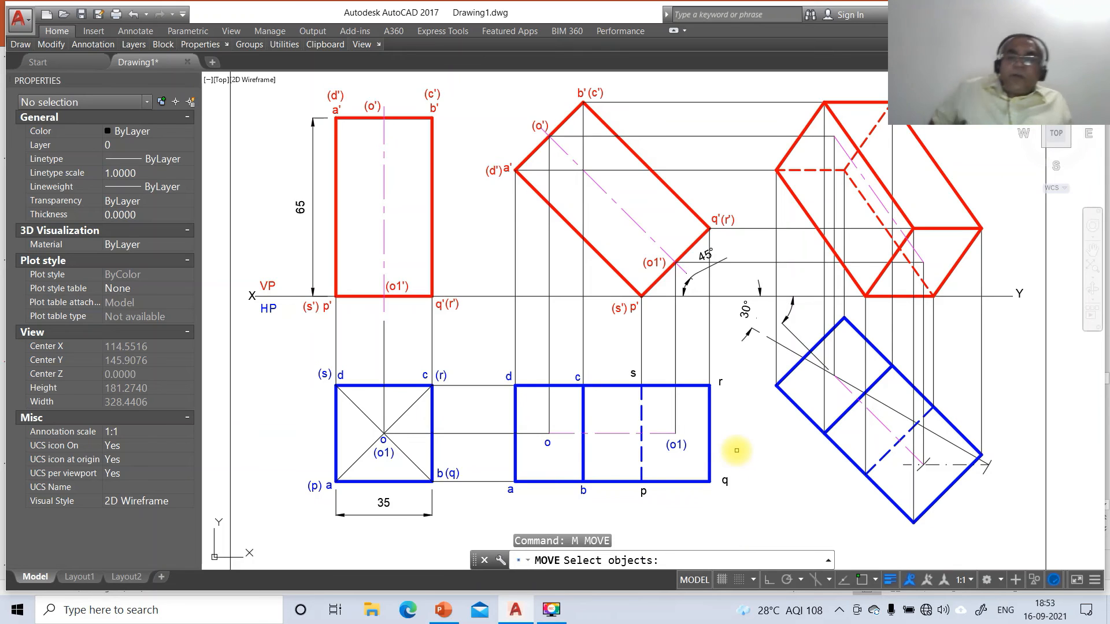
click(643, 492)
key(Return)
click(690, 480)
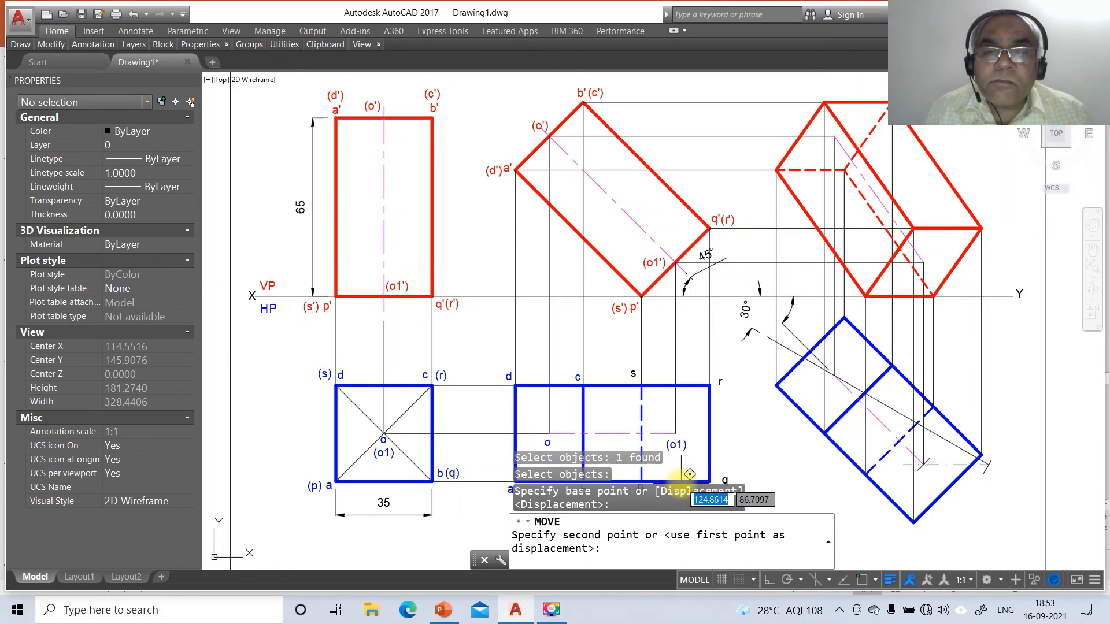
click(690, 475)
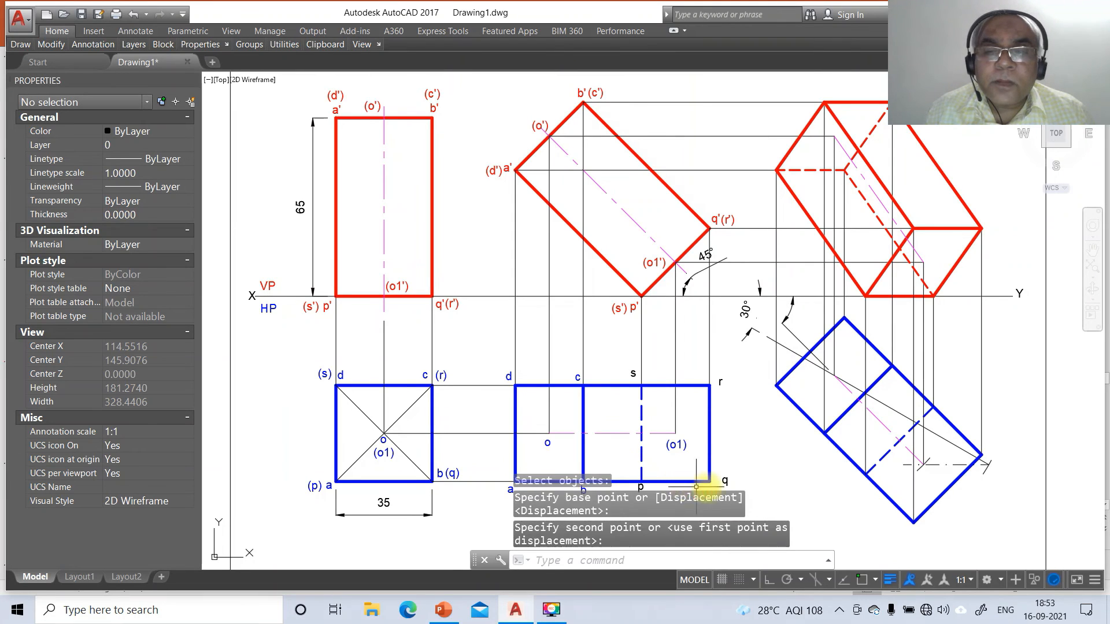
Move the second top view's label q to just below the lower-right corner
key(Return)
click(724, 481)
key(Return)
click(774, 461)
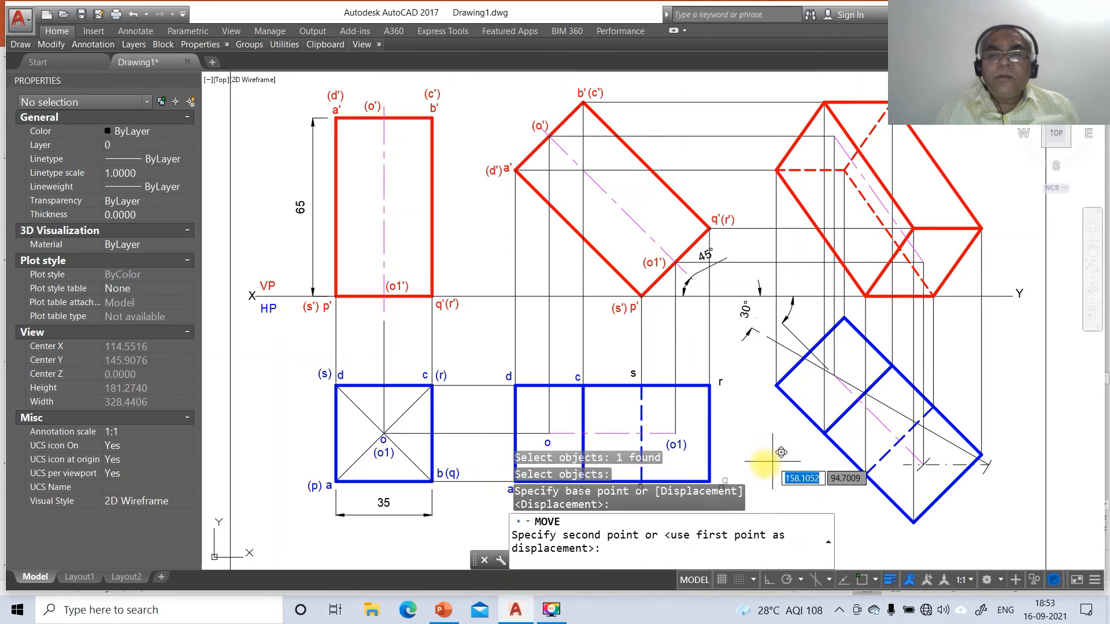
click(757, 473)
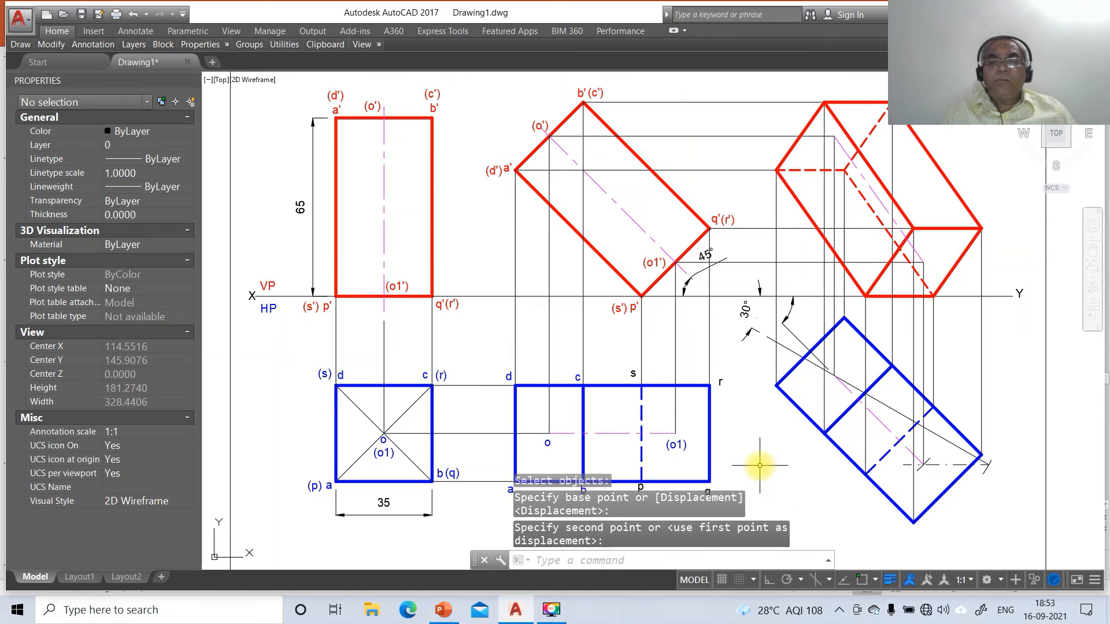
Move the second top view's label r to just above the upper-right corner
key(Return)
click(722, 382)
key(Return)
click(754, 420)
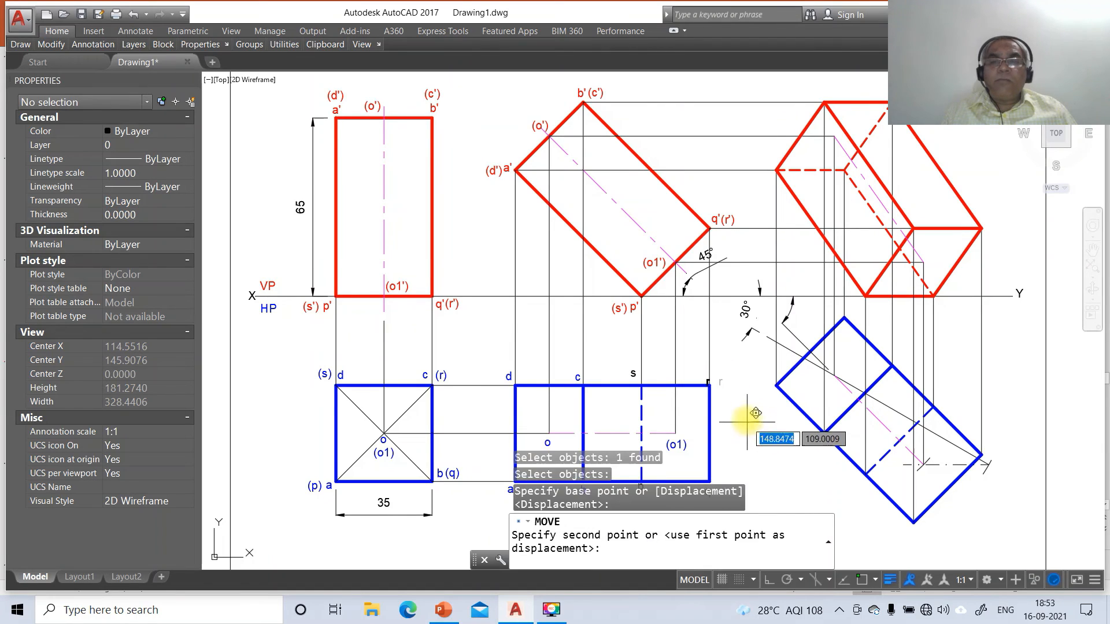
click(738, 415)
Nudge the second top view's label s slightly closer to the upper end of the dashed edge
key(Return)
click(636, 376)
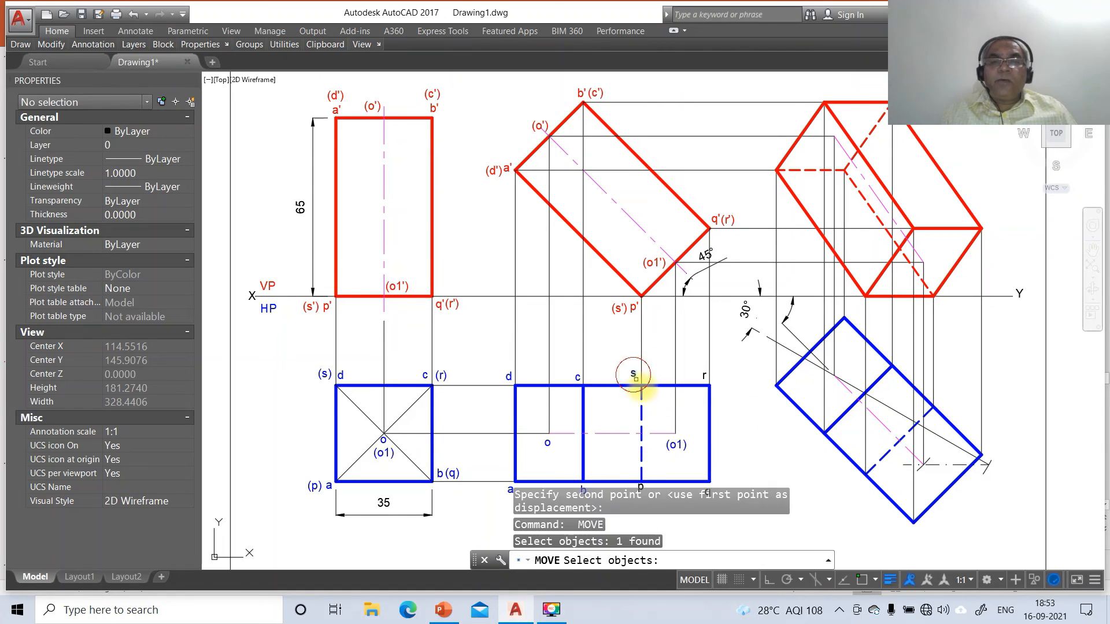
key(Return)
click(634, 375)
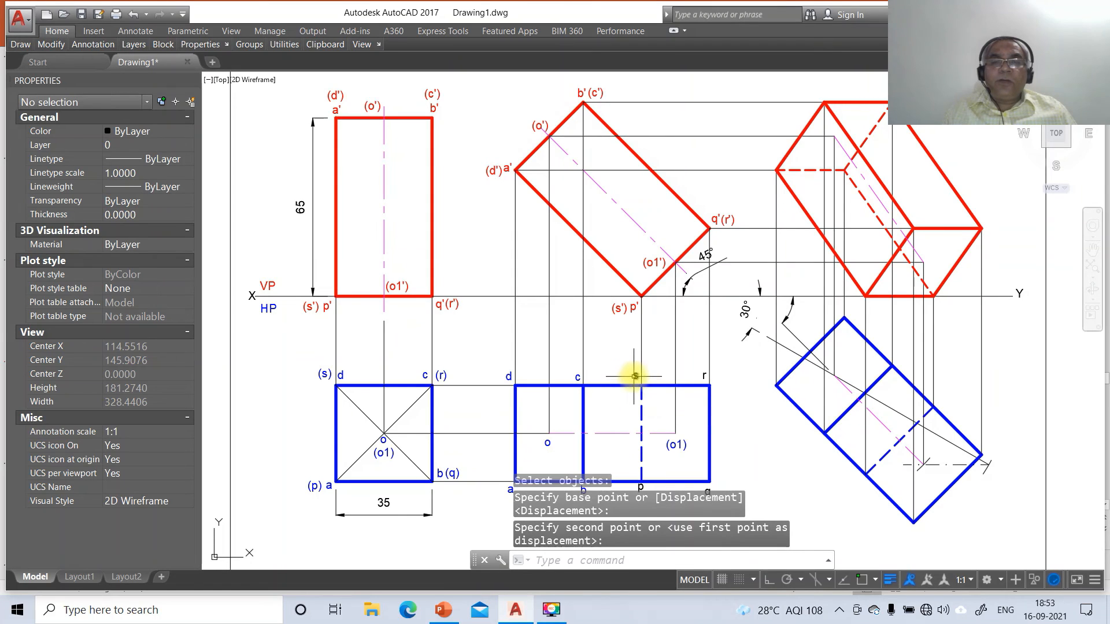
Assign the second top view's labels s, r, p and q to layer TV
click(634, 376)
click(704, 376)
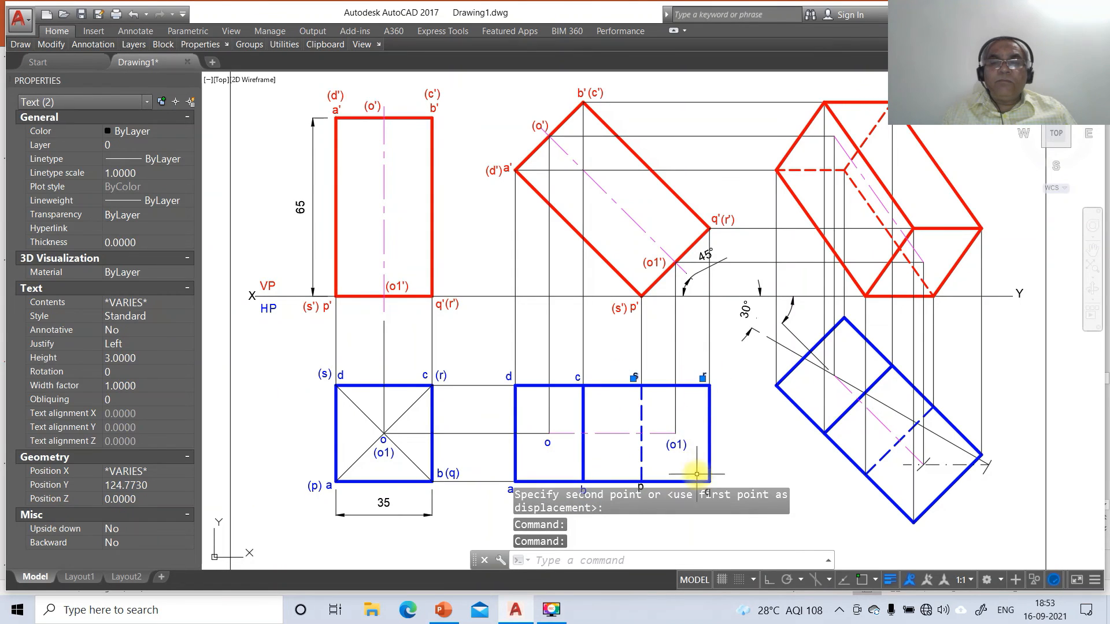
click(641, 485)
click(708, 492)
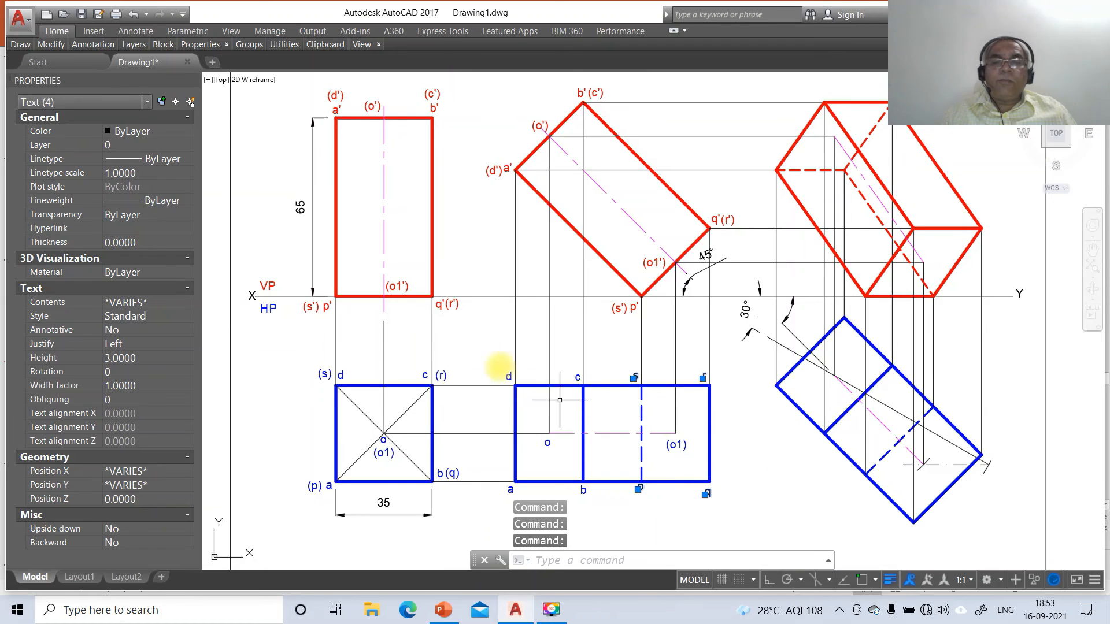
click(188, 145)
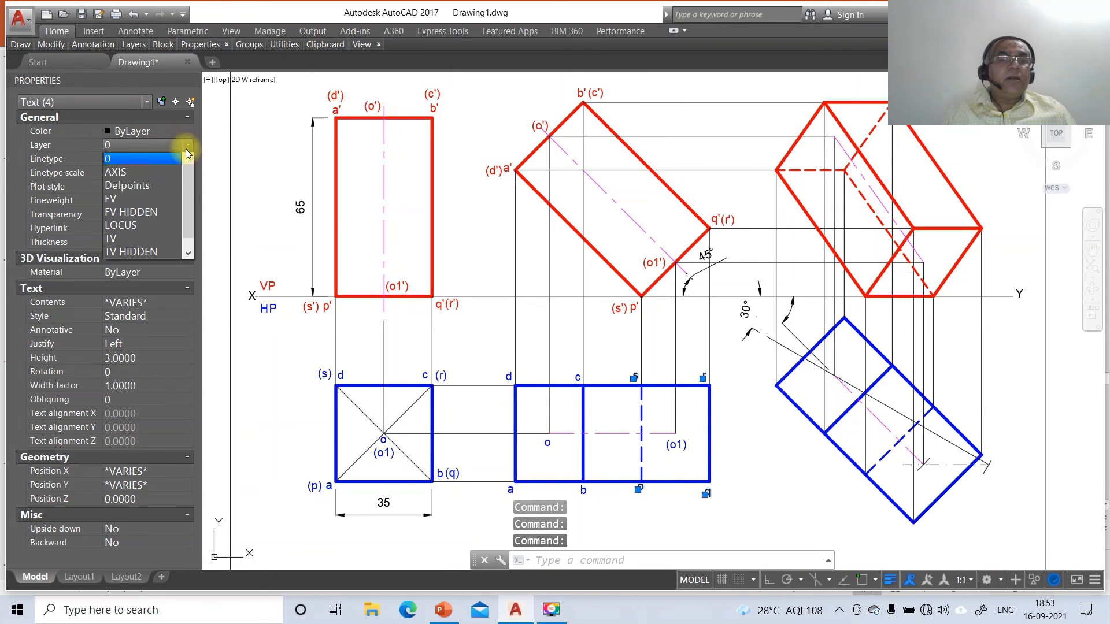
click(121, 225)
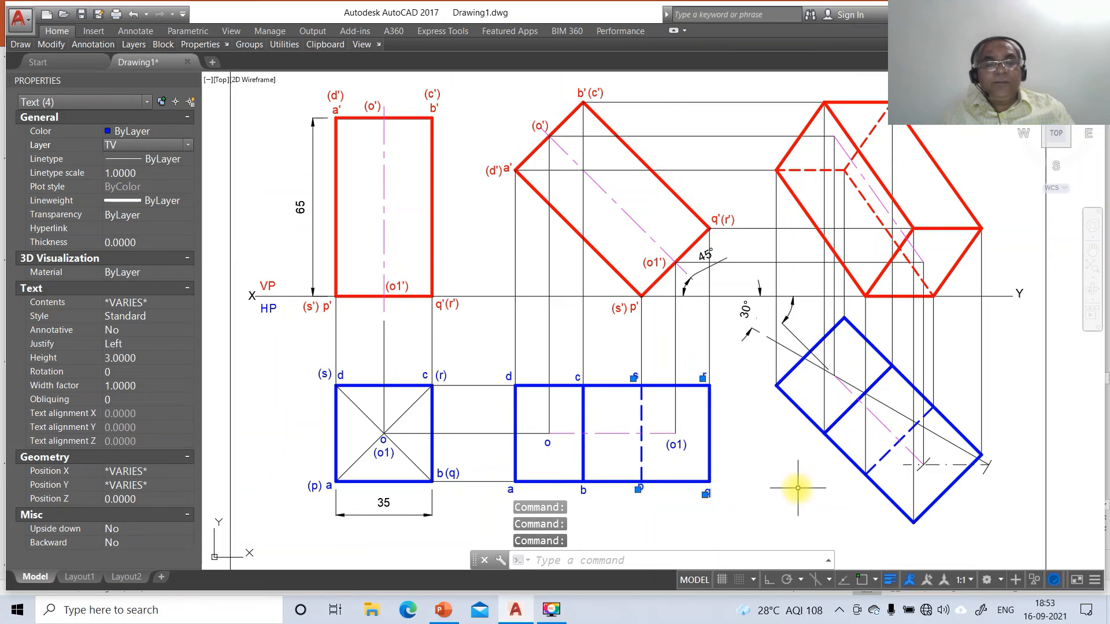
key(Escape)
Move the second top view's label p slightly down, level with label b
text(m)
key(Return)
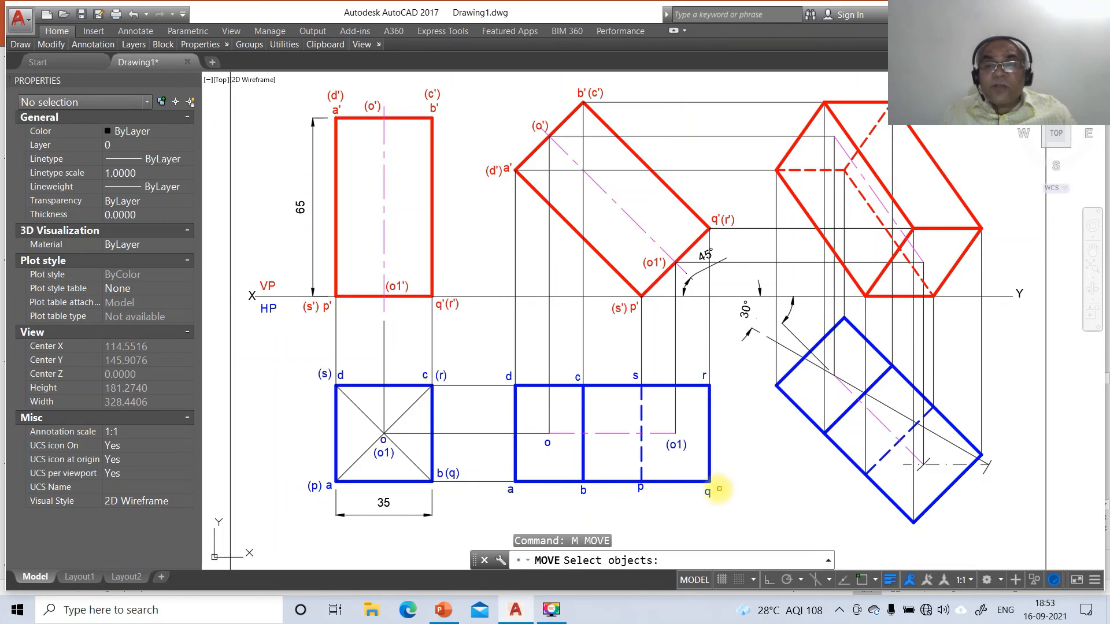
click(641, 488)
key(Return)
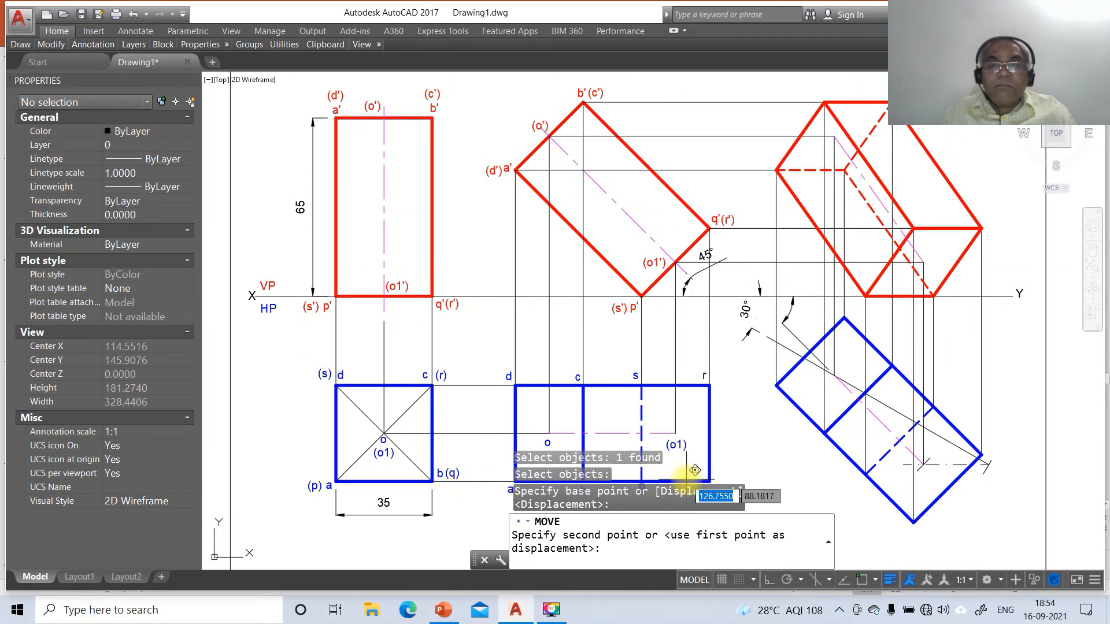
click(693, 472)
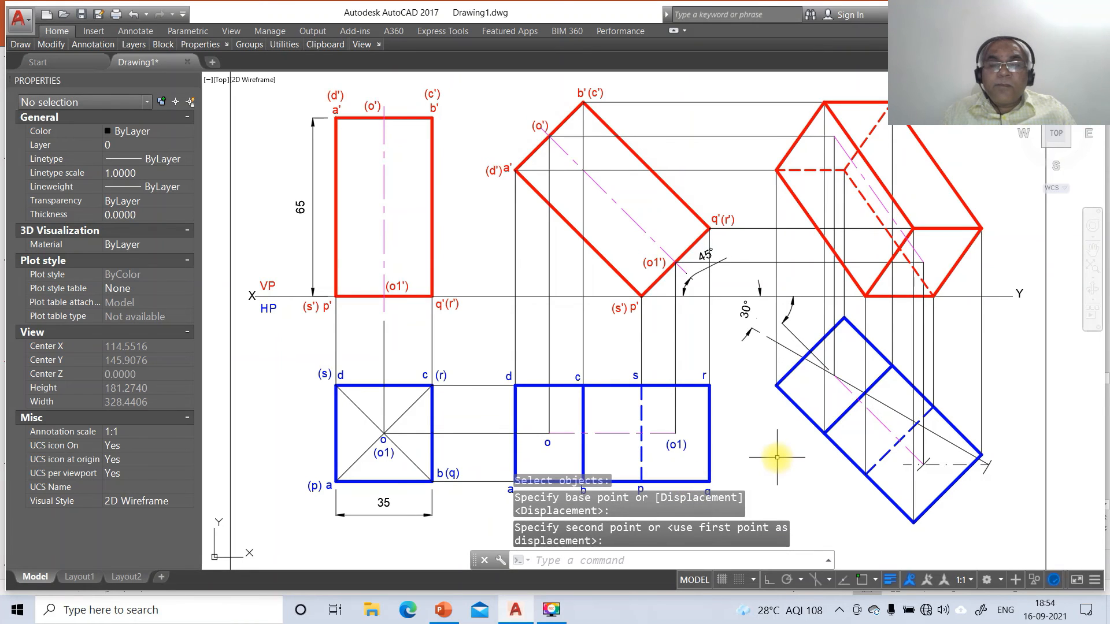
Copy the second top view's label p to just below the lower end of the tilted top view's dashed edge
text(co)
key(Return)
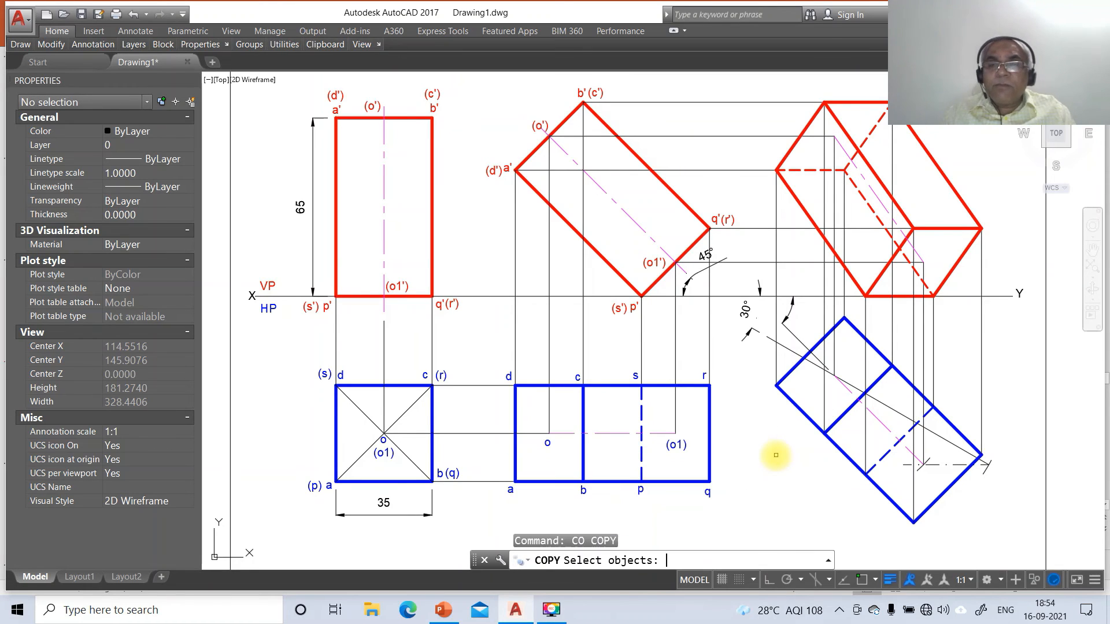
click(641, 489)
key(Return)
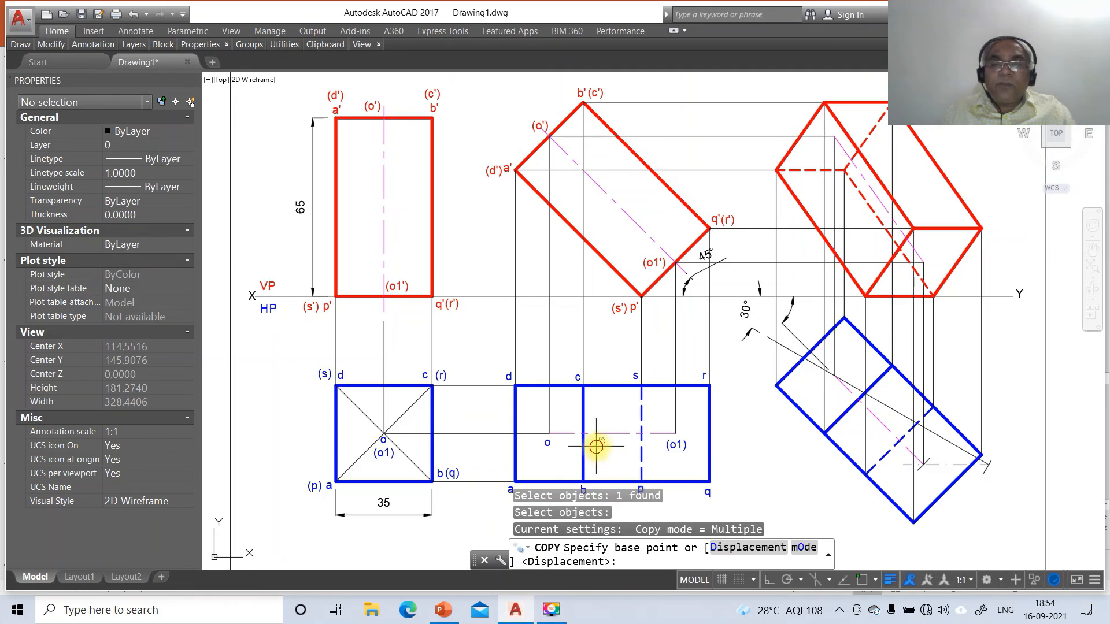
click(595, 446)
click(815, 442)
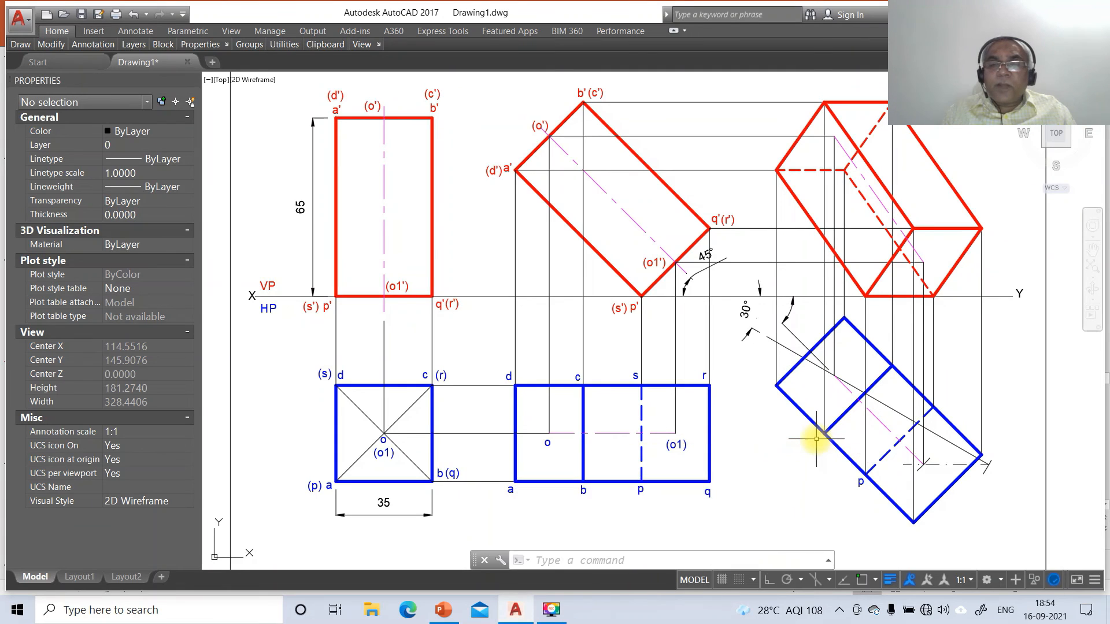
key(Return)
Copy the second top view's label s to just above the upper end of the tilted top view's dashed edge
key(Return)
click(637, 376)
key(Return)
click(652, 395)
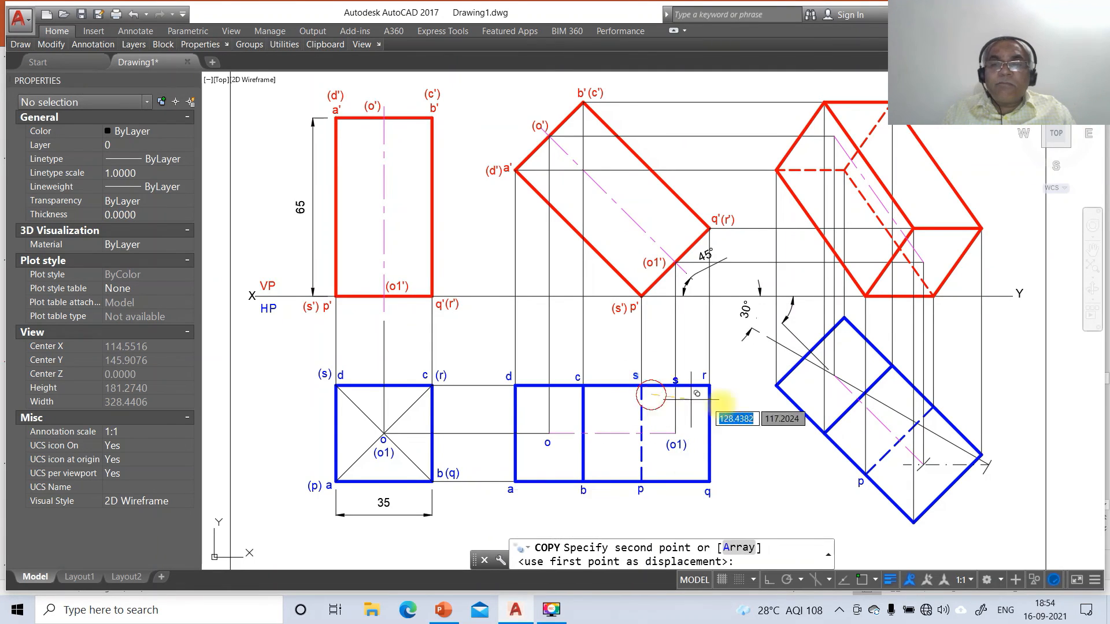
click(956, 421)
key(Return)
Copy the second top view's axis label (o1) to just below the lower end of the tilted top view's axis
key(Return)
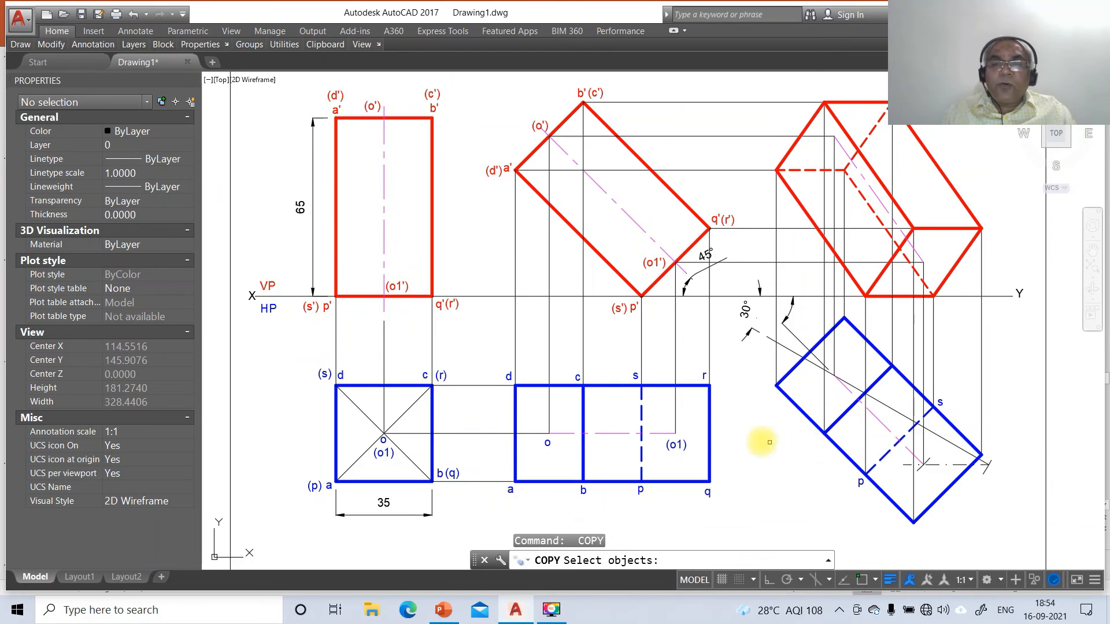
click(689, 440)
key(Return)
click(702, 457)
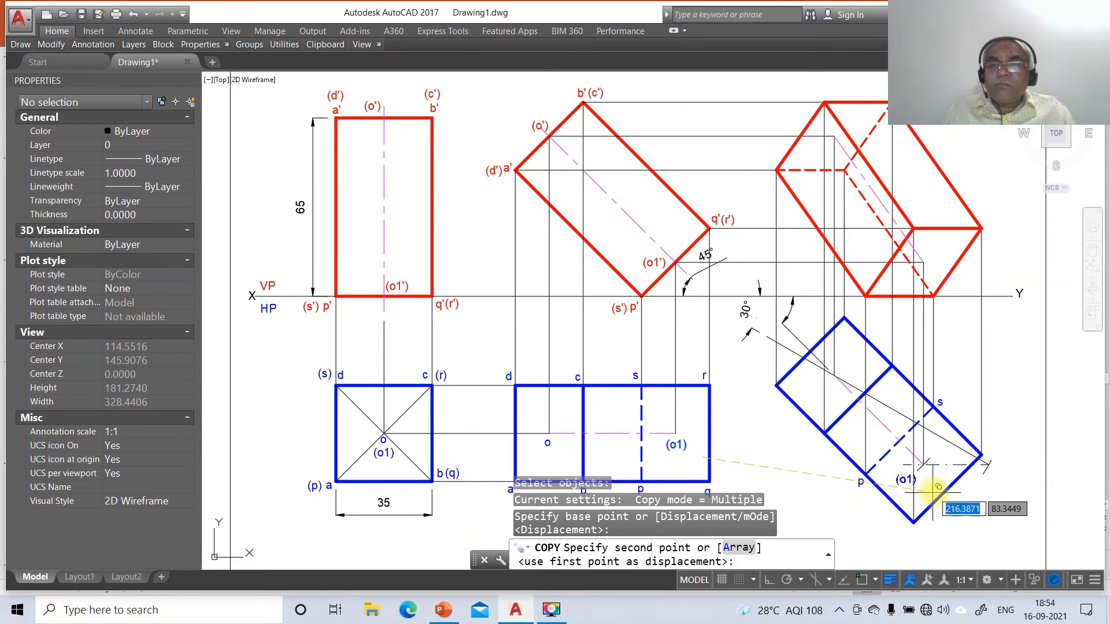
click(955, 486)
key(Return)
Copy the second top view's label b to just below the lower end of the tilted top view's solid inner edge
key(Return)
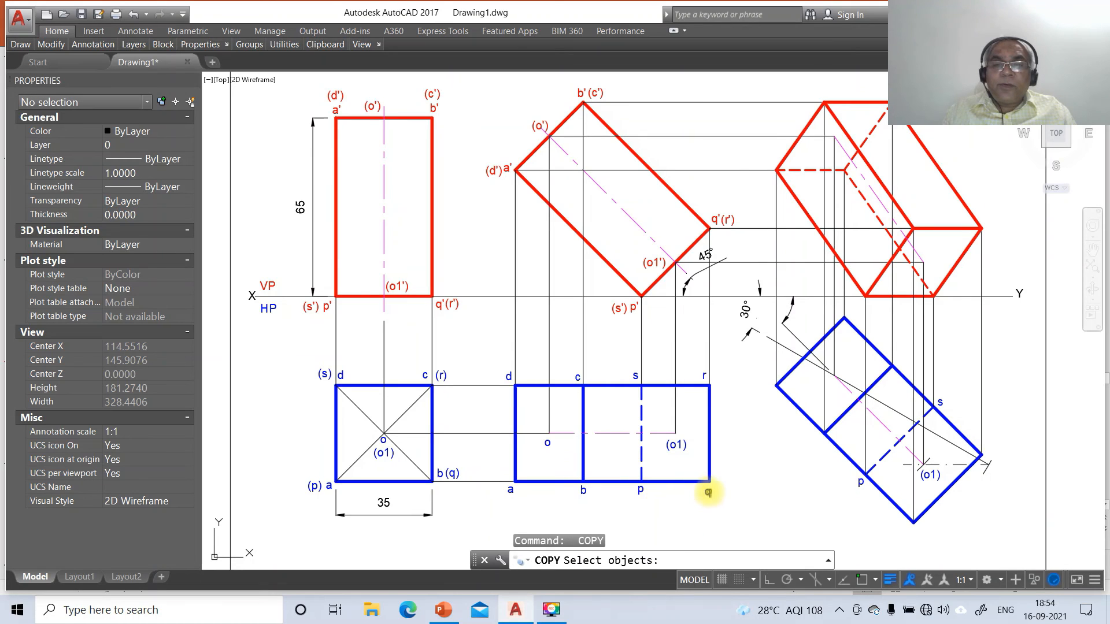
click(583, 490)
key(Return)
click(492, 373)
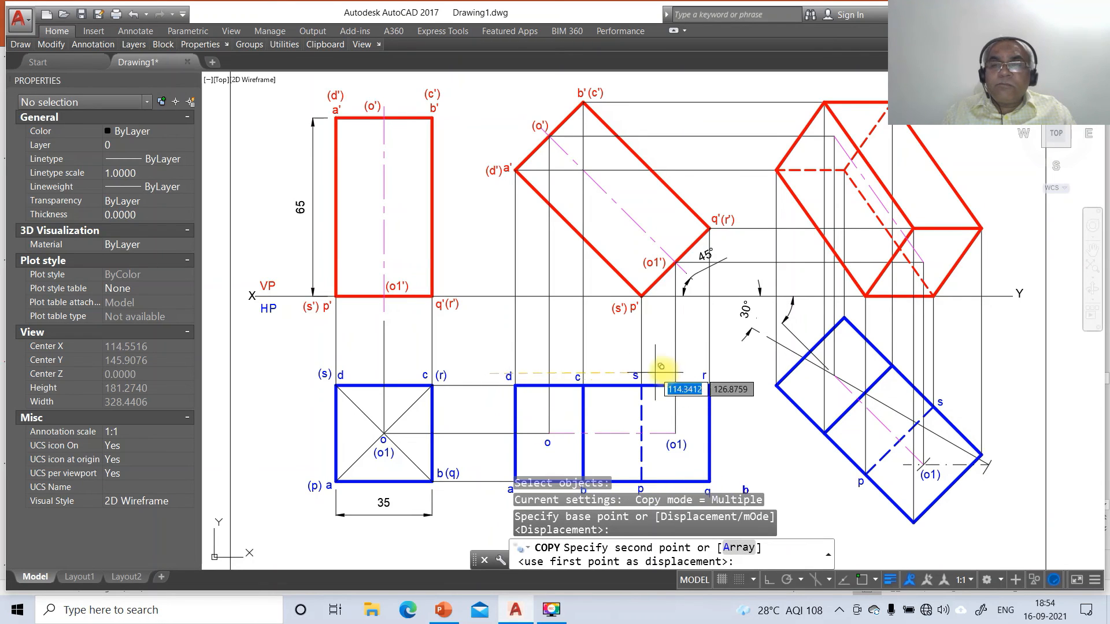
click(727, 327)
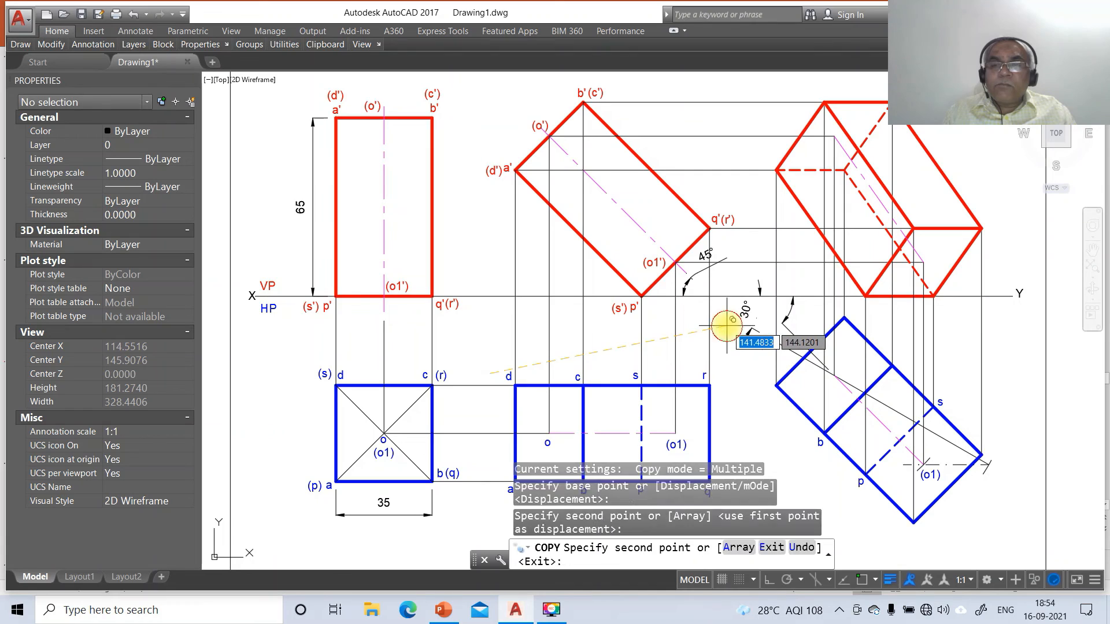
key(Return)
Copy the second top view's label a to just beside the leftmost corner of the tilted top view
key(Return)
click(510, 491)
key(Return)
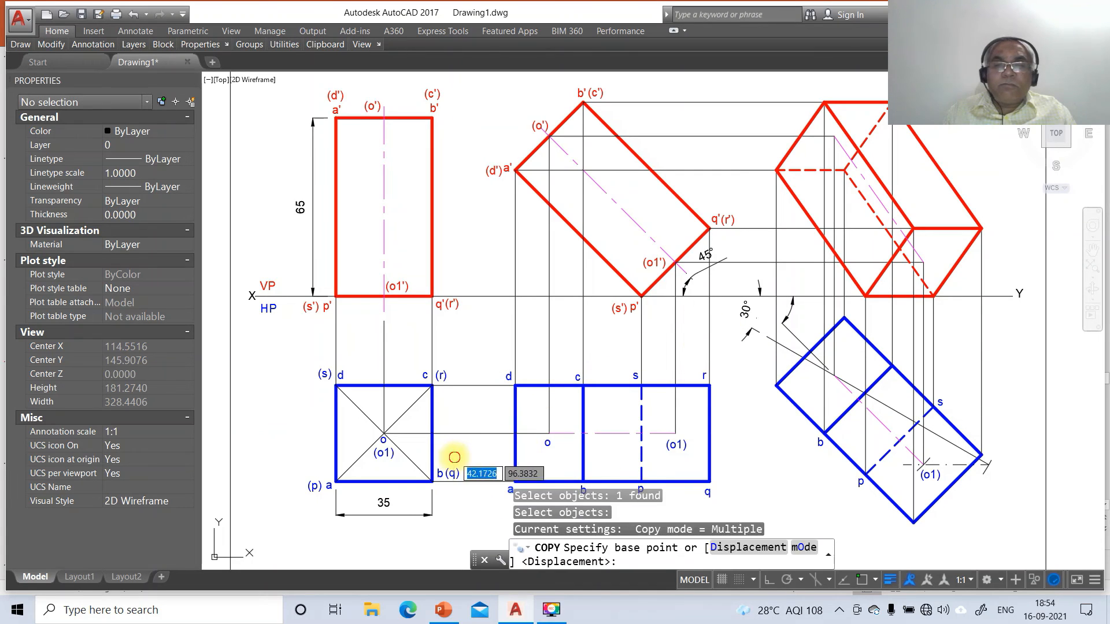
click(455, 456)
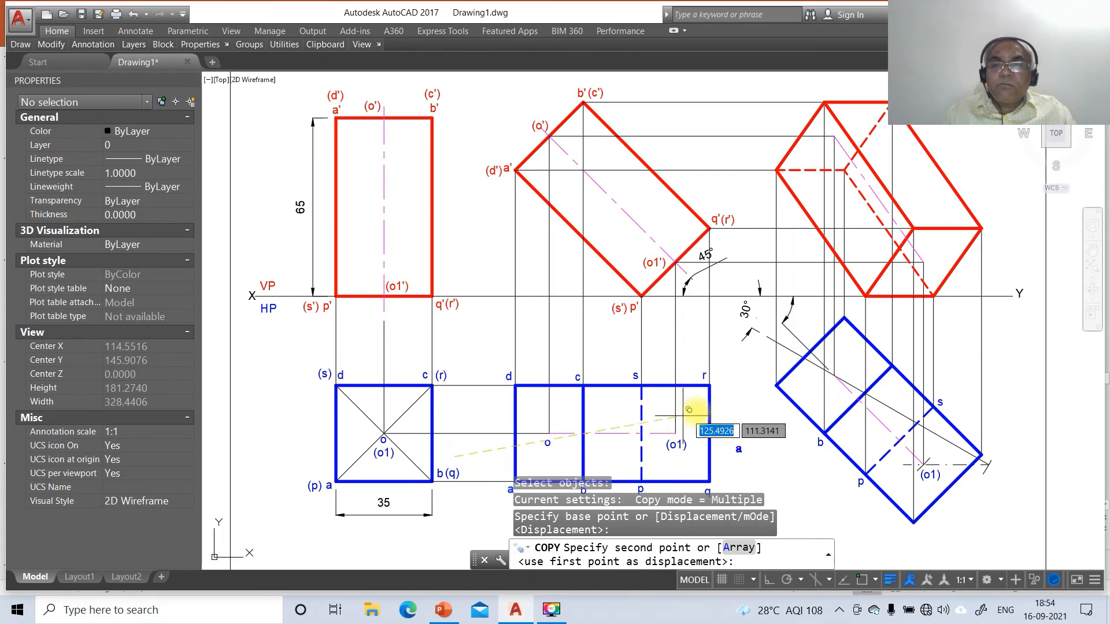
click(714, 353)
key(Return)
Copy the second top view's label d to just above the topmost corner of the tilted top view
key(Return)
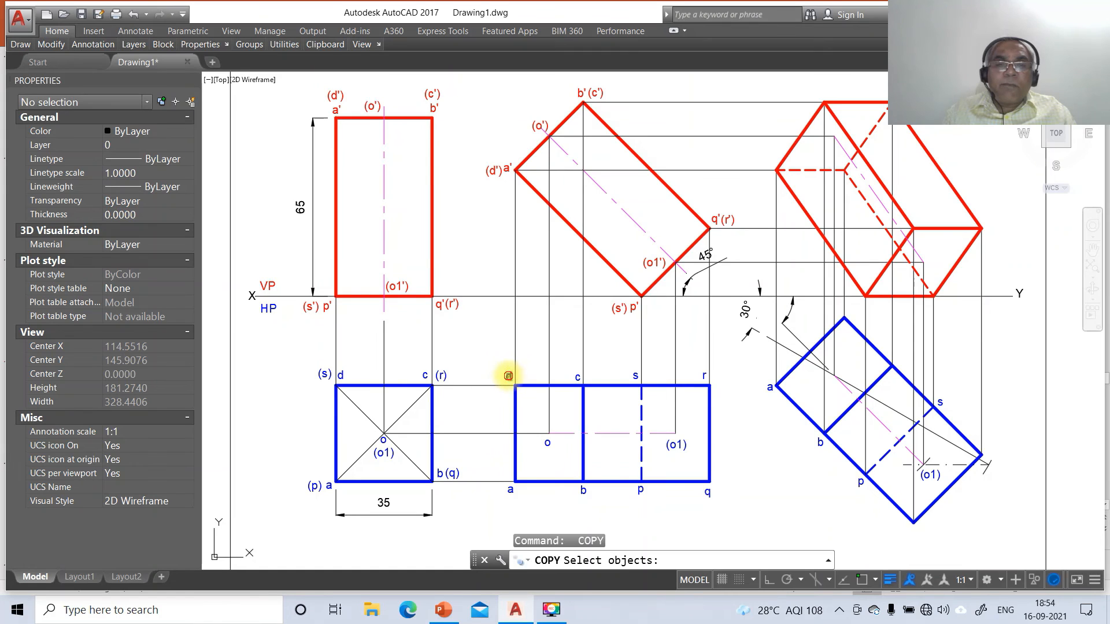
click(508, 376)
key(Return)
click(538, 393)
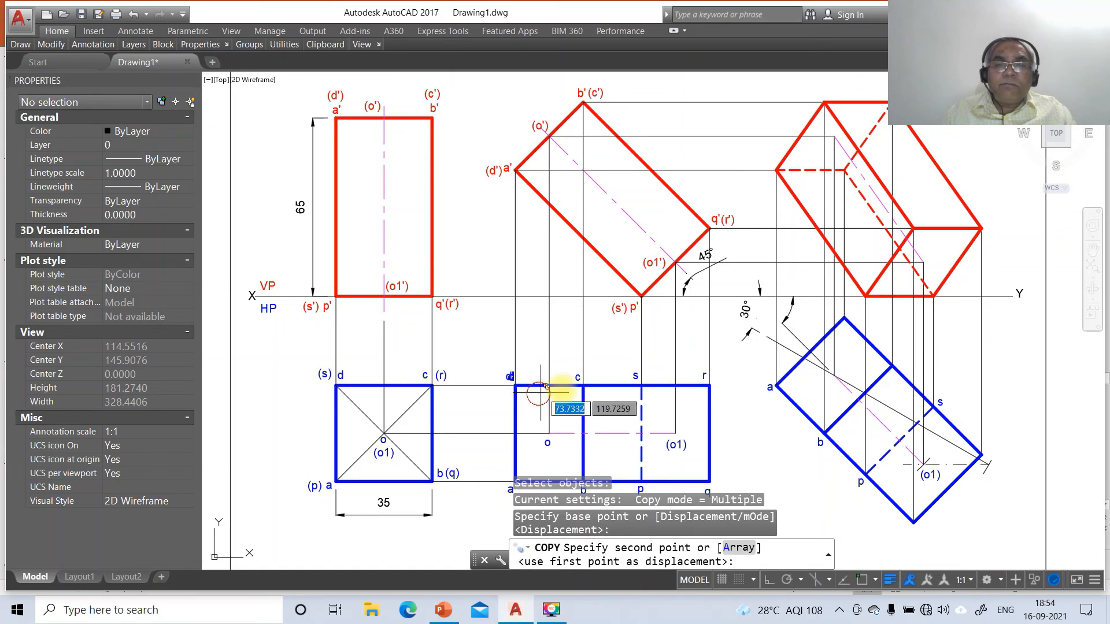
click(885, 321)
key(Return)
Copy the second top view's label c to just below the upper end of the tilted top view's solid inner edge
key(Return)
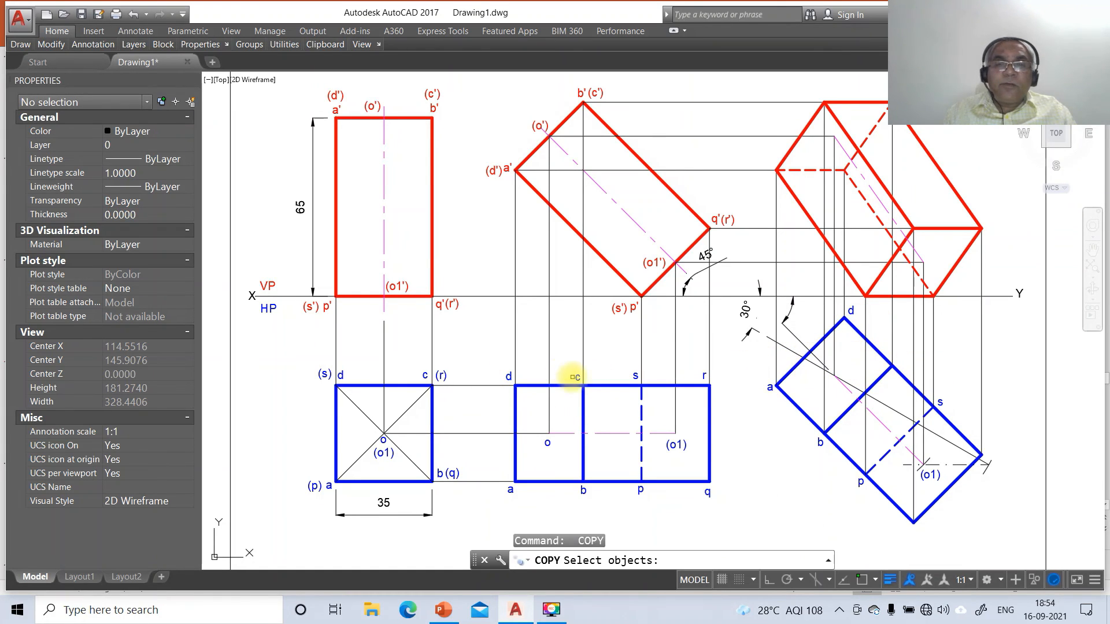
click(572, 377)
key(Return)
click(598, 407)
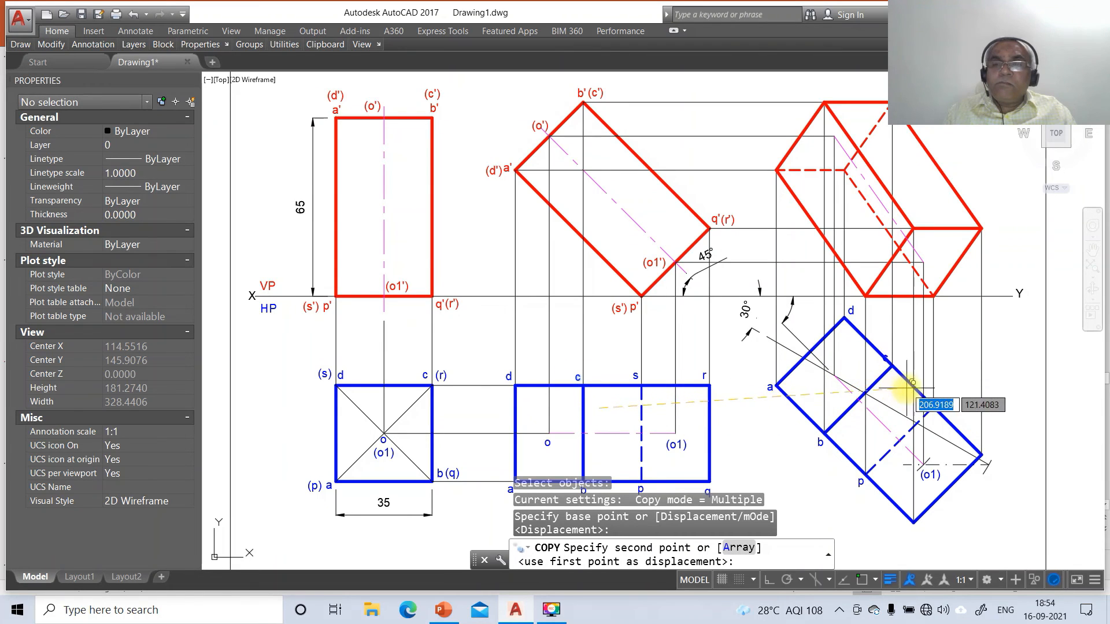
click(911, 404)
key(Return)
Copy the second top view's axis label o to just below the upper end of the tilted top view's axis
key(Return)
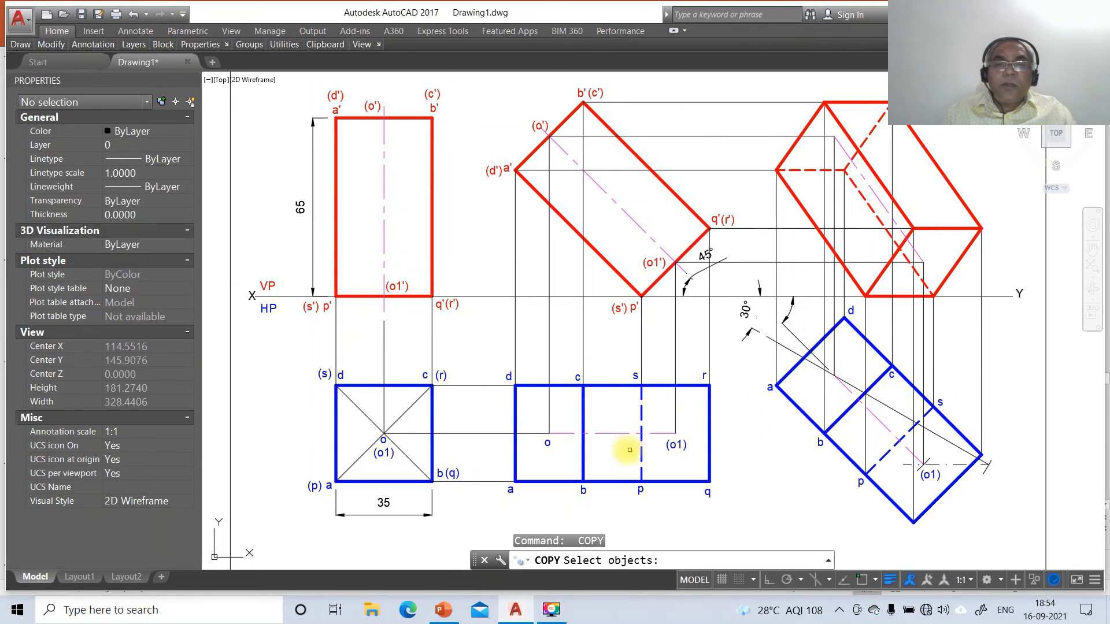
click(566, 462)
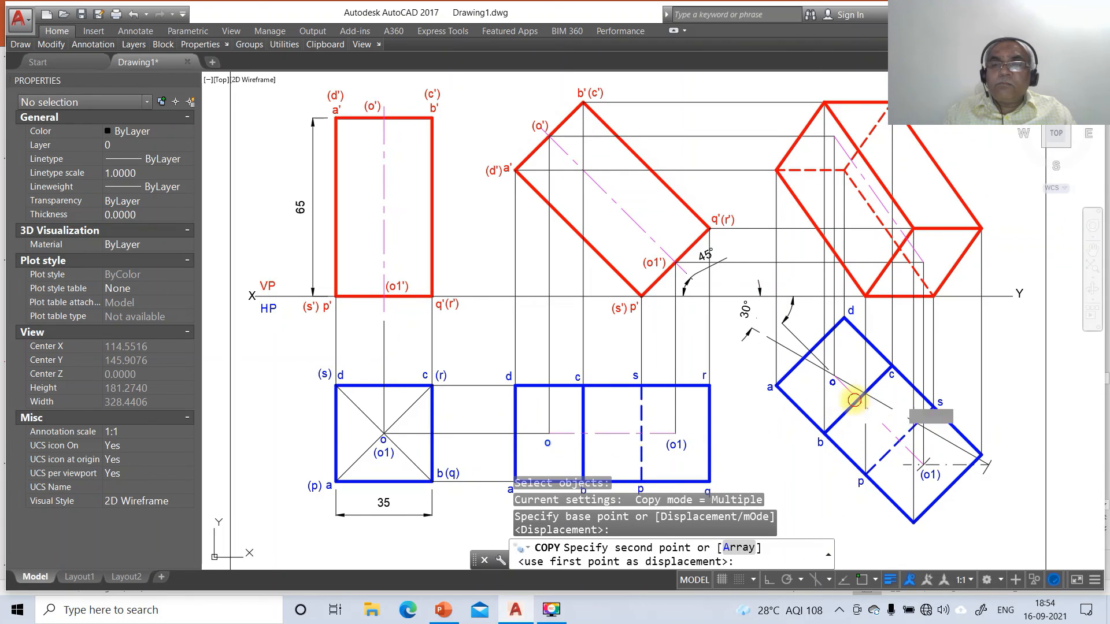
click(859, 395)
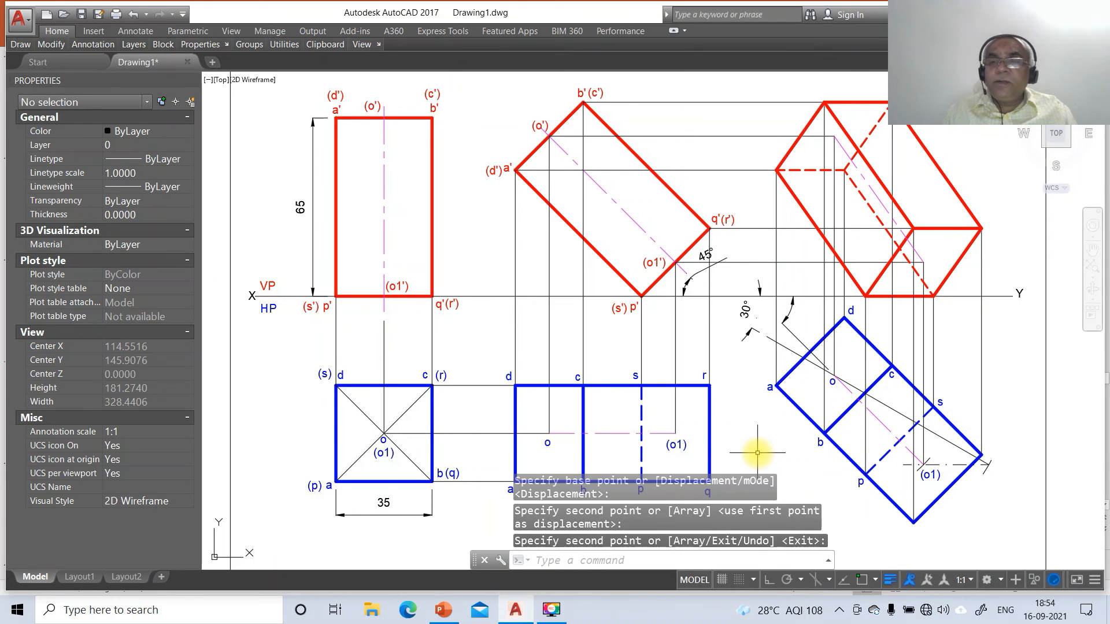
key(Return)
Copy the second top view's label q to just below the lowest corner of the tilted top view
key(Return)
click(708, 493)
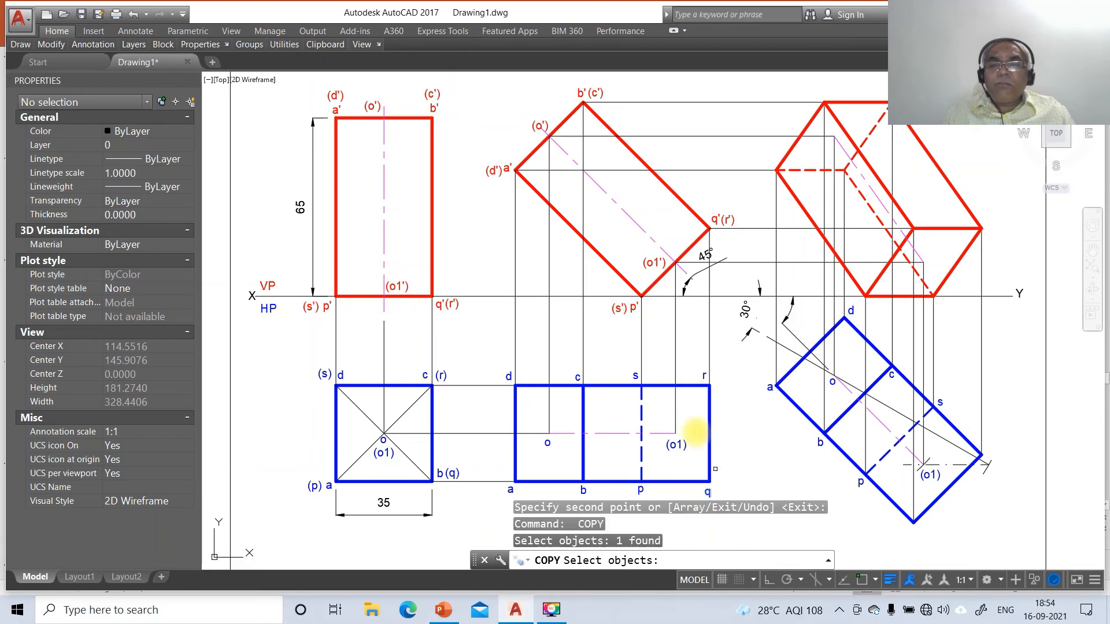
key(Return)
click(646, 383)
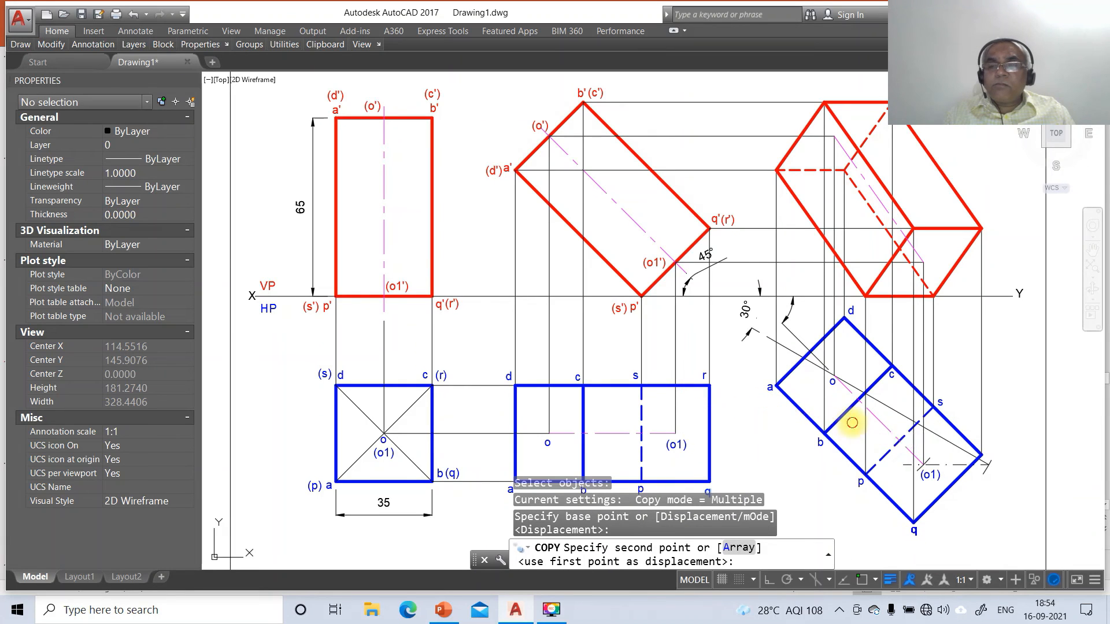
click(858, 419)
key(Return)
Copy the second top view's label r to just beside the rightmost corner of the tilted top view
key(Return)
click(705, 376)
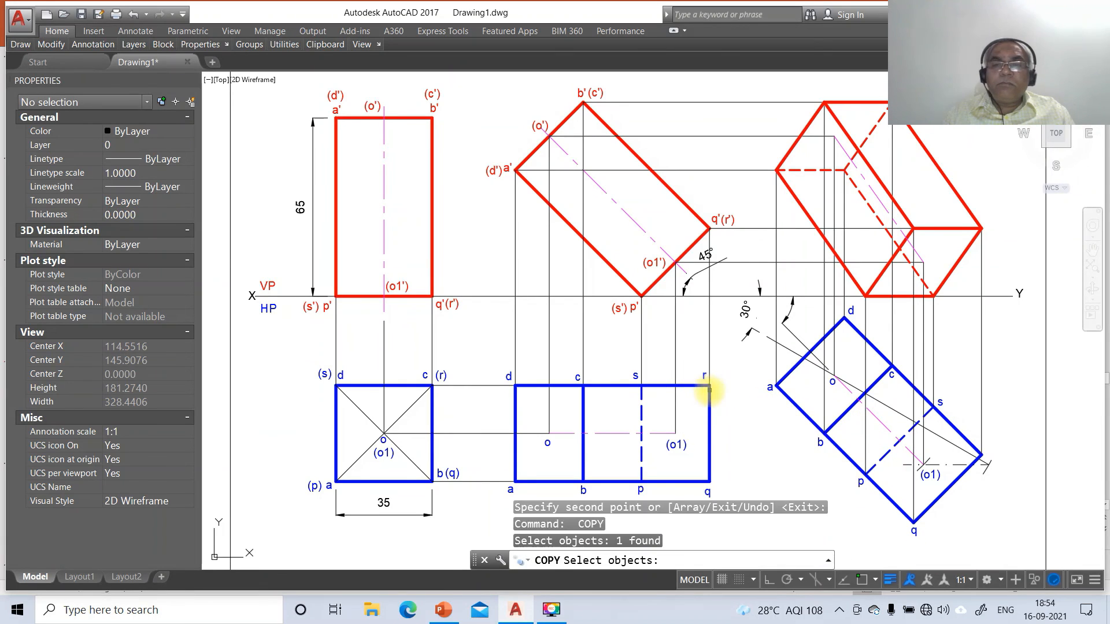
key(Return)
click(710, 403)
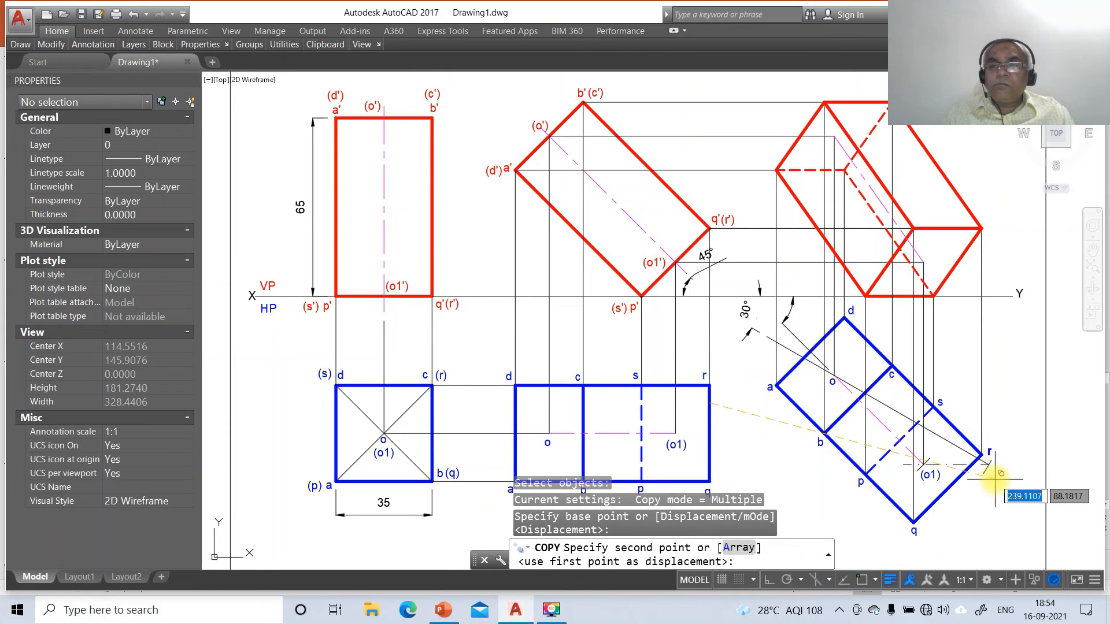
click(993, 477)
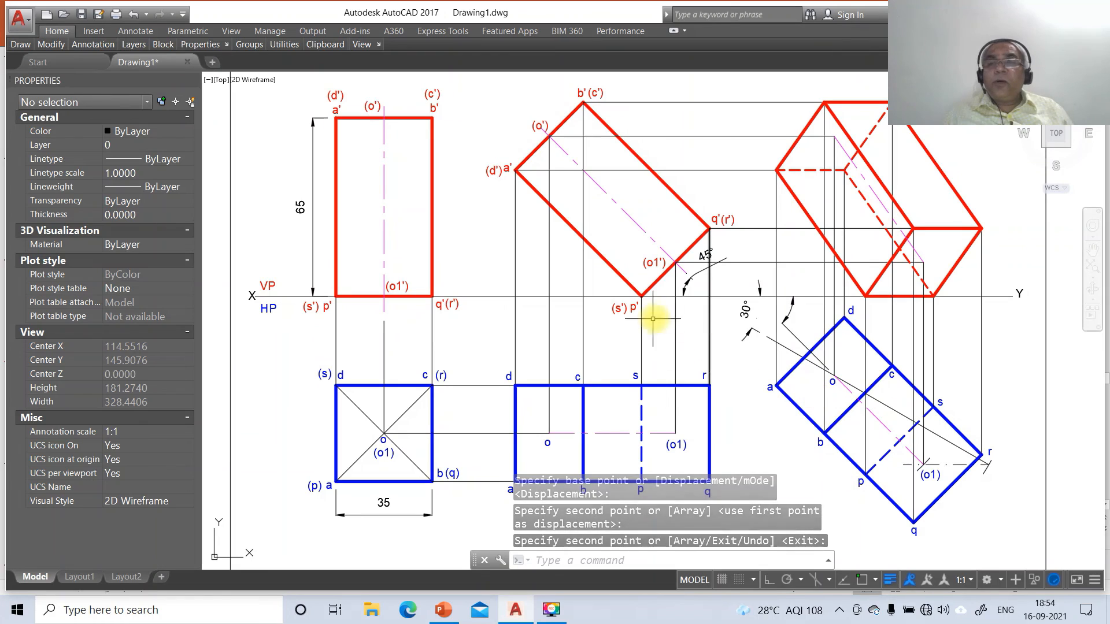
key(Escape)
Add single-line text labels a', b', o', d' and p' to the final front view, with height 3 and rotation 0
text(dt)
key(Return)
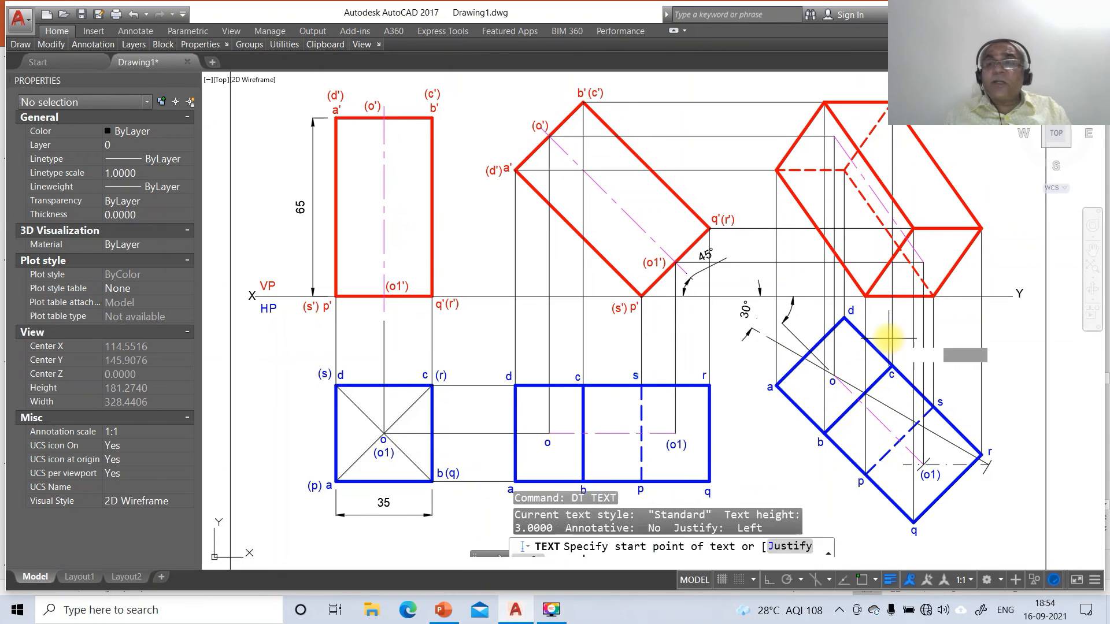
click(771, 164)
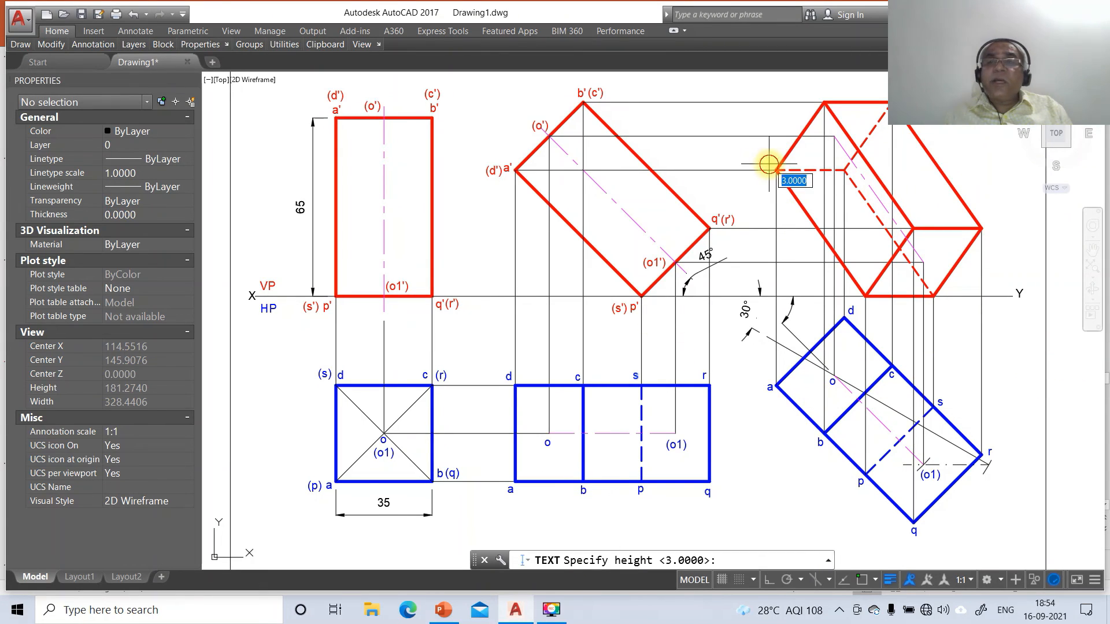
key(Return)
key(Return)
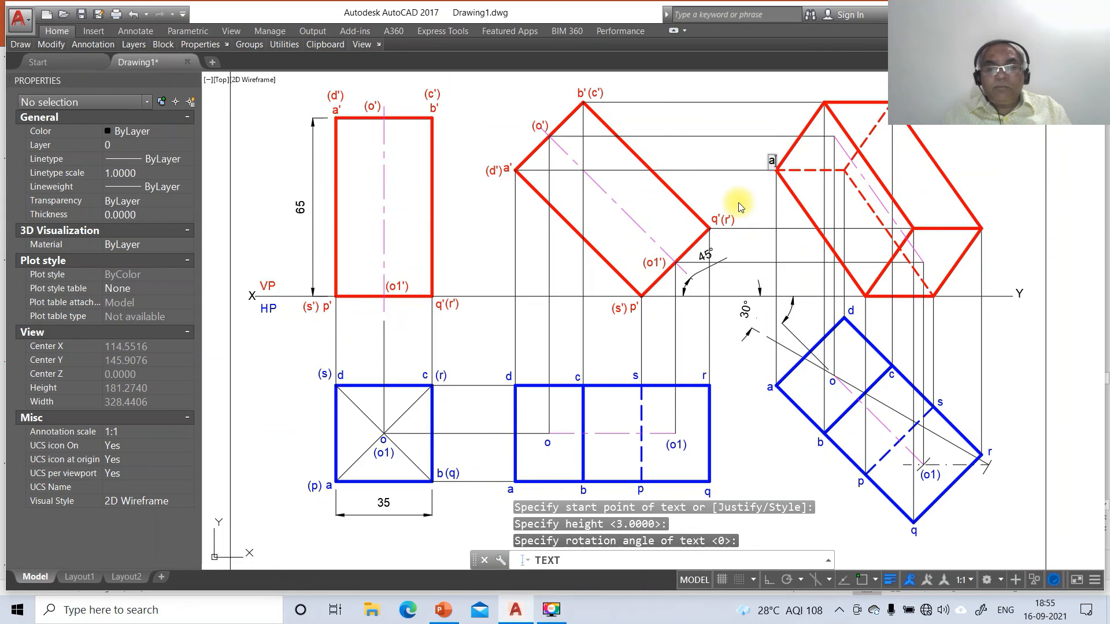
click(818, 99)
text(b')
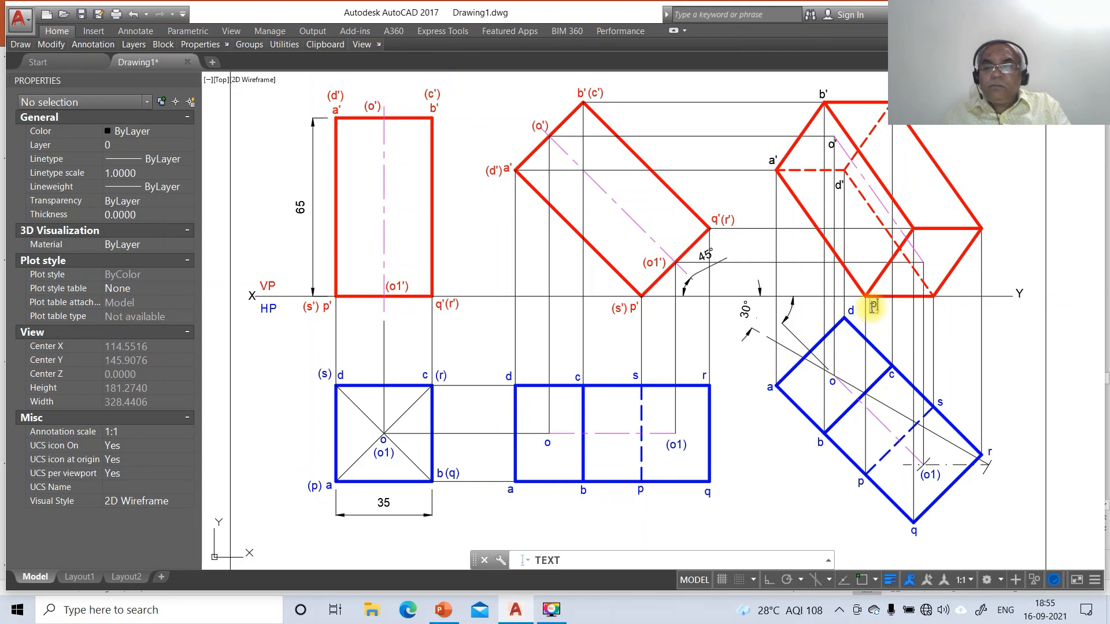
Add labels q', r' and s' beside the remaining corners of the final front view's lower end face
click(916, 223)
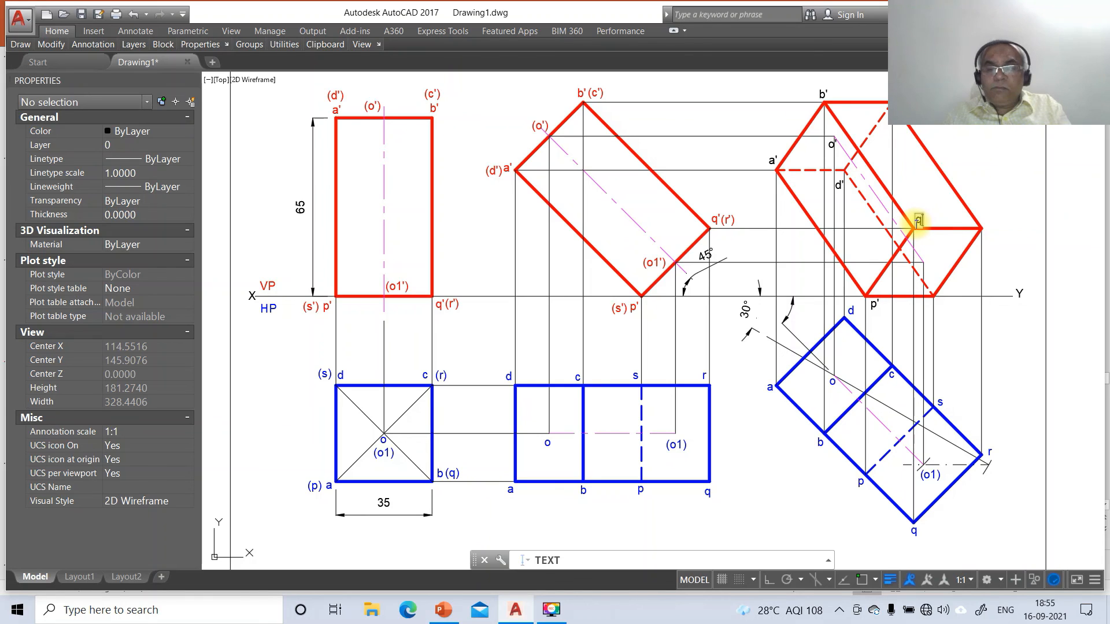
click(986, 231)
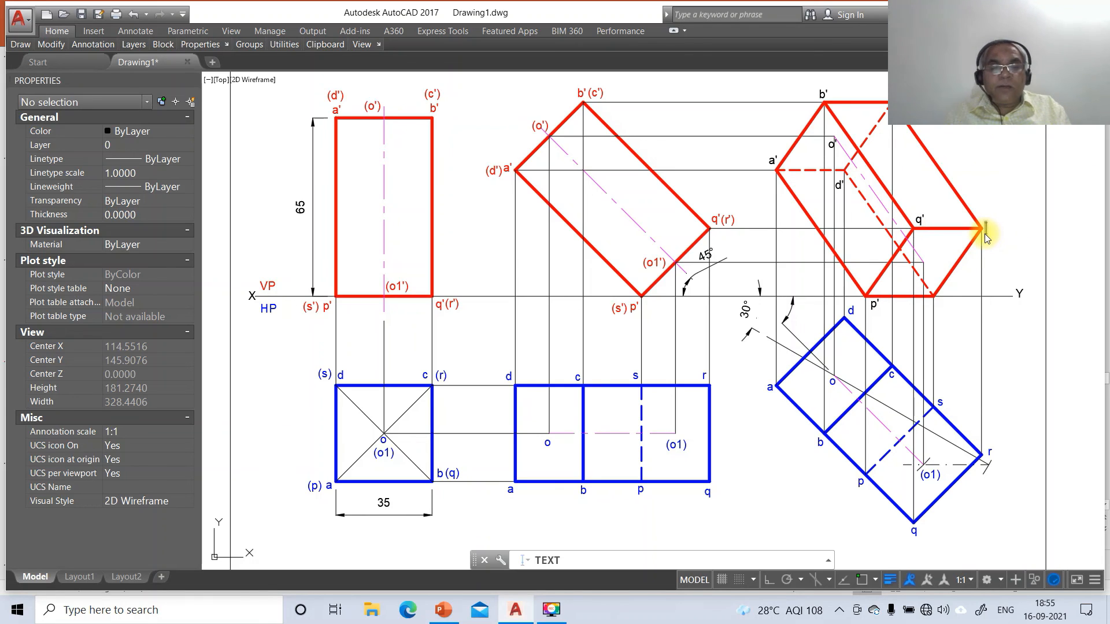
text(r')
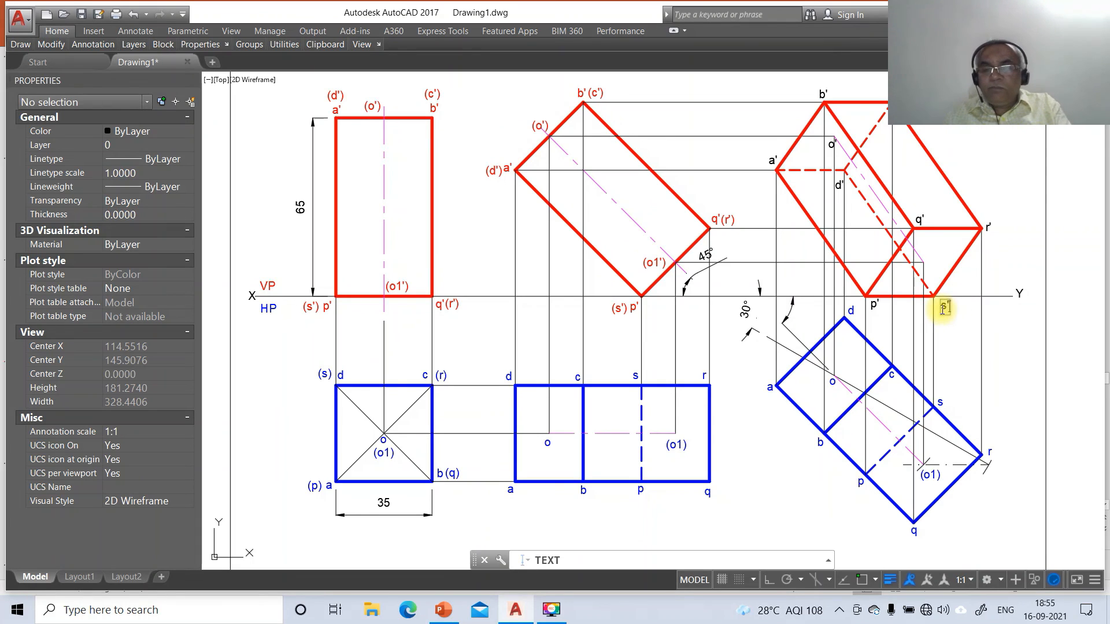
key(Return)
key(Return)
Move label a' slightly down and left, beside the leftmost corner of the final front view
text(m)
key(Return)
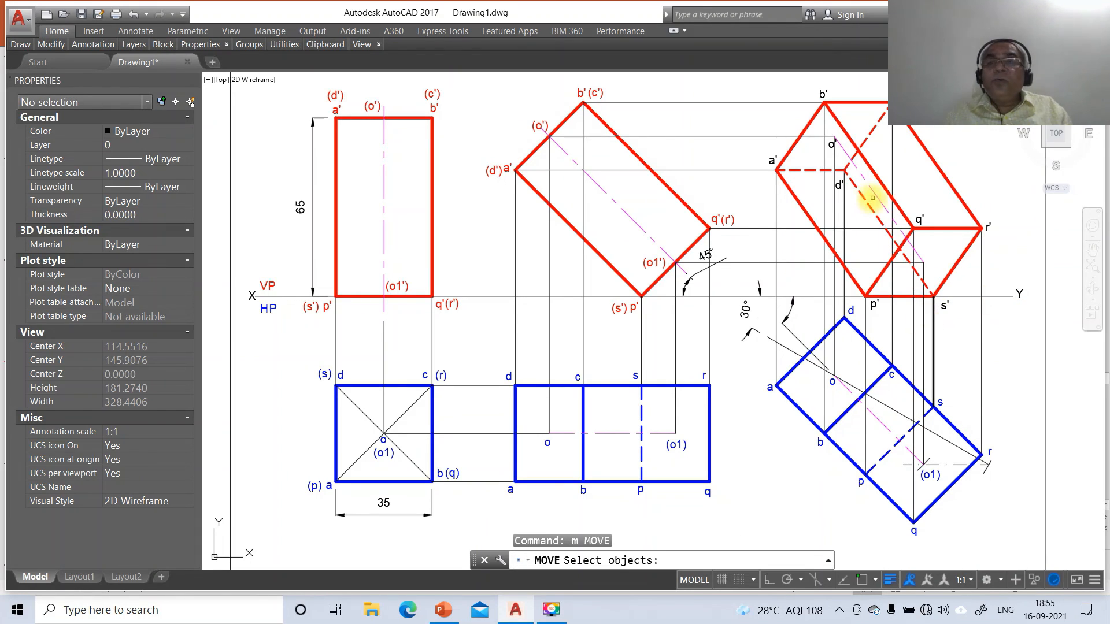
click(771, 160)
key(Return)
click(804, 185)
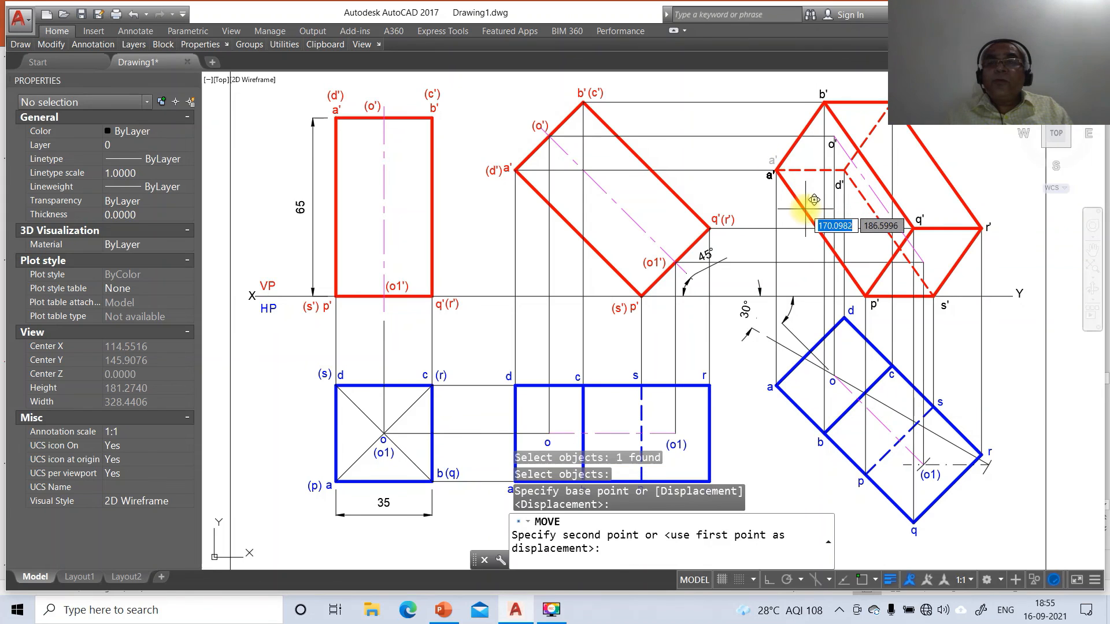
click(799, 203)
Move the axis label o' to just above the upper end of the final front view's axis
key(Return)
click(830, 145)
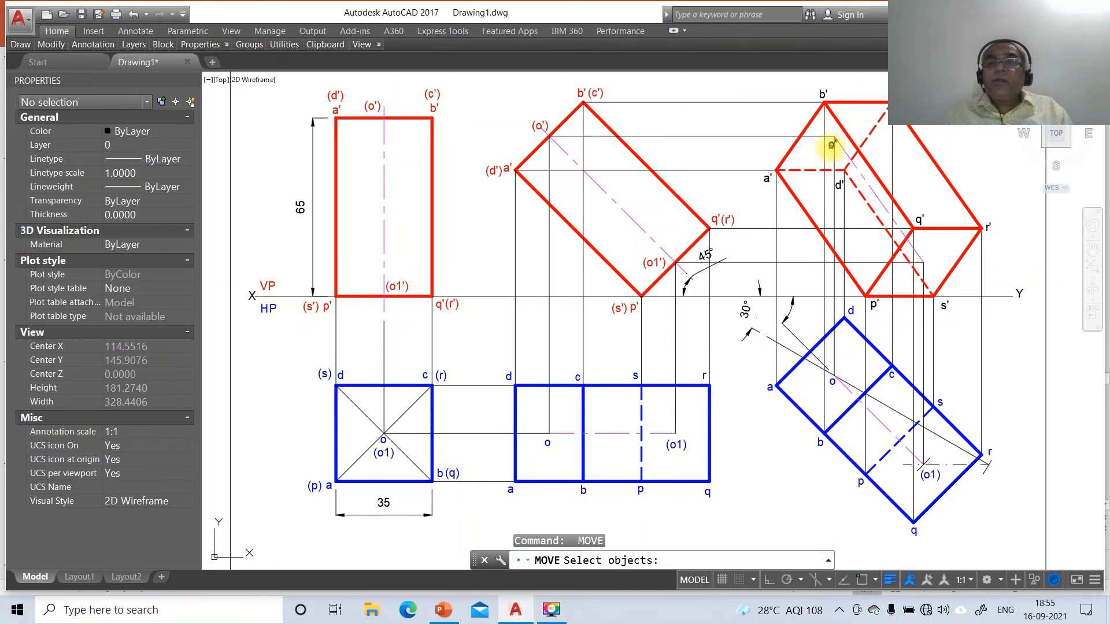
key(Return)
click(850, 195)
click(849, 180)
Move label b' slightly to the right, above the upper left corner of the final front view
key(Return)
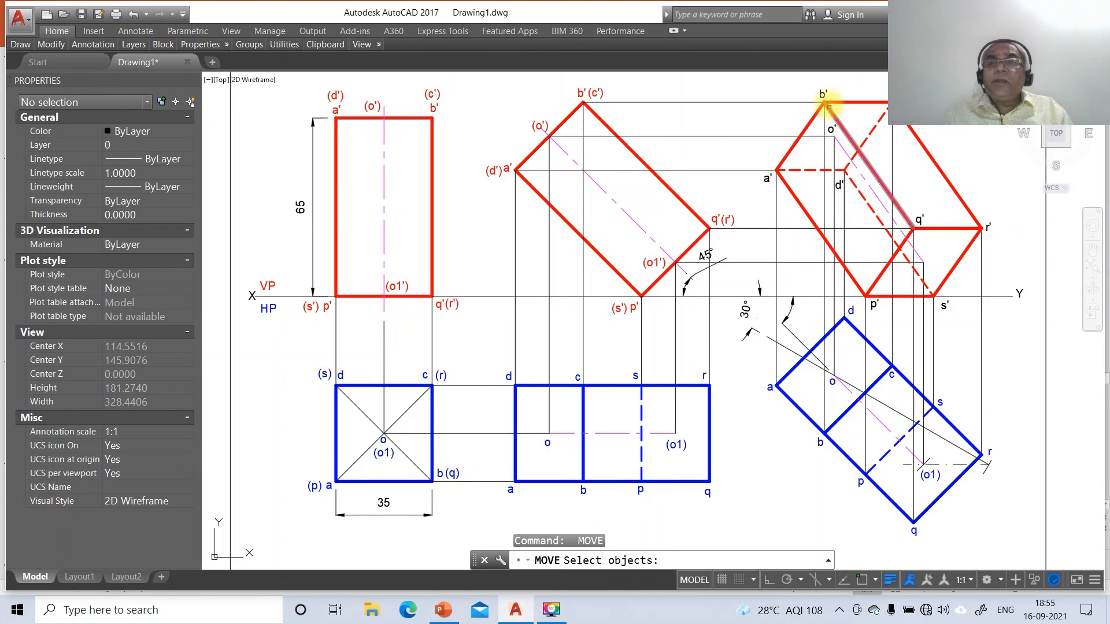
click(824, 97)
key(Return)
click(858, 126)
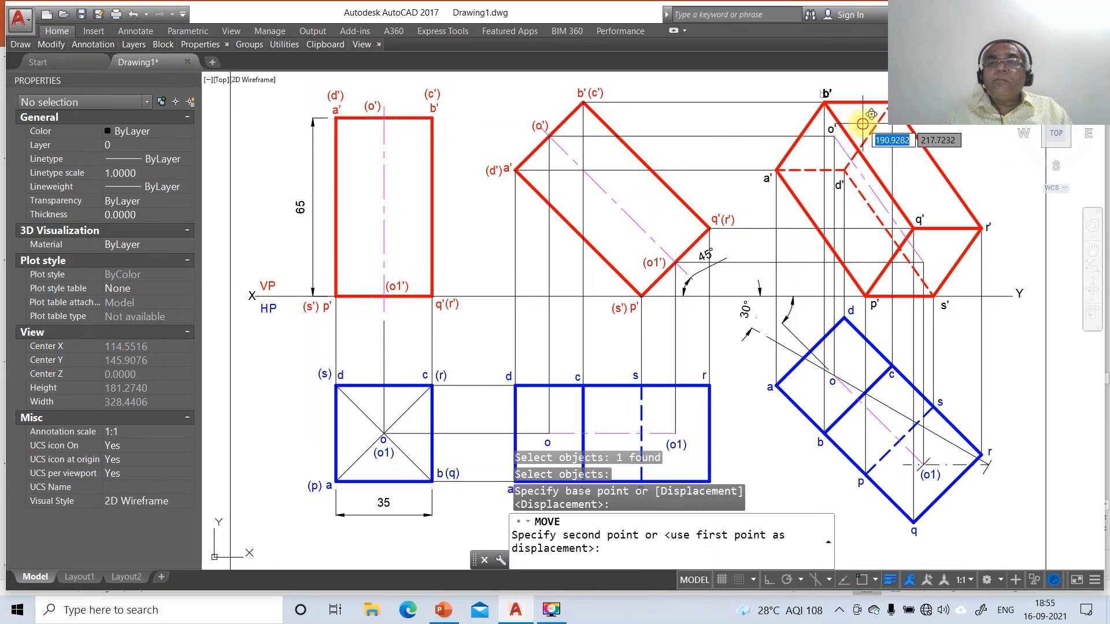
click(862, 123)
Shift the label at the upper right corner of the final front view slightly down and left
key(Return)
click(882, 102)
key(Return)
click(915, 126)
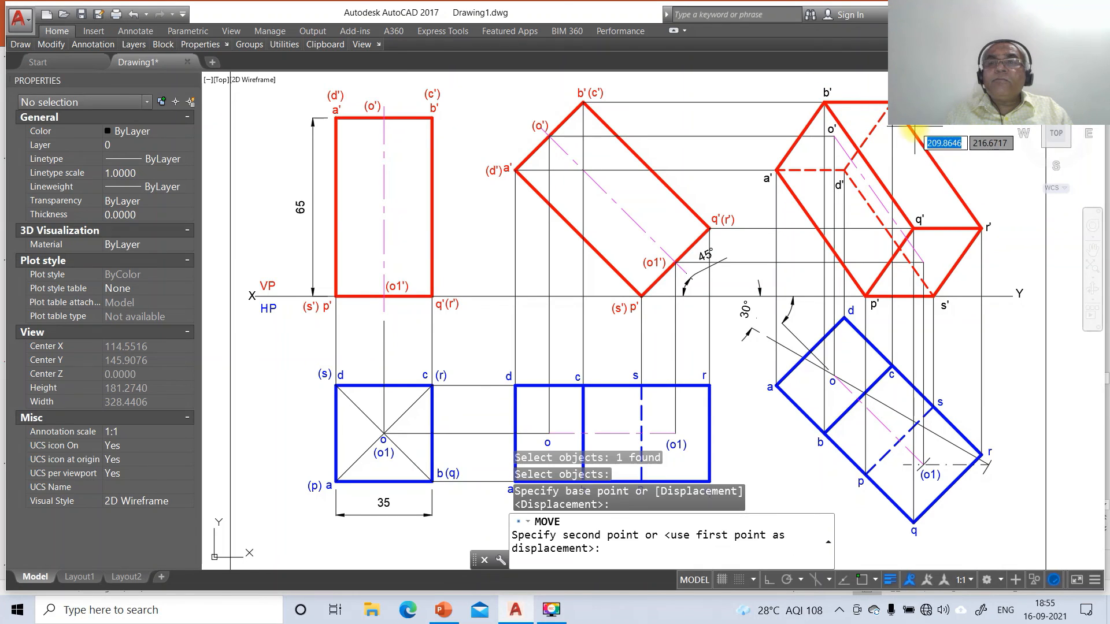
click(911, 129)
Move label d' from below to just above the hidden corner of the final front view
key(Return)
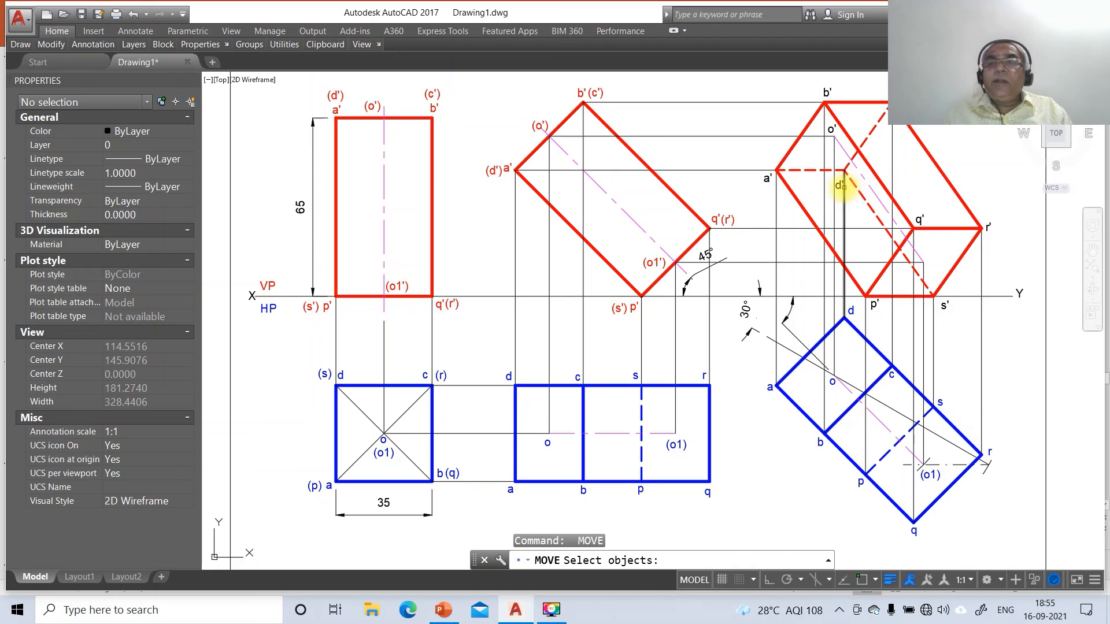
click(838, 188)
key(Return)
click(862, 219)
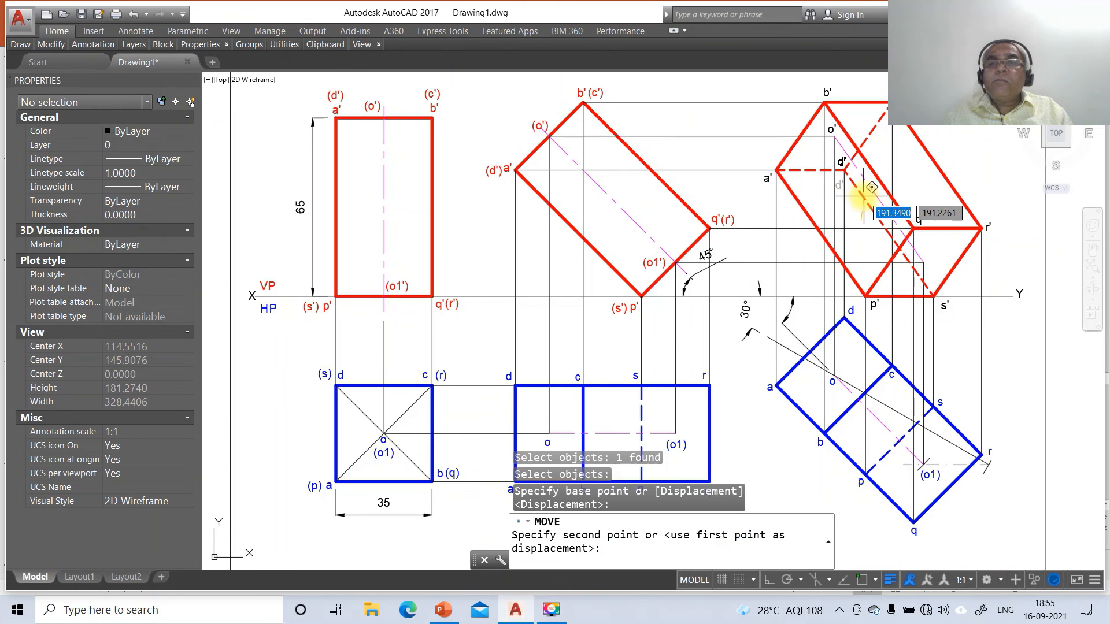
click(861, 186)
Nudge label q' slightly up and left, above its corner of the final front view
key(Return)
click(918, 220)
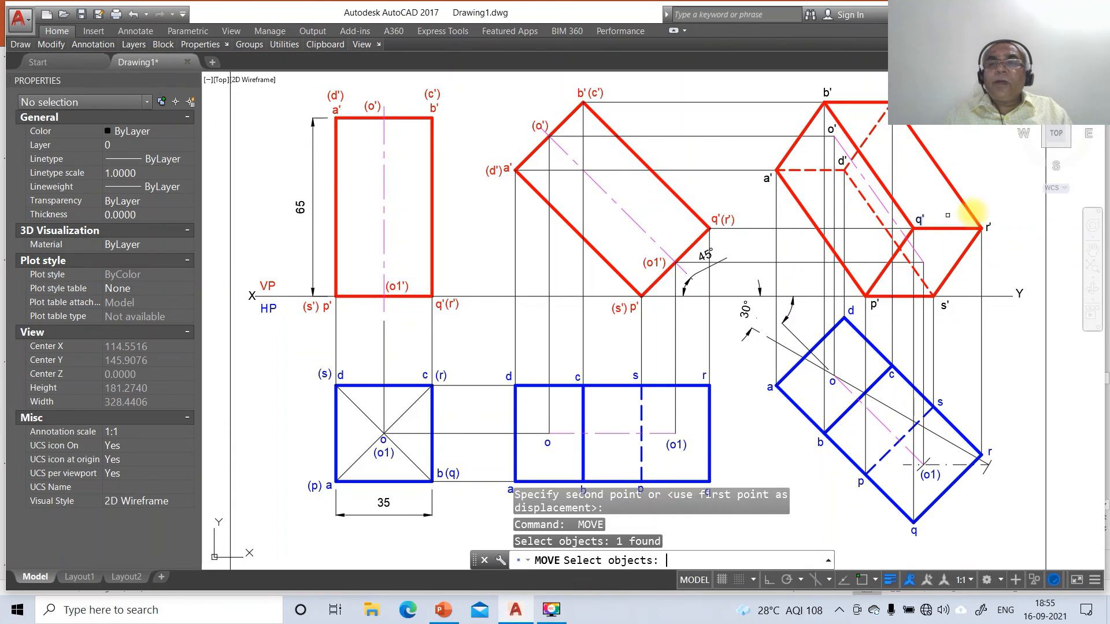
key(Return)
click(974, 215)
click(971, 209)
Nudge label r' slightly to the right, clear of the rightmost corner of the final front view
key(Return)
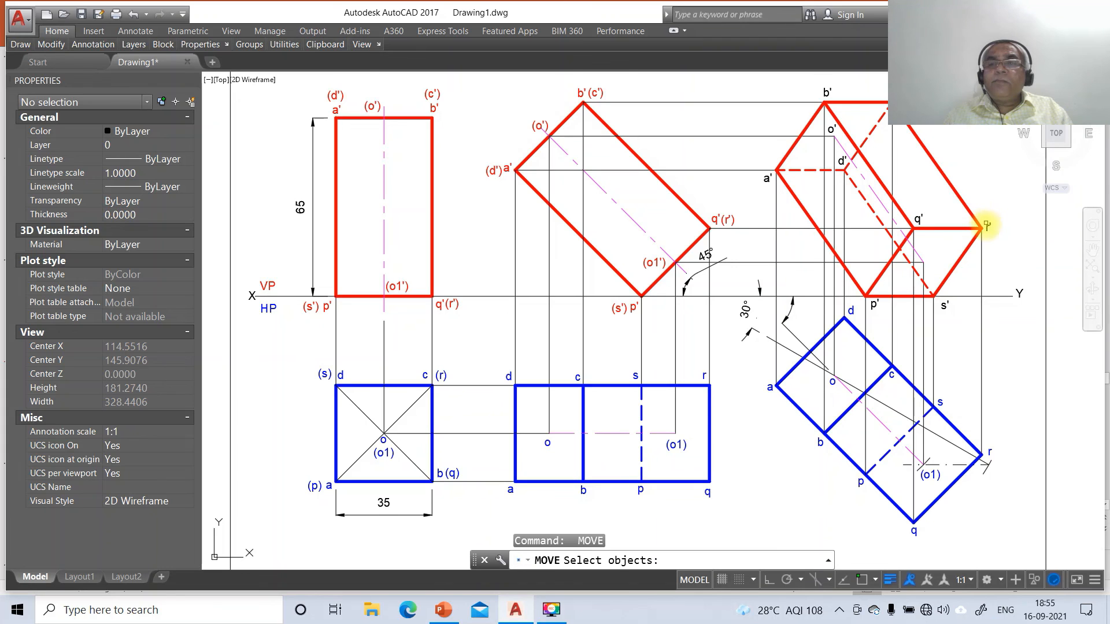
click(988, 227)
key(Return)
click(994, 230)
click(999, 231)
Move label s' slightly to the left, below its corner on the XY line in the final front view
key(Return)
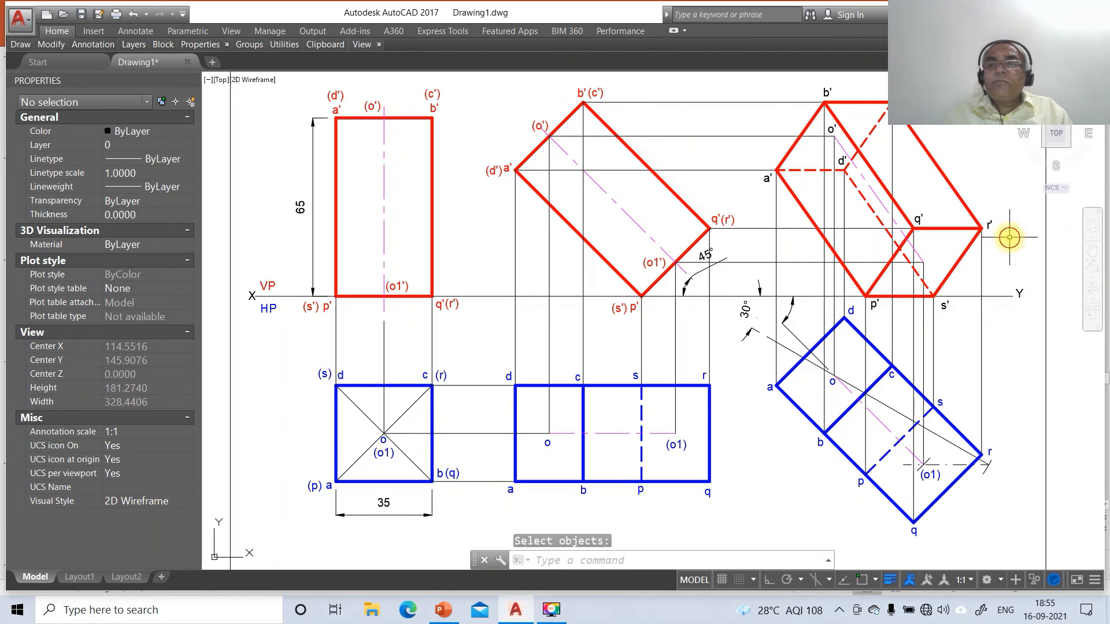
click(945, 305)
key(Return)
click(950, 306)
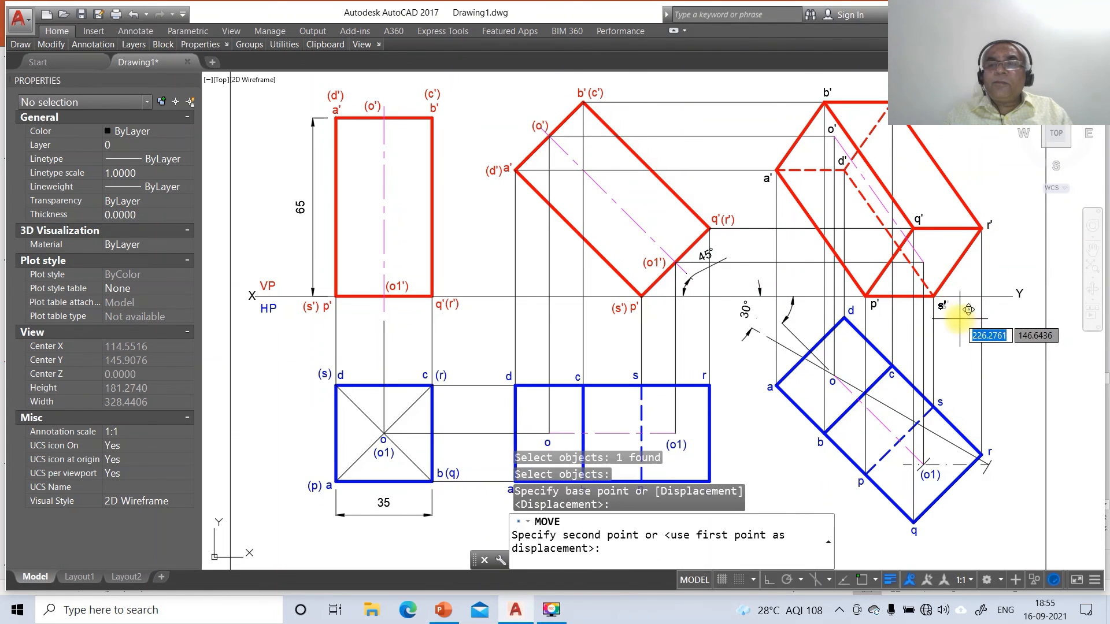
click(945, 305)
Move label p' slightly down and left, below its corner on the XY line in the final front view
key(Return)
click(875, 305)
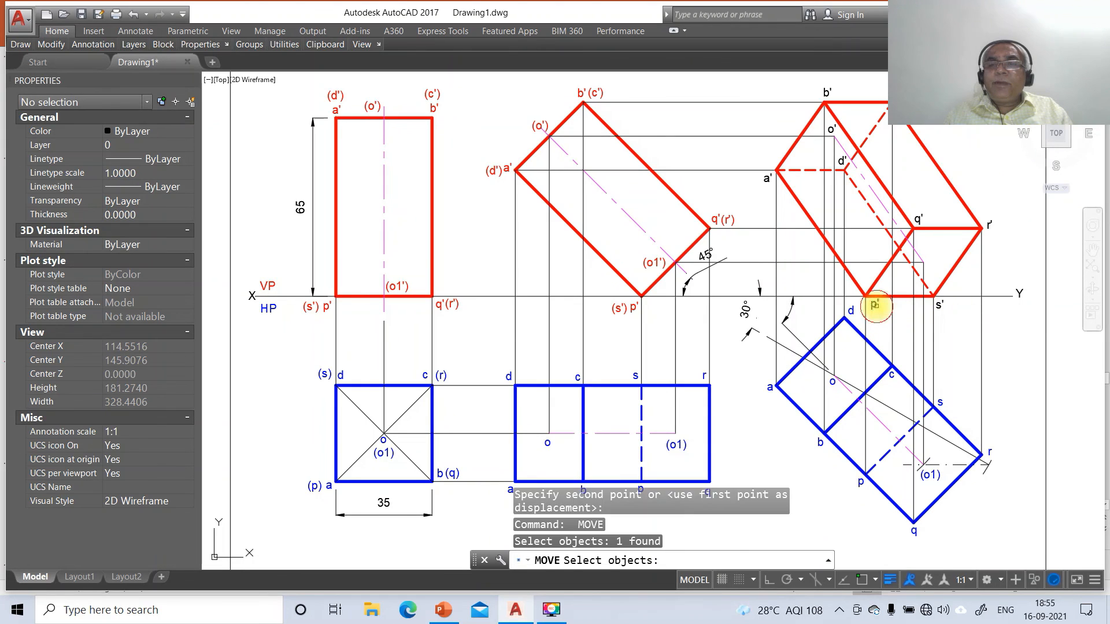
key(Return)
click(878, 306)
click(875, 308)
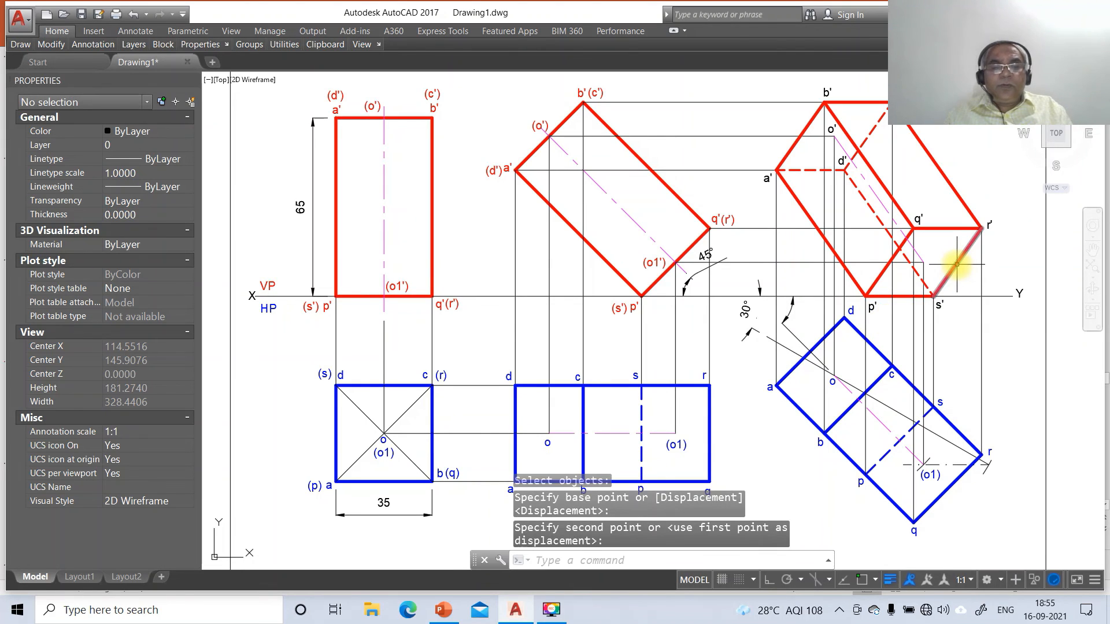
Add the text label o1' beside the lower end of the final front view's axis, with height 3 and rotation 0
text(dt)
key(Return)
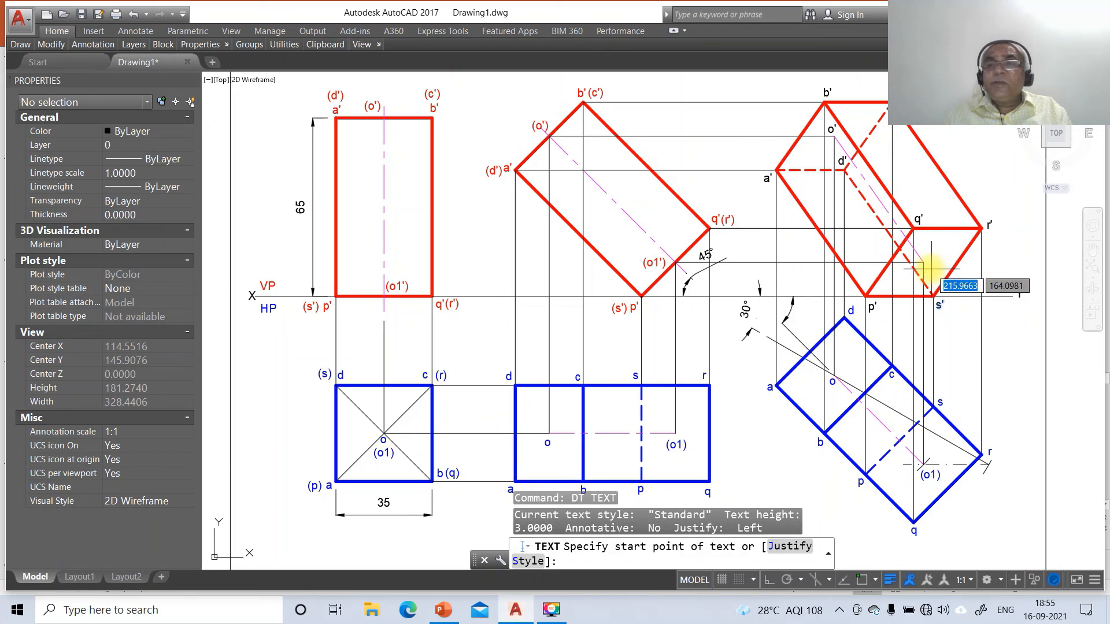
click(931, 267)
key(Return)
key(Return)
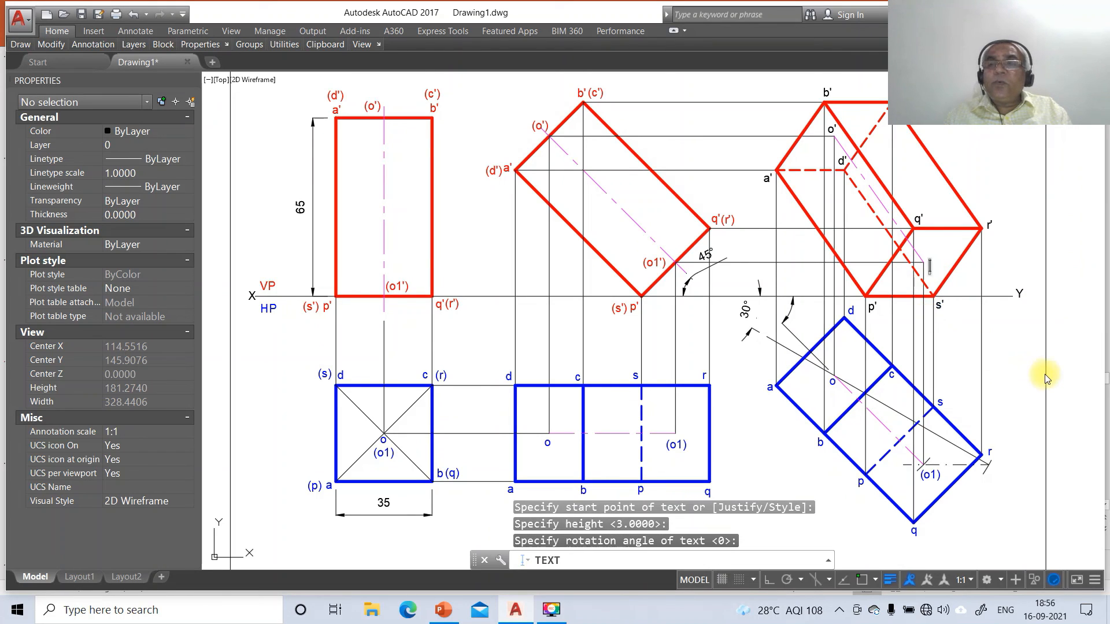
text(o1')
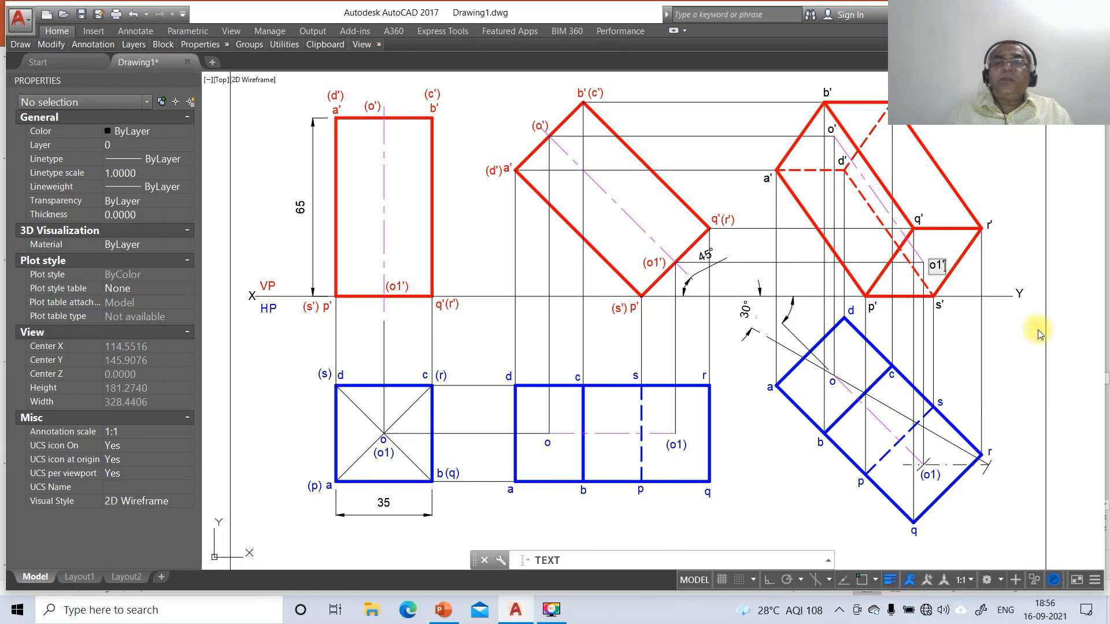
key(Return)
key(Return)
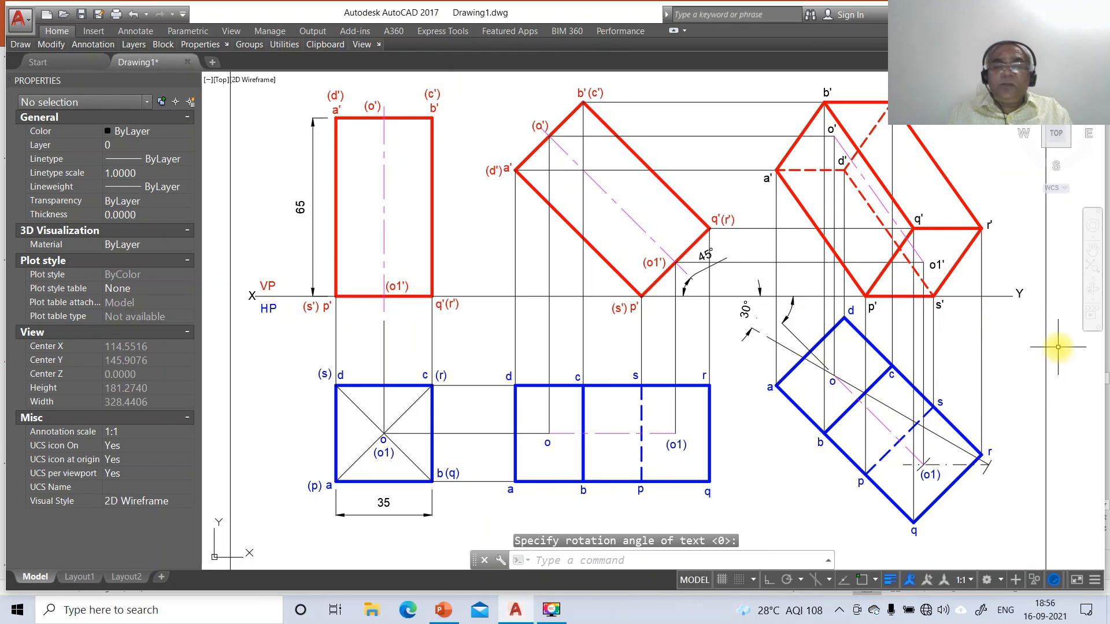
Edit the o' label at the upper end of the final front view's axis to read (o')
text(ddedit)
key(Return)
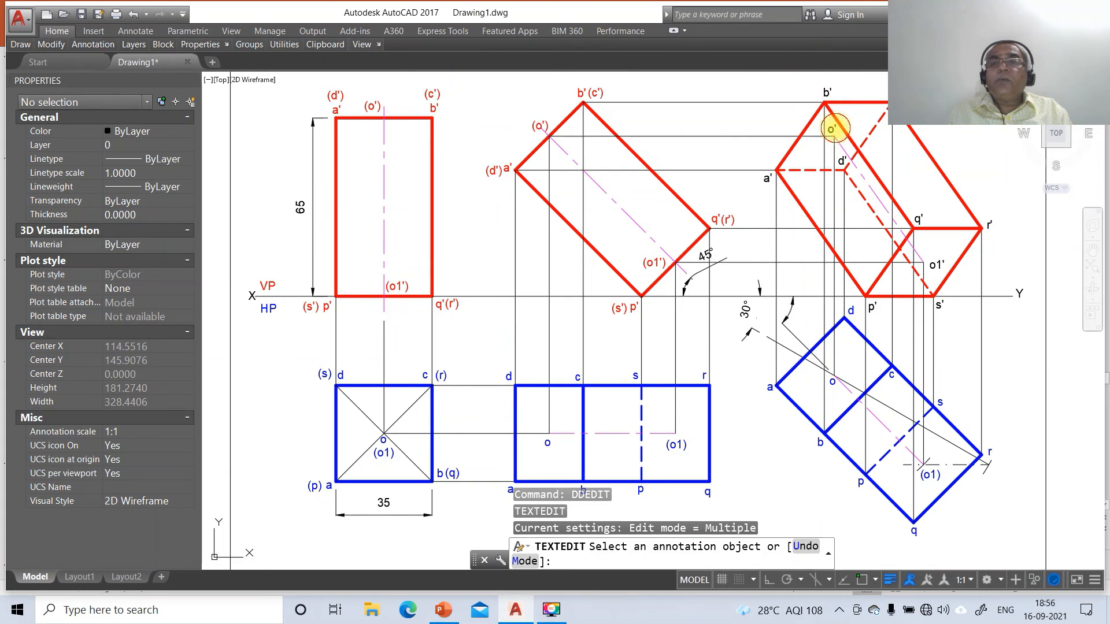
click(832, 129)
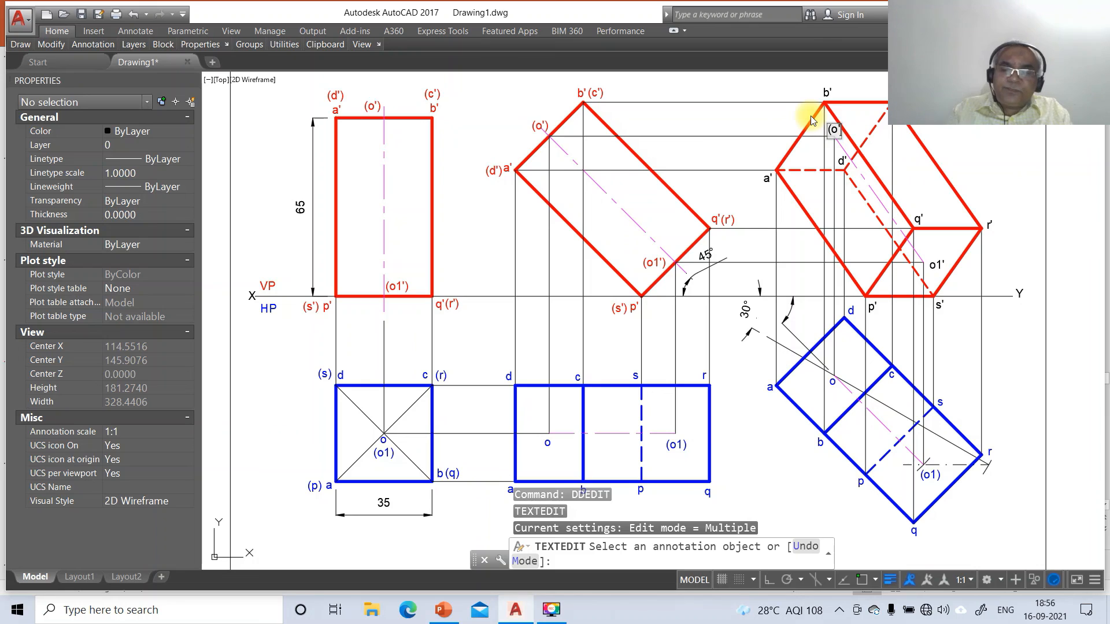
click(810, 115)
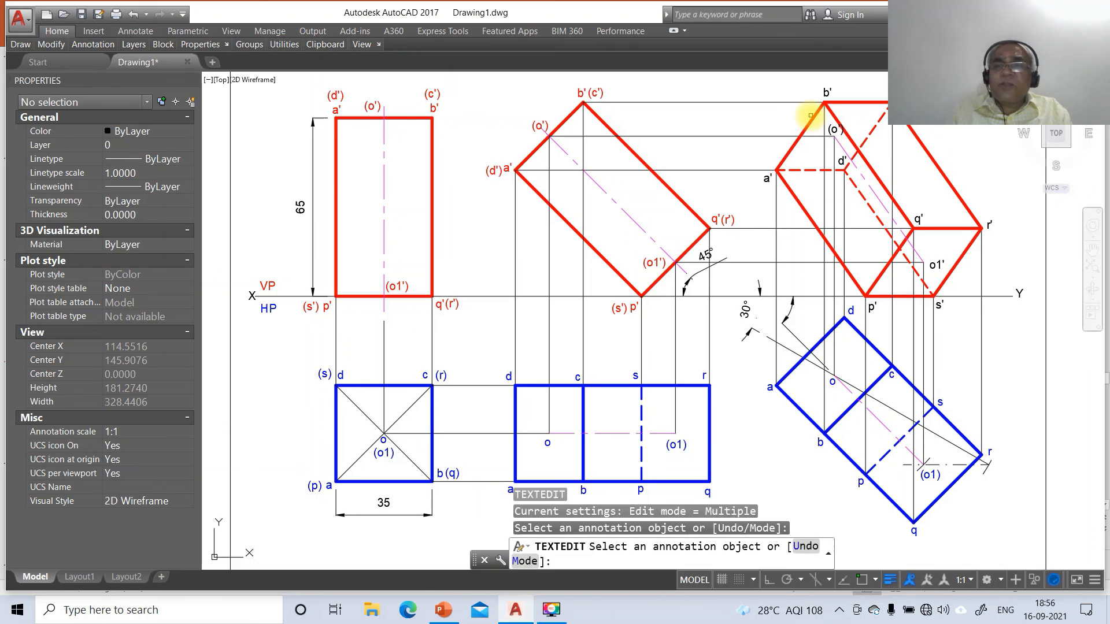
key(Return)
Move the label (o') slightly to the left at the upper end of the final front view's axis
text(m)
key(Return)
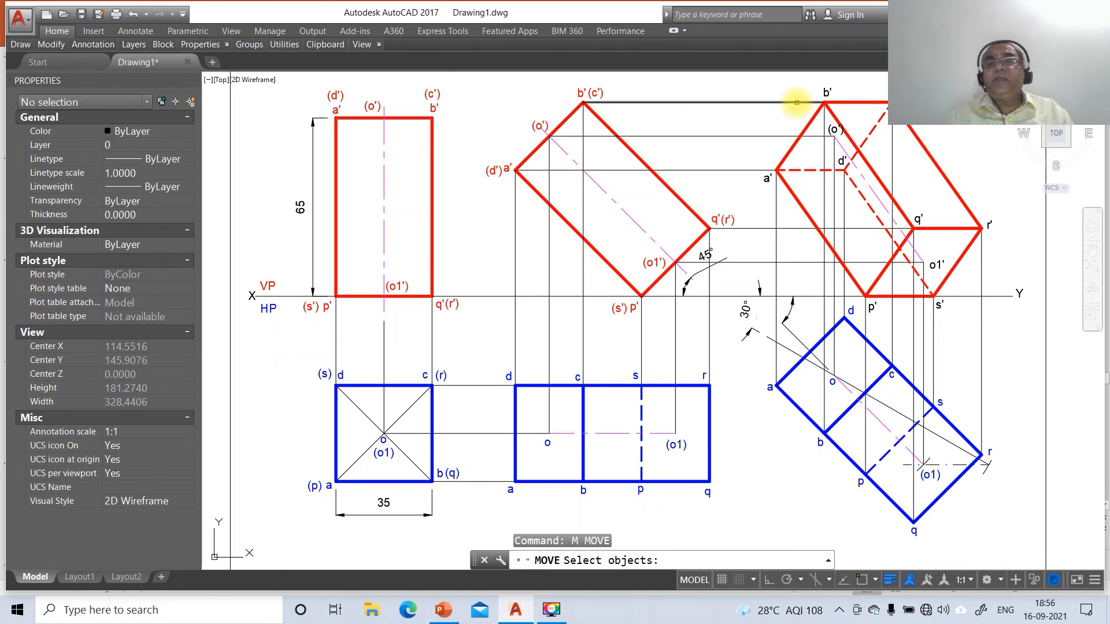
click(833, 129)
key(Return)
click(853, 173)
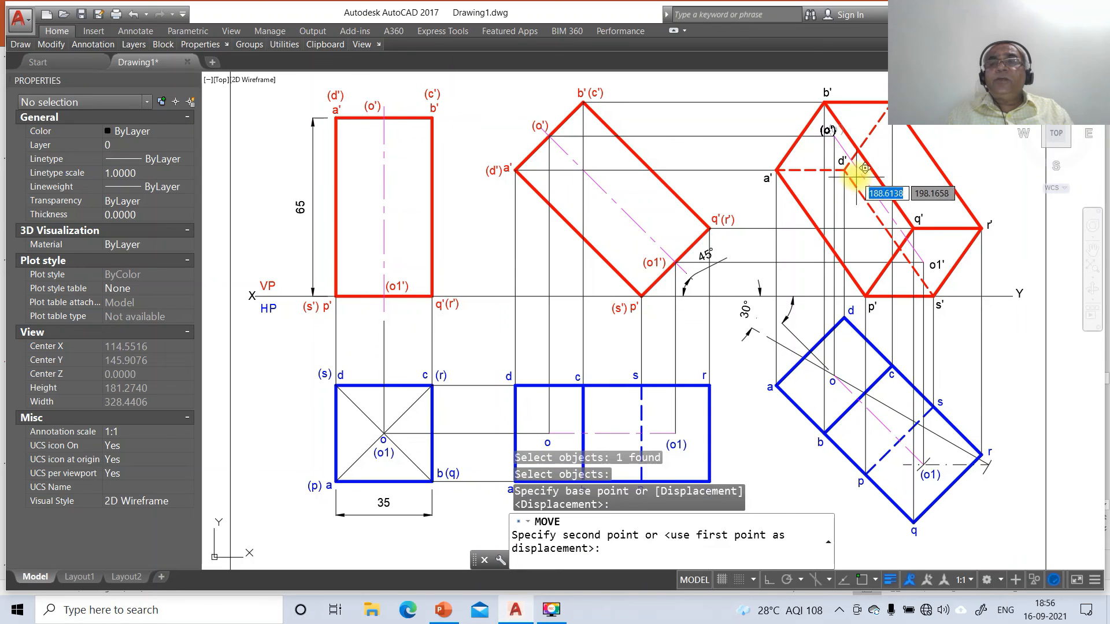
click(861, 173)
Move the label o1' slightly up and left at the lower end of the final front view's axis
key(Return)
click(936, 267)
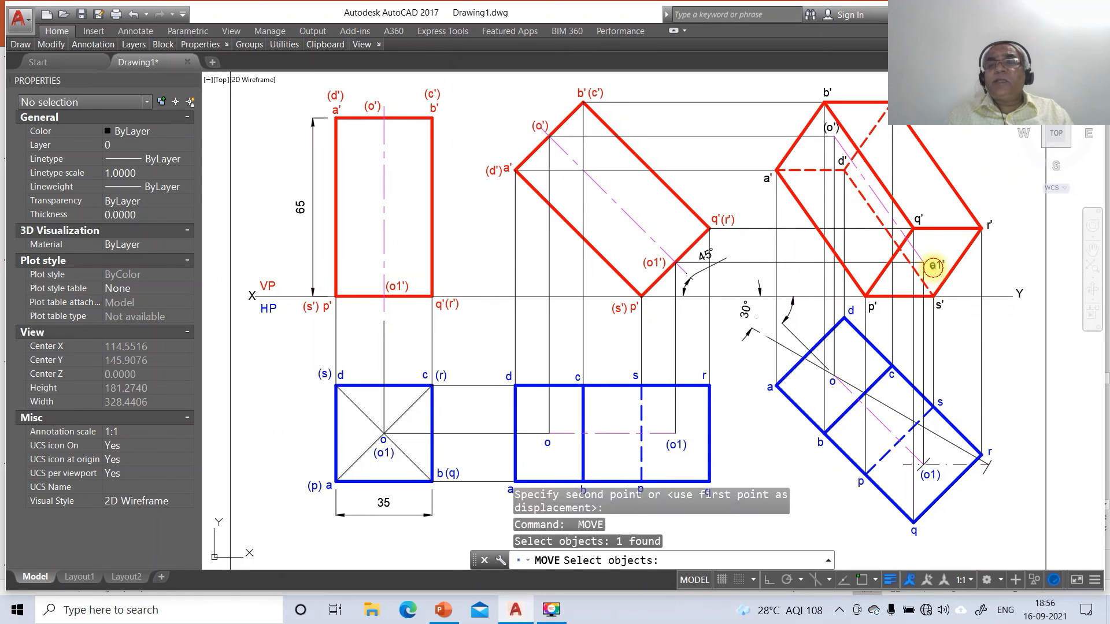
key(Return)
click(960, 273)
click(960, 268)
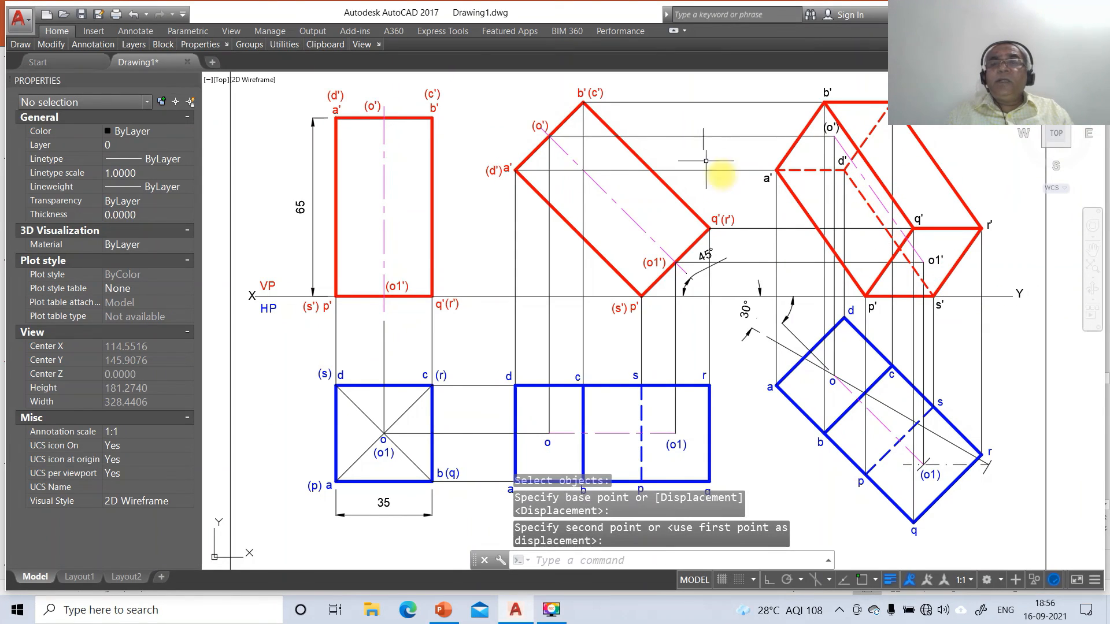
Put all ten corner and axis-end labels of the final front view on layer FV
click(767, 180)
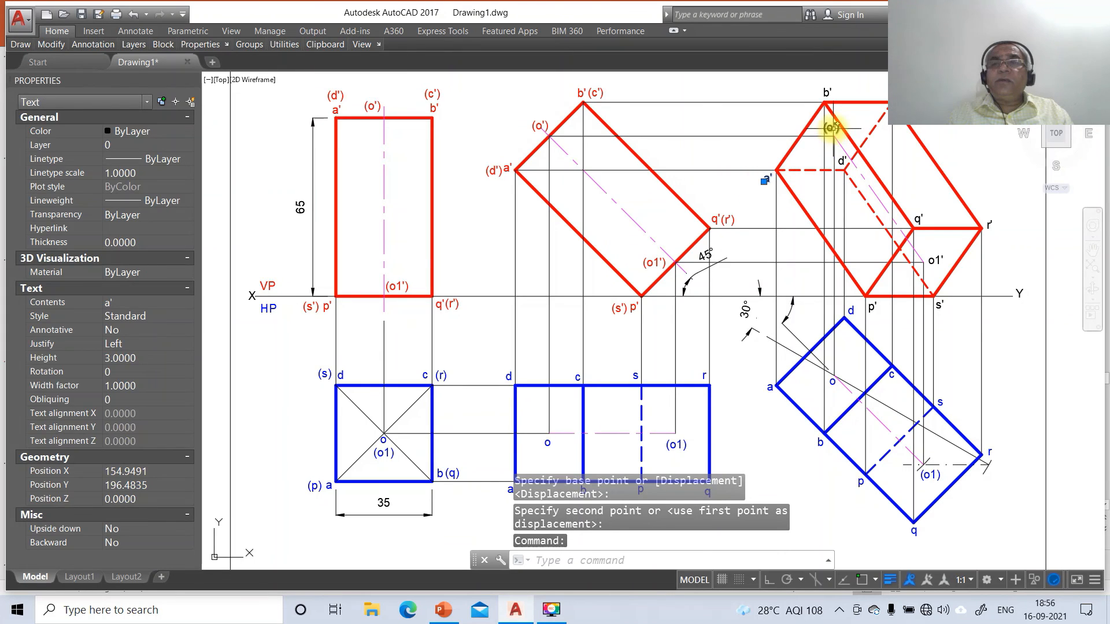
click(830, 128)
click(824, 94)
click(841, 159)
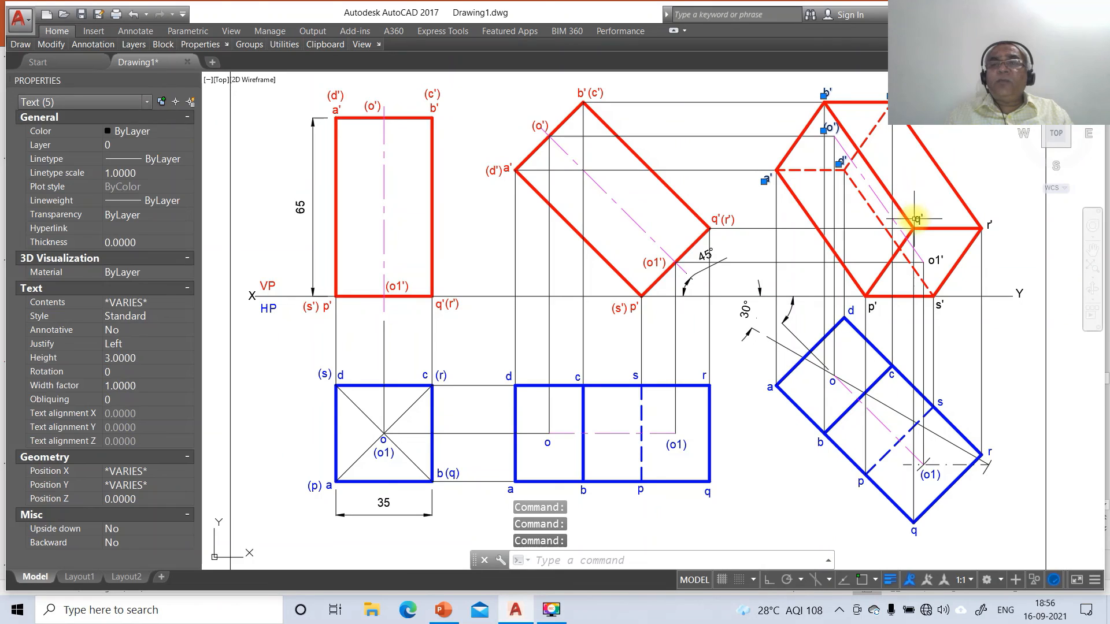
click(918, 220)
click(983, 222)
click(990, 219)
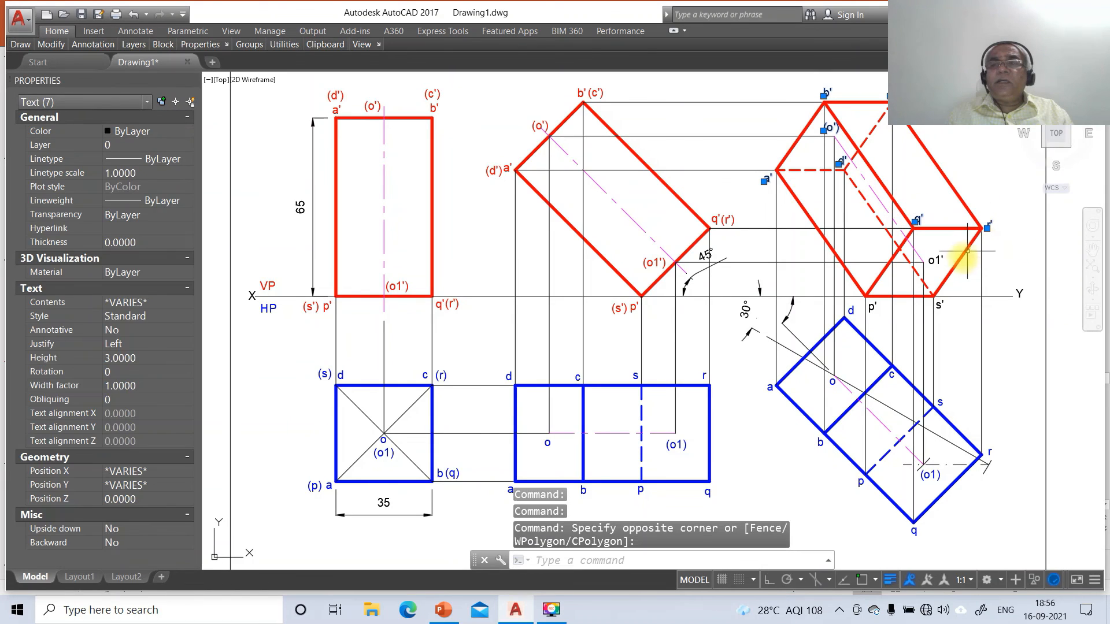
click(933, 266)
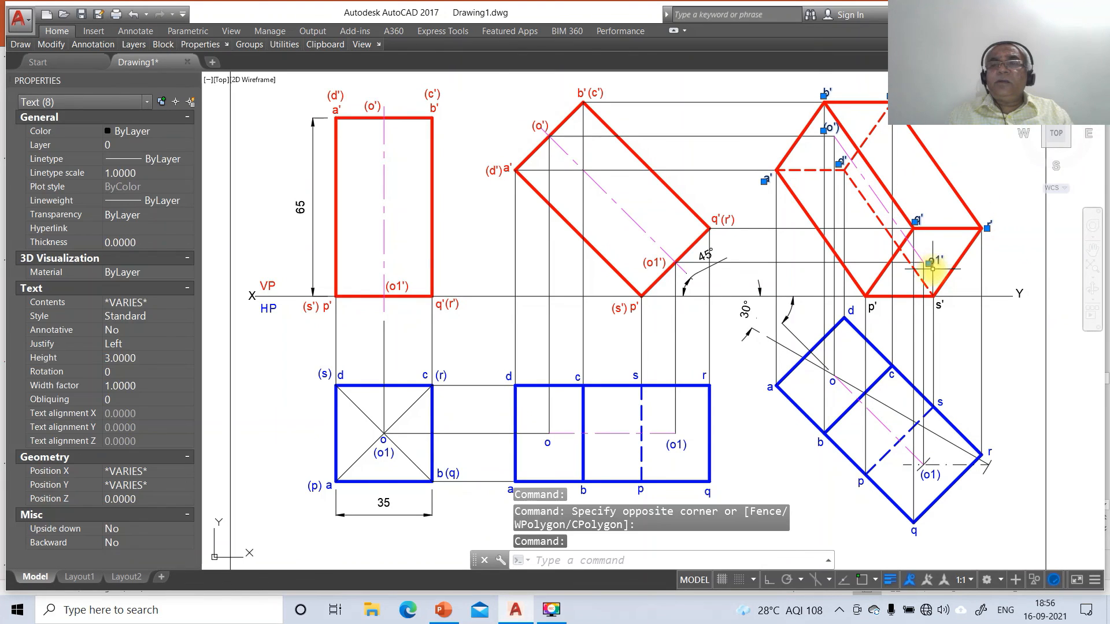
click(873, 308)
click(938, 304)
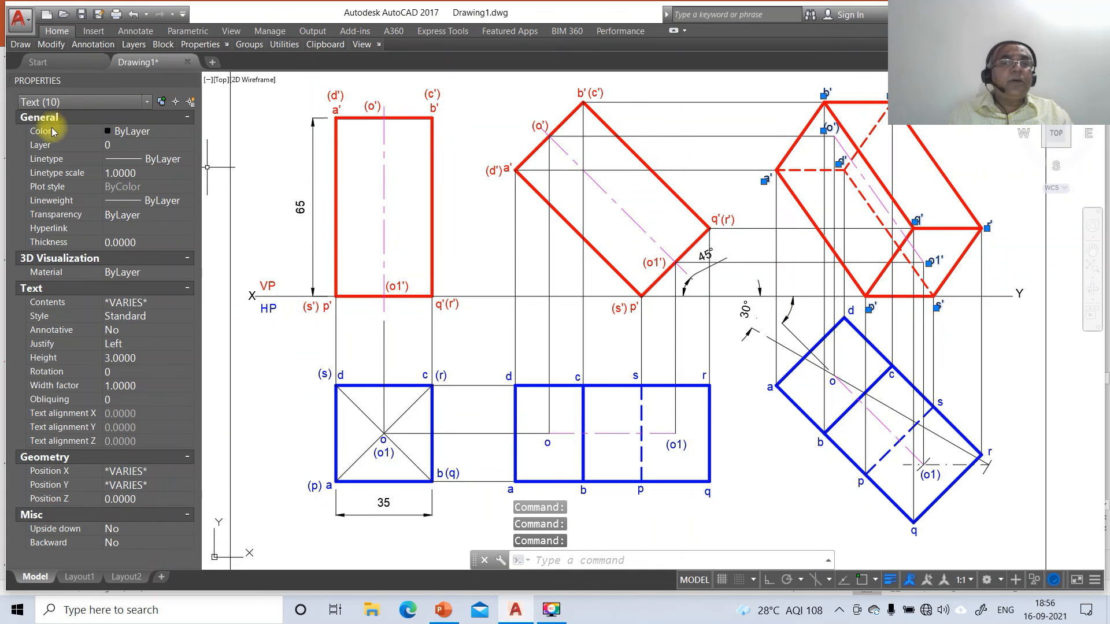
click(134, 145)
click(187, 146)
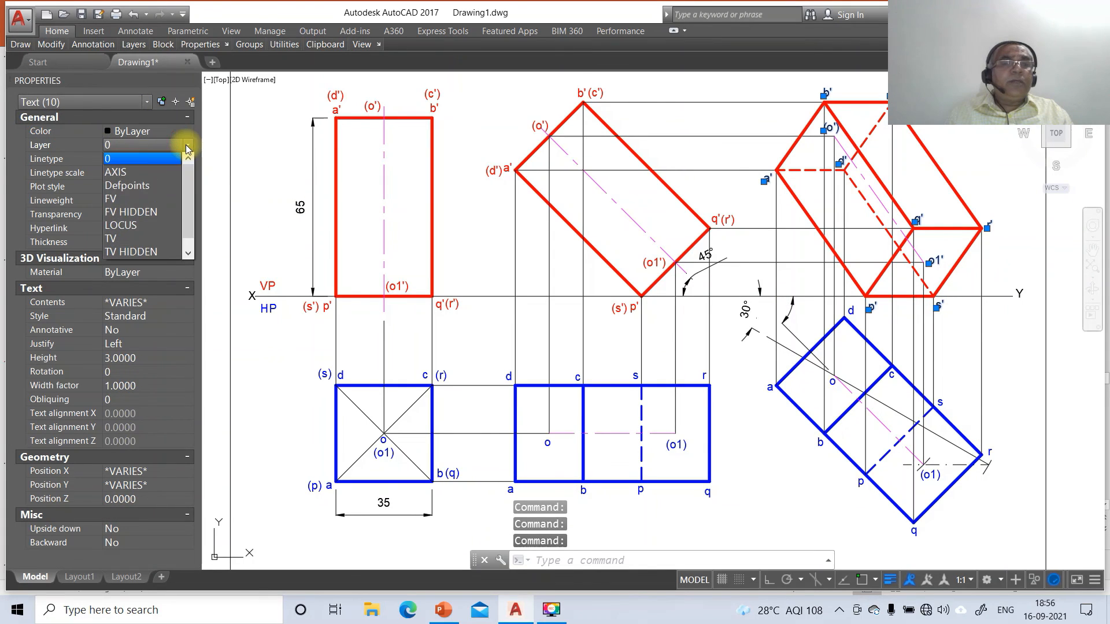
click(132, 200)
key(Escape)
key(Escape)
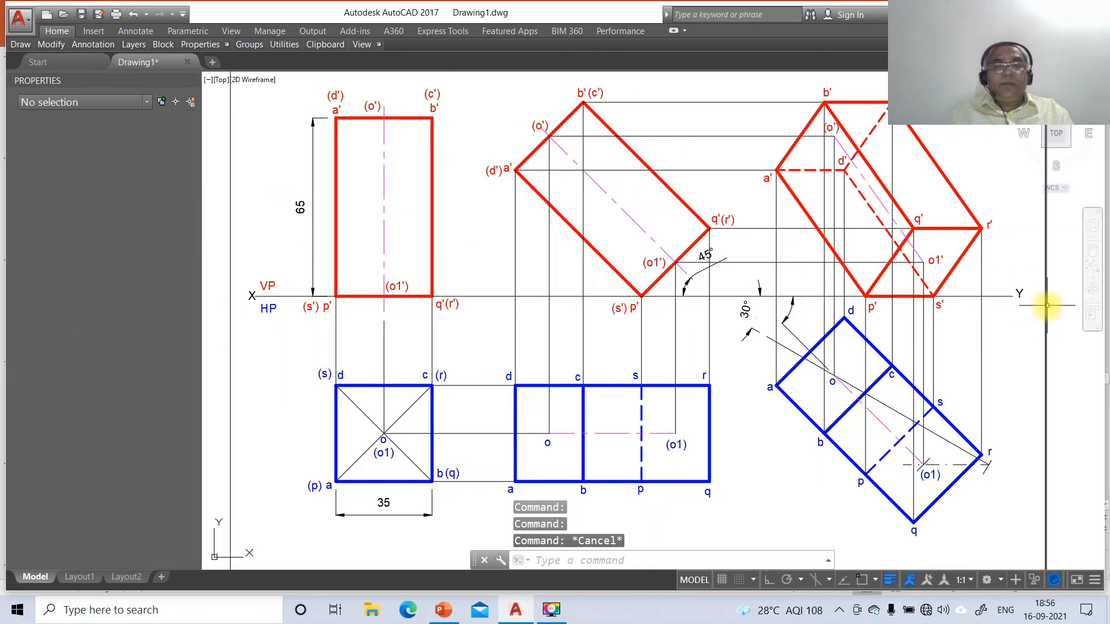
Restore the previous zoom view to examine the whole sheet with all the projections
click(484, 296)
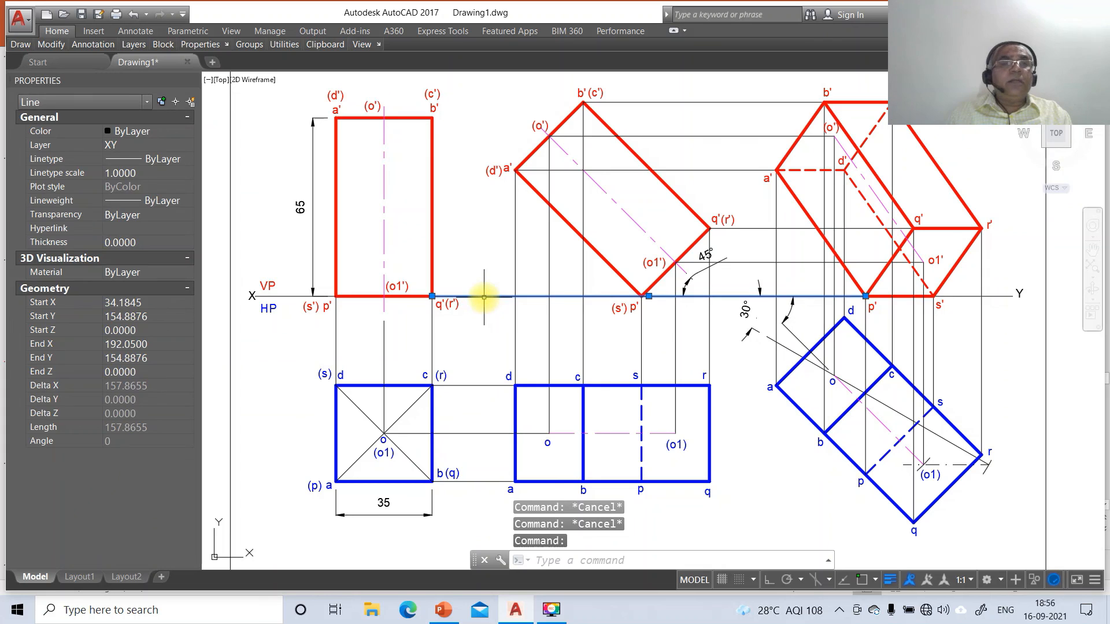
key(Escape)
text(z)
key(Return)
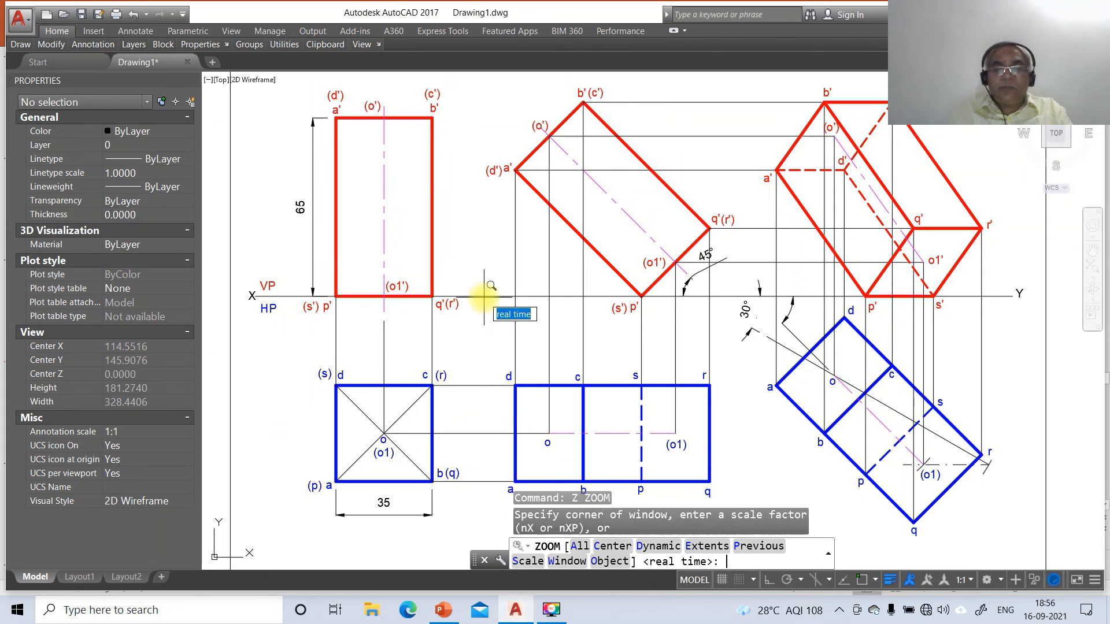
text(p)
key(Return)
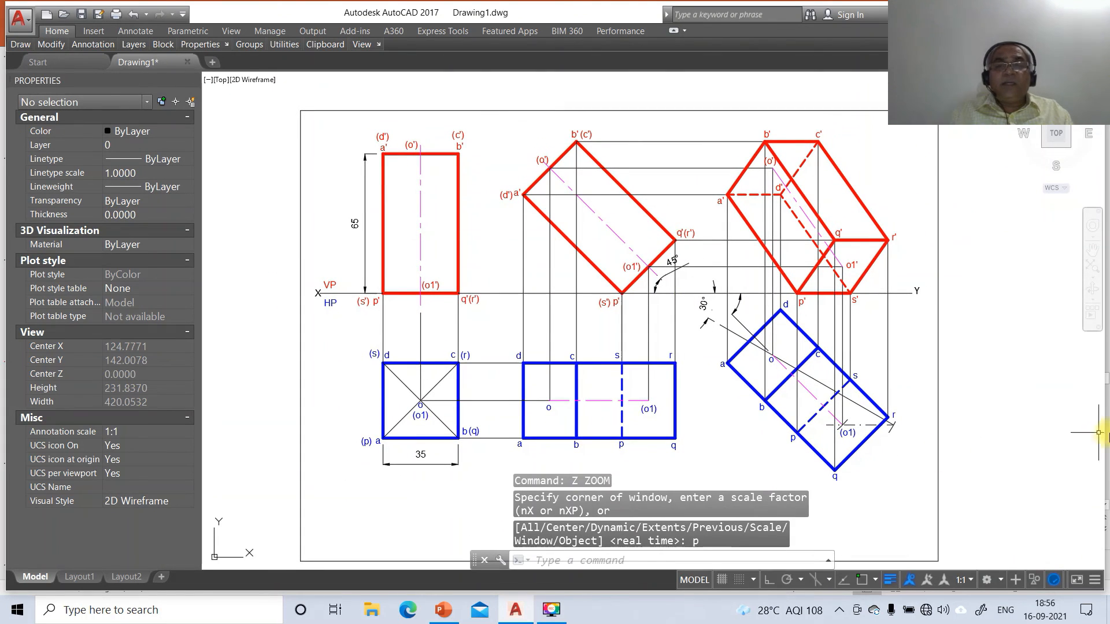
key(Escape)
key(Escape)
key(Escape)
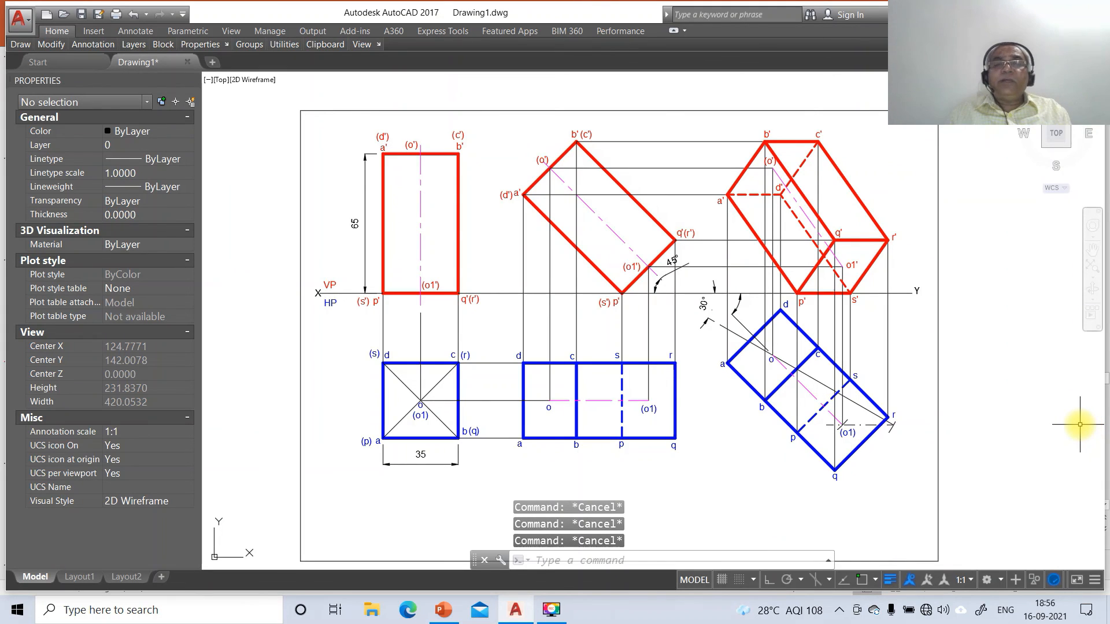
Add a multiline text label β in the Symbol font beside the angle arc below the XY line, above the tilted top view
text(mt)
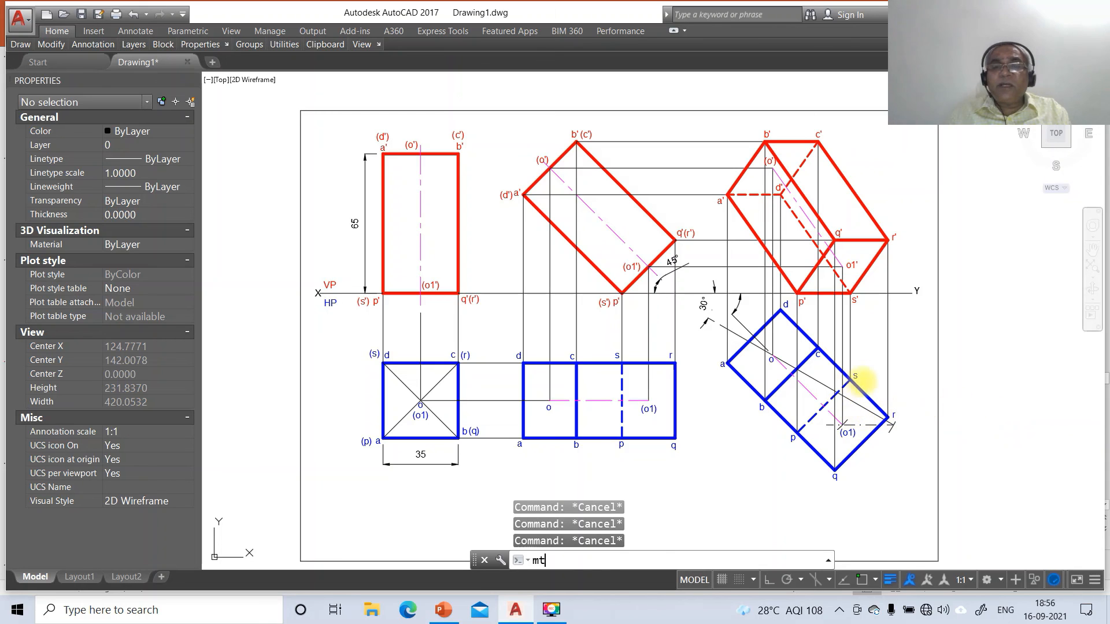
key(Return)
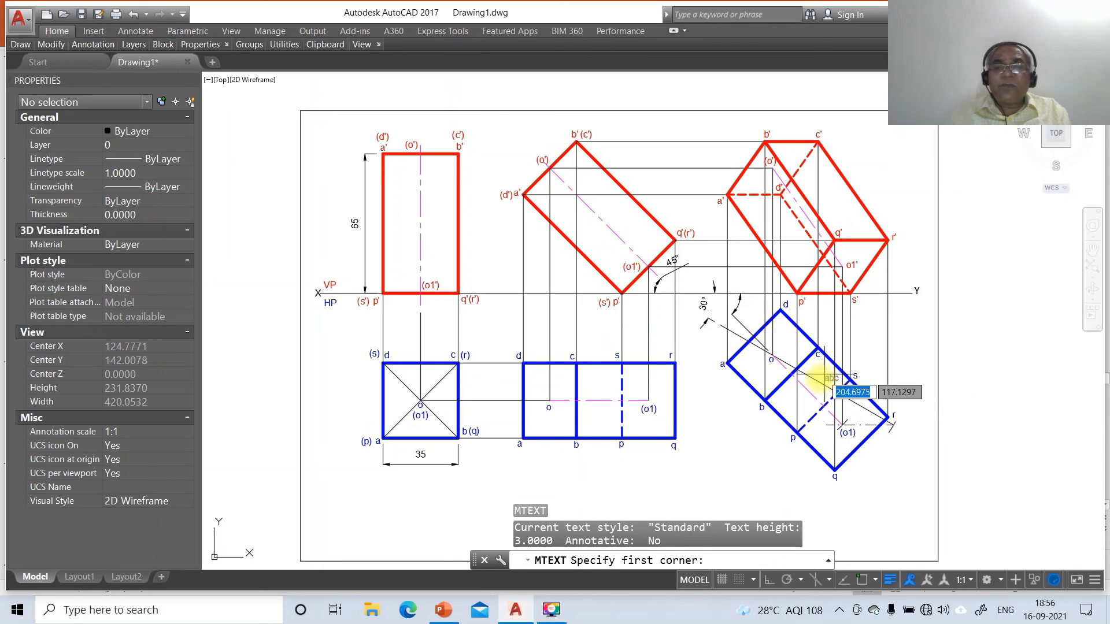
click(744, 305)
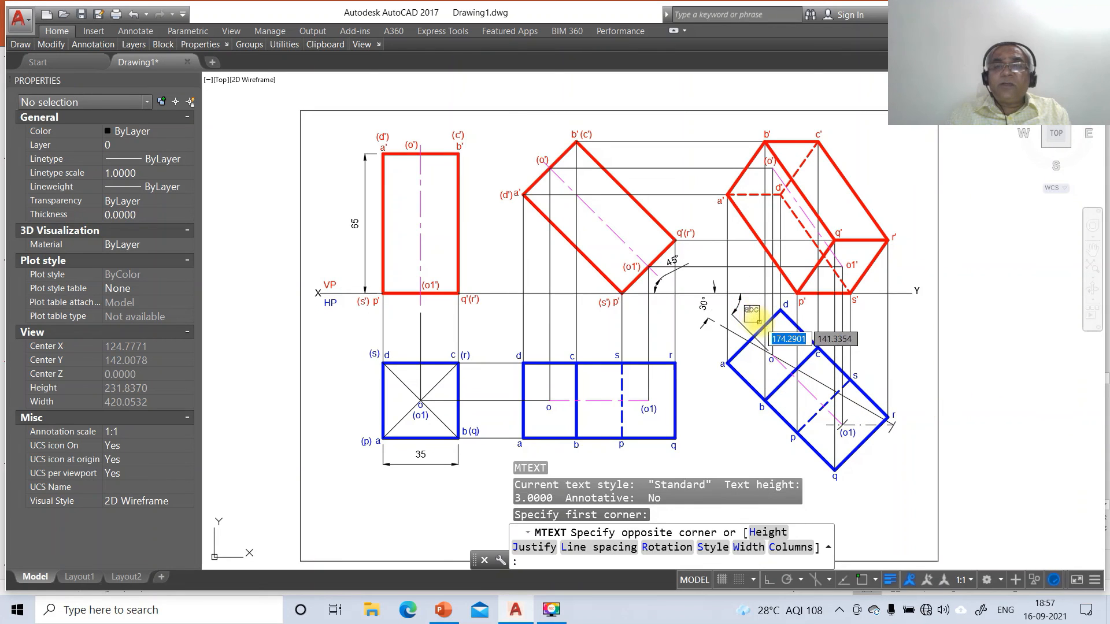
click(780, 324)
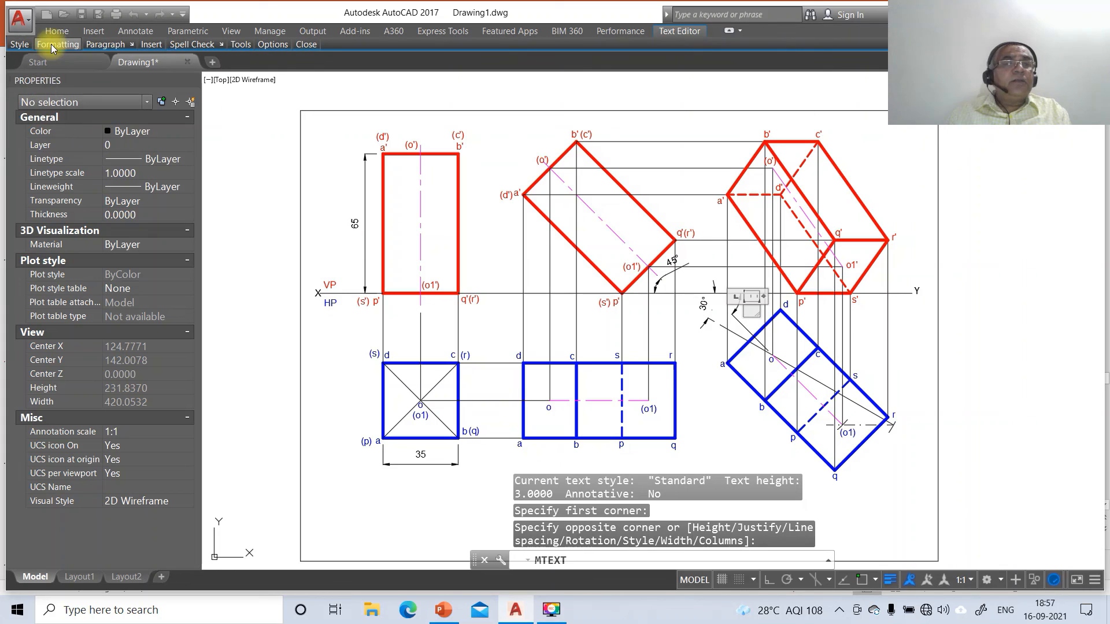
mouse_move(57, 45)
click(145, 62)
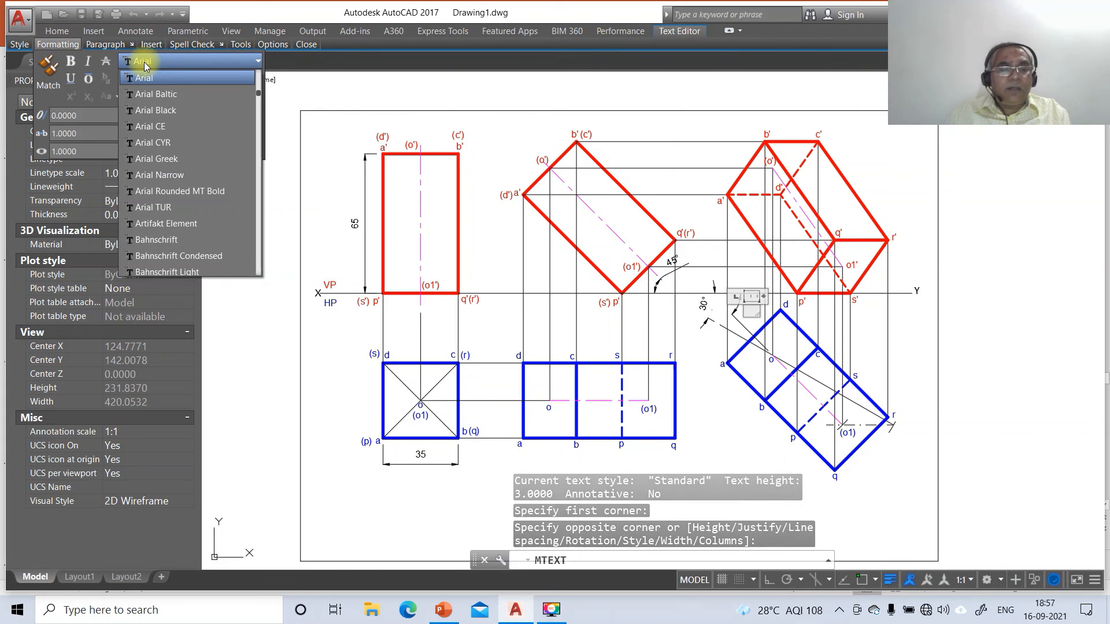
scroll(150, 115, down, 20)
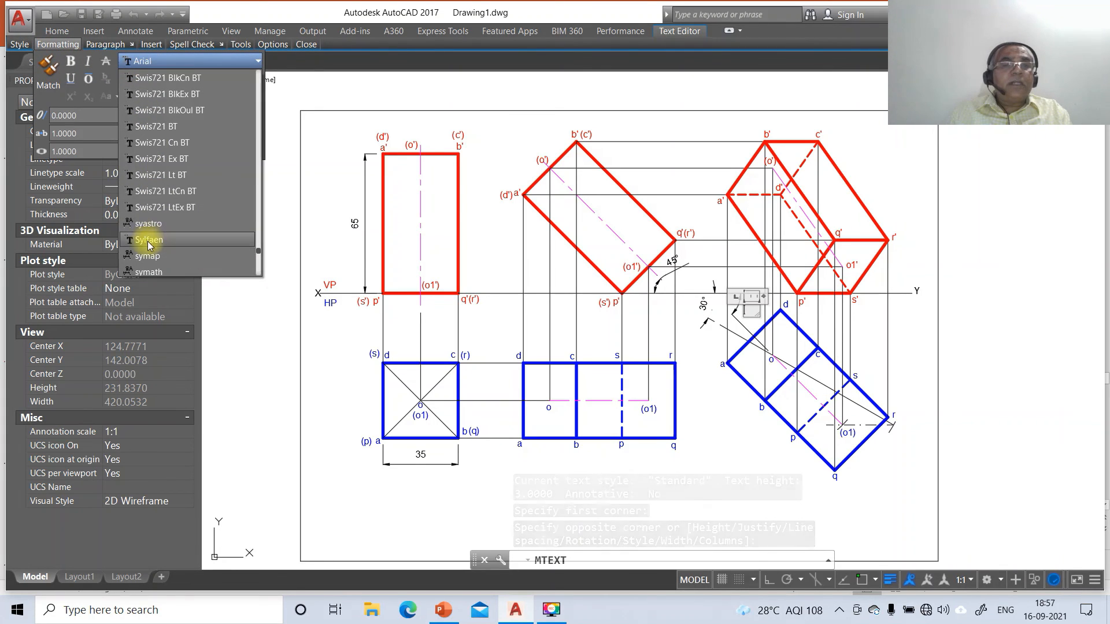
scroll(151, 242, down, 2)
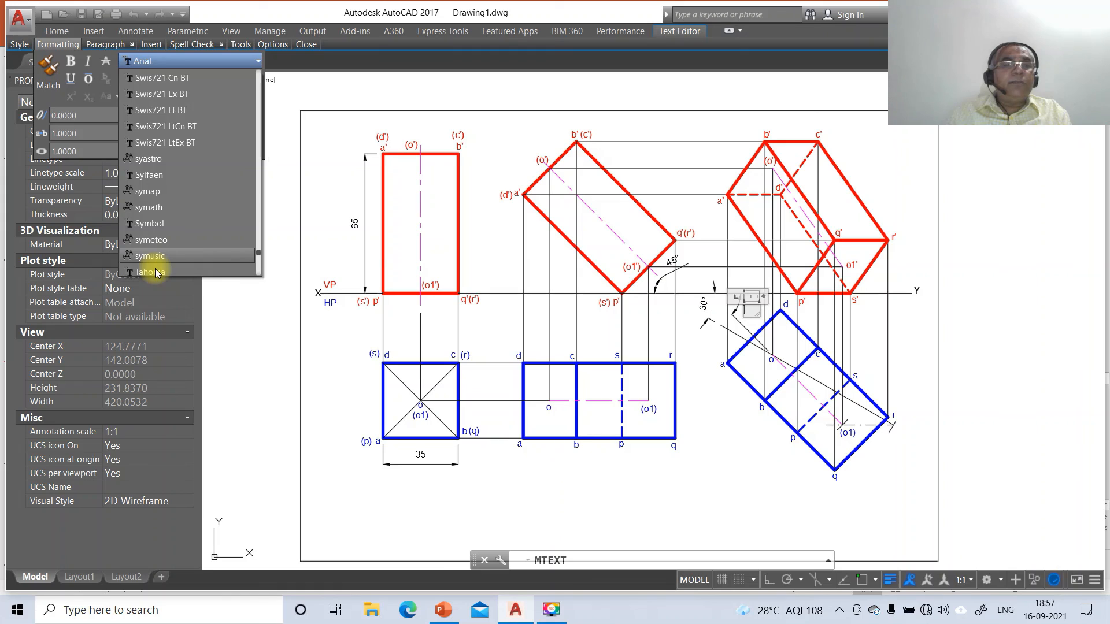
click(149, 234)
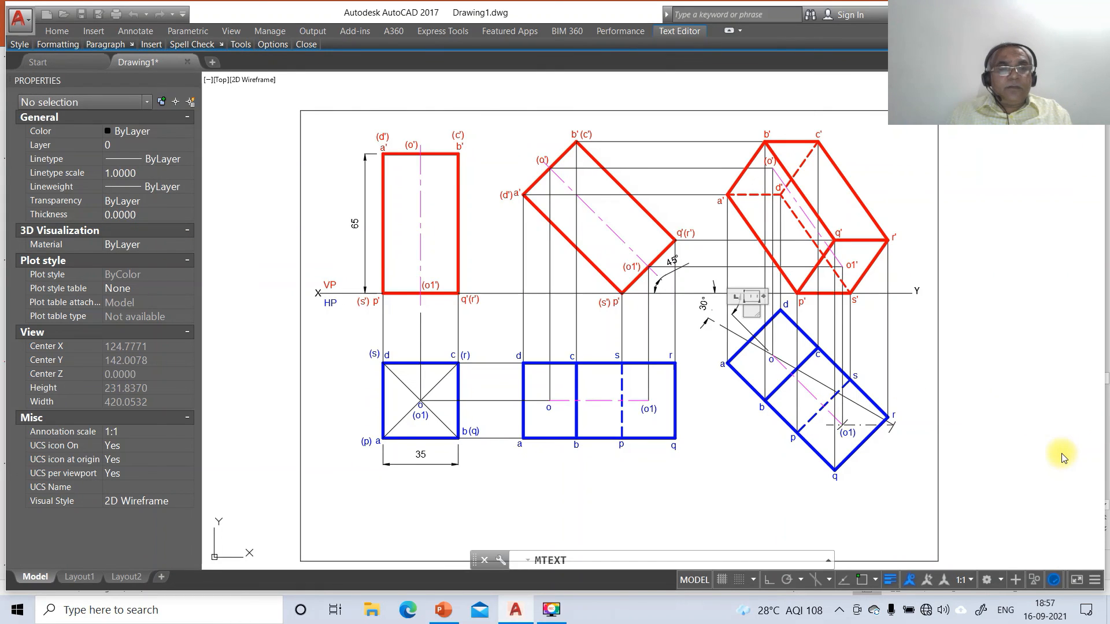
click(965, 440)
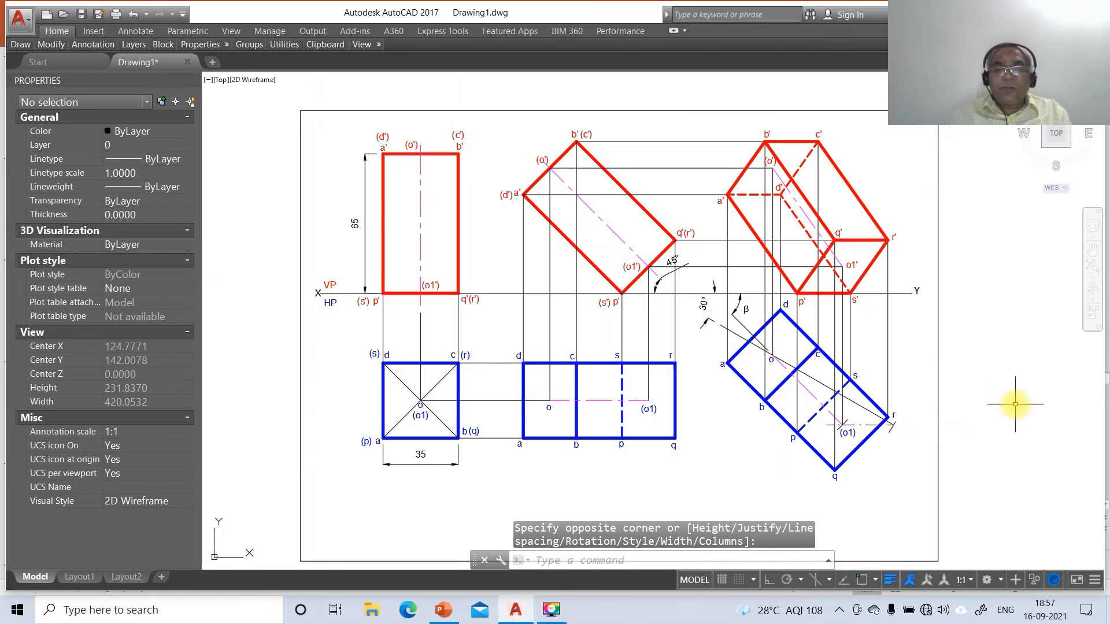
Move the label β slightly left and up, closer to its angle arc below the XY line
text(m)
key(Return)
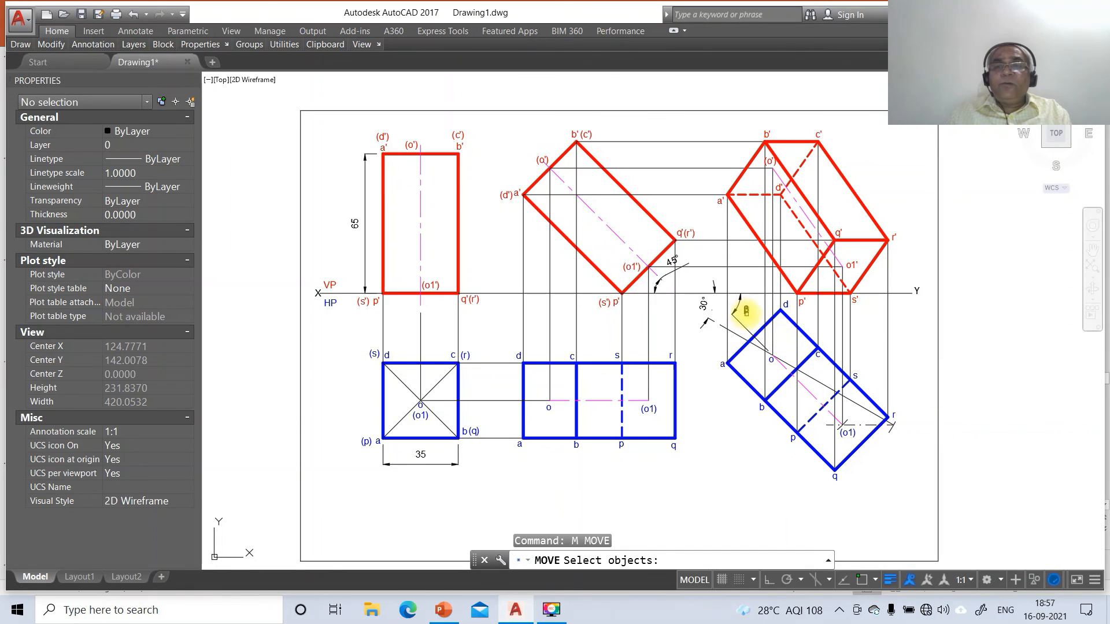
click(746, 313)
key(Return)
click(766, 329)
click(764, 325)
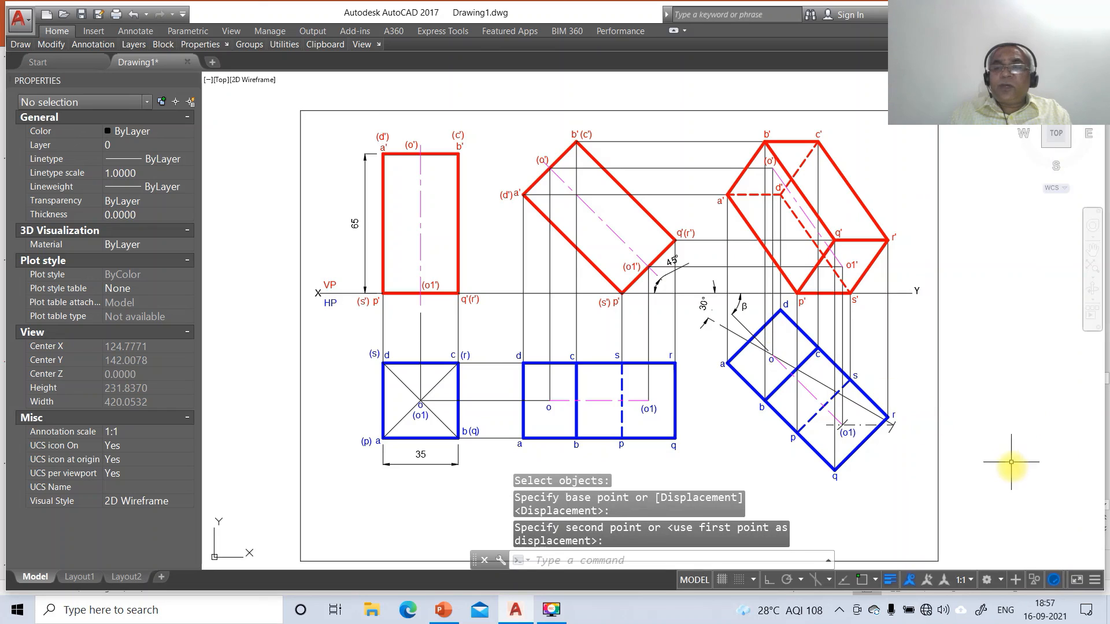